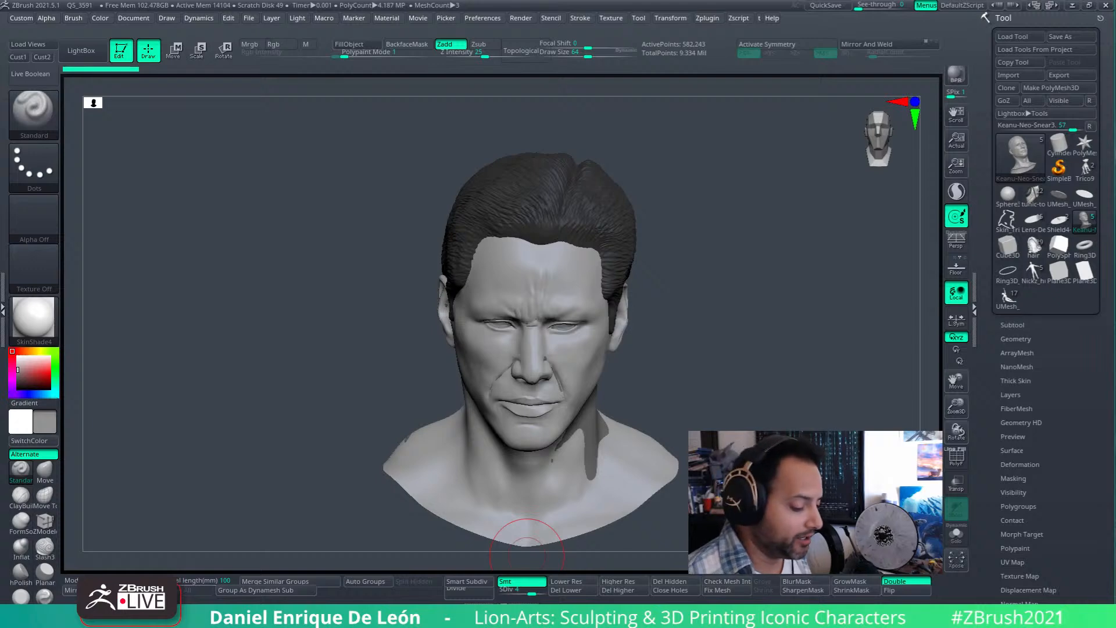
- Bring up the-matrix-Neo-Angry Expression.jpg in Photos, enlarge and position its window over the sculpting viewport, and return to ZBrush
left_click_drag(805, 356, 793, 383, "shift")
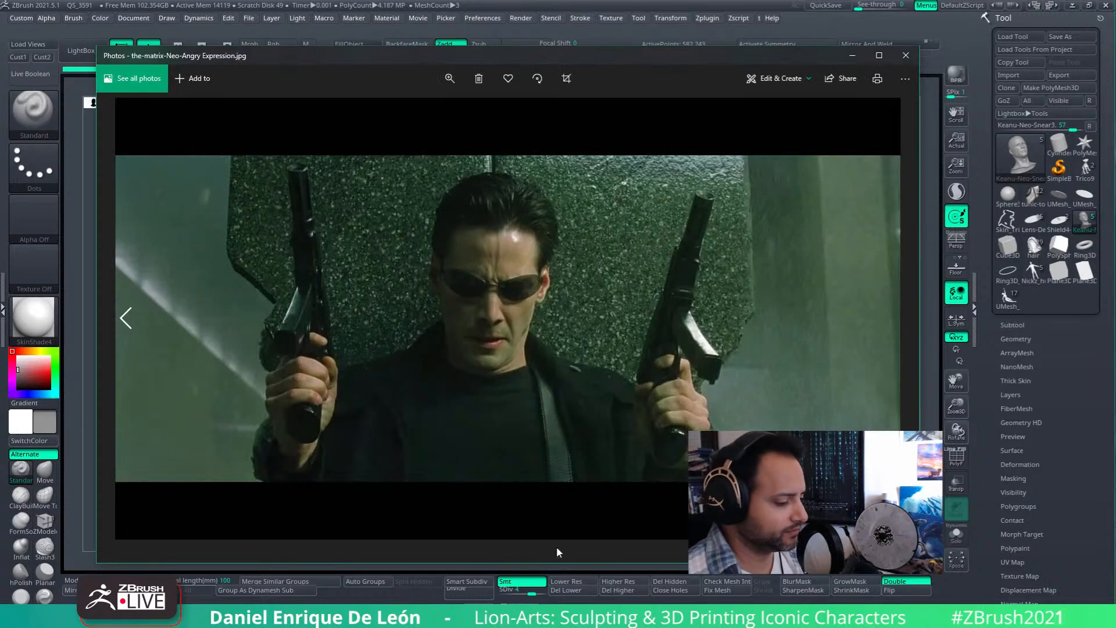
left_click_drag(419, 59, 348, 28)
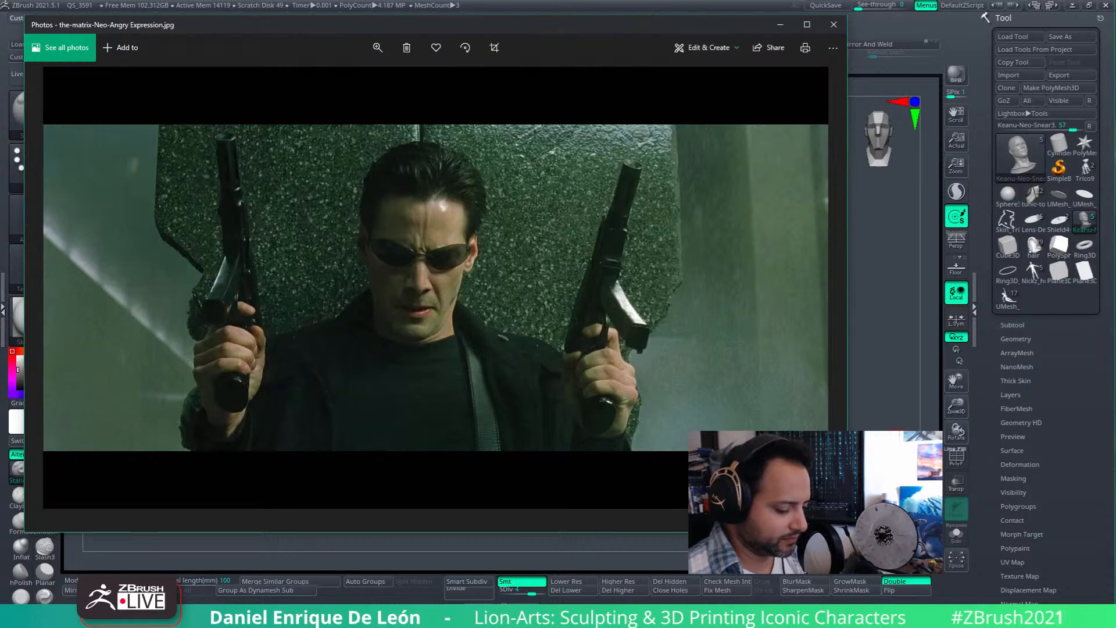
left_click_drag(846, 531, 1000, 607)
left_click_drag(710, 25, 744, 34)
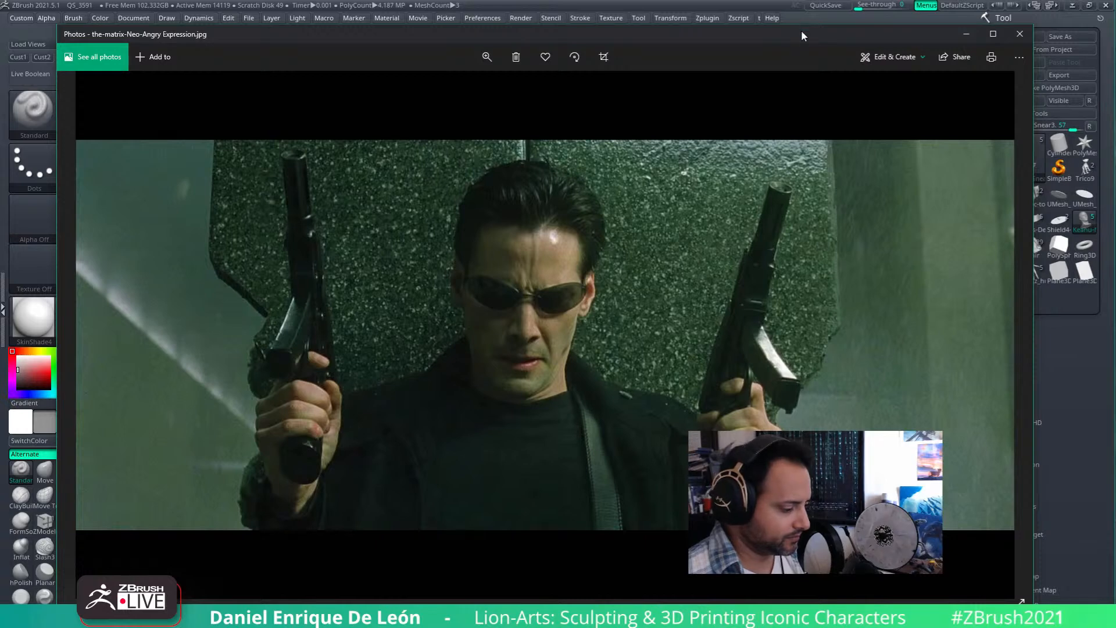
left_click_drag(801, 32, 761, 12)
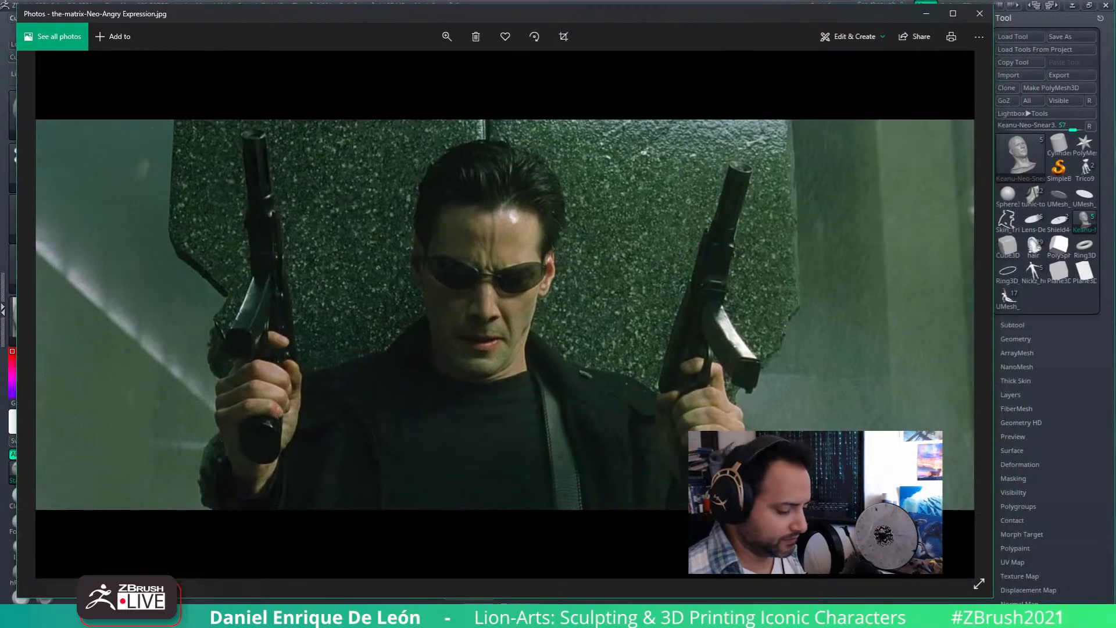
left_click_drag(992, 598, 1021, 605)
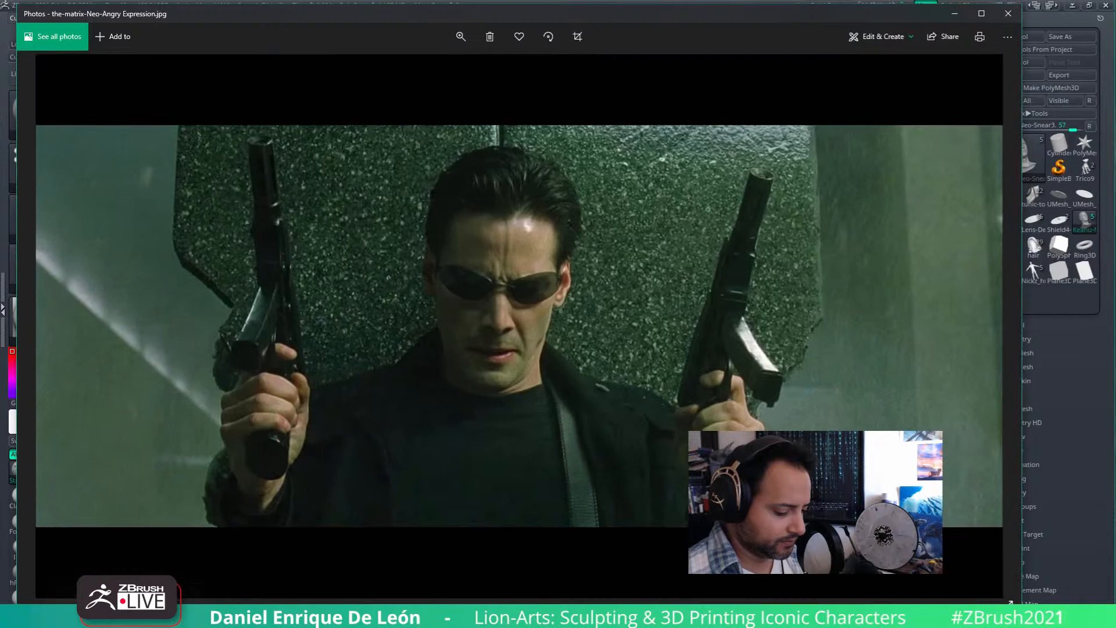
left_click_drag(708, 20, 710, 43)
left_click(699, 3)
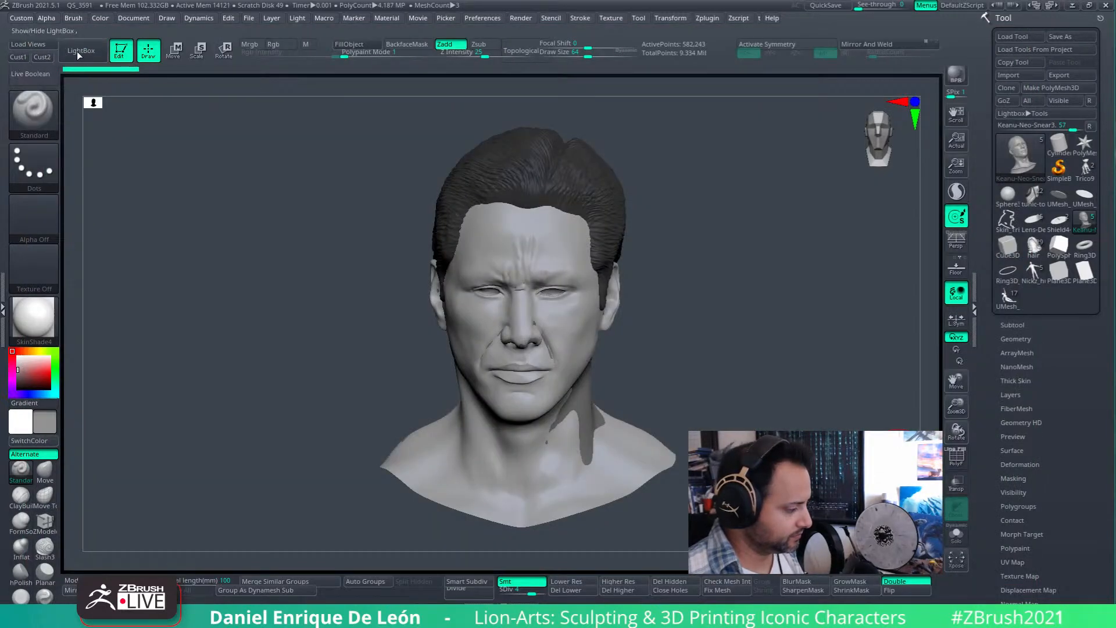
- Load the saved ZAppLink views file from The Matrix folder and apply the Cust1 view to the bust
left_click(134, 19)
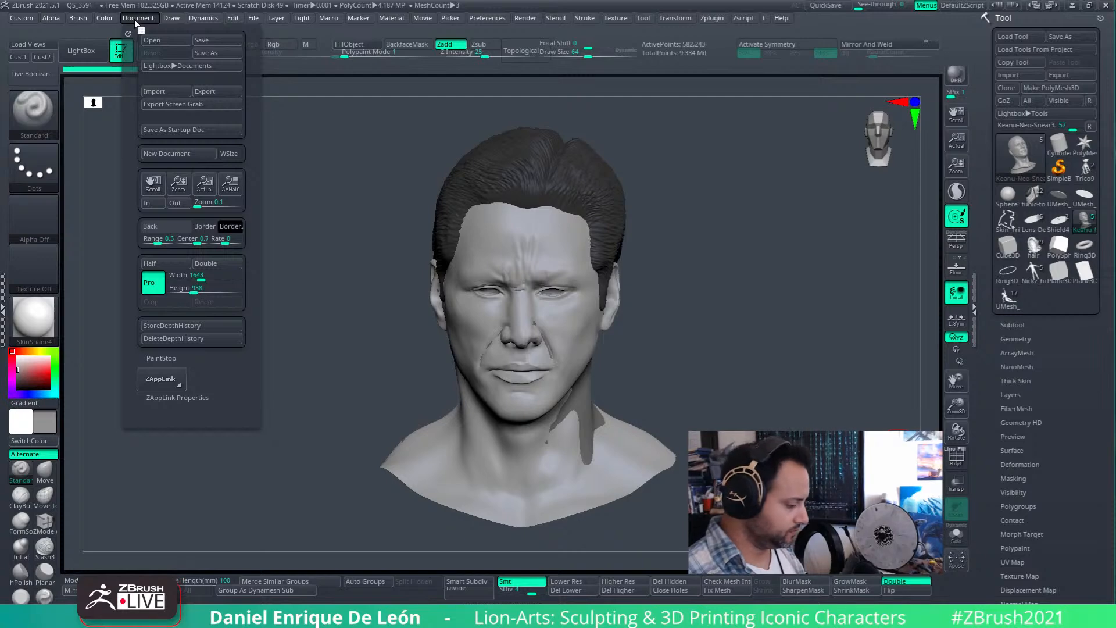
left_click(177, 397)
left_click(212, 461)
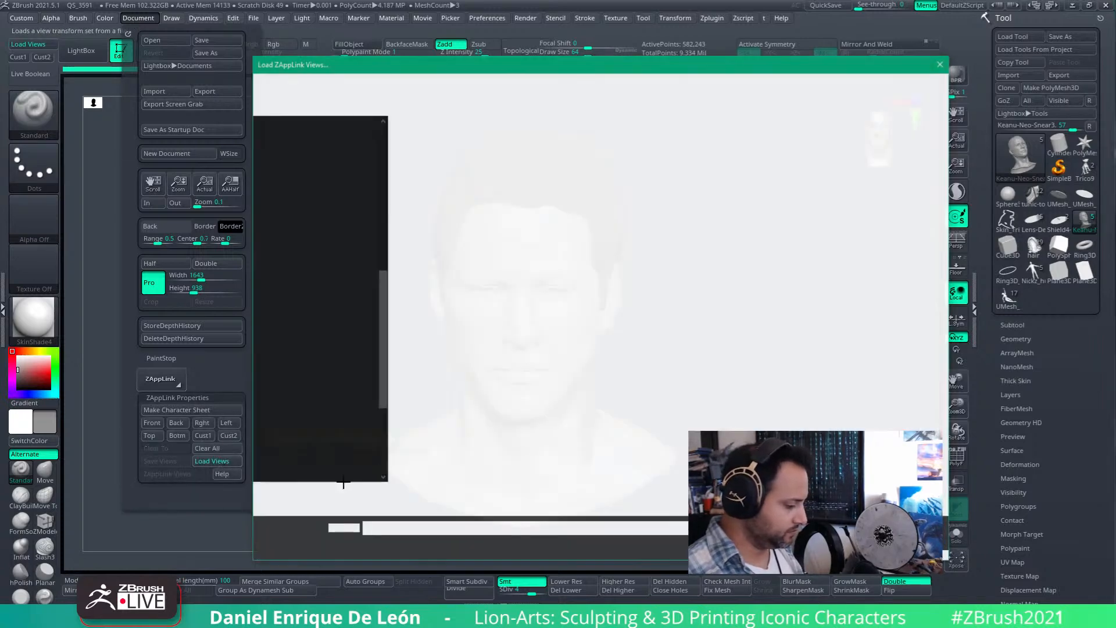
left_click_drag(381, 292, 386, 139)
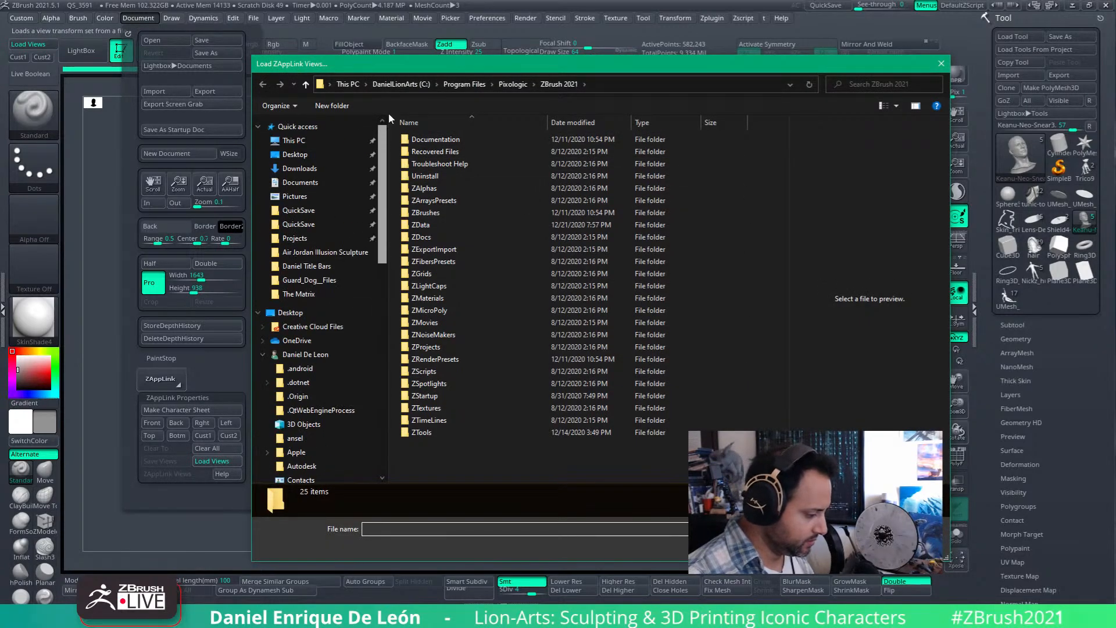
left_click(298, 294)
left_click(486, 140)
left_click(861, 547)
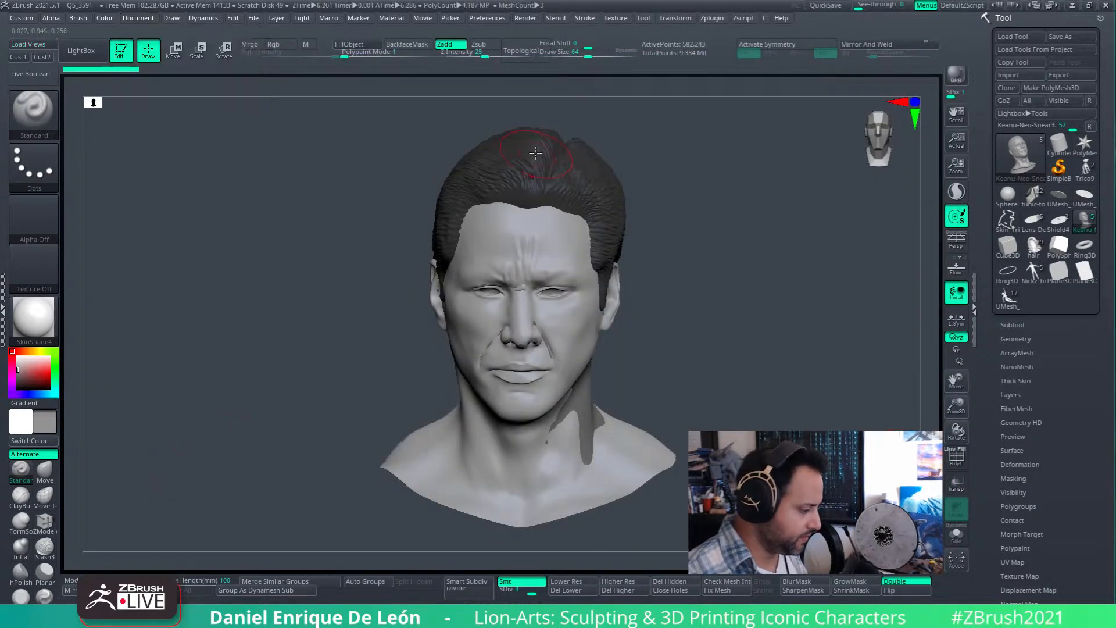
left_click(22, 57)
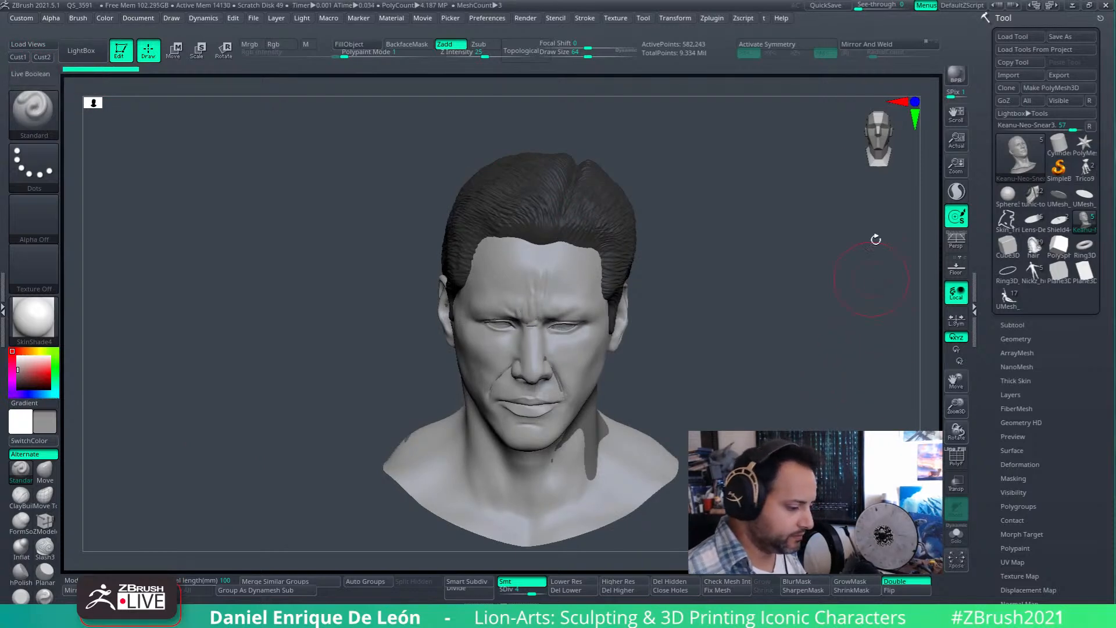
- Turn on slight See-through, enlarge the reference photo in Photos and pan its face behind the bust, then return to ZBrush
mouse_move(861, 5)
left_mouse_down()
mouse_move(873, 7)
mouse_move(857, 10)
left_mouse_up()
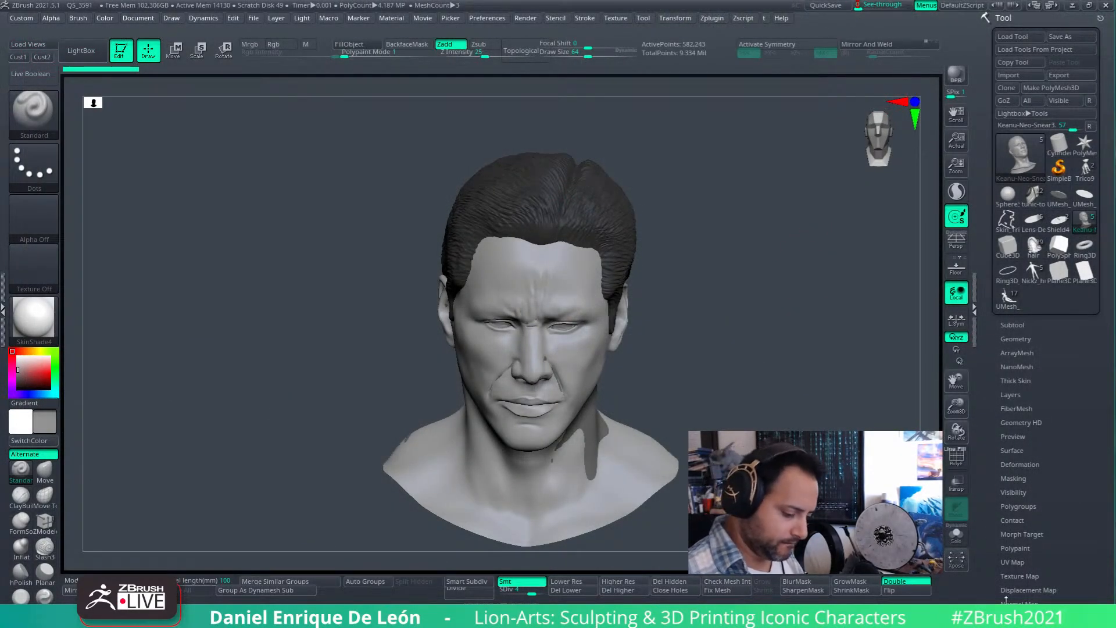
key("alt+Tab")
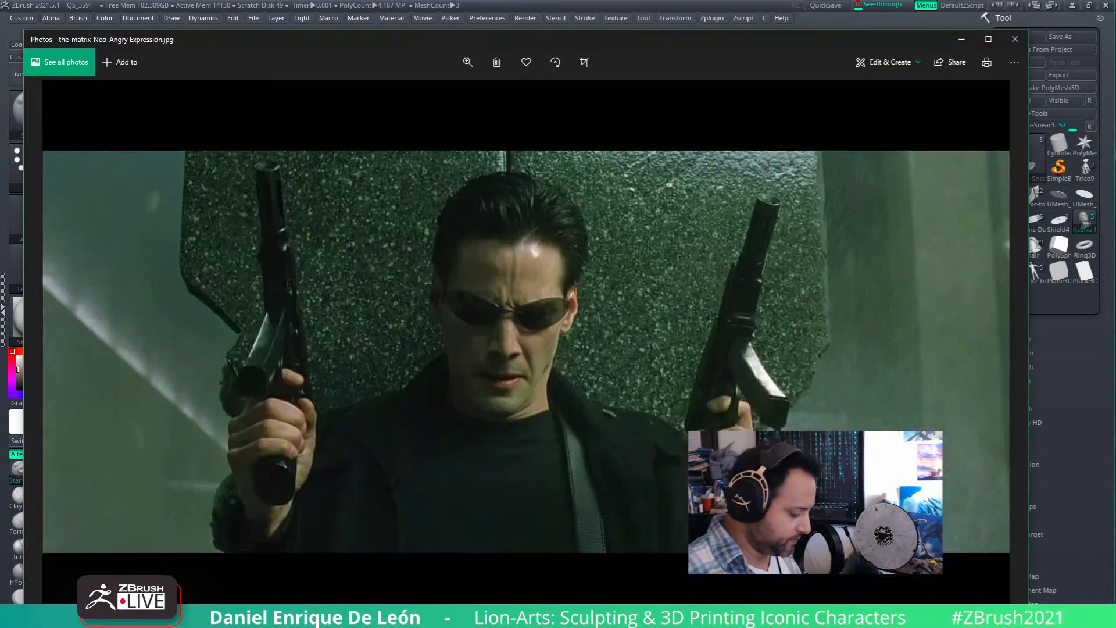
left_click(469, 63)
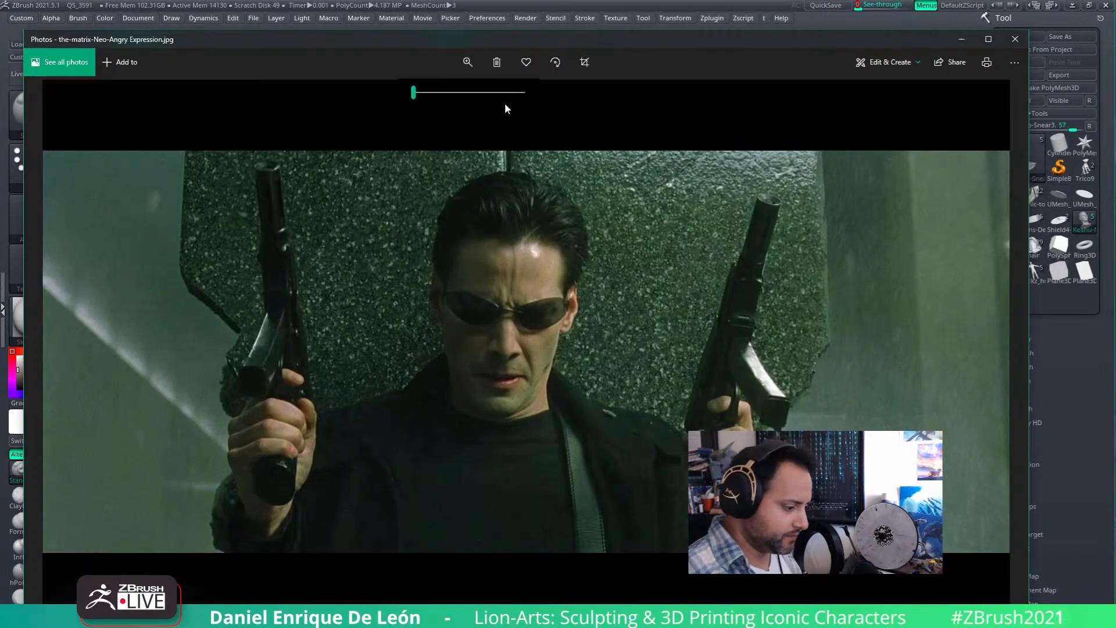
left_click_drag(413, 93, 428, 92)
left_click_drag(528, 195, 683, 322)
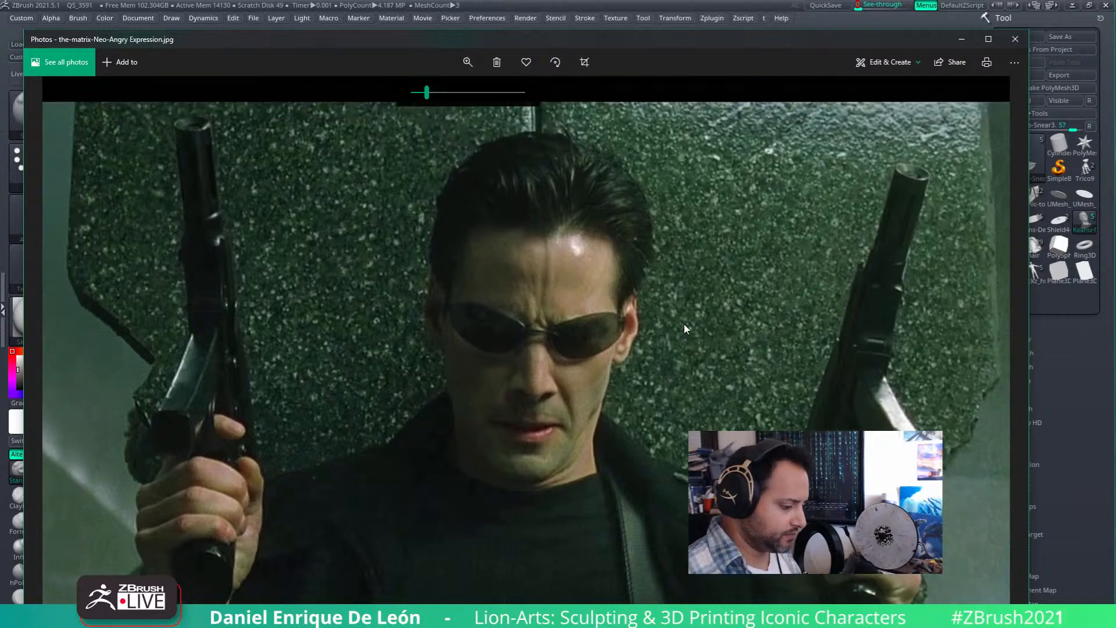
left_click(817, 26)
- Raise the See-through value, reduce the photo's zoom slightly in Photos to match the bust's size, and return to ZBrush
left_click_drag(859, 7, 877, 7)
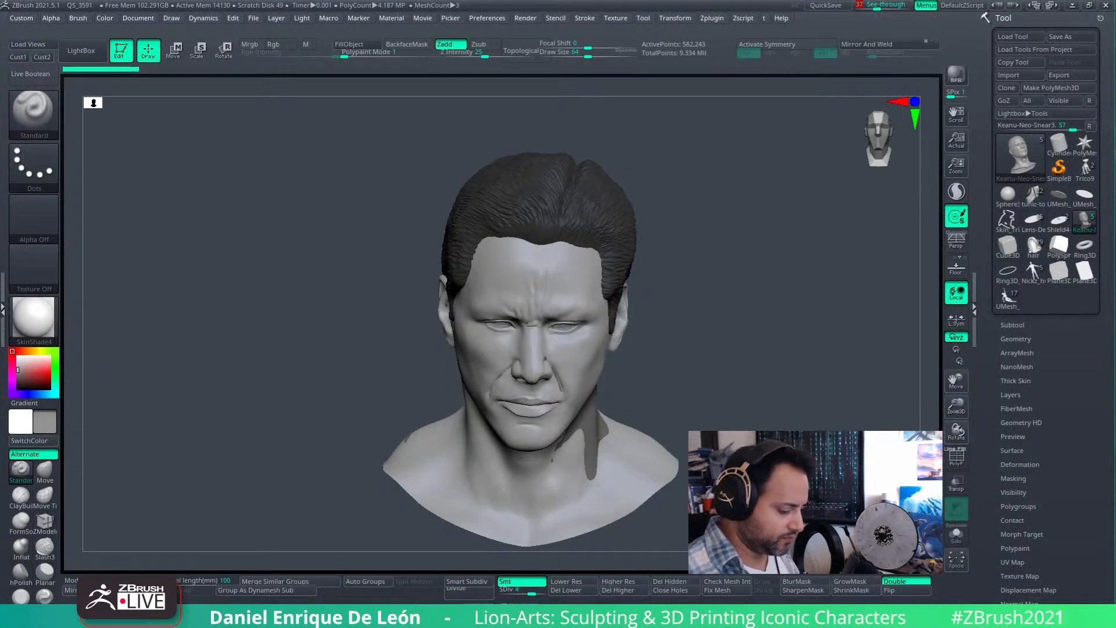
left_click(238, 616)
left_click(468, 62)
left_click_drag(426, 92, 421, 92)
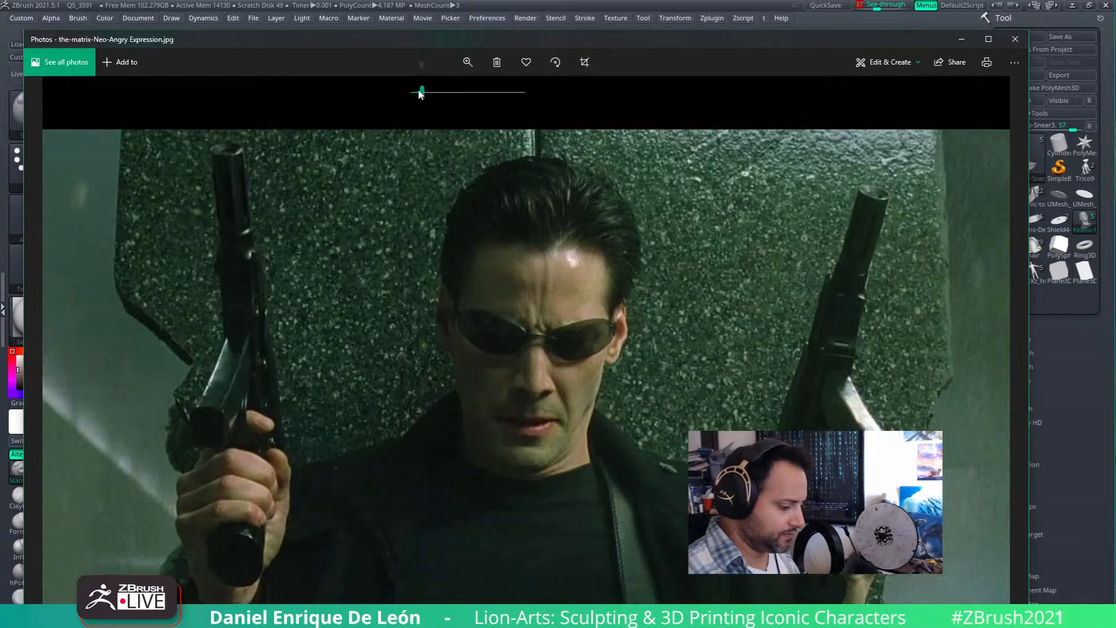
left_click(835, 23)
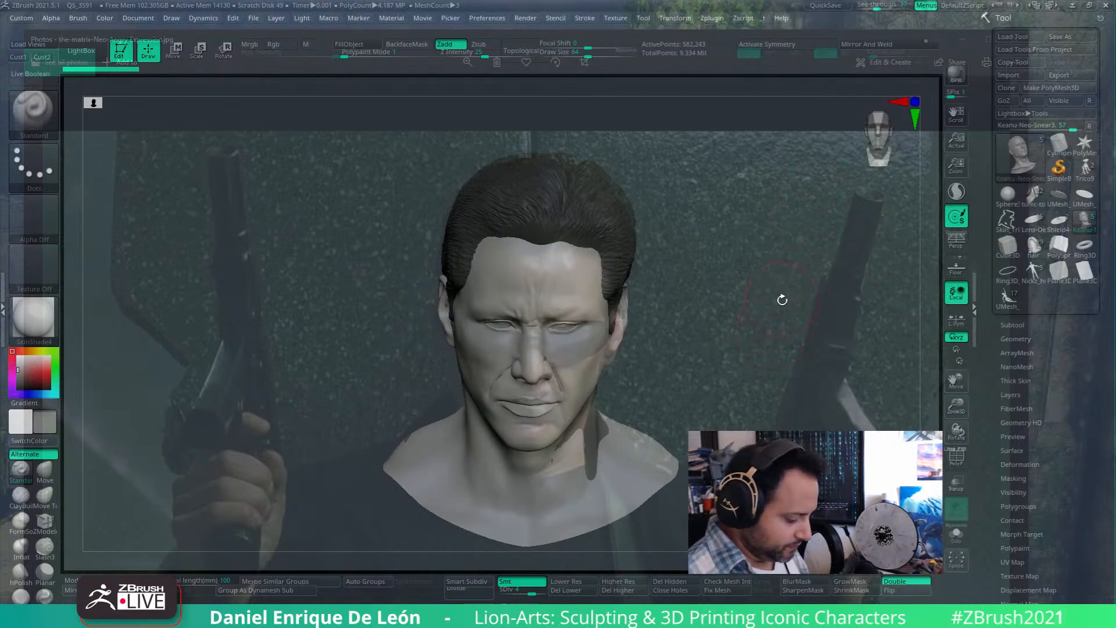
- Align the bust with the face in the reference photo under adjusted See-through and enable perspective
left_click_drag(782, 283, 777, 321)
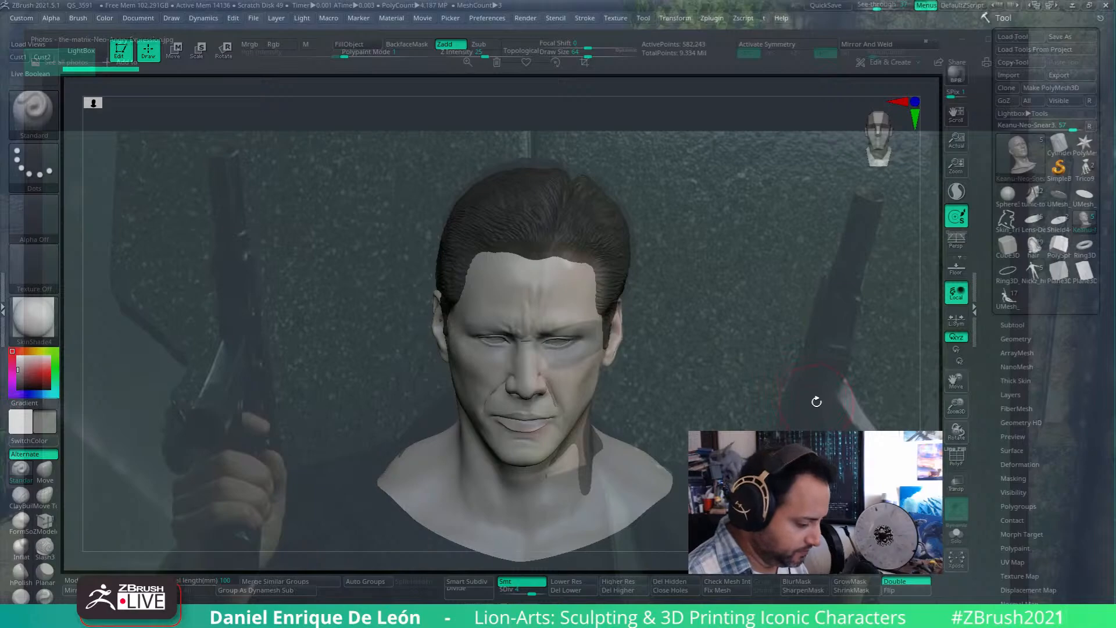
left_click_drag(888, 5, 910, 7)
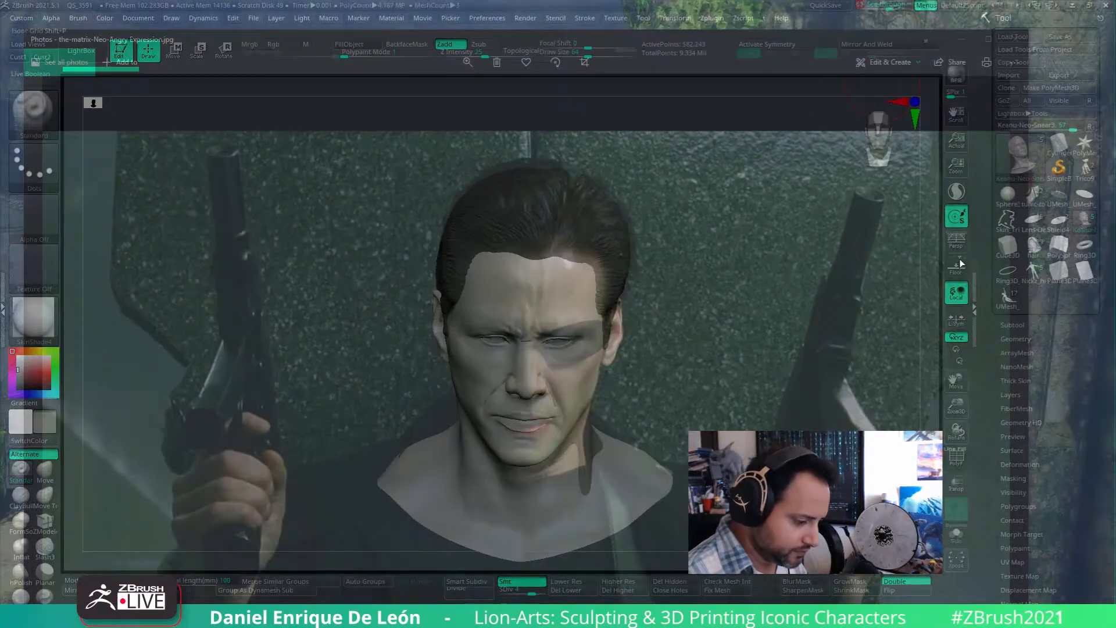
left_click(956, 243)
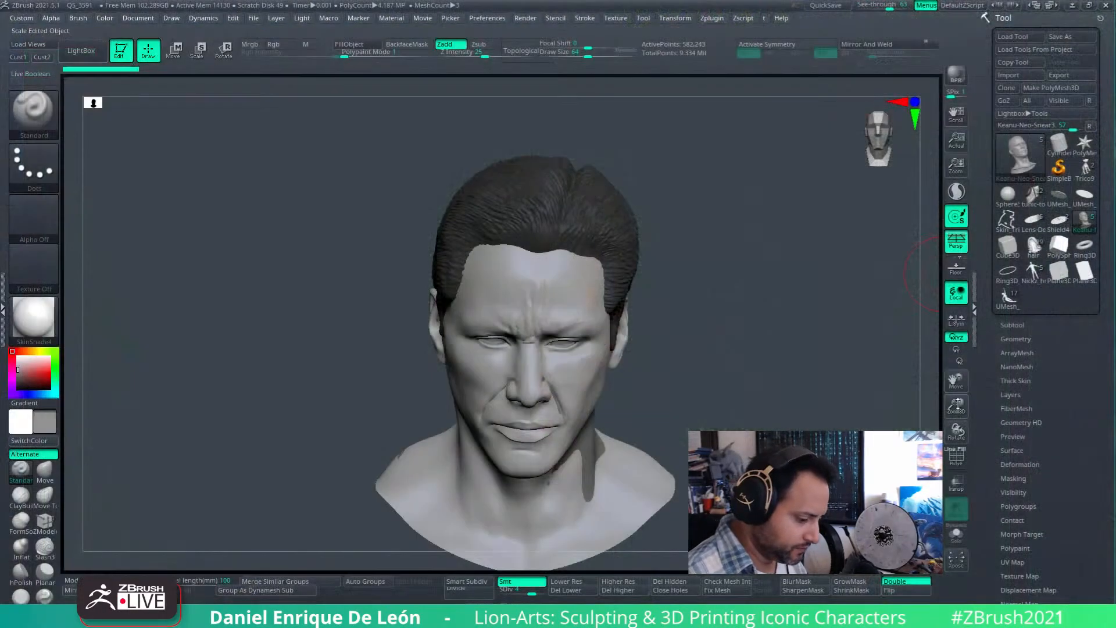
mouse_move(904, 6)
left_mouse_down()
mouse_move(872, 6)
mouse_move(889, 7)
left_mouse_up()
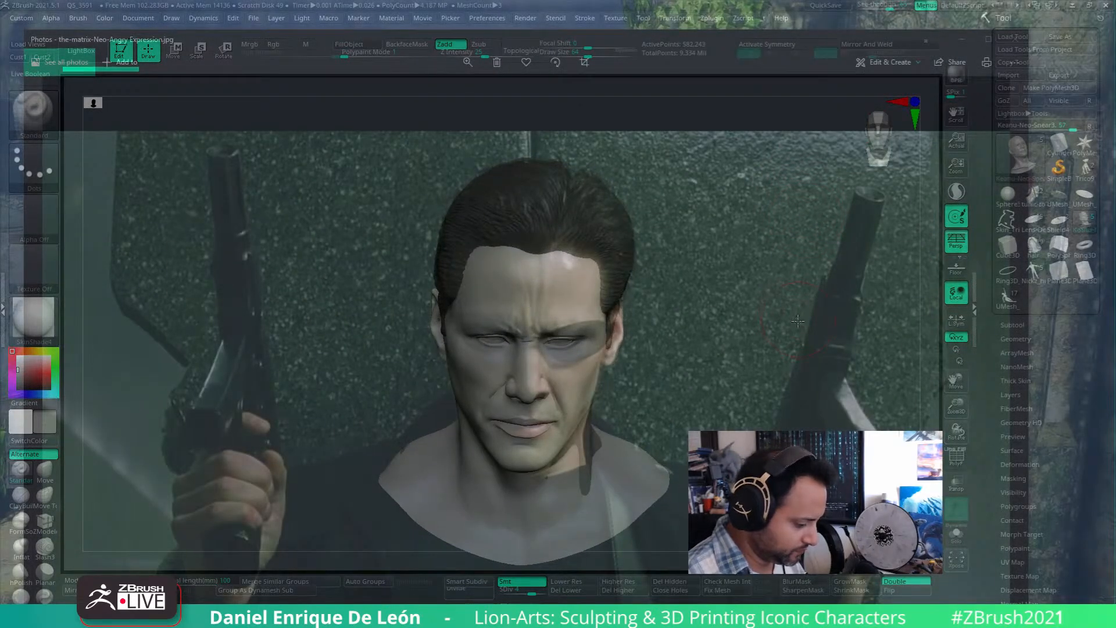
left_click_drag(797, 322, 797, 318, "alt")
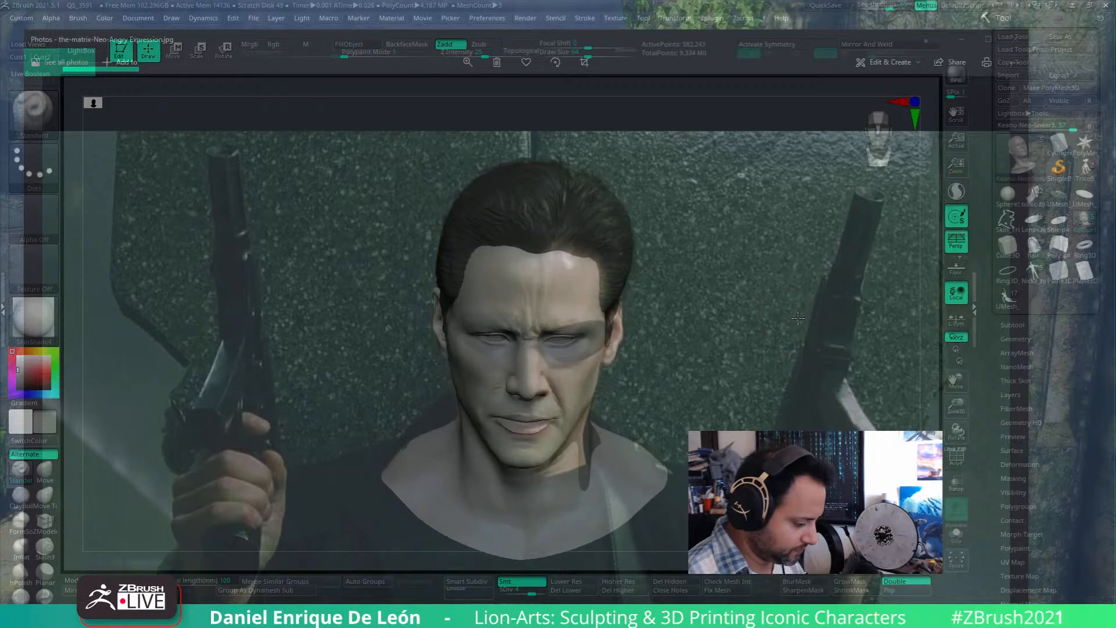
- Compare the bust with the reference photo by varying See-through and viewing the photo on its own
mouse_move(881, 5)
left_mouse_down()
mouse_move(861, 6)
mouse_move(914, 9)
mouse_move(867, 7)
left_mouse_up()
left_click_drag(857, 6, 911, 7)
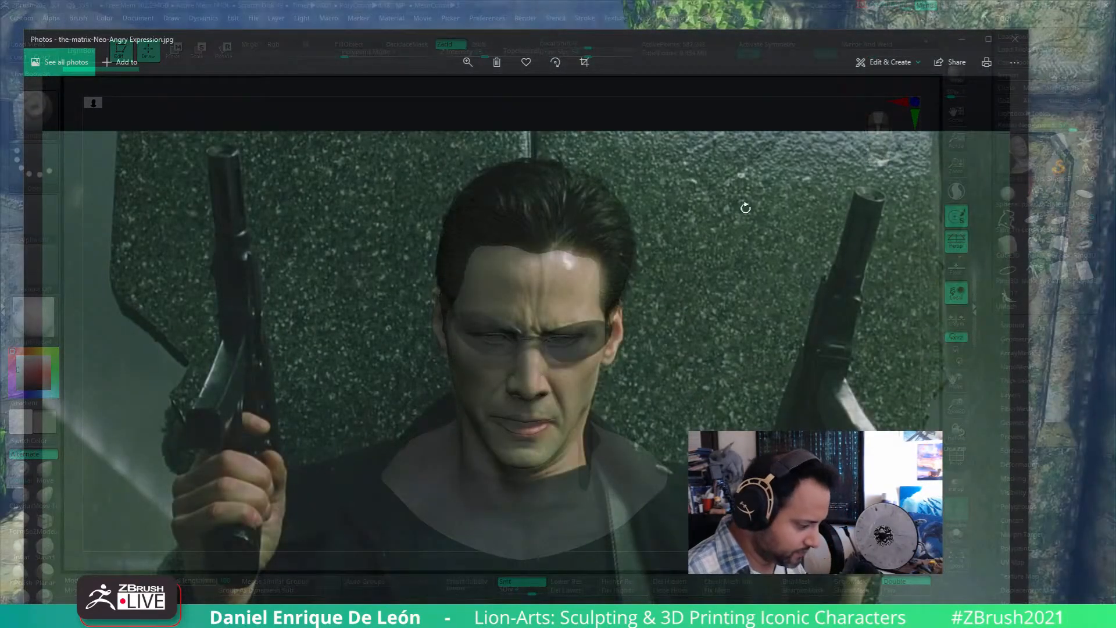
left_click_drag(910, 6, 860, 5)
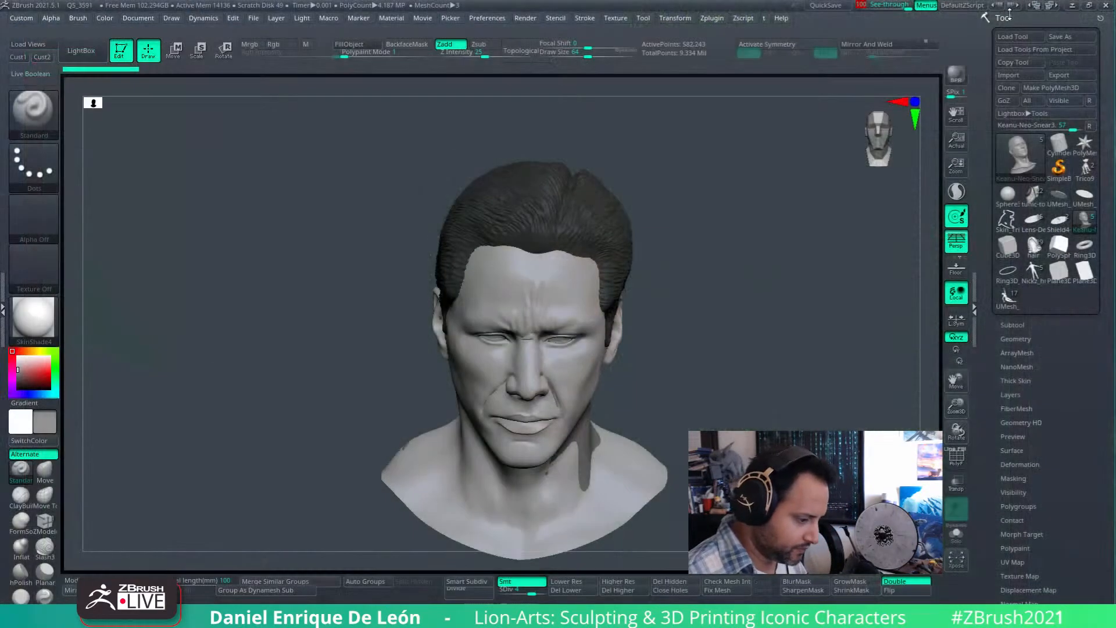
left_click(1072, 5)
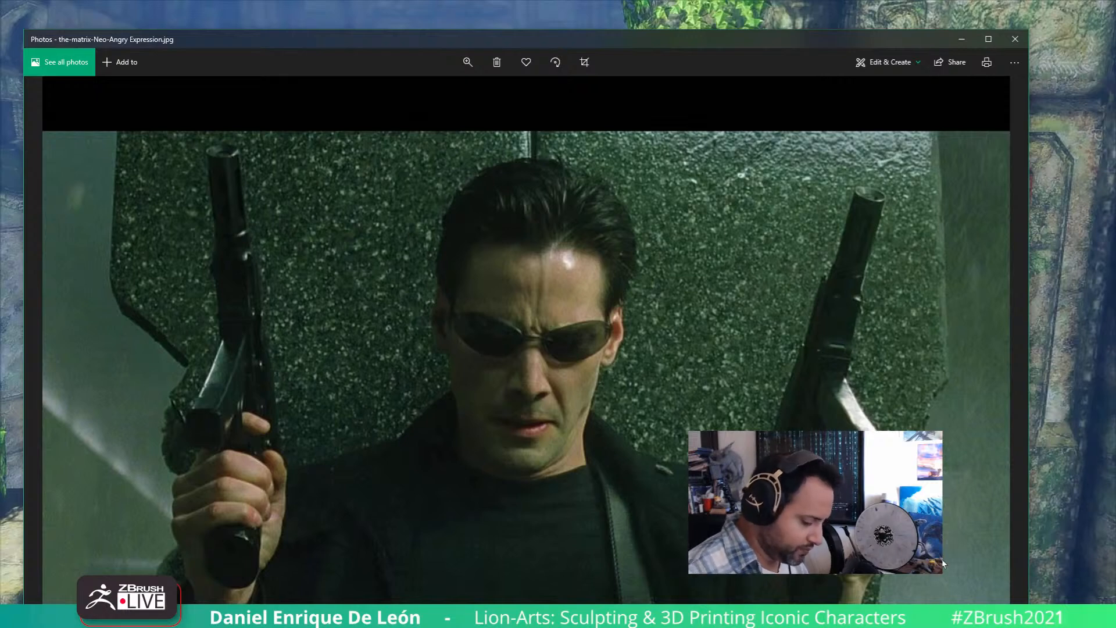
left_click(612, 615)
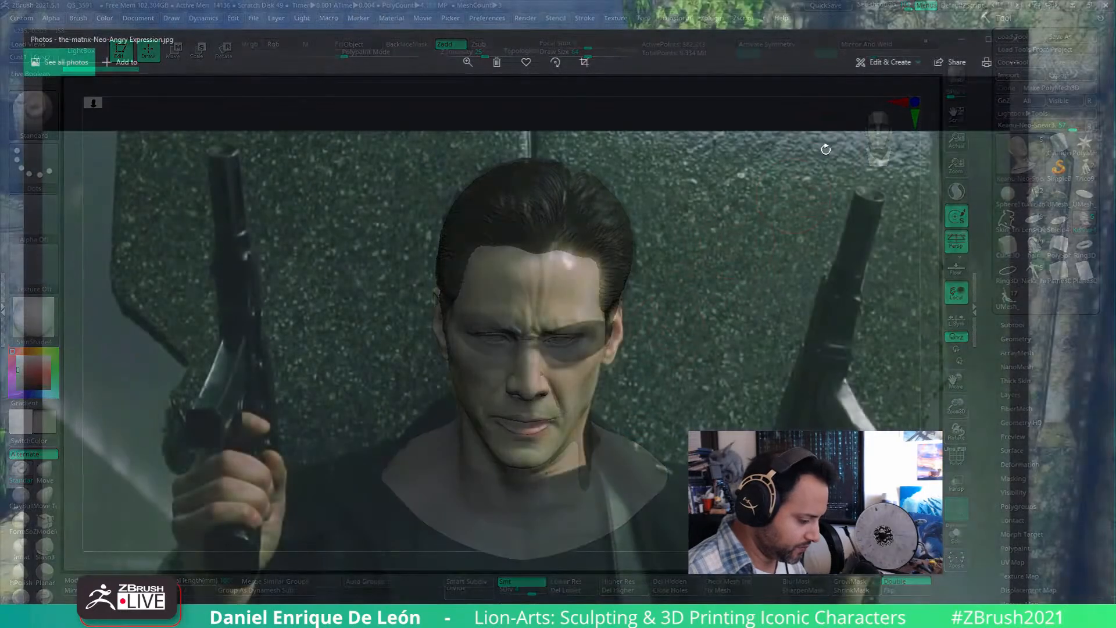
left_click_drag(904, 7, 863, 7)
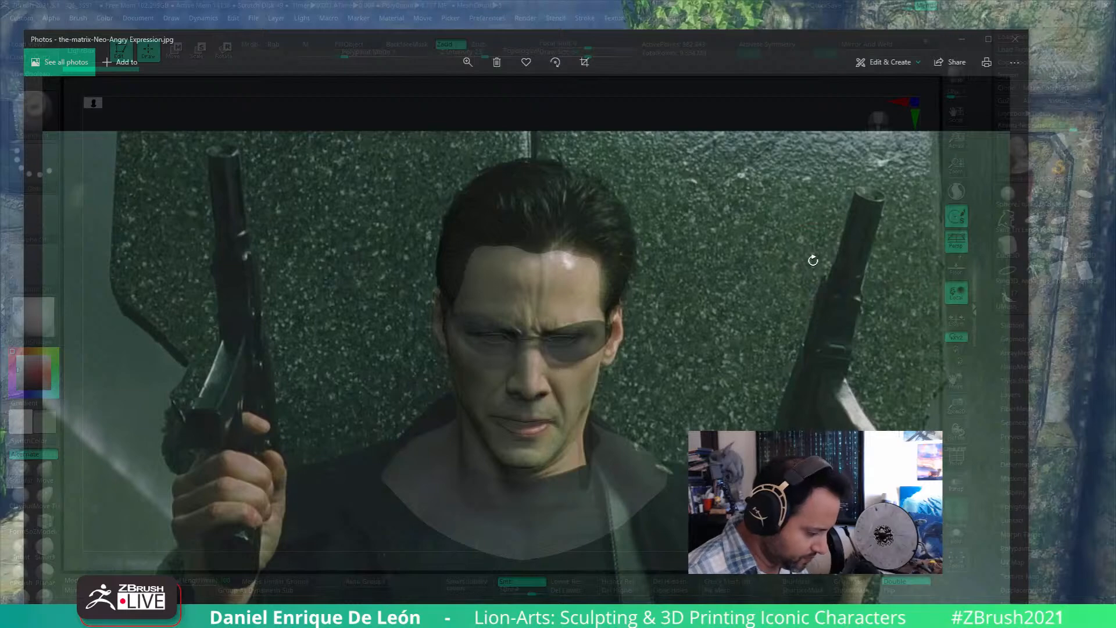
left_click_drag(904, 6, 861, 7)
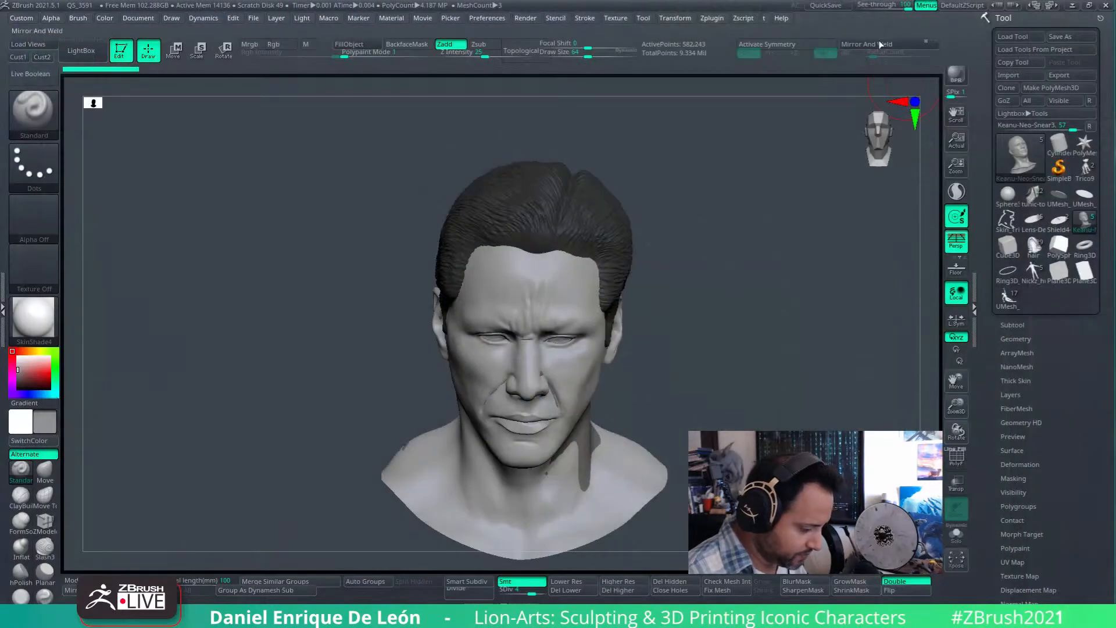
- Show the subtool list, isolate the head subtool with Solo, and set See-through to about 42
left_click(1018, 326)
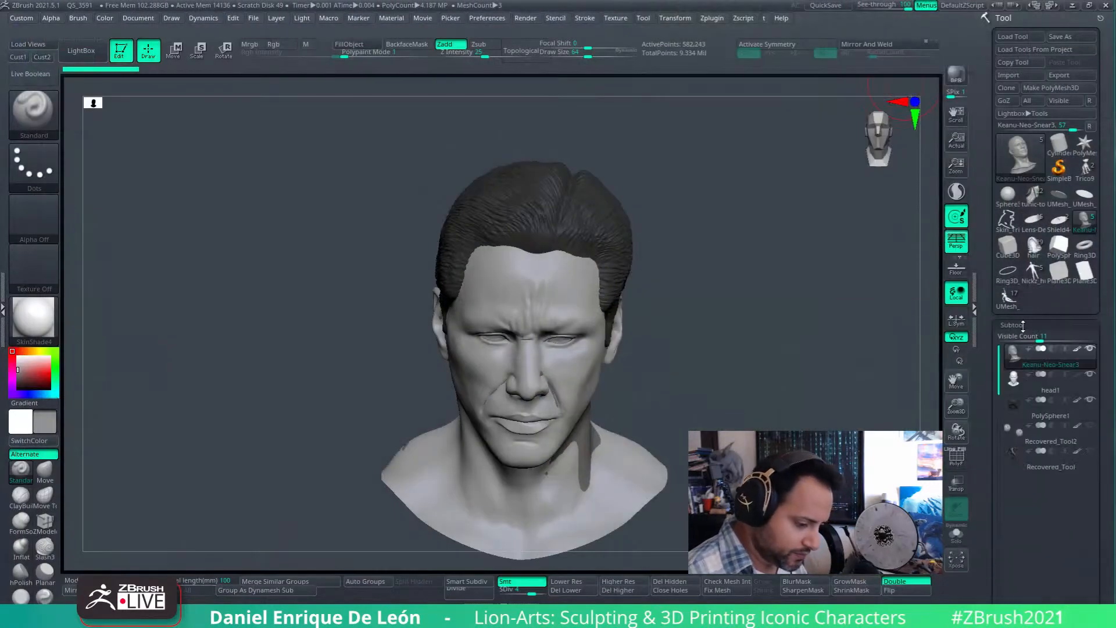
left_click(956, 534)
mouse_move(905, 7)
left_mouse_down()
mouse_move(855, 7)
mouse_move(907, 2)
mouse_move(867, 3)
mouse_move(903, 3)
mouse_move(882, 5)
left_mouse_up()
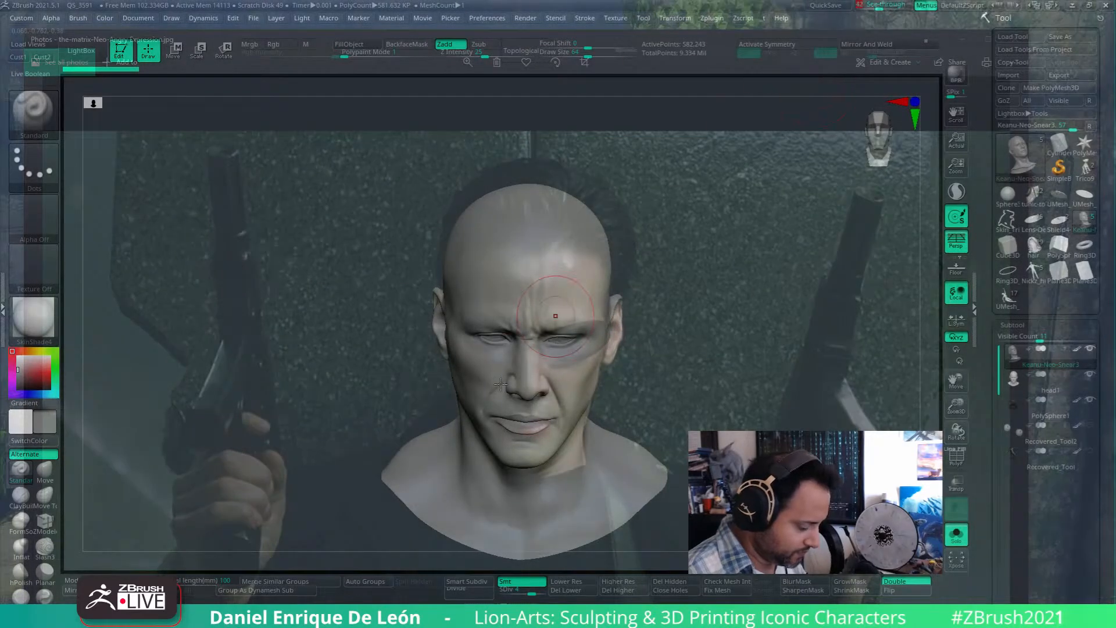
- Select the Move brush with Rgb off and Draw Size about 54, and lower See-through to 12
left_click(49, 472)
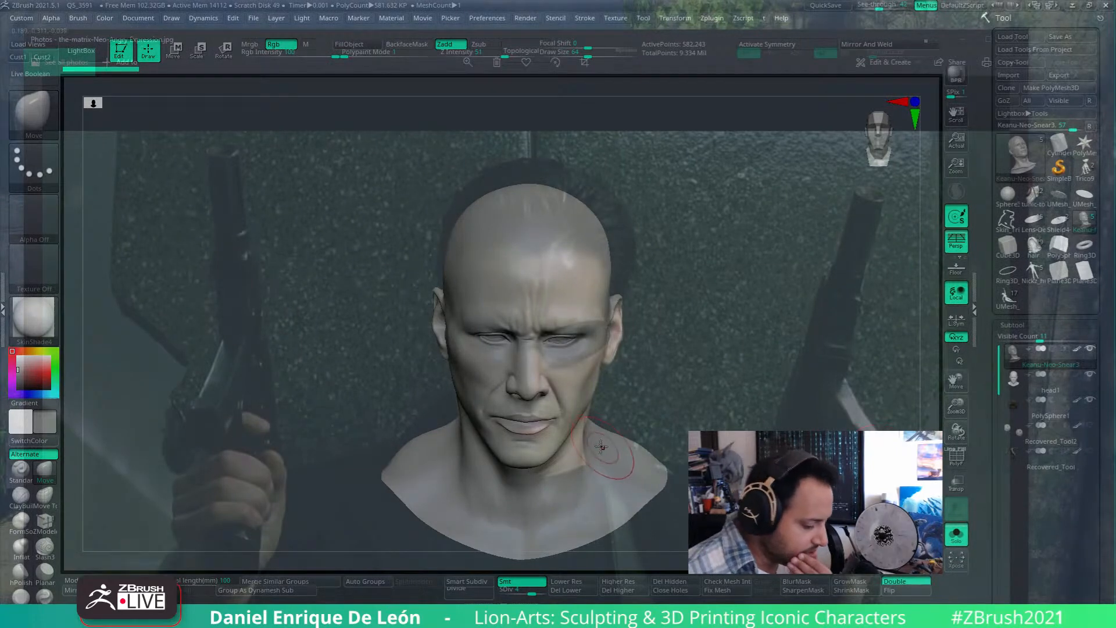
left_click_drag(589, 56, 591, 56)
left_click(273, 44)
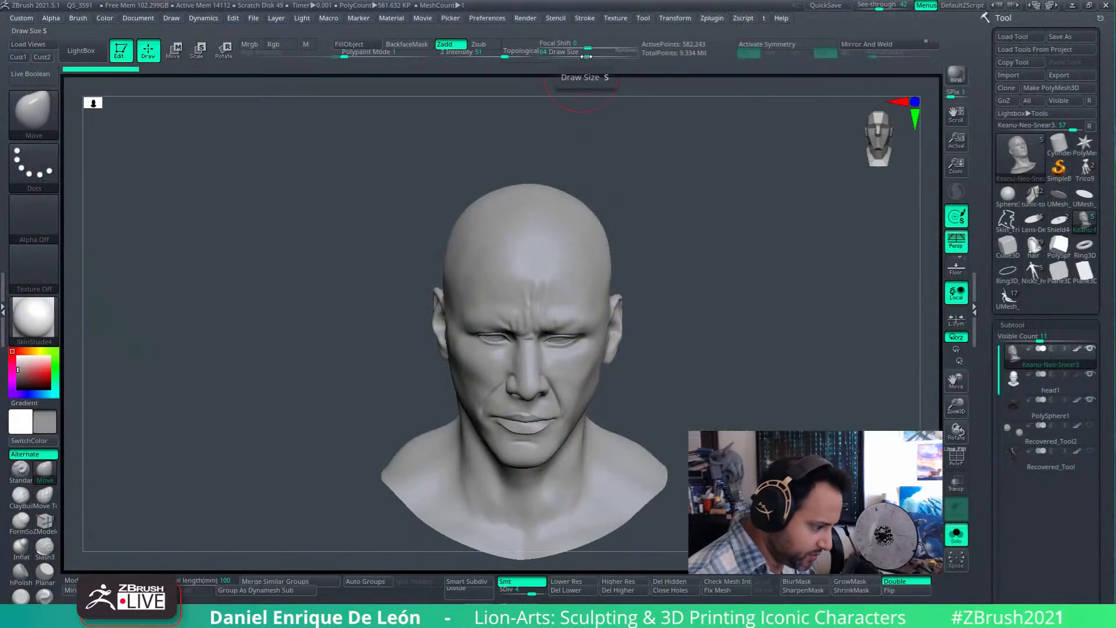
left_click_drag(588, 58, 584, 62)
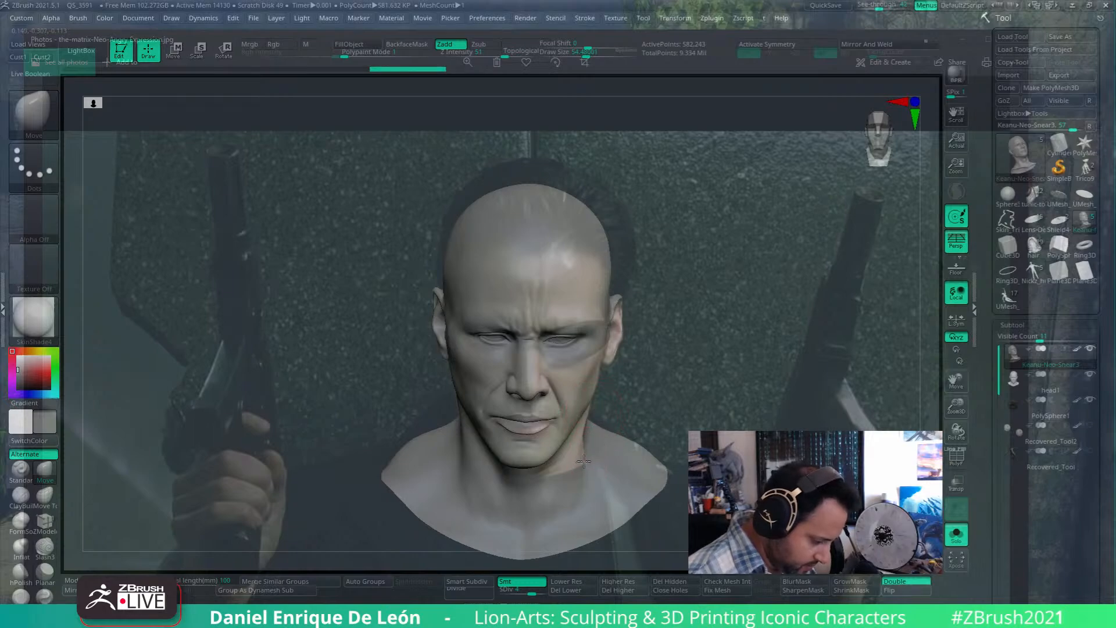
mouse_move(879, 6)
left_mouse_down()
mouse_move(857, 5)
mouse_move(918, 5)
mouse_move(865, 6)
left_mouse_up()
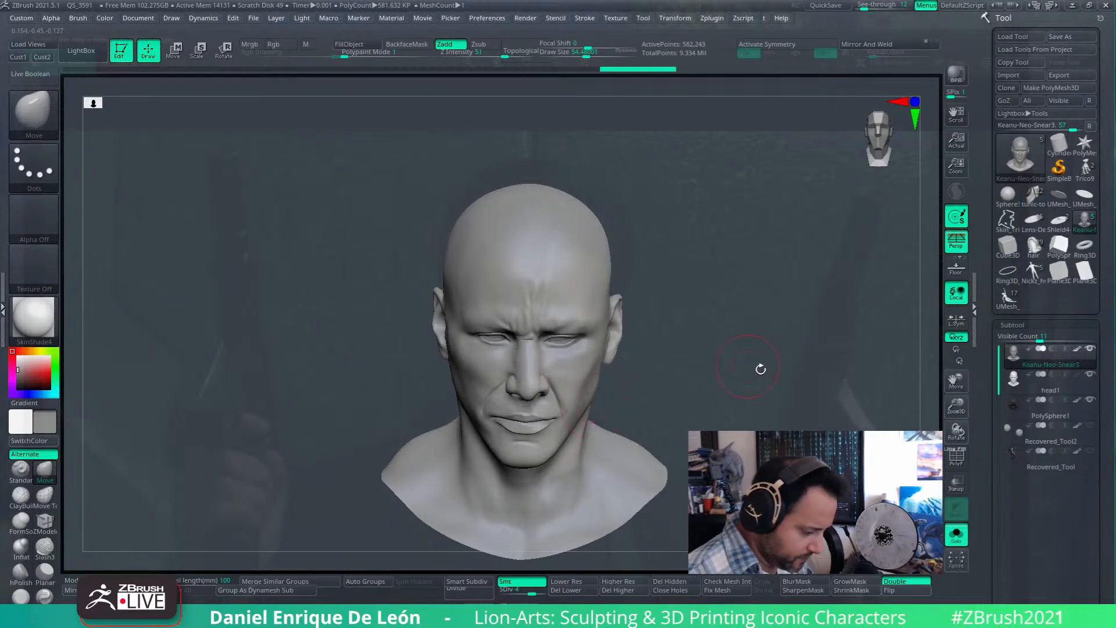
- Examine the head from the three-quarter and near-front angles, and restore the stored Cust2 camera view
left_click(152, 19)
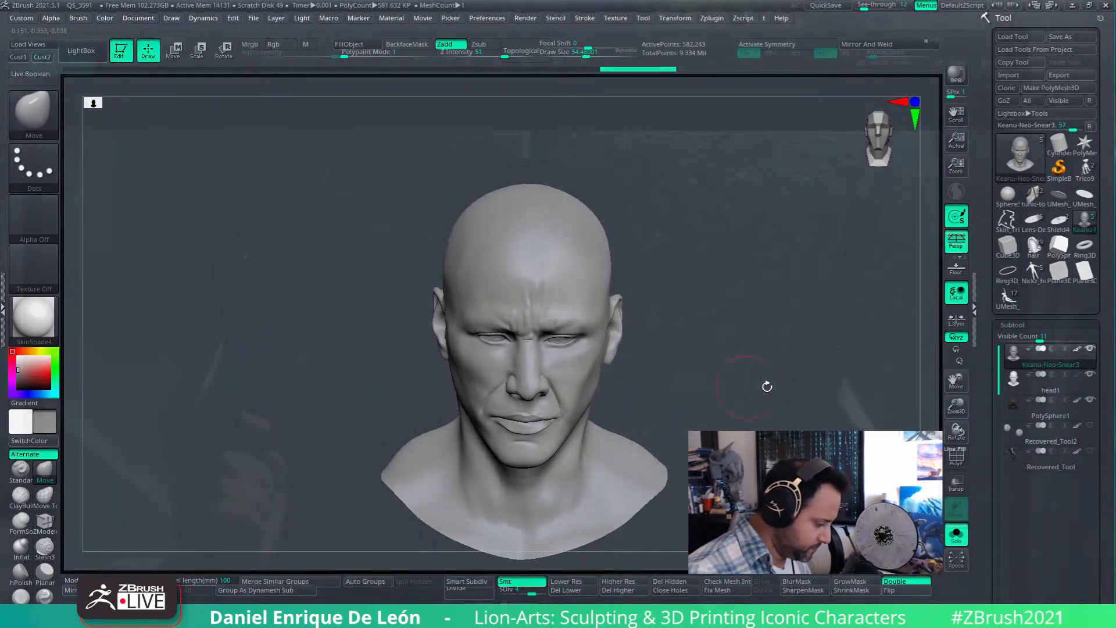
mouse_move(750, 394)
left_mouse_down()
mouse_move(656, 404)
mouse_move(672, 411)
mouse_move(638, 421)
mouse_move(694, 382)
mouse_move(651, 429)
left_mouse_up()
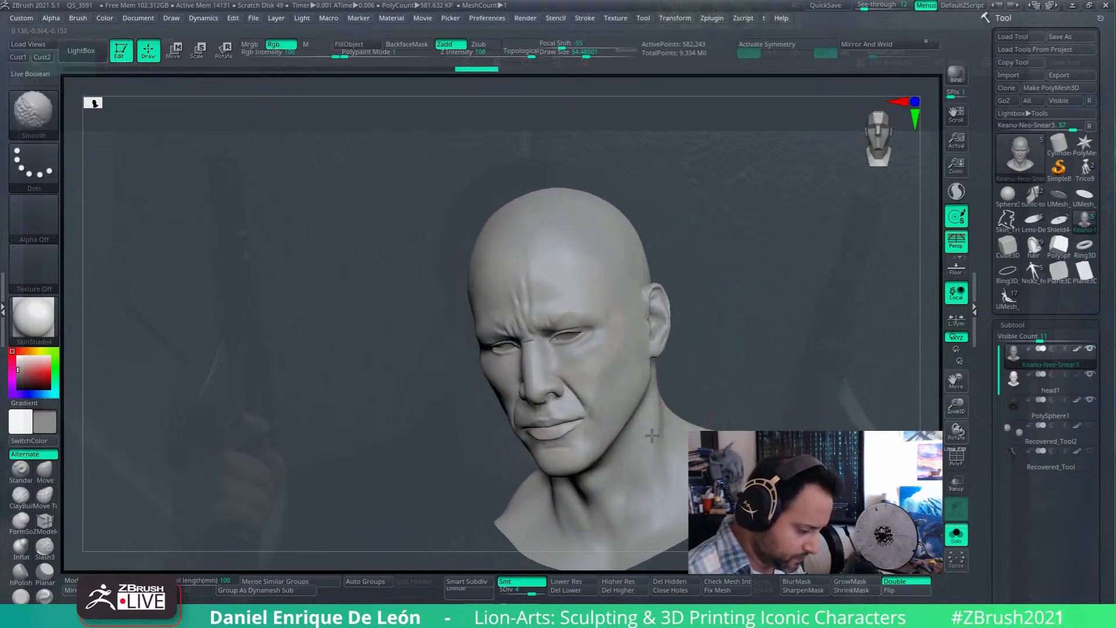
mouse_move(653, 476)
left_mouse_down()
mouse_move(647, 416)
mouse_move(657, 438)
mouse_move(665, 401)
mouse_move(642, 441)
mouse_move(664, 407)
mouse_move(575, 459)
left_mouse_up()
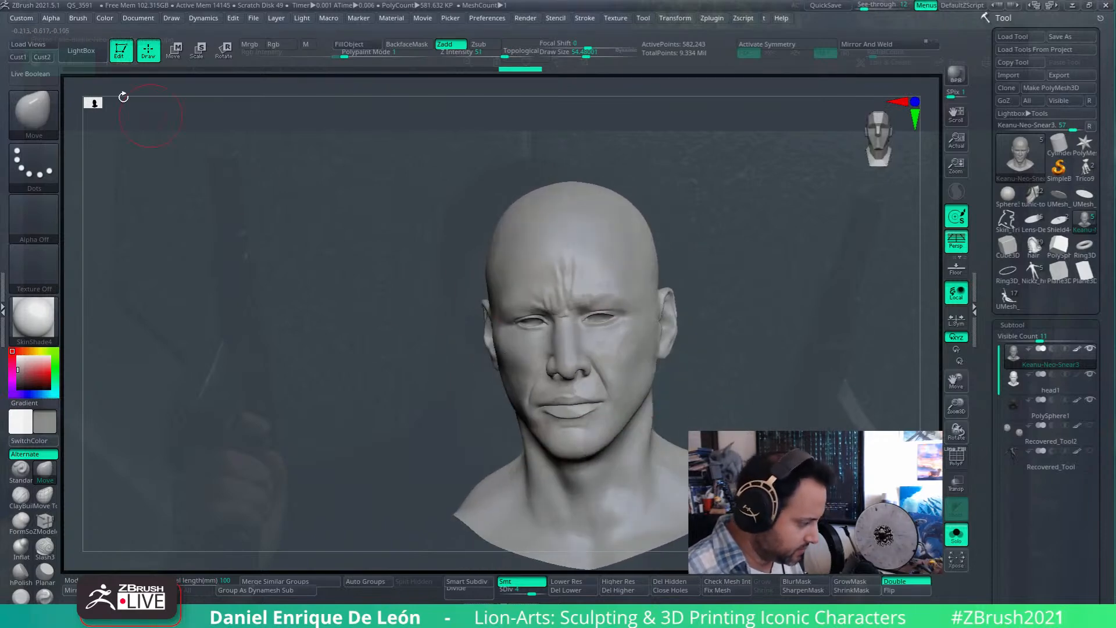
left_click(42, 57)
- Compare the jaw and cheek with the photo at See-through about 37, with the Move brush's Draw Size about 60
mouse_move(863, 9)
left_mouse_down()
mouse_move(905, 4)
mouse_move(861, 7)
left_mouse_up()
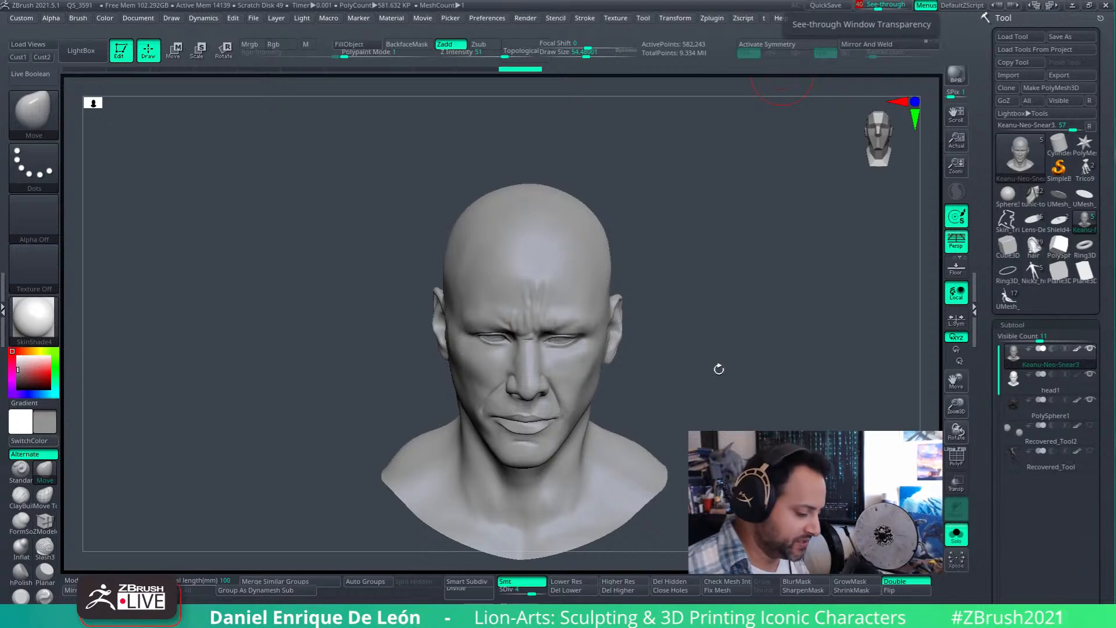
left_click(861, 6)
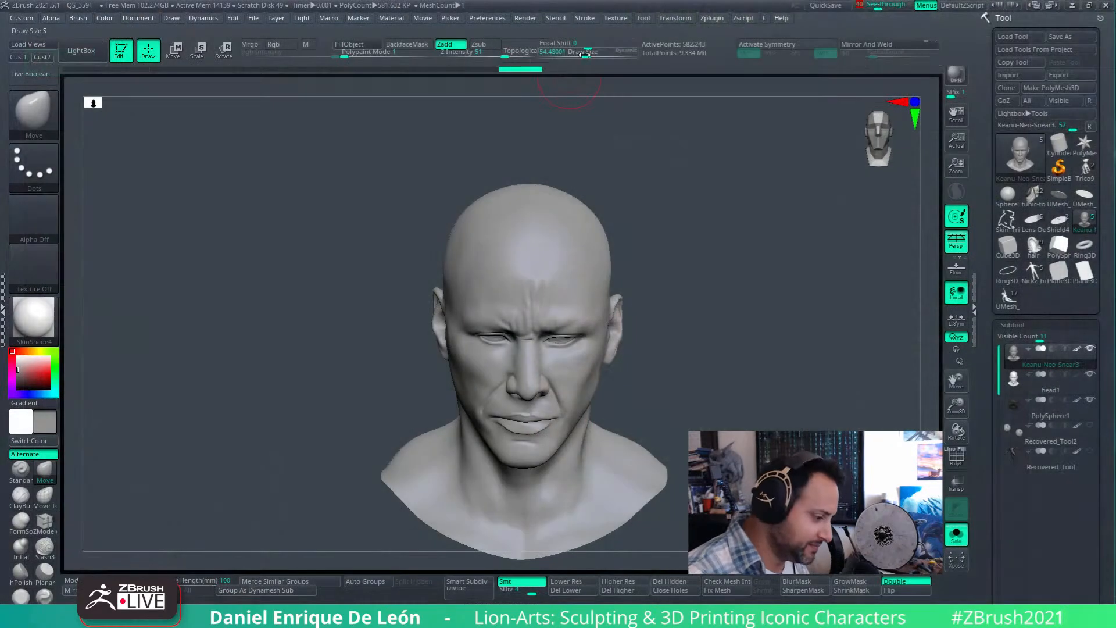
left_click_drag(586, 56, 583, 57)
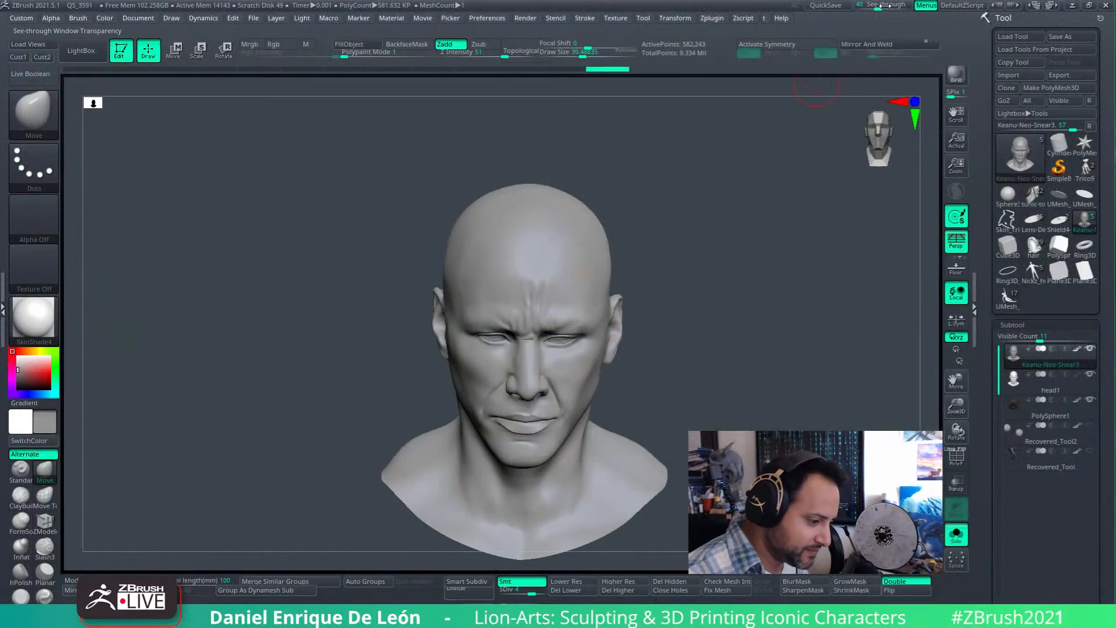
mouse_move(879, 4)
left_mouse_down()
mouse_move(903, 5)
mouse_move(869, 6)
mouse_move(910, 6)
mouse_move(874, 9)
left_mouse_up()
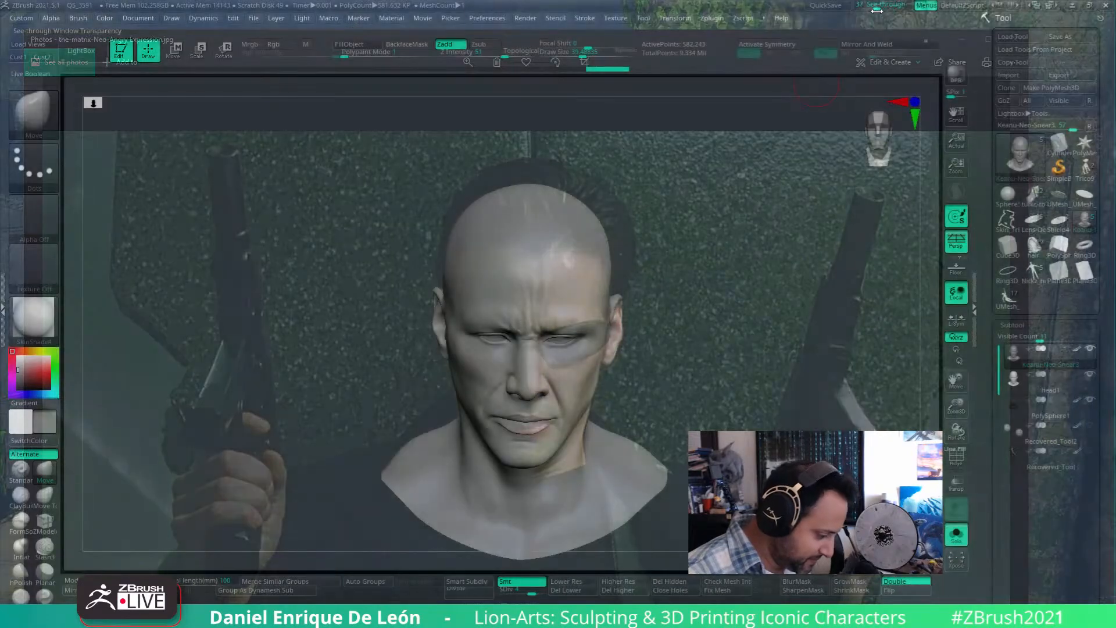
left_click_drag(587, 56, 594, 57)
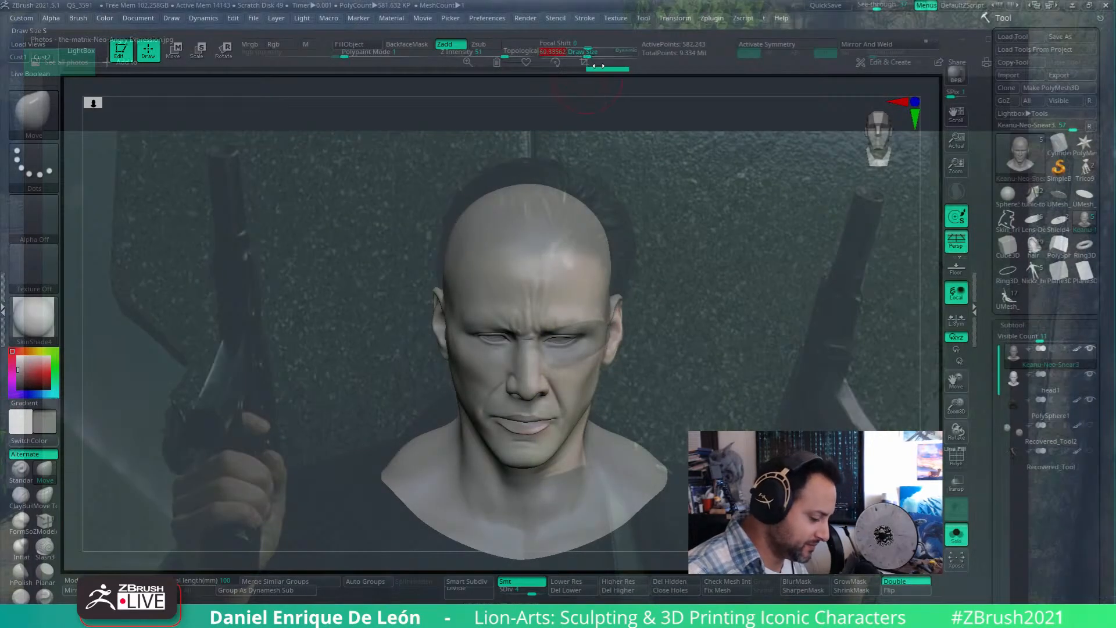
mouse_move(461, 403)
left_mouse_down()
mouse_move(455, 388)
mouse_move(476, 384)
left_mouse_up()
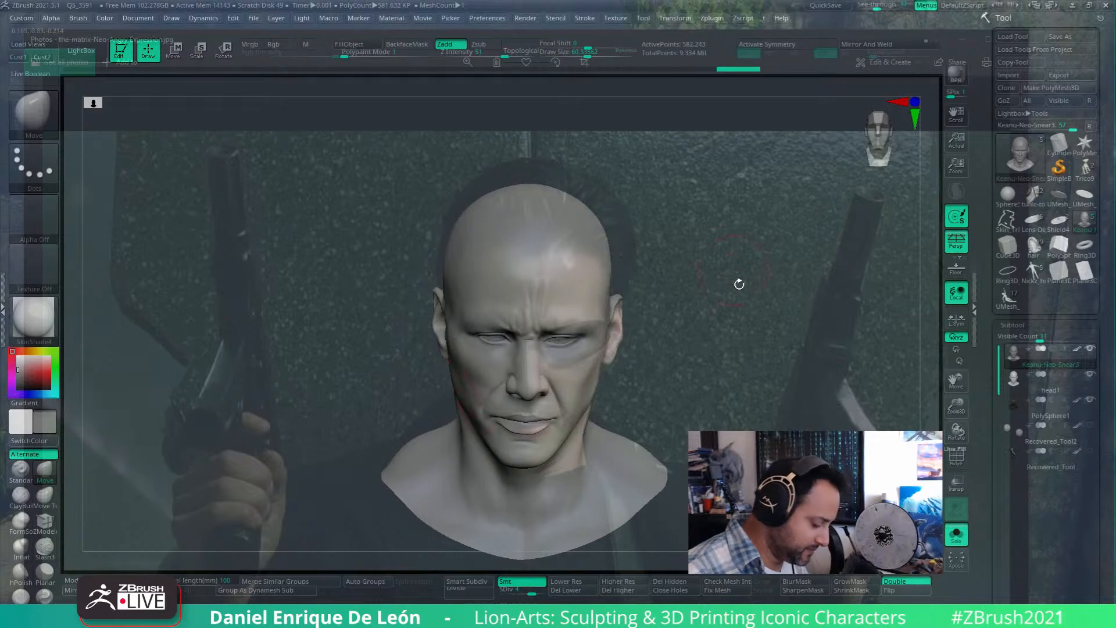
- Set See-through to 0 and Draw Size to about 85, and turn the bust to its left profile
mouse_move(893, 5)
left_mouse_down()
mouse_move(877, 4)
mouse_move(919, 5)
mouse_move(877, 6)
left_mouse_up()
left_click_drag(589, 52, 591, 53)
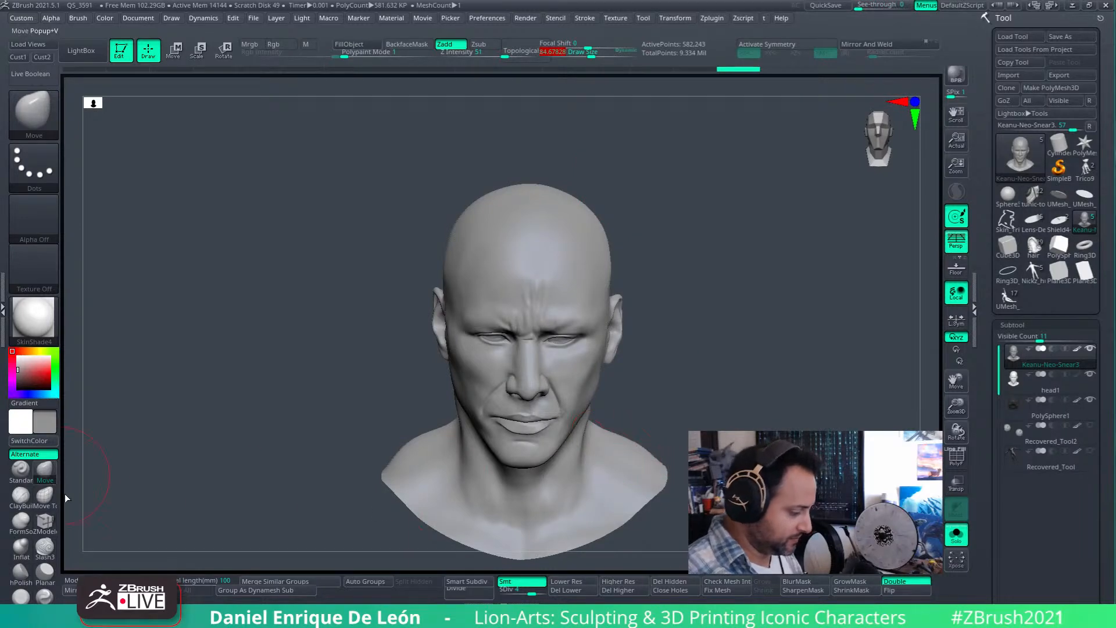
left_click(956, 461)
left_click(956, 460)
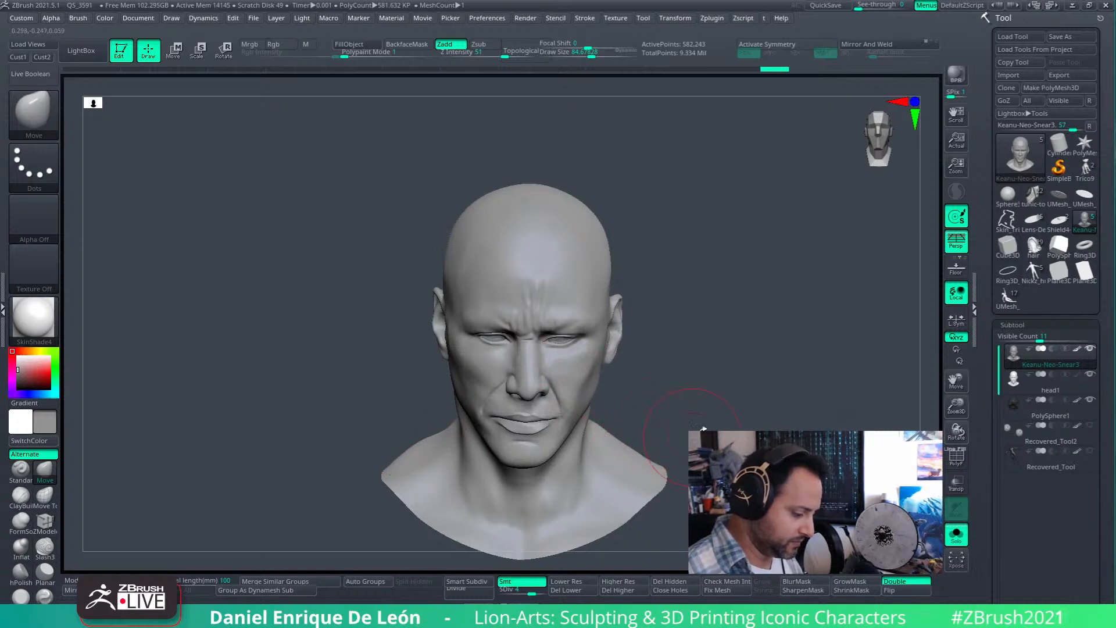
left_click_drag(837, 420, 763, 409)
left_click_drag(636, 436, 682, 433)
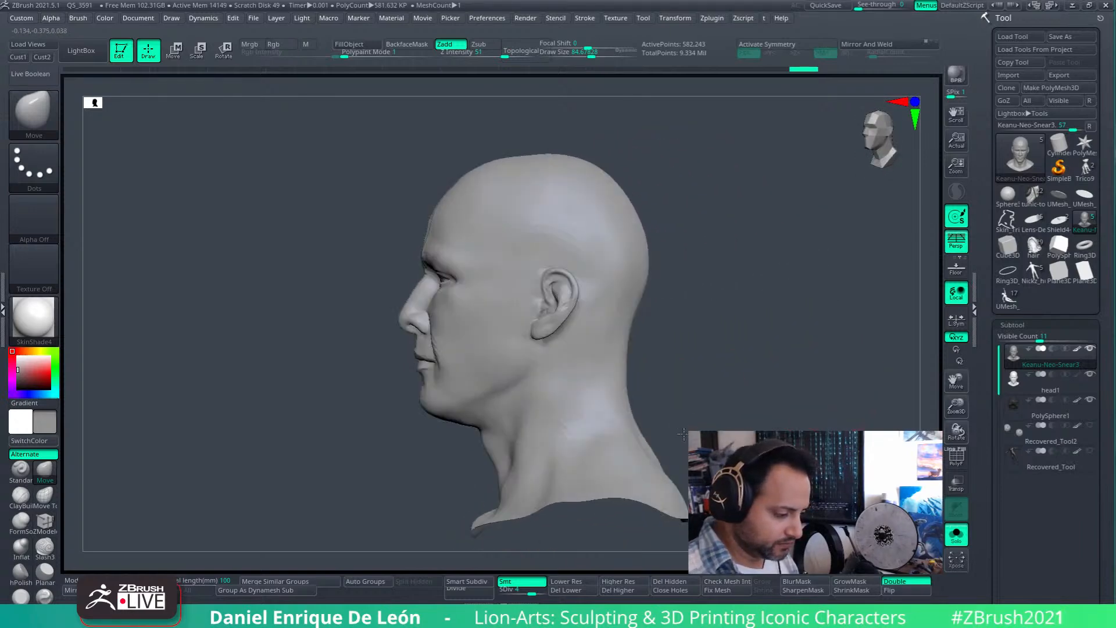
- Turn off Solo, hide the PolySphere1 hair subtool, and examine the head1 subtool's mesh with PolyFrame on
left_click(956, 533)
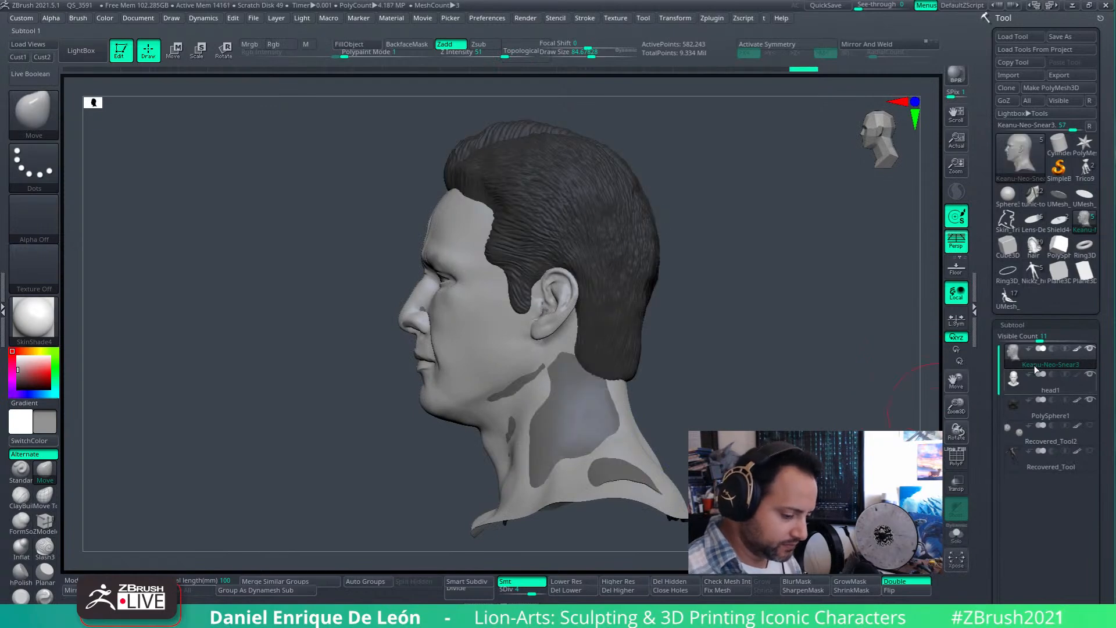
left_click(1090, 400)
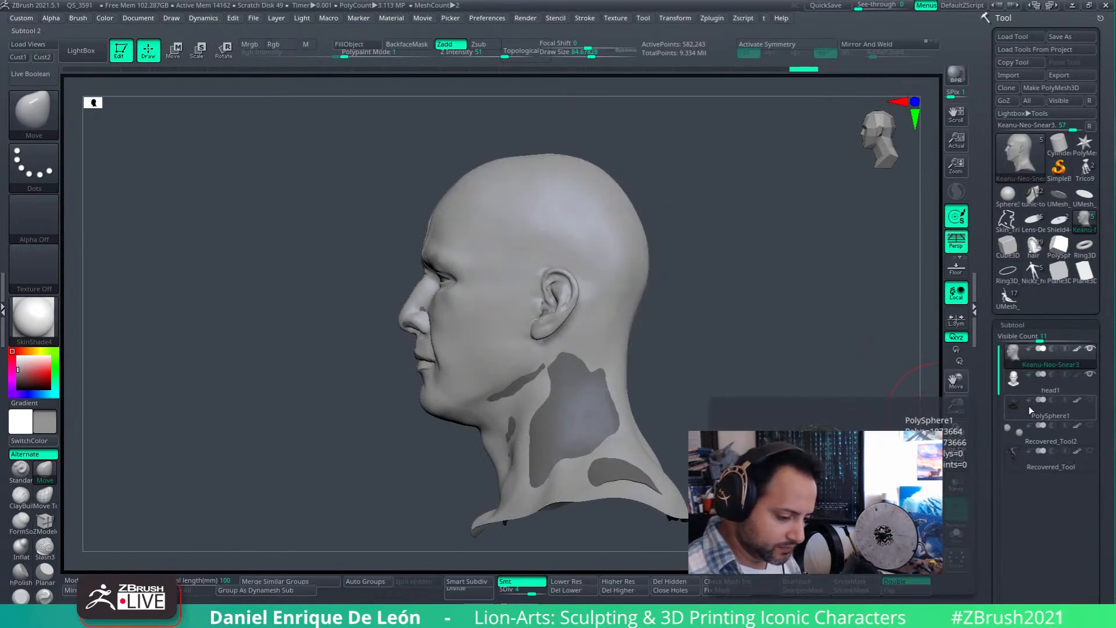
left_click(1043, 385)
left_click(956, 462)
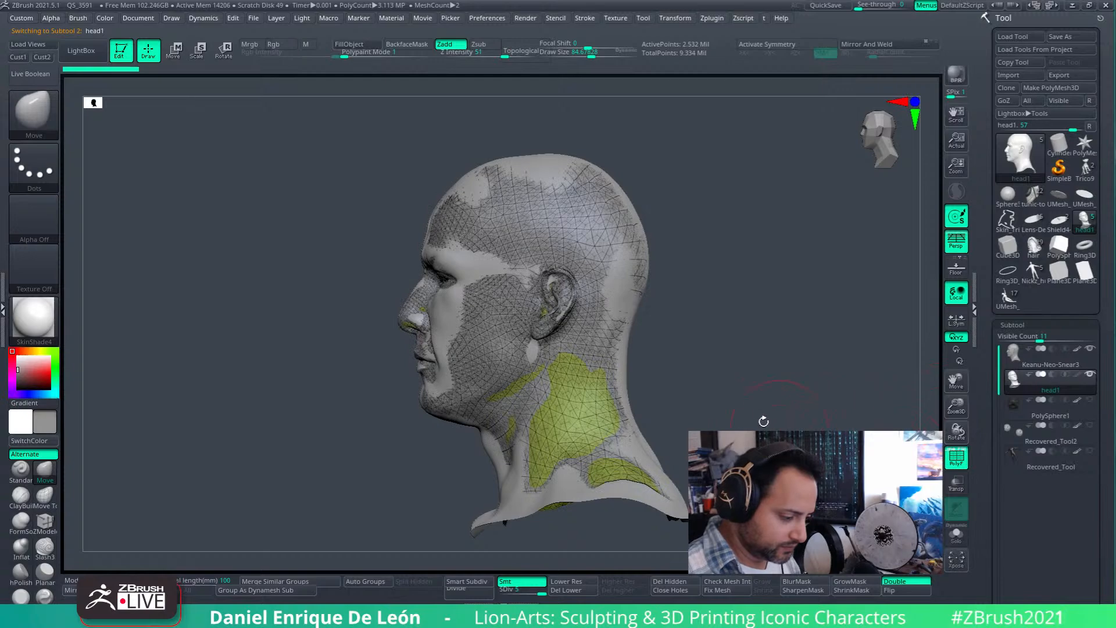
right_click_drag(633, 306, 512, 395, "ctrl")
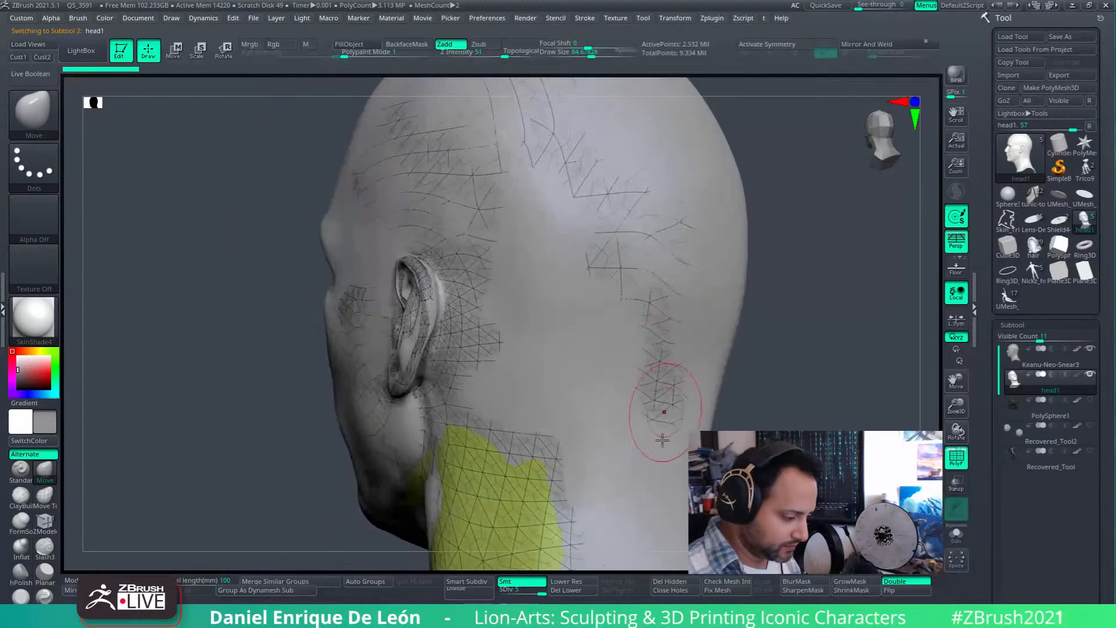
- Select the Keanu-Neo-Snear3 subtool with transparency on, and choose the ZProject brush with Draw Size about 132
left_click(1014, 361)
left_click(956, 483)
mouse_move(906, 407)
right_mouse_down()
mouse_move(640, 382)
mouse_move(669, 332)
mouse_move(650, 361)
right_mouse_up()
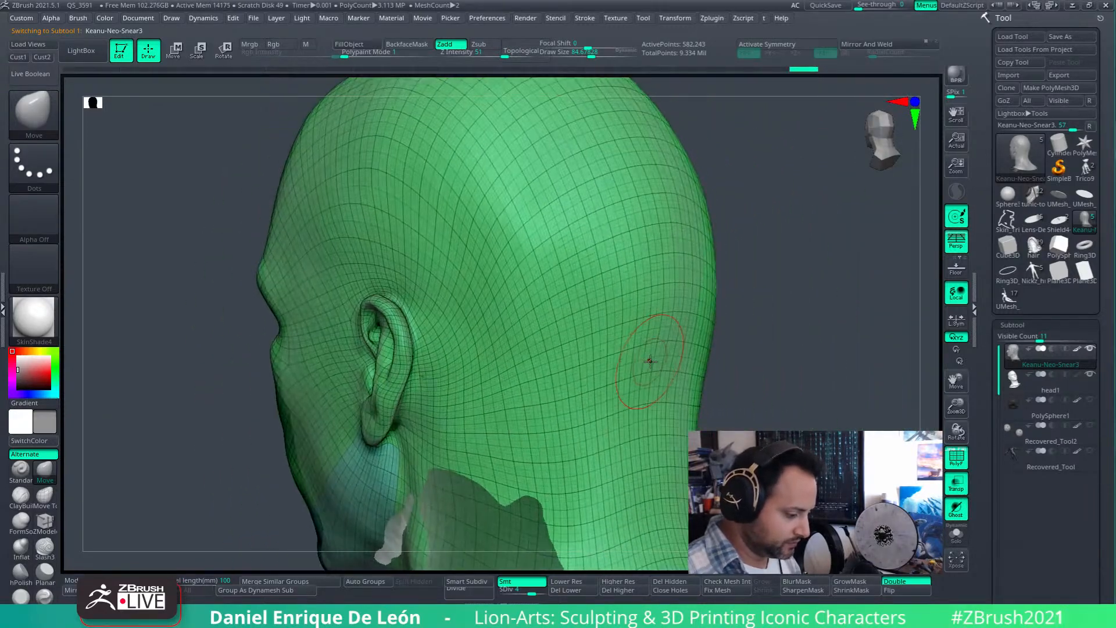
left_click(44, 114)
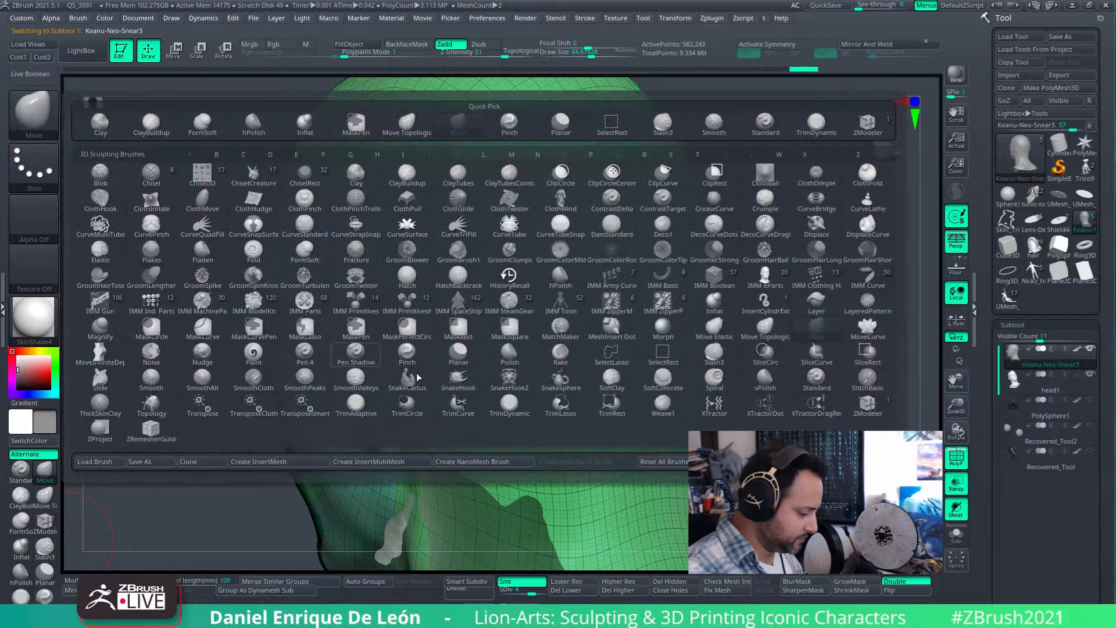
left_click(100, 436)
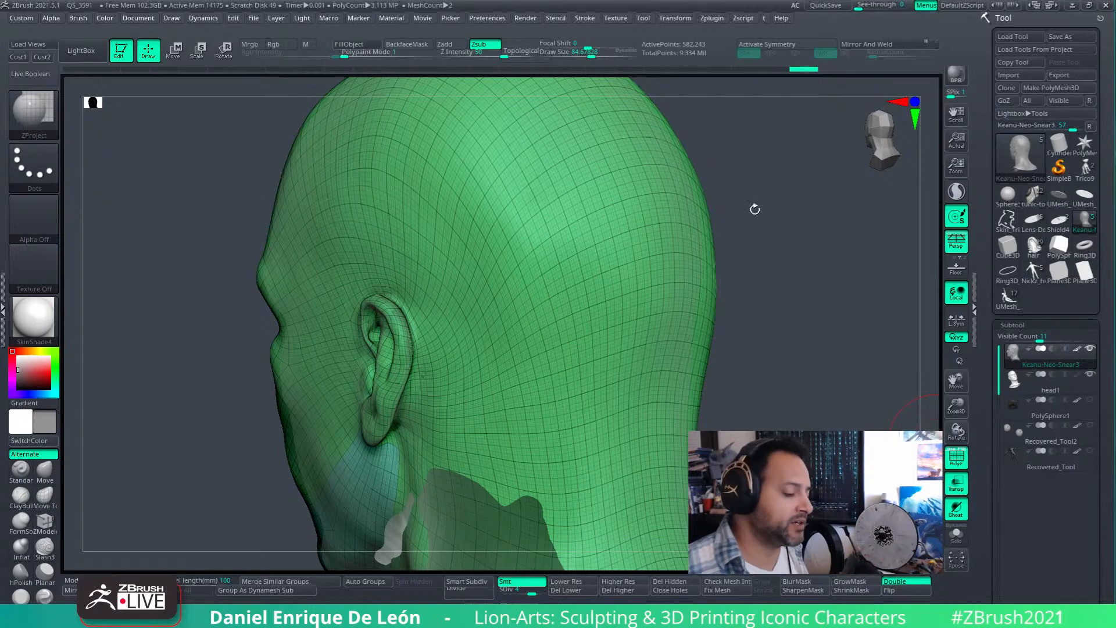
left_click_drag(593, 51, 598, 56)
mouse_move(802, 314)
left_mouse_down()
mouse_move(768, 315)
mouse_move(817, 319)
mouse_move(760, 316)
mouse_move(655, 366)
left_mouse_up()
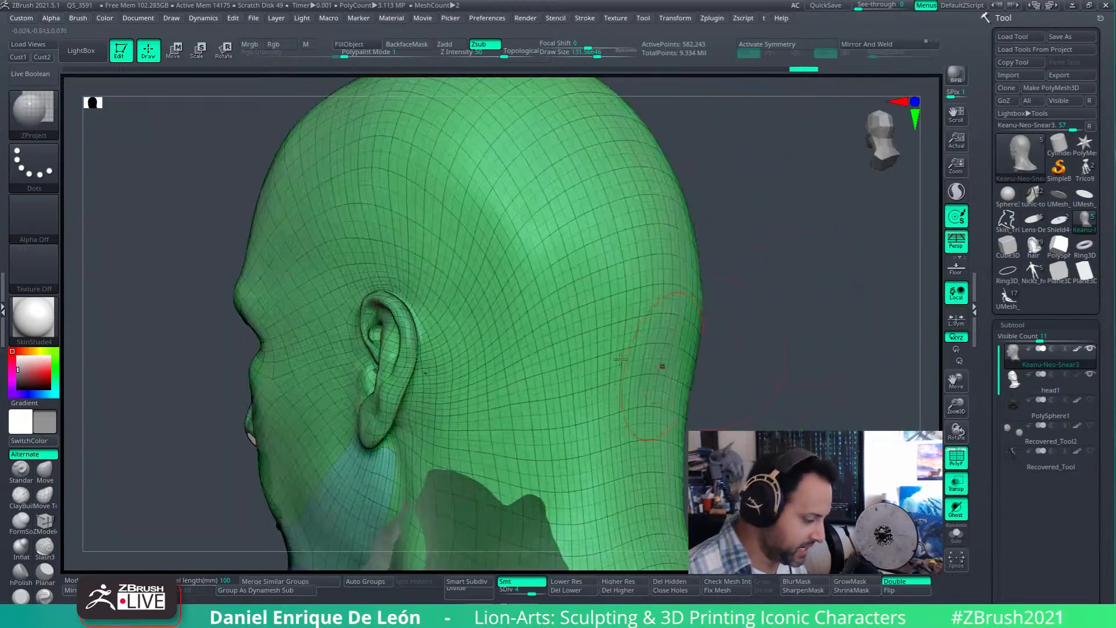
- Project the skull behind the left ear onto head1 with ZProject strokes and smooth the projected area
left_click_drag(548, 301, 583, 315)
mouse_move(530, 347)
left_mouse_down()
mouse_move(585, 376)
mouse_move(506, 338)
mouse_move(570, 304)
mouse_move(568, 258)
mouse_move(533, 266)
mouse_move(505, 291)
mouse_move(537, 298)
left_mouse_up()
mouse_move(567, 218)
left_mouse_down()
mouse_move(519, 221)
mouse_move(557, 203)
left_mouse_up()
left_click_drag(913, 377, 794, 388)
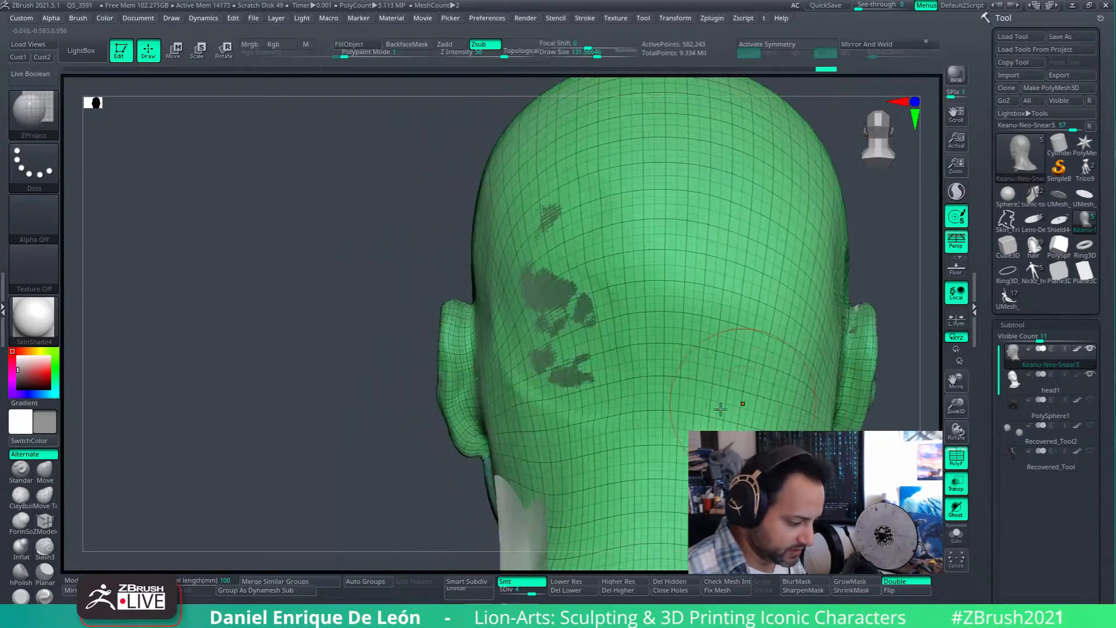
right_click_drag(668, 334, 756, 339)
left_click_drag(545, 332, 563, 232, "shift")
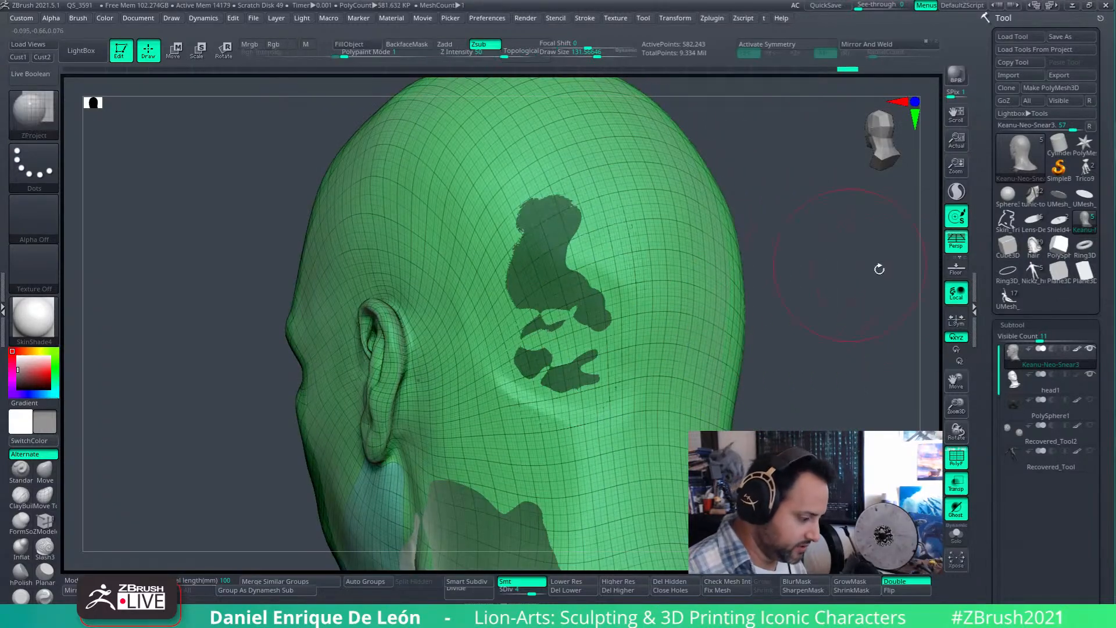
- Turn off transparency and project the lower back of the head between the left ear and the nape
left_click(957, 487)
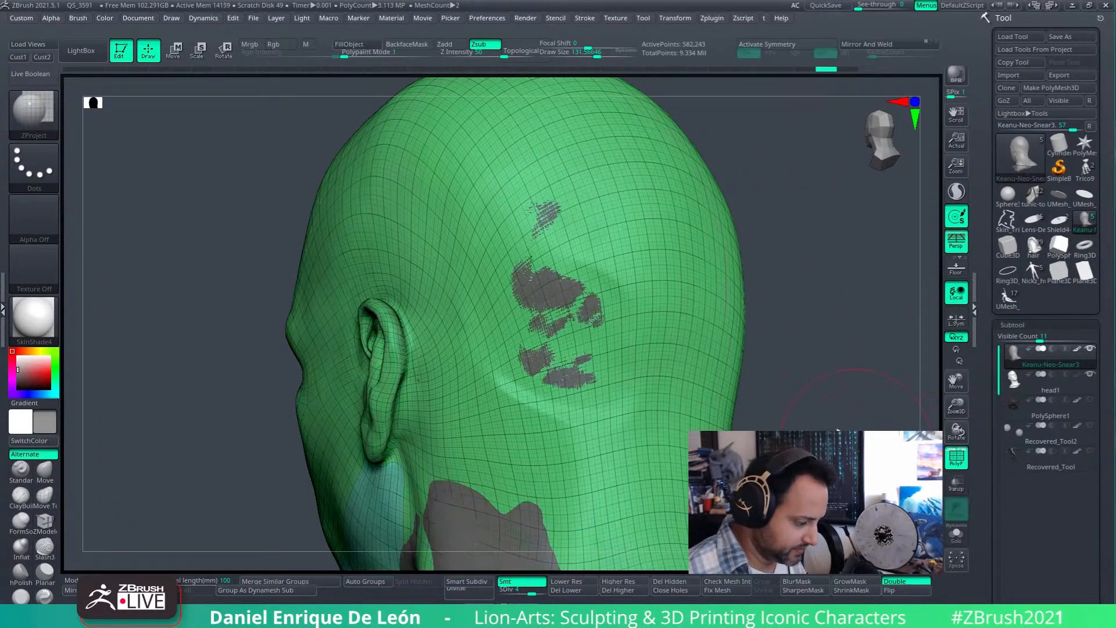
right_click_drag(555, 427, 640, 436)
left_click_drag(517, 411, 579, 440)
left_click_drag(523, 419, 548, 401)
mouse_move(494, 378)
left_mouse_down()
mouse_move(473, 411)
mouse_move(526, 441)
mouse_move(478, 359)
mouse_move(508, 293)
left_mouse_up()
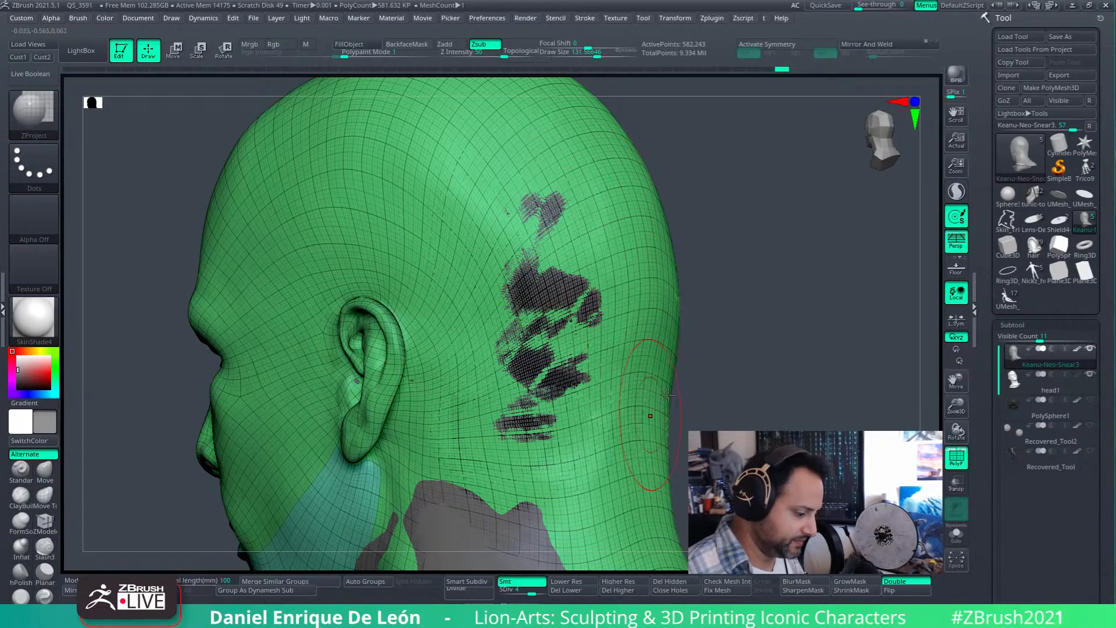
- Project the upper back of the skull above and behind the left ear with ZProject strokes
right_click_drag(575, 291, 622, 407)
right_click_drag(581, 512, 568, 315)
left_click_drag(556, 177, 552, 180)
right_click_drag(436, 217, 481, 224)
left_click_drag(480, 225, 506, 229)
right_click_drag(505, 229, 447, 233)
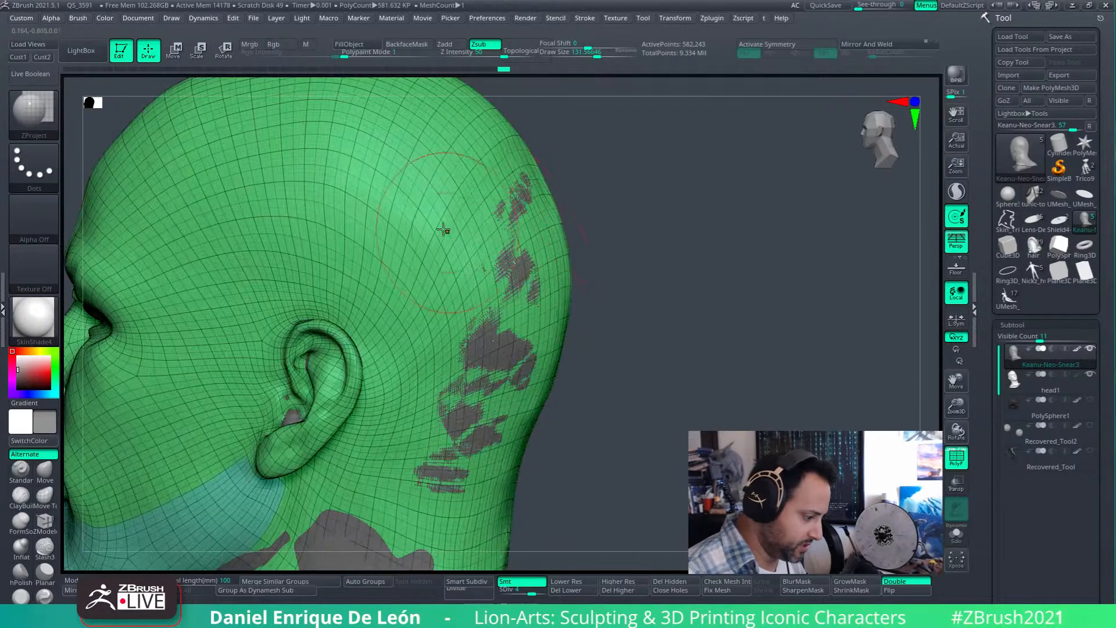
left_click_drag(475, 269, 479, 201)
- Project the crown and the middle of the back of the head onto head1
right_click_drag(500, 200, 456, 311)
right_click_drag(511, 229, 494, 285)
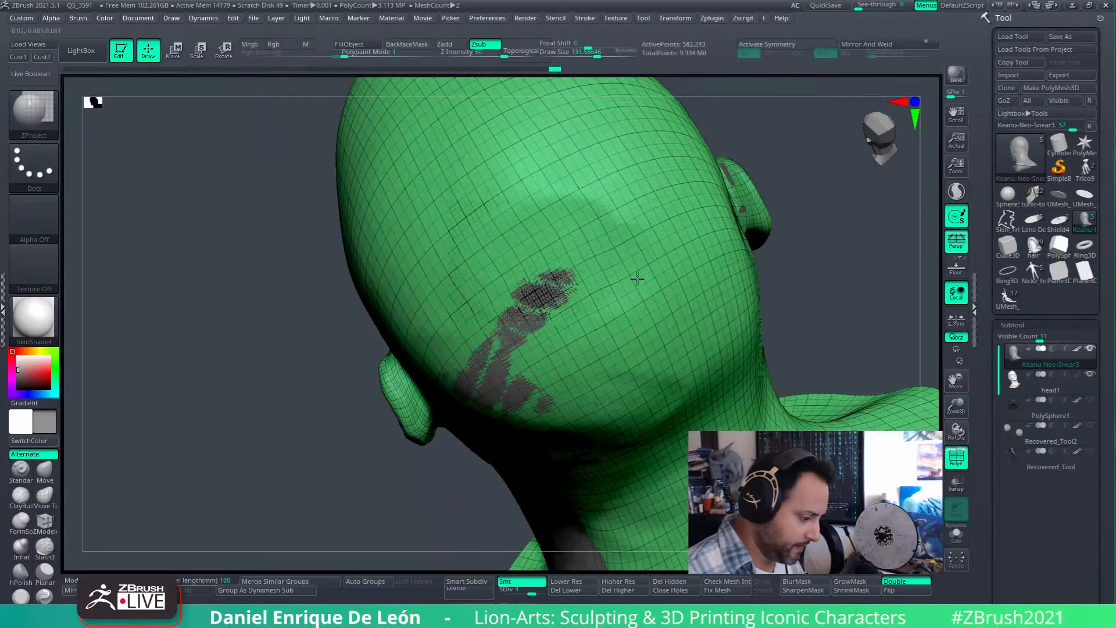
right_click_drag(687, 388, 669, 419)
mouse_move(577, 417)
left_mouse_down()
mouse_move(526, 459)
mouse_move(604, 540)
mouse_move(617, 312)
left_mouse_up()
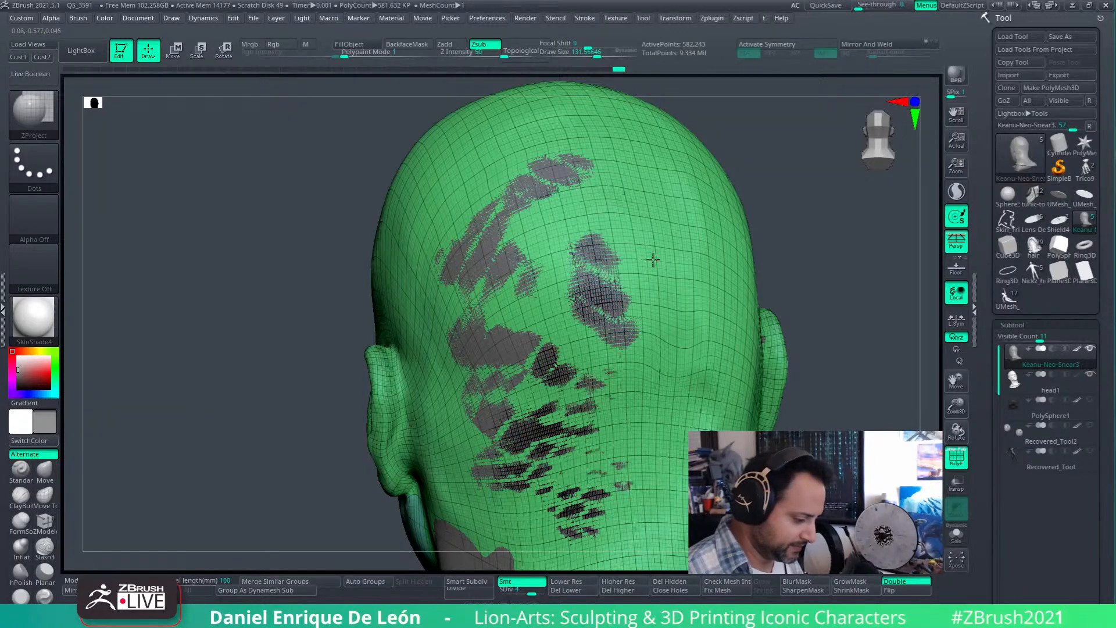
- Project the right rear side of the skull, up to the area above and behind the right ear
right_click_drag(647, 378, 582, 163)
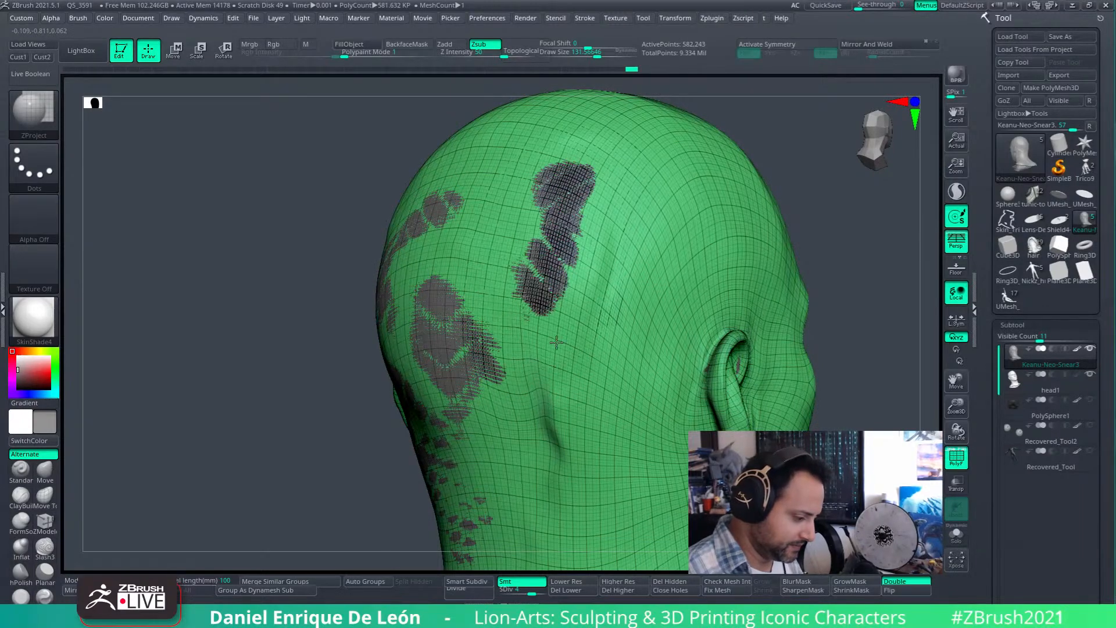
right_click_drag(555, 348, 614, 230)
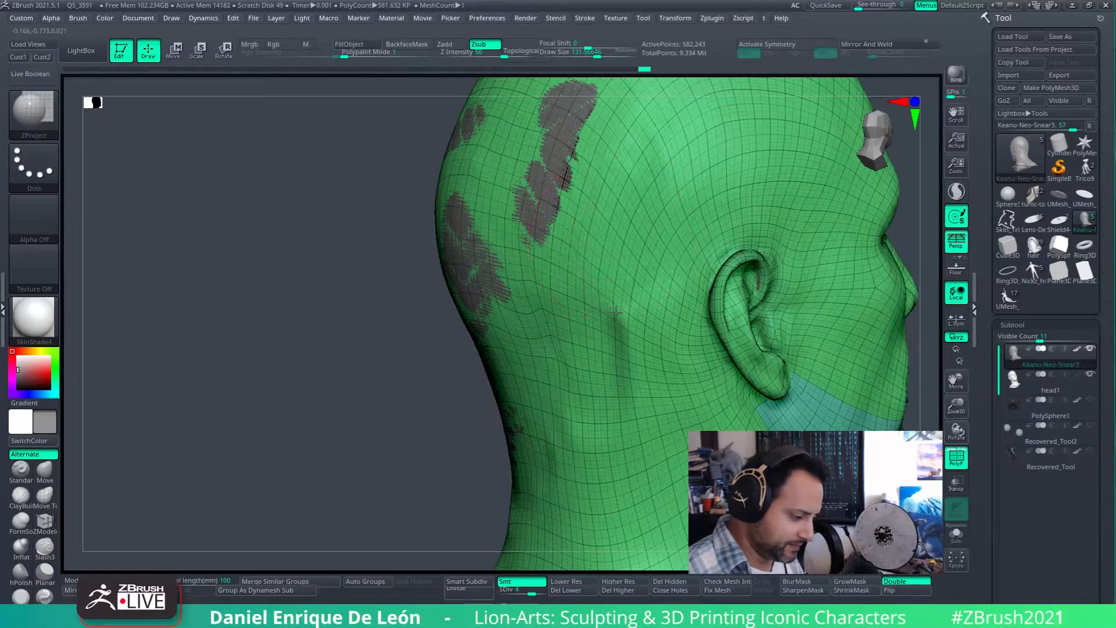
right_click_drag(654, 153, 617, 219)
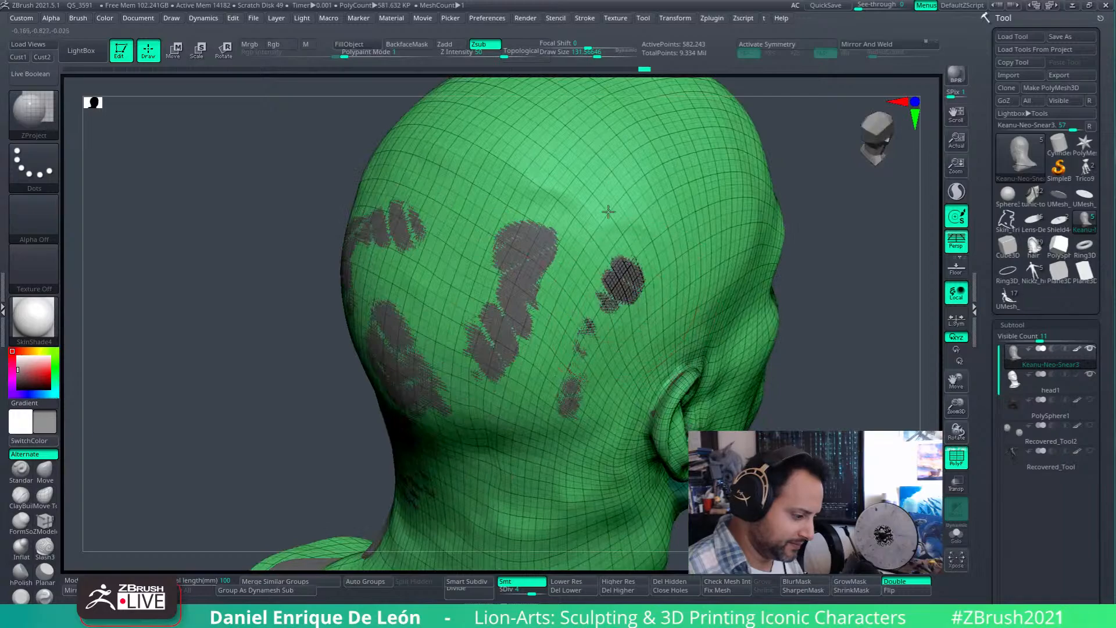
right_click_drag(490, 172, 616, 373)
right_click_drag(448, 255, 513, 401)
mouse_move(545, 355)
right_mouse_down()
mouse_move(639, 336)
mouse_move(626, 305)
right_mouse_up()
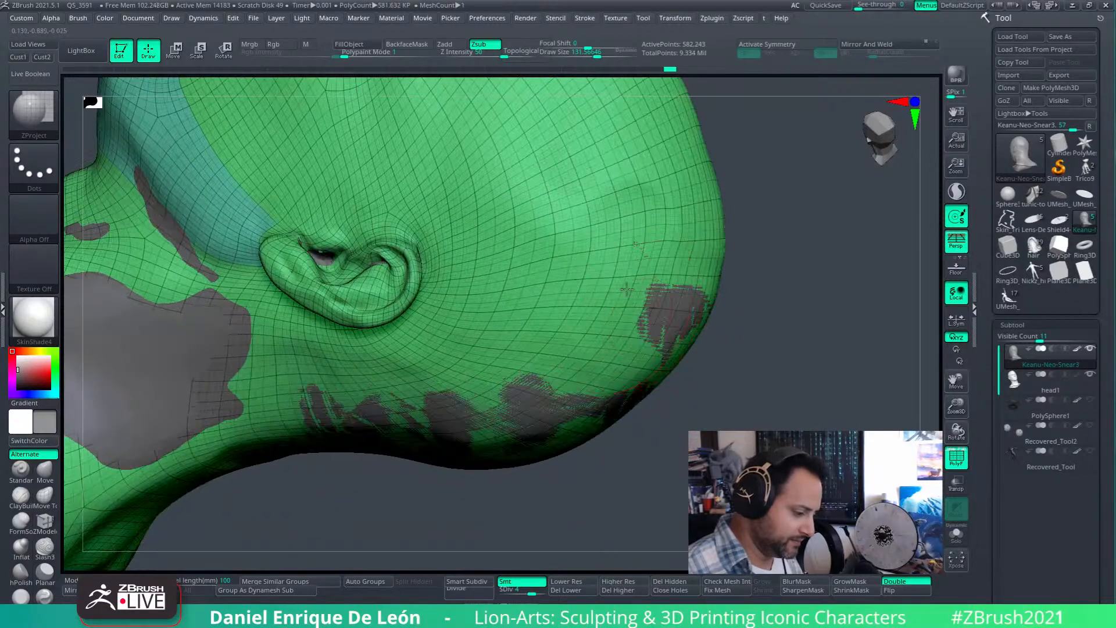
- Project the left side of the skull above the ear with ZProject and smooth the result
right_click_drag(564, 361, 622, 327)
mouse_move(584, 296)
left_mouse_down()
mouse_move(479, 291)
mouse_move(469, 274)
left_mouse_up()
right_click_drag(468, 287, 572, 291)
left_click_drag(584, 285, 630, 319, "shift")
- Project the surface directly behind and below the left ear toward the side of the neck
mouse_move(668, 371)
right_mouse_down("ctrl")
mouse_move(654, 291)
mouse_move(651, 337)
right_mouse_up("ctrl")
right_click_drag(651, 232, 641, 263)
mouse_move(710, 313)
right_mouse_down()
mouse_move(622, 298)
mouse_move(690, 279)
right_mouse_up()
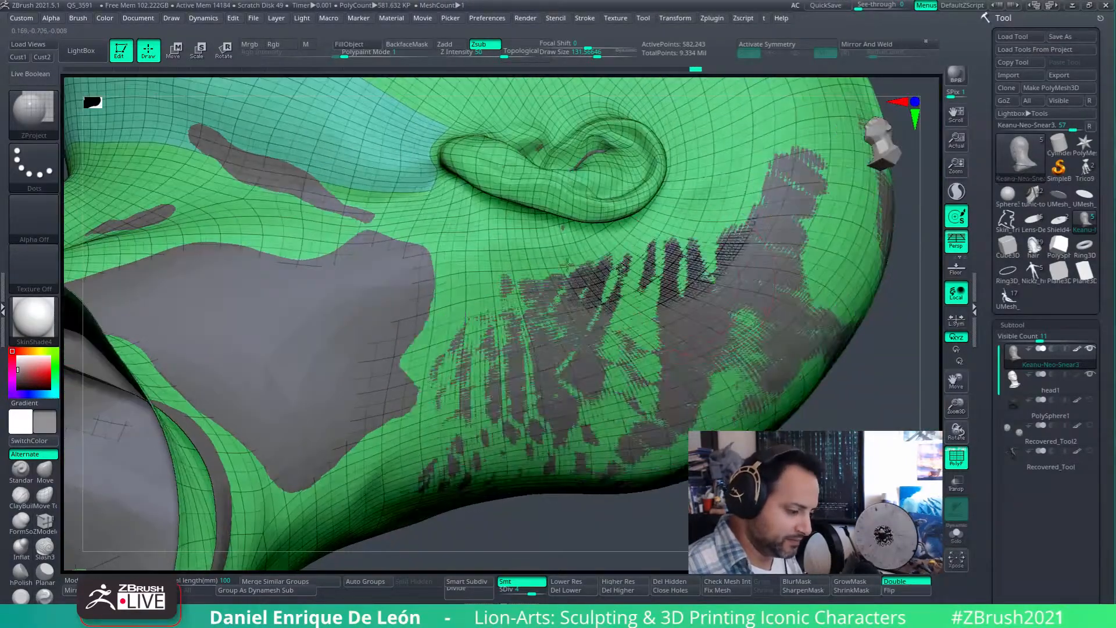
mouse_move(603, 263)
right_mouse_down()
mouse_move(611, 247)
mouse_move(608, 296)
right_mouse_up()
mouse_move(535, 262)
left_mouse_down()
mouse_move(450, 235)
mouse_move(399, 377)
mouse_move(336, 384)
mouse_move(407, 465)
left_mouse_up()
mouse_move(418, 430)
right_mouse_down("ctrl")
mouse_move(418, 482)
mouse_move(418, 325)
right_mouse_up("ctrl")
- Check the projected head from behind with Solo on and wireframe lines hidden, and bring head1 back to compare
right_click_drag(754, 401, 720, 244, "alt")
right_click_drag(721, 244, 685, 288)
left_click(956, 457)
left_click(956, 457)
right_click_drag(775, 391, 853, 330)
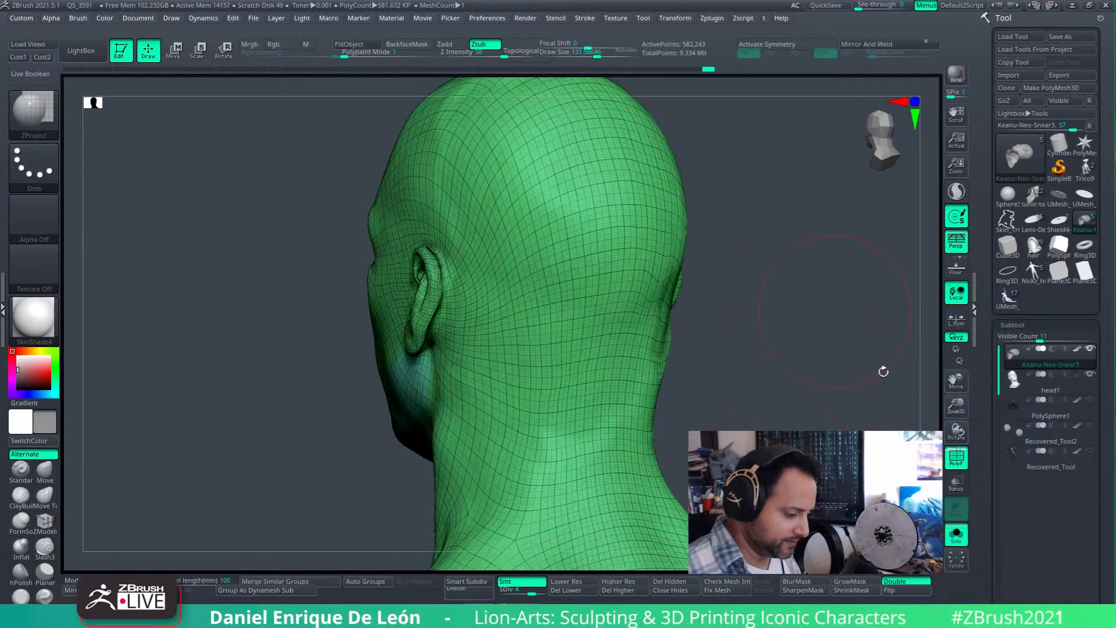
left_click(954, 457)
left_click(954, 459)
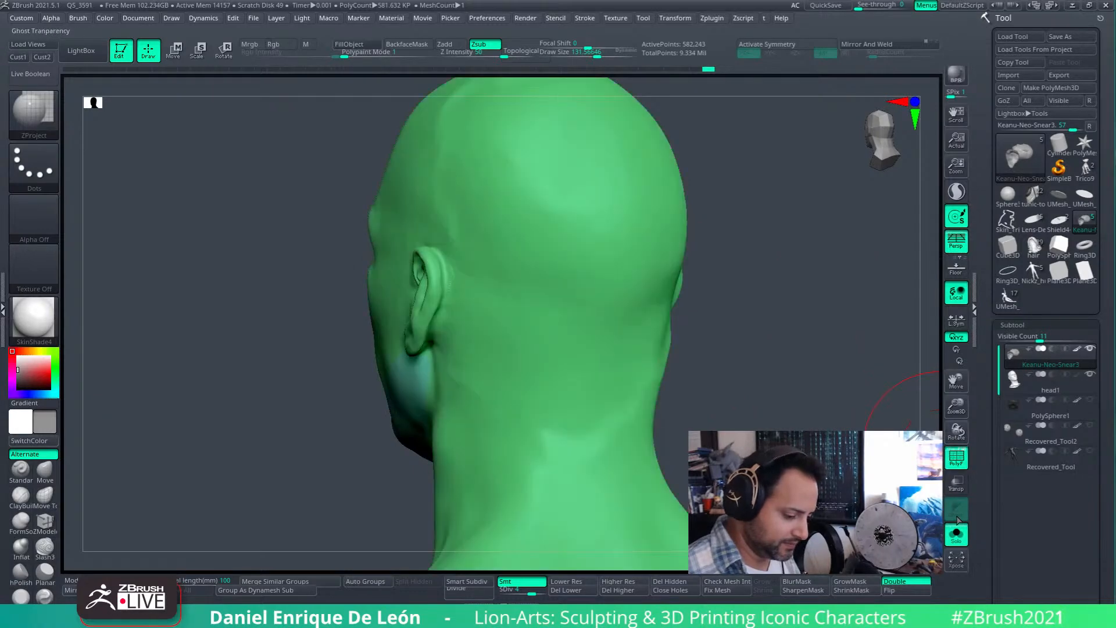
left_click(957, 541)
right_click_drag(789, 413, 739, 402)
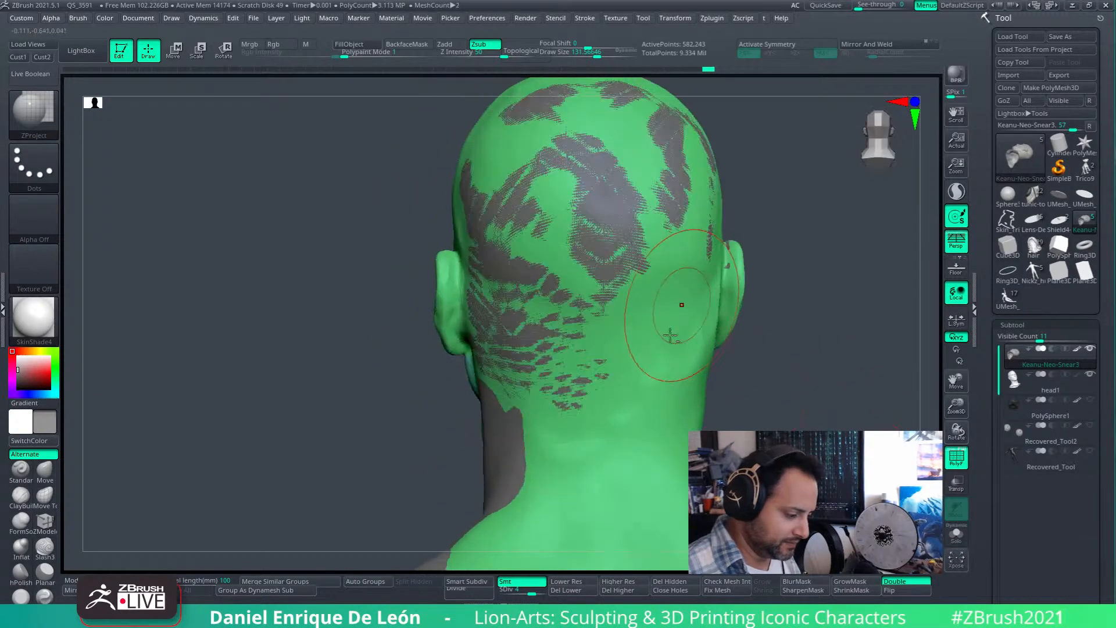
- Project the lower right back of the skull and the nape down the back of the neck with ZProject
right_click_drag(680, 309, 659, 358, "alt")
right_click_drag(659, 358, 622, 359)
mouse_move(648, 341)
left_mouse_down()
mouse_move(661, 422)
mouse_move(613, 491)
left_mouse_up()
mouse_move(610, 492)
right_mouse_down("alt")
mouse_move(608, 408)
mouse_move(630, 404)
right_mouse_up("alt")
left_click_drag(631, 403, 554, 464)
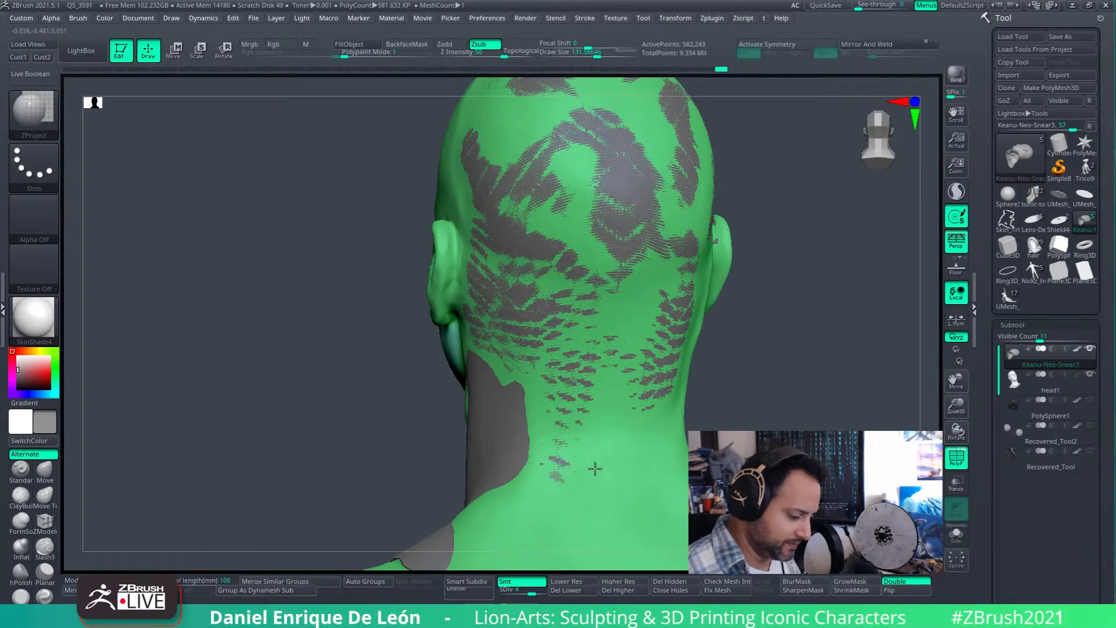
right_click_drag(682, 441, 738, 384, "ctrl")
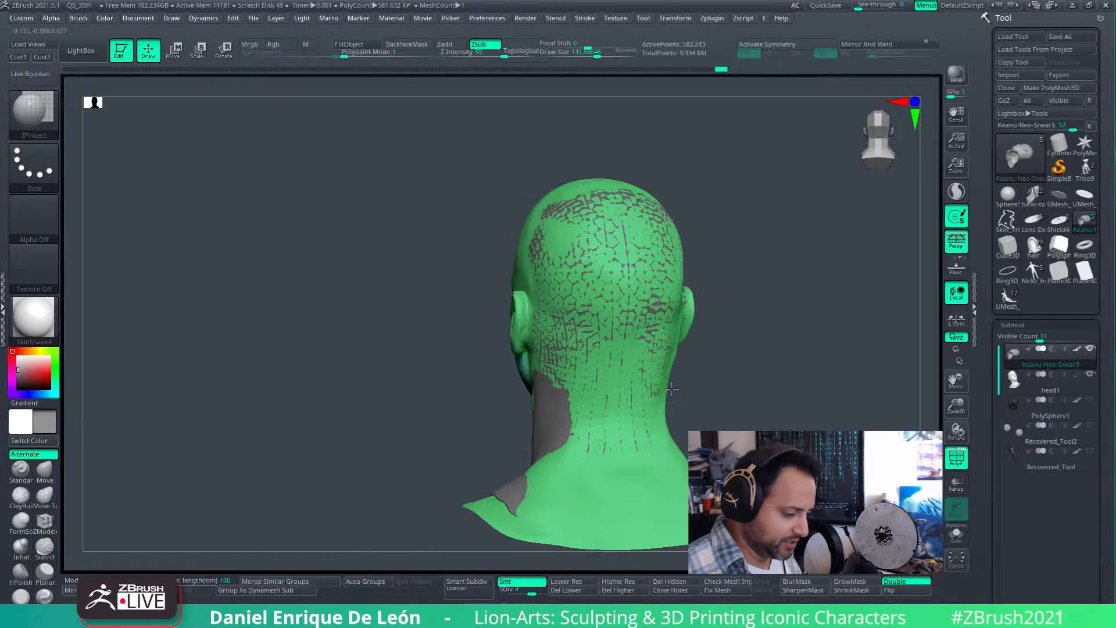
- Continue projecting across the back of the skull and its rear upper area to cover the remaining patches
right_click_drag(827, 373, 790, 459, "alt")
mouse_move(495, 256)
left_mouse_down()
mouse_move(479, 340)
mouse_move(572, 380)
mouse_move(588, 413)
left_mouse_up()
right_click_drag(677, 393, 620, 381)
mouse_move(639, 282)
left_mouse_down()
mouse_move(634, 320)
mouse_move(645, 244)
left_mouse_up()
mouse_move(628, 256)
right_mouse_down("alt")
mouse_move(625, 325)
mouse_move(663, 331)
right_mouse_up("alt")
mouse_move(593, 366)
left_mouse_down()
mouse_move(545, 259)
mouse_move(558, 215)
left_mouse_up()
mouse_move(572, 244)
right_mouse_down("alt")
mouse_move(602, 380)
mouse_move(622, 385)
right_mouse_up("alt")
left_click_drag(564, 358, 482, 343)
- Project the left rear of the skull behind and above the left ear
right_click_drag(465, 376, 540, 395)
mouse_move(456, 328)
left_mouse_down()
mouse_move(398, 266)
mouse_move(417, 285)
left_mouse_up()
right_click_drag(419, 296, 556, 350, "alt")
mouse_move(556, 350)
left_mouse_down()
mouse_move(509, 452)
mouse_move(488, 428)
left_mouse_up()
right_click_drag(473, 361, 433, 377)
left_click_drag(504, 408, 493, 442)
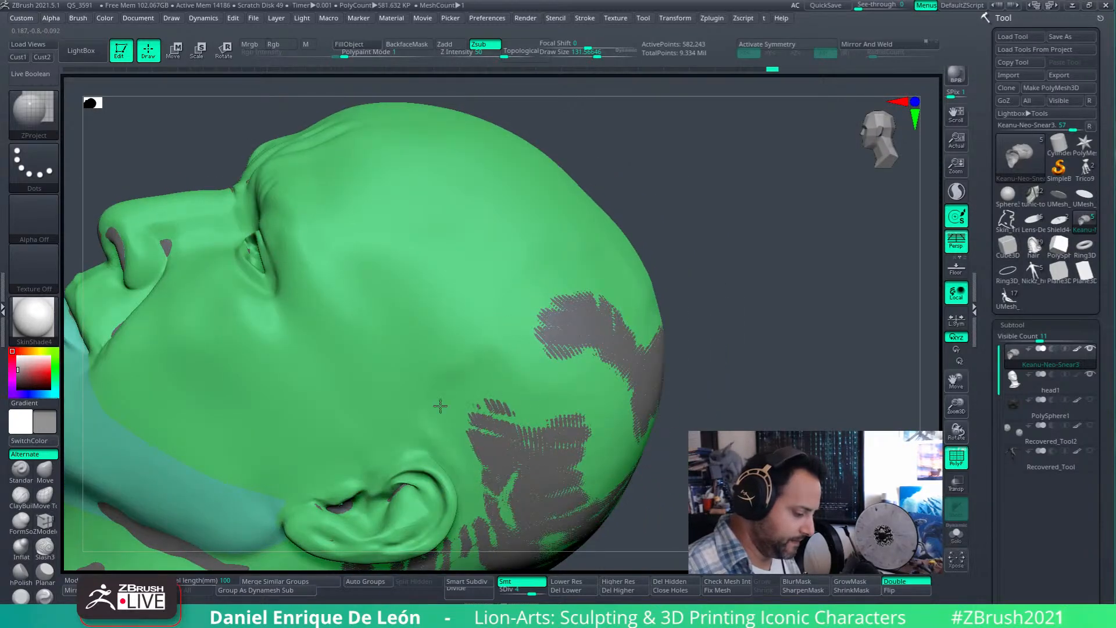
- Project the left side of the skull from above the ear up toward the crown and forehead
mouse_move(429, 396)
left_mouse_down()
mouse_move(391, 369)
mouse_move(419, 349)
left_mouse_up()
mouse_move(482, 329)
right_mouse_down()
mouse_move(539, 343)
mouse_move(529, 382)
mouse_move(487, 355)
right_mouse_up()
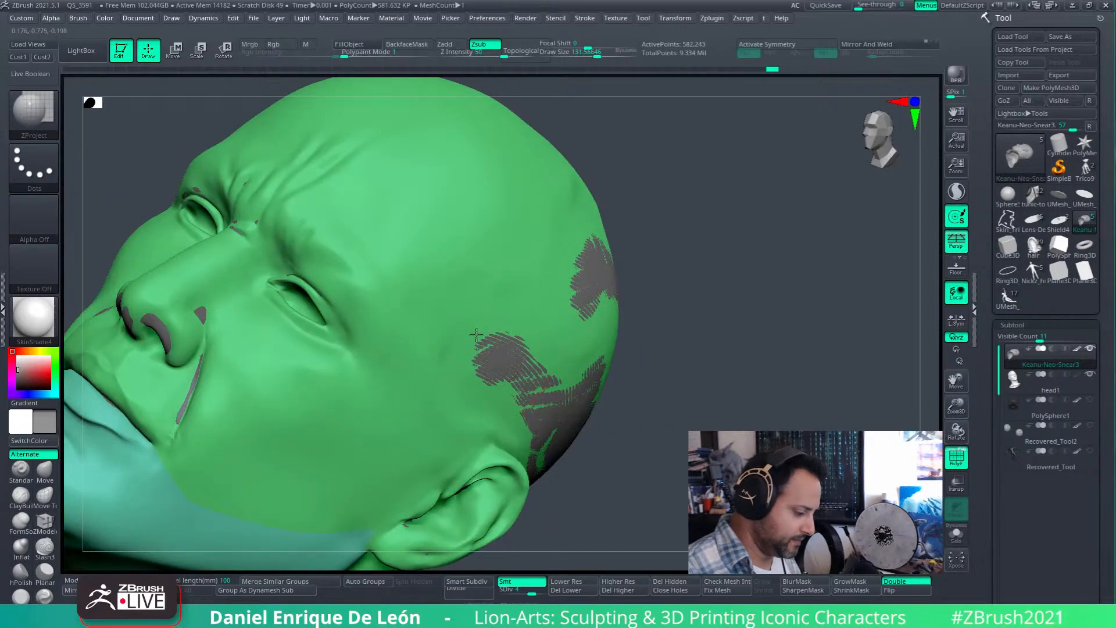
right_click_drag(545, 223, 538, 361)
mouse_move(559, 369)
left_mouse_down()
mouse_move(610, 395)
mouse_move(669, 354)
mouse_move(622, 273)
mouse_move(505, 309)
mouse_move(494, 329)
mouse_move(523, 384)
mouse_move(674, 407)
mouse_move(691, 395)
left_mouse_up()
right_click_drag(738, 366, 651, 353)
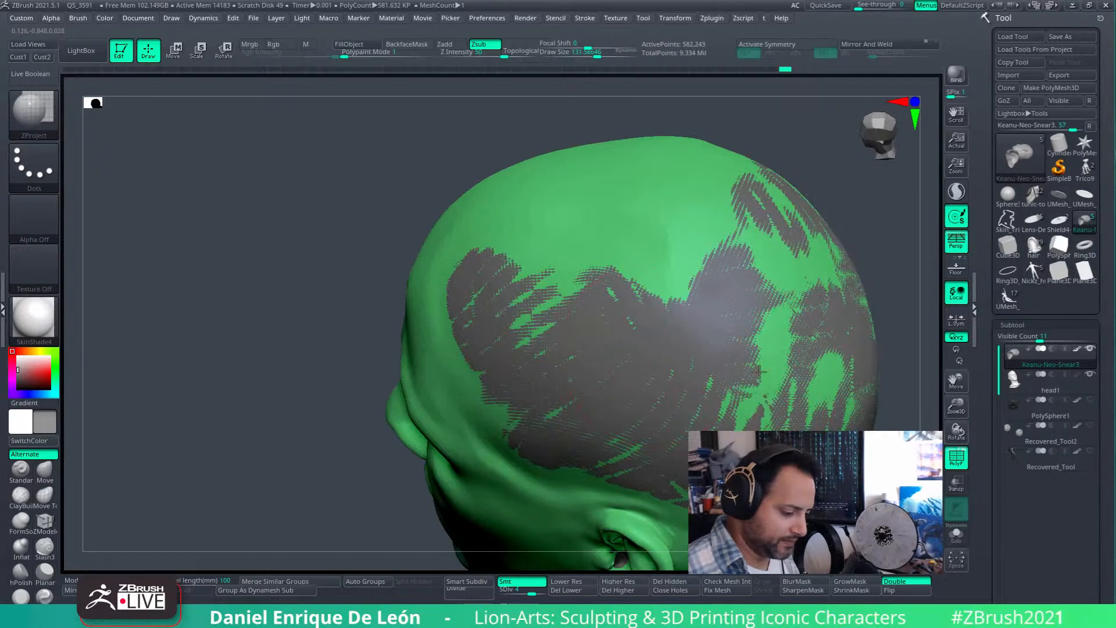
left_click_drag(746, 381, 766, 362)
right_click_drag(782, 409, 809, 304)
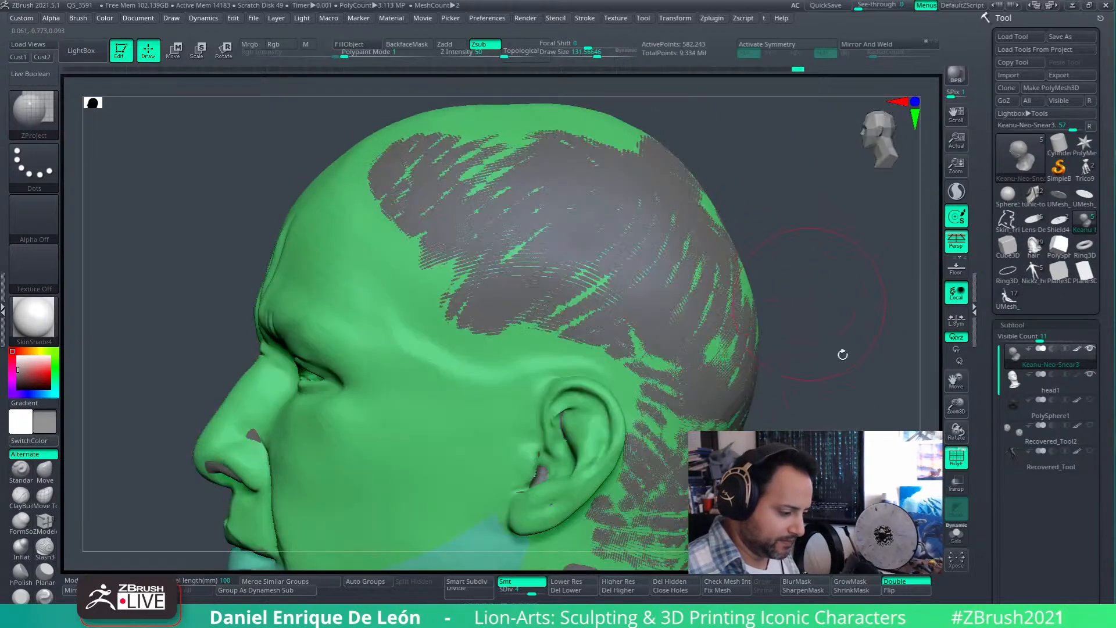
- Isolate the projected head with Solo, smooth the left rear of the skull and bring head1 back into view
left_click(956, 530)
mouse_move(767, 372)
right_mouse_down()
mouse_move(709, 374)
mouse_move(747, 356)
mouse_move(729, 384)
mouse_move(648, 403)
mouse_move(541, 294)
right_mouse_up()
key("shift")
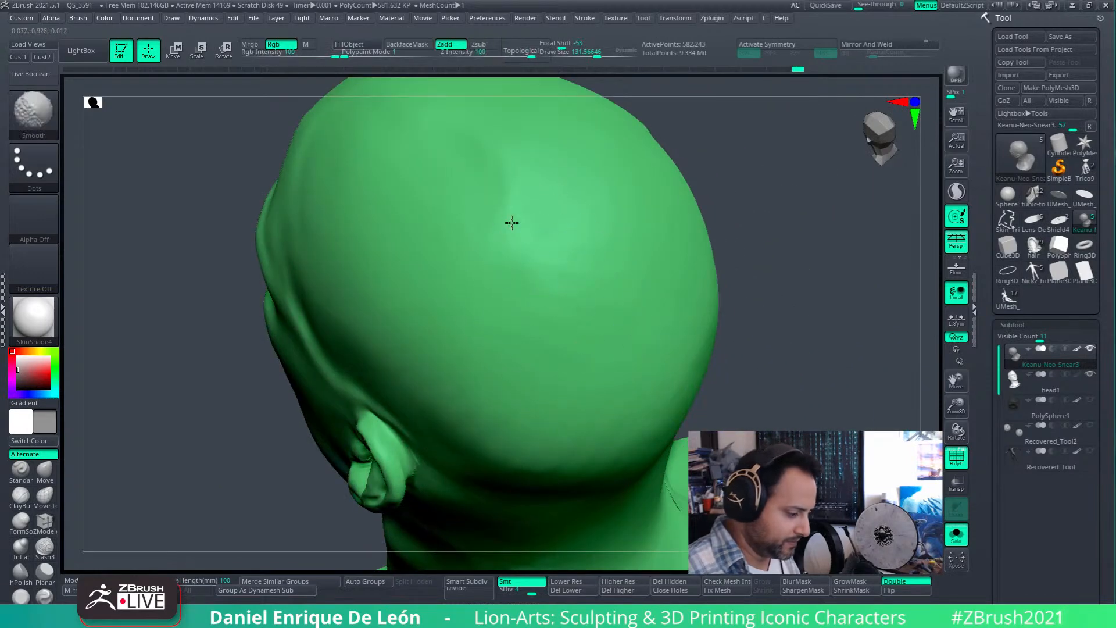
mouse_move(505, 431)
right_mouse_down()
mouse_move(568, 311)
mouse_move(678, 250)
mouse_move(816, 238)
right_mouse_up()
left_click(956, 531)
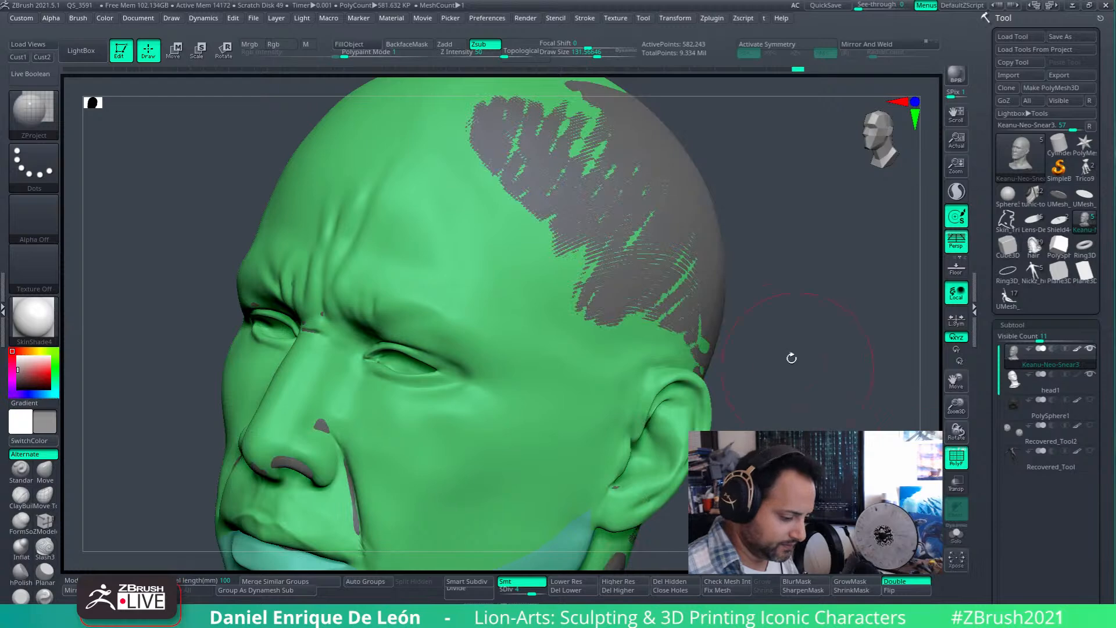
- Extend the projection forward over the left temple and down toward the front of the ear
right_click_drag(802, 371, 666, 316)
mouse_move(569, 312)
left_mouse_down()
mouse_move(510, 330)
mouse_move(508, 301)
left_mouse_up()
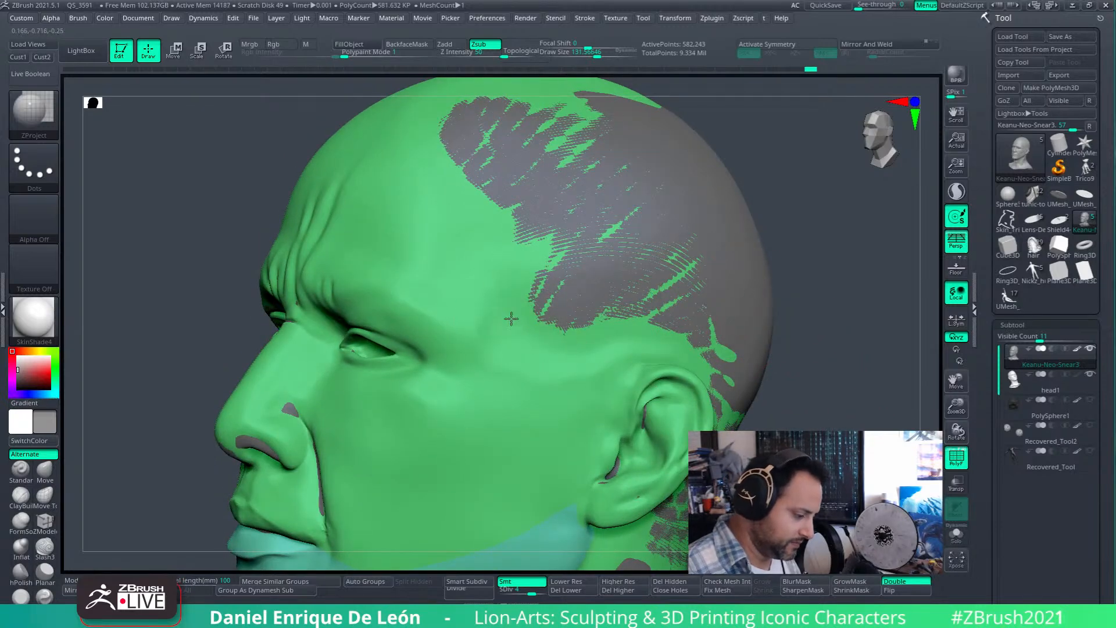
left_click_drag(465, 224, 467, 219)
left_click_drag(483, 308, 474, 259)
mouse_move(472, 252)
left_mouse_down()
mouse_move(472, 215)
mouse_move(509, 283)
mouse_move(490, 292)
mouse_move(486, 326)
left_mouse_up()
left_click_drag(546, 272, 540, 243)
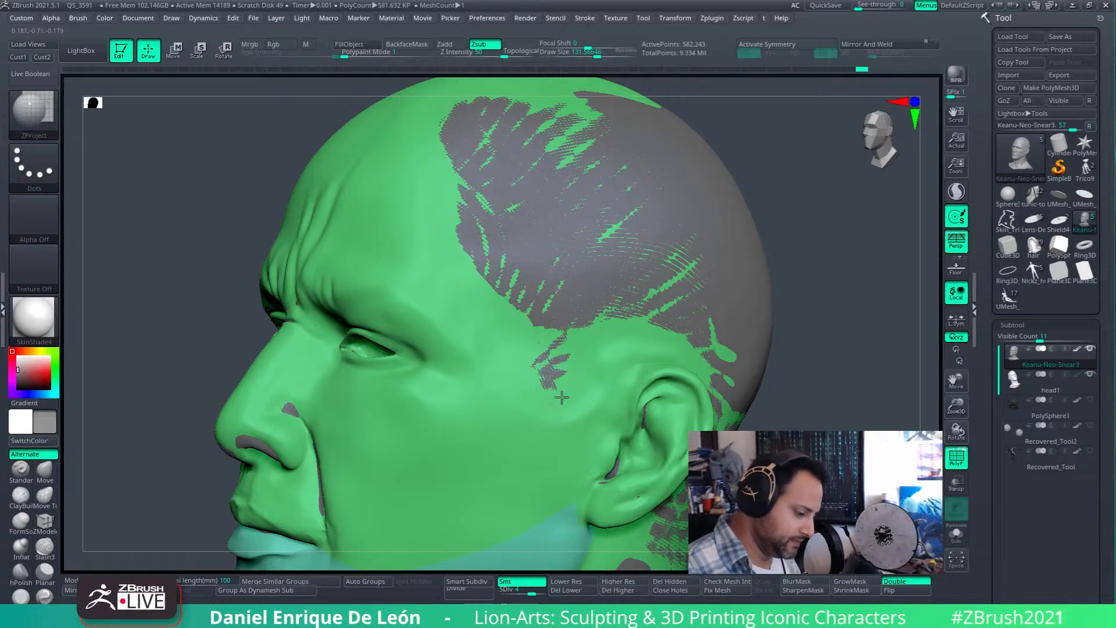
- Project the strip between the left temple and the top of the left ear
mouse_move(618, 331)
right_mouse_down()
mouse_move(630, 288)
mouse_move(578, 378)
right_mouse_up()
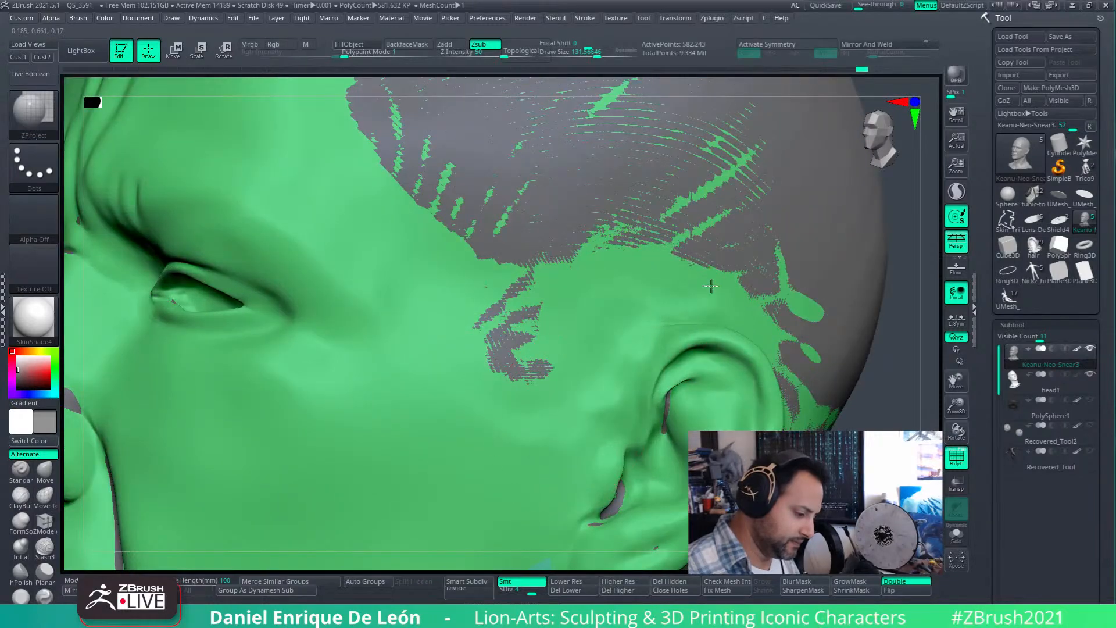
mouse_move(623, 348)
right_mouse_down()
mouse_move(687, 191)
mouse_move(628, 293)
right_mouse_up()
mouse_move(629, 293)
left_mouse_down("ctrl")
mouse_move(578, 299)
mouse_move(560, 262)
mouse_move(734, 155)
mouse_move(698, 174)
left_mouse_up("ctrl")
mouse_move(697, 174)
right_mouse_down()
mouse_move(735, 306)
mouse_move(678, 302)
right_mouse_up()
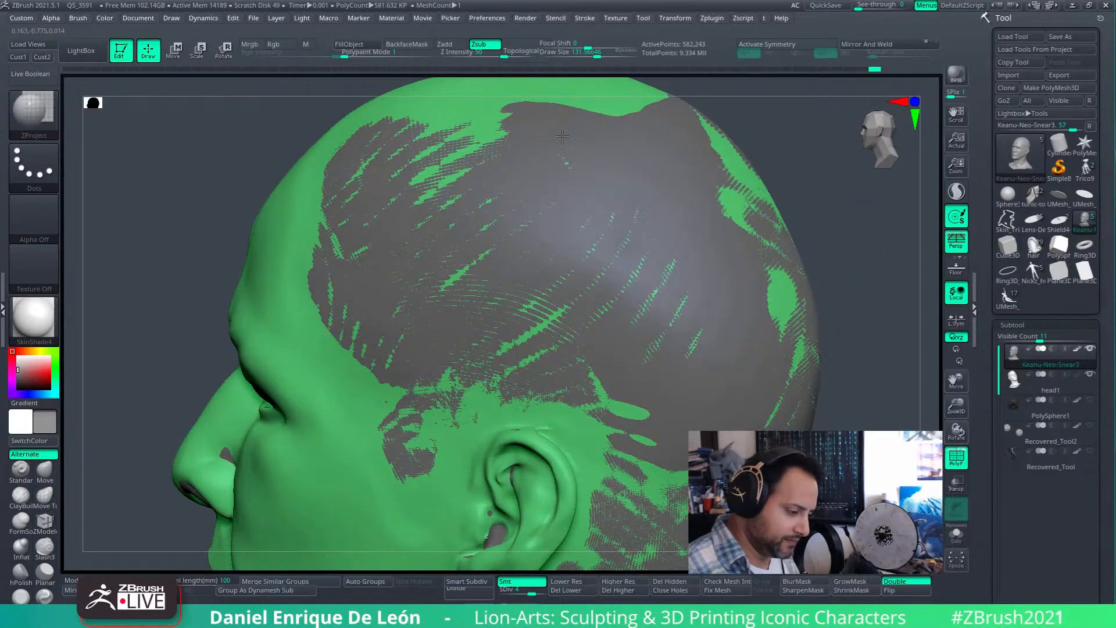
- Project the upper left side and rear crown of the skull, filling the gaps between earlier strokes
right_click_drag(574, 118, 702, 173)
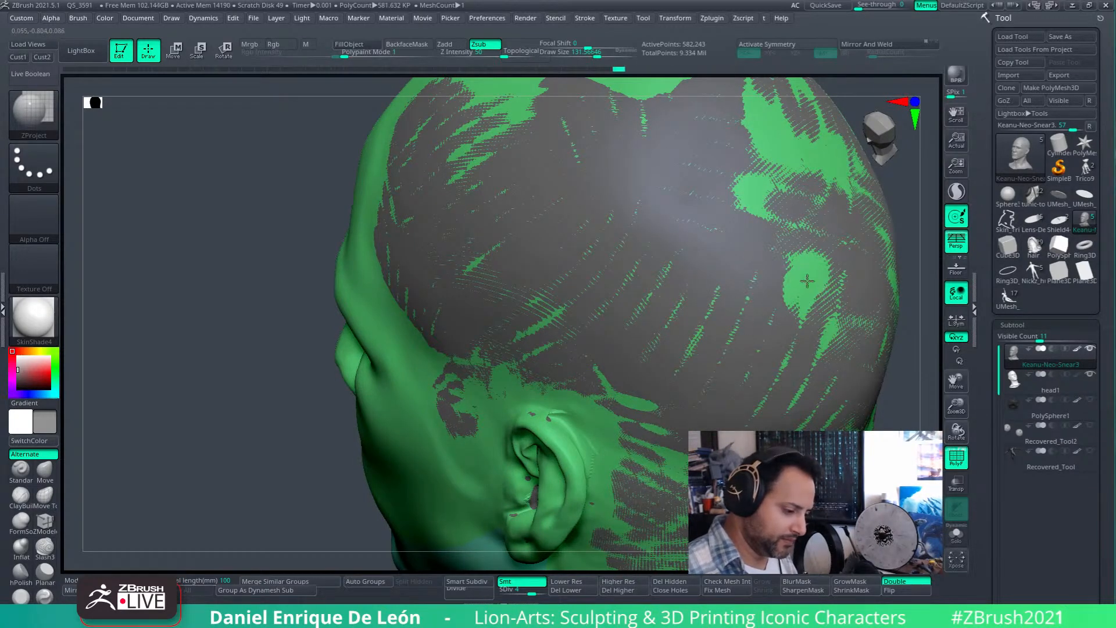
right_click_drag(796, 229, 654, 356)
left_click_drag(653, 356, 644, 271)
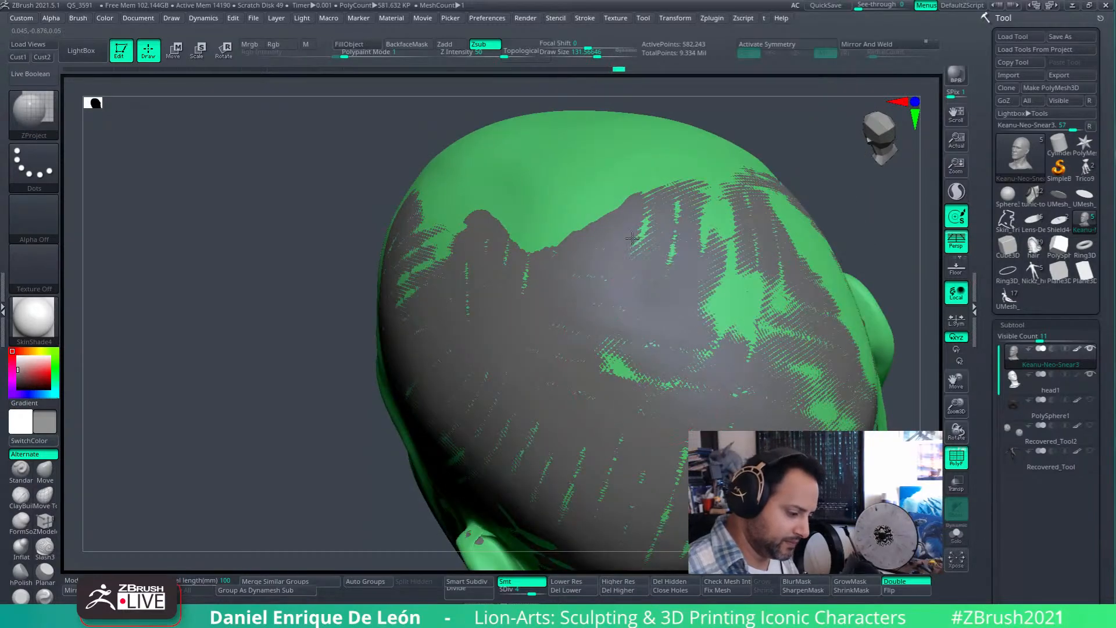
right_click_drag(566, 254, 685, 372)
mouse_move(686, 372)
left_mouse_down()
mouse_move(605, 265)
mouse_move(512, 285)
mouse_move(430, 274)
mouse_move(384, 244)
mouse_move(483, 266)
left_mouse_up()
- Project over the top of the skull and onto the upper right side of the head
right_click_drag(482, 265, 785, 384)
mouse_move(784, 383)
left_mouse_down()
mouse_move(637, 264)
mouse_move(516, 229)
mouse_move(697, 348)
mouse_move(790, 233)
mouse_move(802, 267)
left_mouse_up()
mouse_move(802, 268)
right_mouse_down()
mouse_move(684, 381)
mouse_move(622, 398)
right_mouse_up()
mouse_move(622, 398)
left_mouse_down()
mouse_move(523, 372)
mouse_move(496, 386)
left_mouse_up()
right_click_drag(496, 387, 418, 279)
mouse_move(418, 279)
left_mouse_down()
mouse_move(403, 270)
mouse_move(569, 344)
mouse_move(651, 331)
left_mouse_up()
right_click_drag(651, 332, 668, 349)
left_click_drag(668, 348, 670, 354)
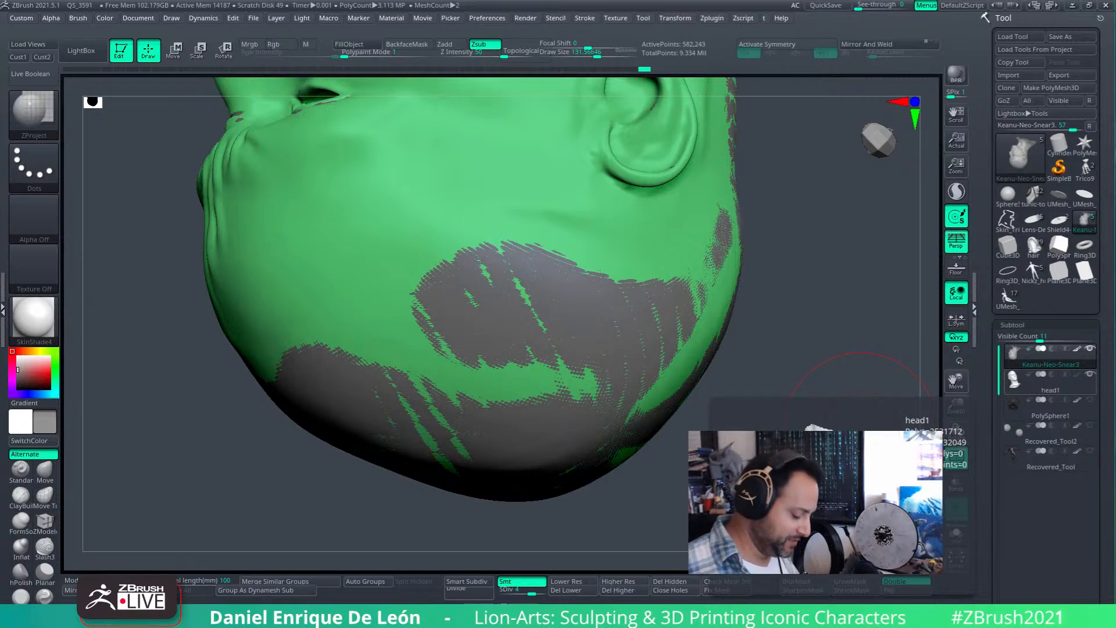
- Project the right side of the skull above the ear and forward toward the right temple
mouse_move(860, 427)
left_mouse_down()
mouse_move(760, 324)
mouse_move(698, 348)
mouse_move(722, 323)
mouse_move(630, 329)
mouse_move(592, 279)
mouse_move(581, 378)
mouse_move(523, 395)
mouse_move(638, 461)
mouse_move(645, 406)
mouse_move(697, 326)
mouse_move(639, 349)
mouse_move(636, 362)
mouse_move(735, 349)
left_mouse_up()
right_click_drag(726, 325, 665, 418, "alt")
left_click_drag(697, 355, 665, 414)
right_click_drag(665, 413, 750, 415)
mouse_move(616, 430)
left_mouse_down()
mouse_move(605, 383)
mouse_move(588, 391)
mouse_move(557, 448)
mouse_move(430, 500)
mouse_move(433, 476)
left_mouse_up()
mouse_move(523, 427)
right_mouse_down()
mouse_move(598, 364)
mouse_move(616, 372)
right_mouse_up()
mouse_move(560, 446)
left_mouse_down()
mouse_move(488, 405)
mouse_move(499, 426)
left_mouse_up()
mouse_move(506, 375)
right_mouse_down("alt")
mouse_move(535, 364)
mouse_move(555, 407)
right_mouse_up("alt")
mouse_move(563, 402)
left_mouse_down()
mouse_move(462, 375)
mouse_move(419, 292)
mouse_move(469, 382)
left_mouse_up()
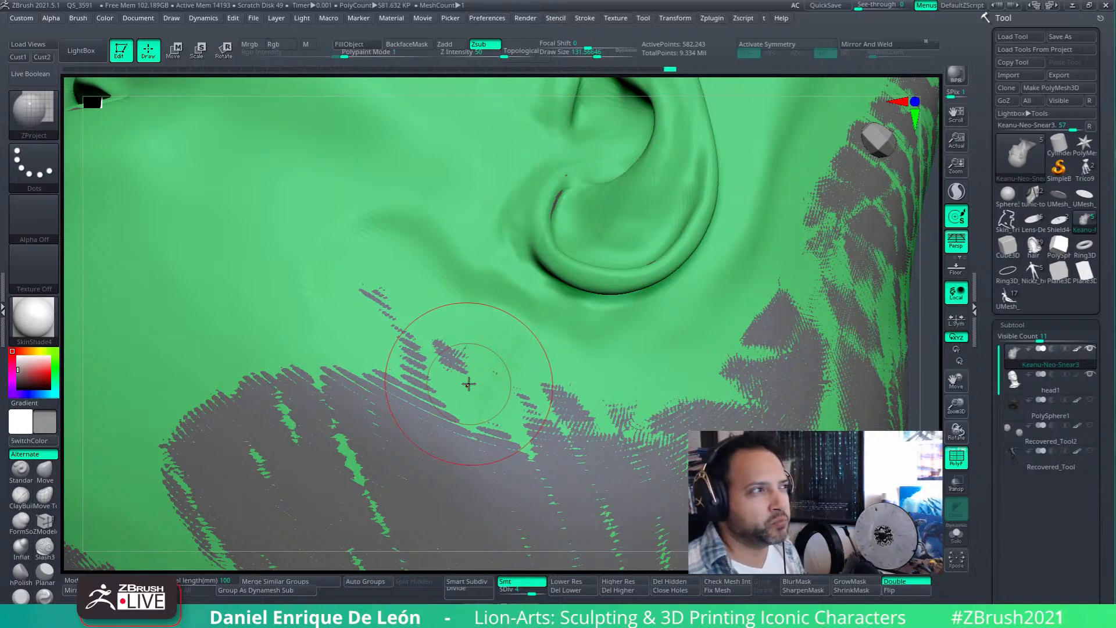
- Project the area around and directly behind the upper part of the right ear
mouse_move(597, 338)
right_mouse_down("alt")
mouse_move(614, 376)
mouse_move(553, 391)
right_mouse_up("alt")
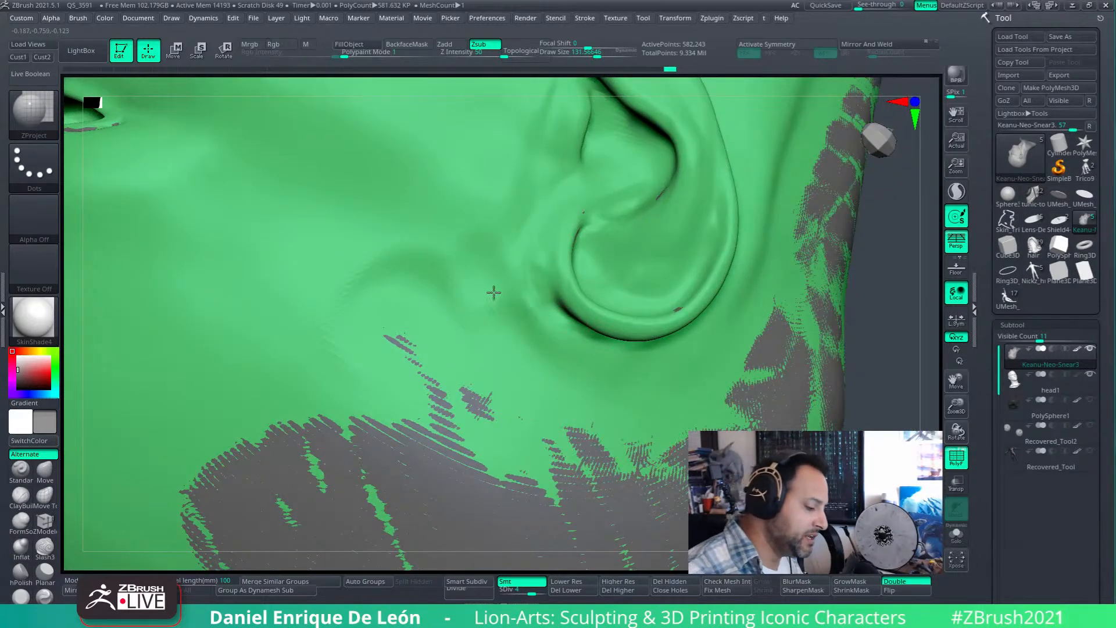
right_click_drag(436, 399, 523, 299)
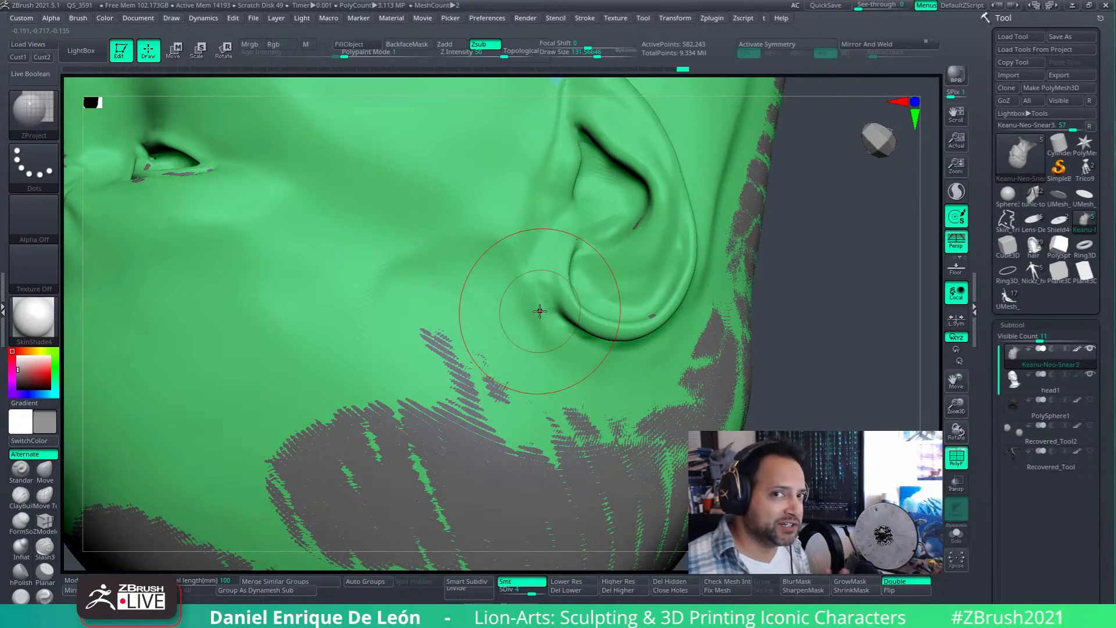
right_click_drag(539, 311, 610, 406)
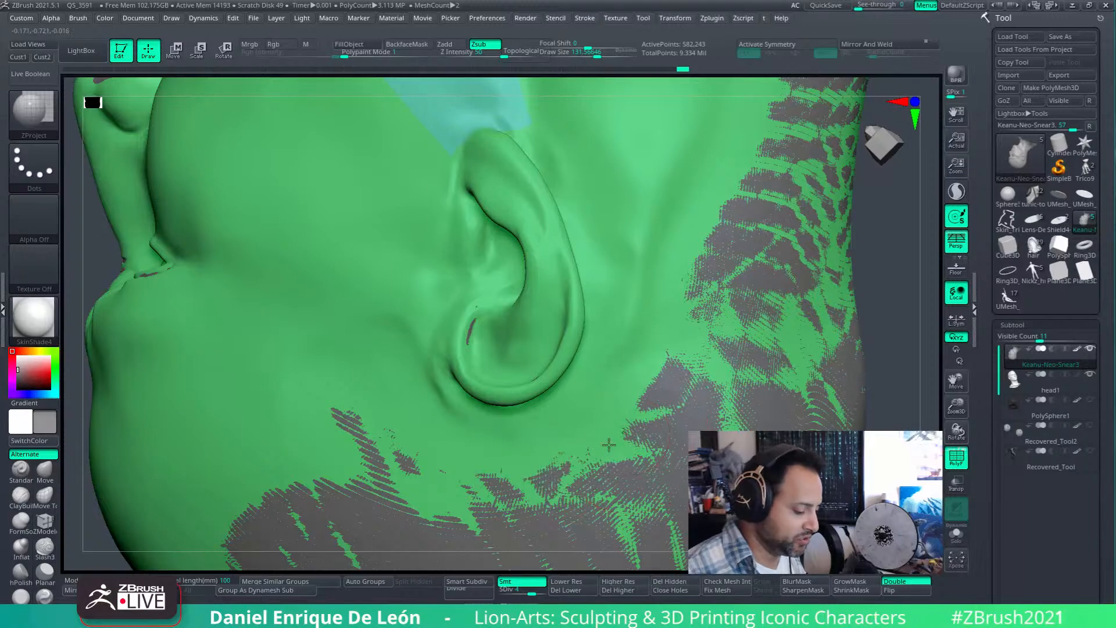
mouse_move(639, 368)
left_mouse_down()
mouse_move(640, 283)
mouse_move(618, 352)
left_mouse_up()
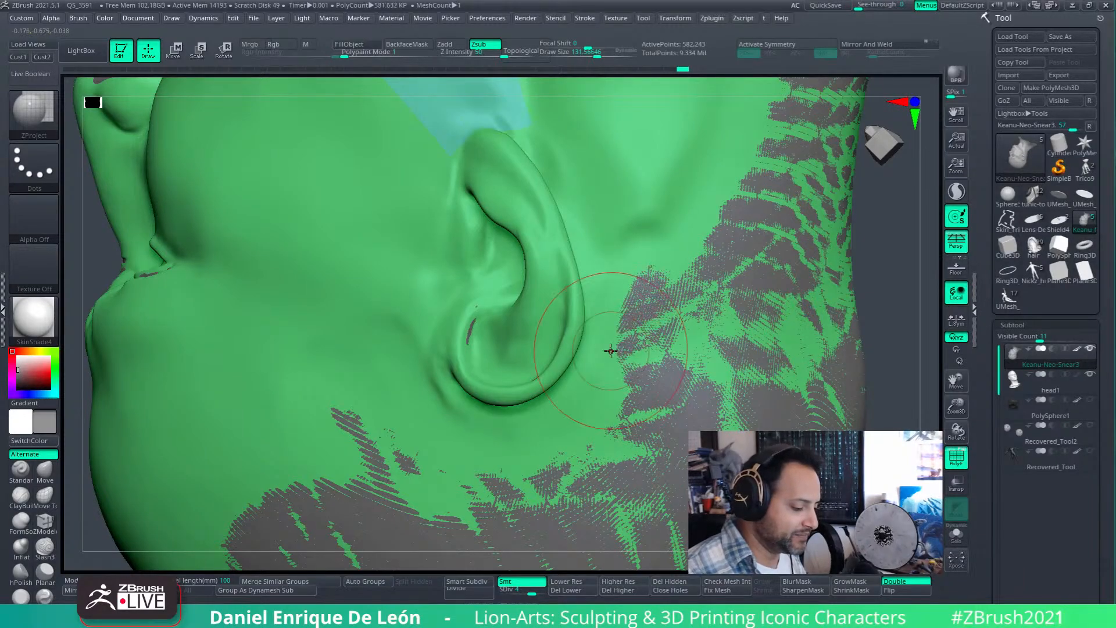
right_click_drag(611, 350, 636, 343)
left_click_drag(636, 343, 604, 342)
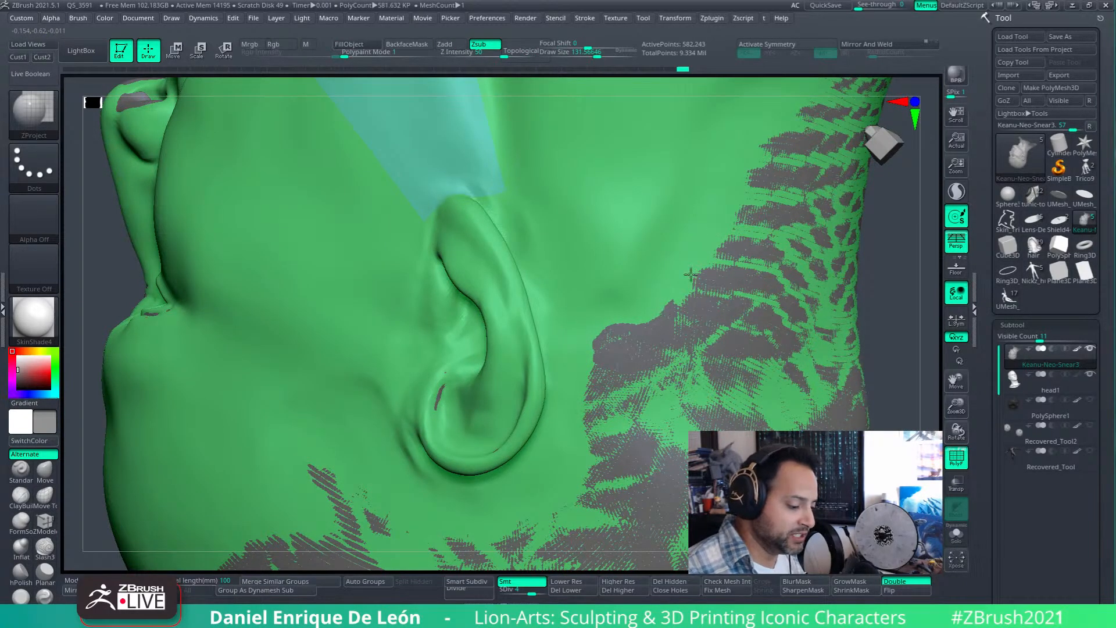
- Smooth the surface behind the right ear and project it across to the back of the skull and nape
key("shift")
mouse_move(621, 288)
left_mouse_down()
mouse_move(612, 294)
mouse_move(627, 255)
left_mouse_up()
left_click_drag(702, 311, 634, 368, "alt")
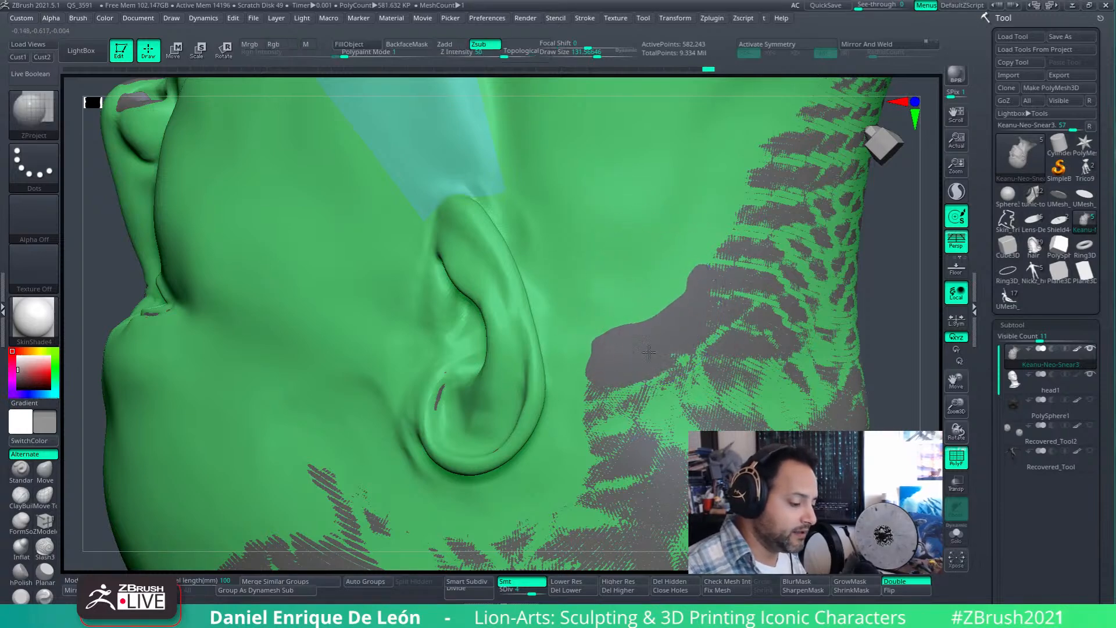
left_click_drag(672, 316, 679, 454, "alt")
mouse_move(772, 378)
right_mouse_down("alt")
mouse_move(629, 245)
mouse_move(630, 327)
right_mouse_up("alt")
mouse_move(630, 327)
left_mouse_down("alt")
mouse_move(588, 381)
mouse_move(674, 290)
left_mouse_up("alt")
mouse_move(773, 314)
right_mouse_down()
mouse_move(681, 353)
mouse_move(575, 338)
right_mouse_up()
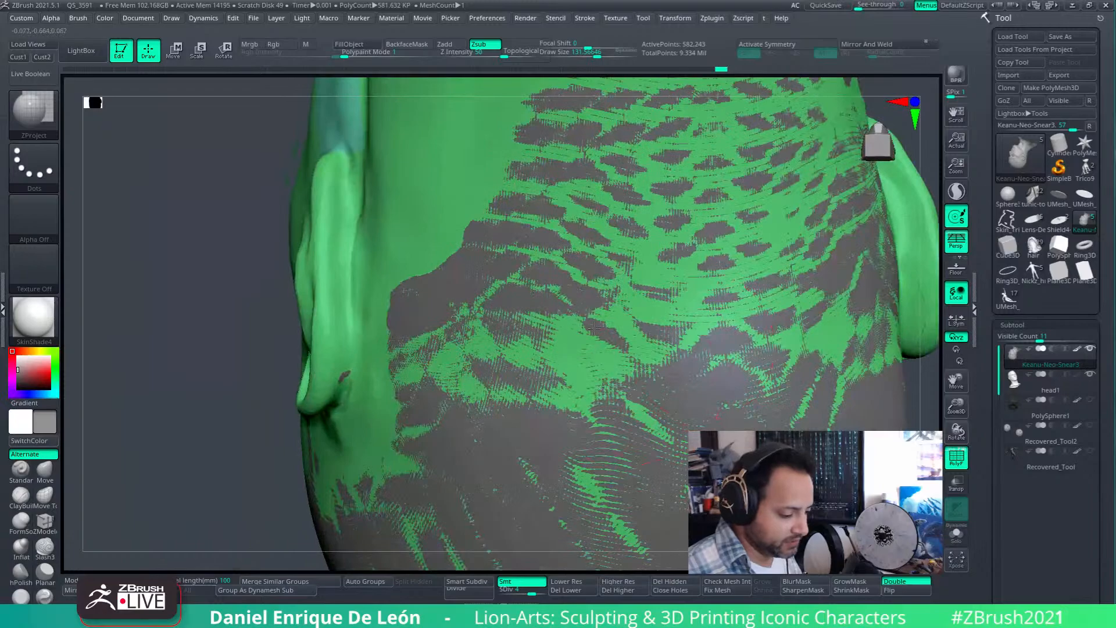
left_click_drag(614, 317, 620, 337, "alt")
mouse_move(756, 326)
right_mouse_down()
mouse_move(692, 360)
mouse_move(720, 375)
right_mouse_up()
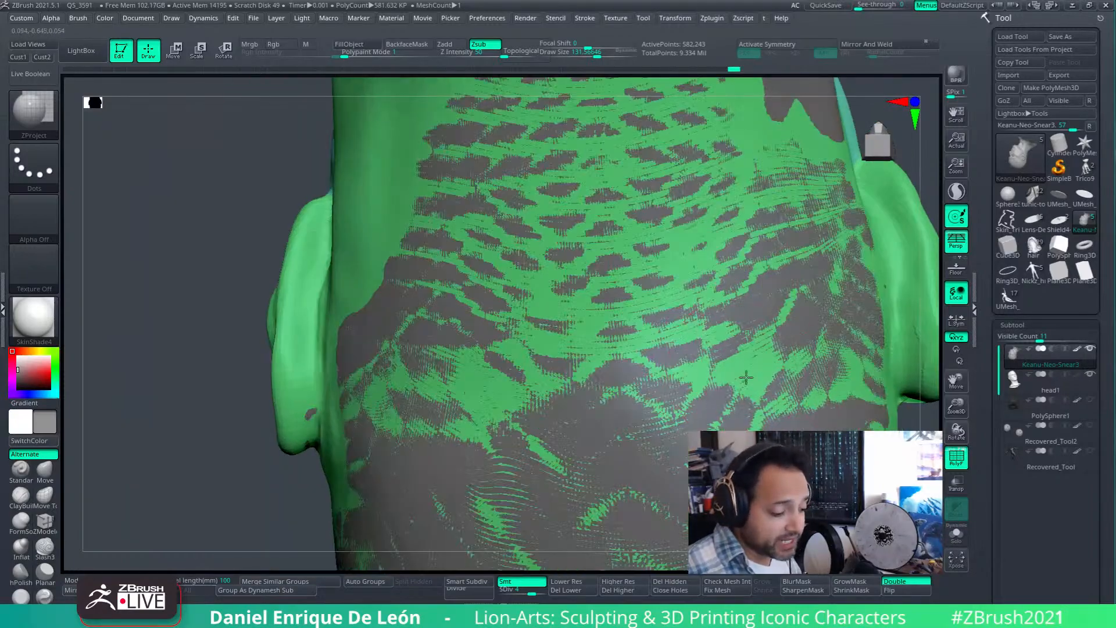
- Smooth and project the right side and back of the neck, from the nape up to behind the right ear
mouse_move(733, 320)
right_mouse_down()
mouse_move(617, 356)
mouse_move(552, 336)
right_mouse_up()
key("shift")
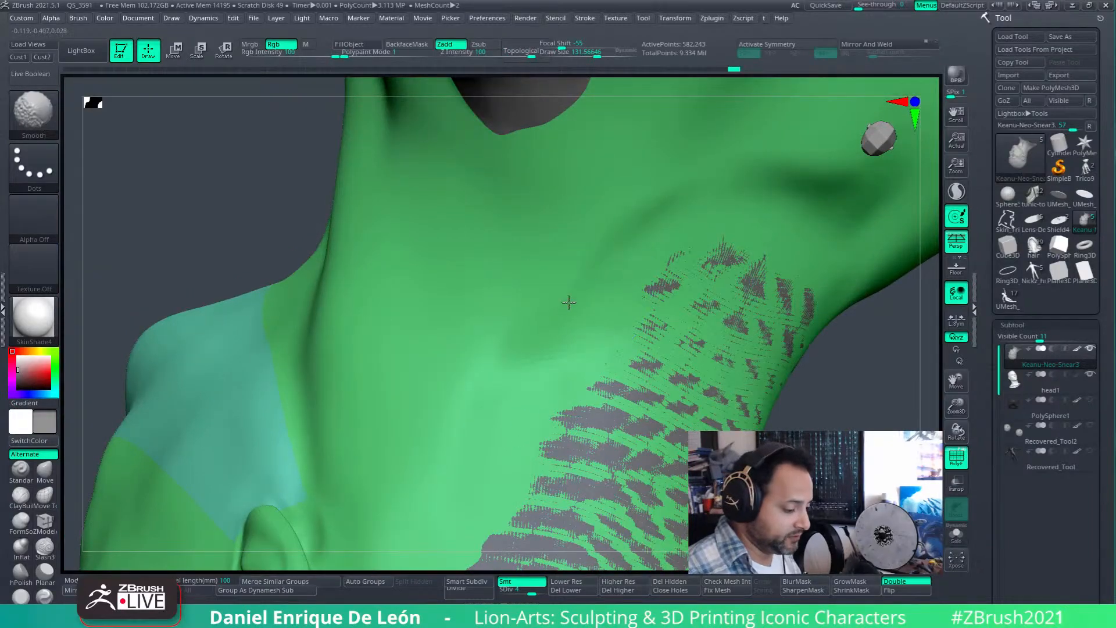
right_click_drag(586, 279, 624, 215, "alt")
mouse_move(690, 242)
left_mouse_down("alt")
mouse_move(560, 412)
mouse_move(605, 319)
mouse_move(526, 478)
left_mouse_up("alt")
right_click_drag(535, 466, 611, 386)
left_click_drag(576, 352, 619, 233, "alt")
right_click_drag(625, 246, 593, 352, "alt")
left_click_drag(614, 264, 613, 247, "shift")
mouse_move(546, 334)
left_mouse_down("shift")
mouse_move(508, 448)
mouse_move(551, 319)
mouse_move(581, 267)
left_mouse_up("shift")
right_click_drag(569, 482, 589, 282, "alt")
mouse_move(592, 305)
left_mouse_down("alt")
mouse_move(576, 264)
mouse_move(584, 324)
mouse_move(617, 281)
left_mouse_up("alt")
mouse_move(571, 362)
right_mouse_down()
mouse_move(566, 334)
mouse_move(572, 347)
right_mouse_up()
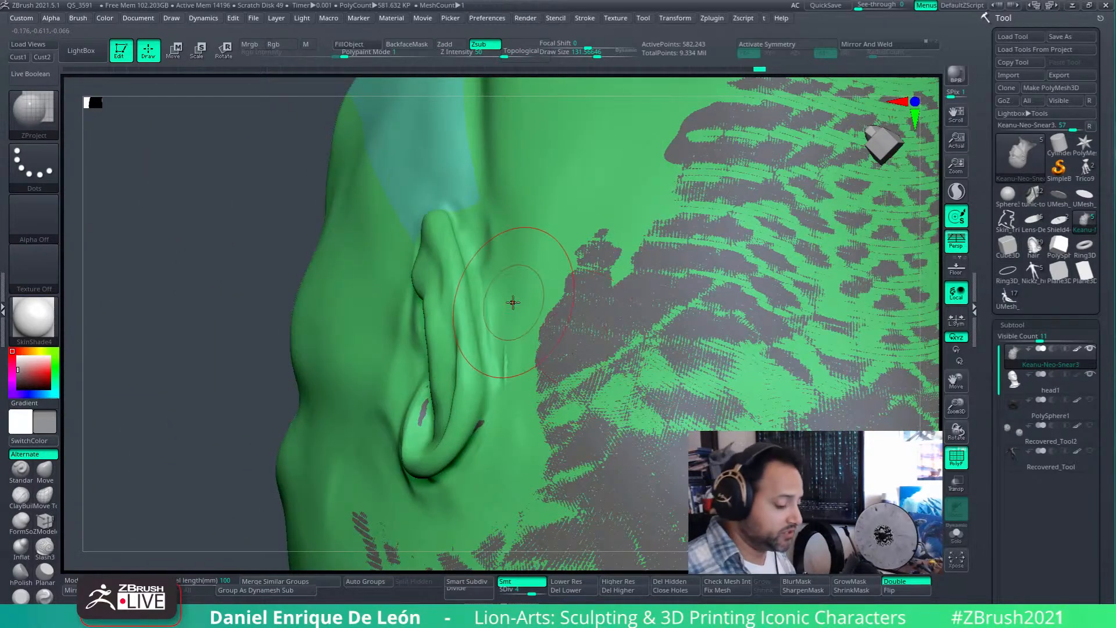
- Reduce the draw size to about 97 and smooth the skin and skull surface around the right ear
right_click_drag(508, 364, 541, 361)
left_click_drag(594, 52, 584, 52)
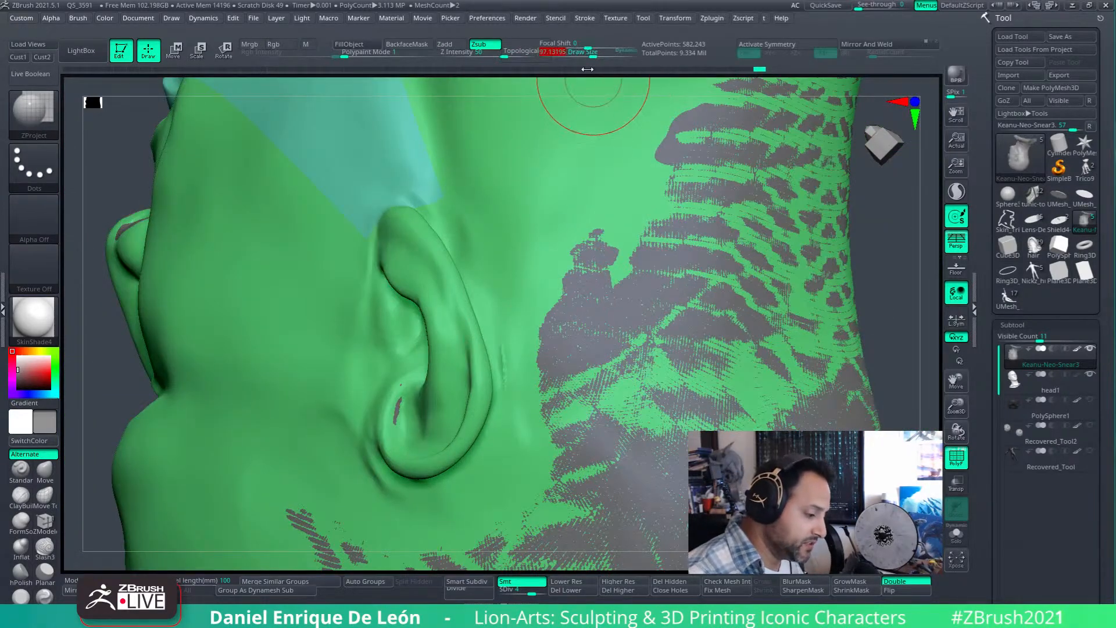
left_click_drag(544, 401, 537, 437, "shift")
right_click_drag(537, 437, 573, 361)
left_click_drag(567, 349, 532, 368, "shift")
mouse_move(532, 369)
right_mouse_down("ctrl")
mouse_move(585, 411)
mouse_move(542, 384)
right_mouse_up("ctrl")
mouse_move(542, 384)
left_mouse_down("shift")
mouse_move(404, 386)
mouse_move(327, 276)
mouse_move(312, 294)
mouse_move(407, 403)
left_mouse_up("shift")
mouse_move(586, 415)
right_mouse_down("alt")
mouse_move(563, 341)
mouse_move(627, 427)
mouse_move(691, 378)
mouse_move(647, 309)
mouse_move(570, 343)
right_mouse_up("alt")
mouse_move(555, 350)
left_mouse_down("shift")
mouse_move(517, 317)
mouse_move(521, 298)
left_mouse_up("shift")
mouse_move(525, 352)
right_mouse_down()
mouse_move(563, 304)
mouse_move(582, 301)
right_mouse_up()
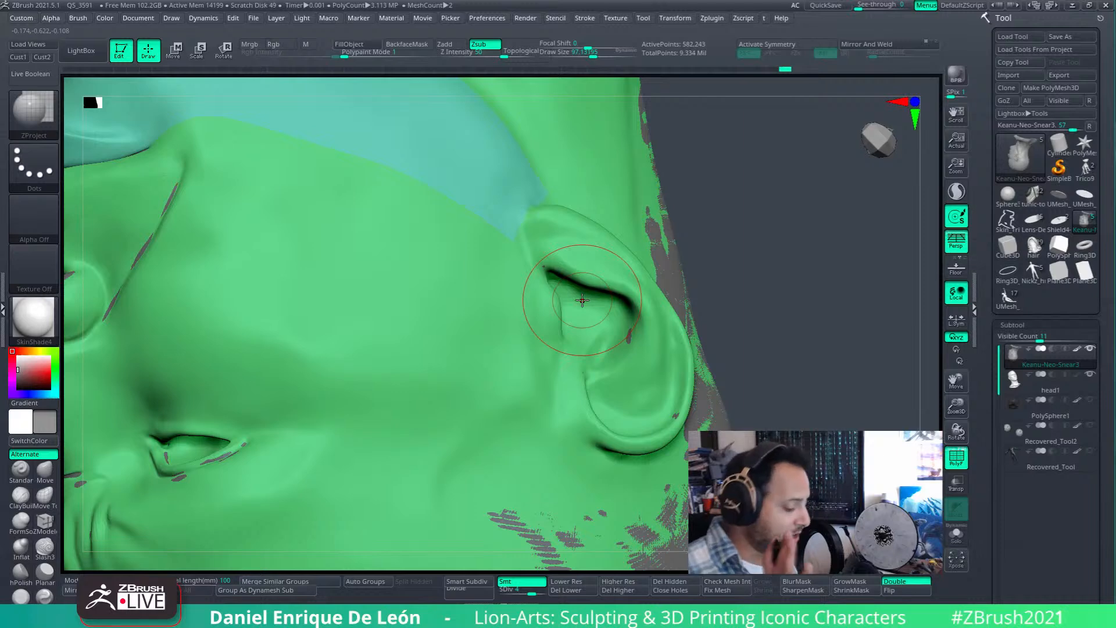
- Set the draw size to about 101.6 and project the right temple and the area above the right ear
right_click_drag(526, 383, 601, 311, "alt")
left_click_drag(596, 280, 528, 377, "shift")
mouse_move(561, 410)
right_mouse_down()
mouse_move(607, 324)
mouse_move(690, 233)
mouse_move(678, 273)
right_mouse_up()
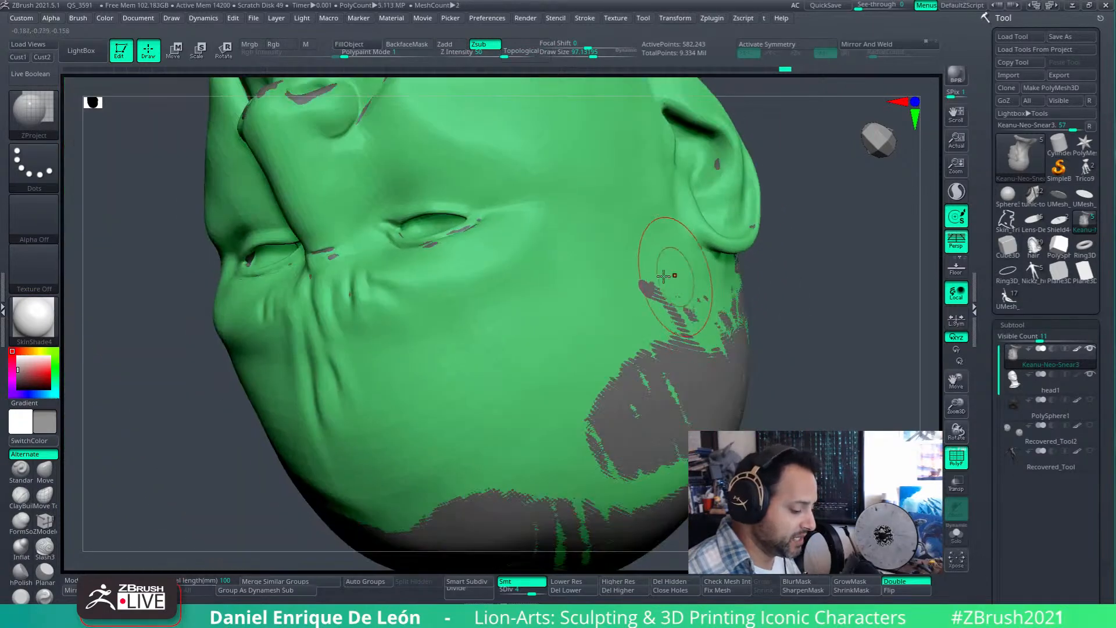
left_click_drag(575, 52, 593, 52)
mouse_move(597, 286)
right_mouse_down("alt")
mouse_move(585, 288)
mouse_move(578, 268)
right_mouse_up("alt")
mouse_move(608, 312)
right_mouse_down("ctrl")
mouse_move(638, 342)
mouse_move(646, 292)
right_mouse_up("ctrl")
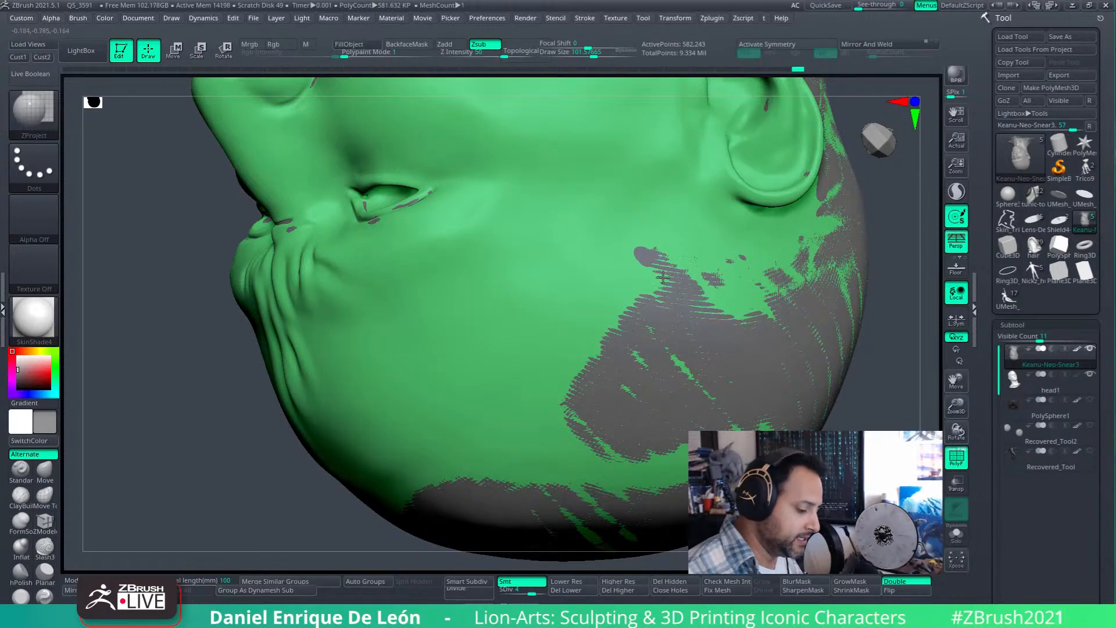
right_click_drag(673, 280, 631, 324)
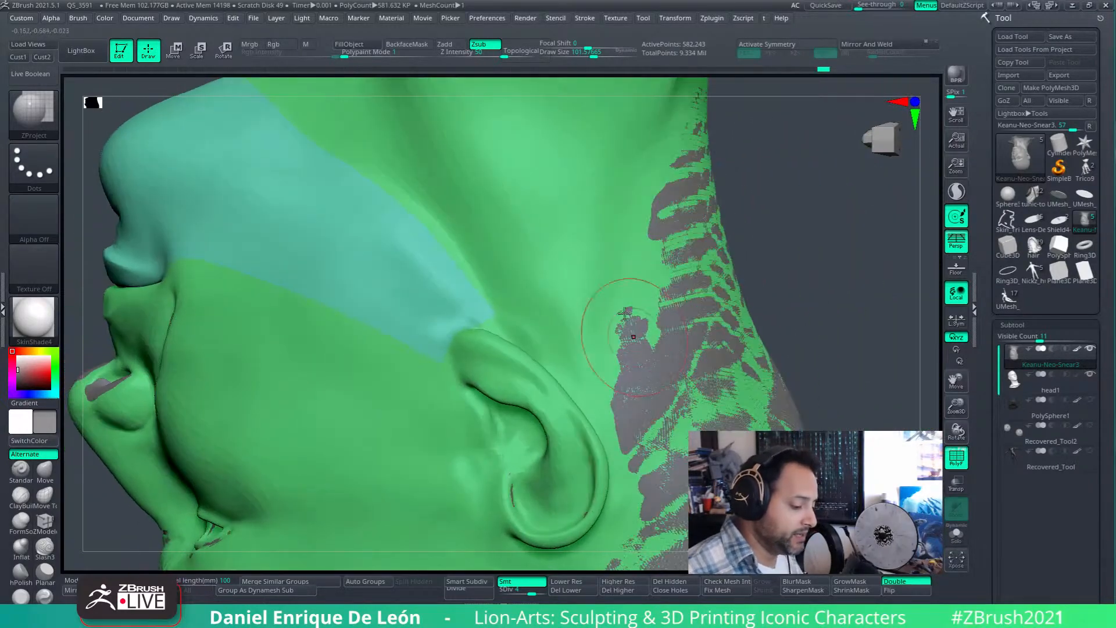
- Smooth the right side of the neck from behind the ear down toward the shoulder
right_click_drag(605, 274, 605, 331)
right_click_drag(635, 186, 613, 369)
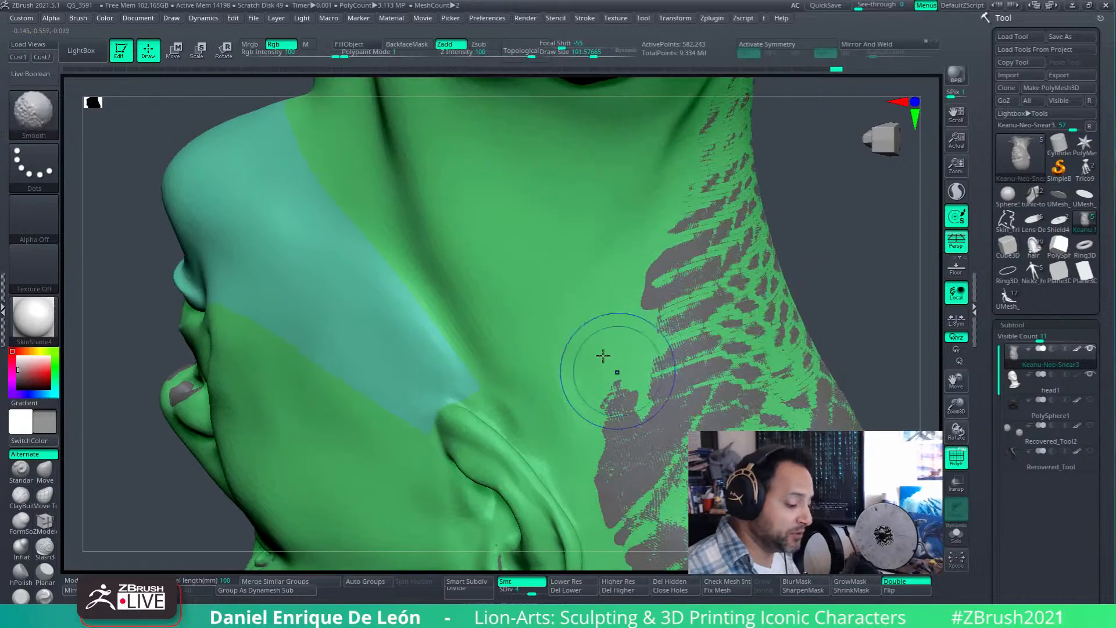
mouse_move(601, 270)
right_mouse_down()
mouse_move(649, 381)
mouse_move(726, 200)
right_mouse_up()
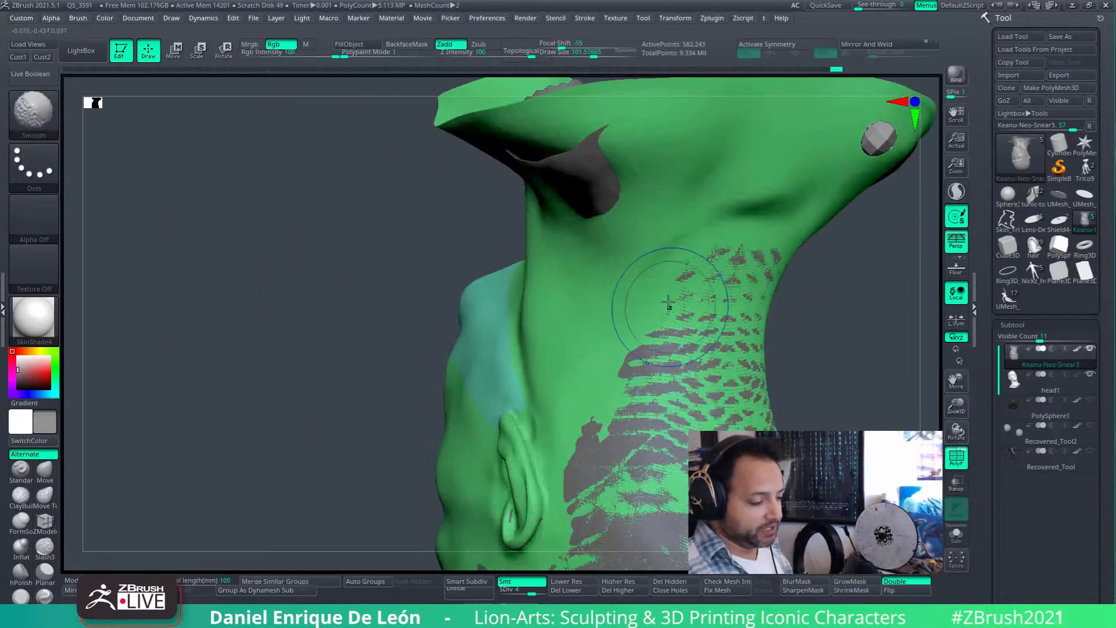
mouse_move(653, 303)
right_mouse_down()
mouse_move(685, 331)
mouse_move(662, 304)
mouse_move(647, 323)
mouse_move(660, 311)
mouse_move(653, 342)
mouse_move(600, 348)
right_mouse_up()
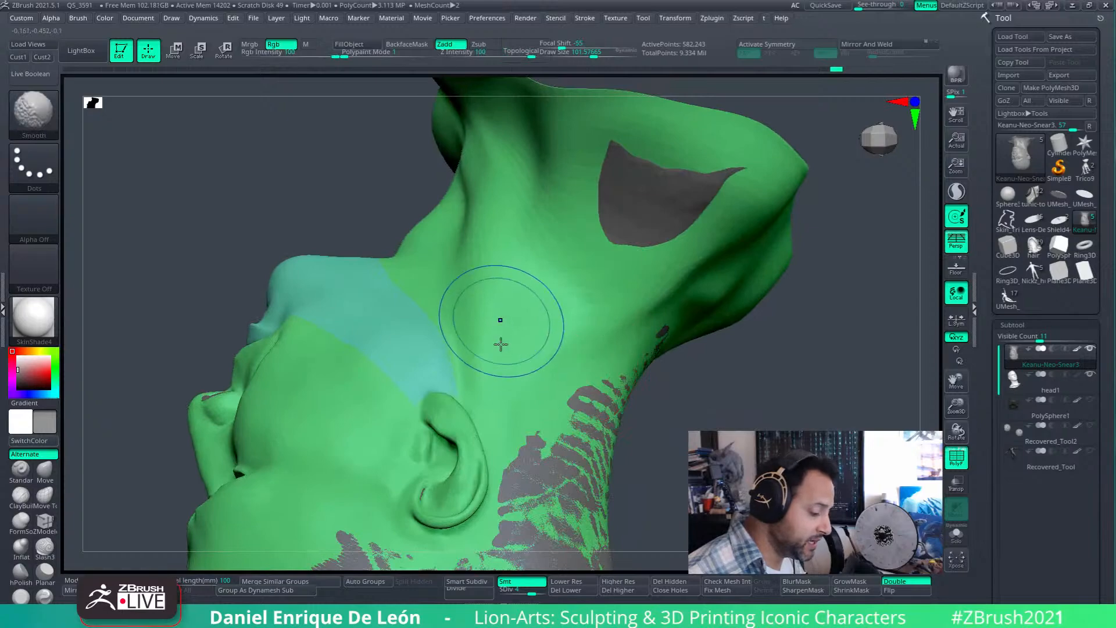
right_click_drag(496, 351, 555, 349)
right_click_drag(789, 236, 619, 319, "ctrl")
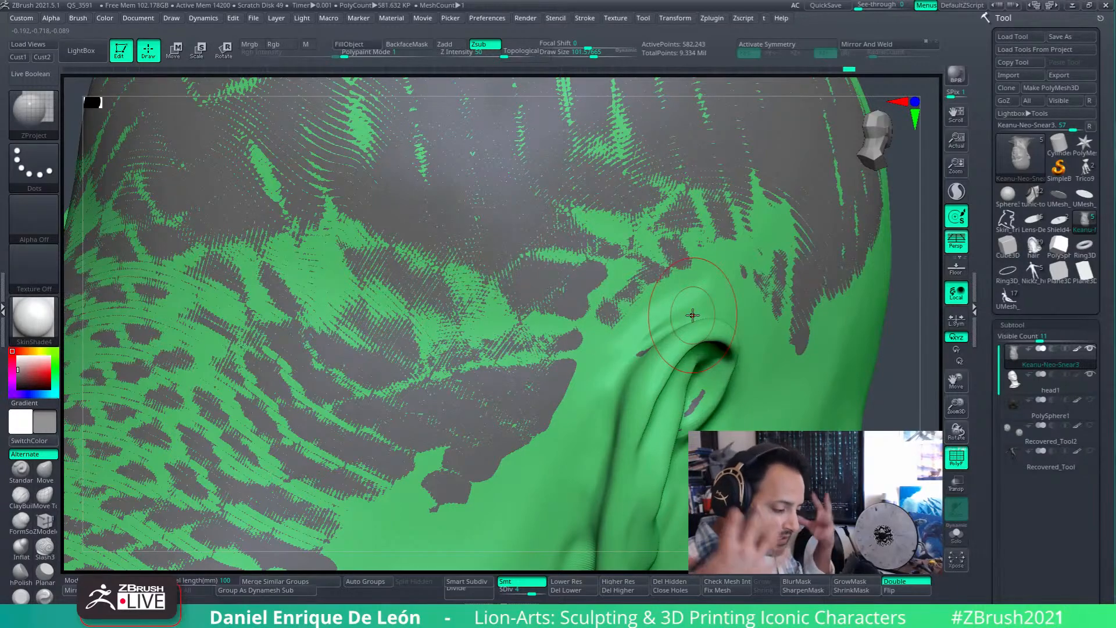
- Smooth the skull surface directly above and behind the top of the right ear
mouse_move(692, 315)
right_mouse_down()
mouse_move(681, 308)
mouse_move(694, 300)
mouse_move(631, 379)
mouse_move(670, 328)
right_mouse_up()
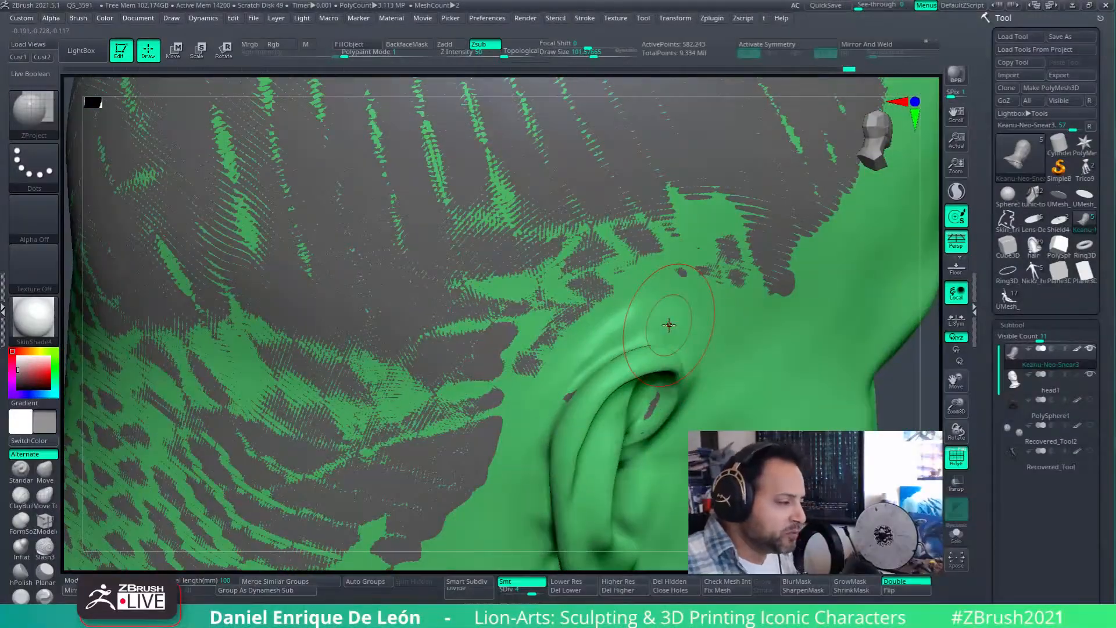
mouse_move(685, 333)
right_mouse_down()
mouse_move(697, 352)
mouse_move(740, 361)
mouse_move(727, 325)
right_mouse_up()
mouse_move(644, 263)
left_mouse_down("shift")
mouse_move(690, 242)
mouse_move(635, 297)
left_mouse_up("shift")
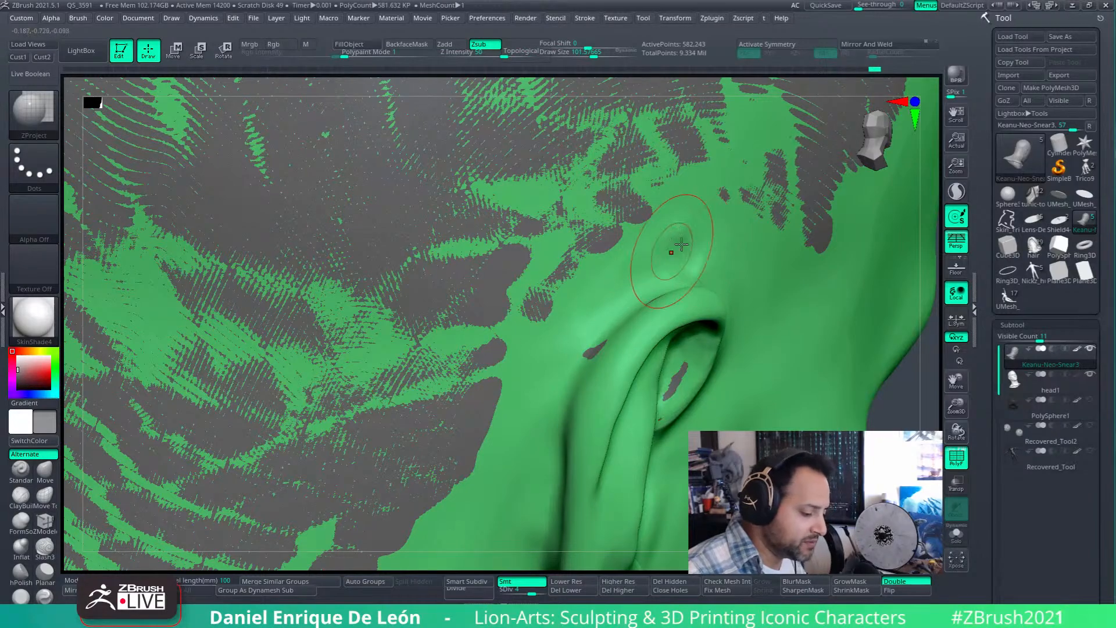
right_click_drag(721, 233, 654, 272)
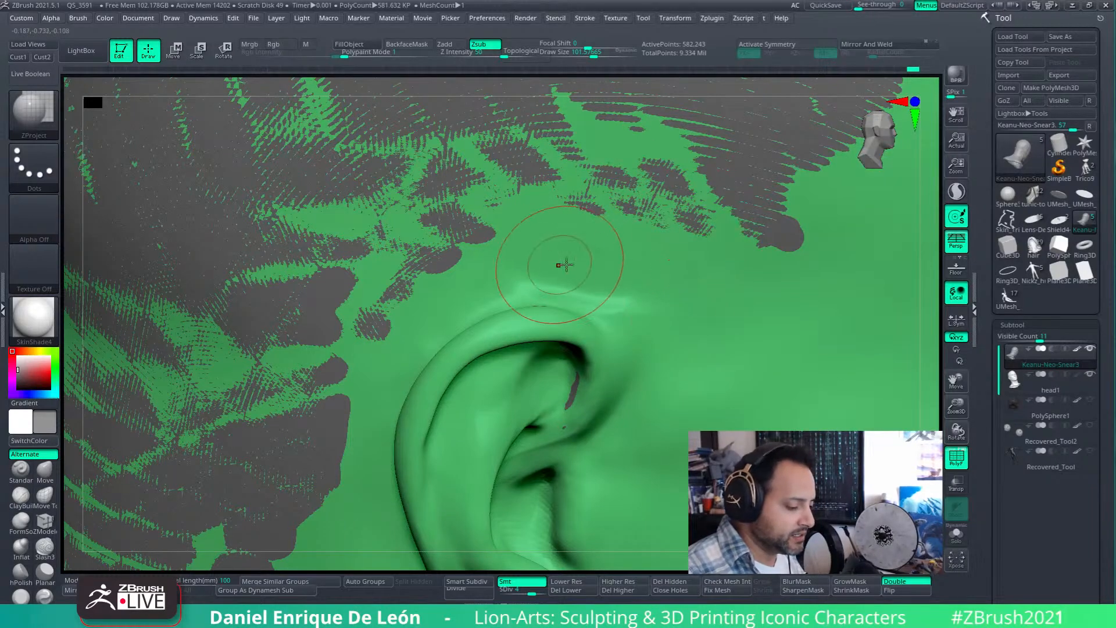
right_click_drag(535, 261, 639, 255)
right_click_drag(521, 306, 630, 244)
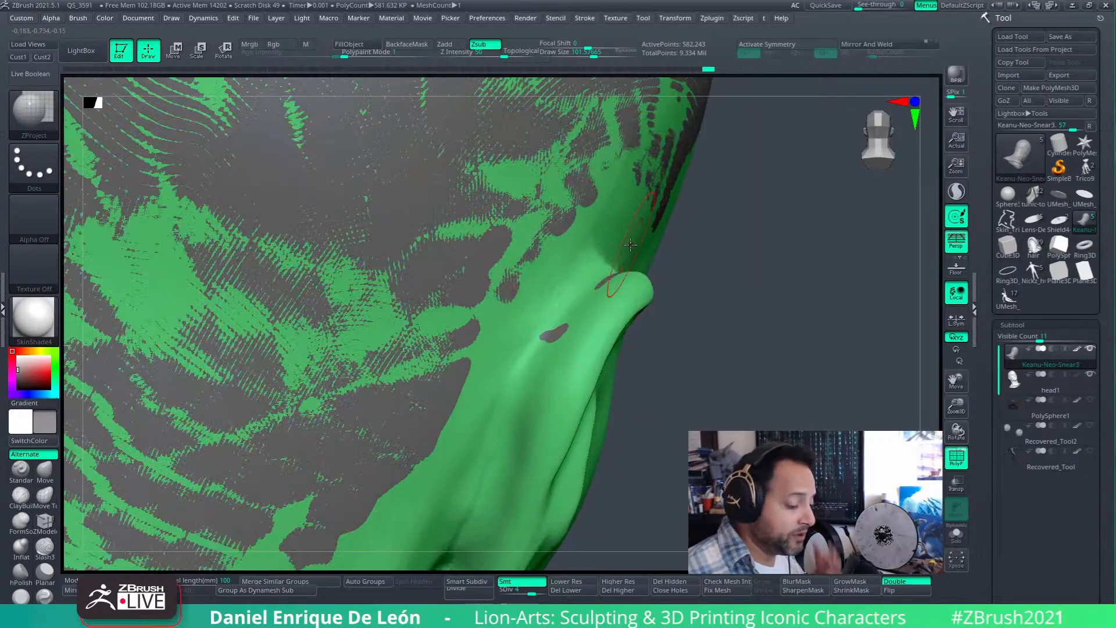
mouse_move(691, 284)
right_mouse_down()
mouse_move(605, 247)
mouse_move(648, 226)
right_mouse_up()
left_click_drag(592, 202, 413, 272, "shift")
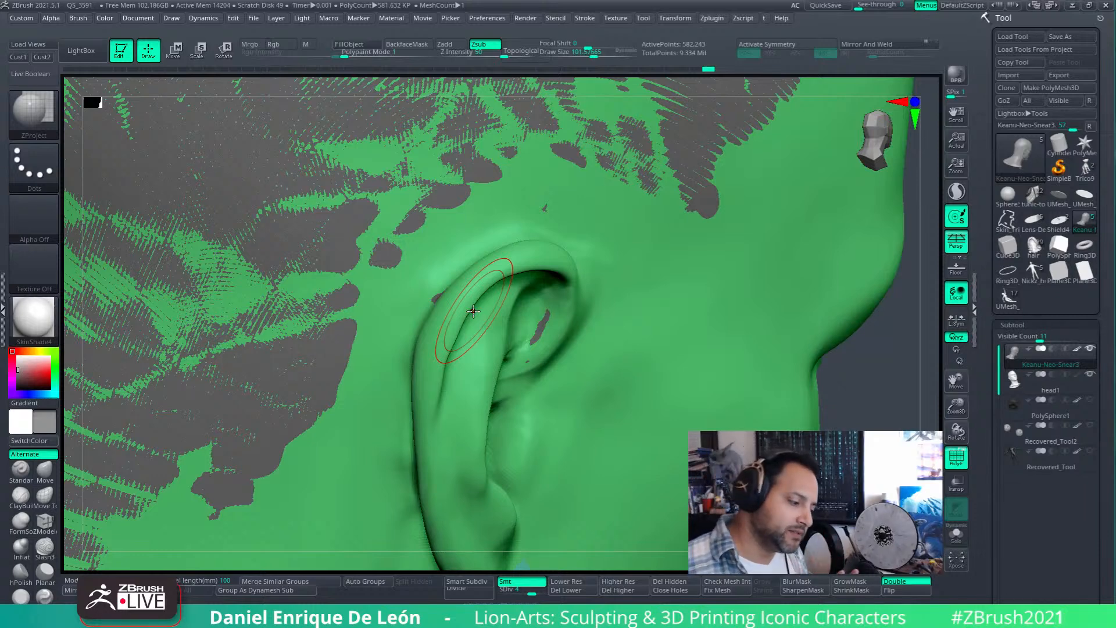
- Smooth the skin in front of the right ear and project it onto head1 up toward the hairline
mouse_move(588, 255)
right_mouse_down("alt")
mouse_move(587, 241)
mouse_move(622, 214)
mouse_move(614, 236)
mouse_move(643, 291)
mouse_move(628, 281)
right_mouse_up("alt")
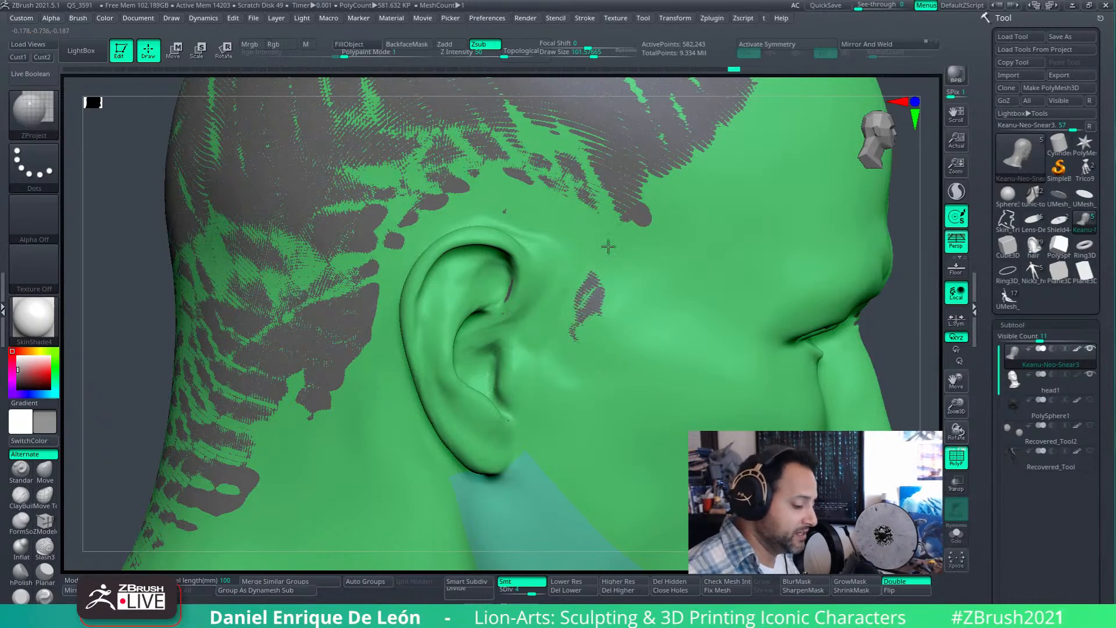
mouse_move(570, 316)
right_mouse_down()
mouse_move(642, 187)
mouse_move(608, 215)
right_mouse_up()
mouse_move(577, 316)
left_mouse_down("shift")
mouse_move(606, 219)
mouse_move(589, 278)
mouse_move(594, 244)
left_mouse_up("shift")
right_click_drag(593, 244, 599, 331)
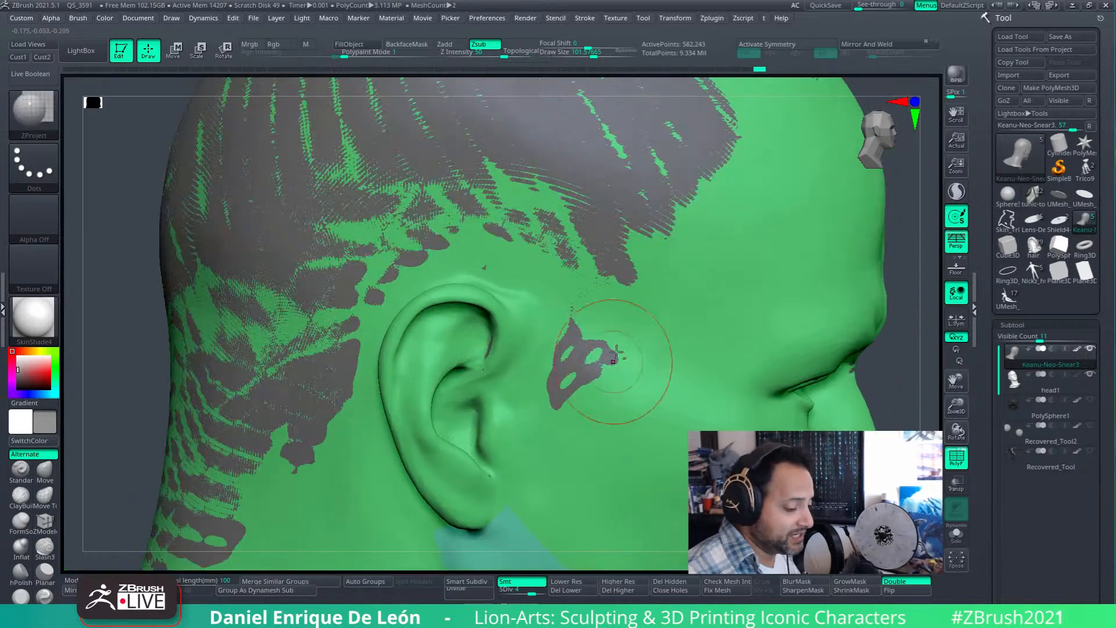
left_click_drag(609, 297, 589, 333)
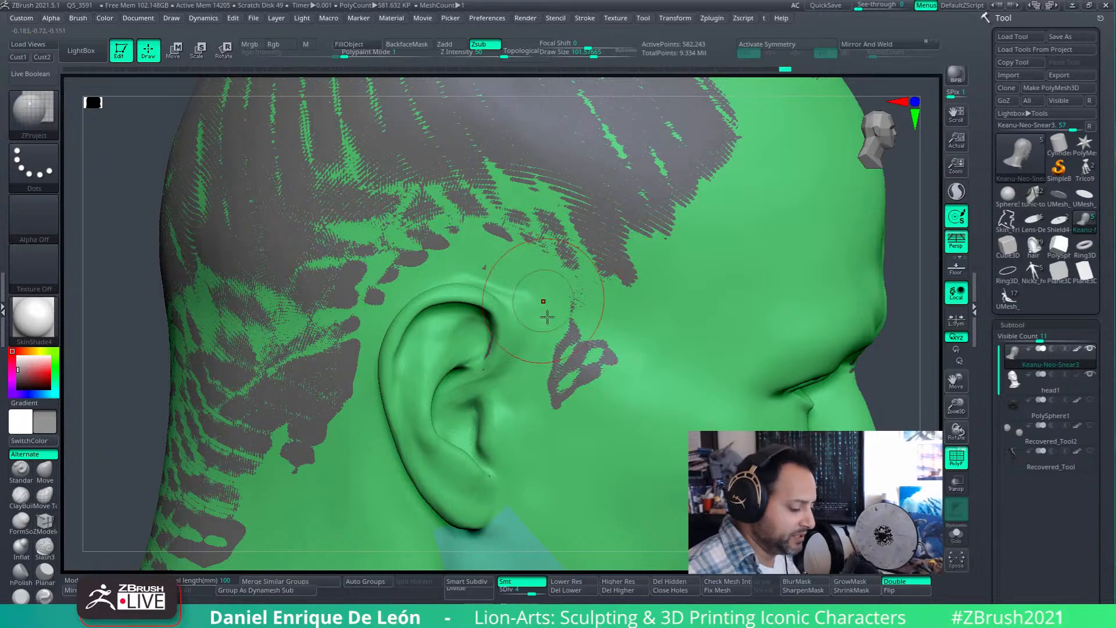
mouse_move(558, 295)
left_mouse_down()
mouse_move(527, 279)
mouse_move(570, 305)
mouse_move(516, 249)
left_mouse_up()
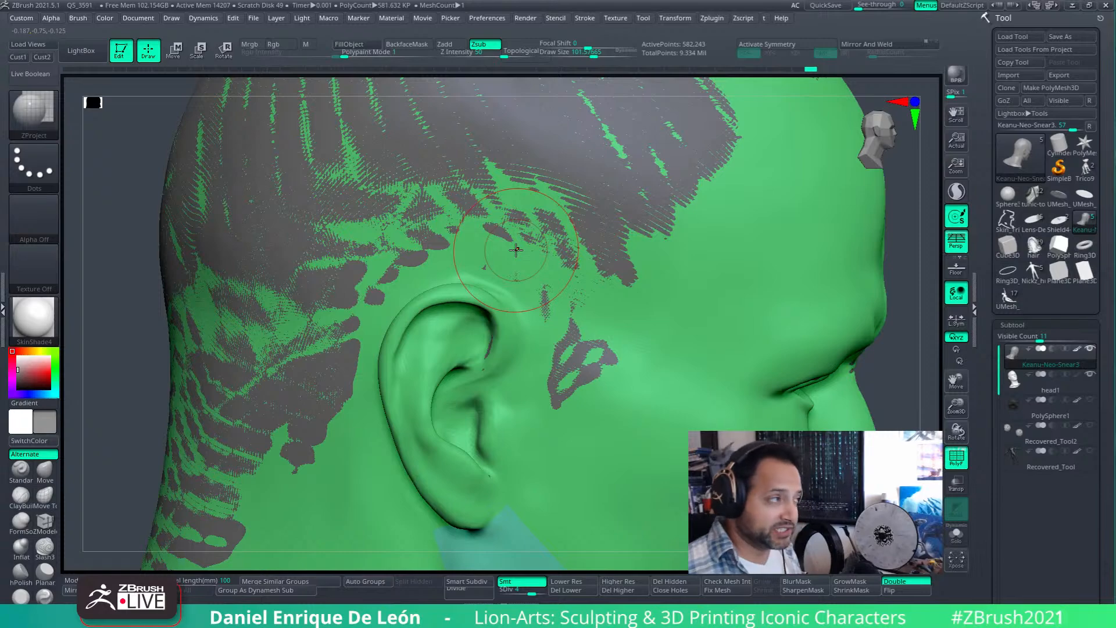
- Project the area above the right ear and the upper right side of the skull
right_click_drag(515, 250, 645, 296)
left_click_drag(645, 296, 511, 294)
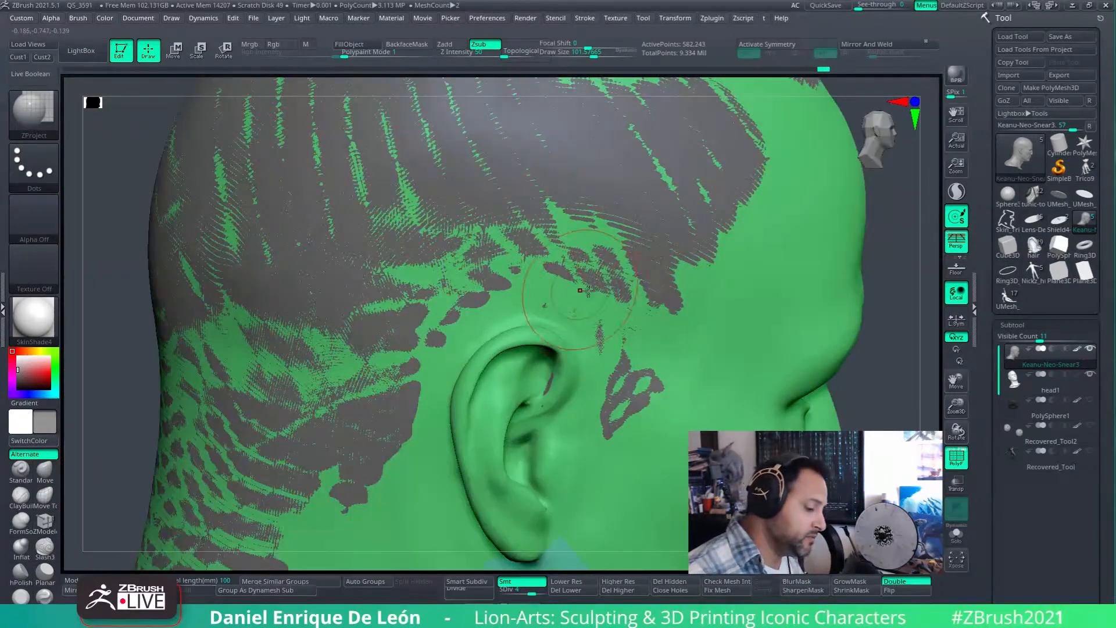
mouse_move(700, 289)
right_mouse_down("alt")
mouse_move(590, 379)
mouse_move(560, 428)
right_mouse_up("alt")
mouse_move(642, 291)
left_mouse_down()
mouse_move(591, 230)
mouse_move(435, 169)
mouse_move(401, 218)
left_mouse_up()
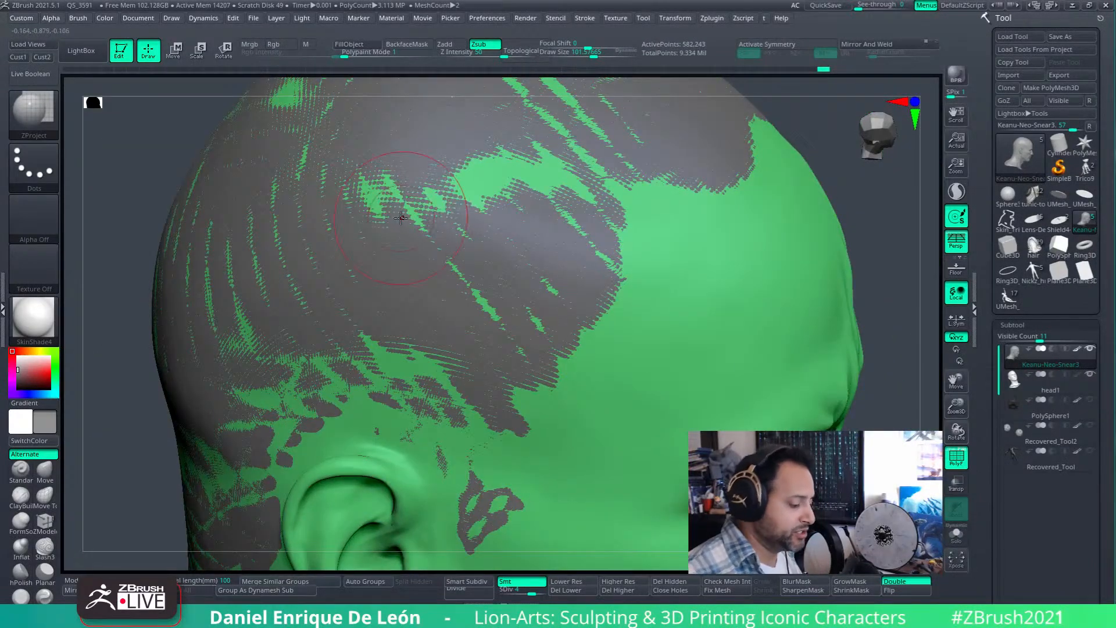
mouse_move(607, 250)
right_mouse_down()
mouse_move(598, 223)
mouse_move(593, 323)
right_mouse_up()
left_click_drag(490, 277, 512, 313)
- Smooth the right cheek beside the earlobe and project the lower right temple in front of the ear
mouse_move(692, 334)
right_mouse_down()
mouse_move(641, 268)
mouse_move(605, 250)
right_mouse_up()
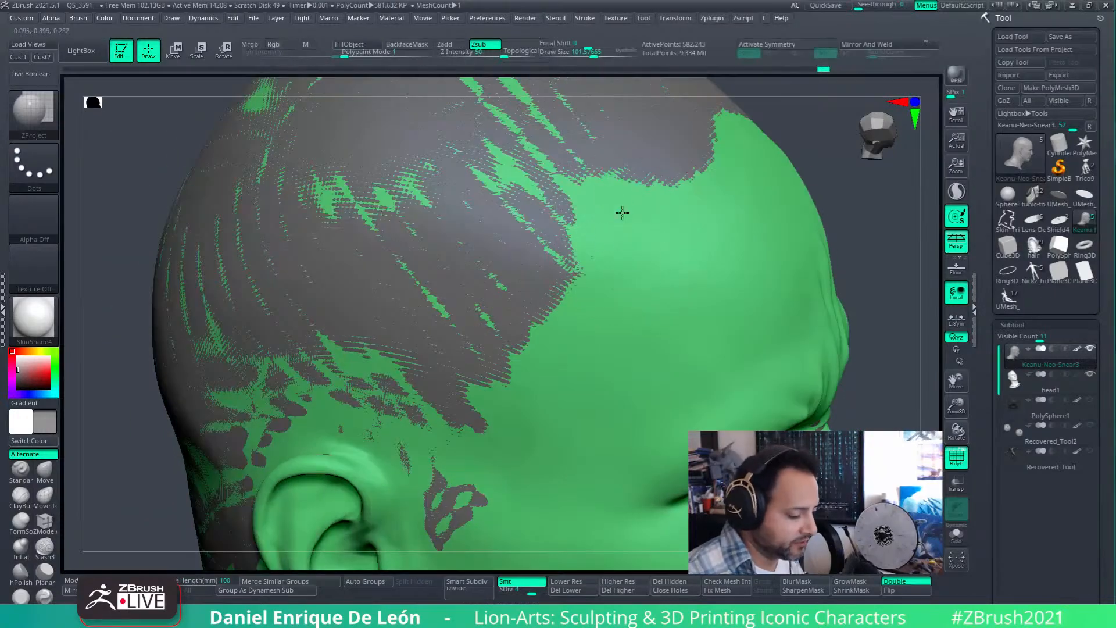
right_click_drag(538, 404, 548, 331, "alt")
right_click_drag(518, 395, 562, 293, "alt")
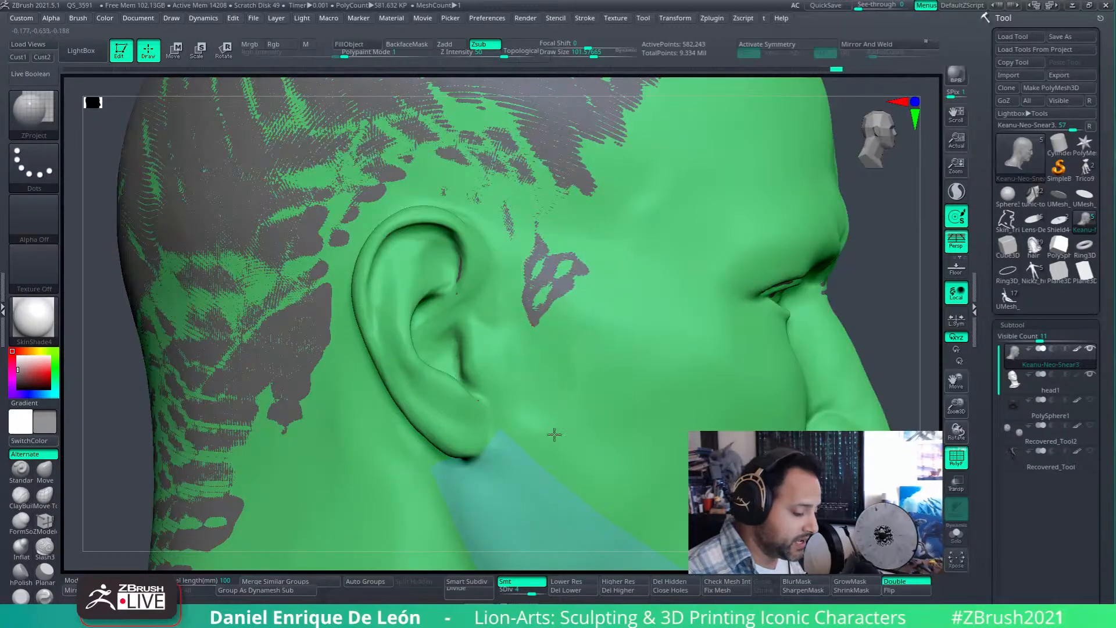
key("shift")
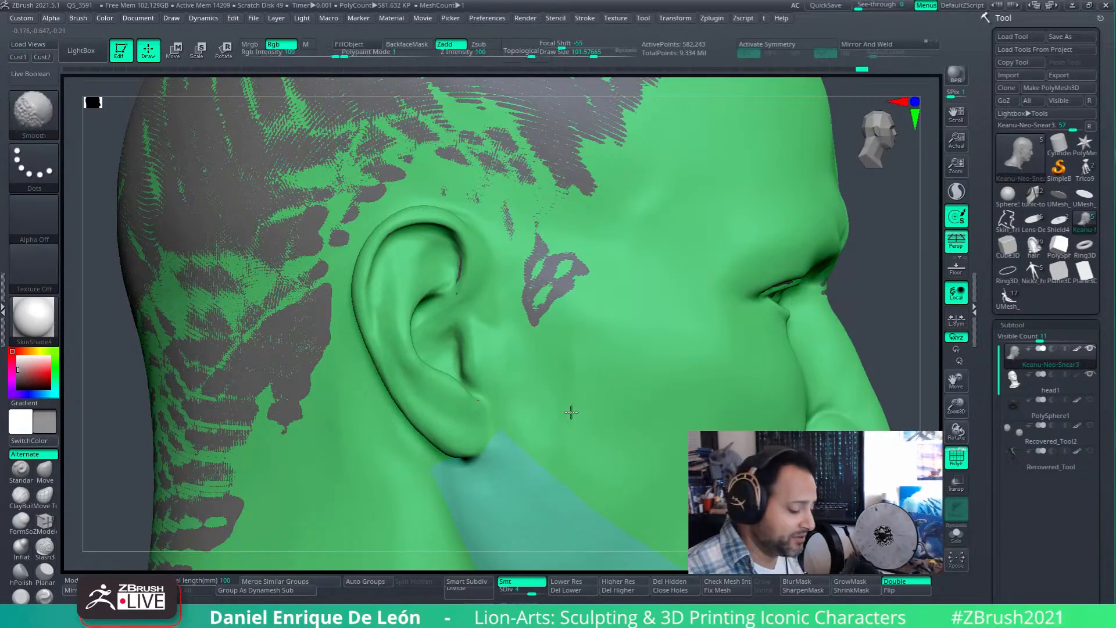
left_click_drag(565, 439, 558, 429, "shift")
mouse_move(568, 287)
left_mouse_down()
mouse_move(545, 293)
mouse_move(553, 263)
left_mouse_up()
- Project the strip behind the right ear and the side of the neck below it
mouse_move(578, 284)
right_mouse_down()
mouse_move(590, 294)
mouse_move(557, 268)
mouse_move(640, 220)
mouse_move(646, 228)
mouse_move(549, 324)
mouse_move(457, 337)
right_mouse_up()
right_click_drag(456, 250, 450, 203)
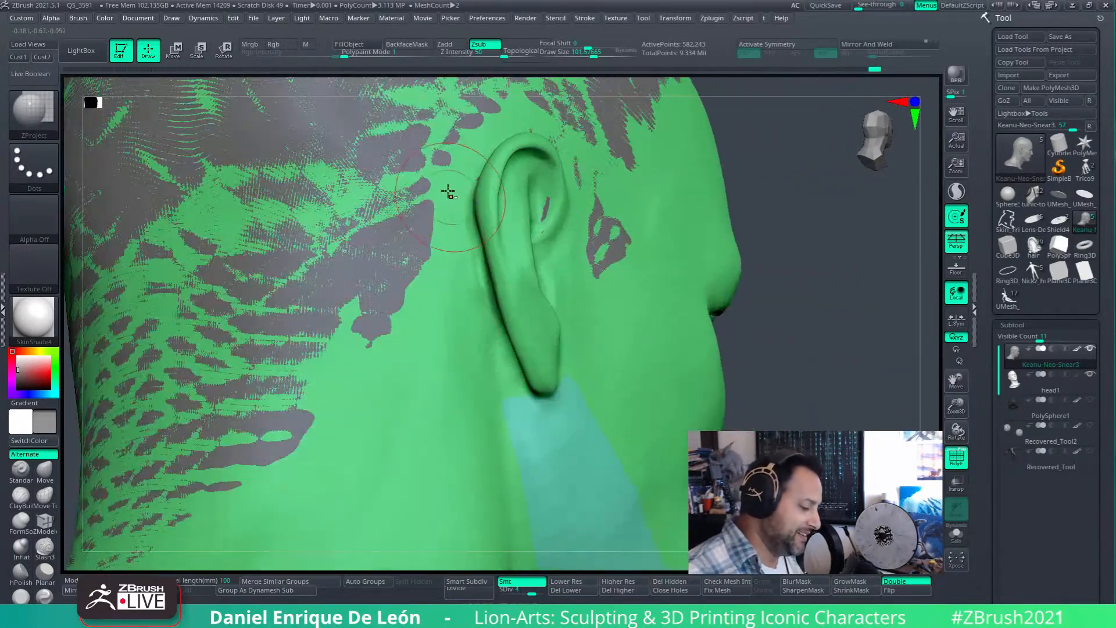
left_click_drag(450, 395, 446, 284)
left_click_drag(451, 353, 446, 444)
right_click_drag(445, 451, 514, 354, "alt")
mouse_move(511, 298)
left_mouse_down()
mouse_move(487, 315)
mouse_move(468, 294)
mouse_move(454, 301)
mouse_move(425, 283)
left_mouse_up()
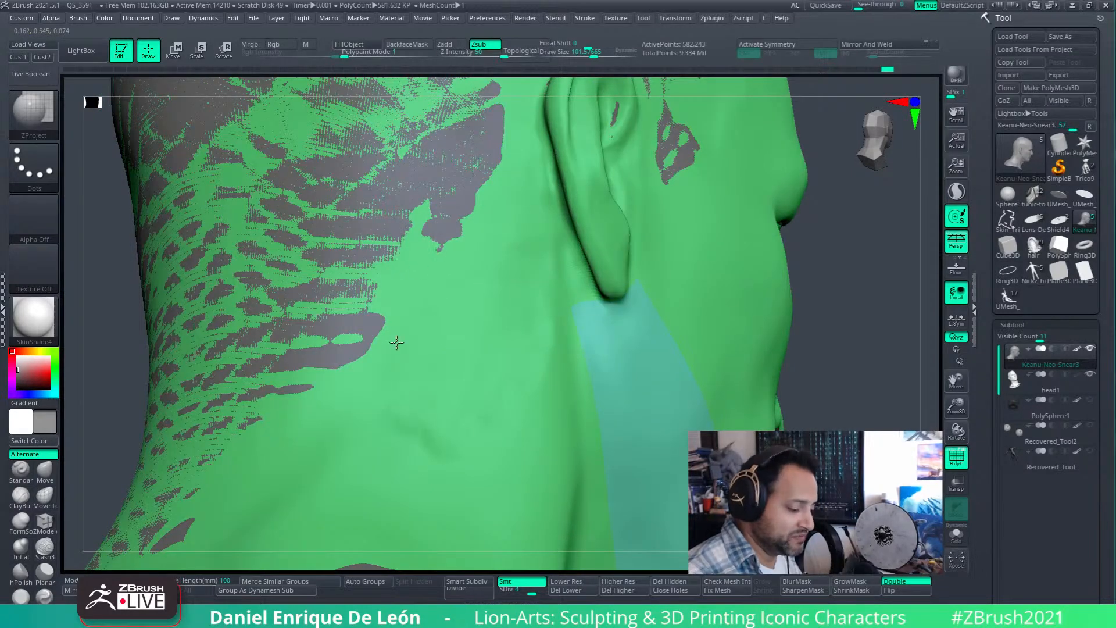
- Smooth the right side of the neck below the earlobe and up behind the right ear
right_click_drag(503, 321, 527, 274, "alt")
left_click_drag(546, 347, 501, 359, "shift")
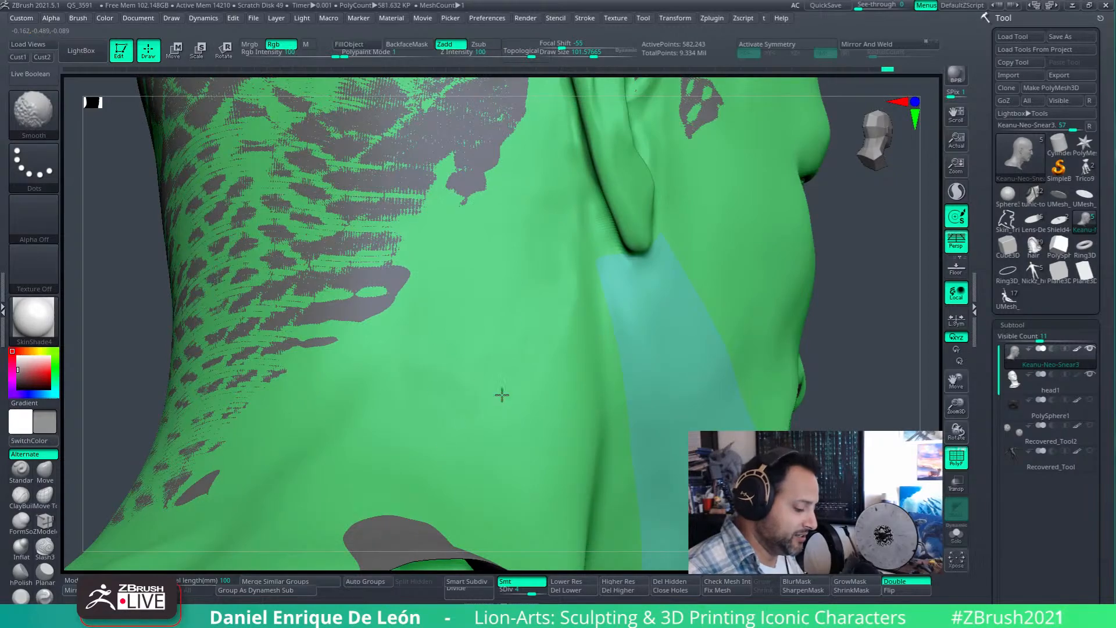
left_click_drag(578, 253, 575, 269, "shift")
mouse_move(570, 284)
right_mouse_down("alt")
mouse_move(563, 359)
mouse_move(578, 386)
right_mouse_up("alt")
mouse_move(574, 381)
left_mouse_down("shift")
mouse_move(538, 260)
mouse_move(524, 247)
mouse_move(508, 252)
mouse_move(526, 260)
left_mouse_up("shift")
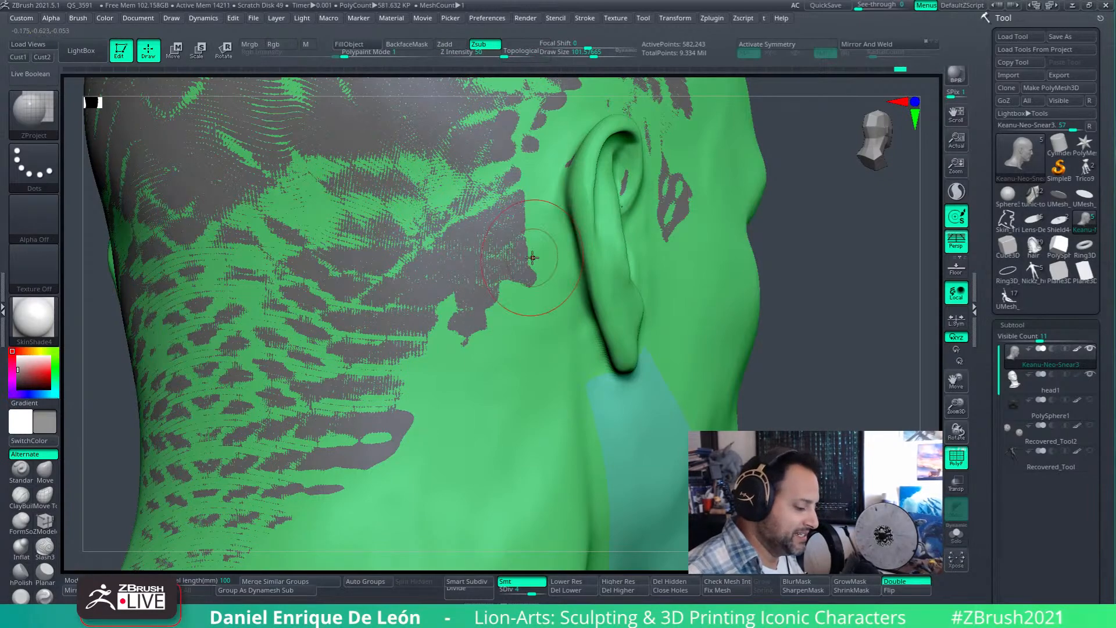
- Project the skin behind the right ear again, from the top of the ear down to the neck
right_click_drag(536, 259, 558, 330)
left_click_drag(825, 338, 774, 316)
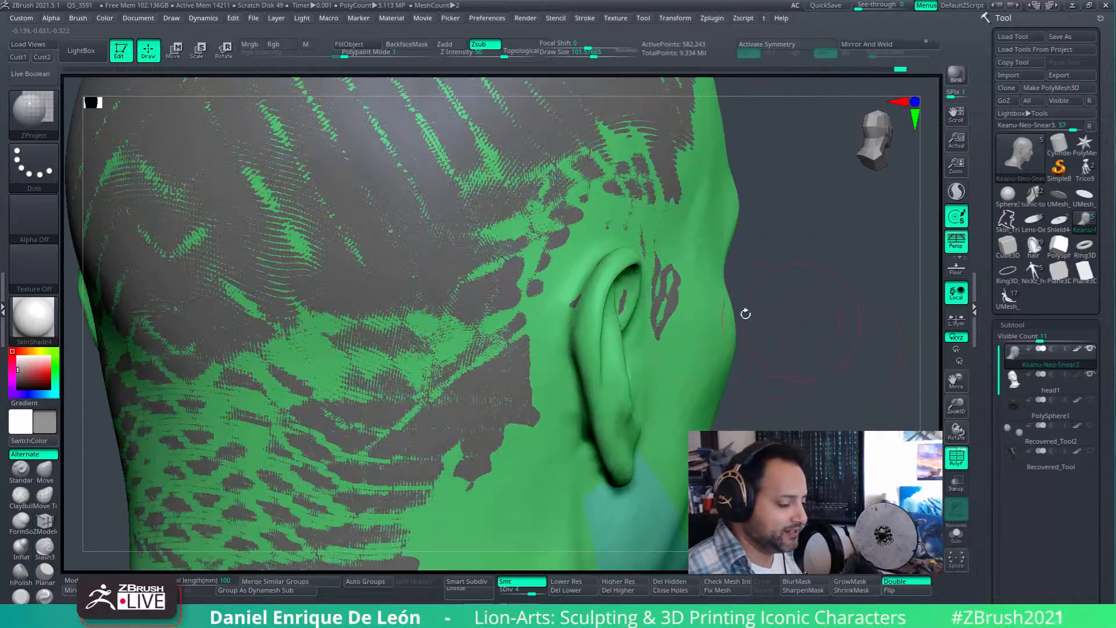
mouse_move(583, 244)
left_mouse_down()
mouse_move(566, 258)
mouse_move(549, 416)
left_mouse_up()
mouse_move(575, 348)
right_mouse_down("alt")
mouse_move(675, 183)
mouse_move(692, 192)
right_mouse_up("alt")
mouse_move(625, 299)
left_mouse_down()
mouse_move(585, 416)
mouse_move(584, 459)
left_mouse_up()
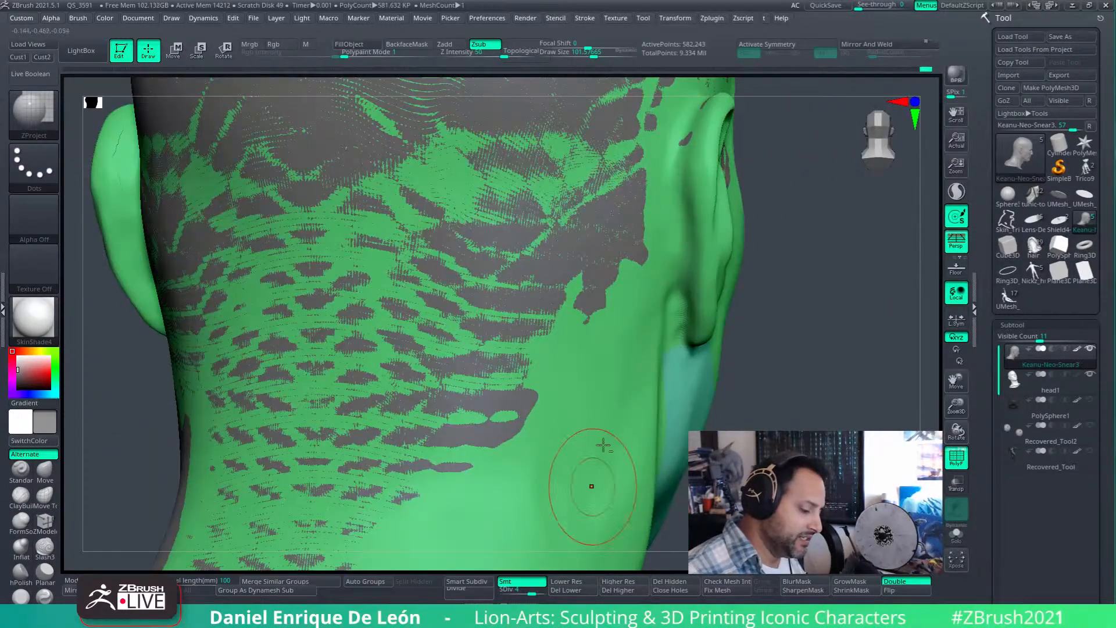
- Smooth and project the back right side of the neck below the hairline
right_click_drag(591, 478, 619, 350, "alt")
left_click_drag(620, 350, 605, 335, "shift")
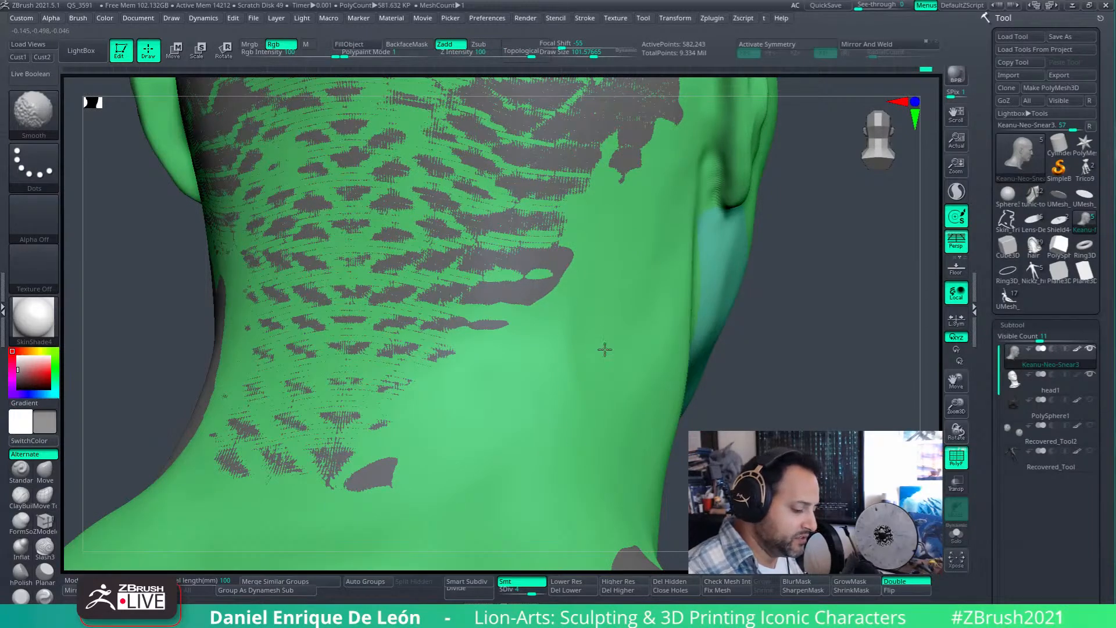
mouse_move(597, 358)
left_mouse_down()
mouse_move(602, 395)
mouse_move(583, 388)
left_mouse_up()
left_click_drag(593, 319, 612, 378, "shift")
- Smooth the base of the neck from below the right ear toward the nape
mouse_move(618, 391)
right_mouse_down()
mouse_move(591, 386)
mouse_move(677, 285)
right_mouse_up()
left_click_drag(633, 236, 598, 279, "shift")
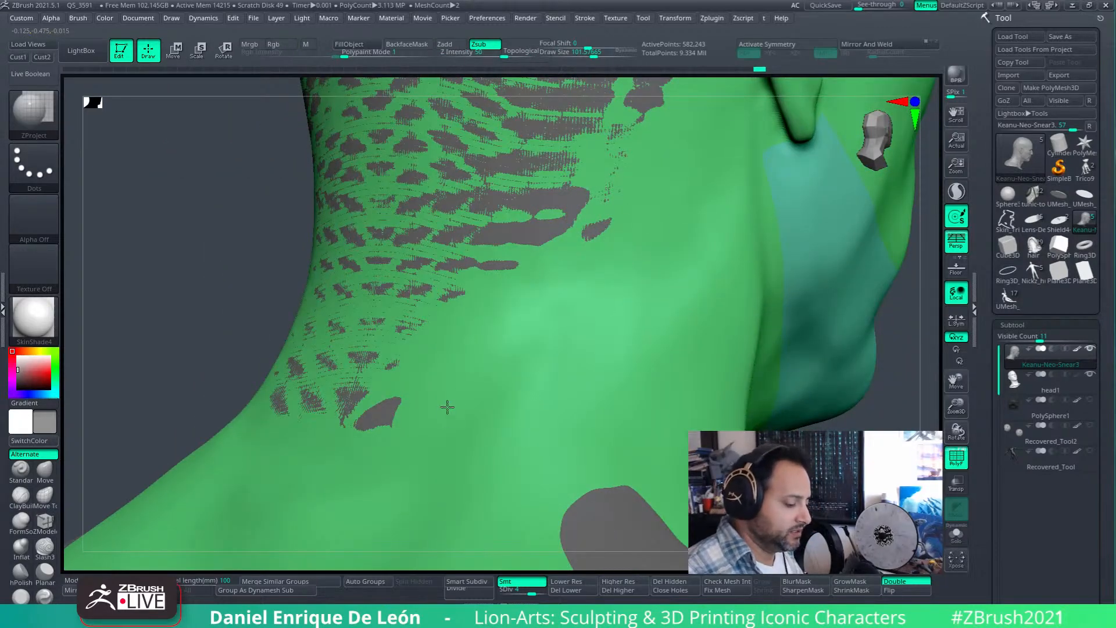
right_click_drag(525, 319, 570, 337)
mouse_move(518, 386)
left_mouse_down("shift")
mouse_move(496, 383)
mouse_move(486, 424)
mouse_move(485, 370)
left_mouse_up("shift")
right_click_drag(512, 343, 554, 278)
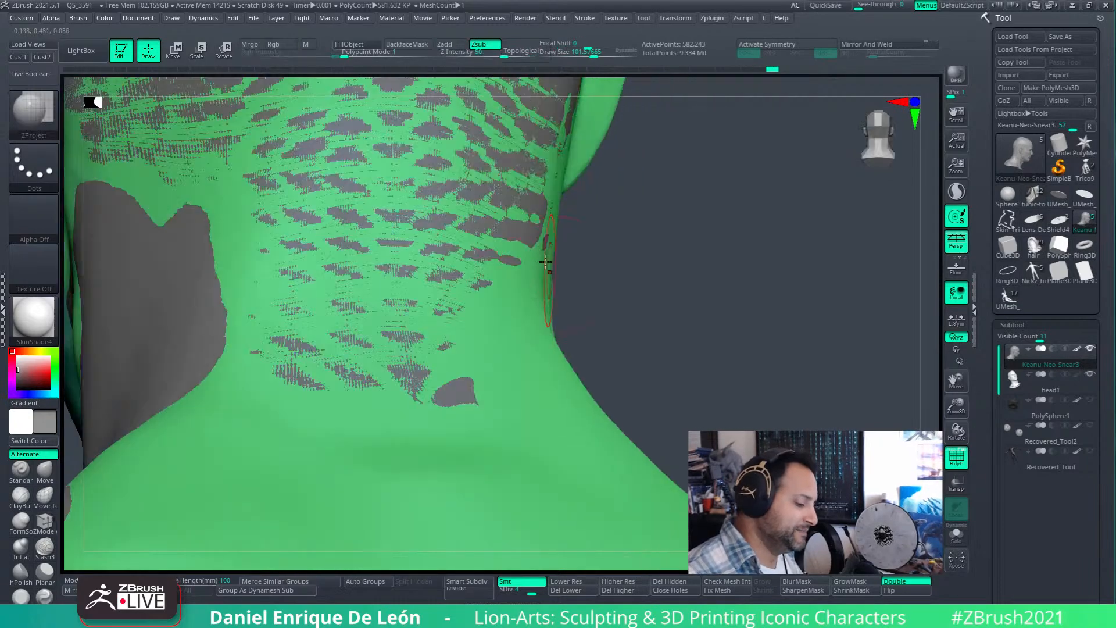
- Project the left cheek and smooth the sideburn area in front of the left ear
mouse_move(519, 323)
right_mouse_down("alt")
mouse_move(699, 364)
mouse_move(764, 334)
right_mouse_up("alt")
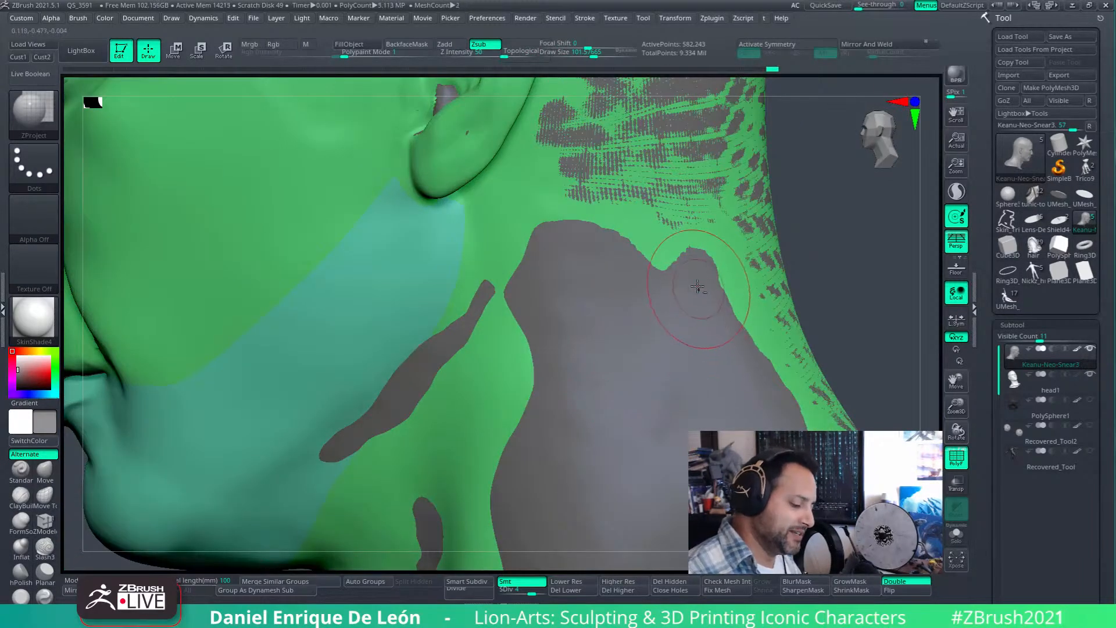
mouse_move(651, 232)
right_mouse_down()
mouse_move(594, 314)
mouse_move(587, 258)
mouse_move(582, 273)
right_mouse_up()
right_click_drag(538, 238, 561, 358, "alt")
mouse_move(535, 345)
left_mouse_down()
mouse_move(515, 410)
mouse_move(561, 236)
left_mouse_up()
mouse_move(496, 326)
left_mouse_down()
mouse_move(463, 293)
mouse_move(461, 266)
left_mouse_up()
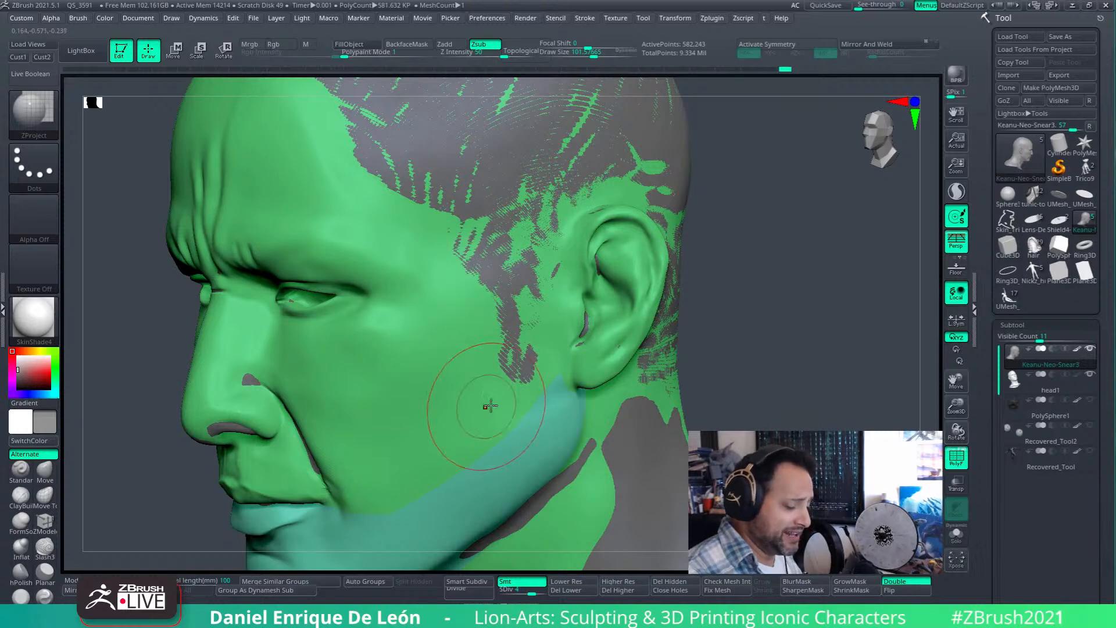
mouse_move(523, 372)
left_mouse_down("shift")
mouse_move(486, 343)
mouse_move(536, 221)
mouse_move(514, 363)
mouse_move(487, 230)
mouse_move(526, 298)
left_mouse_up("shift")
mouse_move(543, 401)
right_mouse_down()
mouse_move(602, 321)
mouse_move(605, 341)
mouse_move(617, 327)
right_mouse_up()
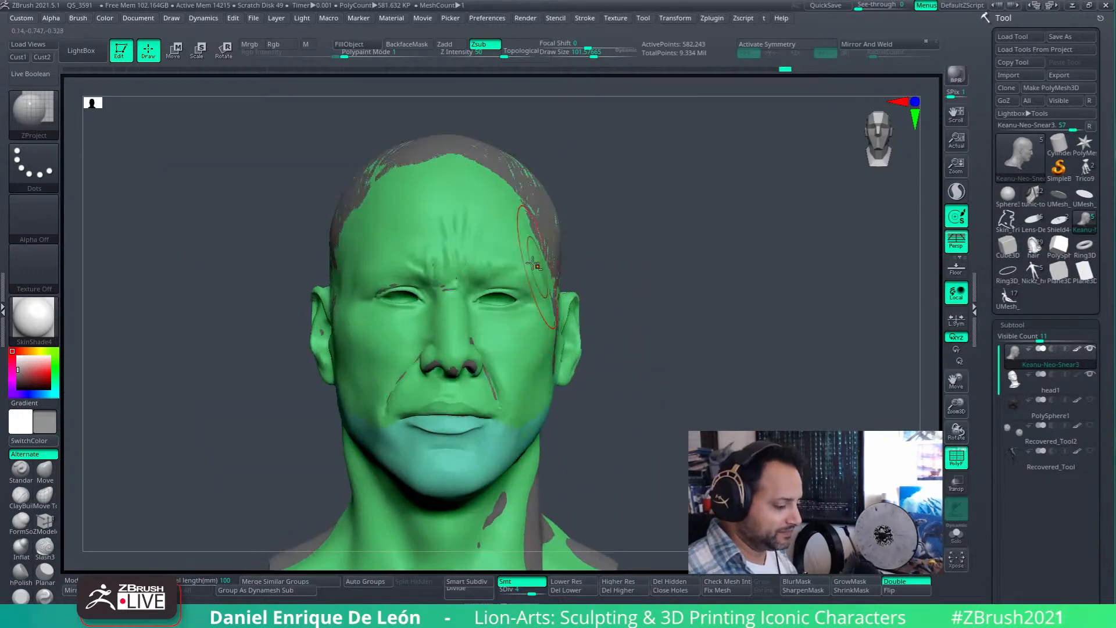
- Inspect the whole head from the front and both three-quarter sides, ending in a straight front view
right_click_drag(535, 267, 642, 381, "alt")
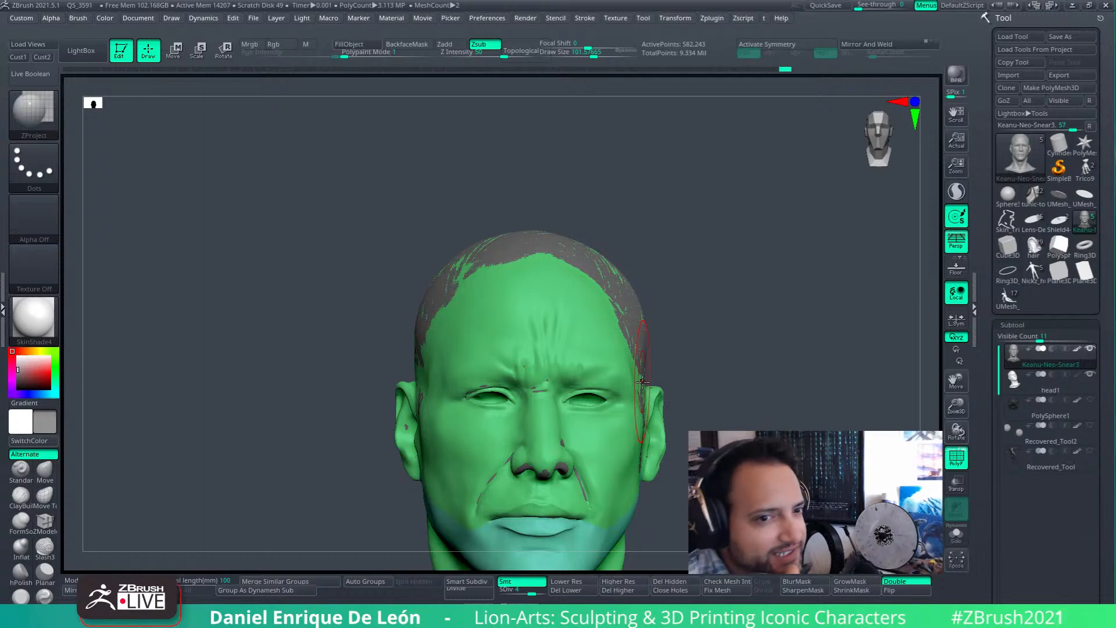
left_click_drag(730, 423, 711, 411, "alt")
left_click_drag(802, 337, 752, 381)
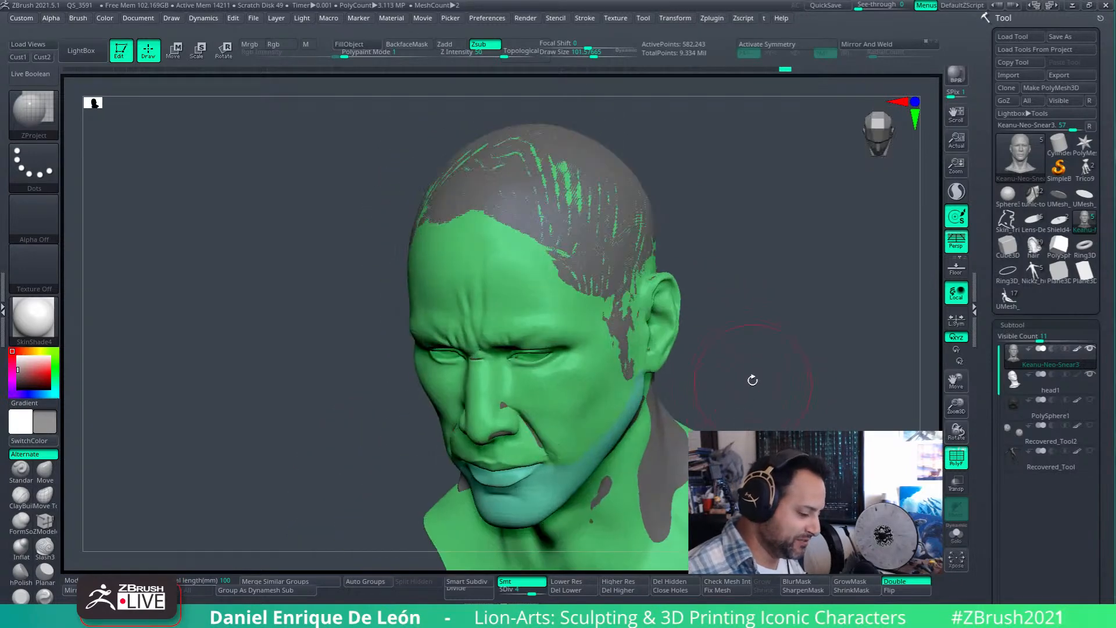
left_click_drag(673, 270, 723, 260)
mouse_move(724, 400)
left_mouse_down()
mouse_move(720, 347)
mouse_move(760, 376)
left_mouse_up()
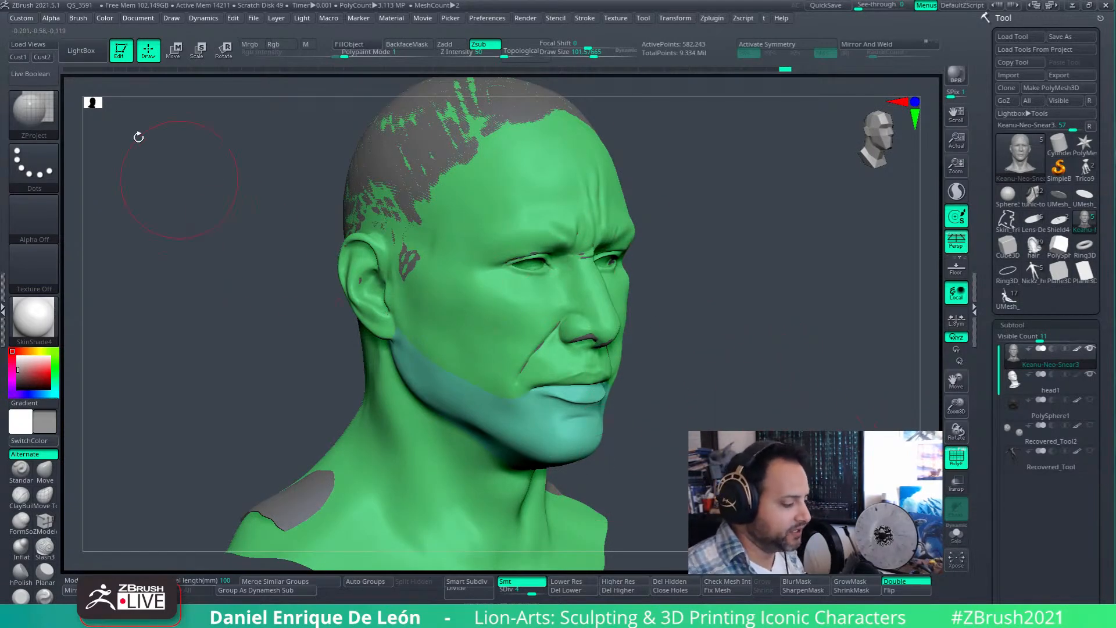
left_click_drag(87, 112, 78, 109, "shift")
- Set See-through to 100 and switch to Photos to compare the Matrix lobby kick reference images
left_click_drag(889, 6, 921, 36)
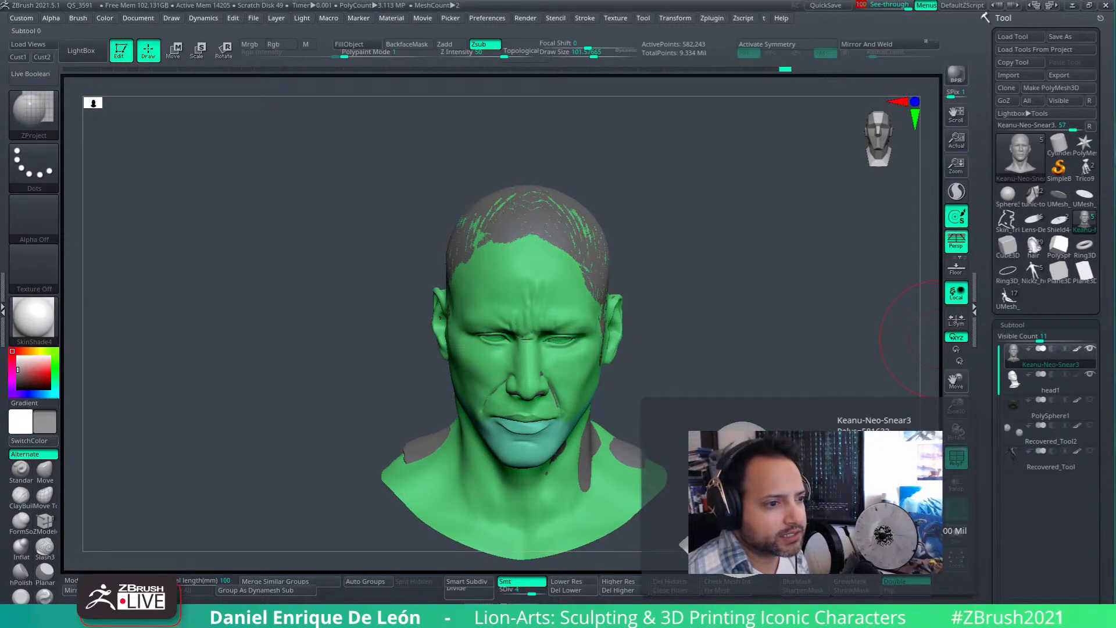
key("alt+Tab")
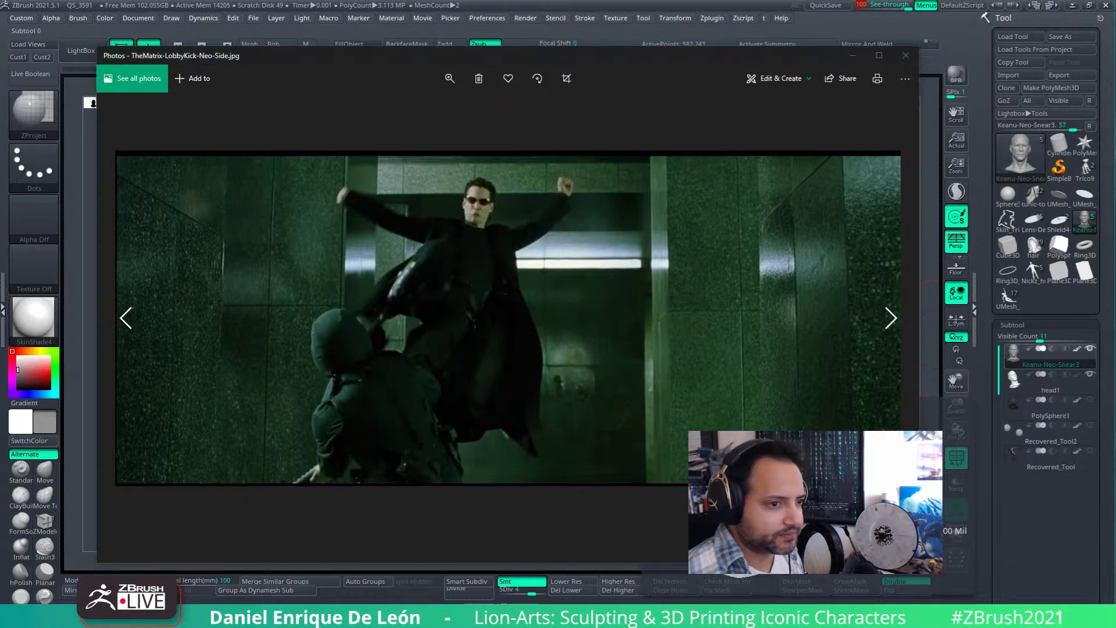
key("Right")
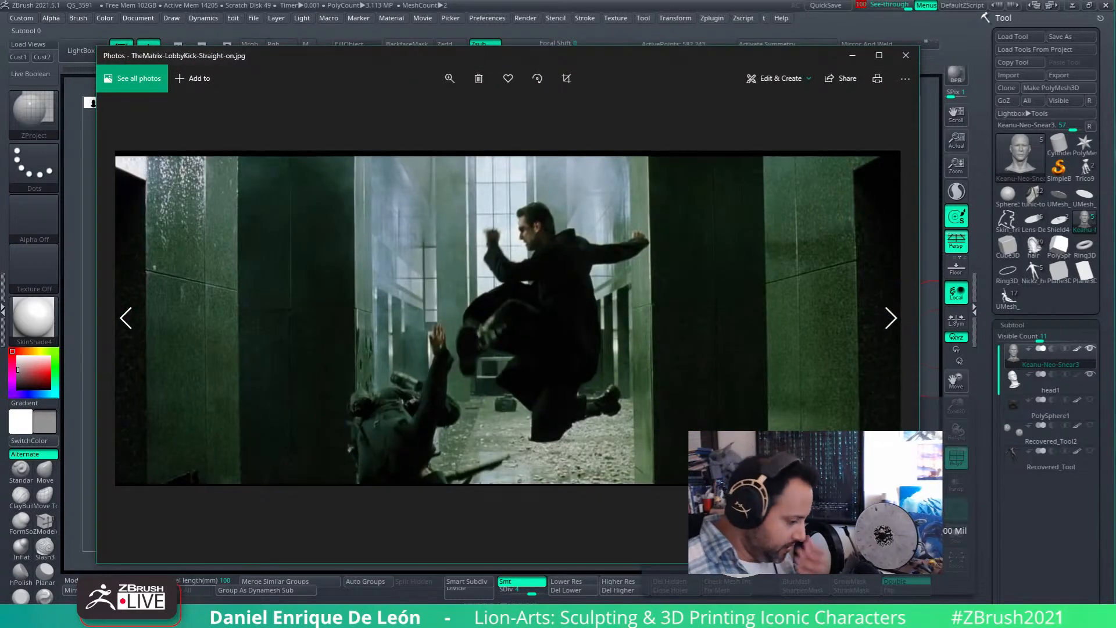
key("alt+Tab")
key("alt+Tab")
key("Right")
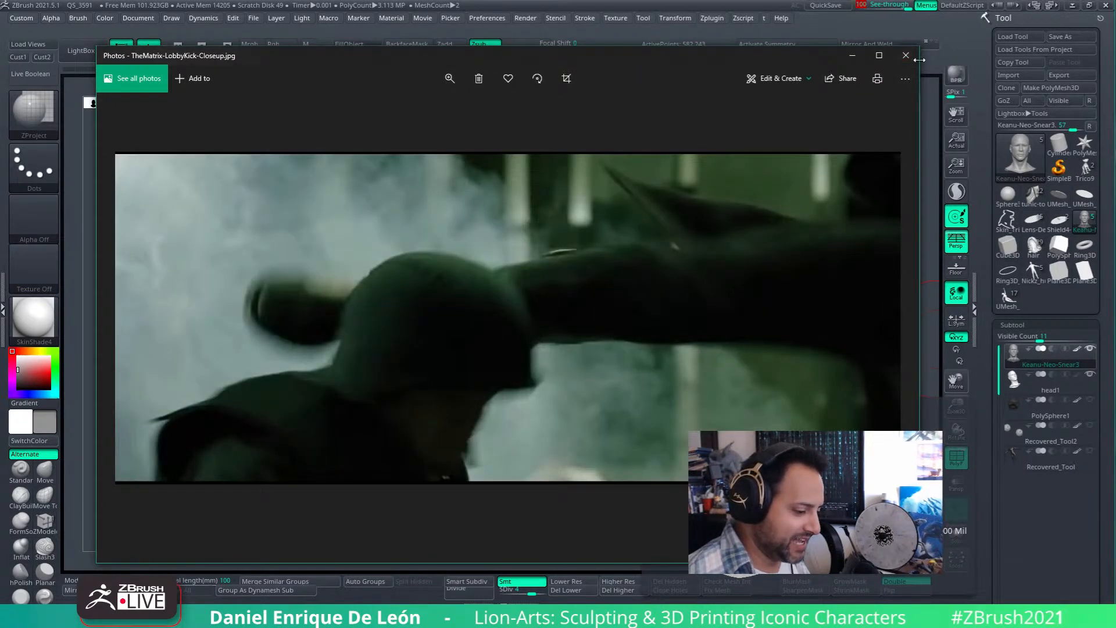
key("Left")
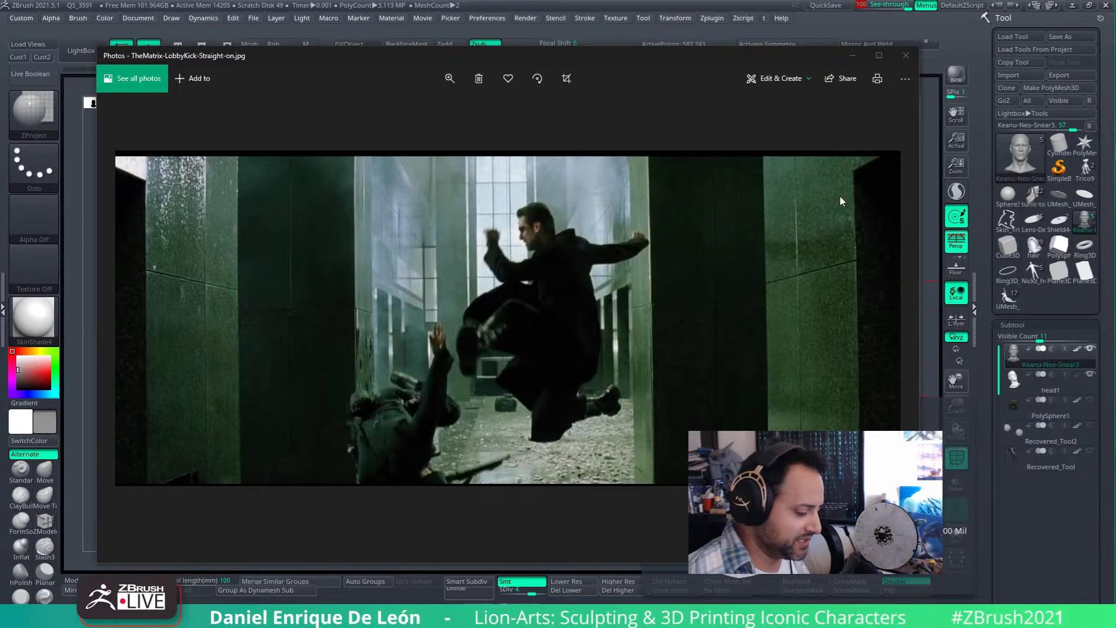
key("Right")
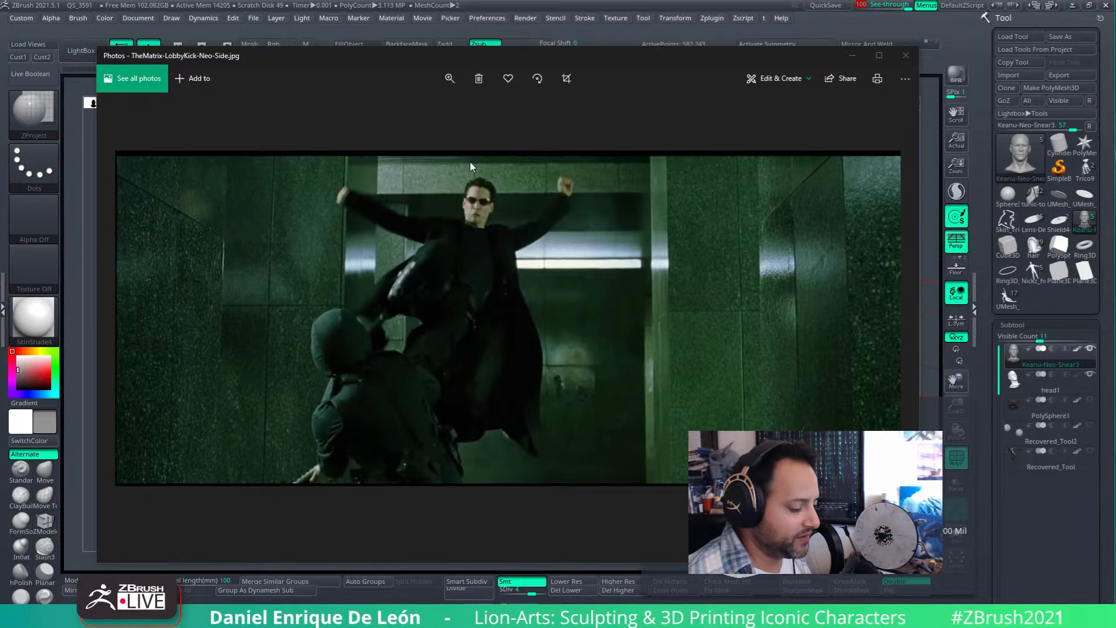
- Examine Neo's face up close in the lobby kick photo and close the photo
left_click(448, 80)
left_click_drag(396, 113, 424, 111)
left_click_drag(501, 184, 550, 401)
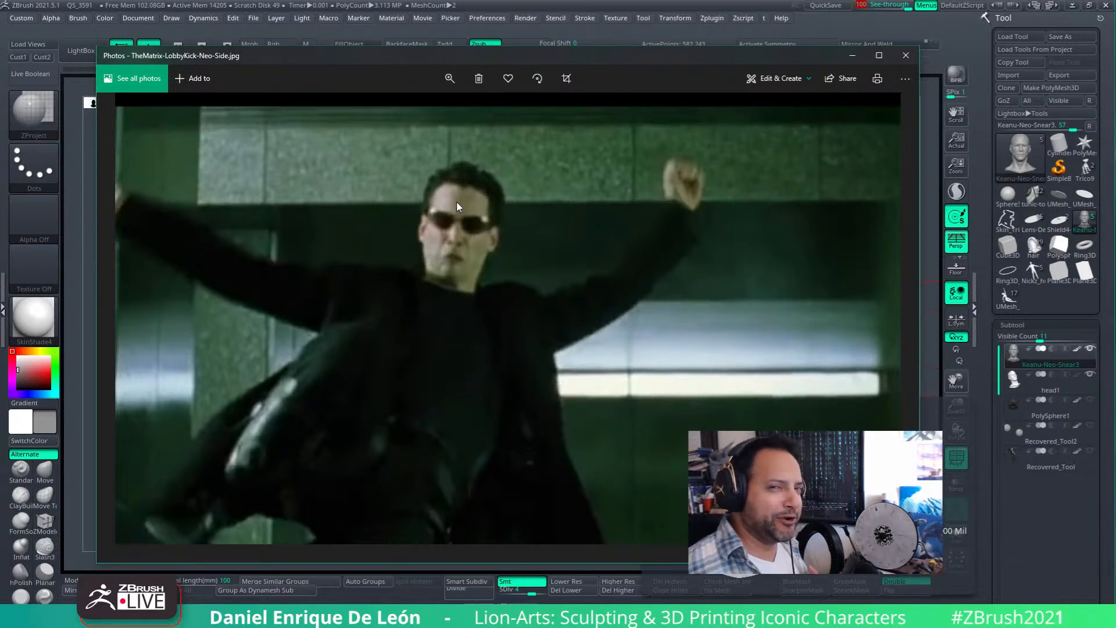
left_click(906, 56)
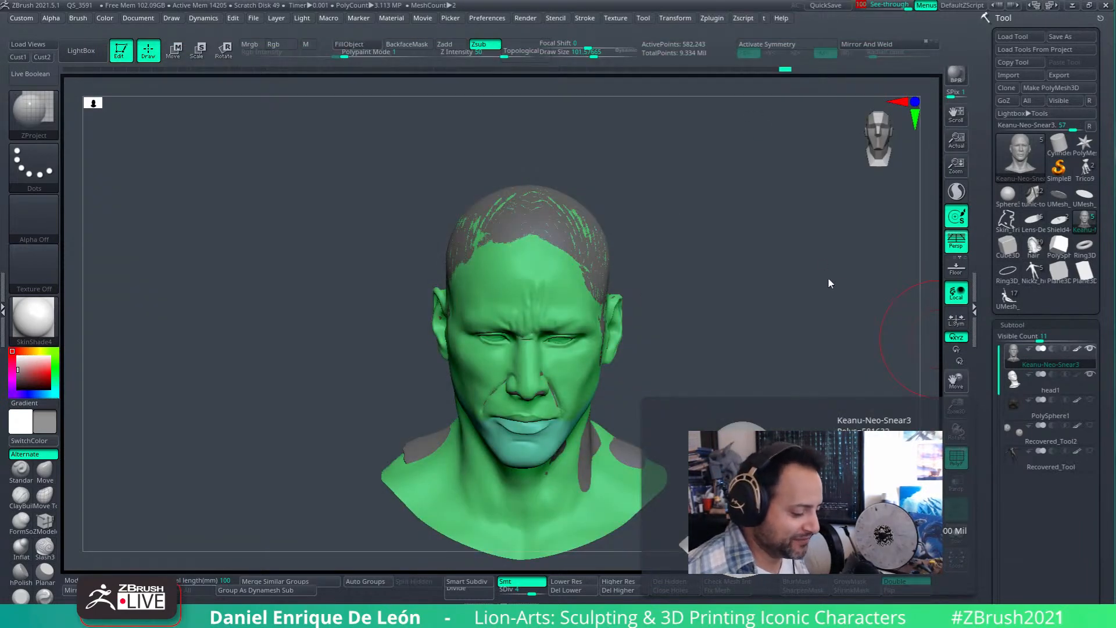
- Compare the front of the sculpt with the angry-expression photo behind it by varying See-through, ending at 0
left_click(831, 338)
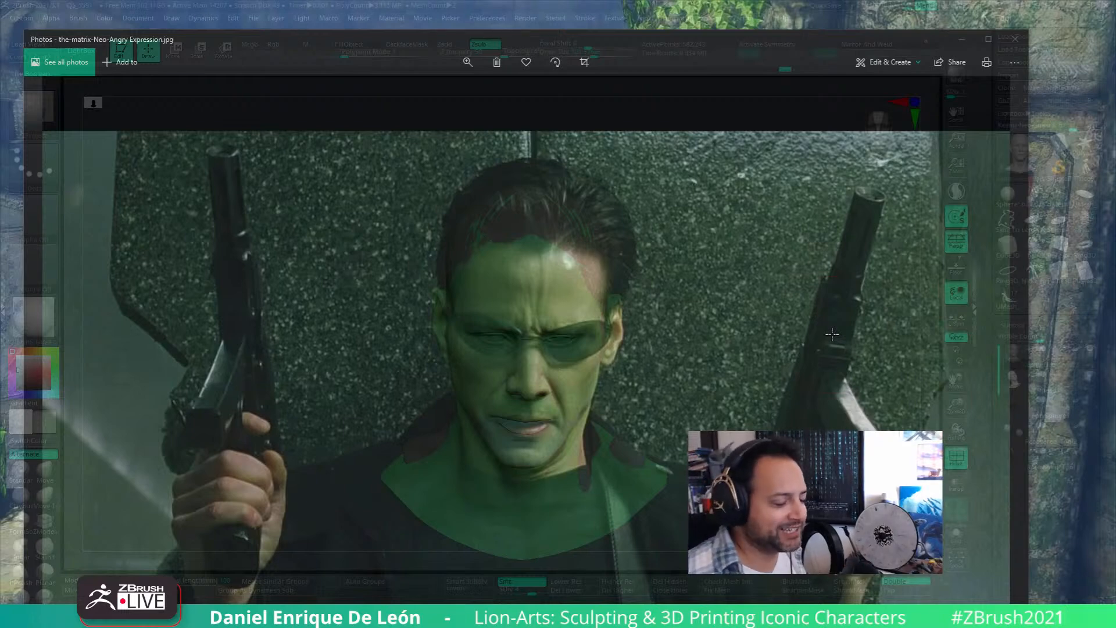
mouse_move(871, 6)
left_mouse_down()
mouse_move(907, 6)
mouse_move(866, 8)
left_mouse_up()
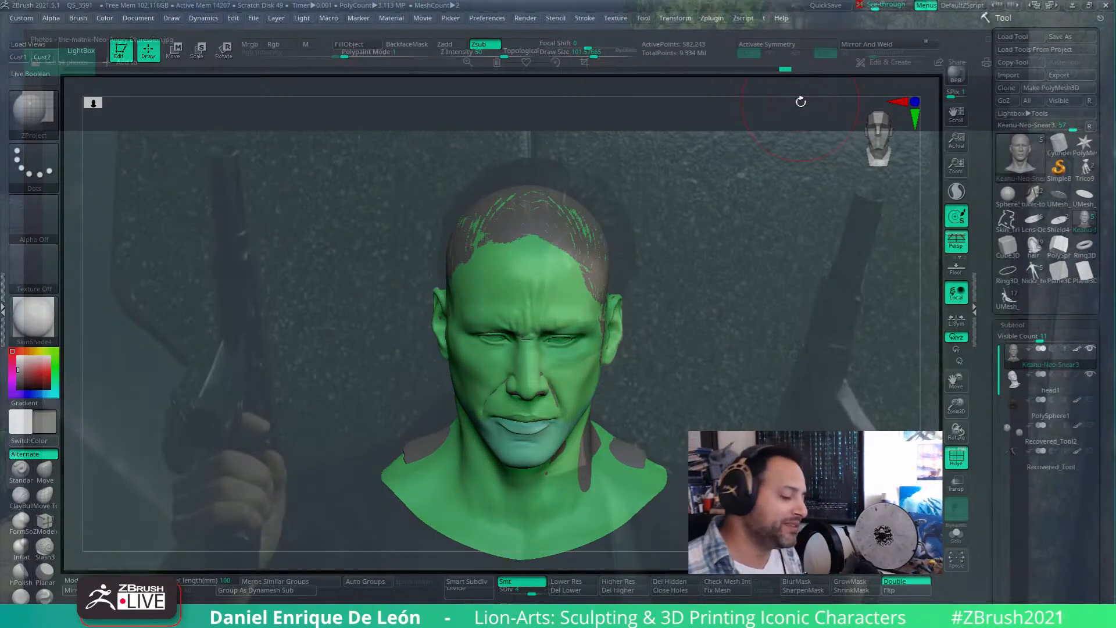
left_click_drag(874, 7, 915, 7)
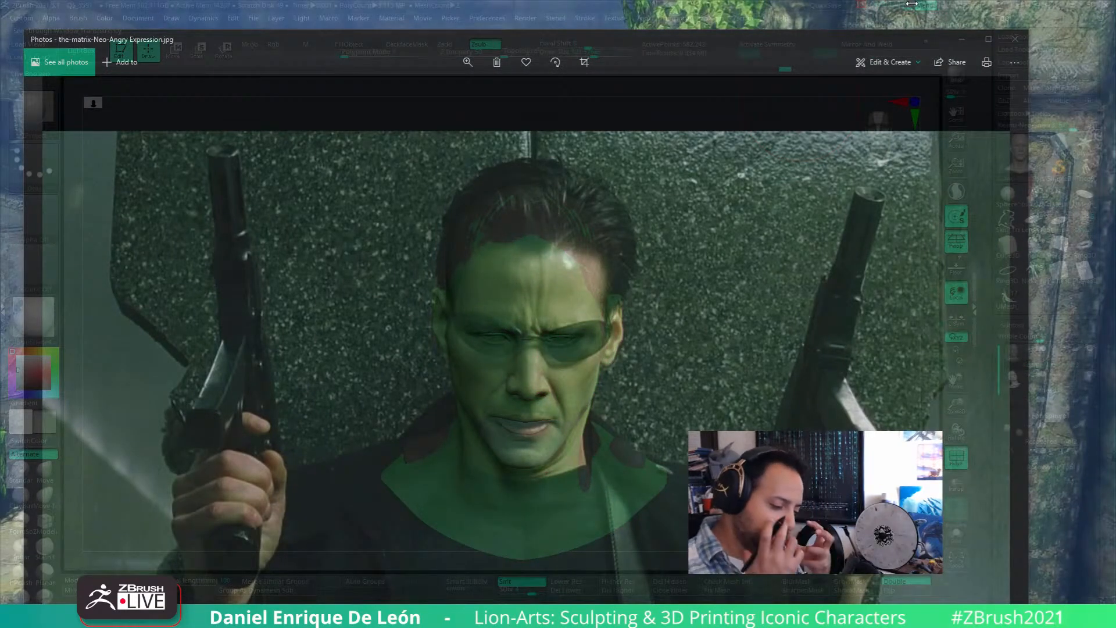
left_click_drag(912, 4, 860, 17)
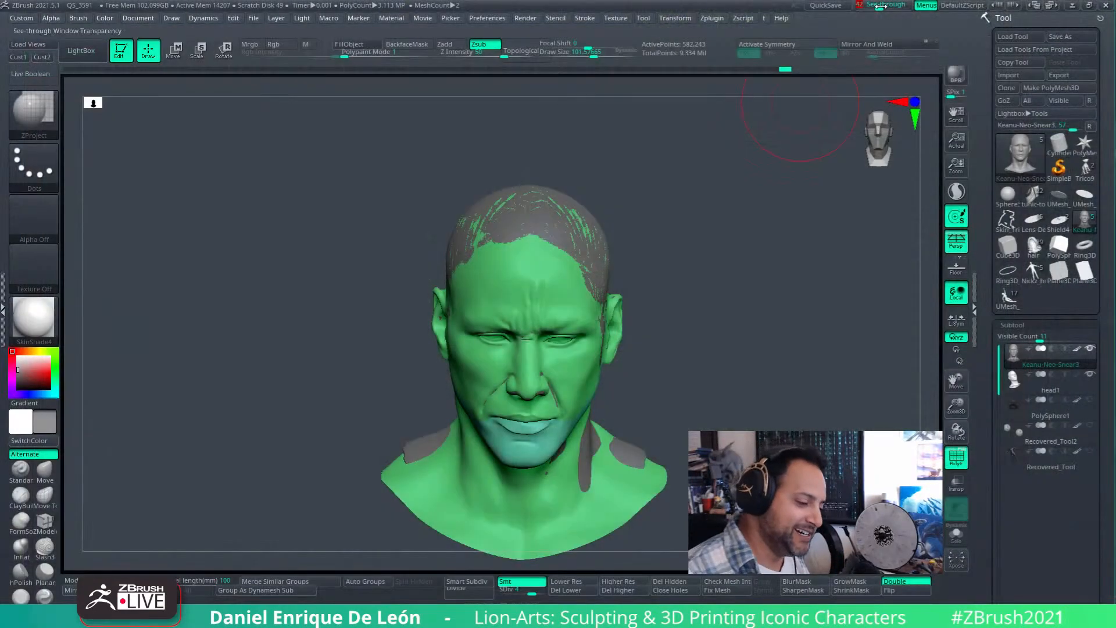
left_click_drag(880, 7, 856, 6)
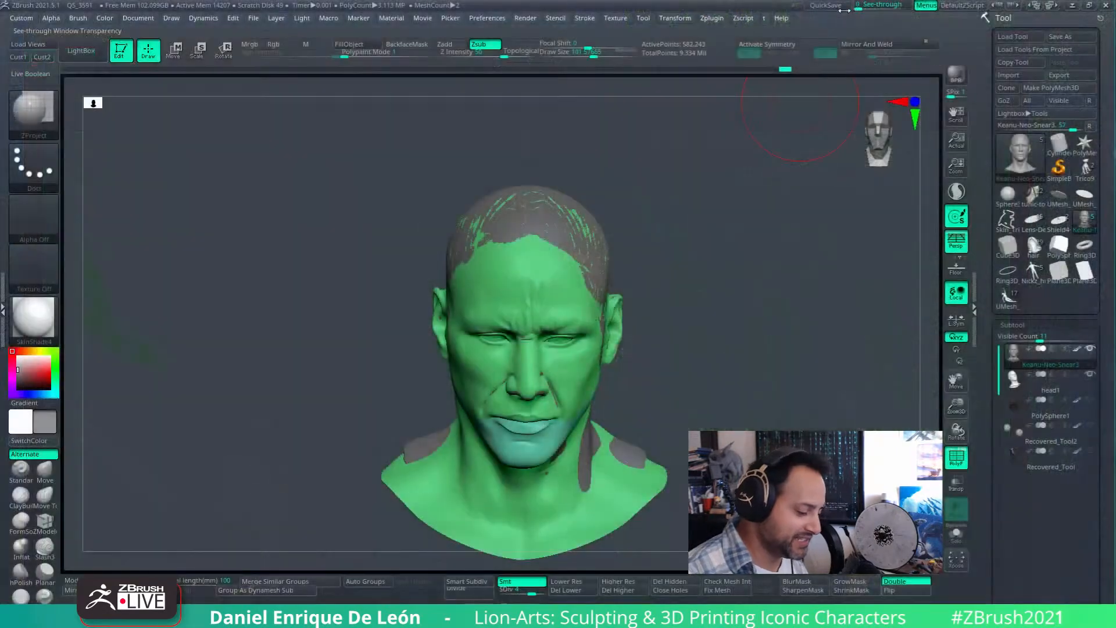
- Restore the saved Cust2 view and check the sculpt over the angry-expression photo with See-through, ending at 0
mouse_move(842, 401)
left_mouse_down()
mouse_move(782, 331)
mouse_move(826, 354)
left_mouse_up()
left_click_drag(829, 393, 843, 405)
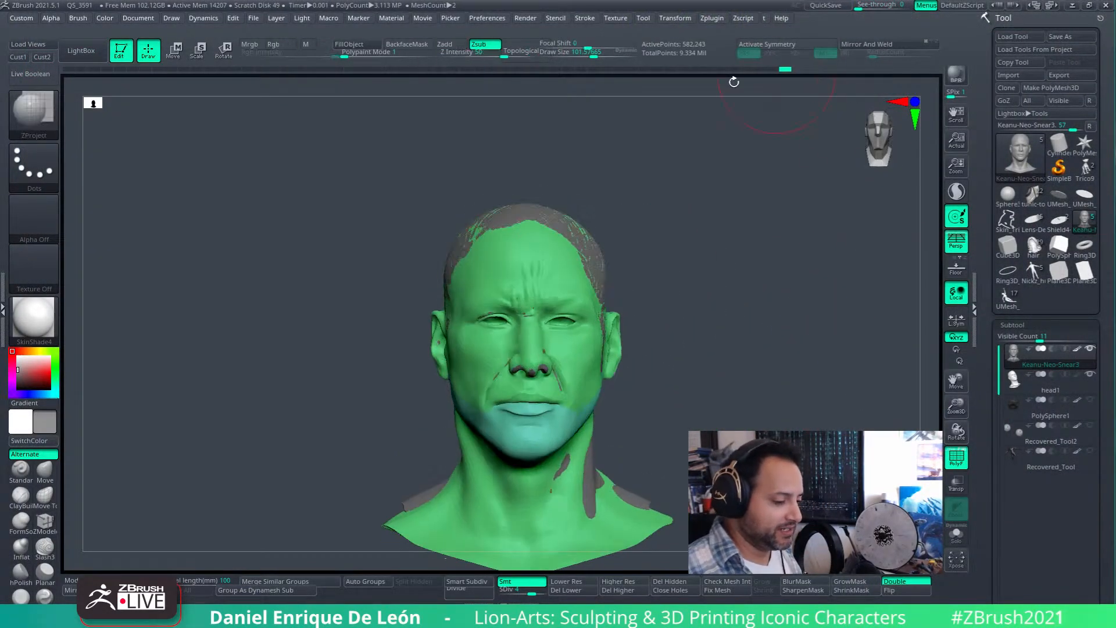
left_click_drag(366, 79, 373, 85)
left_click_drag(862, 8, 904, 7)
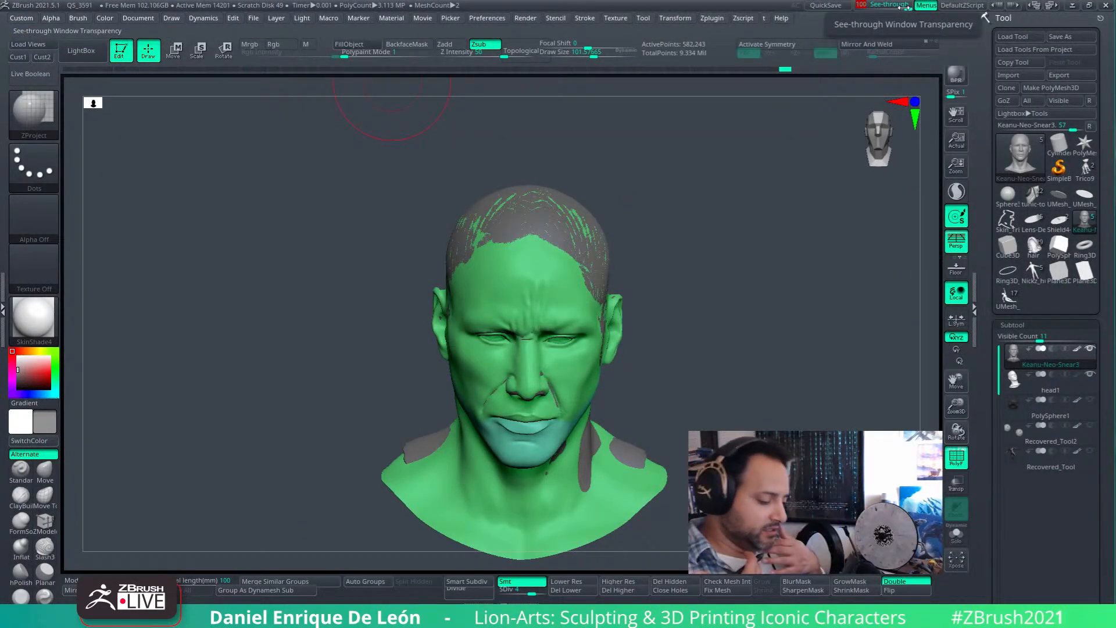
left_click_drag(712, 301, 770, 308)
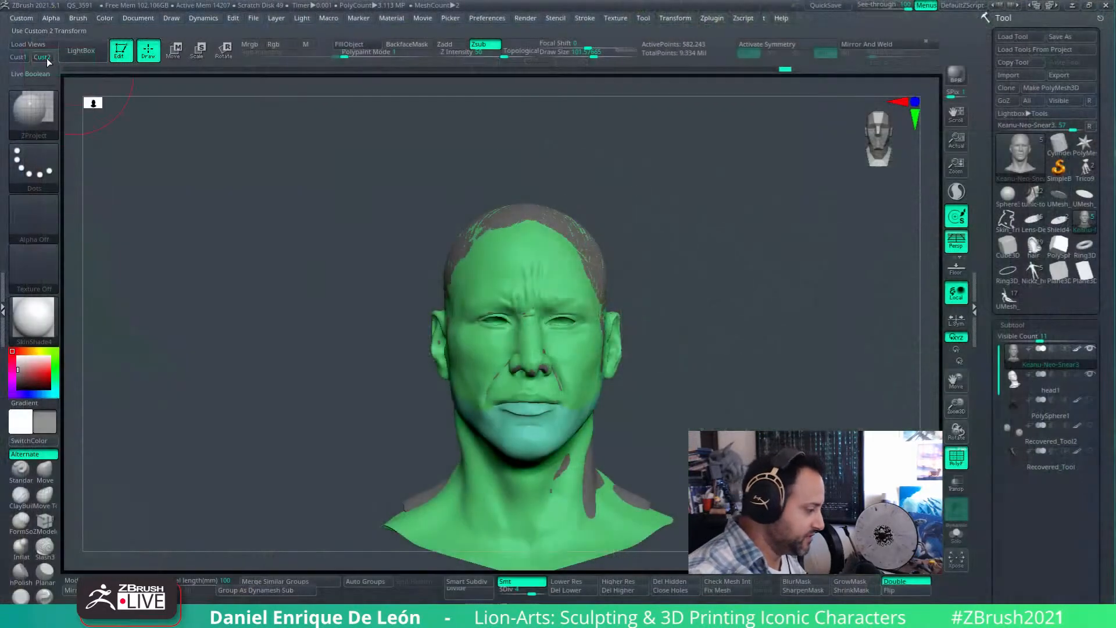
left_click(42, 57)
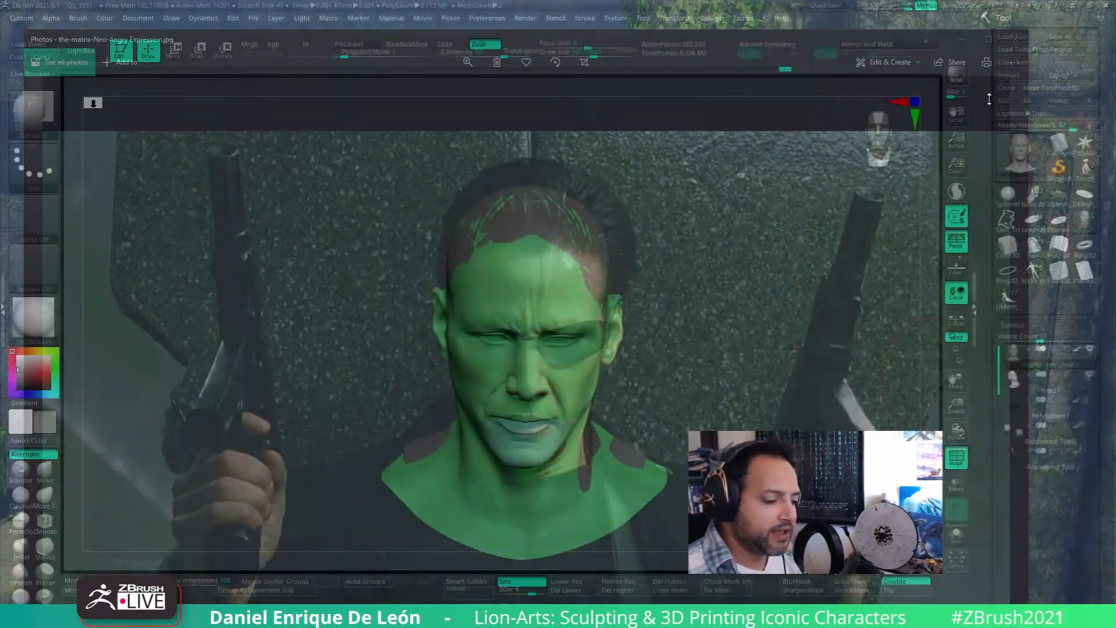
left_click_drag(879, 6, 859, 6)
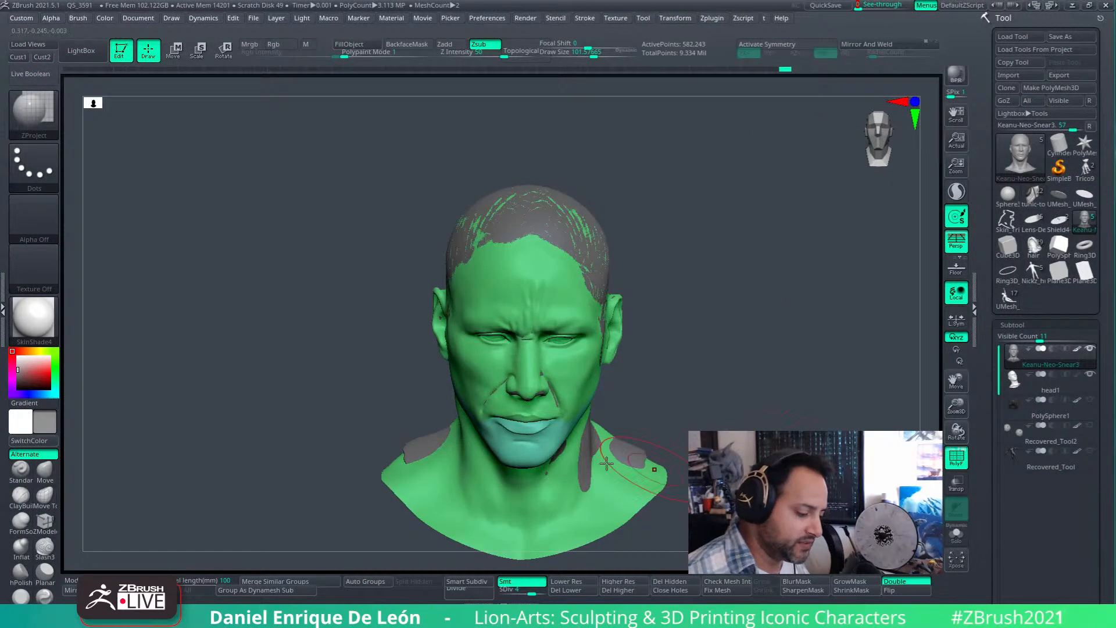
- Isolate the head1 subtool and examine it from the front and three-quarter angles
left_click_drag(655, 468, 770, 450)
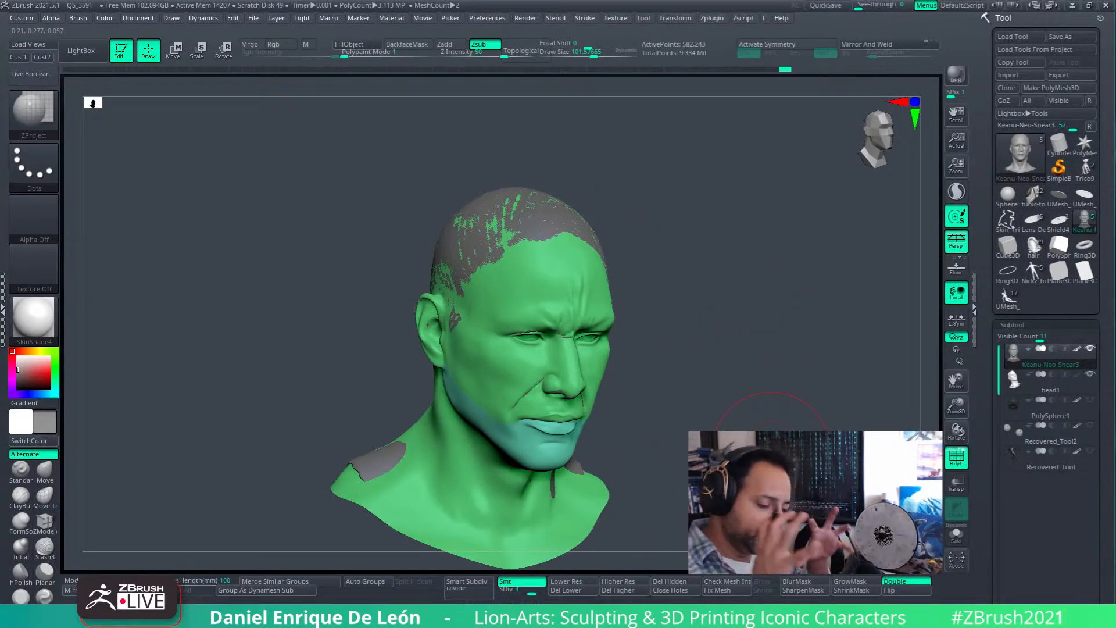
key("alt+Down")
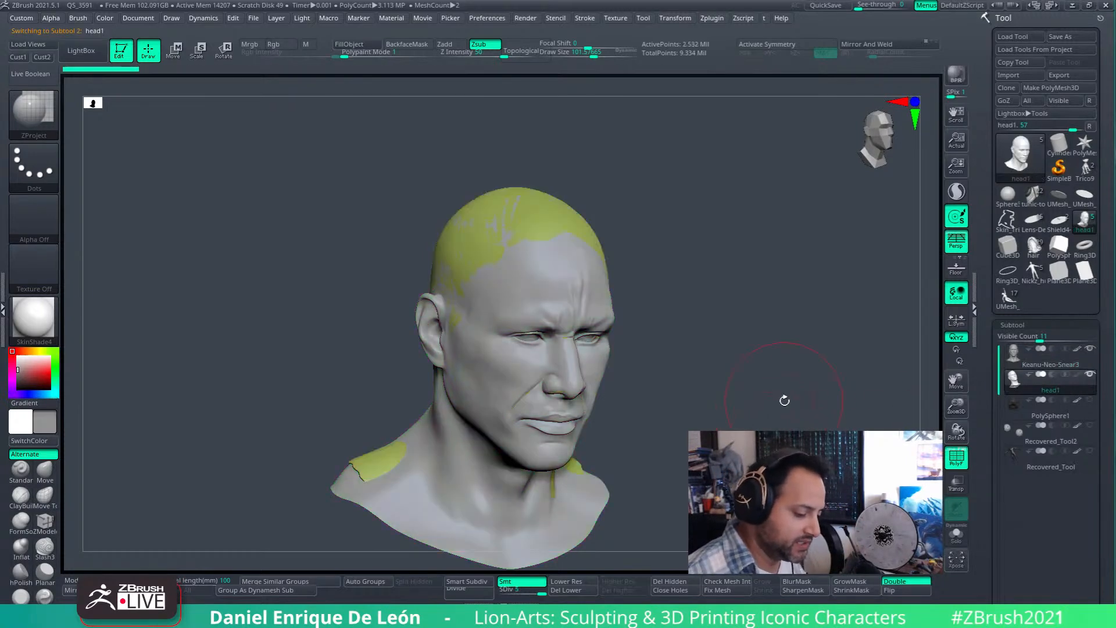
left_click(956, 533)
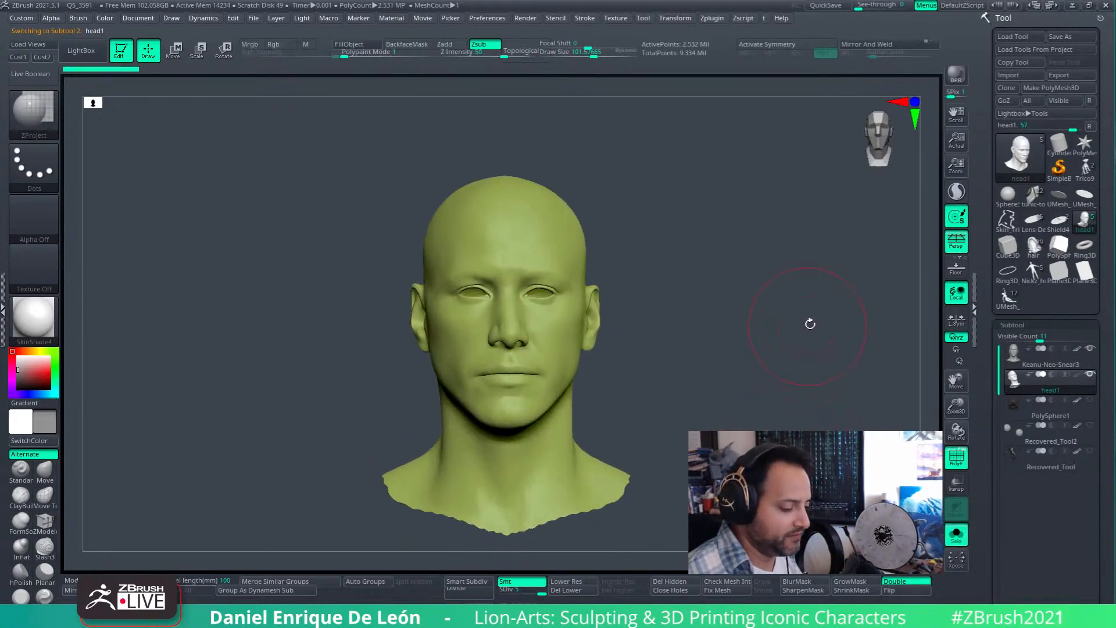
left_click_drag(784, 411, 787, 324)
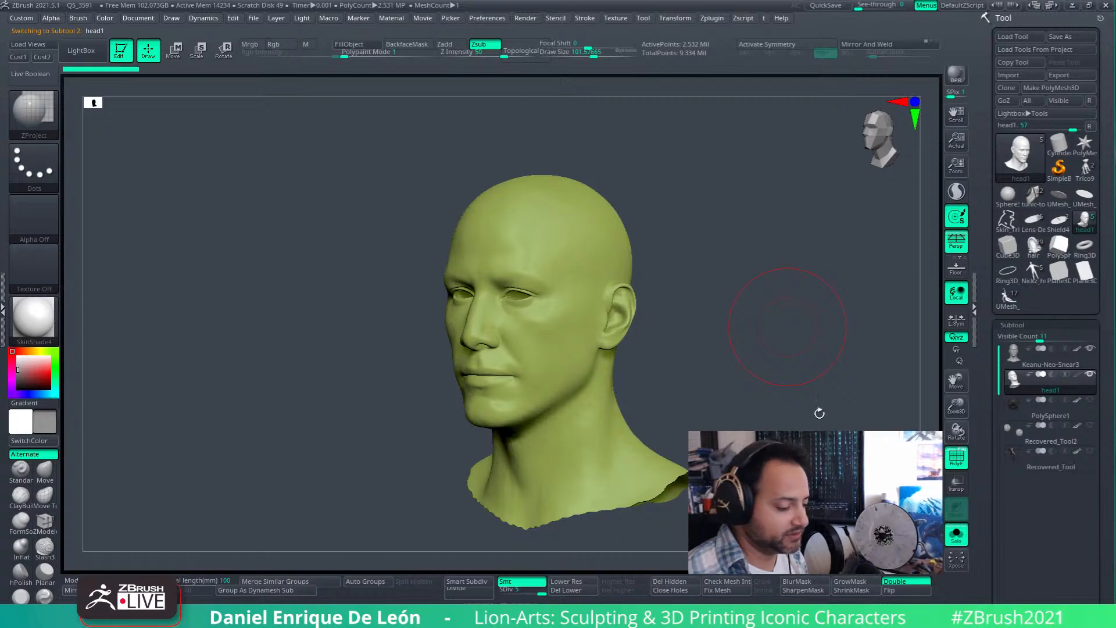
left_click_drag(759, 362, 780, 347)
- Check the Nickz_humanMaleAverage tool, switch to the hair tool, show the whole character and examine the long-haired face up close
left_click(1033, 272)
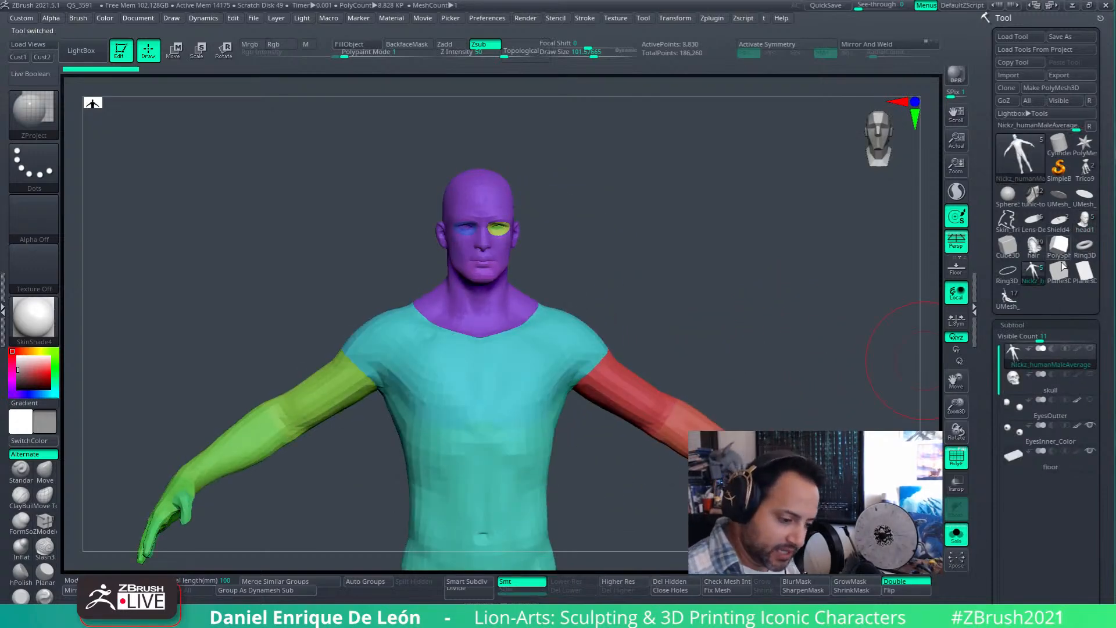
mouse_move(1063, 257)
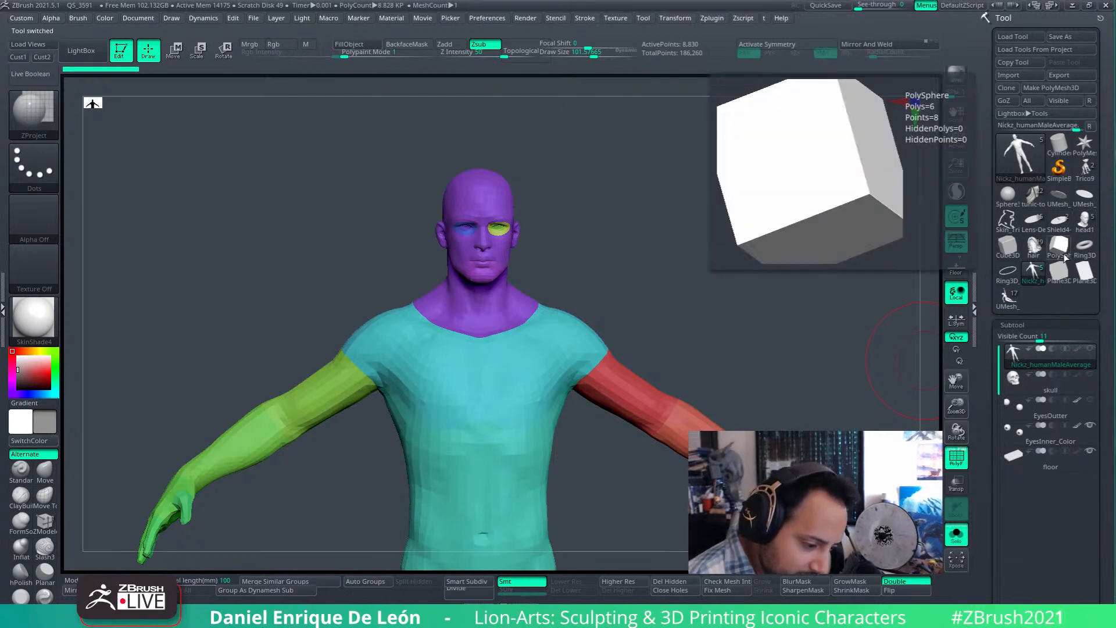
left_click(1033, 247)
left_click(953, 531)
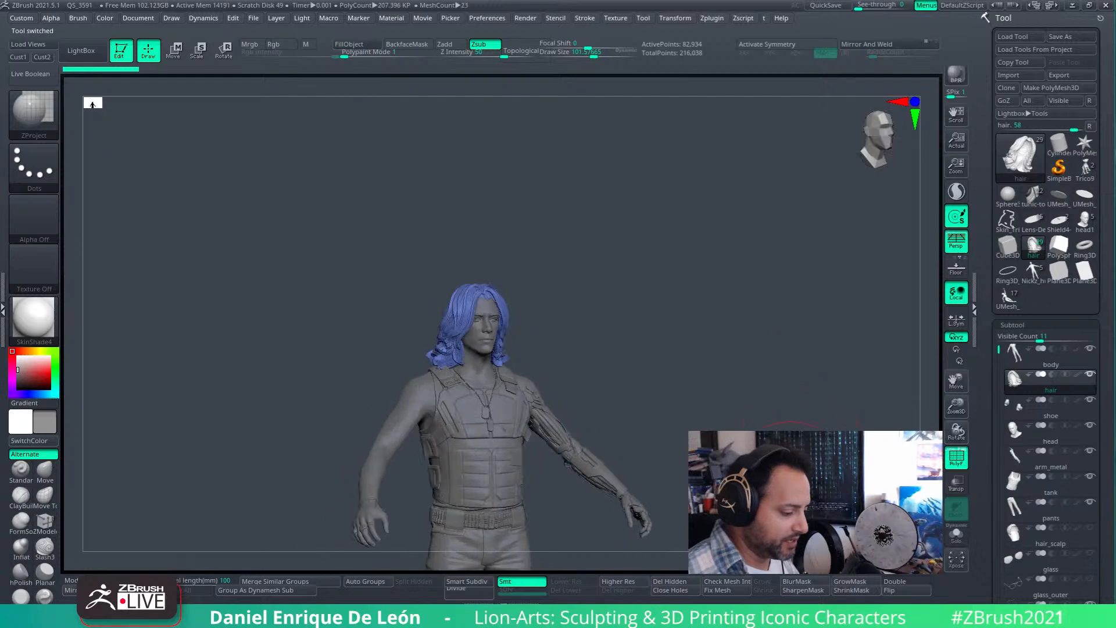
left_click_drag(790, 480, 774, 355, "alt")
left_click_drag(774, 355, 791, 474)
left_click_drag(791, 474, 814, 581, "alt")
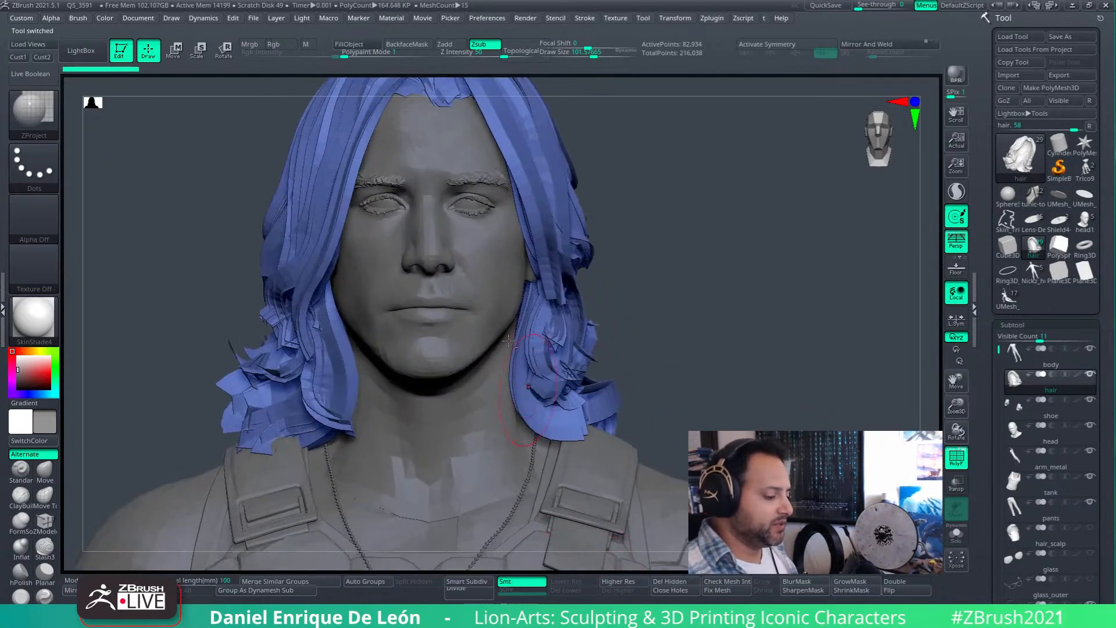
left_click_drag(508, 260, 621, 347, "alt")
right_click_drag(621, 347, 669, 400)
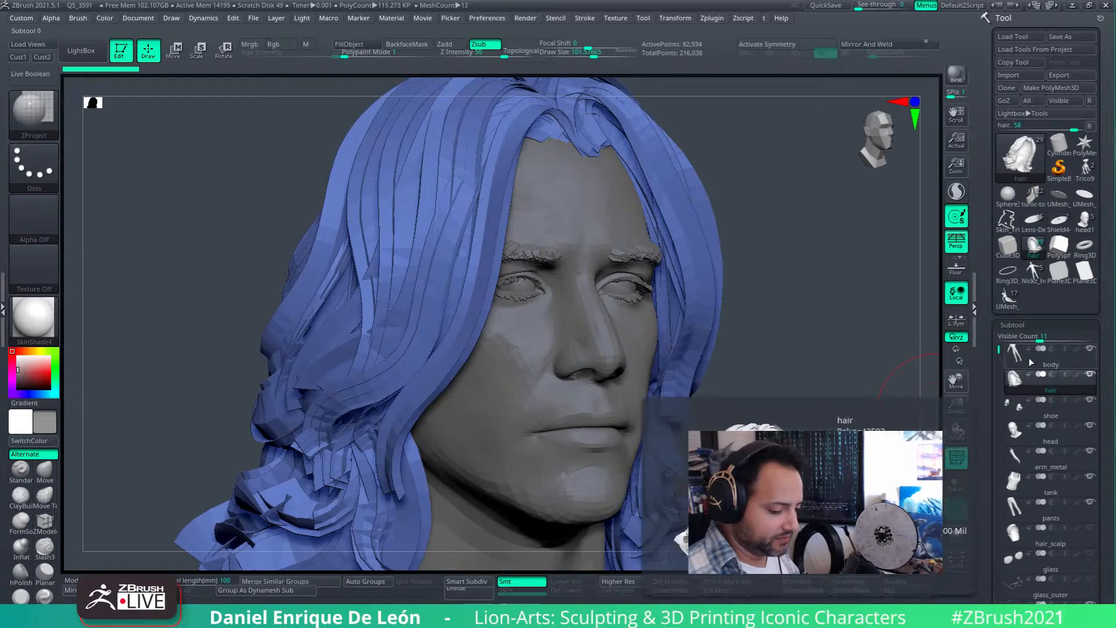
- Isolate the long-haired character's head subtool and examine it from the front and three-quarter angles
left_click(1016, 437)
left_click(955, 535)
mouse_move(905, 450)
right_mouse_down()
mouse_move(831, 444)
mouse_move(810, 399)
mouse_move(794, 404)
mouse_move(797, 391)
mouse_move(809, 399)
right_mouse_up()
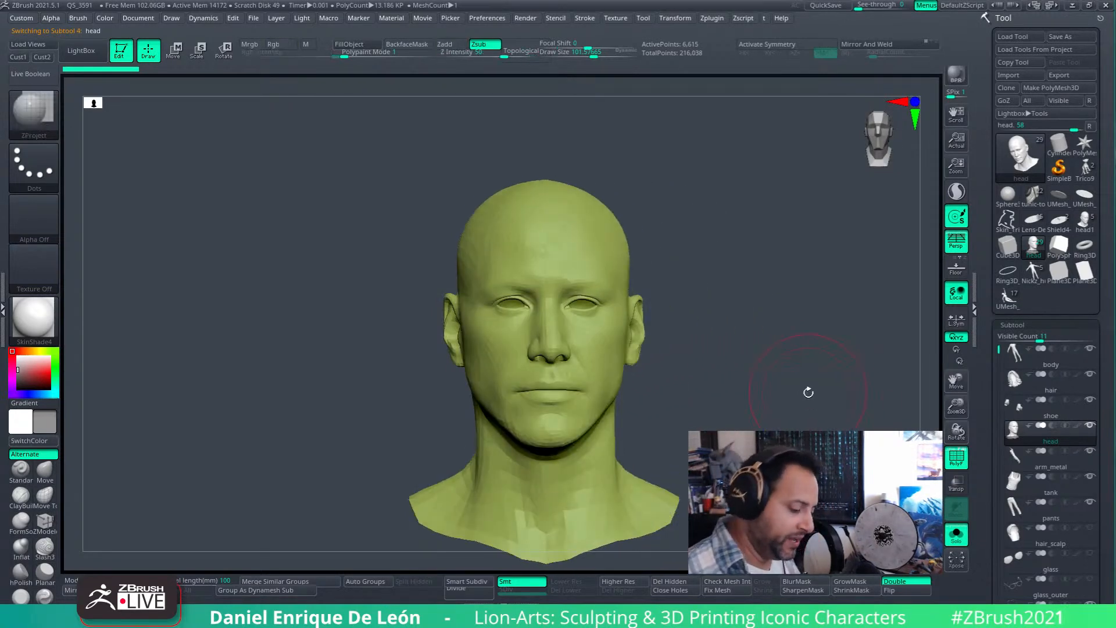
right_click_drag(740, 371, 775, 376)
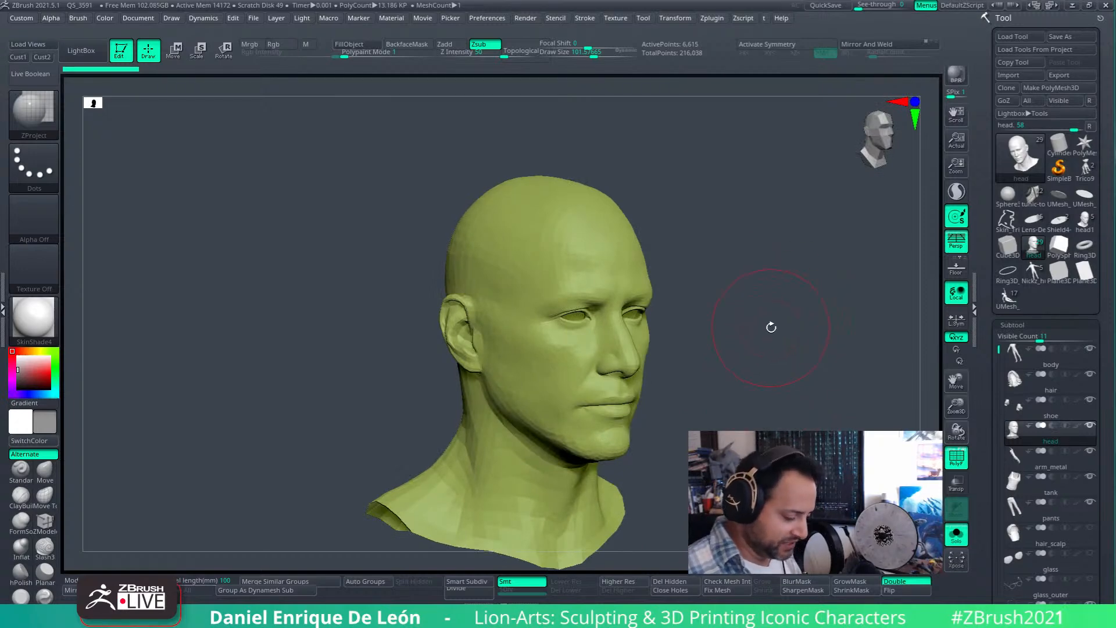
right_click_drag(779, 334, 763, 342)
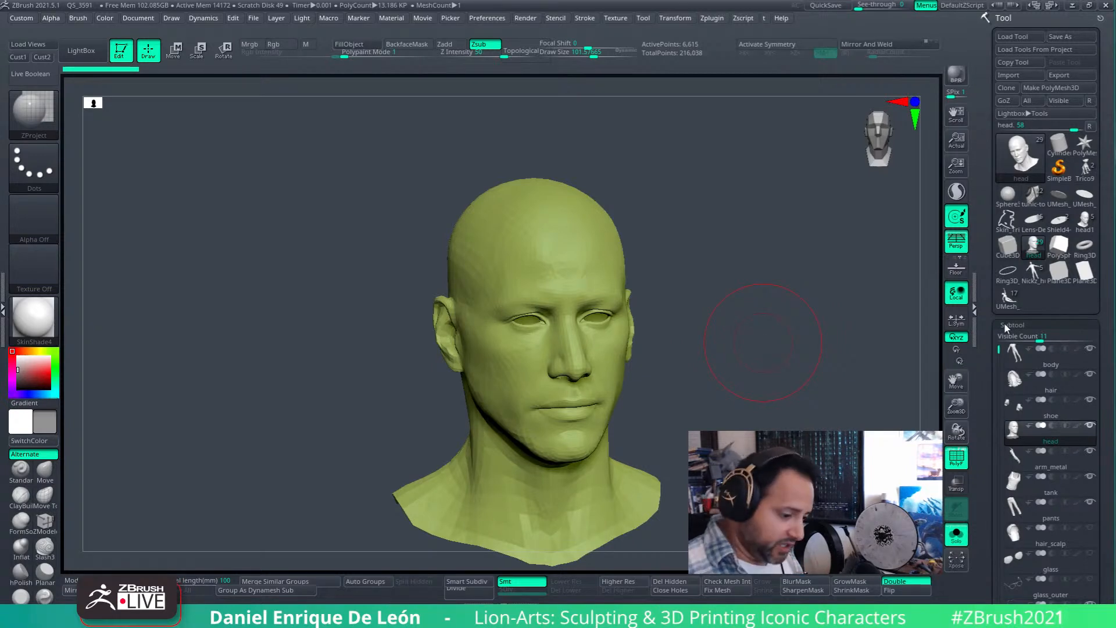
- Return to the head1 tool, frame the head and make Keanu-Neo-Snear3 the active subtool
left_click(1083, 221)
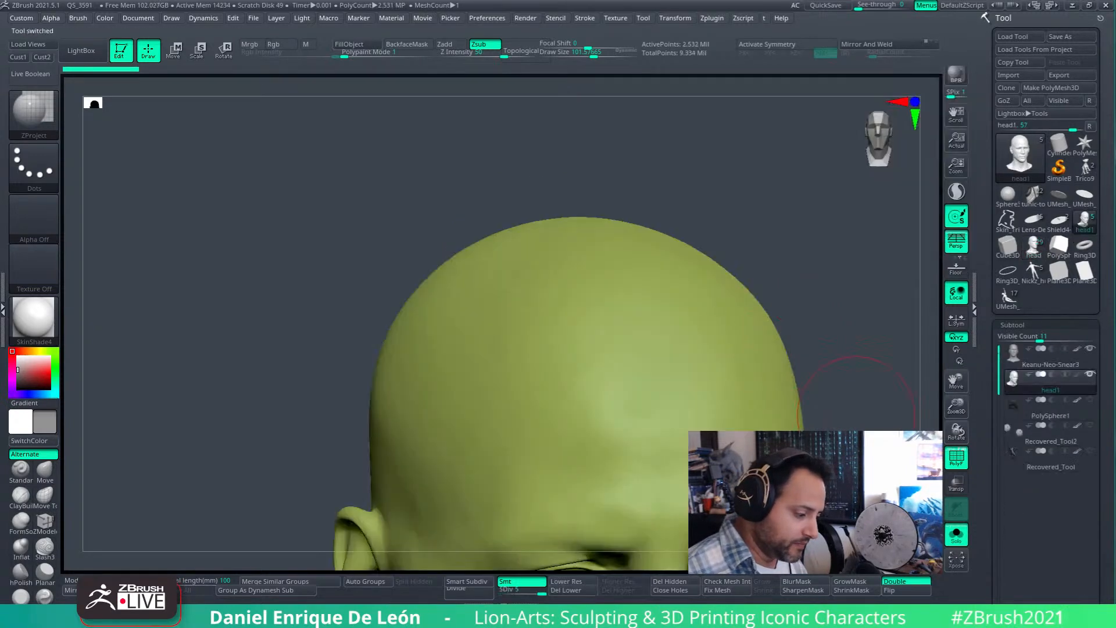
left_click_drag(869, 445, 813, 329, "alt")
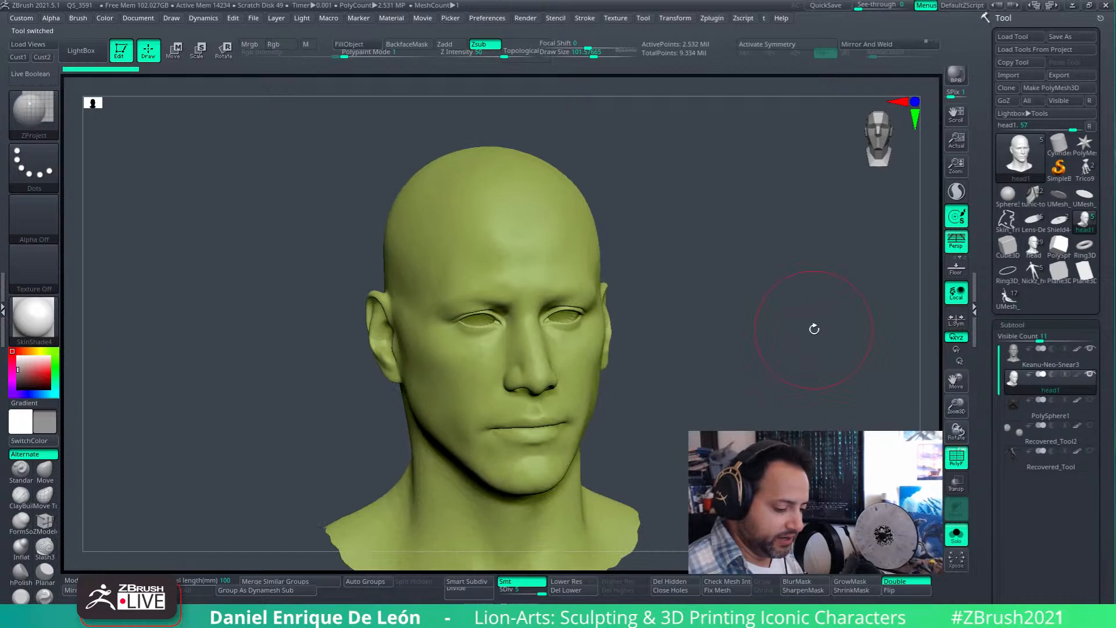
key("alt+Up")
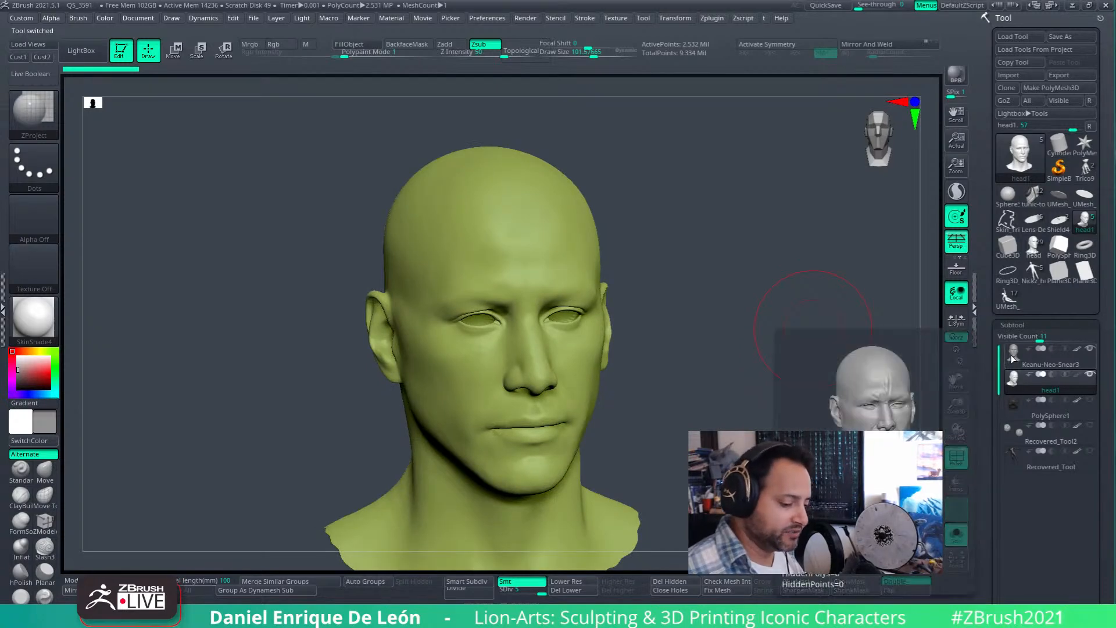
- Examine the isolated Neo head's brow, eyes and jaw from three-quarter and right profile views
left_click_drag(810, 405, 772, 297)
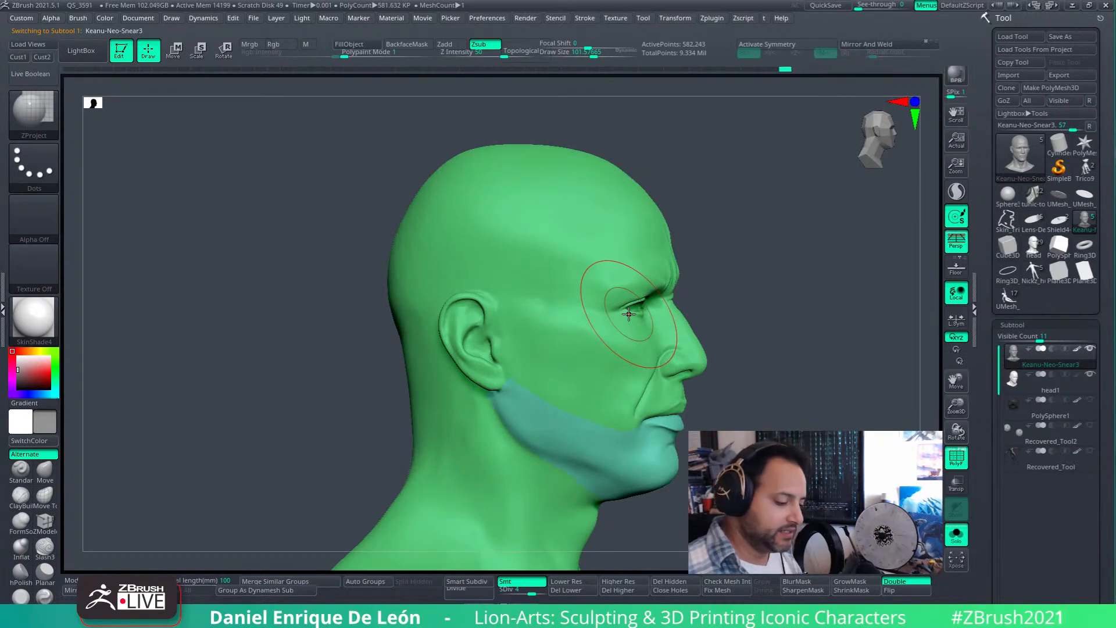
left_click_drag(797, 373, 628, 324)
left_click_drag(722, 324, 611, 277)
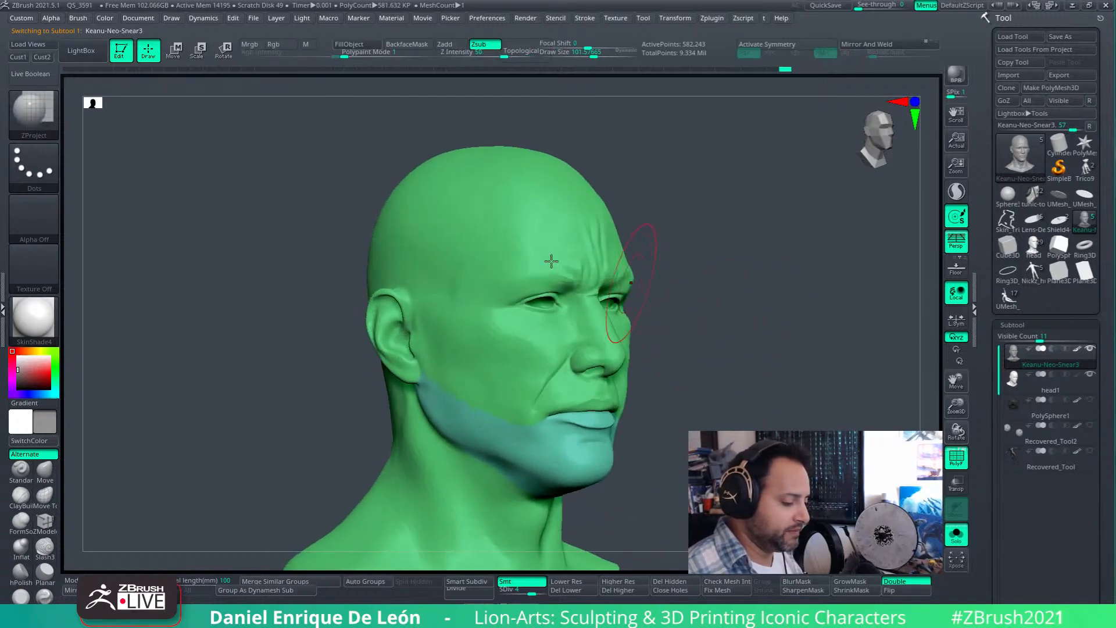
left_click_drag(772, 359, 779, 369)
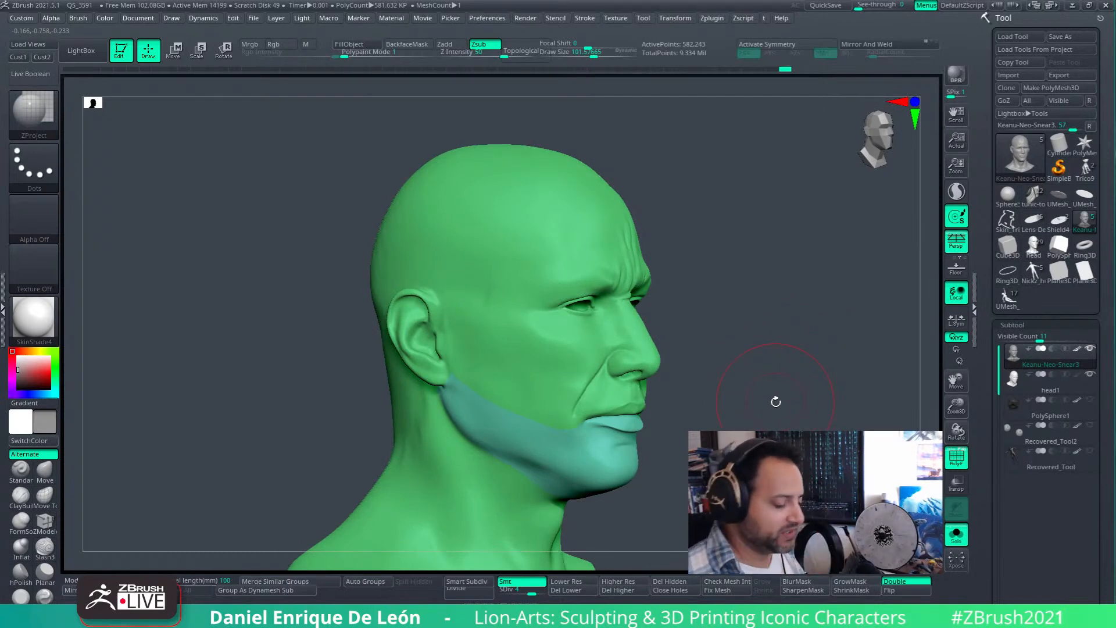
left_click_drag(727, 309, 782, 316)
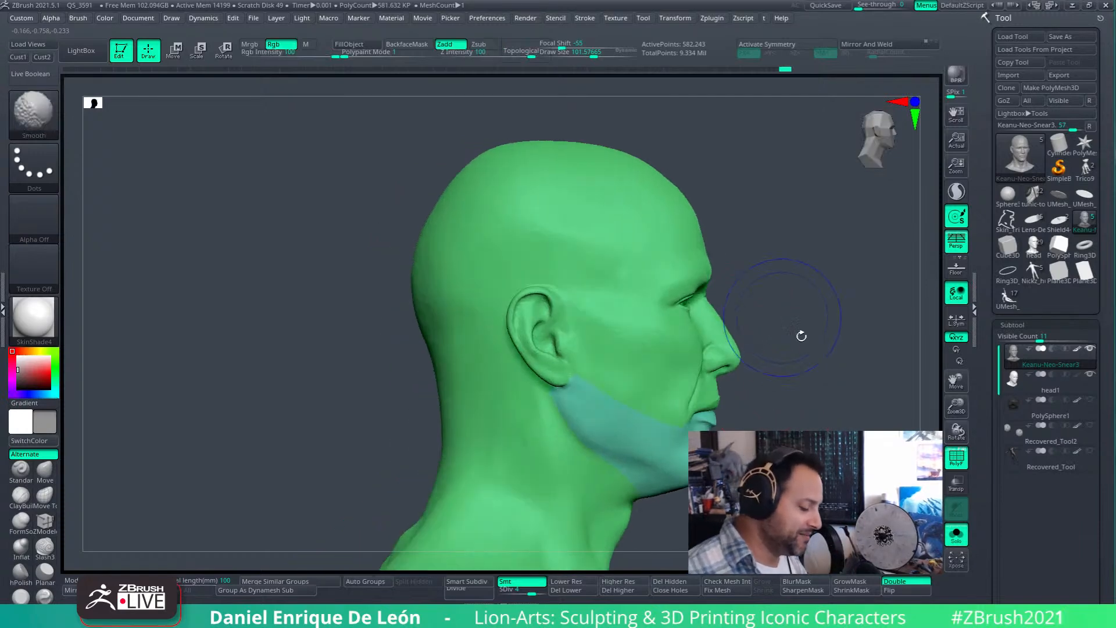
- Turn off Solo to show head1 with the Neo head and check their overlap from the right side to the nape
left_click(956, 534)
left_click_drag(792, 391, 755, 424)
right_click_drag(748, 444, 718, 341, "alt")
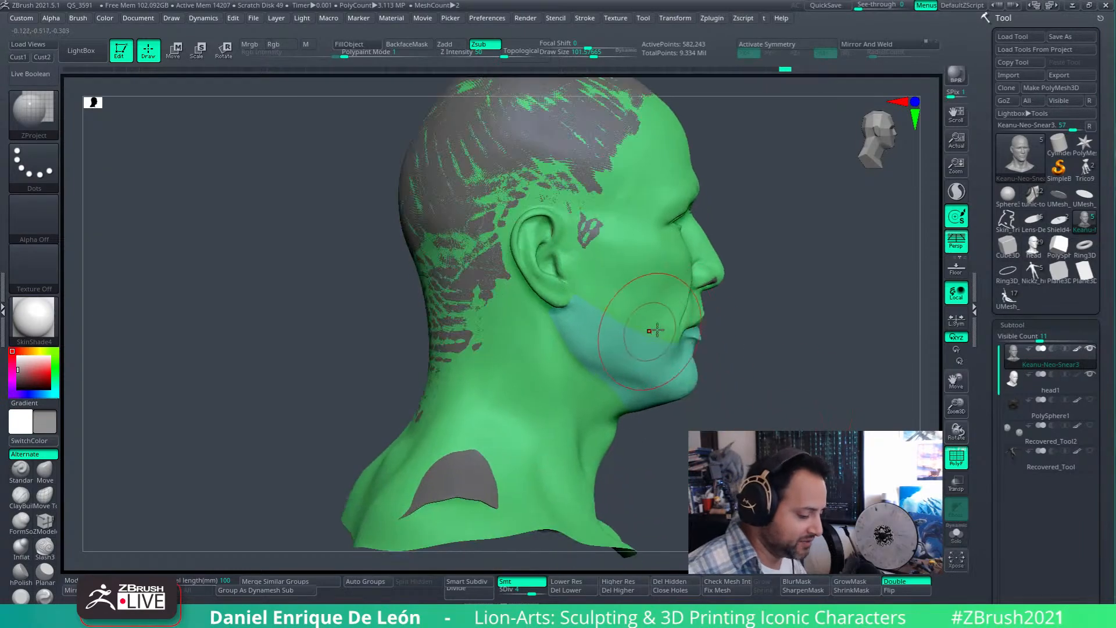
right_click_drag(648, 331, 630, 357)
right_click_drag(525, 360, 510, 399, "ctrl")
mouse_move(511, 399)
left_mouse_down("shift")
mouse_move(537, 329)
mouse_move(448, 428)
mouse_move(552, 324)
left_mouse_up("shift")
mouse_move(512, 348)
right_mouse_down()
mouse_move(581, 347)
mouse_move(566, 374)
mouse_move(540, 379)
mouse_move(564, 411)
mouse_move(610, 381)
mouse_move(625, 316)
mouse_move(592, 387)
right_mouse_up()
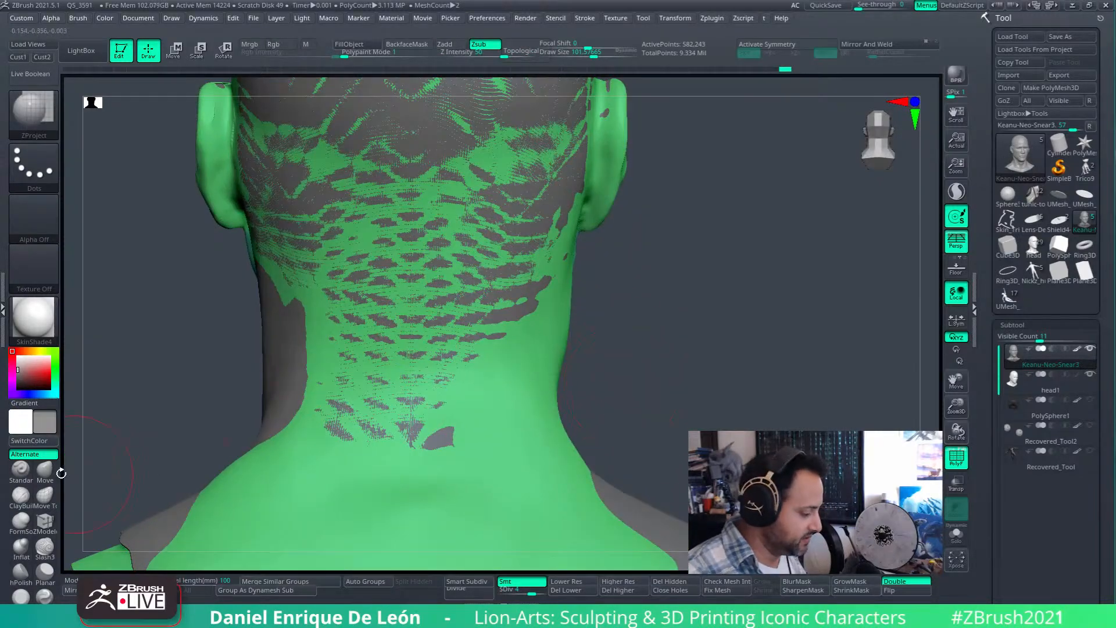
- Switch to the Move brush with a draw size of about 116 and adjust the right side of the neck from behind
key("b")
key("m")
key("v")
key("bracketright")
key("bracketright")
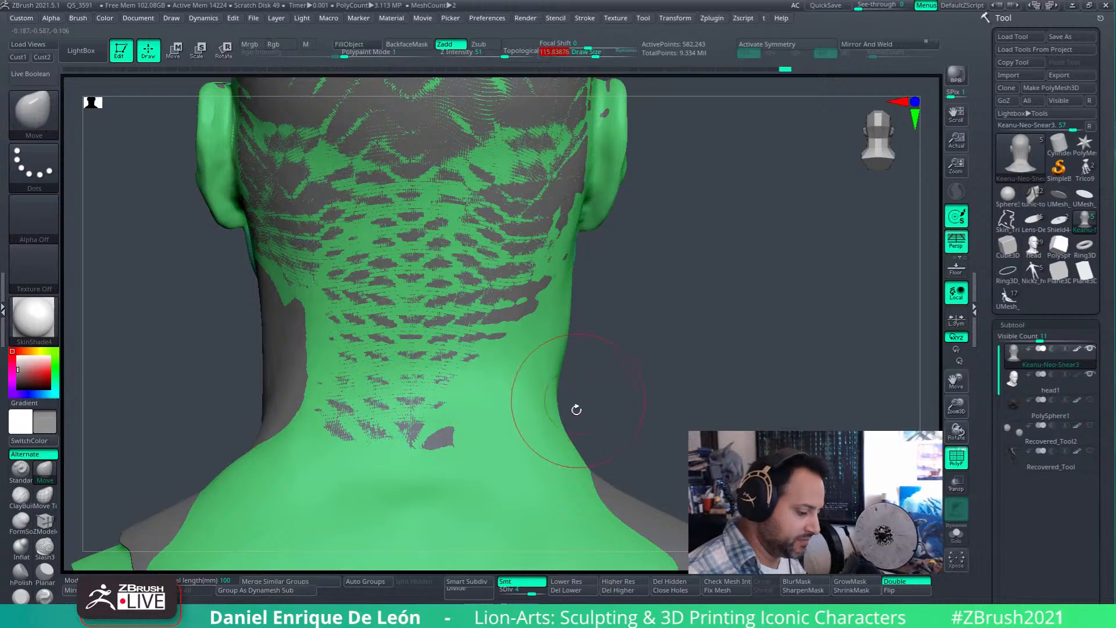
mouse_move(568, 407)
right_mouse_down()
mouse_move(581, 423)
mouse_move(573, 406)
mouse_move(565, 427)
mouse_move(599, 437)
mouse_move(560, 390)
mouse_move(605, 385)
mouse_move(605, 433)
right_mouse_up()
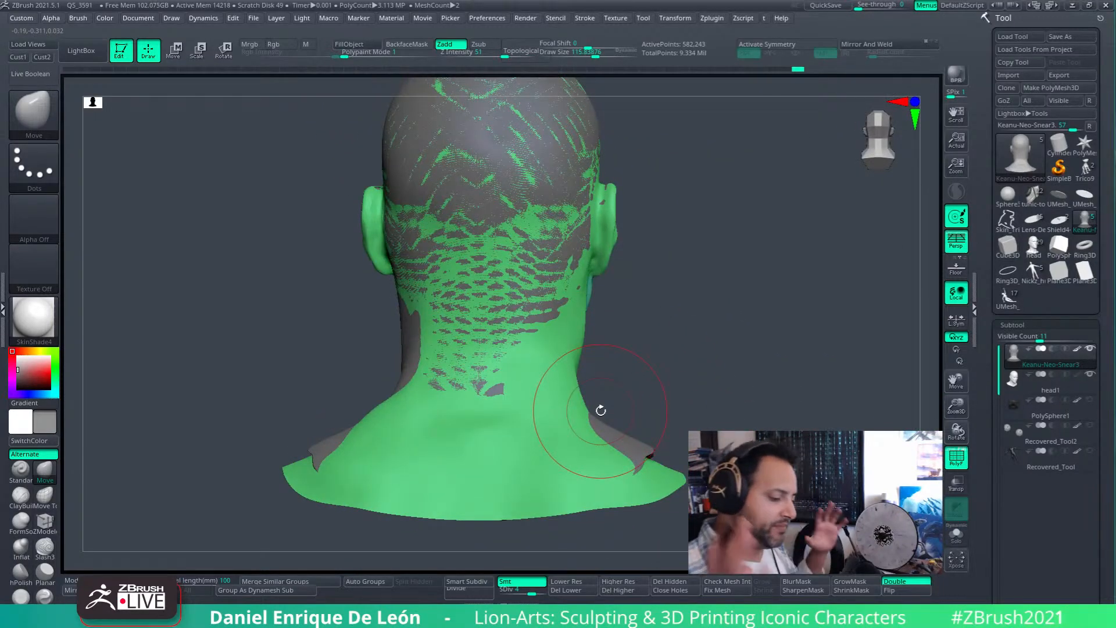
- Examine how head1 and the Neo head overlap around the nape, neck, jaw, ears and scalp
right_click_drag(615, 427, 660, 354)
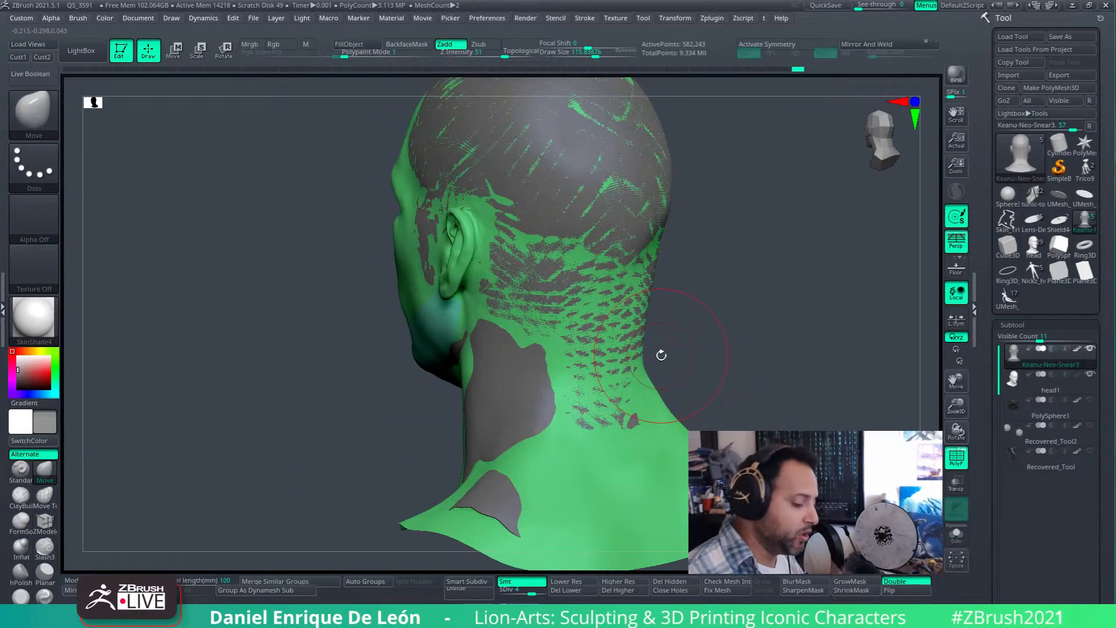
mouse_move(667, 439)
right_mouse_down("shift")
mouse_move(652, 459)
mouse_move(609, 463)
mouse_move(662, 443)
right_mouse_up("shift")
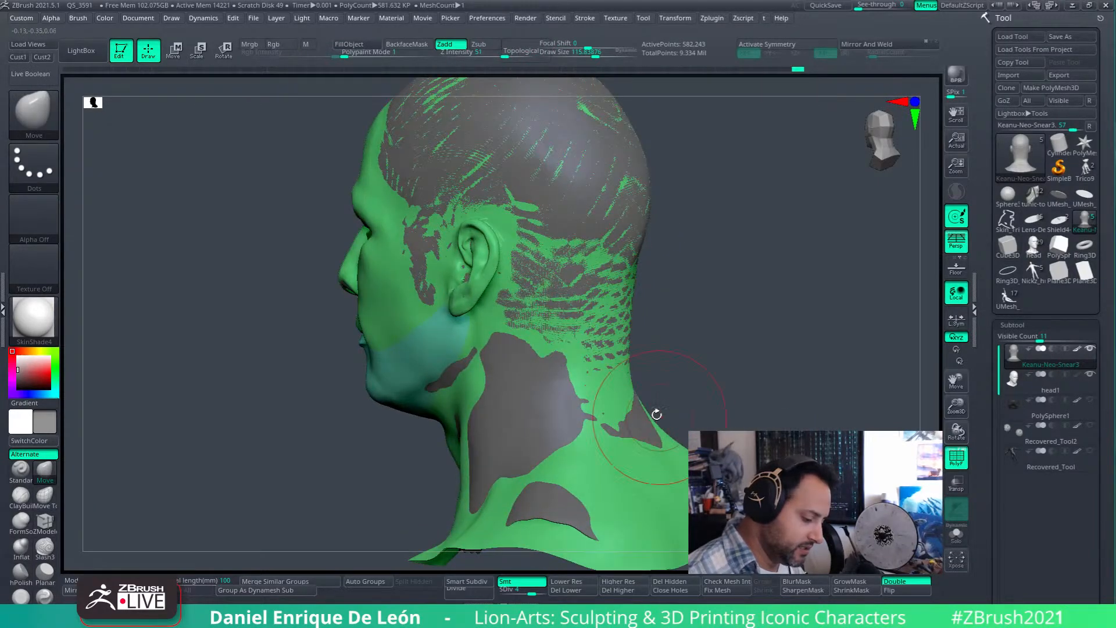
right_click_drag(626, 394, 685, 408)
mouse_move(684, 483)
right_mouse_down()
mouse_move(706, 462)
mouse_move(621, 442)
right_mouse_up()
mouse_move(807, 430)
right_mouse_down()
mouse_move(799, 446)
mouse_move(757, 448)
mouse_move(654, 401)
right_mouse_up()
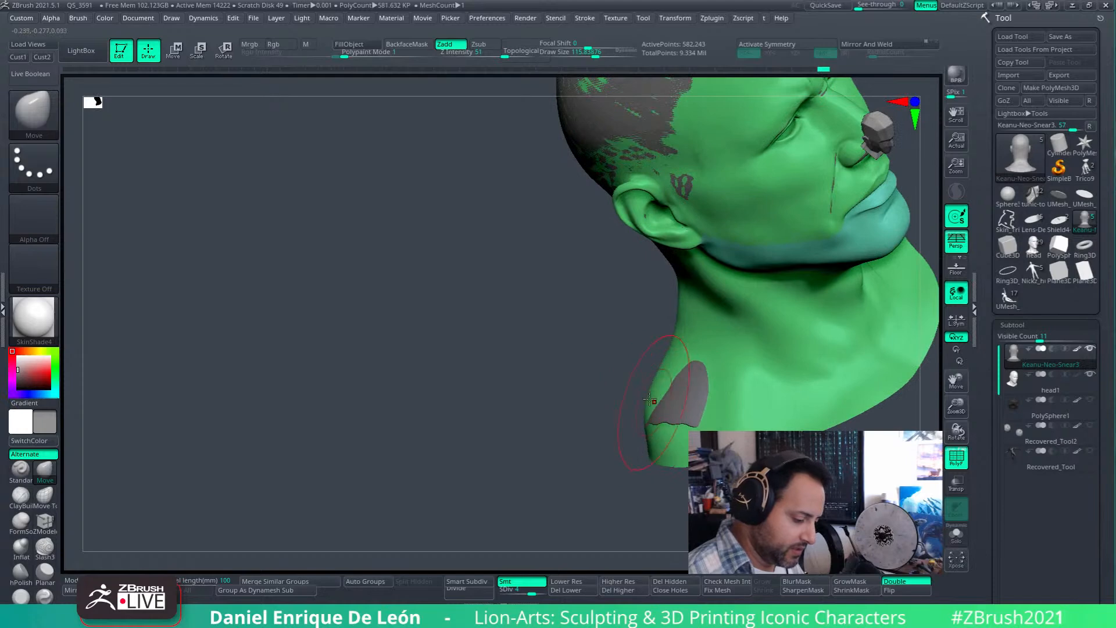
mouse_move(665, 459)
right_mouse_down()
mouse_move(647, 390)
mouse_move(643, 444)
mouse_move(747, 358)
mouse_move(726, 400)
mouse_move(682, 403)
mouse_move(717, 420)
mouse_move(704, 405)
mouse_move(566, 407)
right_mouse_up()
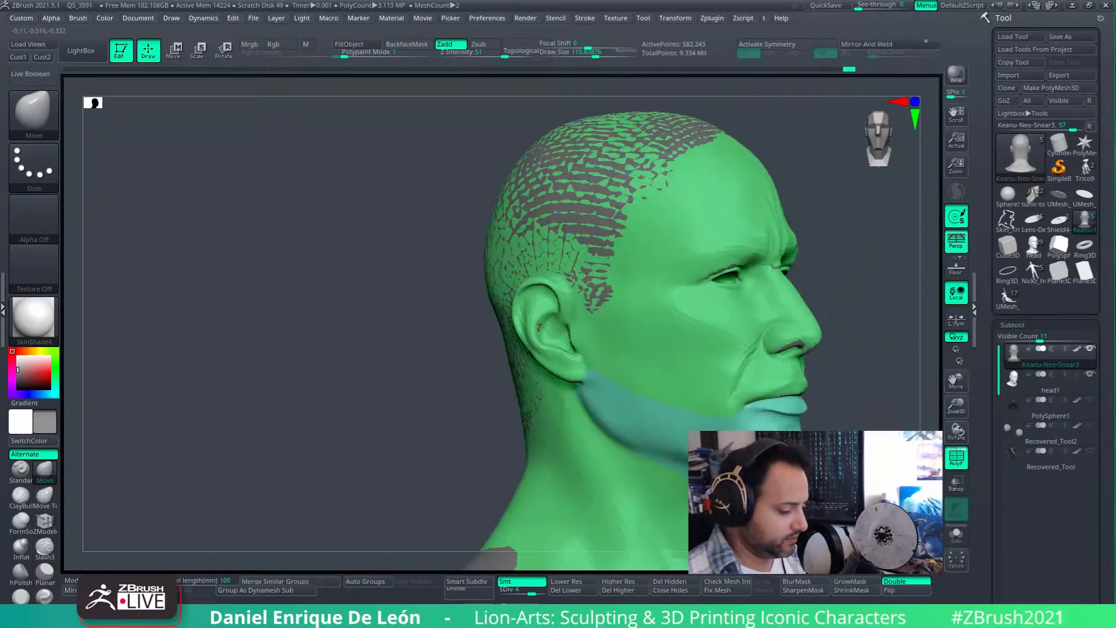
right_click_drag(853, 276, 876, 274)
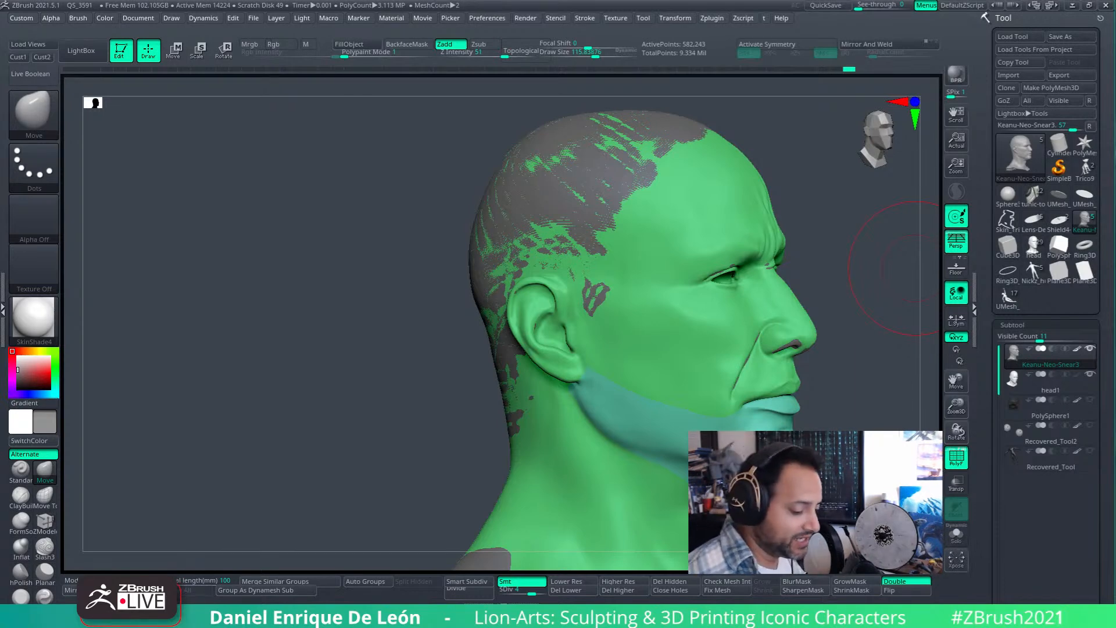
mouse_move(870, 429)
left_mouse_down()
mouse_move(836, 406)
mouse_move(847, 386)
mouse_move(746, 389)
mouse_move(795, 398)
mouse_move(805, 415)
mouse_move(804, 395)
mouse_move(784, 401)
mouse_move(582, 283)
mouse_move(650, 337)
mouse_move(669, 377)
mouse_move(708, 341)
left_mouse_up()
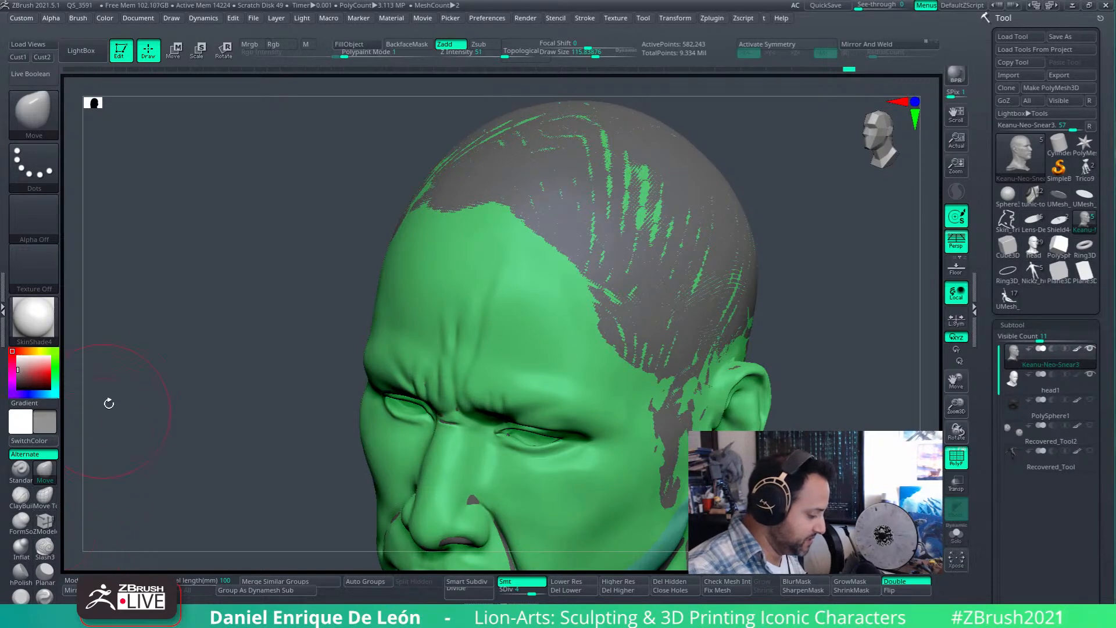
- Switch to the ZProject brush and project the Neo head's right temple and hairline onto head1
key("b")
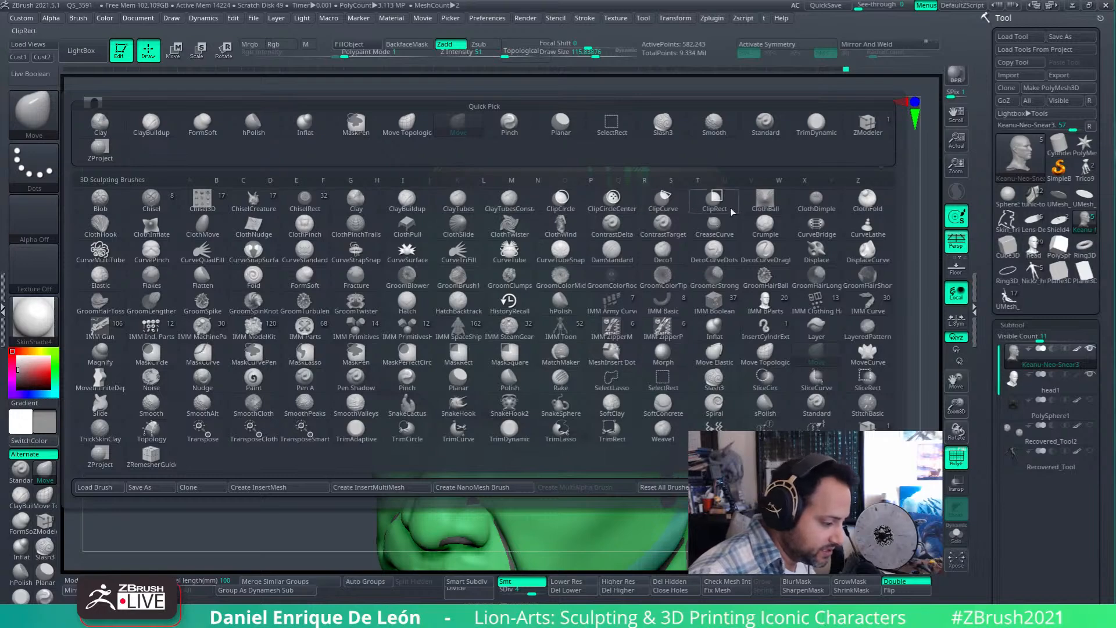
left_click(109, 155)
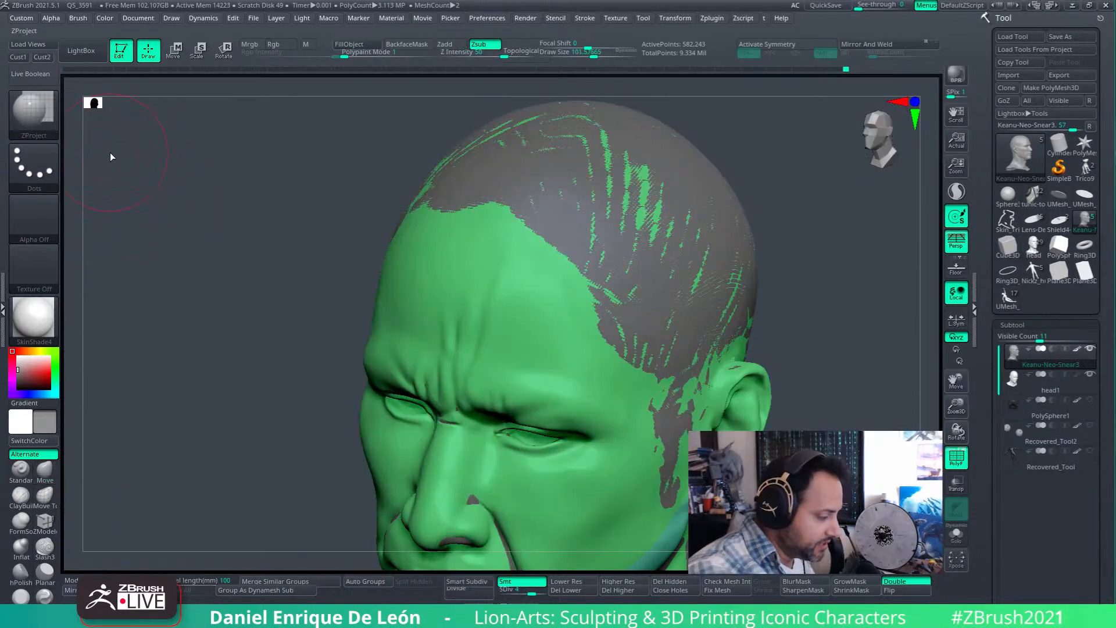
mouse_move(721, 348)
right_mouse_down()
mouse_move(750, 353)
mouse_move(727, 333)
right_mouse_up()
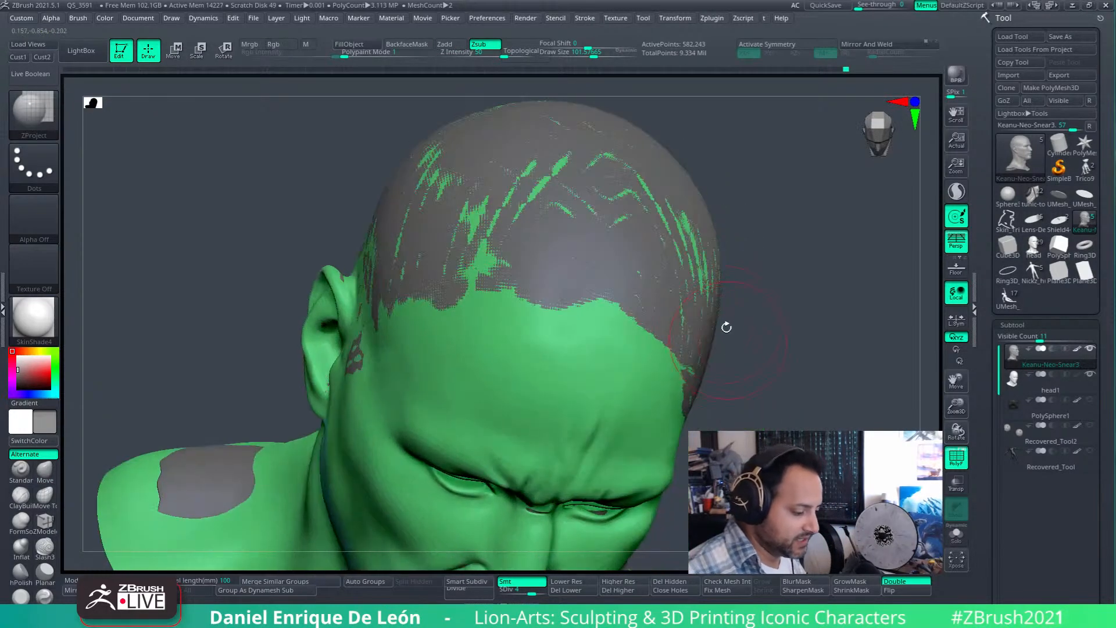
right_click_drag(609, 312, 748, 289)
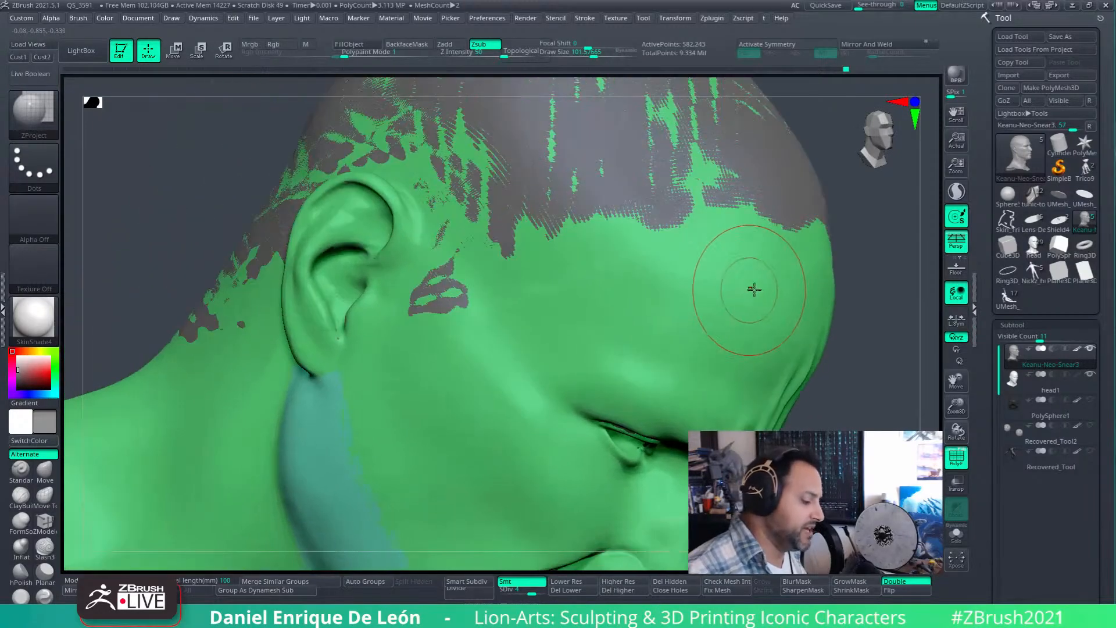
mouse_move(567, 238)
left_mouse_down()
mouse_move(542, 311)
mouse_move(562, 269)
left_mouse_up()
right_click_drag(560, 296, 604, 311)
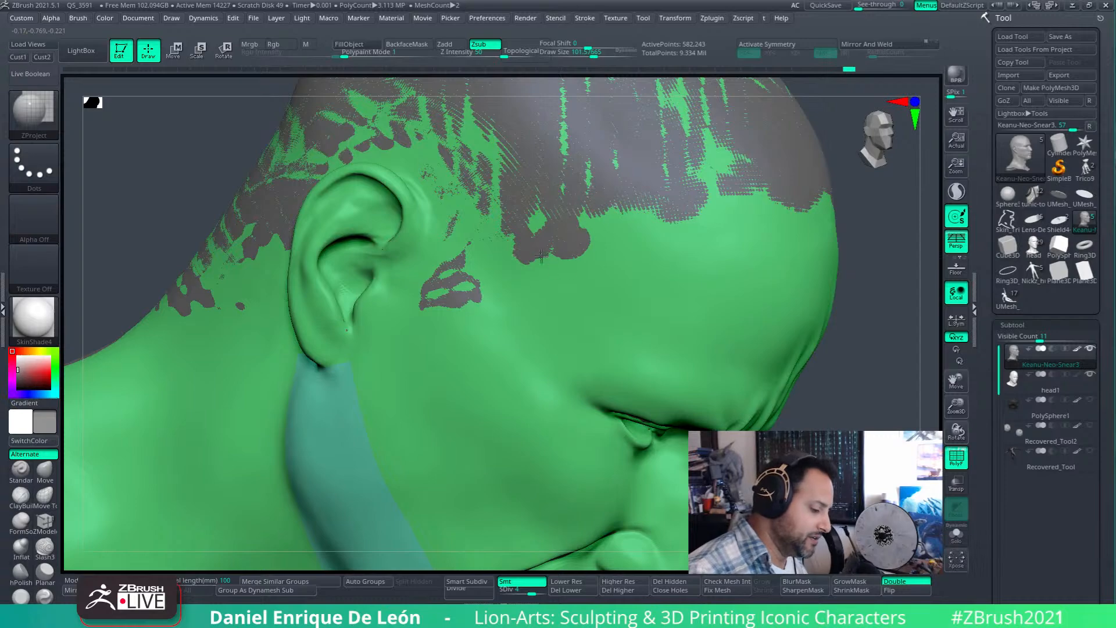
left_click_drag(655, 247, 604, 226)
right_click_drag(730, 248, 668, 276, "alt")
left_click_drag(623, 242, 628, 225)
- Project the back of the neck onto head1 from behind the right ear across the nape
mouse_move(633, 287)
right_mouse_down()
mouse_move(639, 263)
mouse_move(443, 354)
mouse_move(605, 244)
mouse_move(546, 268)
right_mouse_up()
mouse_move(499, 295)
left_mouse_down()
mouse_move(482, 278)
mouse_move(432, 343)
left_mouse_up()
mouse_move(490, 297)
right_mouse_down()
mouse_move(513, 357)
mouse_move(602, 372)
right_mouse_up()
right_click_drag(583, 411, 486, 354)
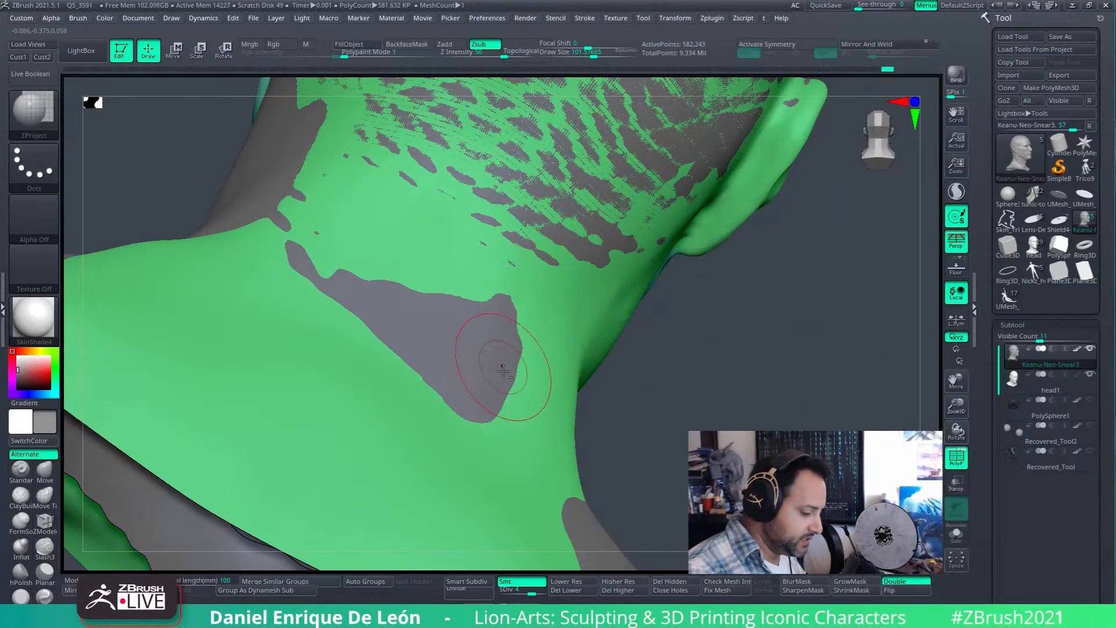
mouse_move(420, 220)
left_mouse_down()
mouse_move(371, 215)
mouse_move(375, 233)
mouse_move(463, 227)
mouse_move(504, 337)
left_mouse_up()
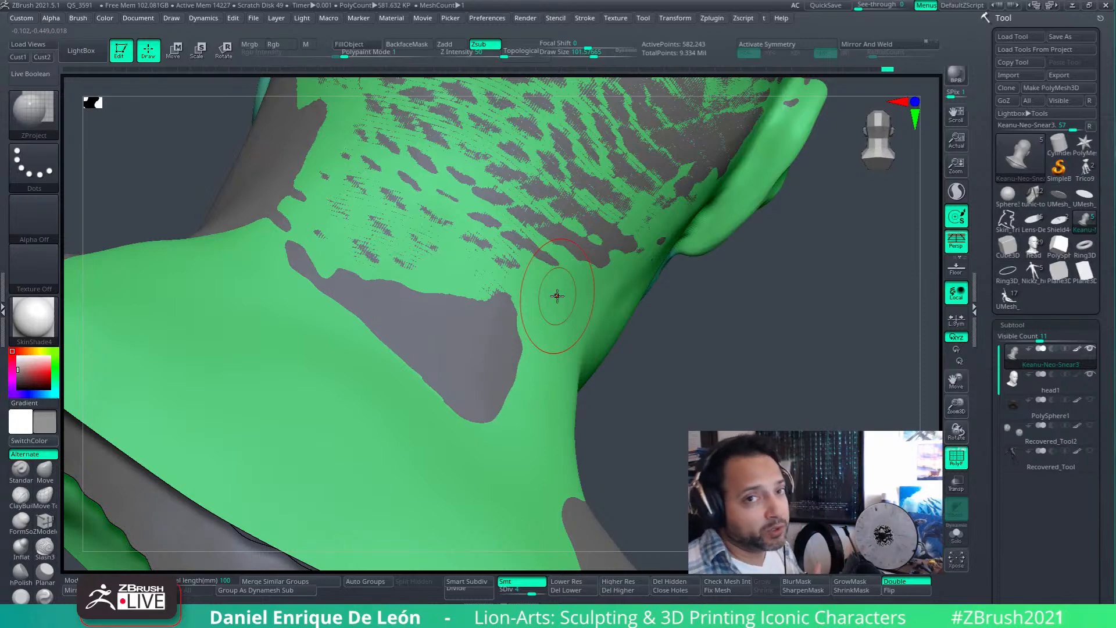
- Project the left temple and sideburn area in front of the ear onto head1, smoothing the edge beside the left eye
mouse_move(568, 286)
right_mouse_down()
mouse_move(588, 376)
mouse_move(523, 348)
right_mouse_up()
right_click_drag(667, 302, 632, 363)
mouse_move(656, 307)
right_mouse_down("alt")
mouse_move(612, 374)
mouse_move(670, 349)
right_mouse_up("alt")
mouse_move(703, 263)
right_mouse_down("alt")
mouse_move(639, 390)
mouse_move(704, 228)
mouse_move(669, 145)
mouse_move(686, 417)
mouse_move(681, 300)
mouse_move(654, 296)
mouse_move(658, 372)
mouse_move(674, 240)
right_mouse_up("alt")
left_click_drag(675, 240, 636, 327)
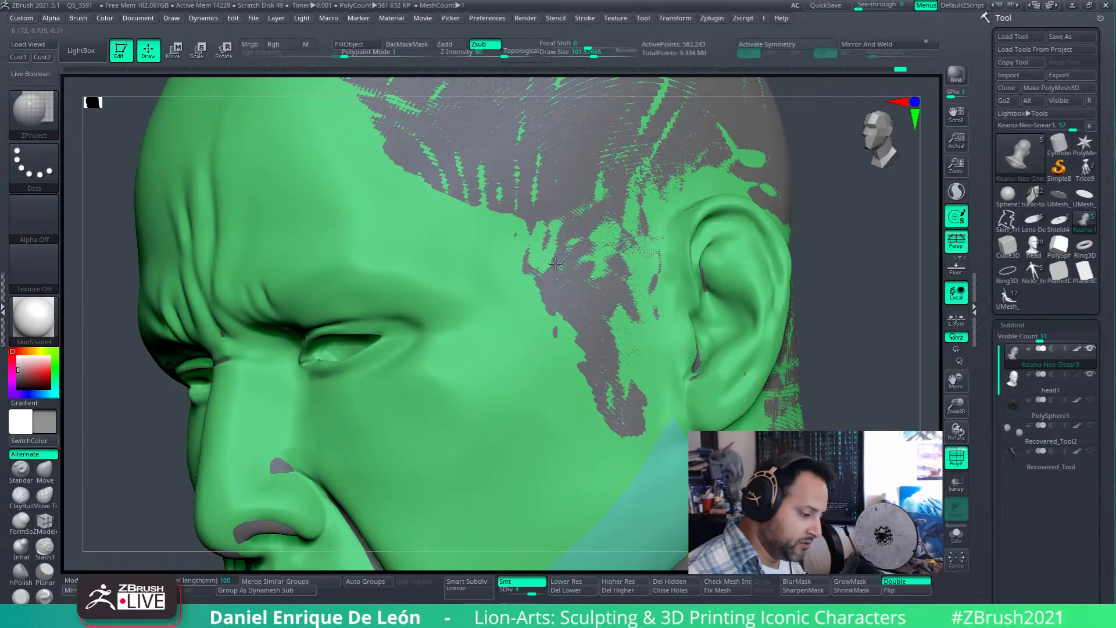
mouse_move(611, 256)
right_mouse_down()
mouse_move(583, 374)
mouse_move(702, 251)
right_mouse_up()
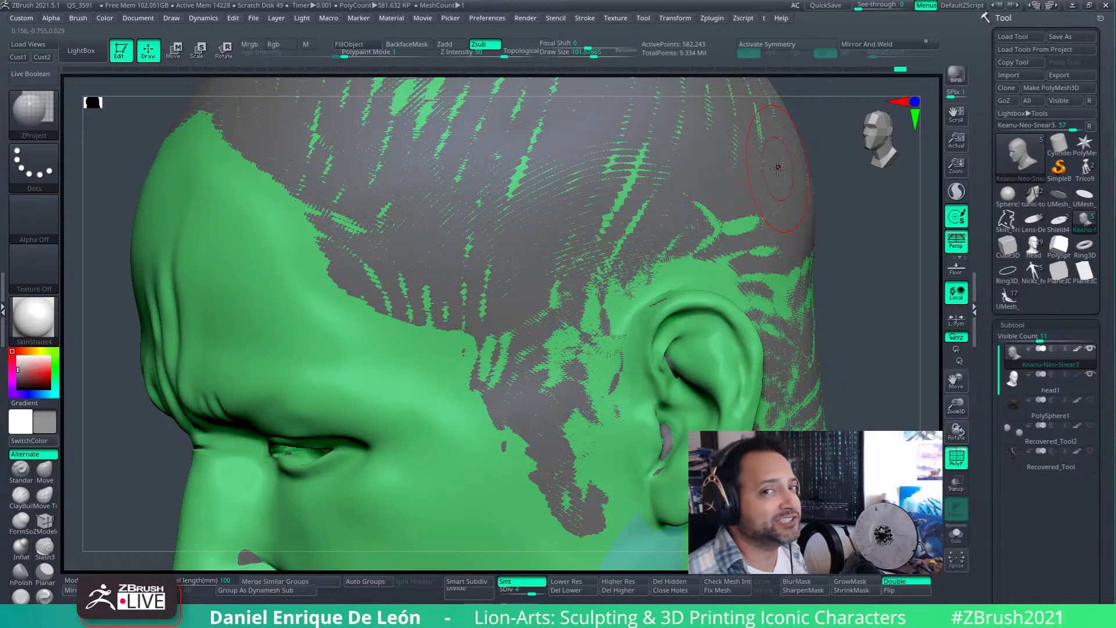
mouse_move(707, 280)
right_mouse_down()
mouse_move(699, 302)
mouse_move(700, 284)
mouse_move(733, 290)
mouse_move(733, 233)
mouse_move(793, 279)
mouse_move(756, 244)
mouse_move(654, 294)
mouse_move(648, 276)
right_mouse_up()
right_click_drag(610, 371, 627, 388, "ctrl")
left_click_drag(596, 409, 605, 425)
mouse_move(605, 425)
right_mouse_down()
mouse_move(651, 420)
mouse_move(627, 375)
mouse_move(633, 360)
right_mouse_up()
right_click_drag(697, 378, 656, 344)
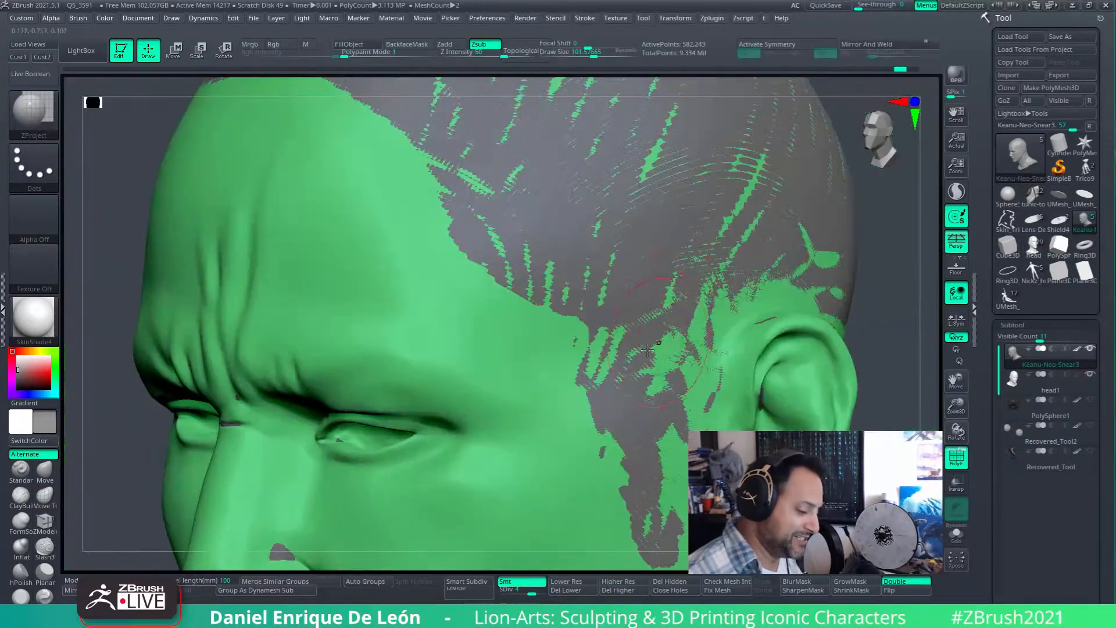
key("shift")
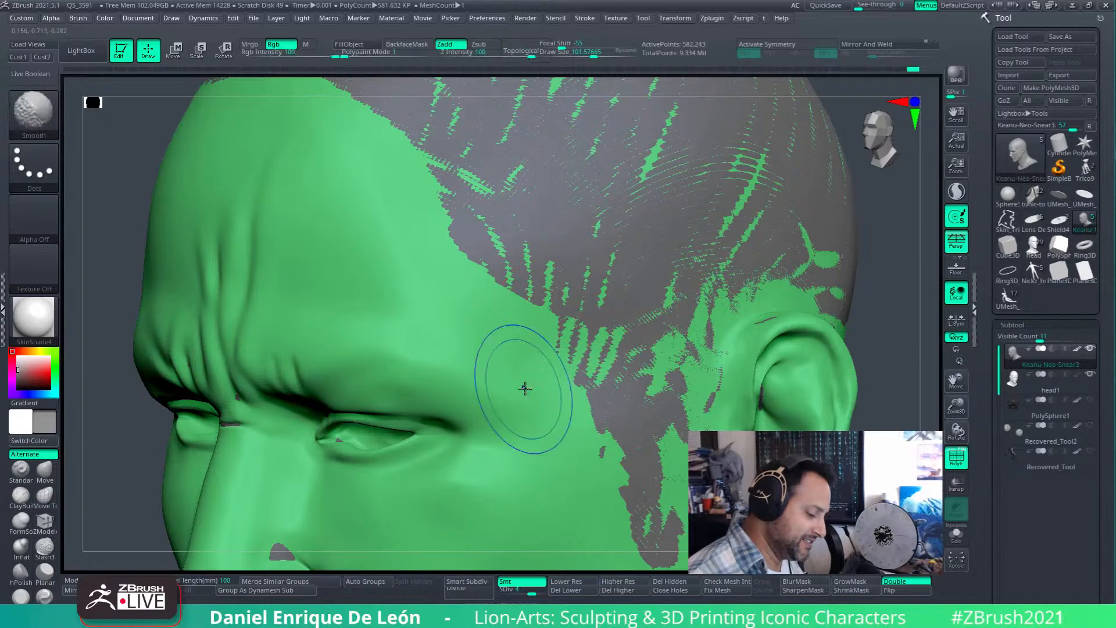
- Project the right side of the forehead and hairline onto head1 with ZProject strokes
mouse_move(534, 365)
right_mouse_down()
mouse_move(604, 354)
mouse_move(576, 349)
mouse_move(538, 378)
right_mouse_up()
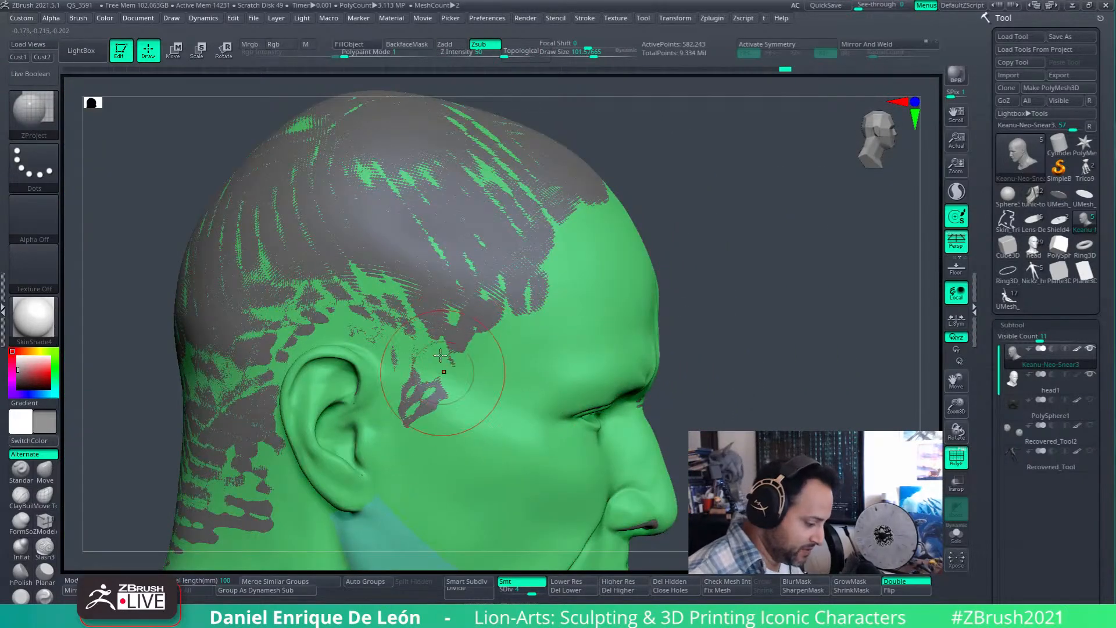
mouse_move(581, 302)
right_mouse_down()
mouse_move(515, 346)
mouse_move(565, 295)
right_mouse_up()
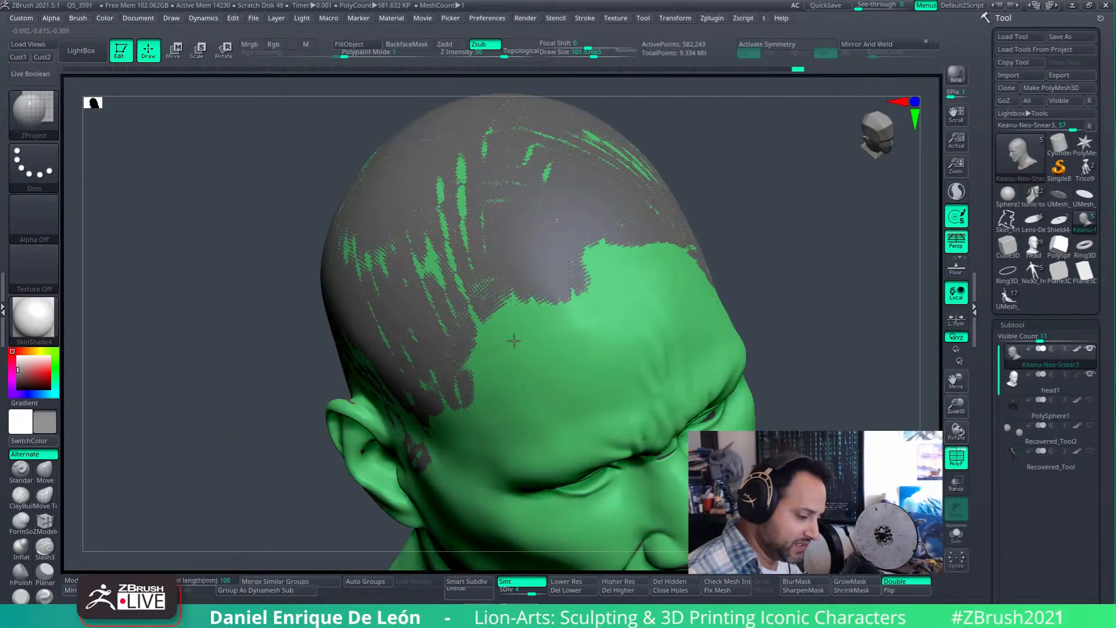
right_click_drag(620, 279, 702, 272)
mouse_move(702, 272)
left_mouse_down()
mouse_move(639, 262)
mouse_move(709, 261)
mouse_move(593, 256)
mouse_move(733, 273)
left_mouse_up()
mouse_move(732, 273)
right_mouse_down()
mouse_move(668, 251)
mouse_move(668, 236)
right_mouse_up()
left_click_drag(567, 260, 545, 265)
mouse_move(527, 283)
right_mouse_down()
mouse_move(611, 220)
mouse_move(577, 233)
right_mouse_up()
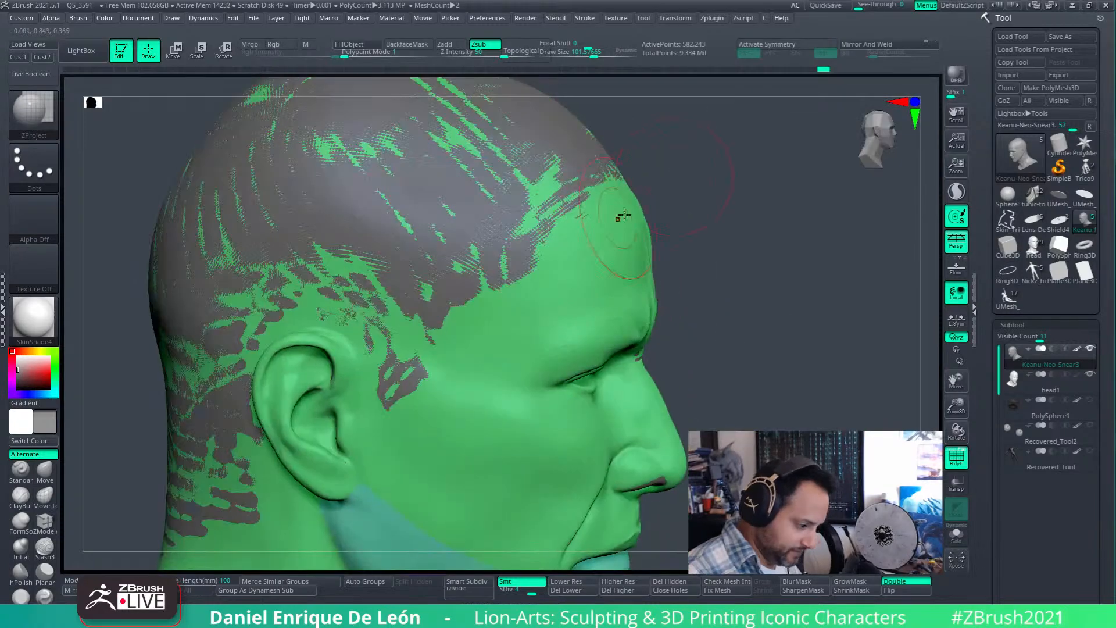
left_click_drag(576, 269, 516, 282)
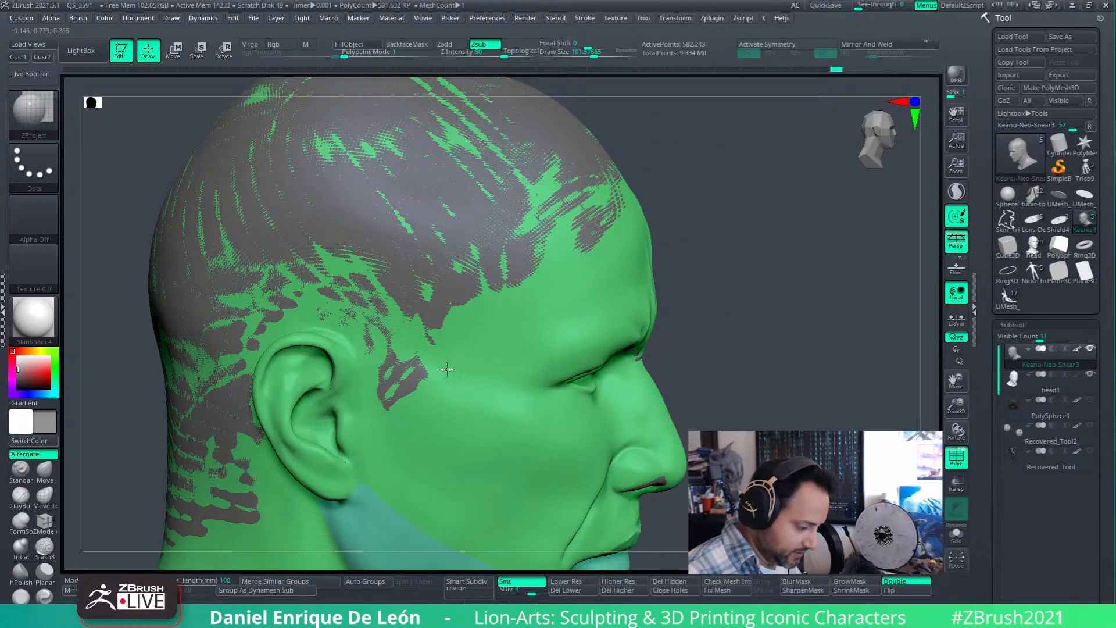
- Smooth the cheek in front of the right ear and project it onto head1 with the ZProject brush
mouse_move(485, 356)
right_mouse_down("alt")
mouse_move(540, 286)
mouse_move(496, 363)
mouse_move(475, 259)
right_mouse_up("alt")
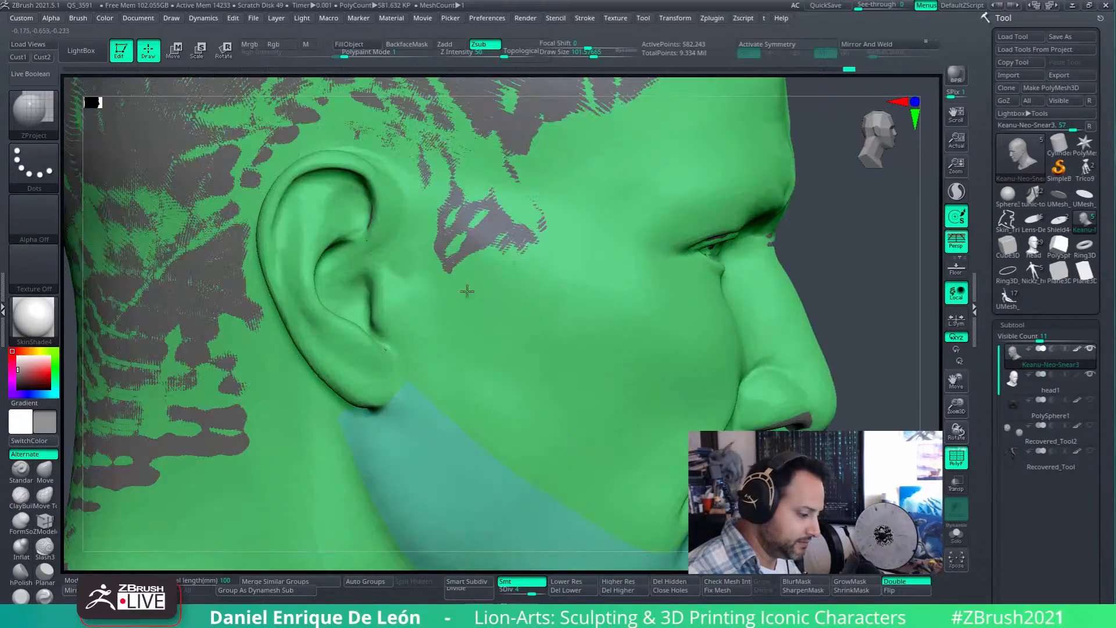
mouse_move(459, 326)
left_mouse_down("shift")
mouse_move(480, 410)
mouse_move(499, 346)
left_mouse_up("shift")
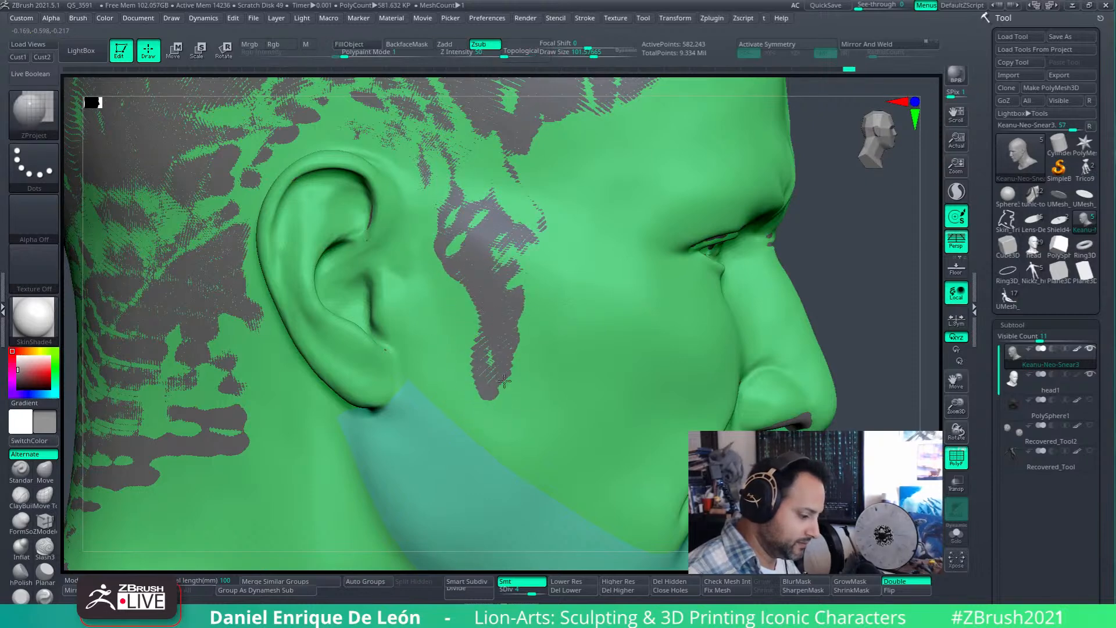
mouse_move(478, 327)
right_mouse_down()
mouse_move(531, 349)
mouse_move(536, 296)
right_mouse_up()
key("b")
key("z")
key("p")
mouse_move(451, 309)
left_mouse_down("alt")
mouse_move(459, 322)
mouse_move(445, 293)
mouse_move(455, 335)
mouse_move(419, 312)
mouse_move(455, 326)
mouse_move(414, 319)
mouse_move(398, 272)
left_mouse_up("alt")
right_click_drag(463, 295, 487, 287)
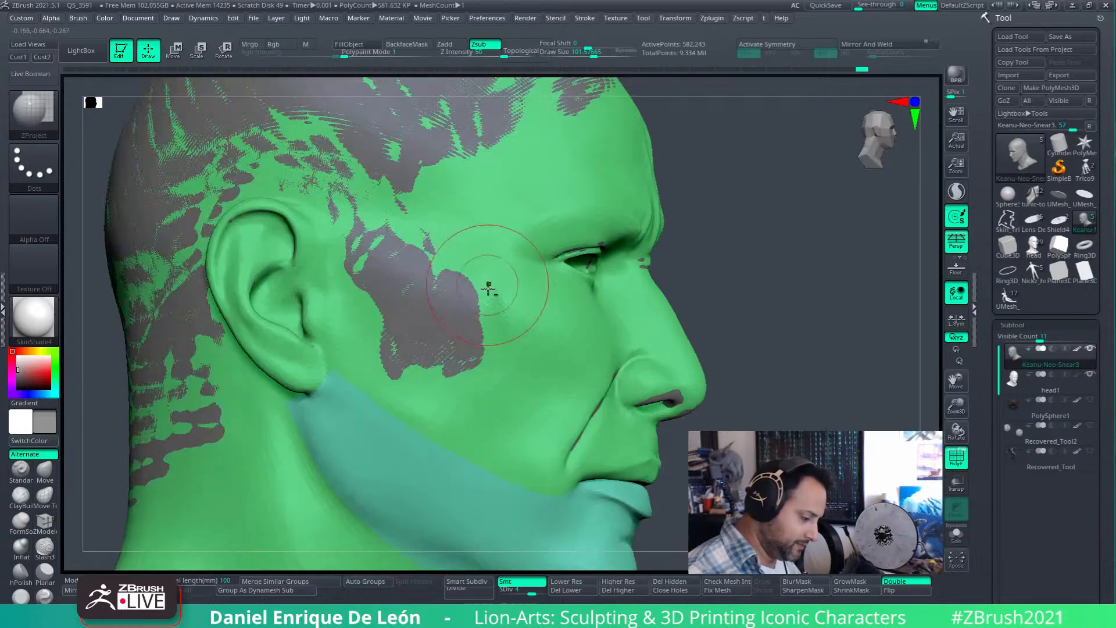
- Mask the lower jaw polygroup so only the rest of the Neo head can be edited, and resume drawing
mouse_move(528, 359)
right_mouse_down()
mouse_move(604, 227)
mouse_move(570, 326)
right_mouse_up()
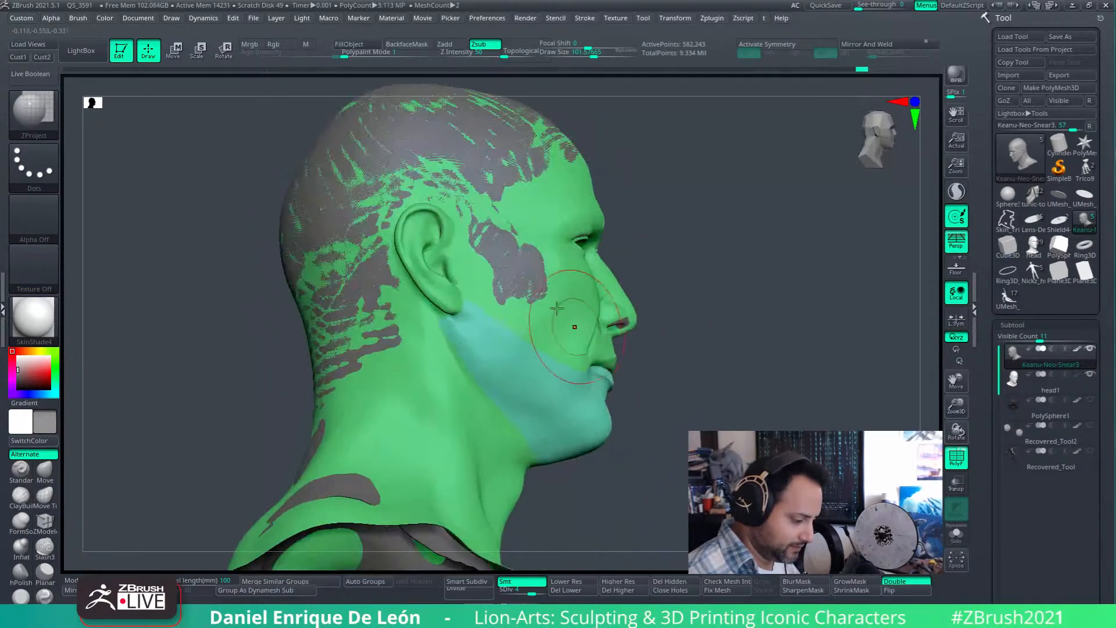
left_click(174, 51)
left_click(485, 201, "ctrl")
right_click_drag(754, 296, 699, 345)
key("q")
mouse_move(787, 347)
right_mouse_down()
mouse_move(678, 391)
mouse_move(625, 302)
mouse_move(600, 358)
right_mouse_up()
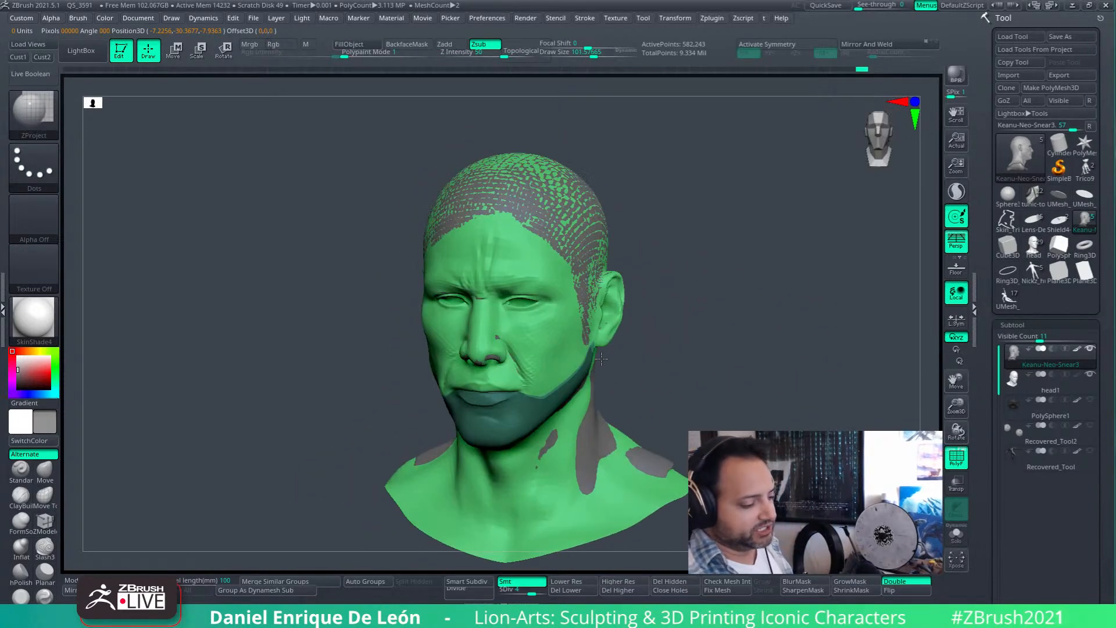
right_click_drag(827, 363, 788, 355)
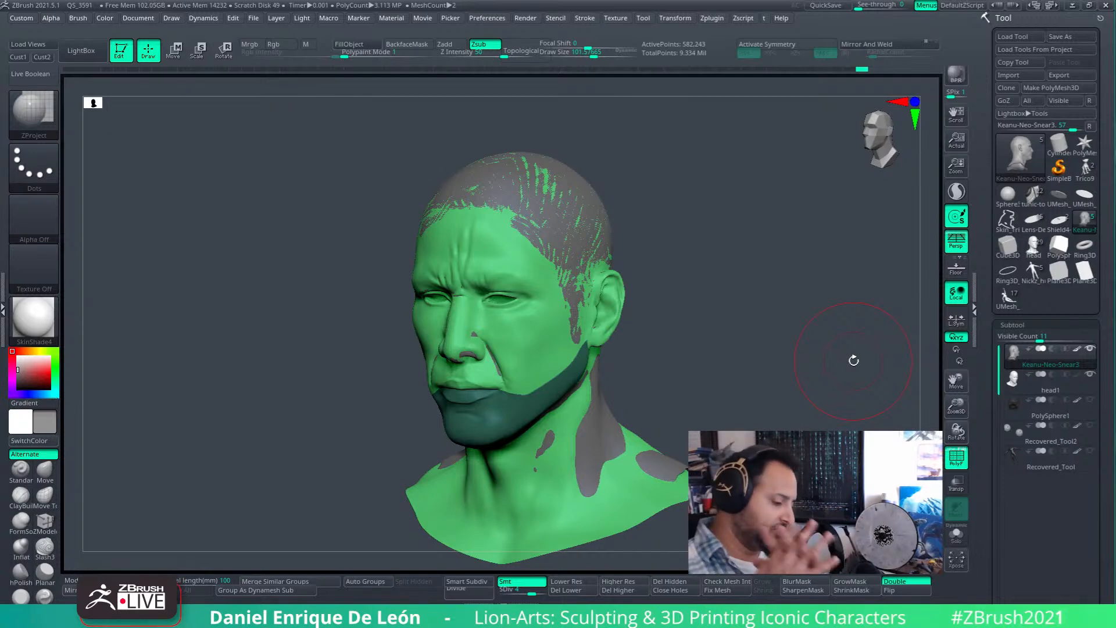
- Project the left side of the face from the temple down toward the cheek onto head1
right_click_drag(550, 333, 615, 381, "ctrl")
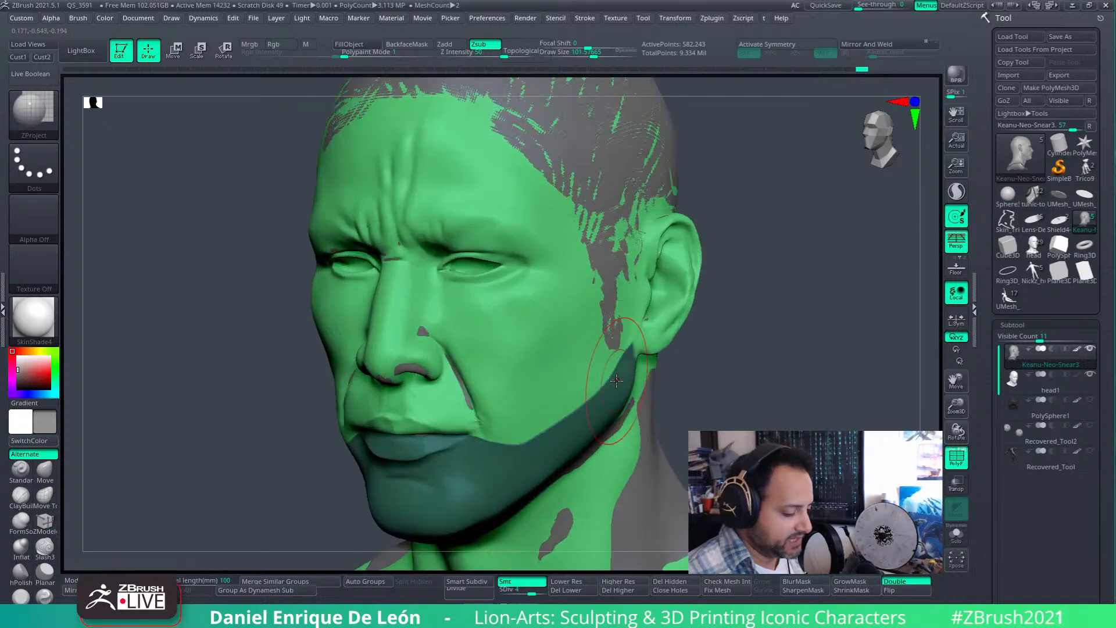
right_click_drag(535, 323, 667, 300)
mouse_move(583, 219)
right_mouse_down("alt")
mouse_move(673, 334)
mouse_move(620, 279)
mouse_move(674, 279)
right_mouse_up("alt")
left_click_drag(652, 308, 681, 391)
right_click_drag(683, 372, 652, 339)
left_click_drag(690, 334, 679, 351)
right_click_drag(711, 402, 638, 324, "ctrl")
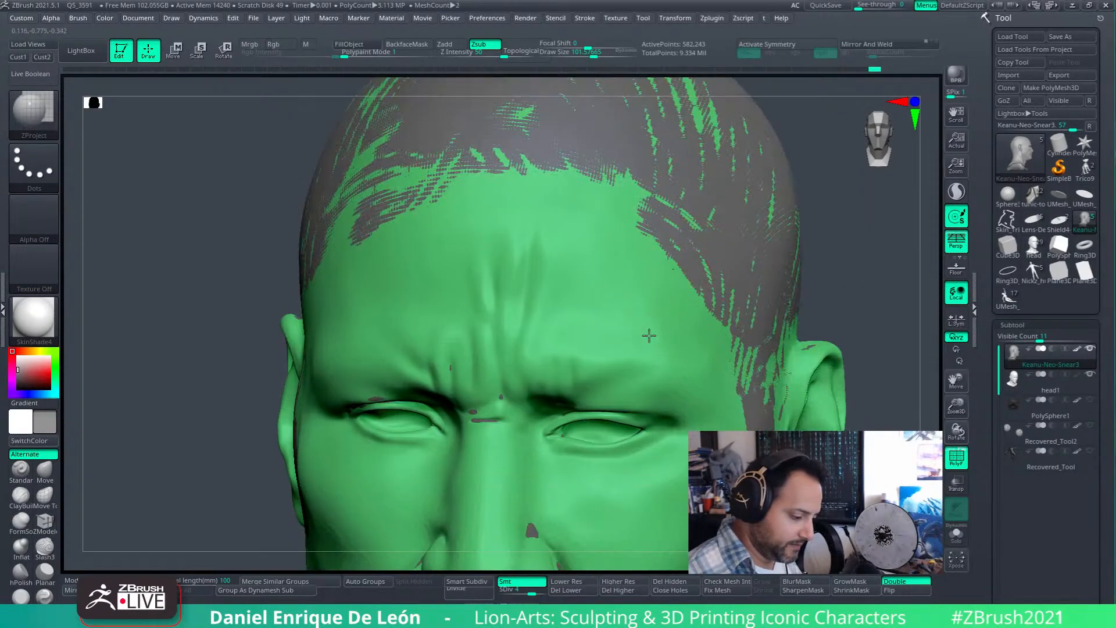
- Compare the two heads around the left brow and temple with transparency on, and turn transparency off again
right_click_drag(696, 388, 645, 372)
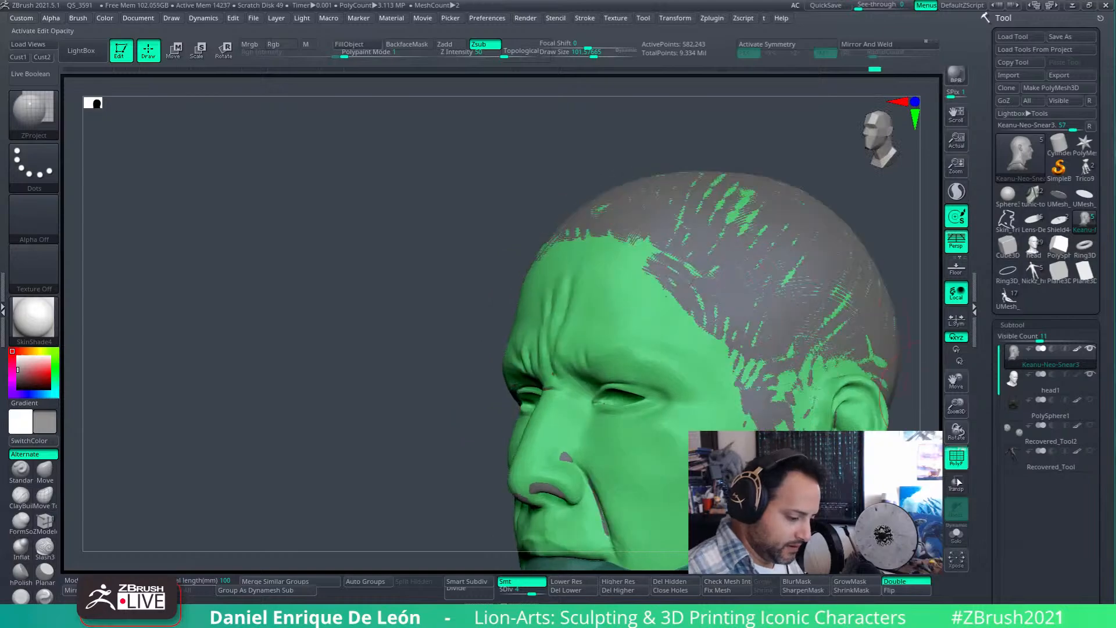
left_click(956, 483)
mouse_move(622, 328)
right_mouse_down()
mouse_move(605, 398)
mouse_move(570, 364)
mouse_move(517, 270)
mouse_move(560, 279)
right_mouse_up()
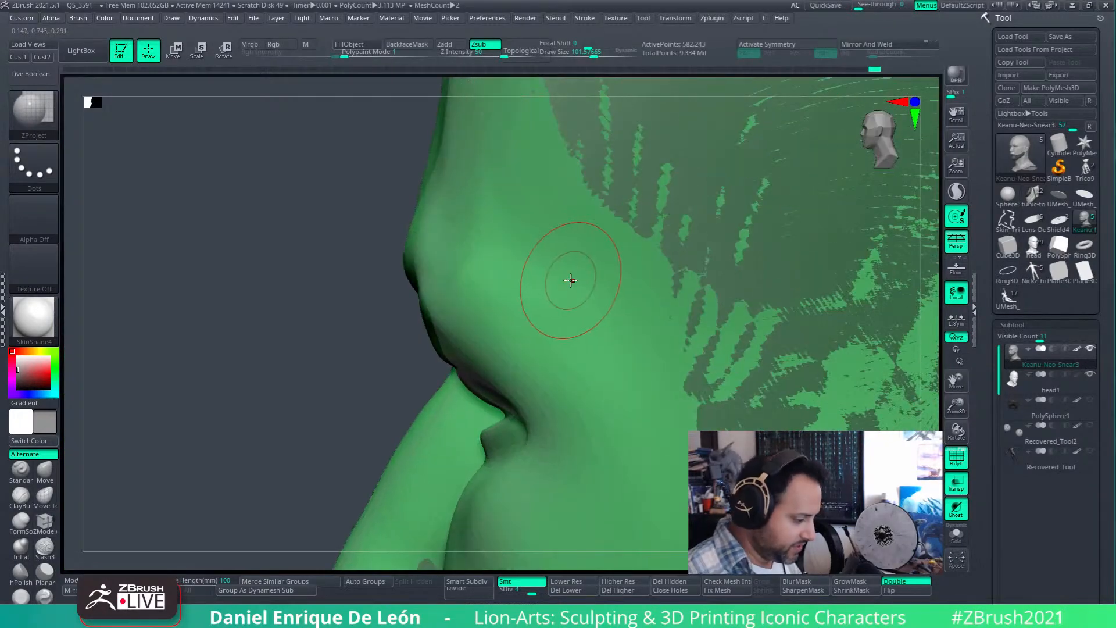
mouse_move(506, 251)
right_mouse_down()
mouse_move(632, 282)
mouse_move(612, 278)
mouse_move(608, 302)
mouse_move(630, 274)
mouse_move(657, 294)
mouse_move(655, 319)
mouse_move(674, 326)
mouse_move(652, 262)
mouse_move(644, 266)
right_mouse_up()
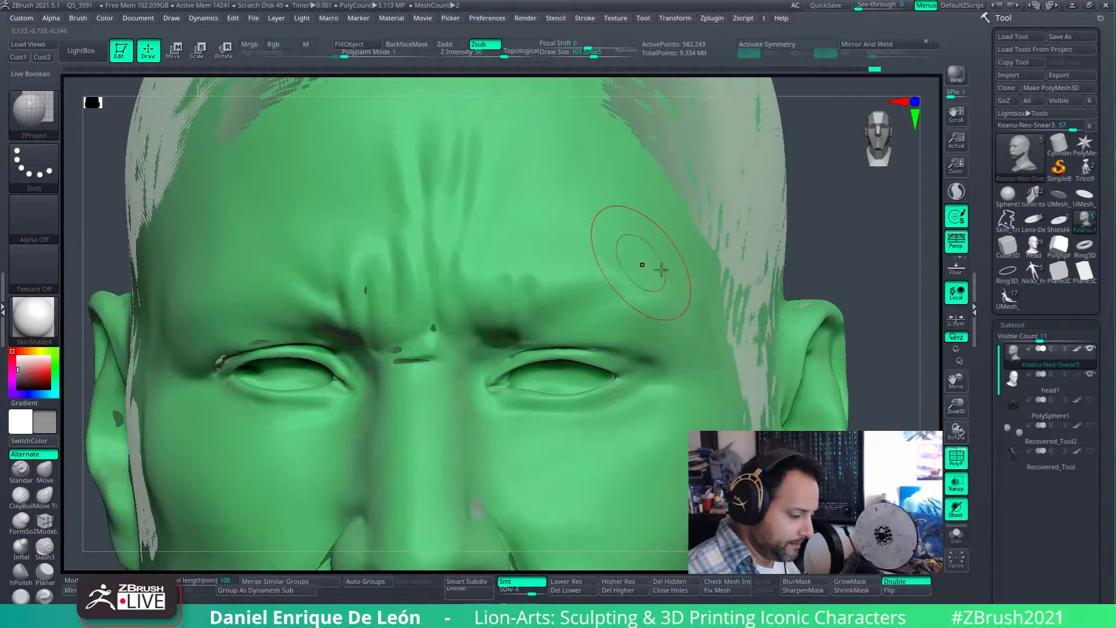
left_click(955, 483)
- Project the left side of the forehead above the brow onto head1 with the ZProject brush
mouse_move(677, 263)
left_mouse_down()
mouse_move(633, 265)
mouse_move(706, 269)
mouse_move(655, 312)
mouse_move(644, 284)
mouse_move(687, 261)
mouse_move(723, 304)
left_mouse_up()
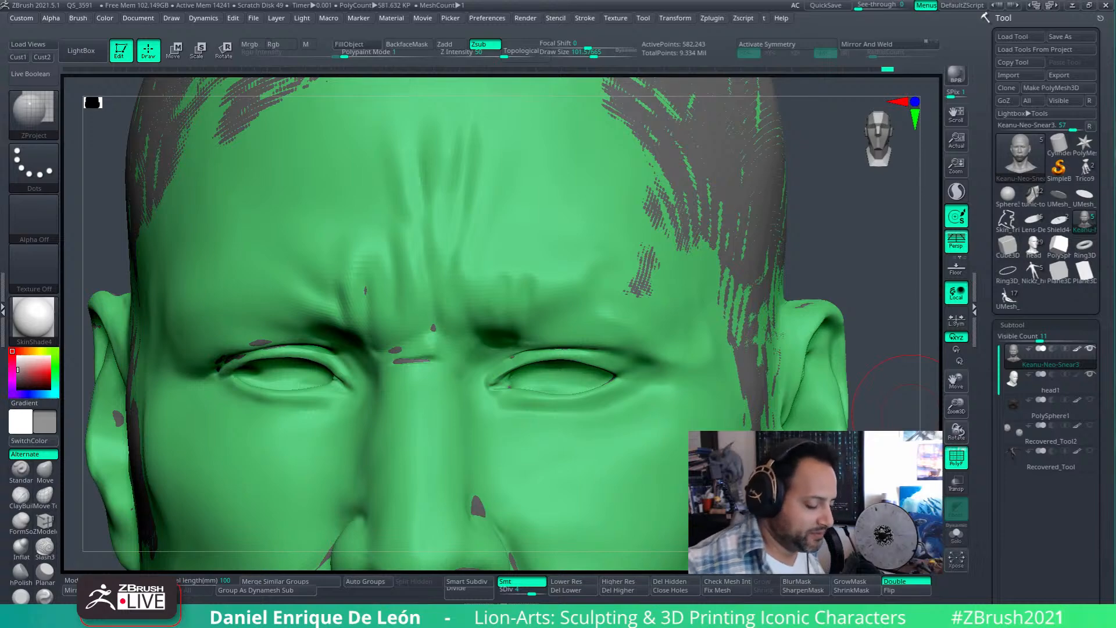
mouse_move(622, 311)
right_mouse_down()
mouse_move(523, 302)
mouse_move(623, 296)
mouse_move(573, 269)
mouse_move(589, 280)
right_mouse_up()
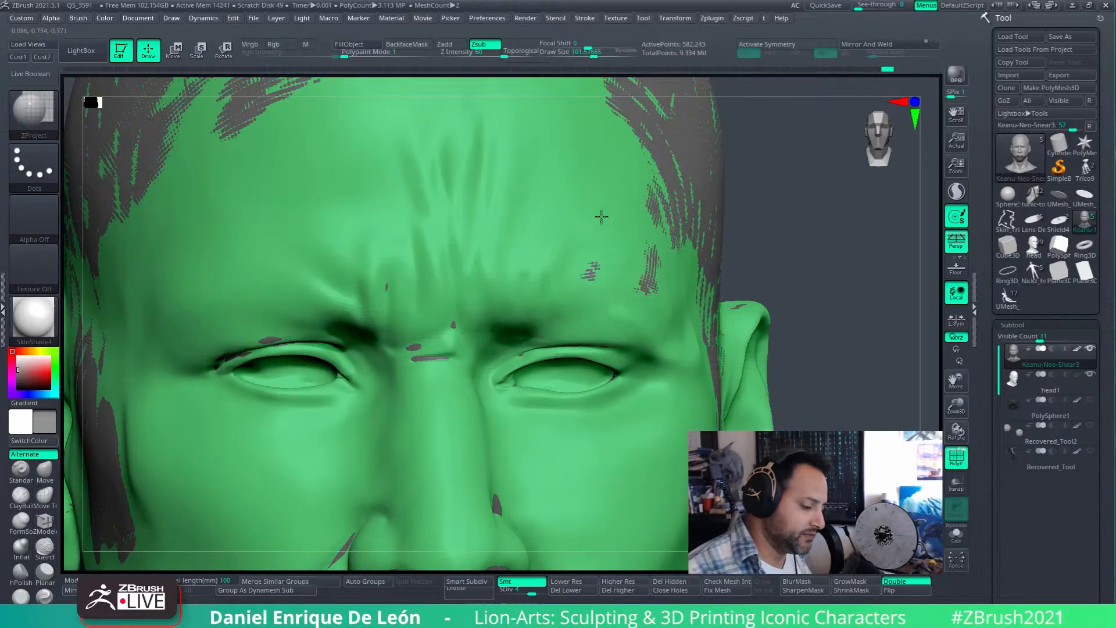
right_click_drag(567, 224, 610, 250)
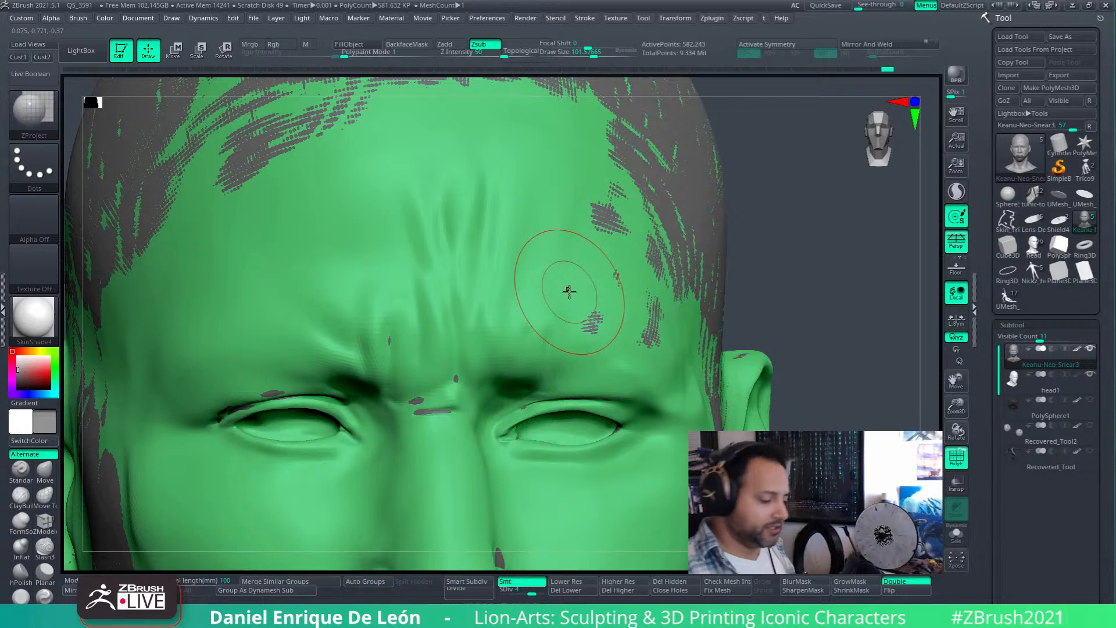
right_click_drag(610, 264, 612, 321)
- Project the left hairline and upper temple of the Neo head onto head1
mouse_move(609, 268)
left_mouse_down()
mouse_move(589, 203)
mouse_move(598, 230)
mouse_move(537, 169)
mouse_move(429, 123)
left_mouse_up()
mouse_move(531, 173)
left_mouse_down()
mouse_move(364, 179)
mouse_move(490, 175)
mouse_move(610, 231)
mouse_move(657, 325)
left_mouse_up()
right_click_drag(657, 325, 567, 279)
mouse_move(567, 279)
left_mouse_down()
mouse_move(614, 287)
mouse_move(687, 340)
mouse_move(657, 374)
mouse_move(631, 375)
mouse_move(712, 329)
mouse_move(720, 388)
left_mouse_up()
right_click_drag(715, 401, 701, 366, "alt")
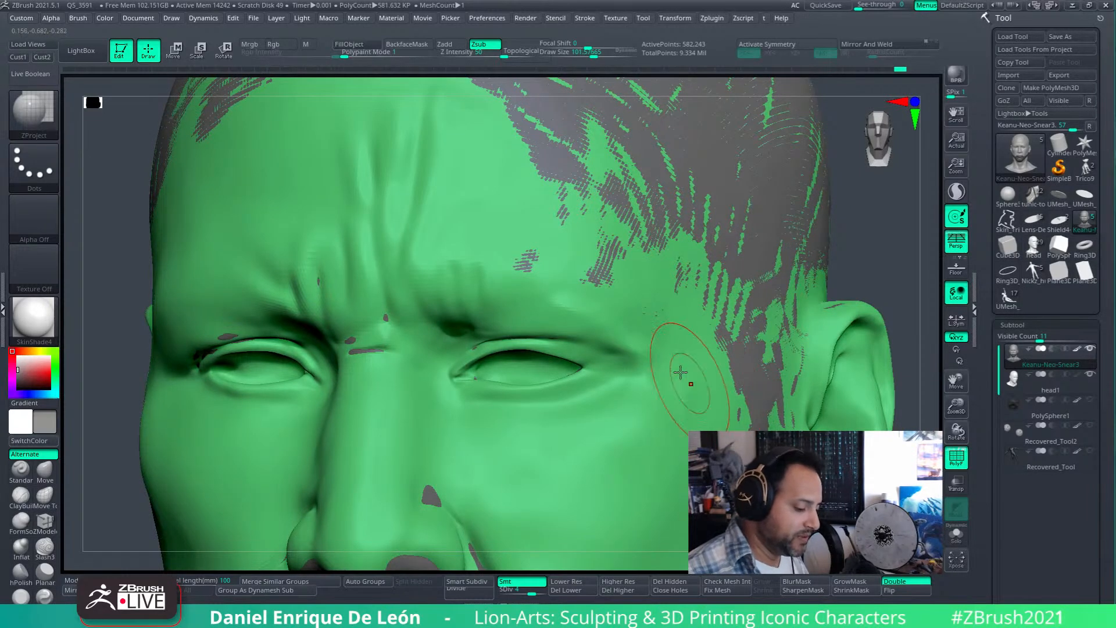
- Project the lower left temple and the sideburn area in front of the ear onto head1
key("shift")
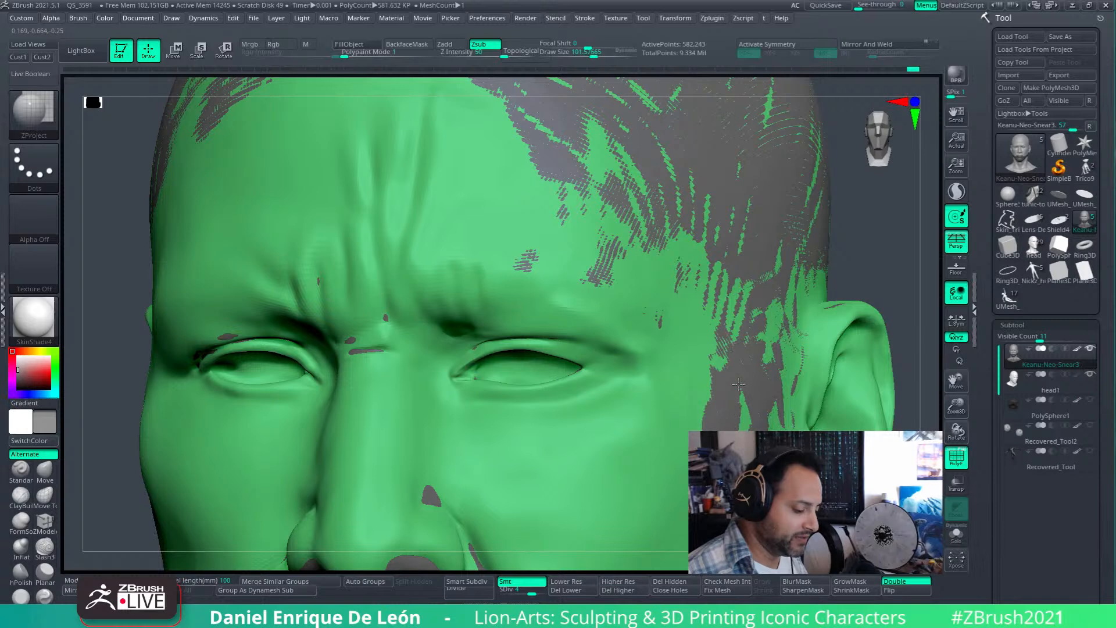
right_click_drag(735, 418, 717, 417)
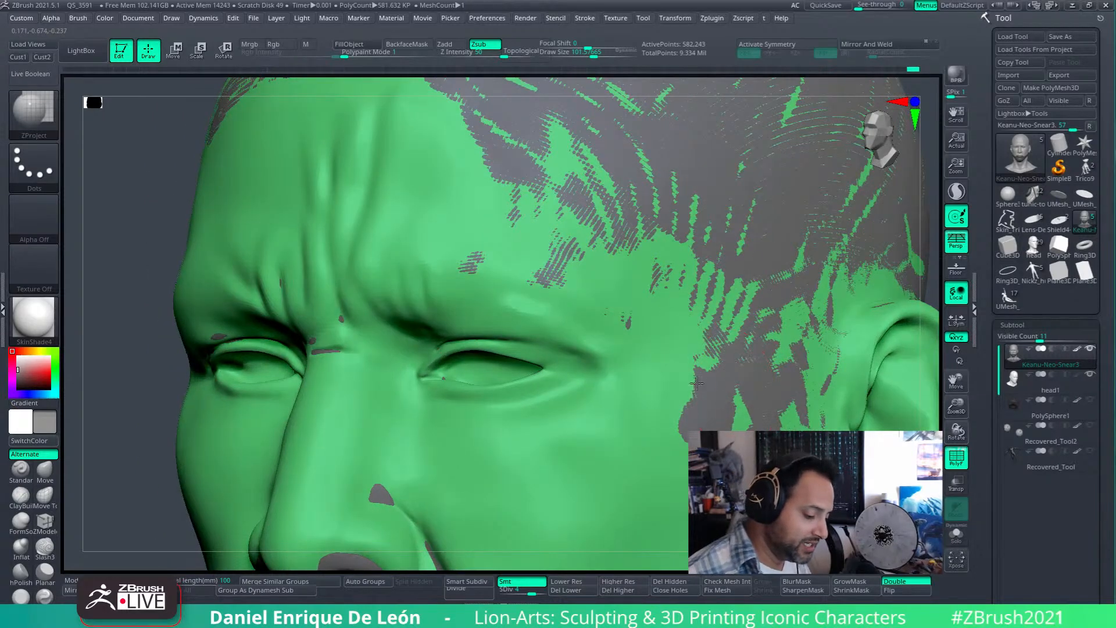
right_click_drag(662, 412, 706, 412)
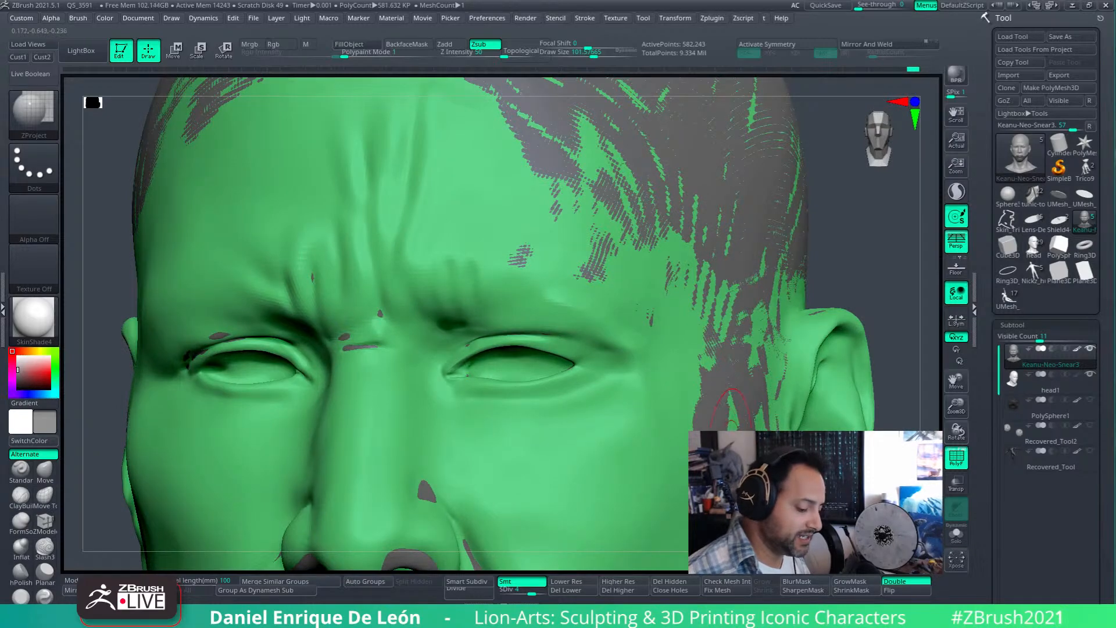
right_click_drag(751, 413, 753, 354)
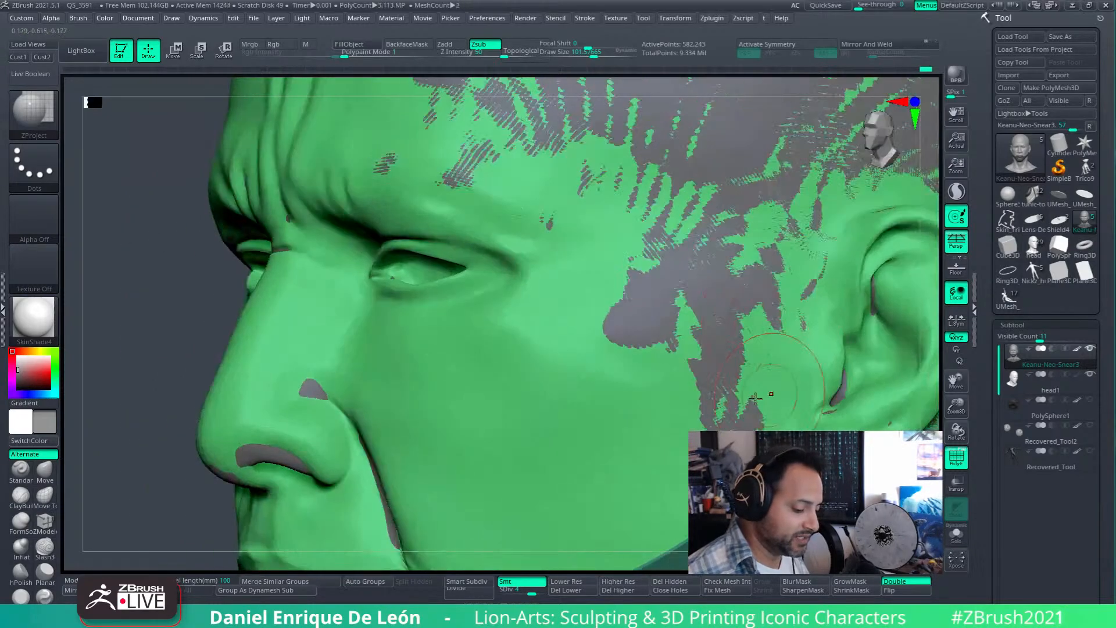
key("ctrl")
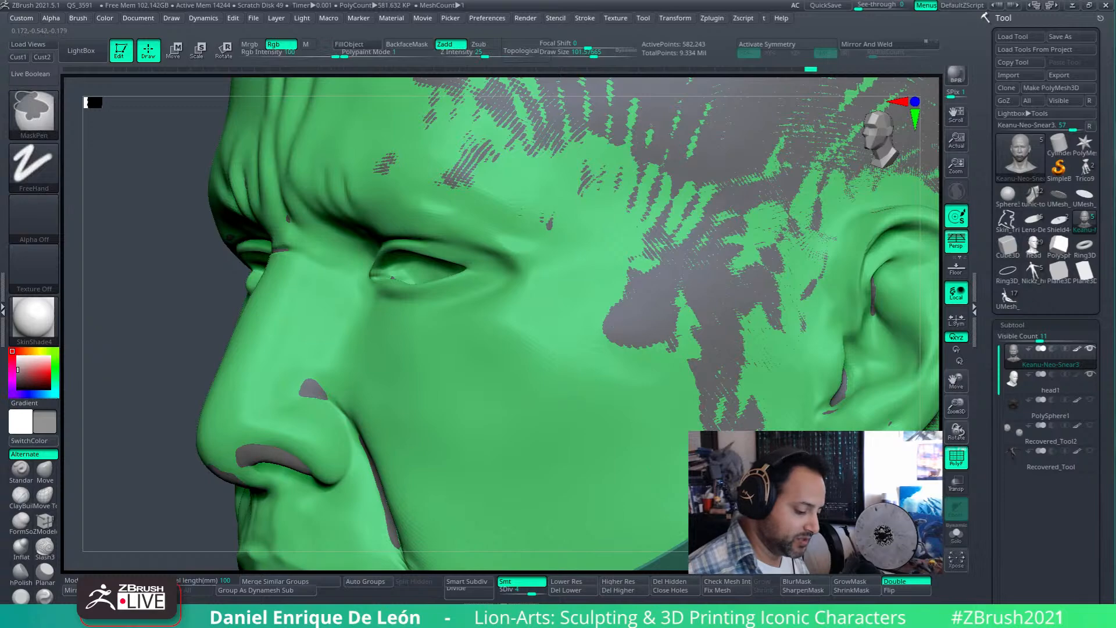
left_click_drag(780, 343, 774, 391)
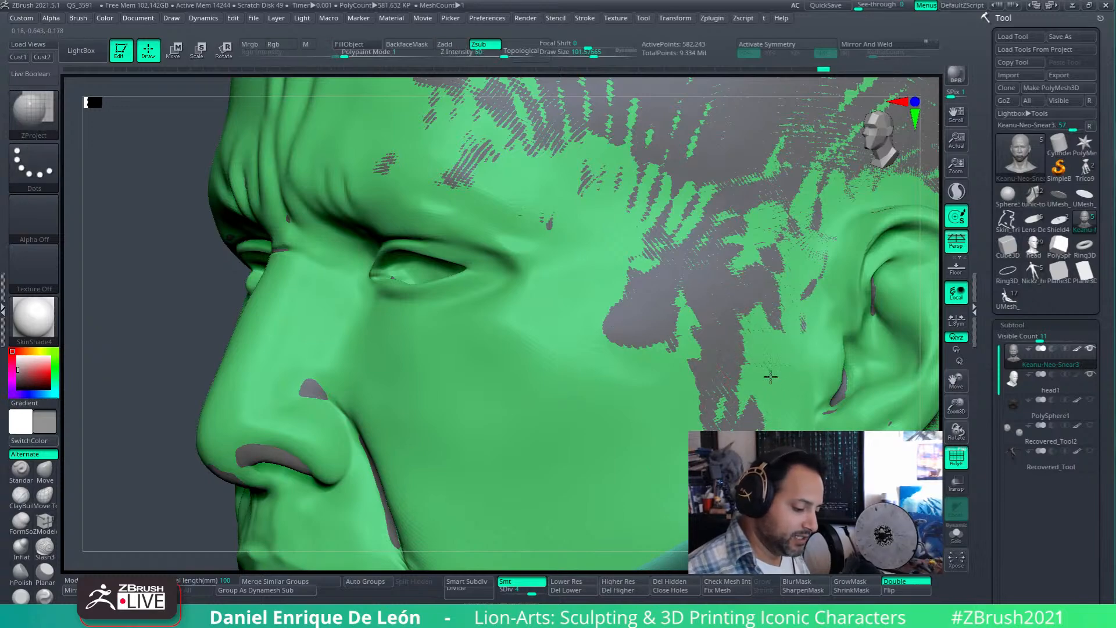
- Project the forehead just above the outer left brow onto head1, blending it toward the temple
right_click_drag(656, 284, 683, 407, "alt")
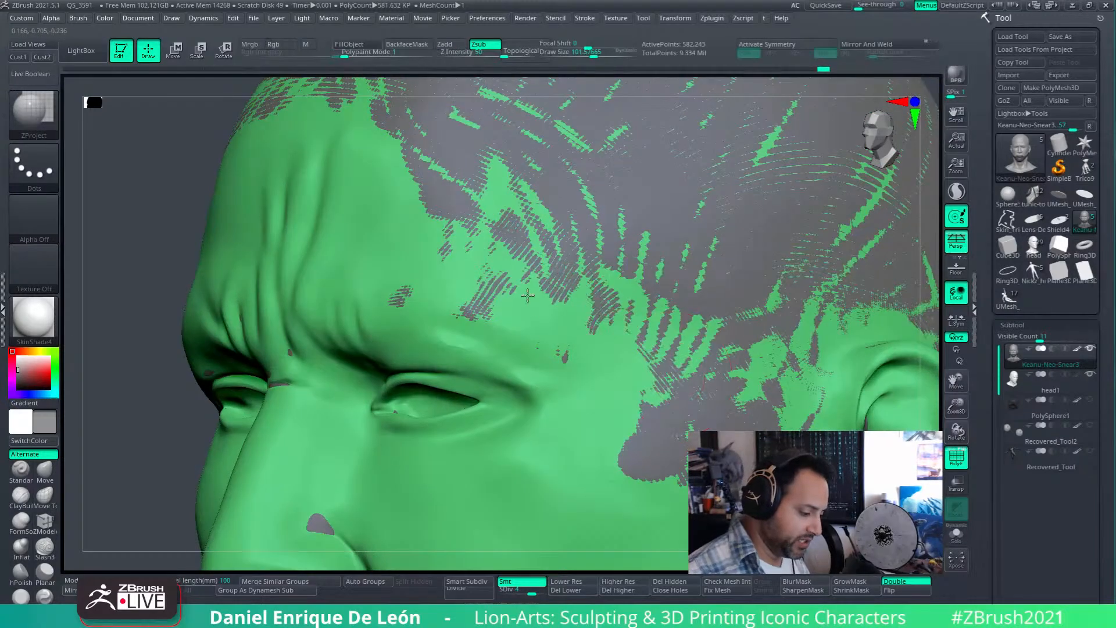
key("shift+d")
right_click_drag(689, 331, 753, 360)
key("d")
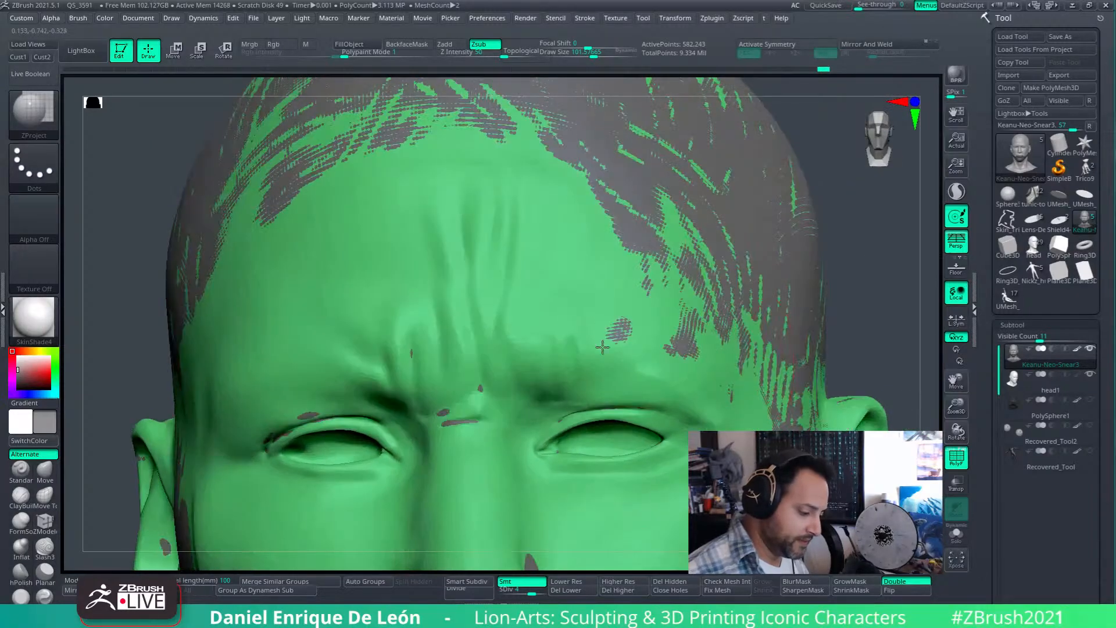
left_click_drag(628, 349, 697, 360)
mouse_move(706, 373)
right_mouse_down()
mouse_move(691, 340)
mouse_move(625, 326)
right_mouse_up()
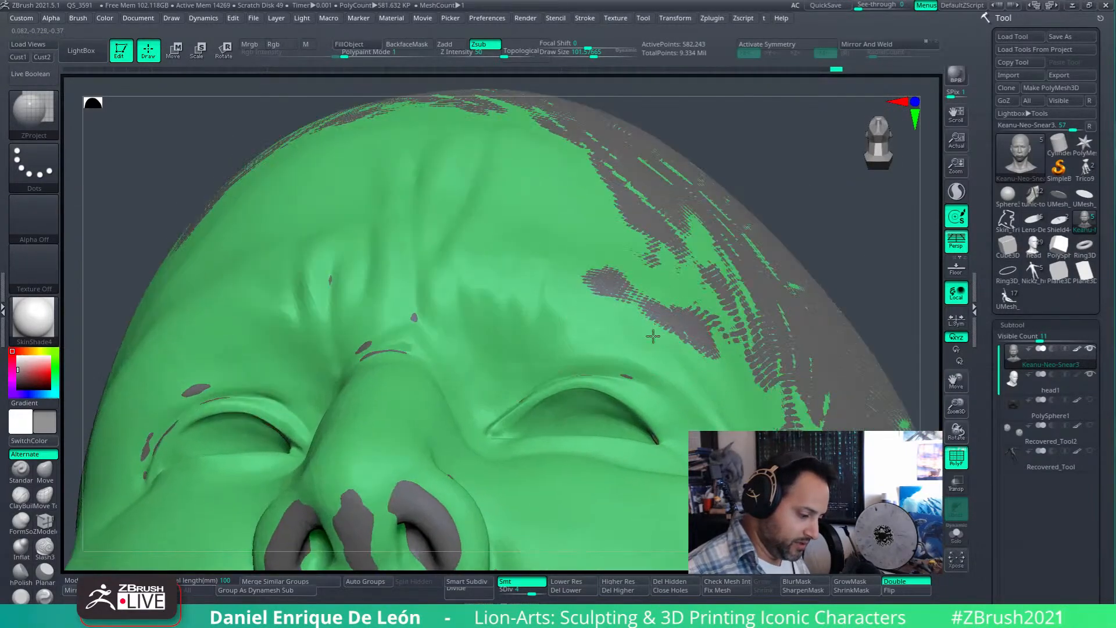
left_click_drag(668, 346, 589, 334)
right_click_drag(607, 401, 674, 337)
mouse_move(582, 313)
right_mouse_down()
mouse_move(623, 311)
mouse_move(662, 276)
mouse_move(651, 297)
mouse_move(691, 357)
mouse_move(678, 349)
right_mouse_up()
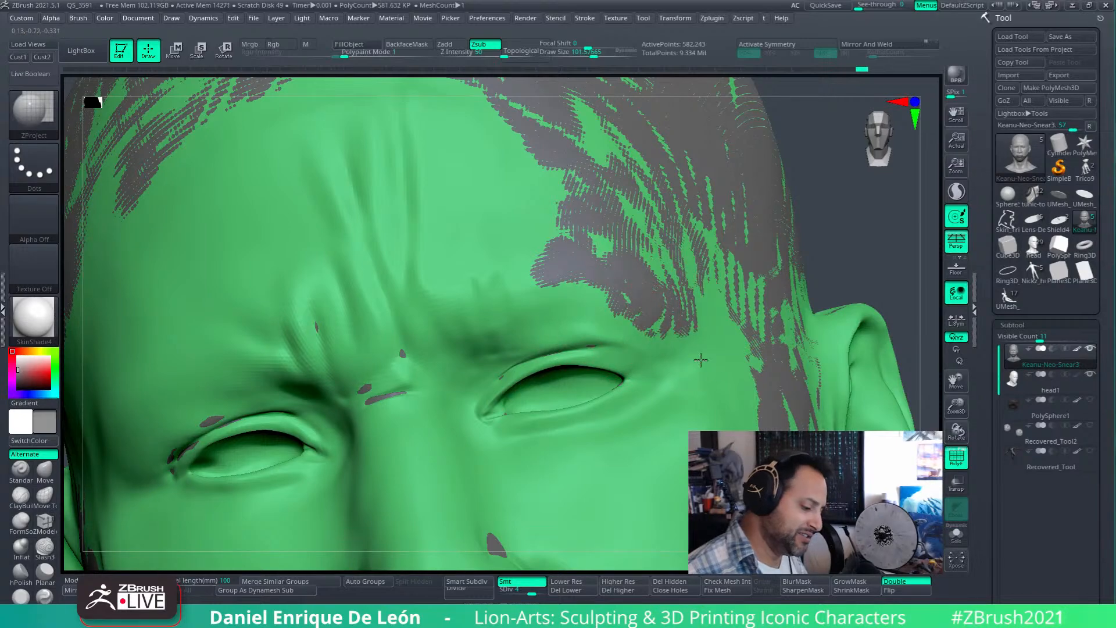
- Project the area between the outer corner of the left eye and the temple onto head1
mouse_move(725, 399)
right_mouse_down()
mouse_move(709, 372)
mouse_move(728, 294)
right_mouse_up()
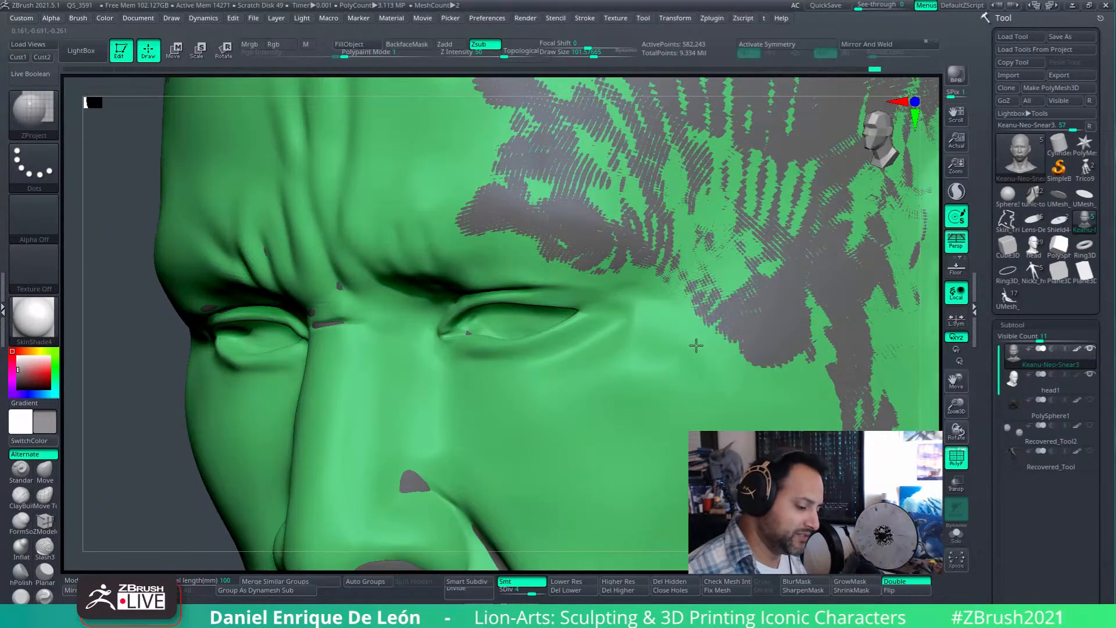
right_click_drag(675, 349, 681, 348)
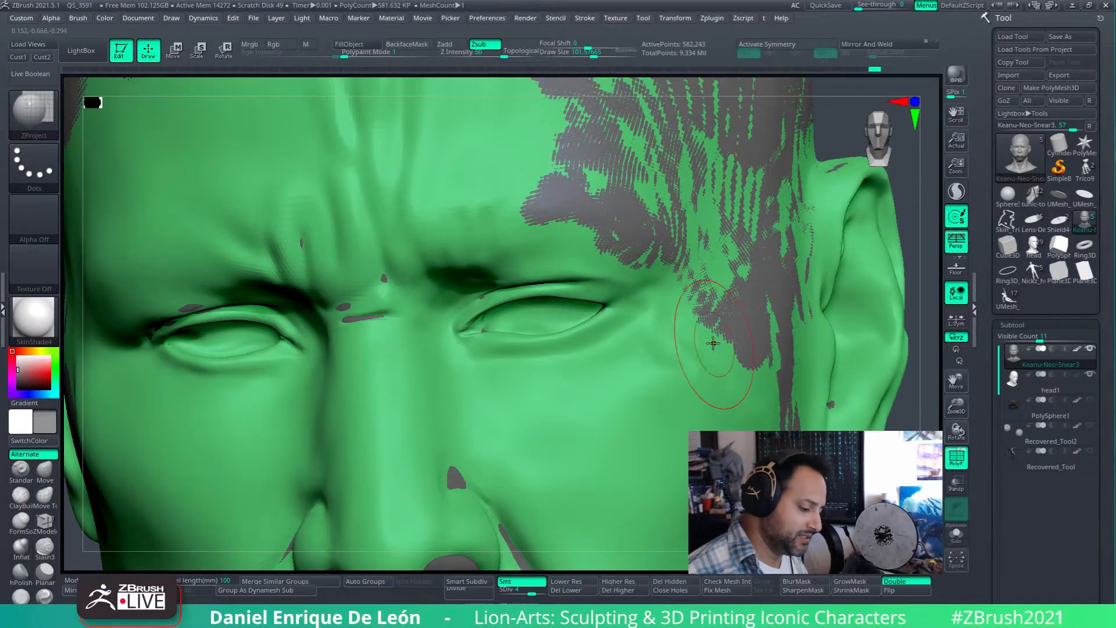
key("shift")
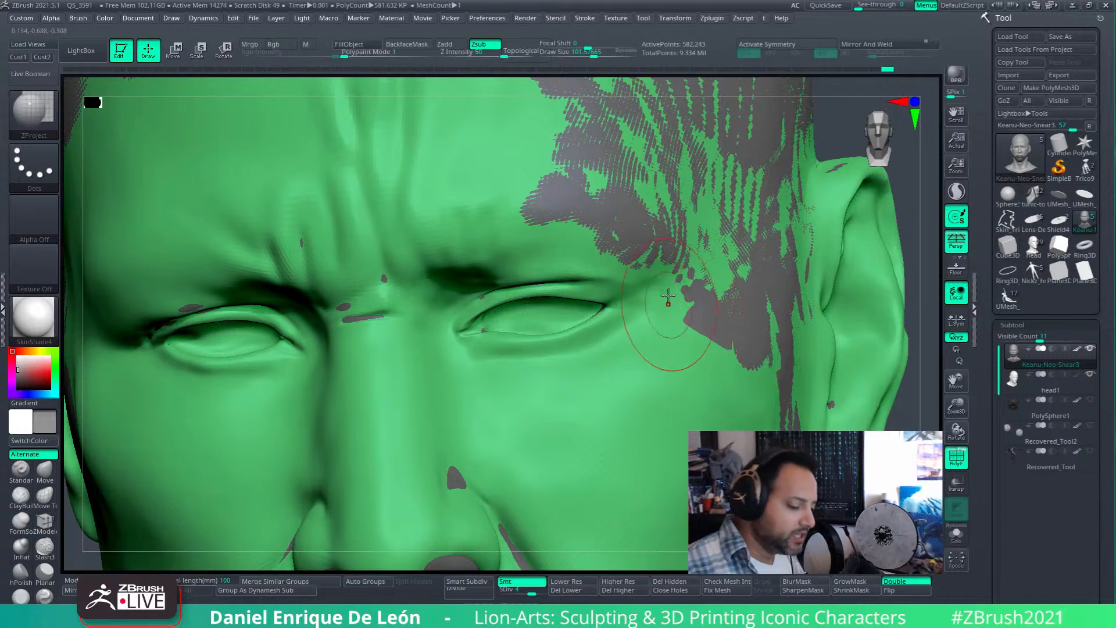
left_click_drag(715, 307, 716, 327)
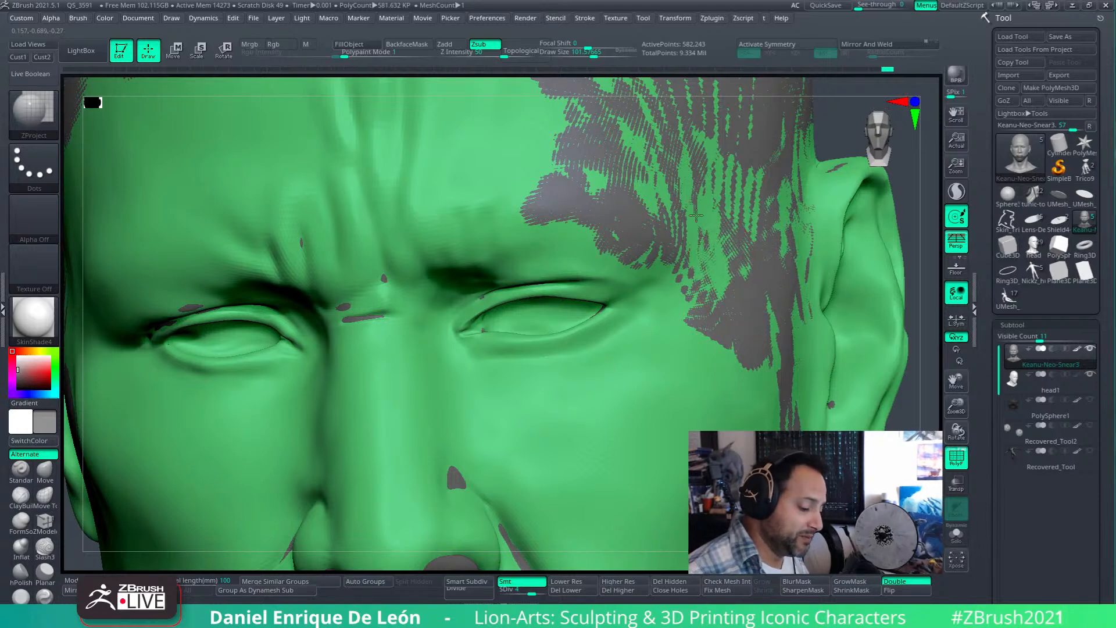
mouse_move(746, 340)
right_mouse_down()
mouse_move(645, 383)
mouse_move(673, 398)
mouse_move(719, 389)
mouse_move(676, 401)
right_mouse_up()
key("shift")
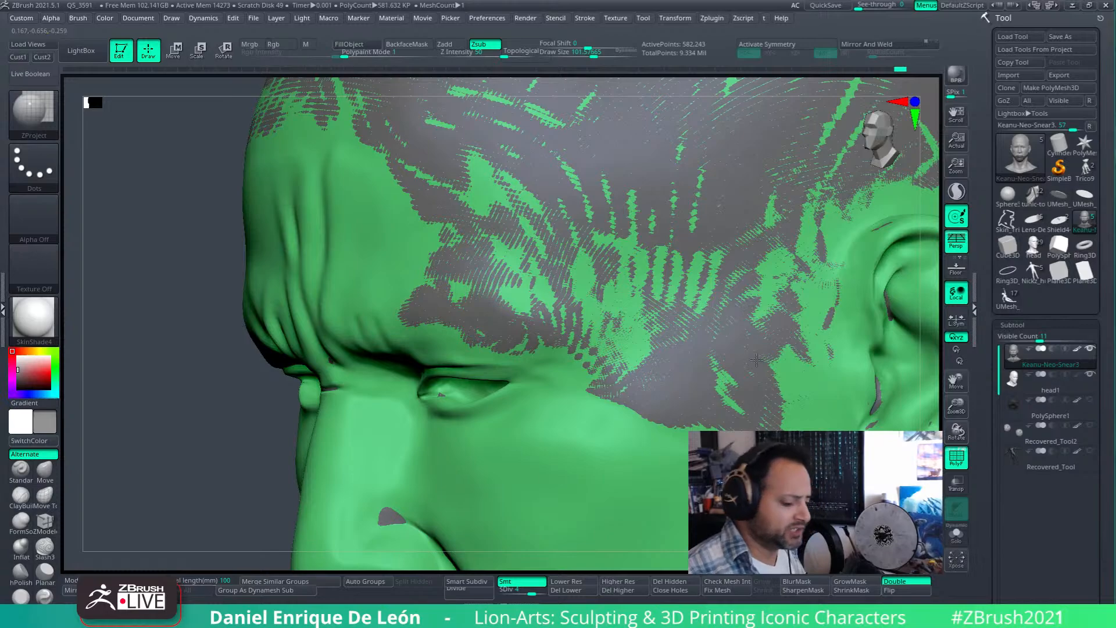
- Smooth and project the upper rim of the left ear and its junction with the head
right_click_drag(750, 381, 764, 359, "alt")
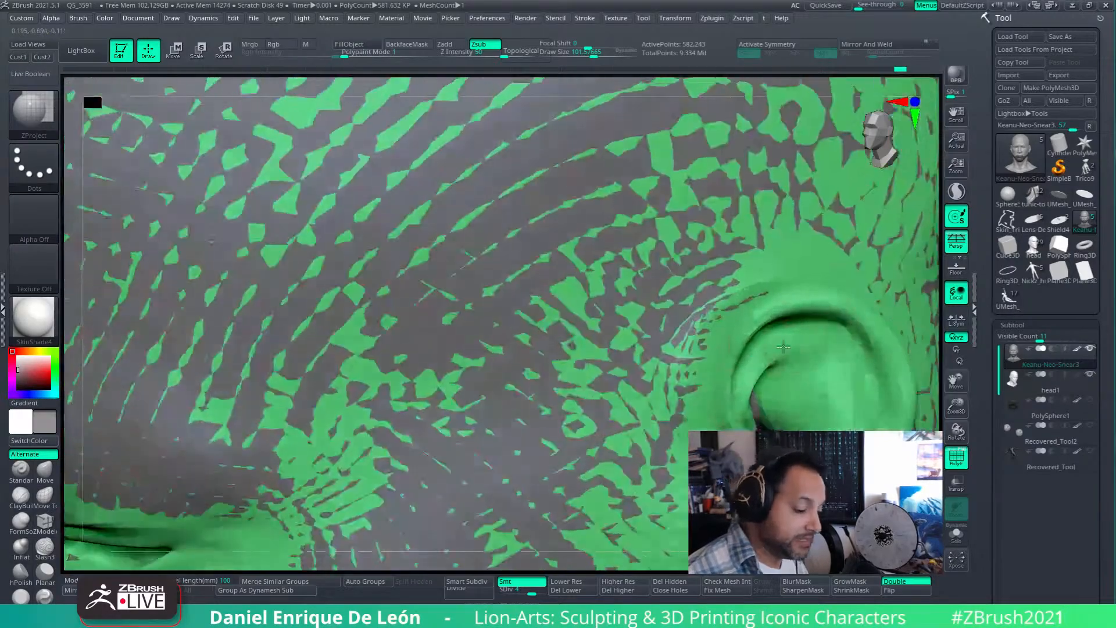
right_click_drag(734, 269, 741, 357)
mouse_move(686, 381)
right_mouse_down()
mouse_move(740, 337)
mouse_move(686, 353)
right_mouse_up()
key("shift")
key("shift")
left_click_drag(643, 374, 647, 364, "shift")
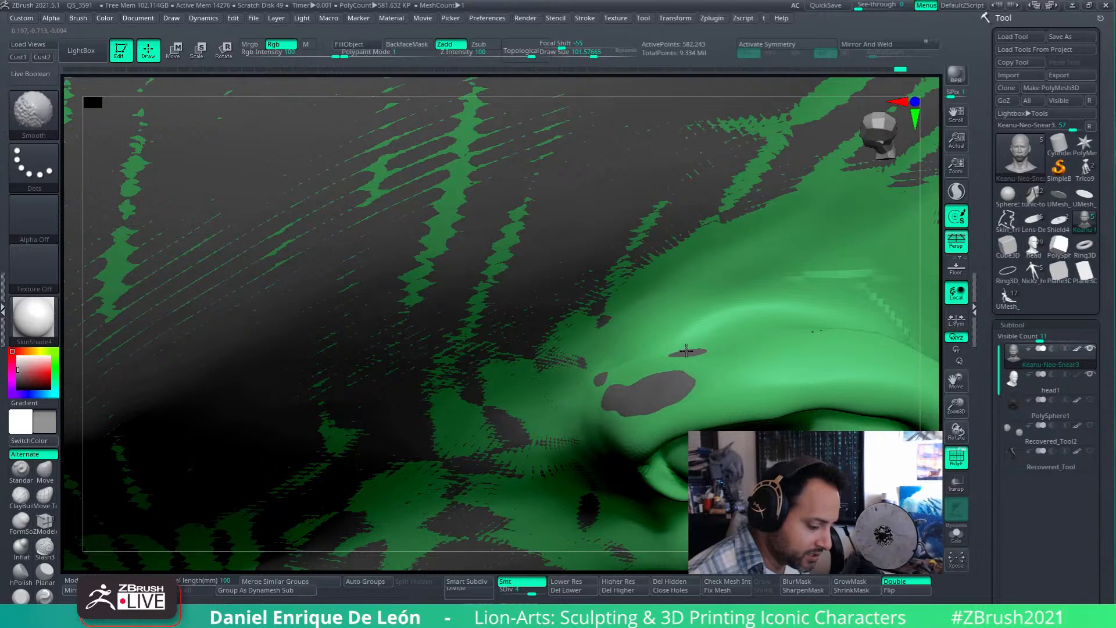
mouse_move(712, 357)
right_mouse_down()
mouse_move(710, 380)
mouse_move(675, 386)
right_mouse_up()
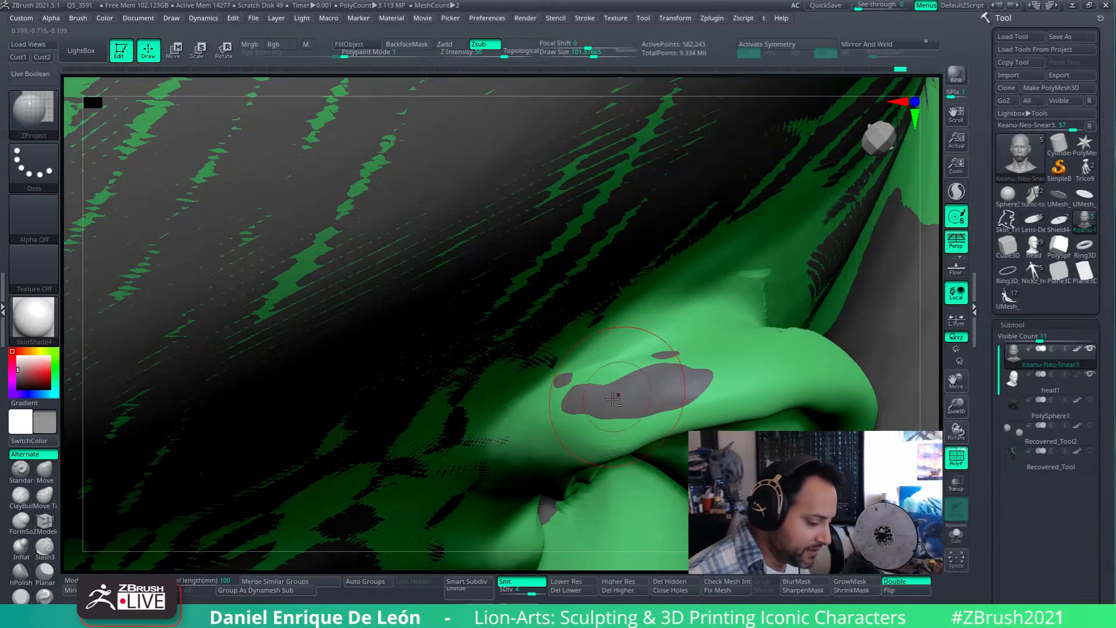
left_click_drag(670, 387, 686, 366)
mouse_move(696, 345)
right_mouse_down()
mouse_move(688, 314)
mouse_move(696, 335)
right_mouse_up()
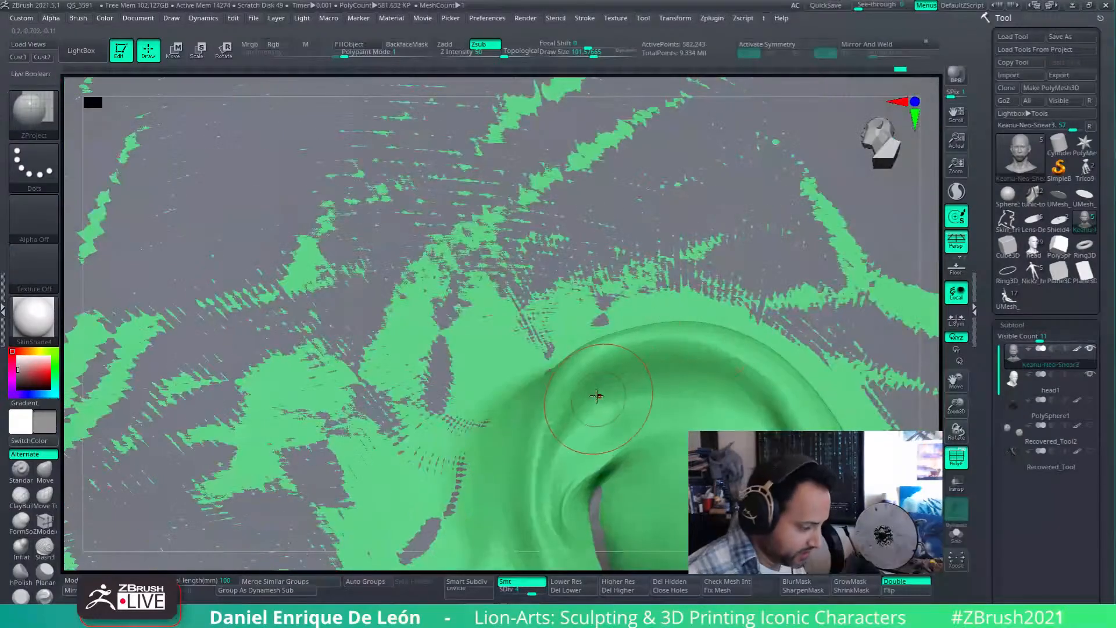
right_click_drag(598, 399, 639, 313, "alt")
left_click_drag(612, 394, 610, 445, "shift")
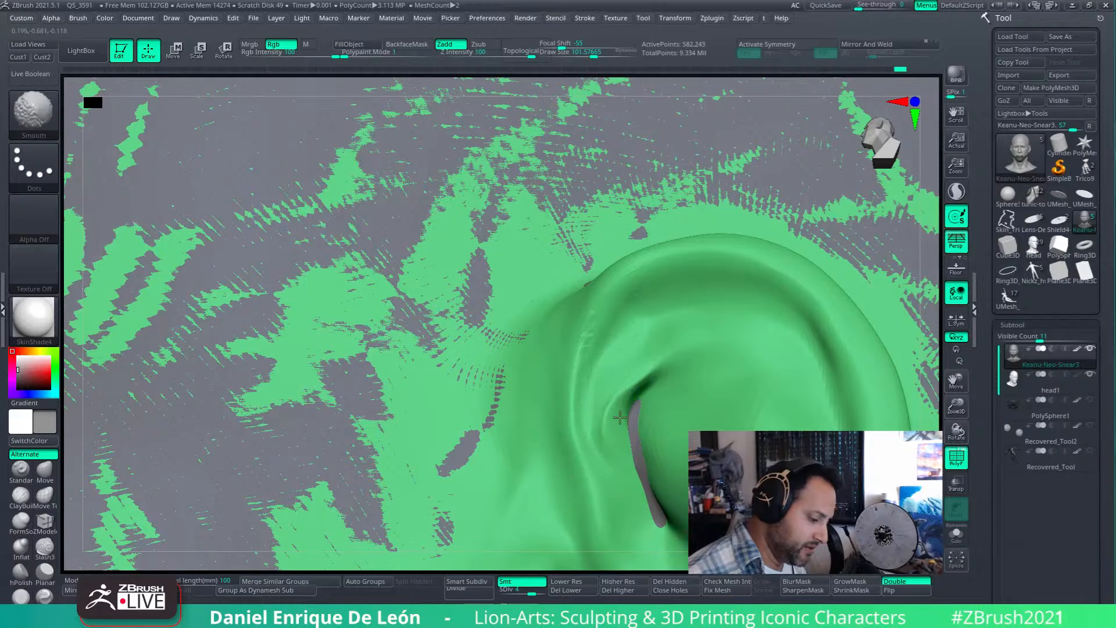
- Isolate head1 to examine its temple and ear, show both heads again and reselect the Neo head
right_click_drag(723, 374, 605, 305, "alt")
mouse_move(605, 218)
right_mouse_down()
mouse_move(678, 304)
mouse_move(639, 355)
mouse_move(694, 383)
mouse_move(687, 253)
right_mouse_up()
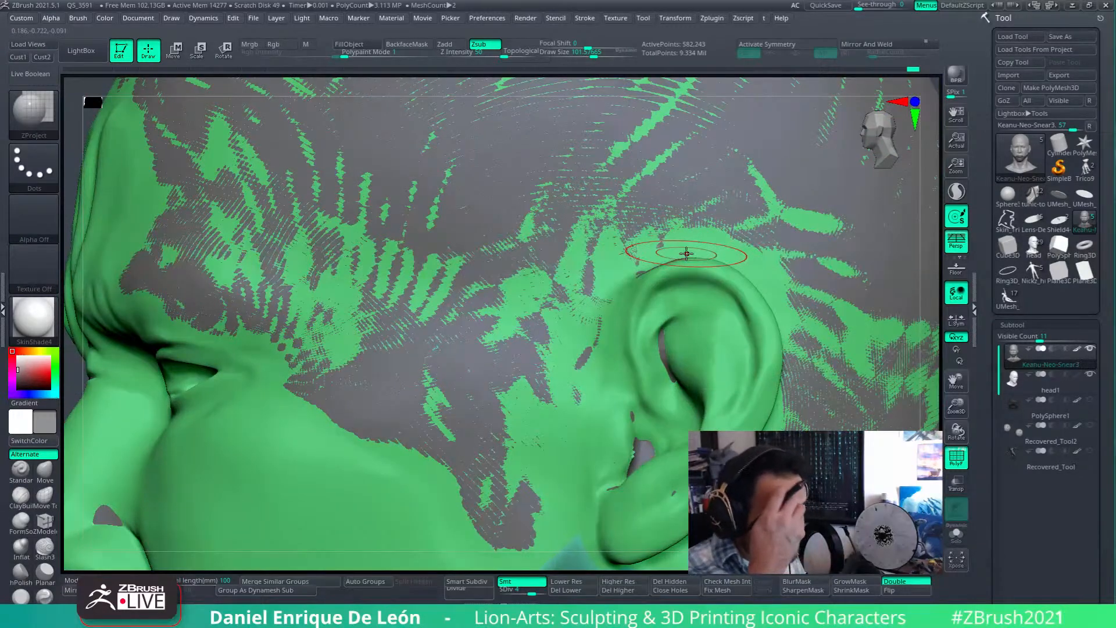
left_click(686, 253, "alt")
right_click_drag(680, 247, 792, 323, "alt")
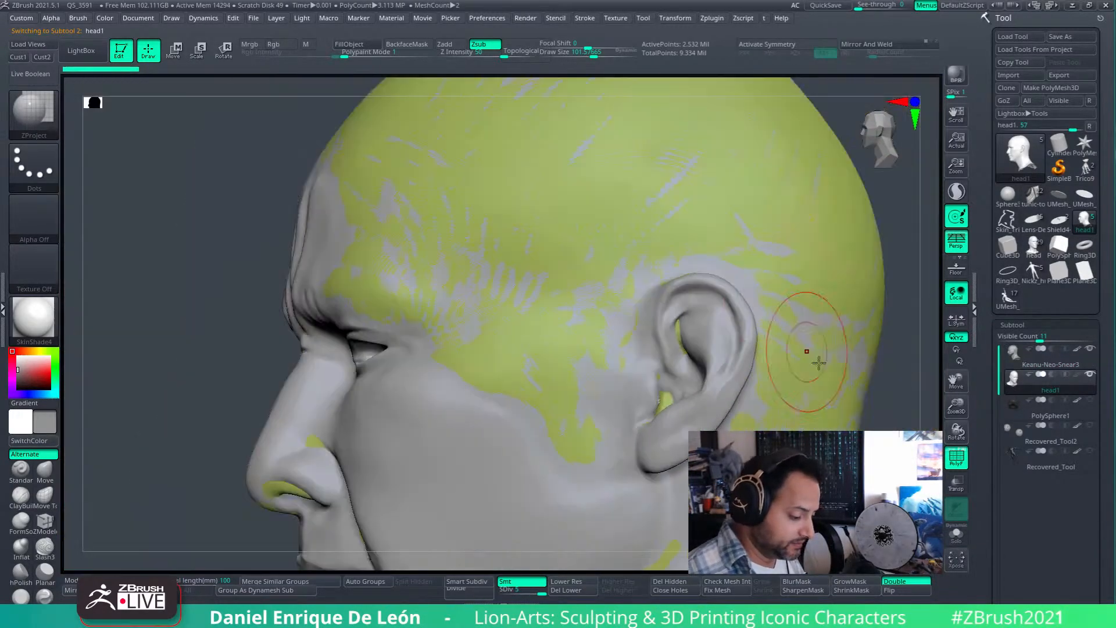
left_click(952, 541)
right_click_drag(784, 371, 866, 355)
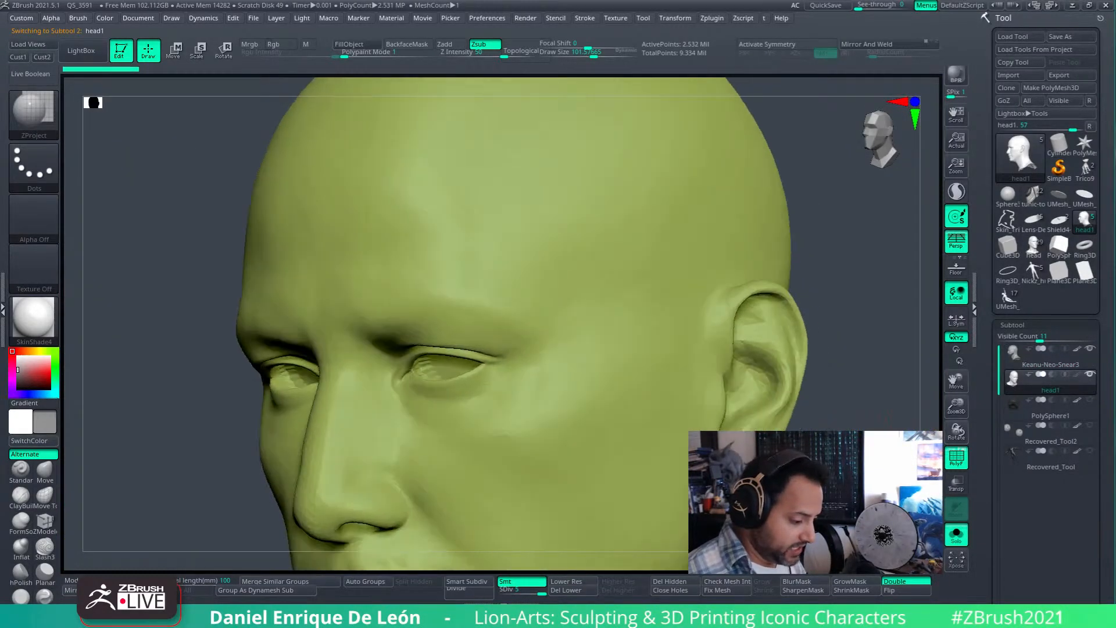
left_click(953, 538)
left_click(712, 314, "alt")
- Project the scalp above and behind the left ear onto head1 and smooth the transition
mouse_move(710, 308)
right_mouse_down("alt")
mouse_move(701, 317)
mouse_move(741, 376)
mouse_move(753, 372)
mouse_move(733, 368)
mouse_move(745, 293)
mouse_move(654, 275)
right_mouse_up("alt")
key("shift")
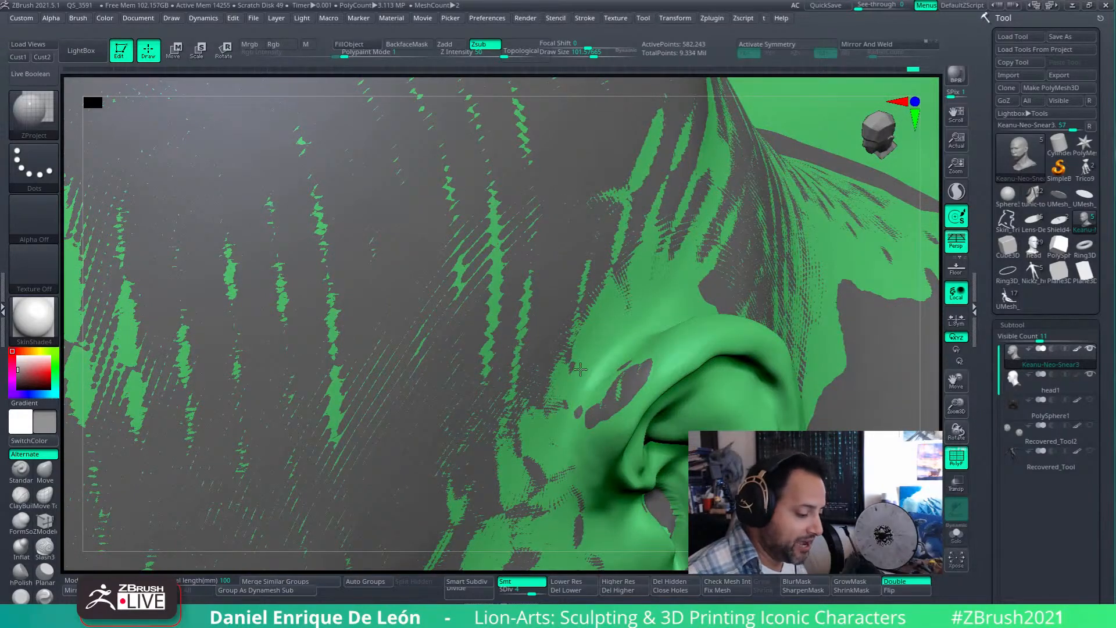
right_click_drag(782, 293, 658, 272)
right_click_drag(689, 196, 503, 296)
mouse_move(503, 295)
left_mouse_down()
mouse_move(465, 280)
mouse_move(596, 362)
mouse_move(636, 305)
left_mouse_up()
right_click_drag(678, 382, 667, 348, "alt")
mouse_move(666, 349)
left_mouse_down("shift")
mouse_move(599, 356)
mouse_move(592, 347)
mouse_move(685, 341)
mouse_move(716, 273)
left_mouse_up("shift")
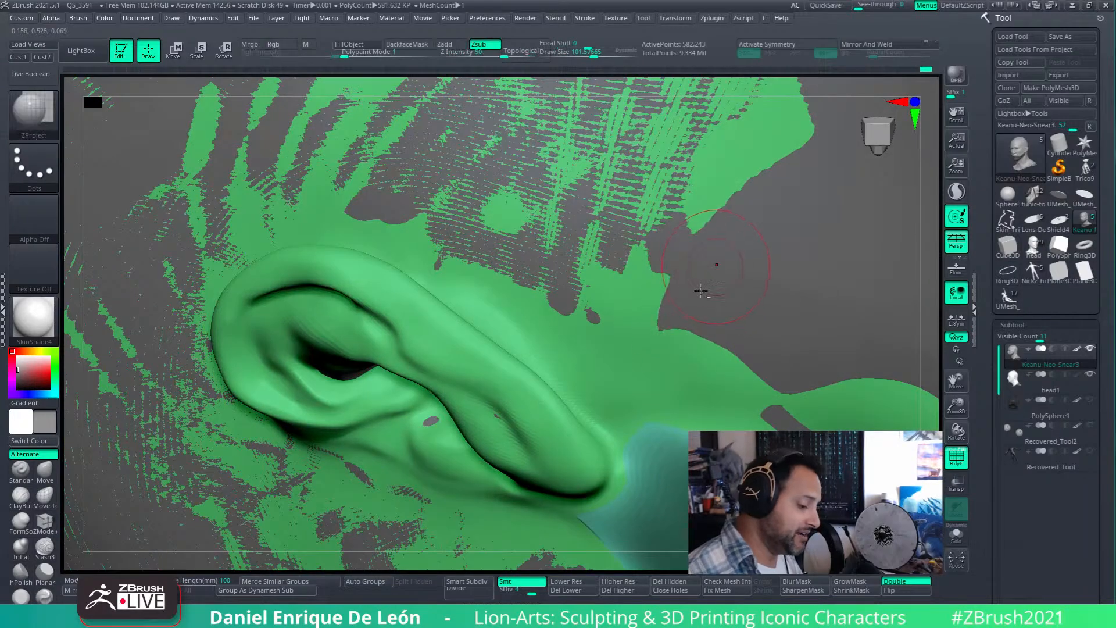
- Project the side of the neck behind the left ear onto head1
right_click_drag(717, 265, 678, 312, "alt")
mouse_move(680, 314)
left_mouse_down()
mouse_move(675, 335)
mouse_move(668, 262)
mouse_move(724, 268)
mouse_move(706, 407)
mouse_move(721, 397)
mouse_move(697, 387)
mouse_move(729, 232)
mouse_move(778, 273)
mouse_move(684, 233)
mouse_move(715, 188)
left_mouse_up()
right_click_drag(719, 187, 681, 294, "alt")
mouse_move(760, 201)
left_mouse_down()
mouse_move(770, 279)
mouse_move(738, 314)
mouse_move(779, 256)
mouse_move(755, 366)
left_mouse_up()
mouse_move(779, 325)
right_mouse_down("ctrl")
mouse_move(803, 229)
mouse_move(773, 325)
right_mouse_up("ctrl")
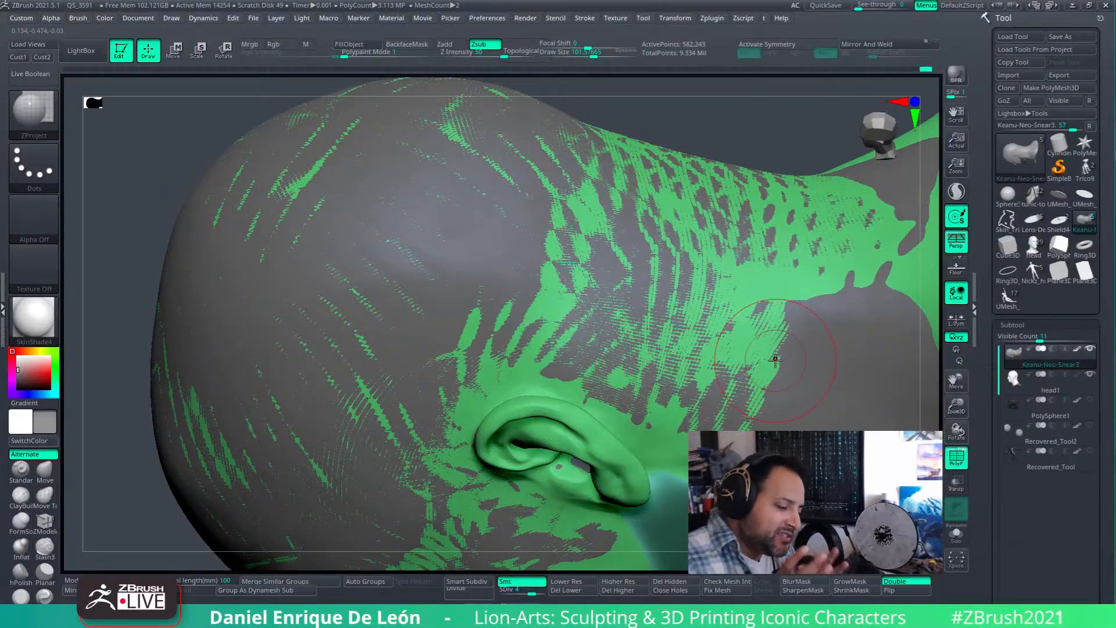
- Project the upper forehead along the hairline onto head1, from the centre across to the right temple
mouse_move(775, 359)
right_mouse_down()
mouse_move(745, 302)
mouse_move(756, 272)
mouse_move(747, 276)
right_mouse_up()
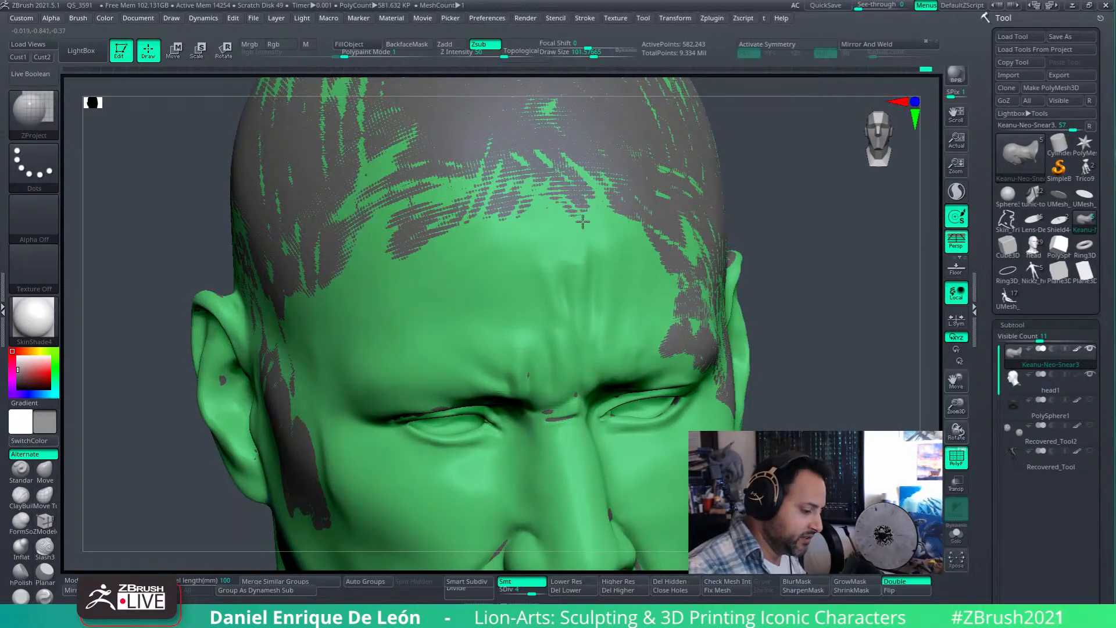
mouse_move(643, 279)
right_mouse_down()
mouse_move(674, 247)
mouse_move(679, 307)
right_mouse_up()
mouse_move(679, 306)
left_mouse_down()
mouse_move(656, 273)
mouse_move(646, 281)
left_mouse_up()
right_click_drag(587, 341, 586, 320)
mouse_move(575, 264)
left_mouse_down()
mouse_move(490, 244)
mouse_move(481, 287)
left_mouse_up()
right_click_drag(481, 288, 534, 288)
mouse_move(534, 288)
left_mouse_down()
mouse_move(448, 337)
mouse_move(375, 349)
mouse_move(383, 325)
left_mouse_up()
right_click_drag(403, 351, 502, 335)
mouse_move(628, 261)
left_mouse_down()
mouse_move(530, 291)
mouse_move(463, 465)
mouse_move(459, 383)
left_mouse_up()
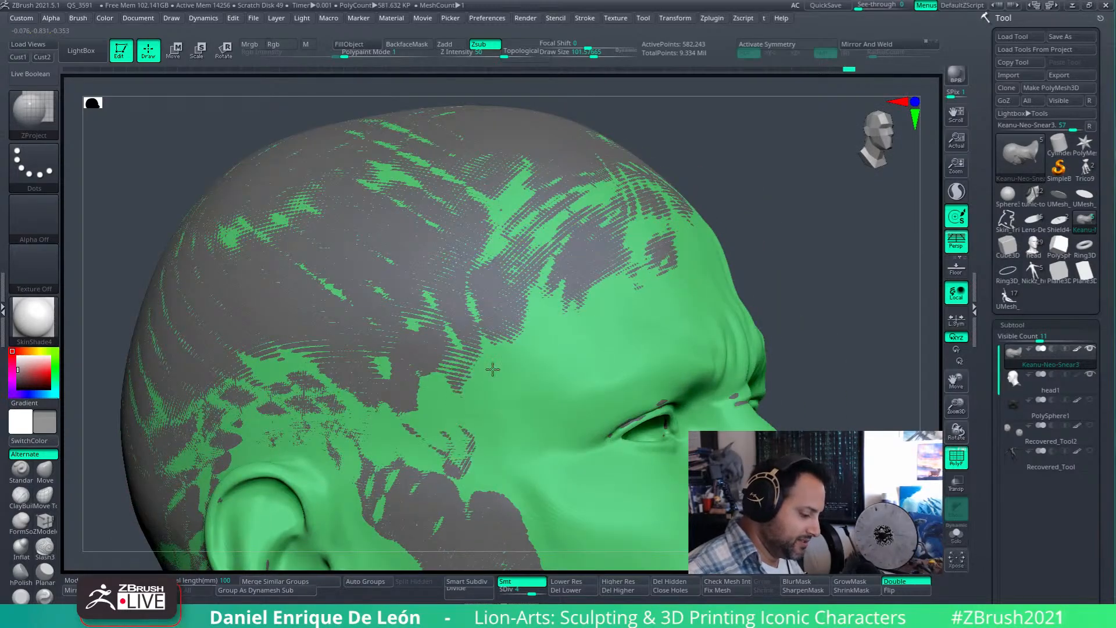
right_click_drag(493, 349, 537, 334)
right_click_drag(574, 300, 631, 296)
mouse_move(473, 451)
right_mouse_down()
mouse_move(563, 286)
mouse_move(575, 285)
right_mouse_up()
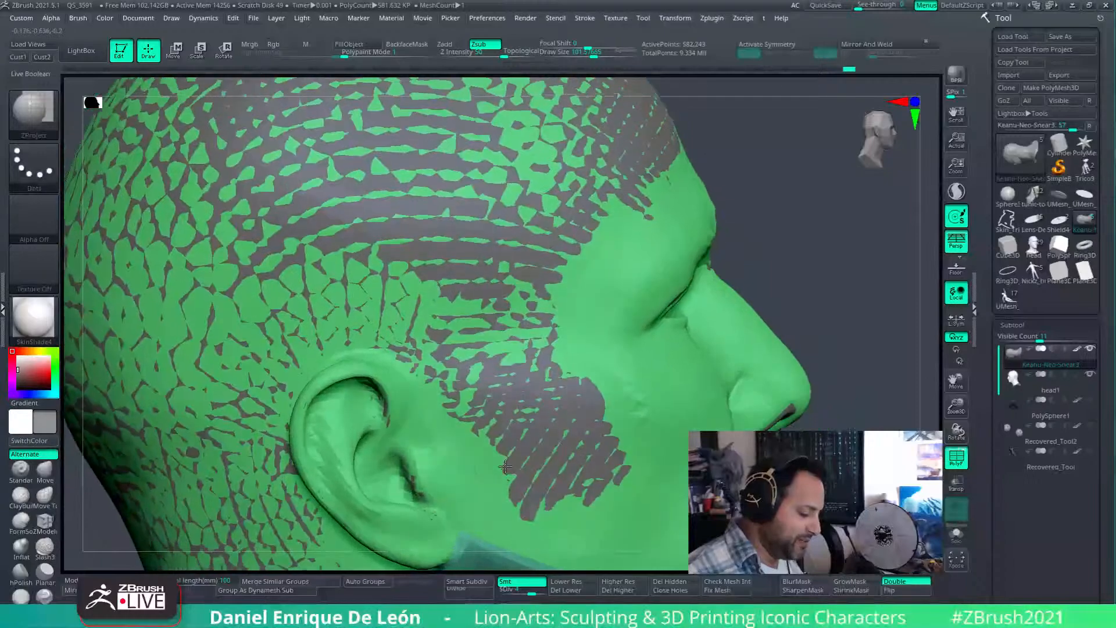
right_click_drag(505, 414, 506, 304, "alt")
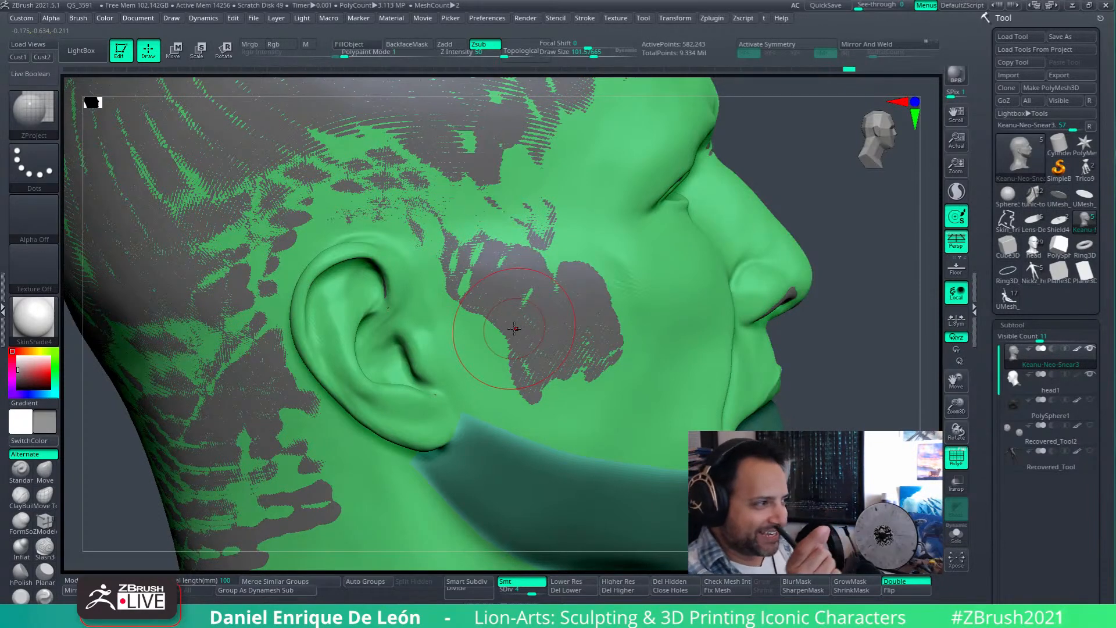
mouse_move(549, 337)
right_mouse_down()
mouse_move(616, 290)
mouse_move(583, 442)
mouse_move(462, 428)
mouse_move(436, 413)
right_mouse_up()
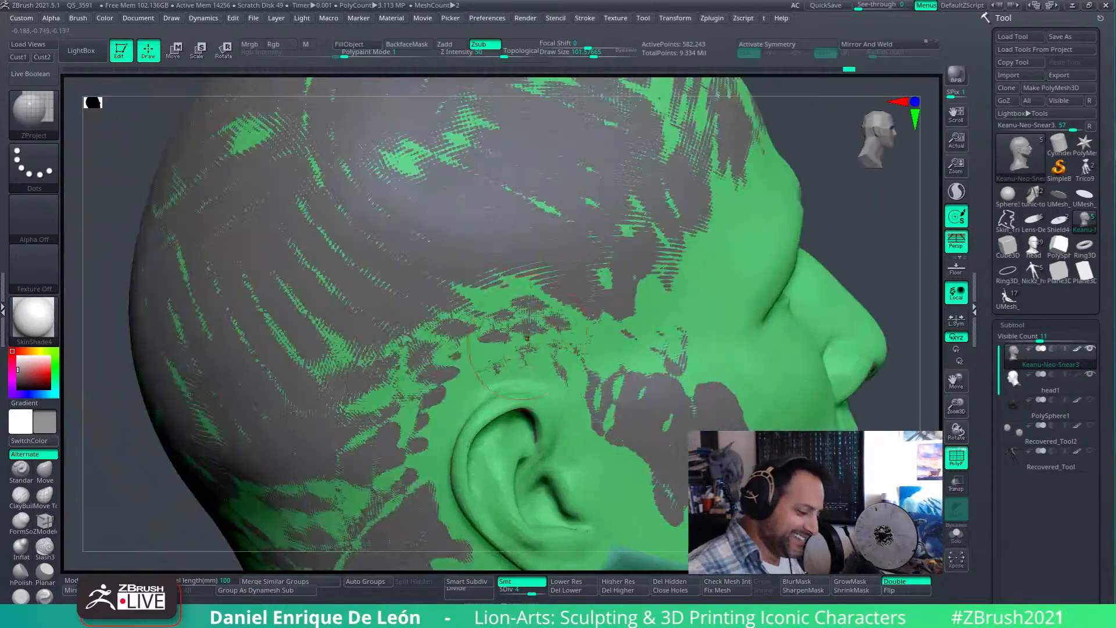
- Project the right temple and the side of the forehead above the ear onto head1 and smooth the transition
right_click_drag(628, 270, 602, 386)
left_click_drag(651, 308, 627, 345)
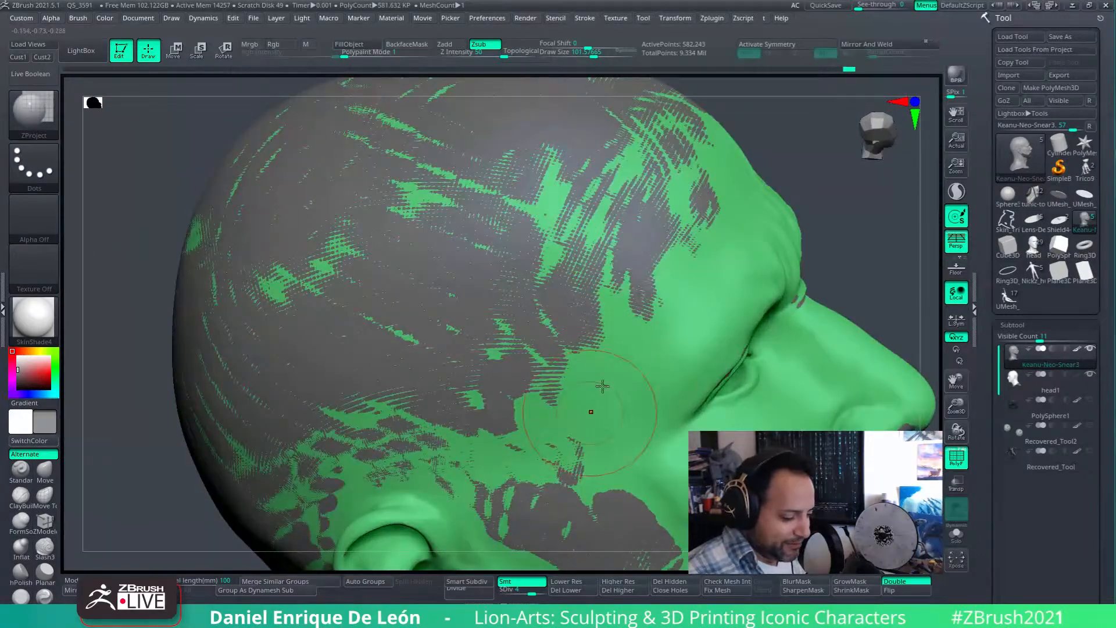
left_click_drag(639, 414, 588, 429)
right_click_drag(606, 372, 580, 414, "alt")
mouse_move(581, 456)
left_mouse_down()
mouse_move(613, 506)
mouse_move(619, 485)
left_mouse_up()
right_click_drag(616, 416, 591, 295, "alt")
mouse_move(637, 414)
left_mouse_down("shift")
mouse_move(590, 383)
mouse_move(646, 437)
mouse_move(627, 469)
left_mouse_up("shift")
mouse_move(637, 399)
right_mouse_down()
mouse_move(675, 371)
mouse_move(735, 362)
mouse_move(621, 373)
mouse_move(677, 372)
mouse_move(667, 420)
mouse_move(509, 316)
mouse_move(531, 312)
right_mouse_up()
mouse_move(454, 311)
left_mouse_down()
mouse_move(342, 352)
mouse_move(372, 327)
left_mouse_up()
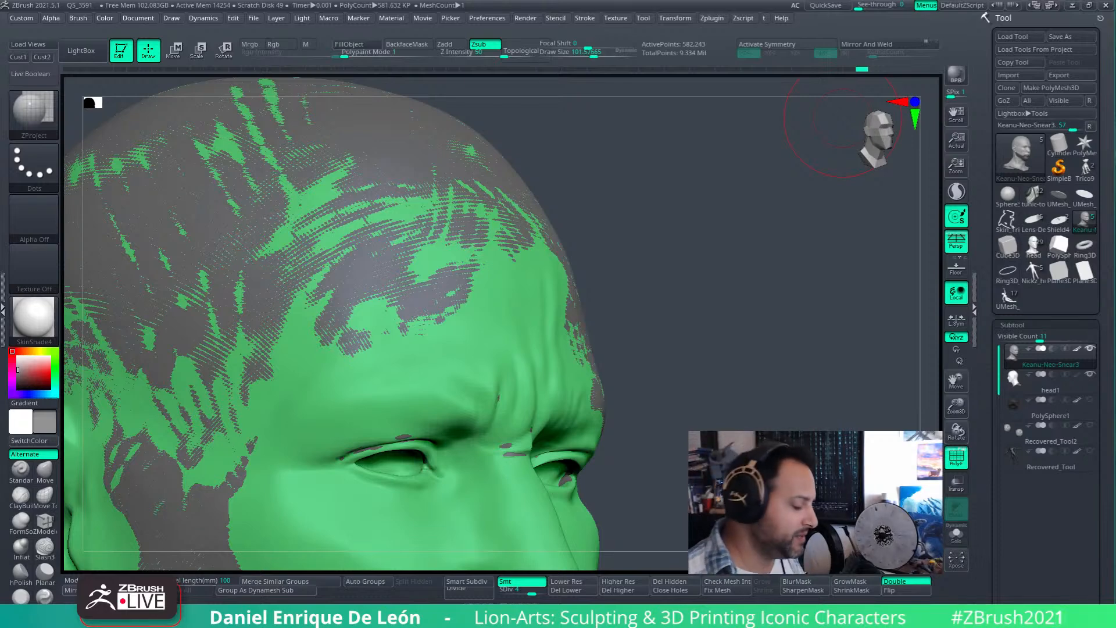
- Project the right side of the forehead and the temple behind the brow onto head1
left_click_drag(722, 368, 697, 321)
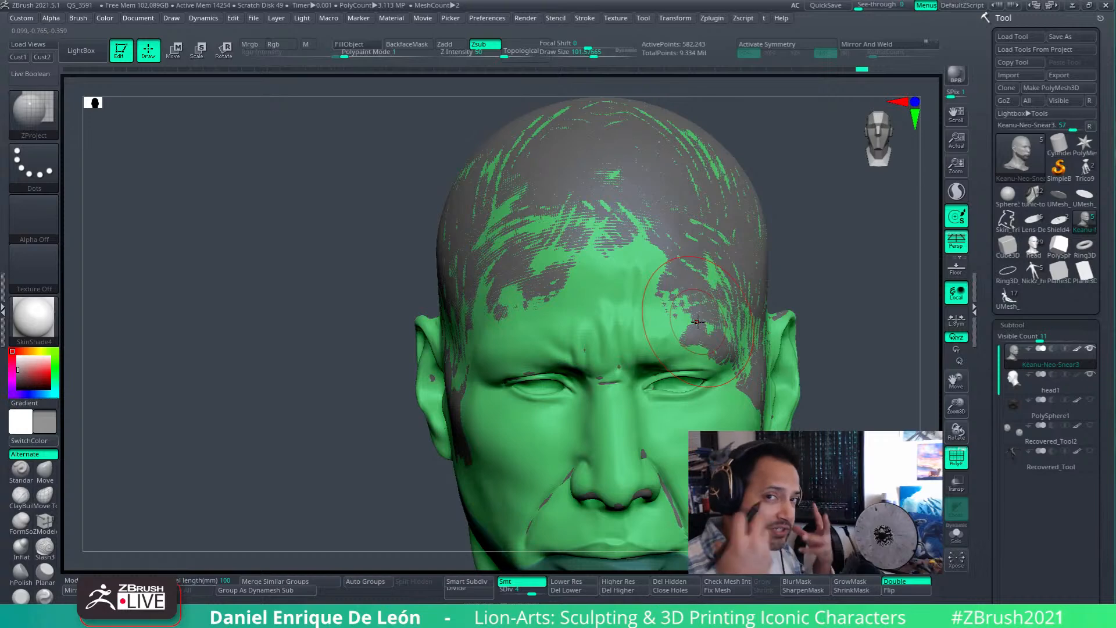
left_click_drag(697, 321, 681, 283)
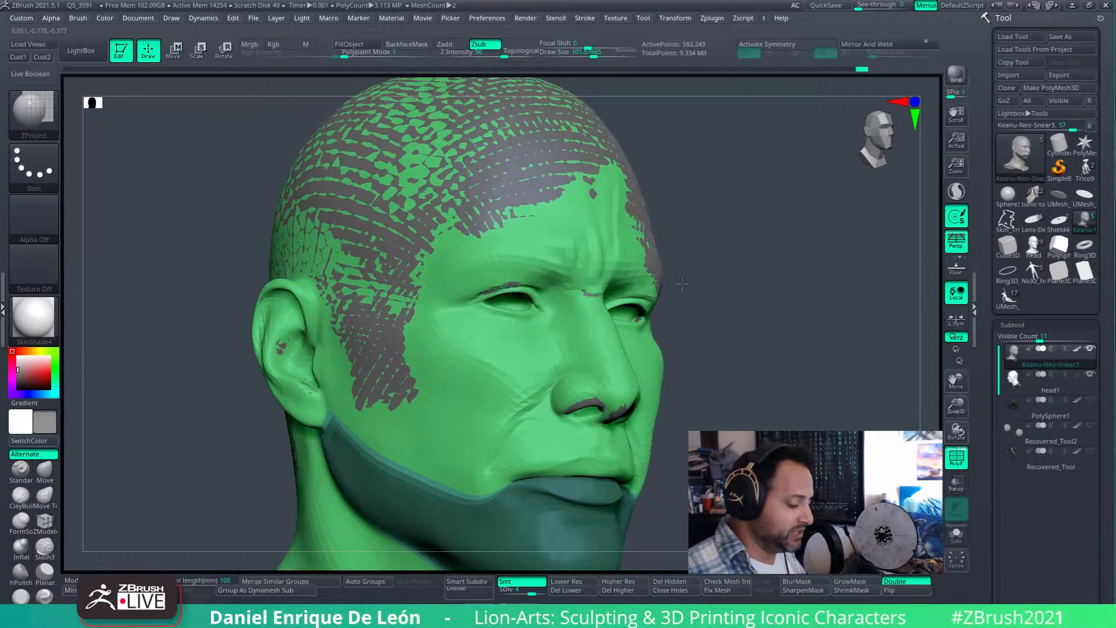
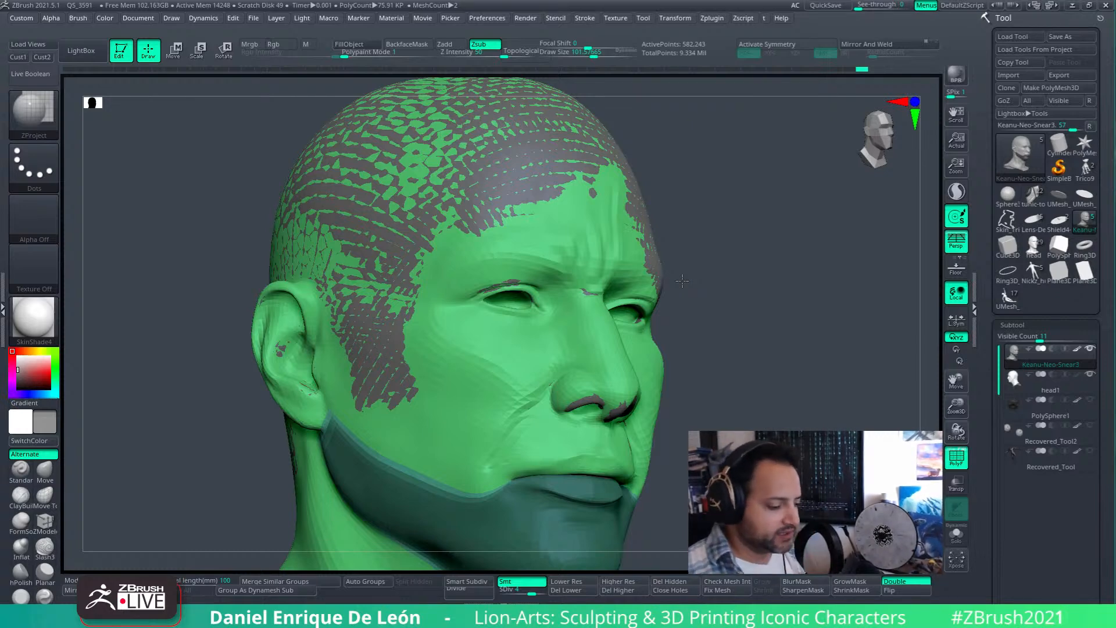
mouse_move(682, 280)
left_mouse_down("shift")
mouse_move(760, 364)
mouse_move(731, 332)
mouse_move(658, 339)
left_mouse_up("shift")
right_click_drag(657, 339, 680, 276, "ctrl")
mouse_move(553, 251)
left_mouse_down()
mouse_move(534, 280)
mouse_move(494, 281)
mouse_move(616, 256)
mouse_move(604, 279)
mouse_move(575, 279)
mouse_move(625, 277)
mouse_move(613, 269)
mouse_move(619, 291)
left_mouse_up()
right_click_drag(631, 302, 666, 272)
right_click_drag(560, 313, 593, 316)
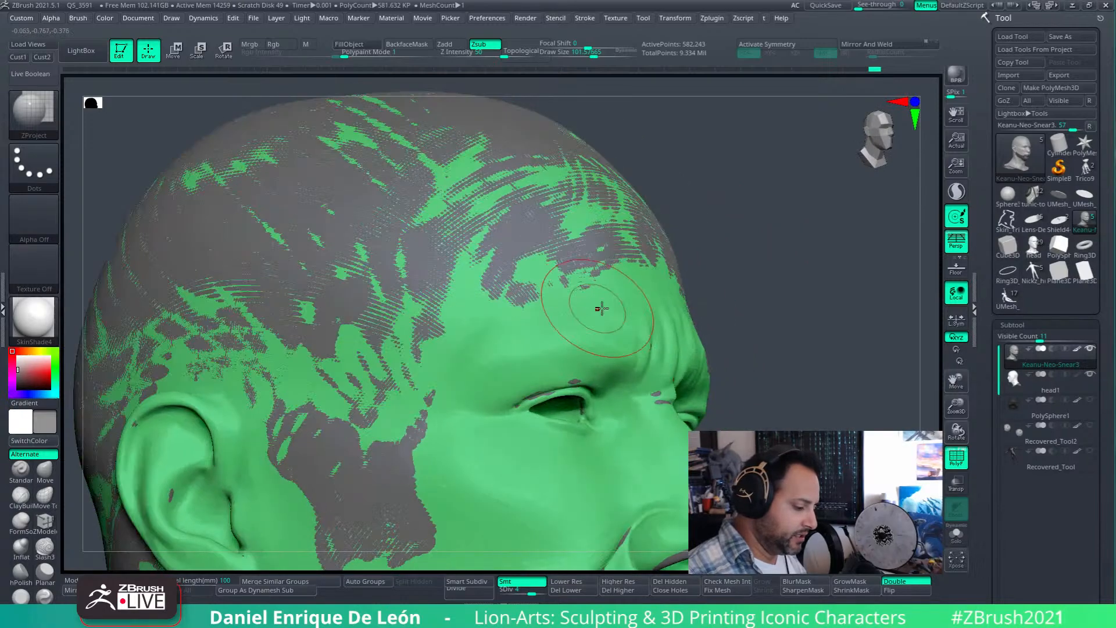
left_click_drag(521, 312, 528, 321)
right_click_drag(528, 320, 545, 325)
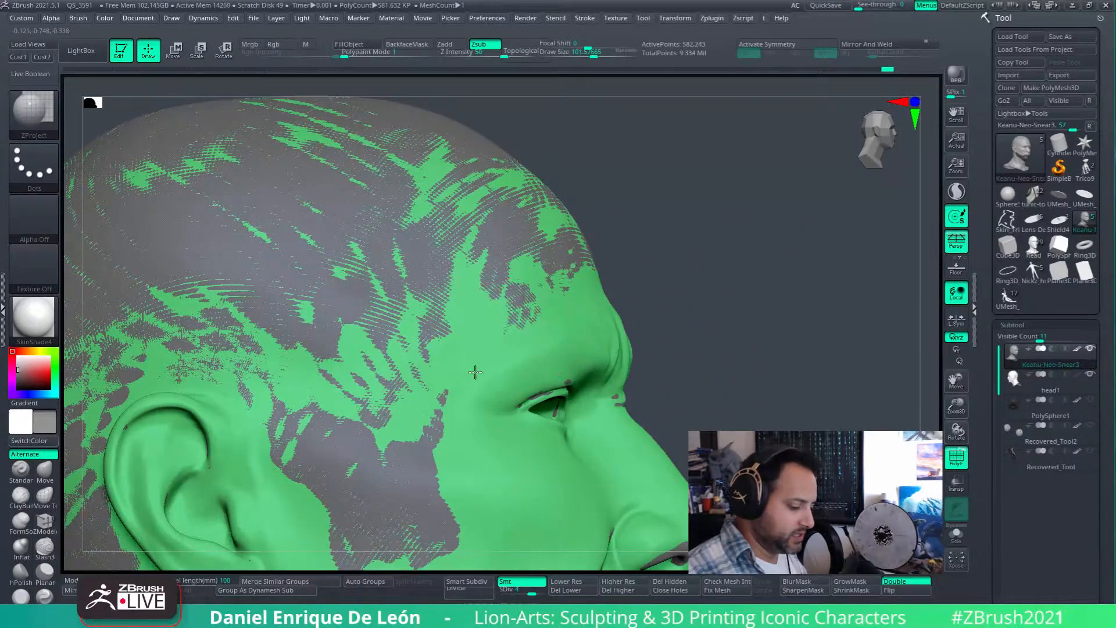
mouse_move(466, 298)
left_mouse_down()
mouse_move(456, 343)
mouse_move(419, 403)
left_mouse_up()
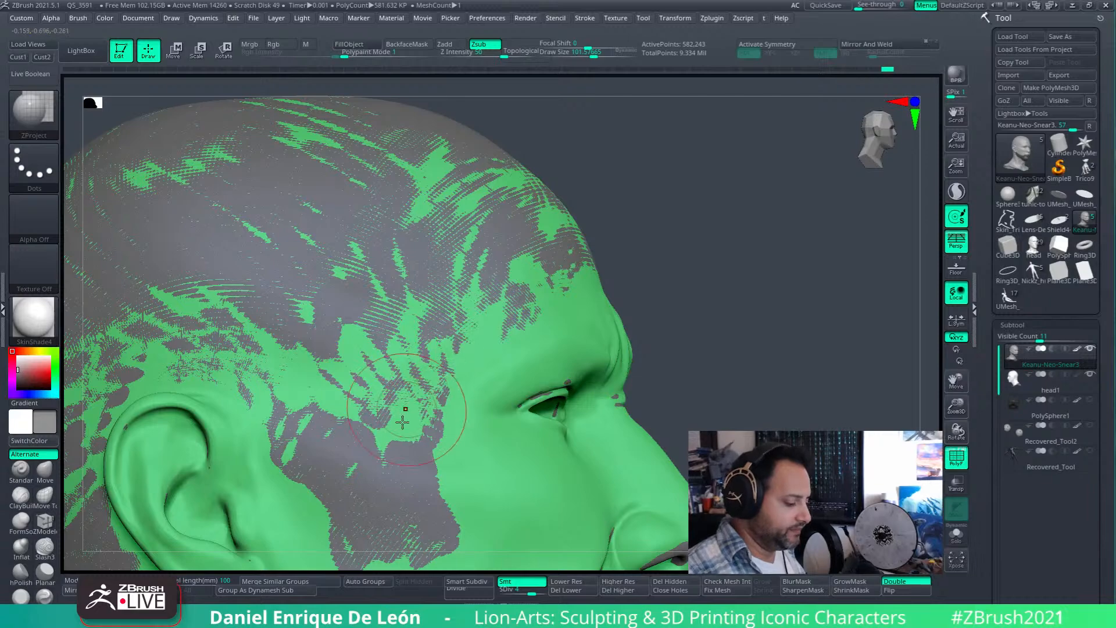
- Project the skin directly in front of the right ear onto head1, down to the upper cheek
right_click_drag(411, 391, 381, 397)
right_click_drag(324, 443, 478, 279, "alt")
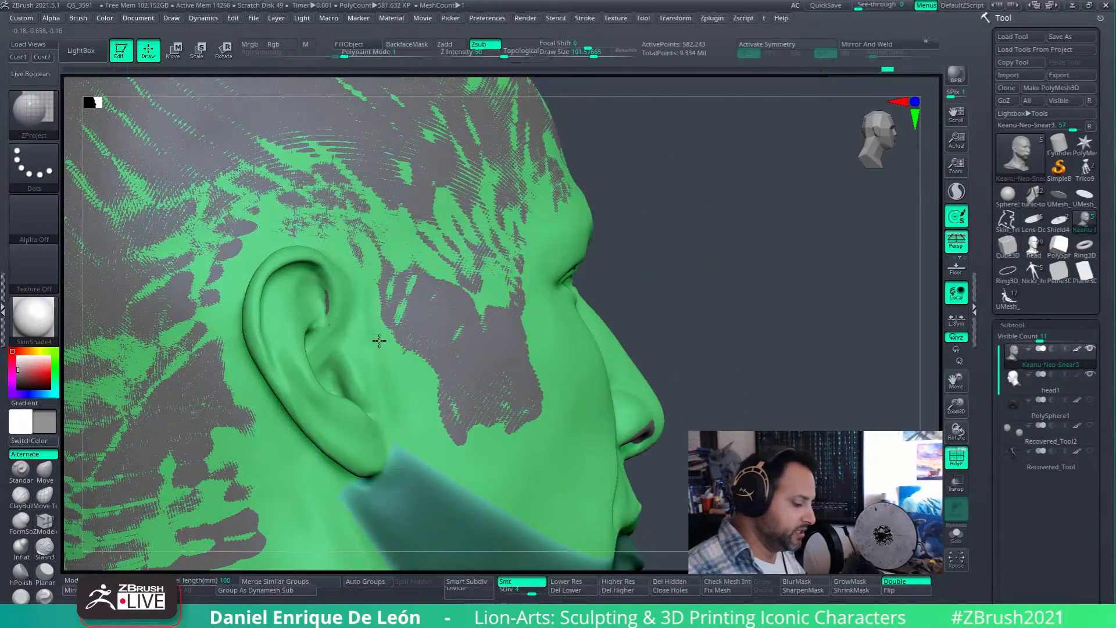
left_click_drag(392, 390, 402, 398)
right_click_drag(402, 334, 412, 358)
mouse_move(412, 359)
left_mouse_down()
mouse_move(379, 362)
mouse_move(393, 363)
left_mouse_up()
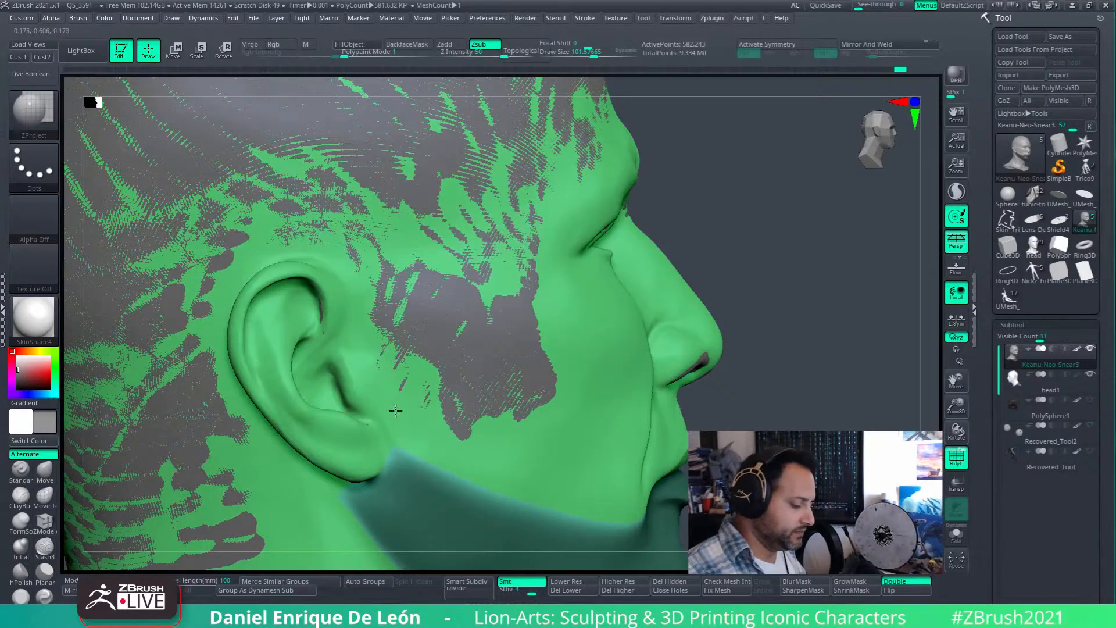
mouse_move(419, 342)
right_mouse_down()
mouse_move(467, 349)
mouse_move(512, 326)
right_mouse_up()
right_click_drag(362, 223, 363, 261)
mouse_move(362, 226)
left_mouse_down()
mouse_move(343, 262)
mouse_move(347, 356)
left_mouse_up()
right_click_drag(347, 357, 362, 294, "ctrl")
- Project the lower right temple onto head1, from the hairline towards the outer corner of the eye
right_click_drag(568, 277, 519, 436)
mouse_move(521, 235)
left_mouse_down()
mouse_move(493, 268)
mouse_move(610, 202)
left_mouse_up()
right_click_drag(610, 202, 588, 229)
mouse_move(588, 229)
left_mouse_down()
mouse_move(543, 236)
mouse_move(604, 175)
mouse_move(562, 195)
left_mouse_up()
right_click_drag(562, 198, 528, 304)
mouse_move(528, 304)
left_mouse_down()
mouse_move(448, 386)
mouse_move(465, 374)
mouse_move(416, 396)
mouse_move(399, 376)
left_mouse_up()
mouse_move(421, 433)
left_mouse_down()
mouse_move(427, 485)
mouse_move(454, 447)
mouse_move(436, 503)
mouse_move(448, 443)
mouse_move(433, 465)
left_mouse_up()
mouse_move(430, 471)
left_mouse_down()
mouse_move(391, 486)
mouse_move(397, 524)
mouse_move(390, 465)
mouse_move(401, 526)
left_mouse_up()
- Try to project the right cheek below the outer eye corner onto head1, smooth it and undo the projection
mouse_move(472, 404)
right_mouse_down("alt")
mouse_move(506, 271)
mouse_move(579, 270)
right_mouse_up("alt")
right_click_drag(511, 348, 448, 331)
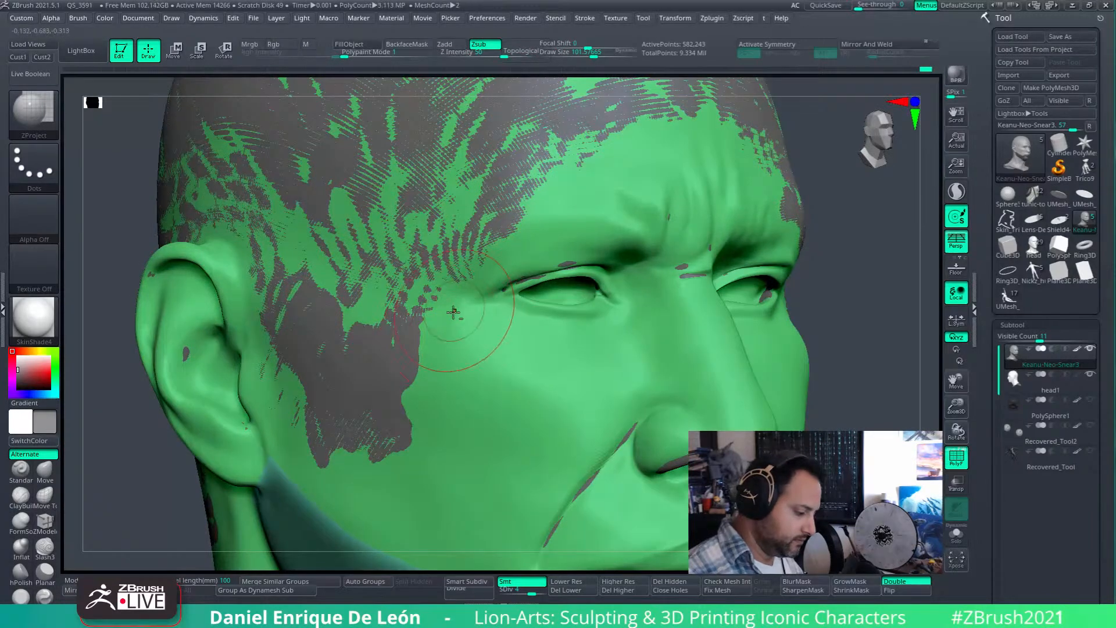
right_click_drag(488, 386, 473, 348)
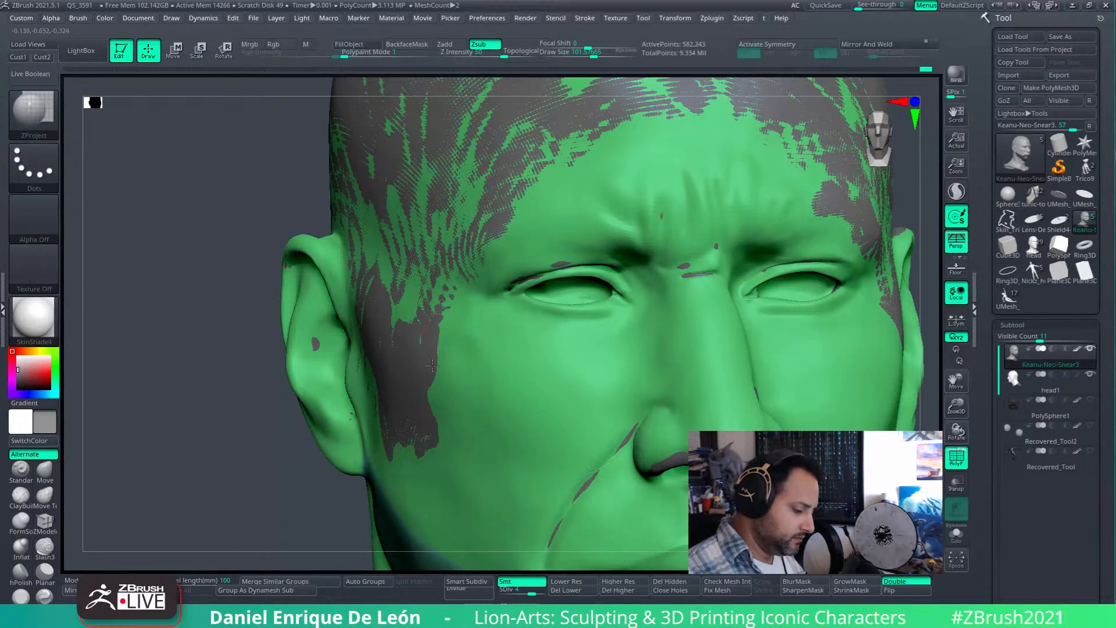
mouse_move(516, 363)
left_mouse_down()
mouse_move(494, 396)
mouse_move(487, 375)
left_mouse_up()
right_click_drag(487, 375, 510, 391)
mouse_move(510, 391)
left_mouse_down("shift")
mouse_move(450, 381)
mouse_move(483, 401)
left_mouse_up("shift")
mouse_move(566, 428)
right_mouse_down()
mouse_move(568, 368)
mouse_move(468, 365)
right_mouse_up()
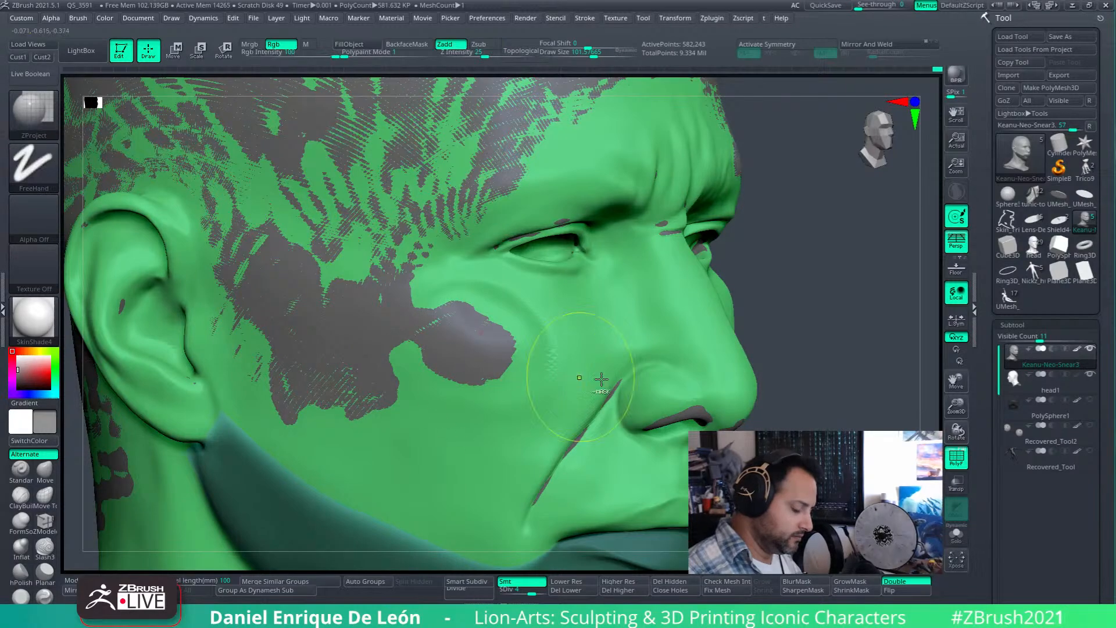
key("ctrl+z")
- Turn on ghost transparency and examine how the cheek surfaces of the two heads overlap
mouse_move(573, 374)
right_mouse_down()
mouse_move(531, 351)
mouse_move(824, 314)
mouse_move(598, 329)
mouse_move(626, 331)
mouse_move(645, 444)
right_mouse_up()
left_click(957, 487)
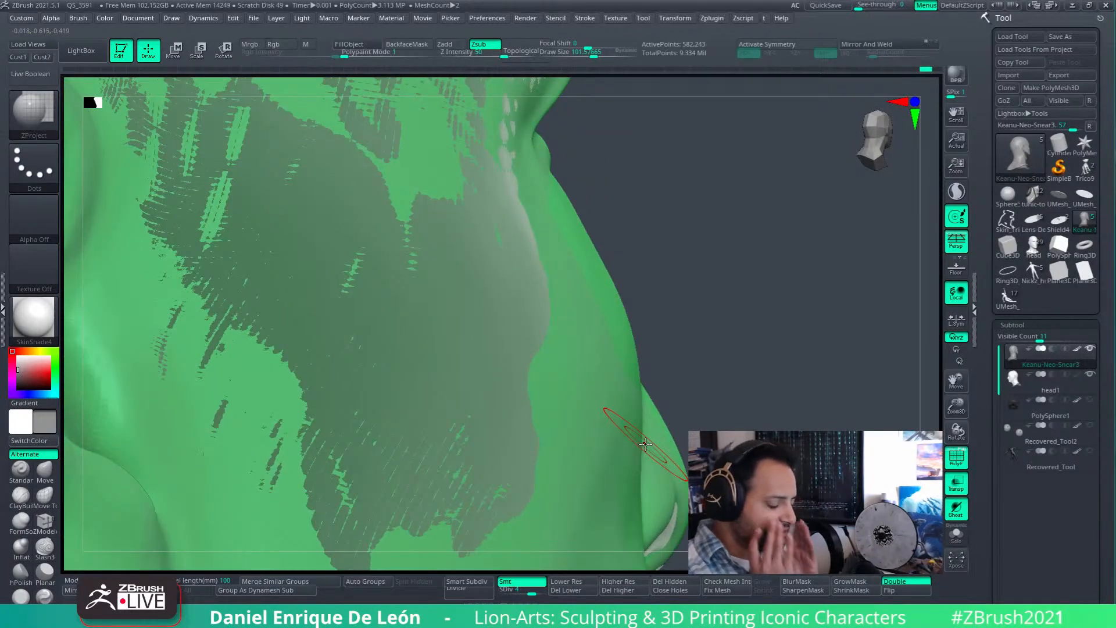
right_click_drag(645, 444, 653, 308)
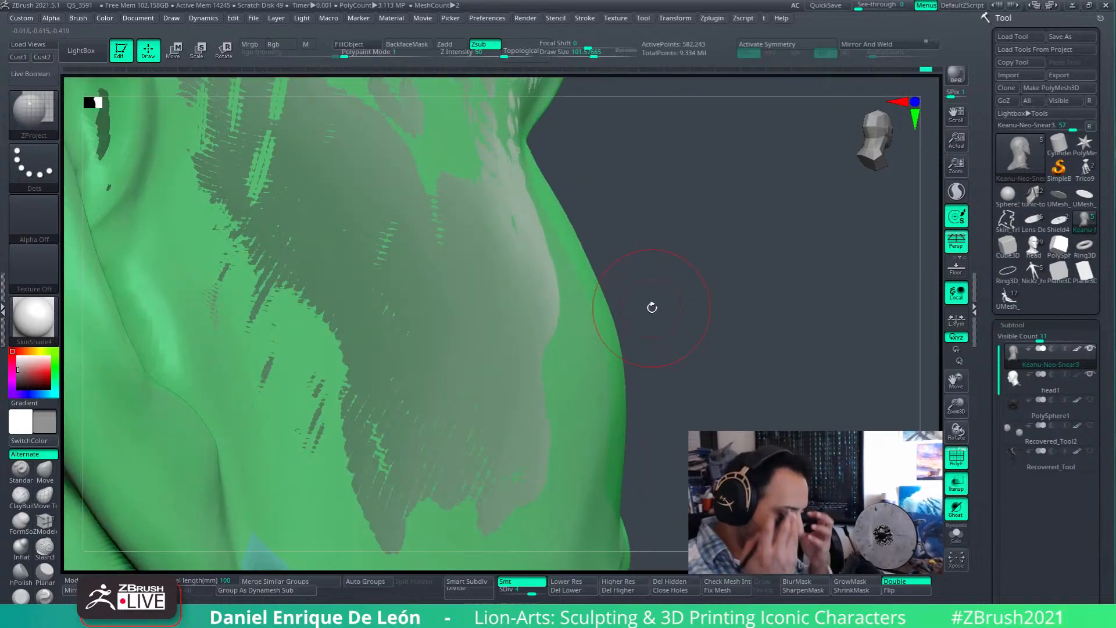
right_click_drag(787, 319, 618, 333)
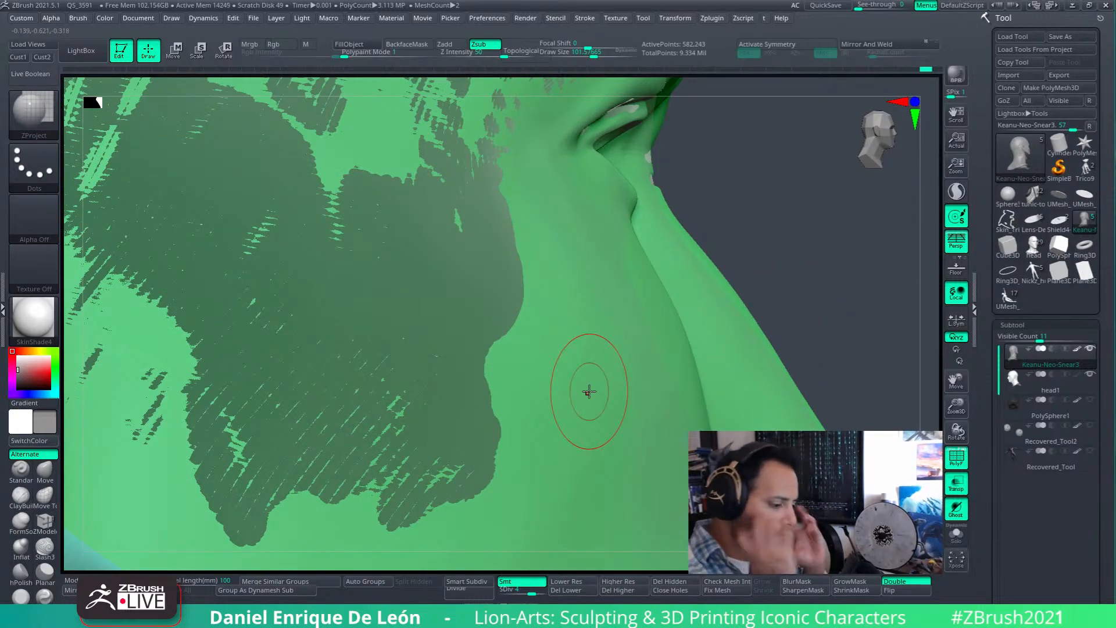
mouse_move(1084, 145)
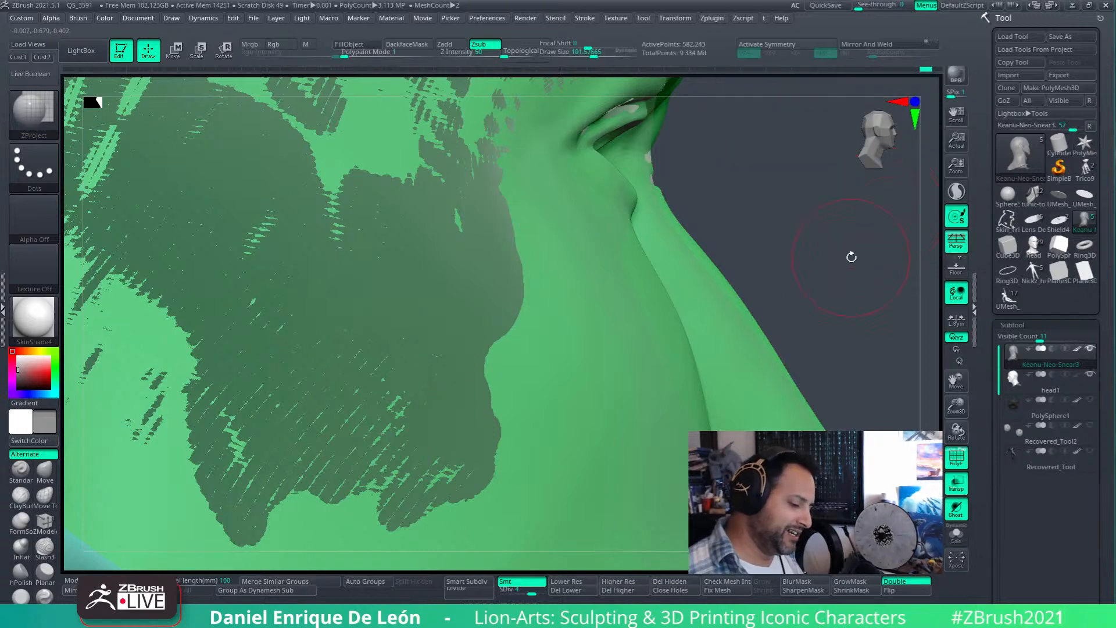
mouse_move(850, 257)
left_mouse_down()
mouse_move(643, 289)
mouse_move(646, 353)
left_mouse_up()
- Project the forehead just above the right eyebrow onto head1, working from its middle to the outer end
mouse_move(618, 238)
right_mouse_down()
mouse_move(612, 376)
mouse_move(612, 319)
mouse_move(658, 345)
mouse_move(684, 343)
mouse_move(622, 323)
mouse_move(650, 319)
mouse_move(548, 273)
mouse_move(511, 323)
mouse_move(531, 289)
right_mouse_up()
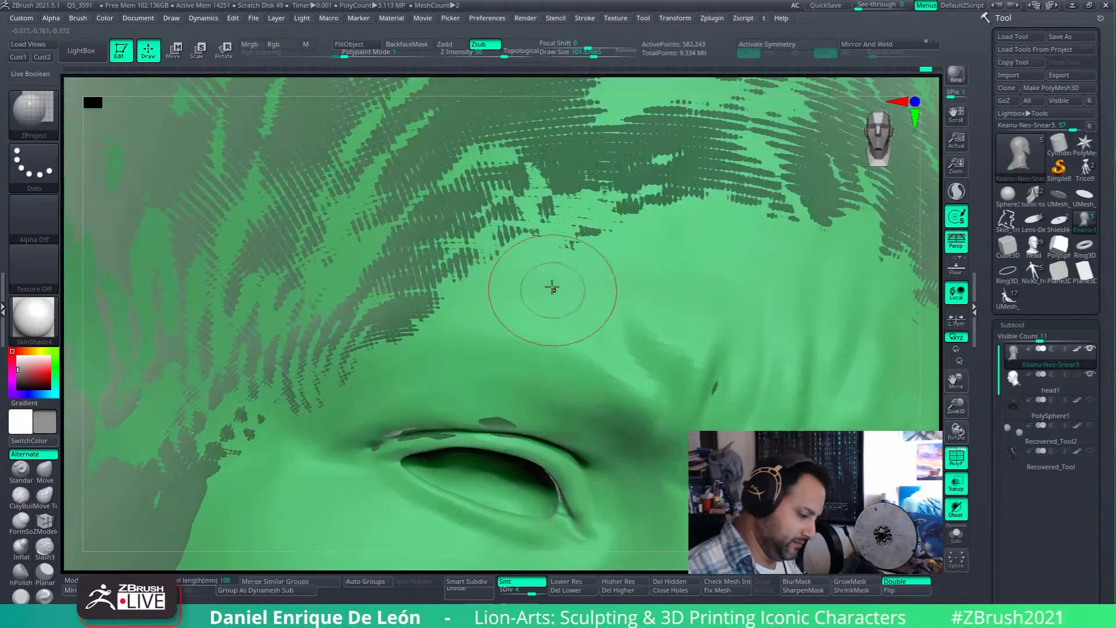
left_click_drag(511, 346, 441, 349, "ctrl")
mouse_move(442, 349)
right_mouse_down()
mouse_move(459, 360)
mouse_move(450, 367)
mouse_move(577, 356)
mouse_move(568, 324)
right_mouse_up()
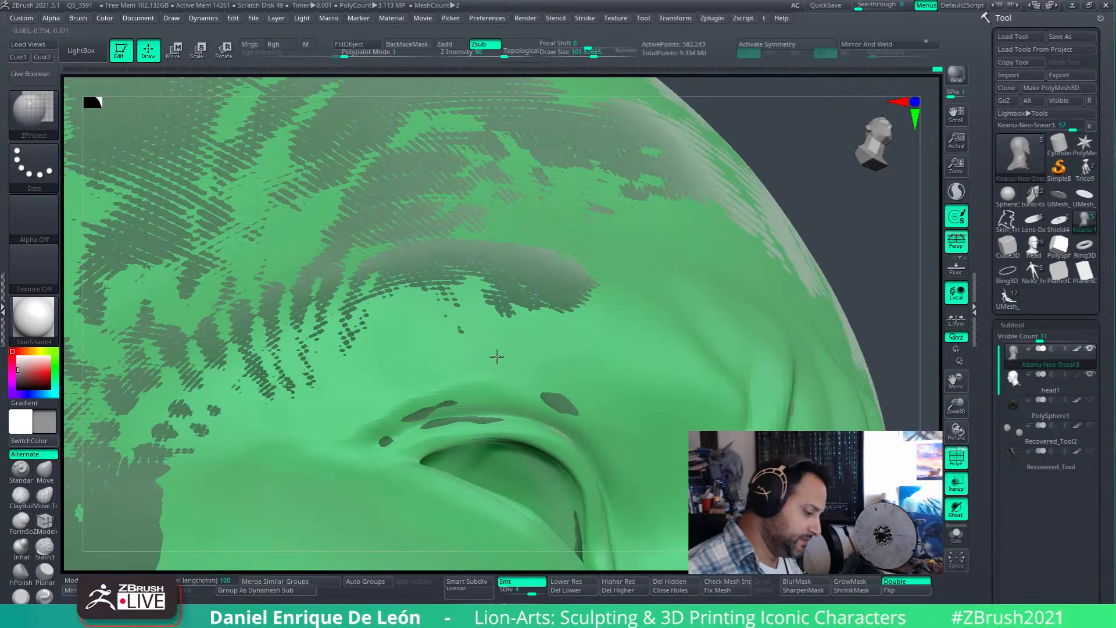
mouse_move(401, 363)
left_mouse_down("ctrl")
mouse_move(354, 349)
mouse_move(320, 366)
mouse_move(343, 348)
mouse_move(261, 441)
mouse_move(288, 433)
mouse_move(290, 411)
left_mouse_up("ctrl")
right_click_drag(329, 433, 316, 458)
right_click_drag(466, 371, 571, 337)
mouse_move(455, 364)
left_mouse_down()
mouse_move(396, 375)
mouse_move(620, 349)
mouse_move(517, 354)
mouse_move(587, 326)
mouse_move(689, 356)
left_mouse_up()
- Project the right brow ridge onto head1, from above the eyelid towards the inner end of the brow
mouse_move(689, 356)
right_mouse_down()
mouse_move(586, 300)
mouse_move(602, 316)
right_mouse_up()
mouse_move(599, 319)
left_mouse_down()
mouse_move(575, 267)
mouse_move(602, 283)
mouse_move(489, 175)
mouse_move(561, 207)
mouse_move(616, 361)
mouse_move(591, 351)
left_mouse_up()
right_click_drag(587, 321, 610, 283)
left_click_drag(608, 286, 559, 371)
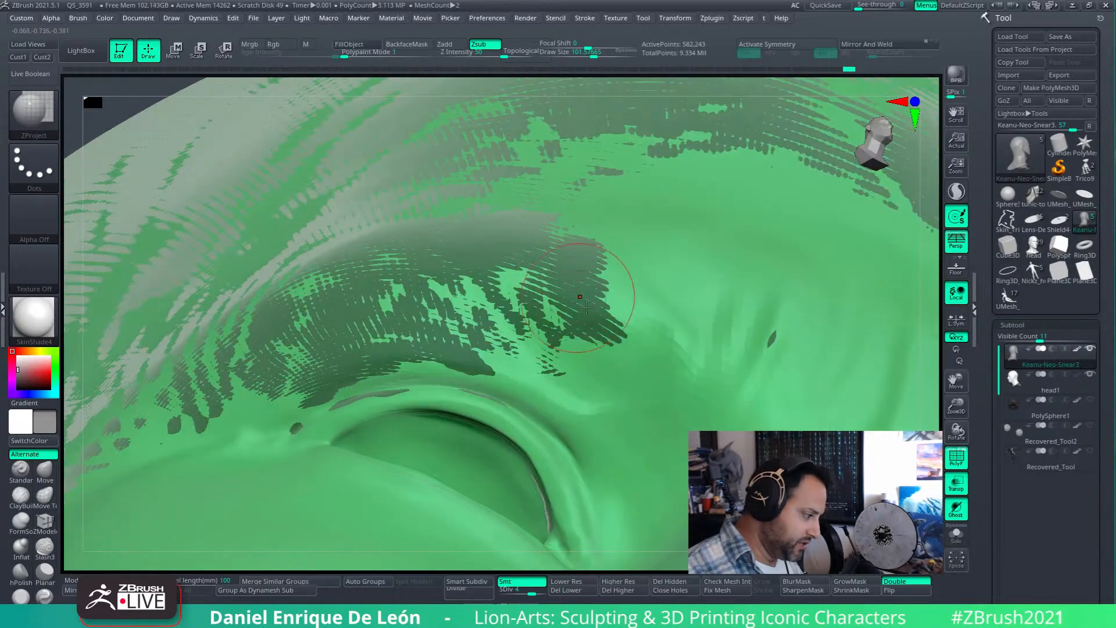
right_click_drag(542, 350, 526, 363)
mouse_move(544, 367)
left_mouse_down()
mouse_move(568, 398)
mouse_move(580, 384)
mouse_move(610, 395)
left_mouse_up()
left_click_drag(617, 468, 582, 414)
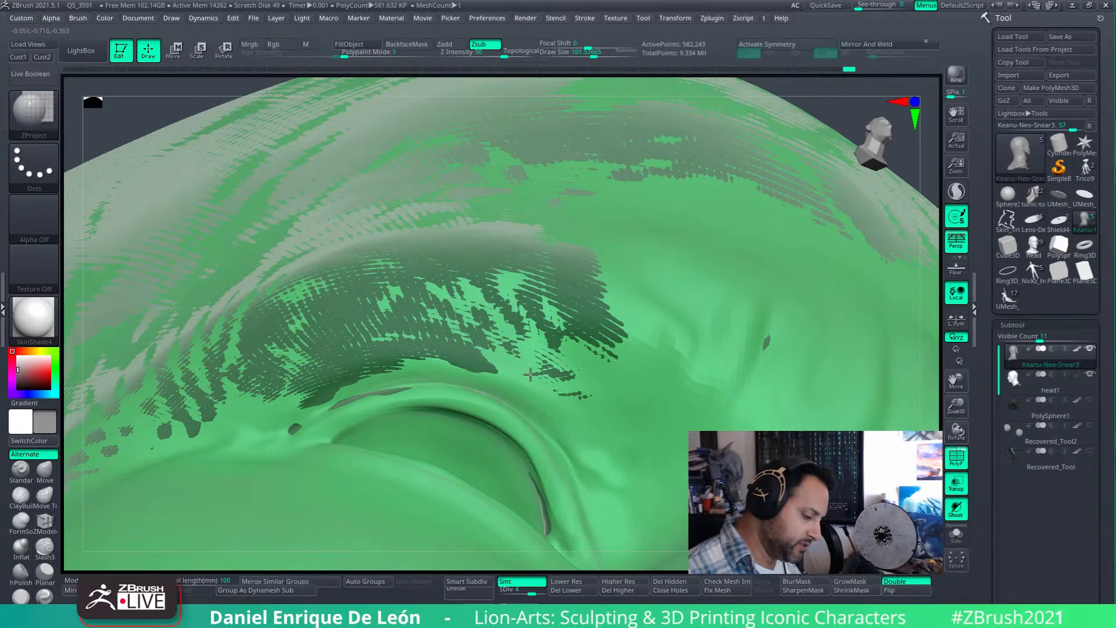
left_click_drag(503, 356, 539, 385)
left_click_drag(508, 328, 575, 378)
mouse_move(660, 445)
right_mouse_down()
mouse_move(640, 391)
mouse_move(675, 392)
right_mouse_up()
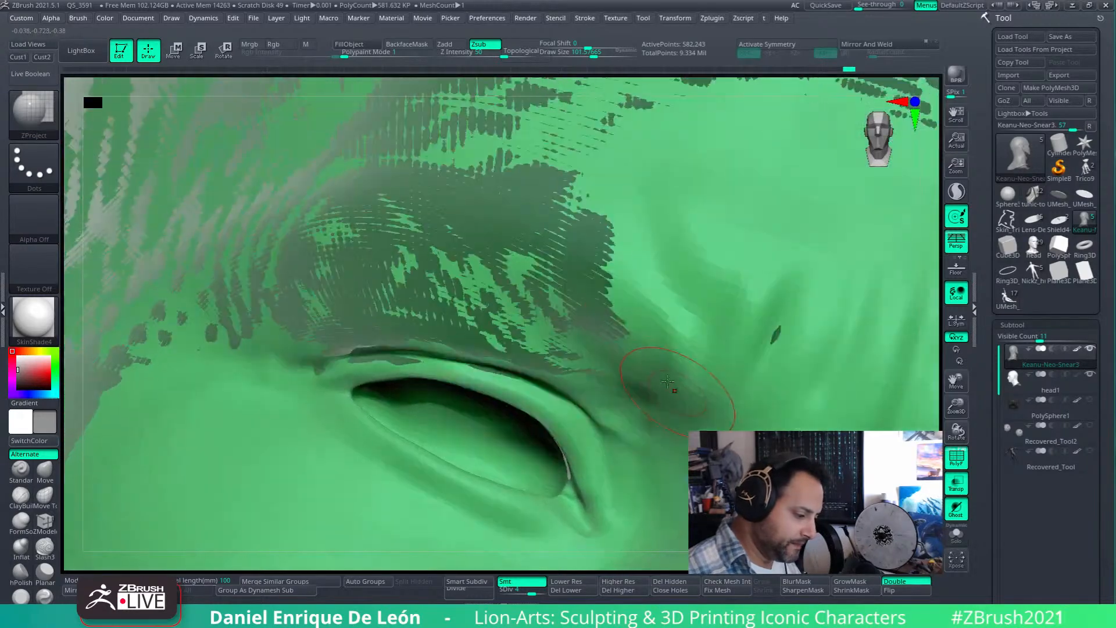
- Turn off transparency, smooth the inner end of the right brow and project it onto head1 towards the nose bridge
left_click(955, 488)
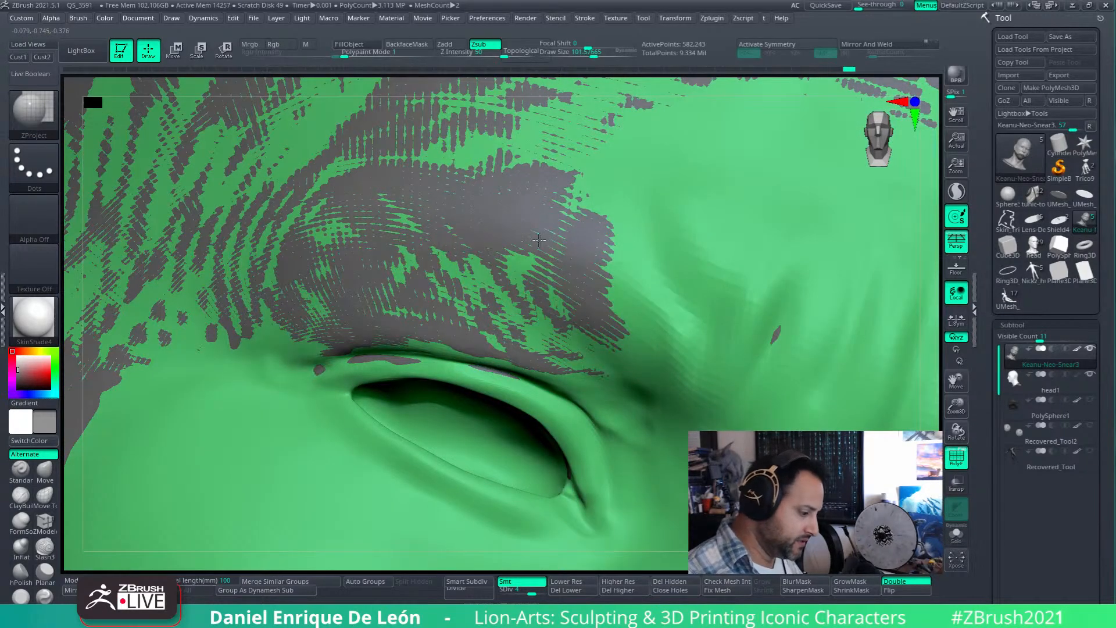
mouse_move(666, 294)
right_mouse_down()
mouse_move(585, 291)
mouse_move(570, 262)
right_mouse_up()
left_click_drag(472, 371, 516, 398, "shift")
right_click_drag(572, 420, 576, 371, "alt")
left_click_drag(522, 354, 507, 378)
right_click_drag(539, 378, 548, 408)
left_click_drag(534, 414, 537, 423)
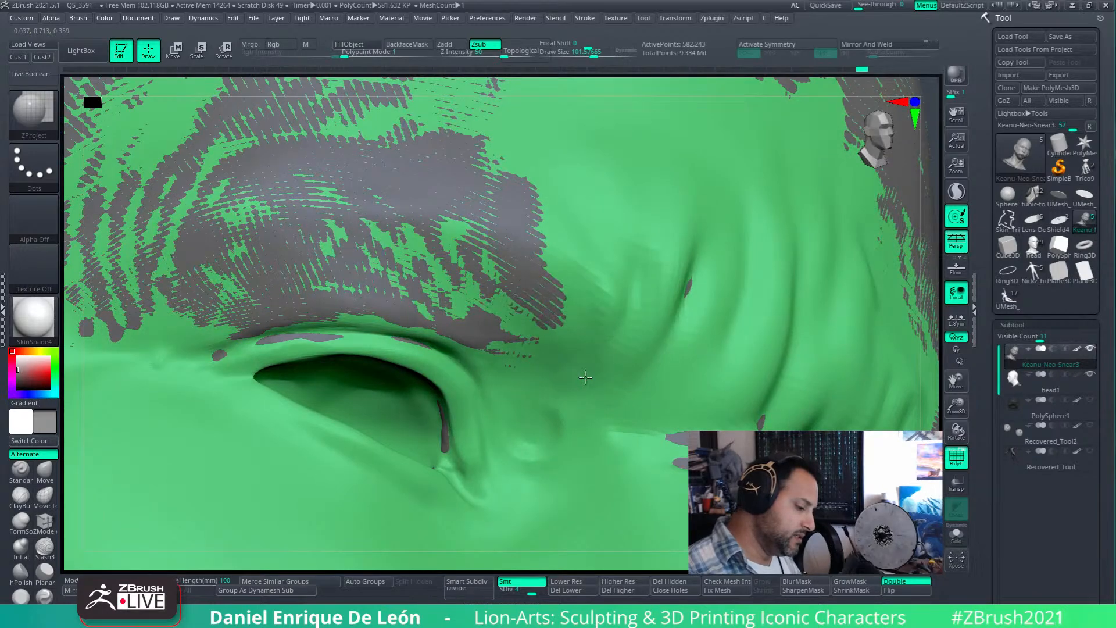
left_click_drag(592, 357, 586, 332)
- Project the area between the right eye's inner corner and the nose bridge onto head1
mouse_move(587, 328)
right_mouse_down()
mouse_move(583, 383)
mouse_move(571, 380)
right_mouse_up()
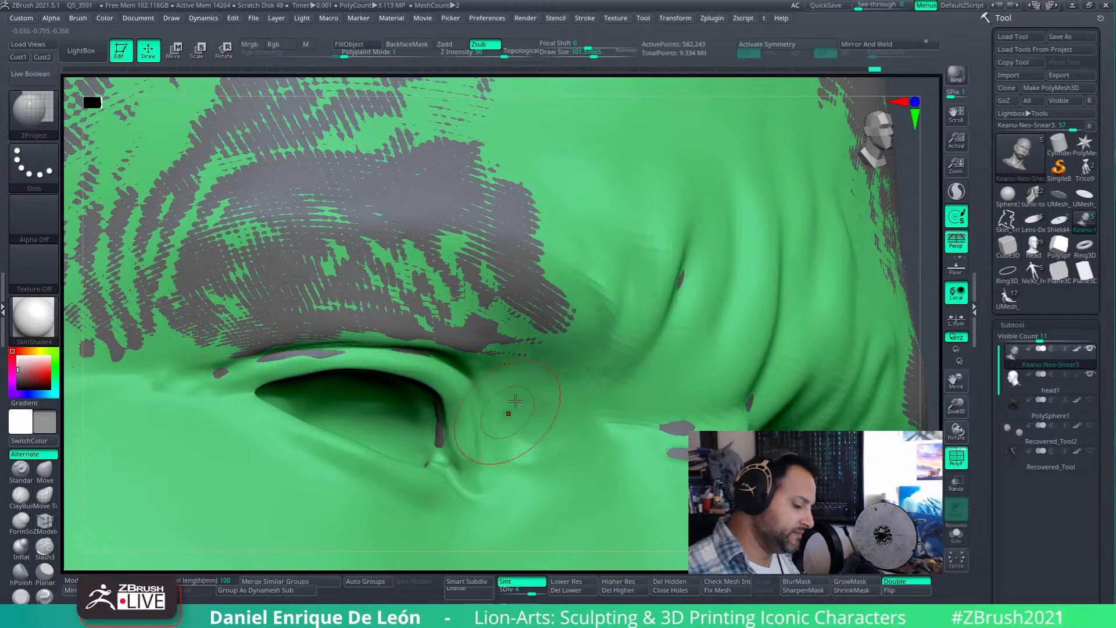
left_click_drag(532, 438, 505, 377)
right_click_drag(522, 354, 511, 388)
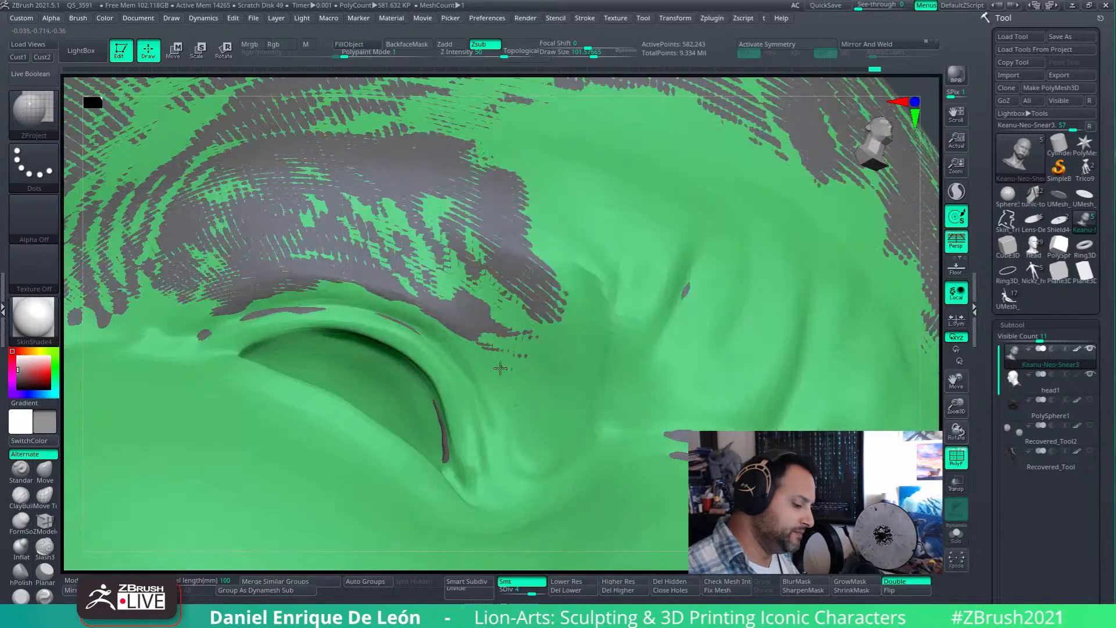
mouse_move(551, 419)
right_mouse_down()
mouse_move(573, 367)
mouse_move(545, 401)
right_mouse_up()
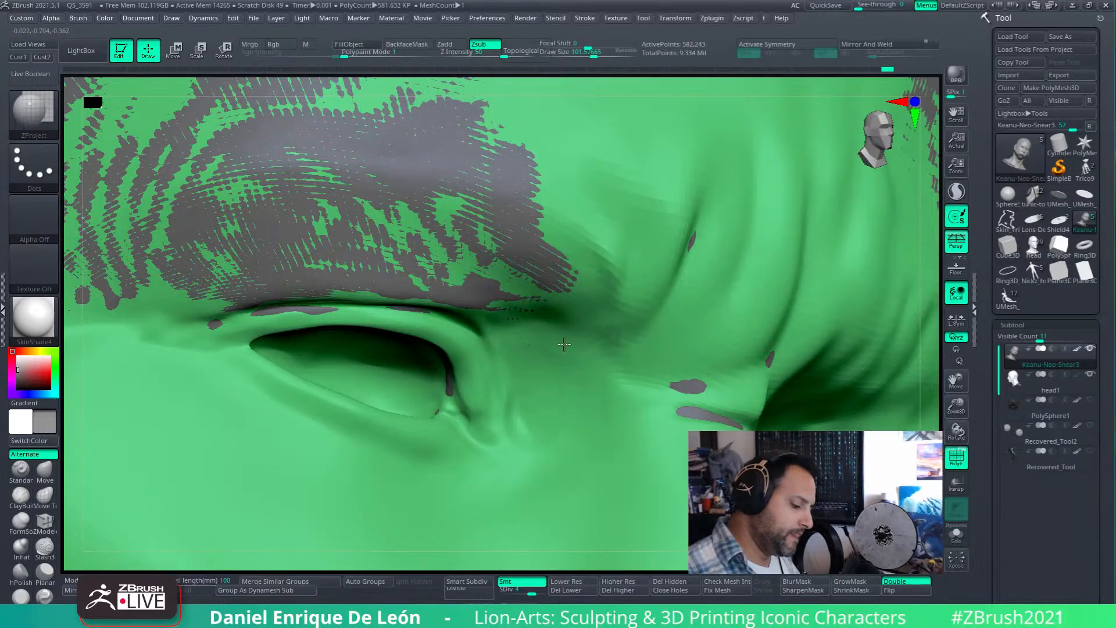
right_click_drag(596, 349, 557, 343)
mouse_move(530, 394)
right_mouse_down()
mouse_move(610, 349)
mouse_move(585, 394)
right_mouse_up()
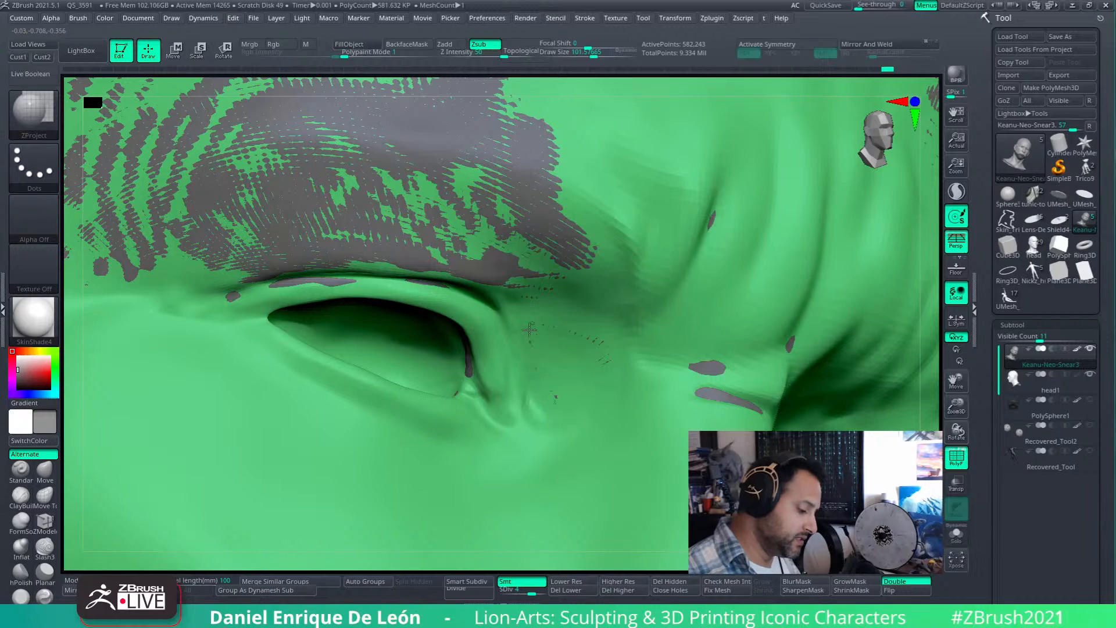
right_click_drag(553, 340, 483, 249)
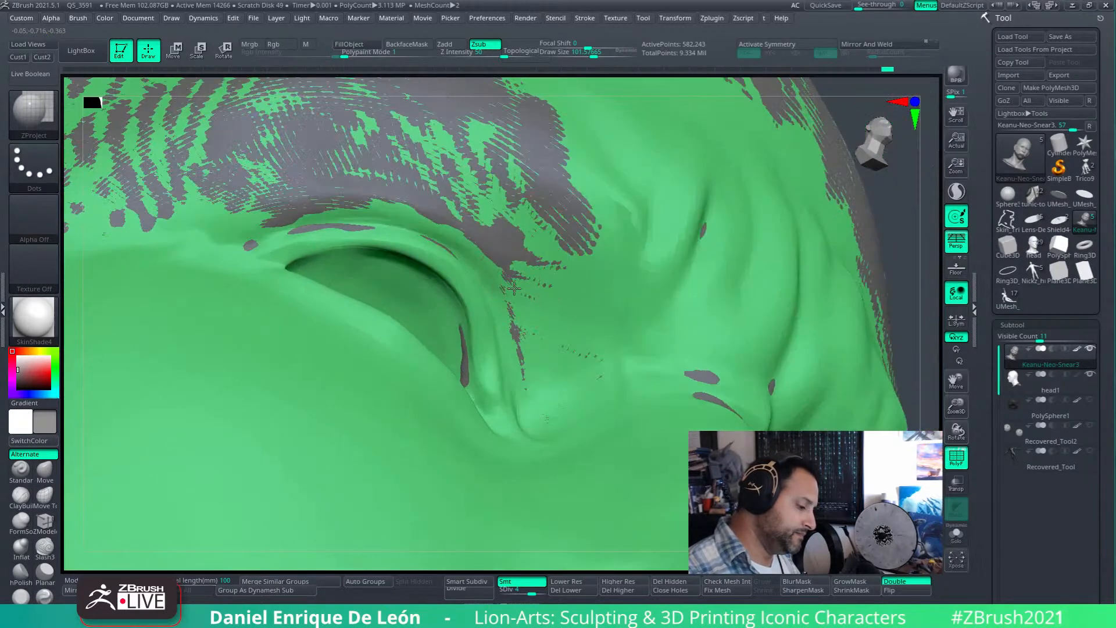
- Project the fold between the right upper eyelid and the brow onto head1
left_click_drag(476, 251, 415, 232)
mouse_move(415, 231)
right_mouse_down()
mouse_move(433, 241)
mouse_move(445, 276)
right_mouse_up()
mouse_move(487, 267)
left_mouse_down()
mouse_move(420, 233)
mouse_move(269, 205)
left_mouse_up()
mouse_move(437, 212)
right_mouse_down()
mouse_move(317, 263)
mouse_move(460, 260)
right_mouse_up()
- Project the skin beside the right eye's outer corner onto head1 towards the temple and smooth the crease
right_click_drag(279, 314, 471, 362, "ctrl")
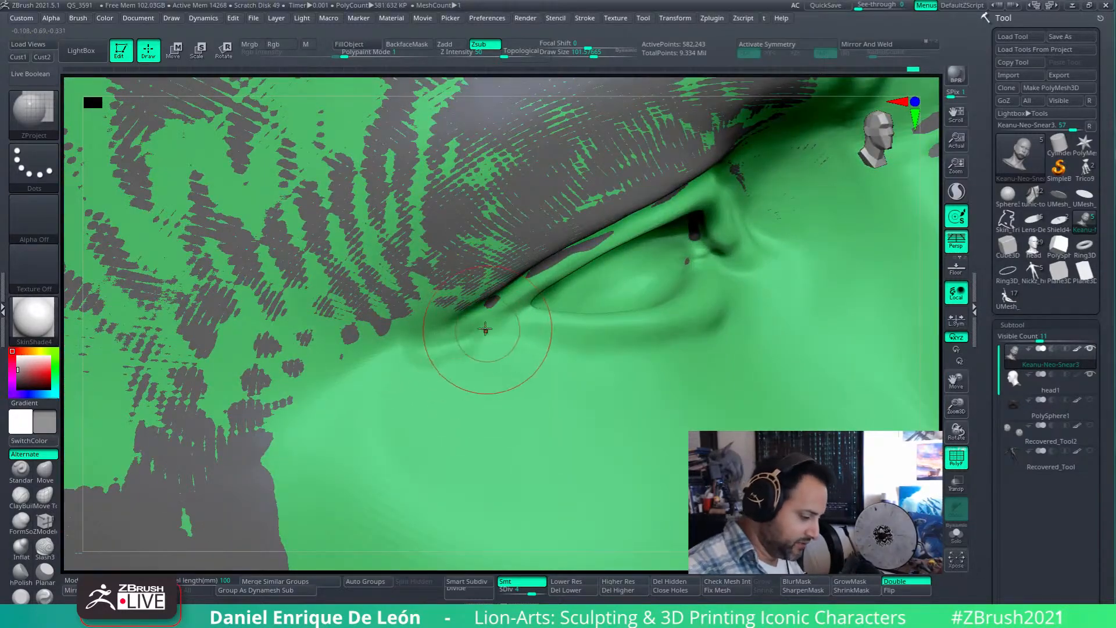
left_click_drag(418, 354, 363, 374)
left_click_drag(481, 353, 460, 340, "shift")
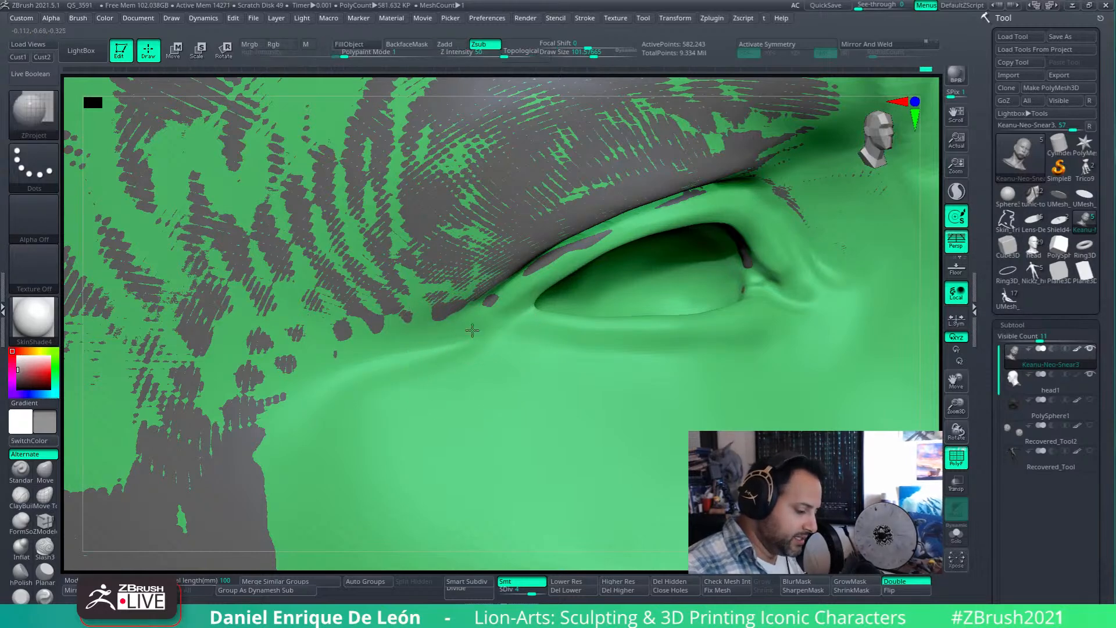
right_click_drag(492, 337, 487, 267)
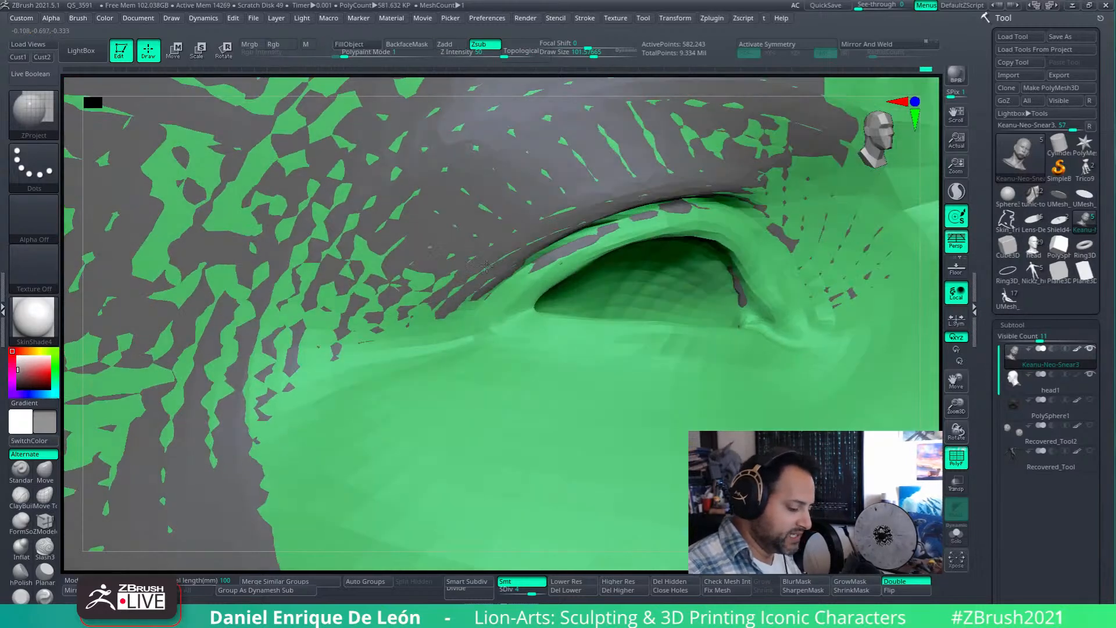
mouse_move(487, 317)
right_mouse_down()
mouse_move(493, 354)
mouse_move(540, 344)
right_mouse_up()
mouse_move(481, 378)
right_mouse_down()
mouse_move(476, 399)
mouse_move(546, 336)
mouse_move(505, 326)
mouse_move(573, 291)
right_mouse_up()
left_click_drag(442, 343, 319, 394)
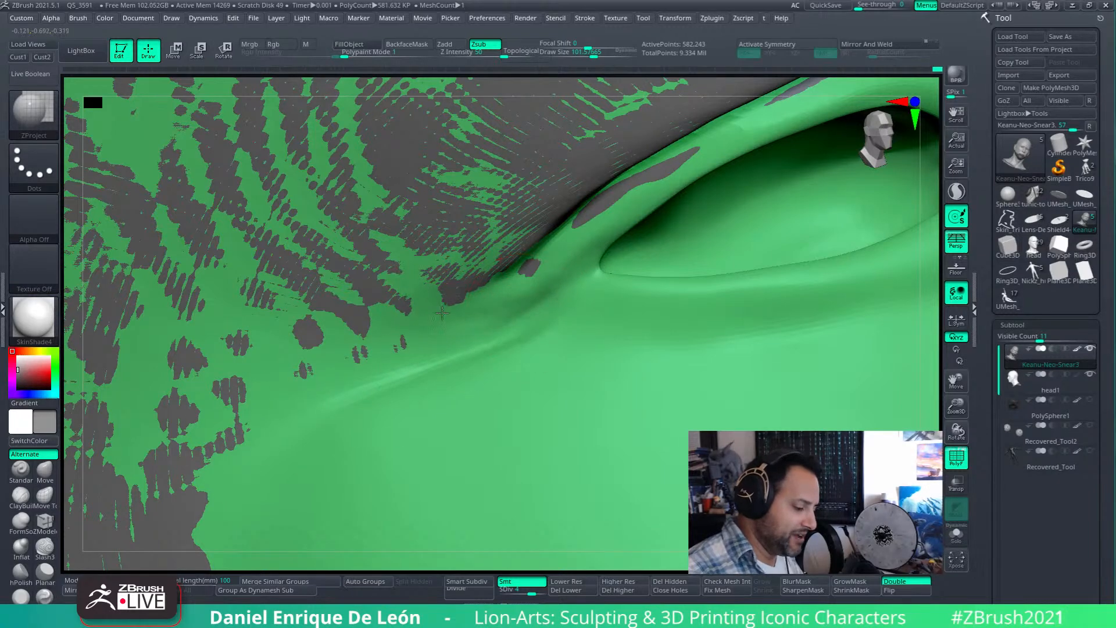
mouse_move(291, 390)
left_mouse_down()
mouse_move(252, 244)
mouse_move(145, 343)
mouse_move(186, 424)
left_mouse_up()
mouse_move(514, 319)
right_mouse_down()
mouse_move(555, 327)
mouse_move(598, 322)
mouse_move(613, 294)
mouse_move(622, 304)
mouse_move(597, 330)
mouse_move(408, 387)
right_mouse_up()
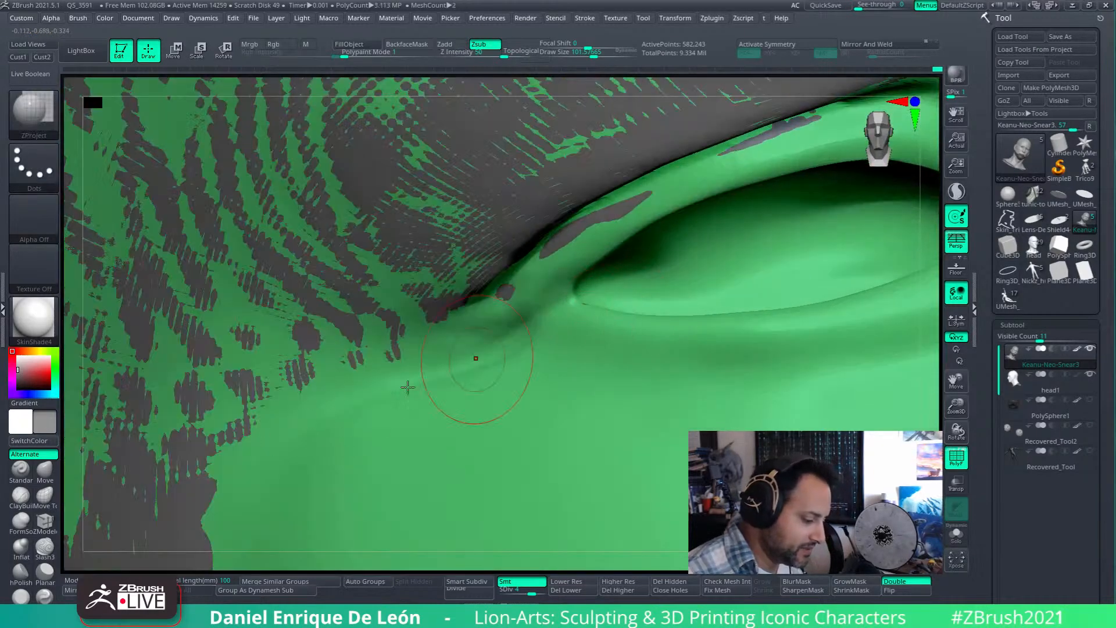
- Use the Move brush at a draw size of about 149 to reshape the right eye's outer corner, with transparency on, and smooth it
left_click(46, 473)
mouse_move(619, 326)
right_mouse_down()
mouse_move(571, 317)
mouse_move(587, 302)
mouse_move(703, 320)
mouse_move(722, 448)
mouse_move(749, 372)
mouse_move(907, 302)
mouse_move(835, 412)
mouse_move(610, 229)
mouse_move(585, 339)
mouse_move(534, 273)
mouse_move(550, 305)
mouse_move(548, 348)
mouse_move(548, 312)
mouse_move(598, 174)
right_mouse_up()
left_click_drag(594, 55, 599, 55)
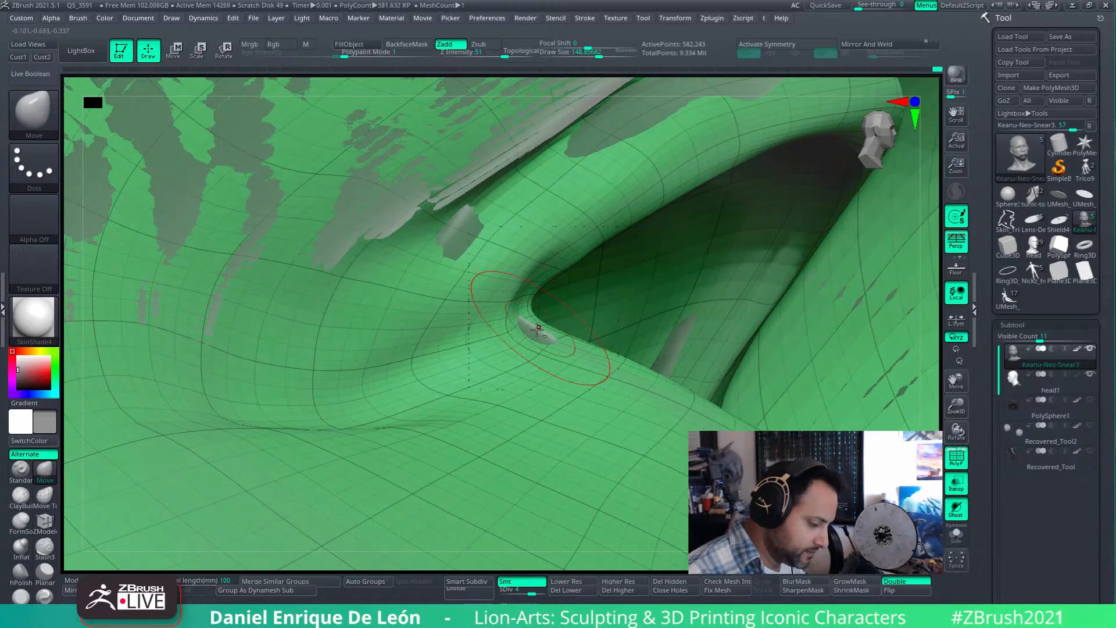
mouse_move(535, 312)
right_mouse_down()
mouse_move(597, 387)
mouse_move(562, 369)
mouse_move(582, 370)
right_mouse_up()
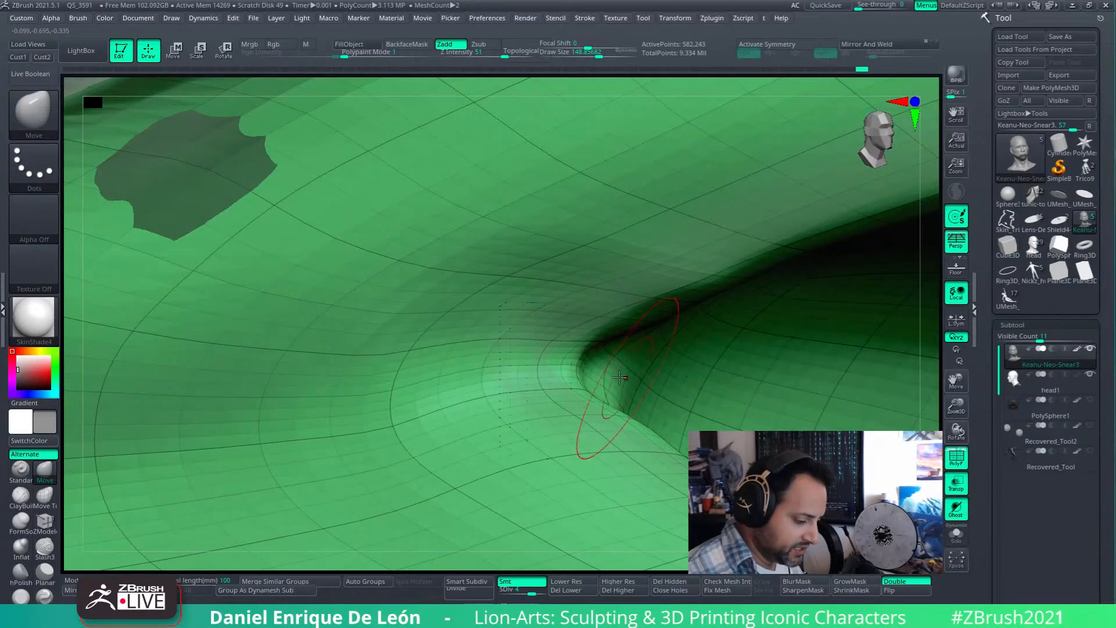
mouse_move(554, 354)
right_mouse_down("shift")
mouse_move(561, 427)
mouse_move(576, 368)
mouse_move(590, 381)
right_mouse_up("shift")
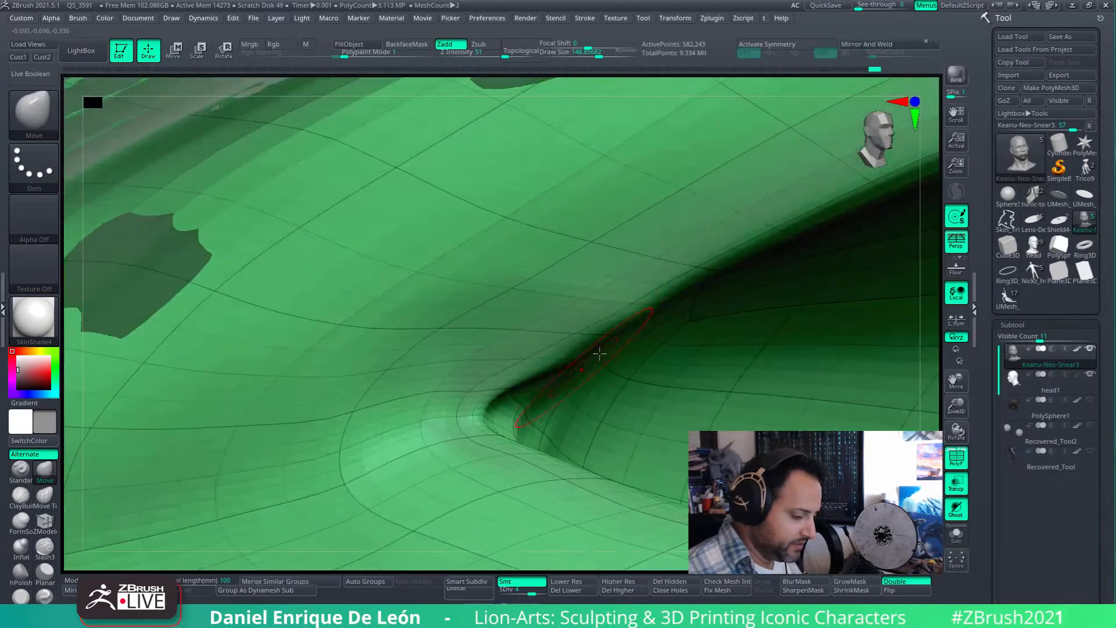
key("shift")
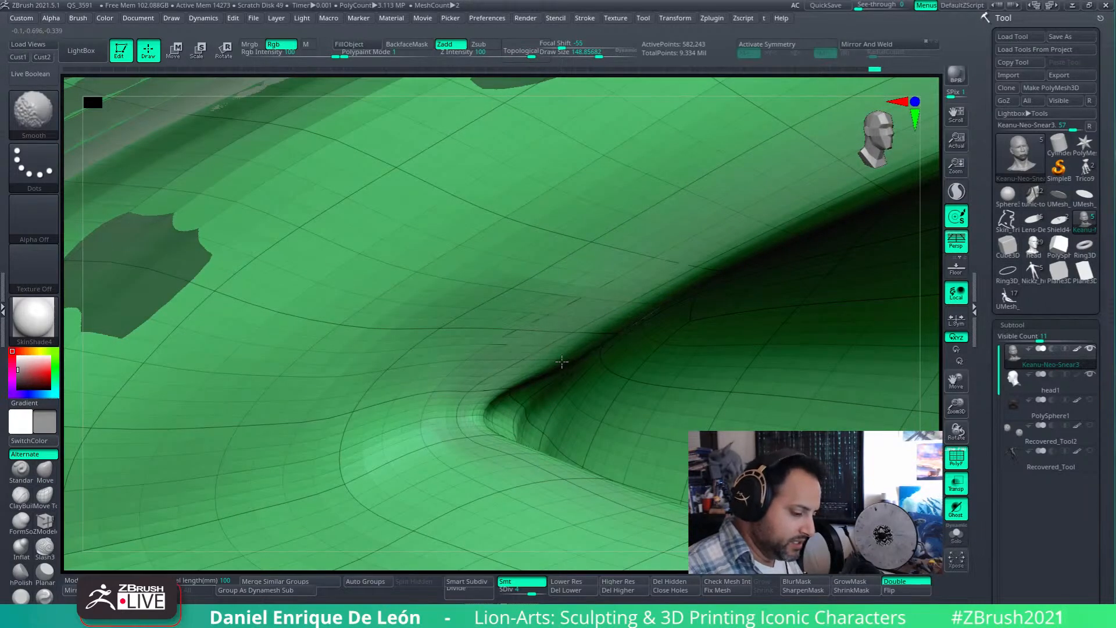
mouse_move(635, 337)
right_mouse_down()
mouse_move(620, 333)
mouse_move(621, 303)
right_mouse_up()
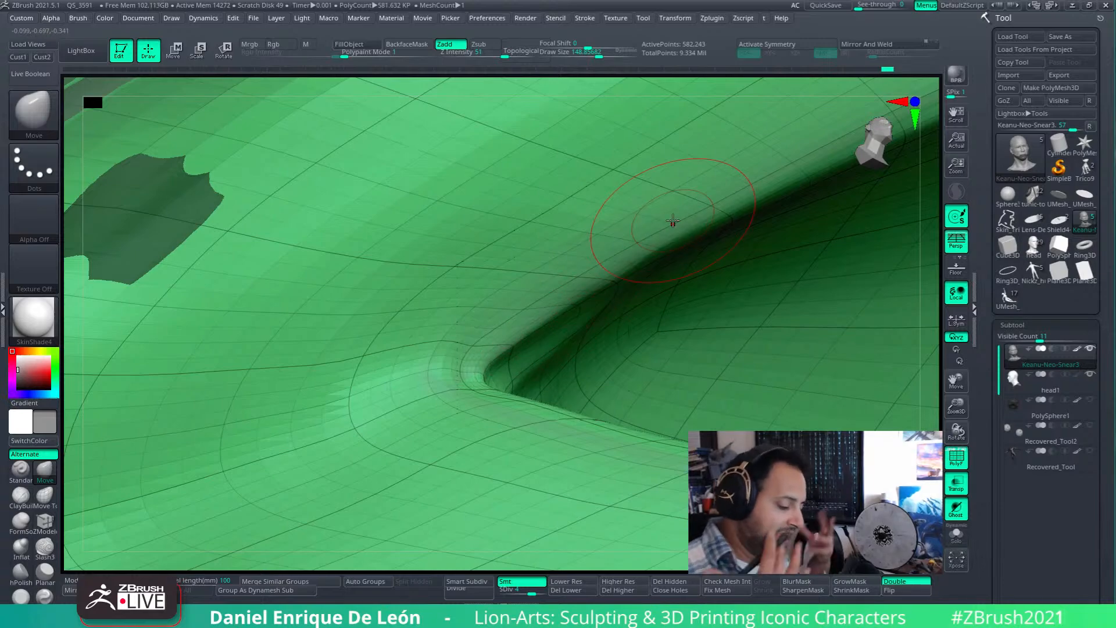
- Reshape the skin beside the outer eye corner with the Move brush and smooth the surrounding surface
mouse_move(584, 347)
right_mouse_down()
mouse_move(561, 356)
mouse_move(630, 314)
mouse_move(585, 341)
right_mouse_up()
left_click_drag(428, 438, 465, 423)
right_click_drag(469, 416, 469, 393, "alt")
left_click_drag(470, 394, 451, 365, "shift")
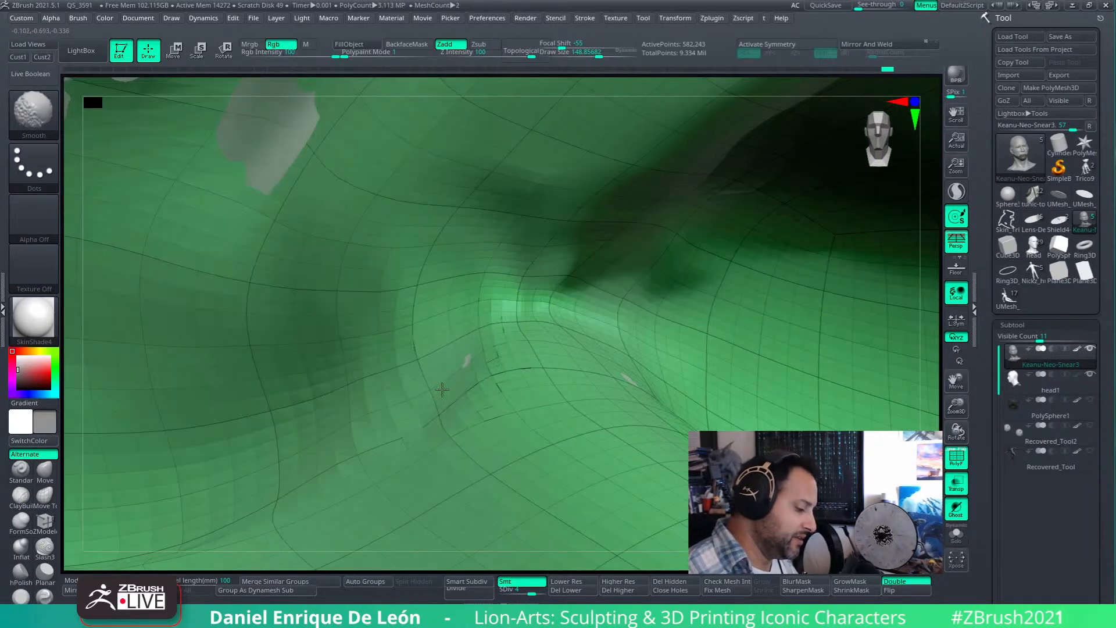
left_click_drag(388, 386, 444, 371, "shift")
key("shift+d")
key("shift+d")
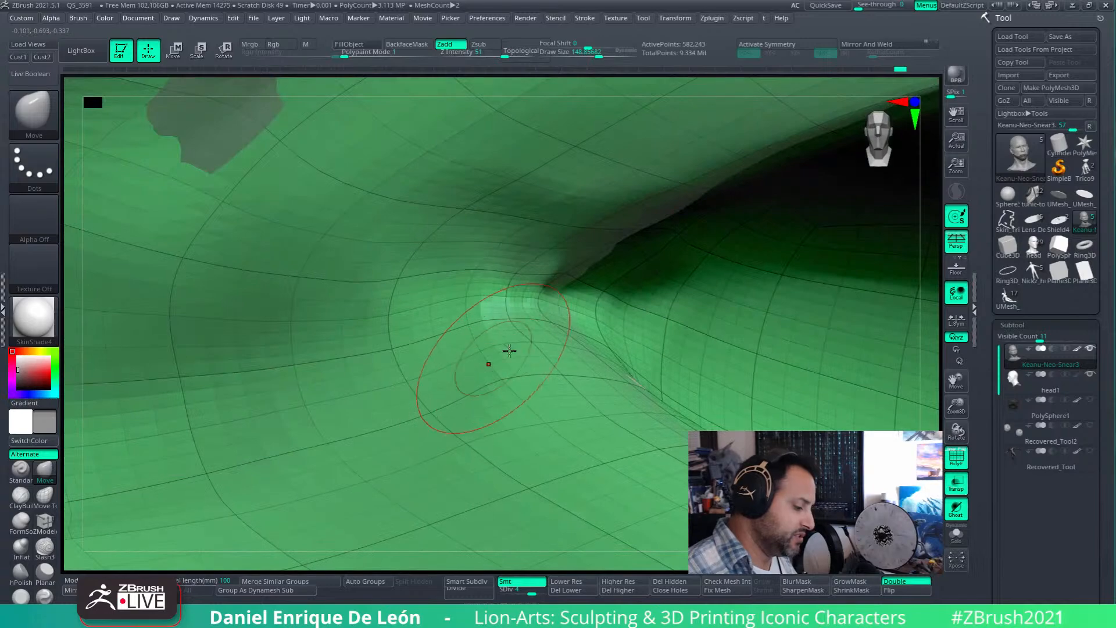
- Nudge the surface just below the outer eye corner slightly upward with the Move brush
mouse_move(592, 317)
right_mouse_down()
mouse_move(641, 296)
mouse_move(683, 258)
mouse_move(570, 298)
right_mouse_up()
mouse_move(510, 342)
left_mouse_down()
mouse_move(498, 337)
mouse_move(506, 325)
left_mouse_up()
mouse_move(496, 352)
right_mouse_down()
mouse_move(515, 366)
mouse_move(572, 302)
right_mouse_up()
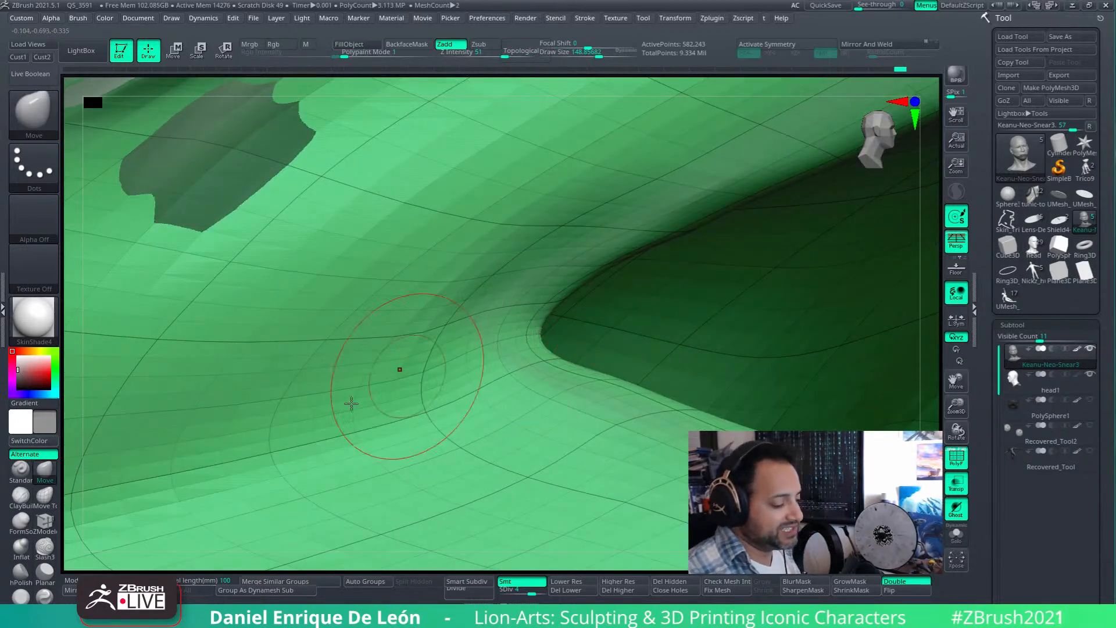
- Pull the outer eye corner outward using the Move Topological brush at a draw size of about 175, with RGB off
left_click(44, 495)
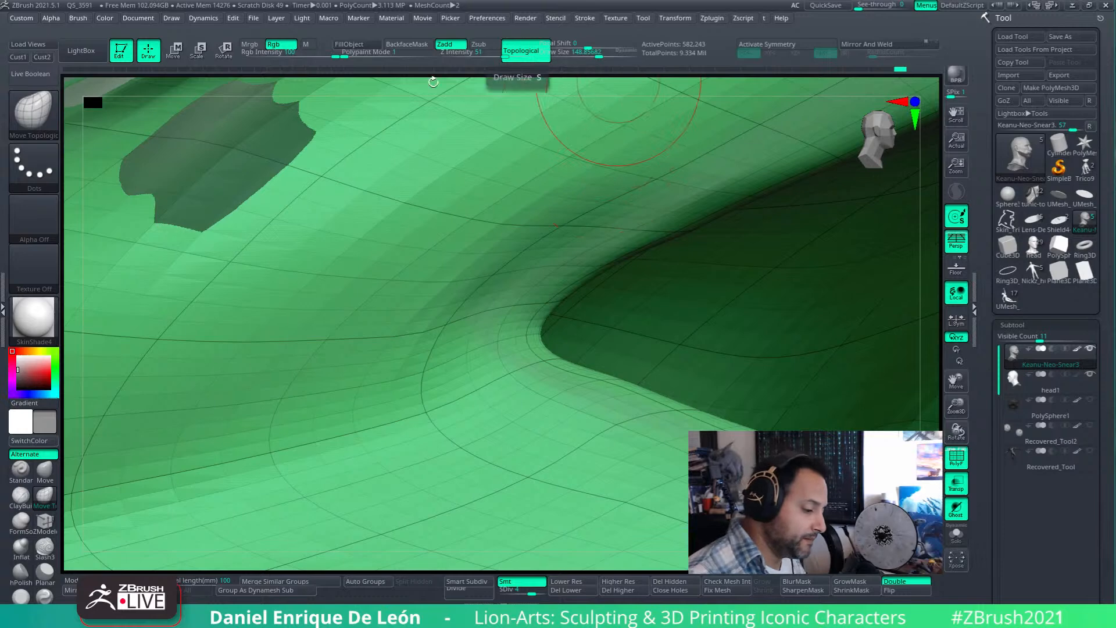
left_click(286, 45)
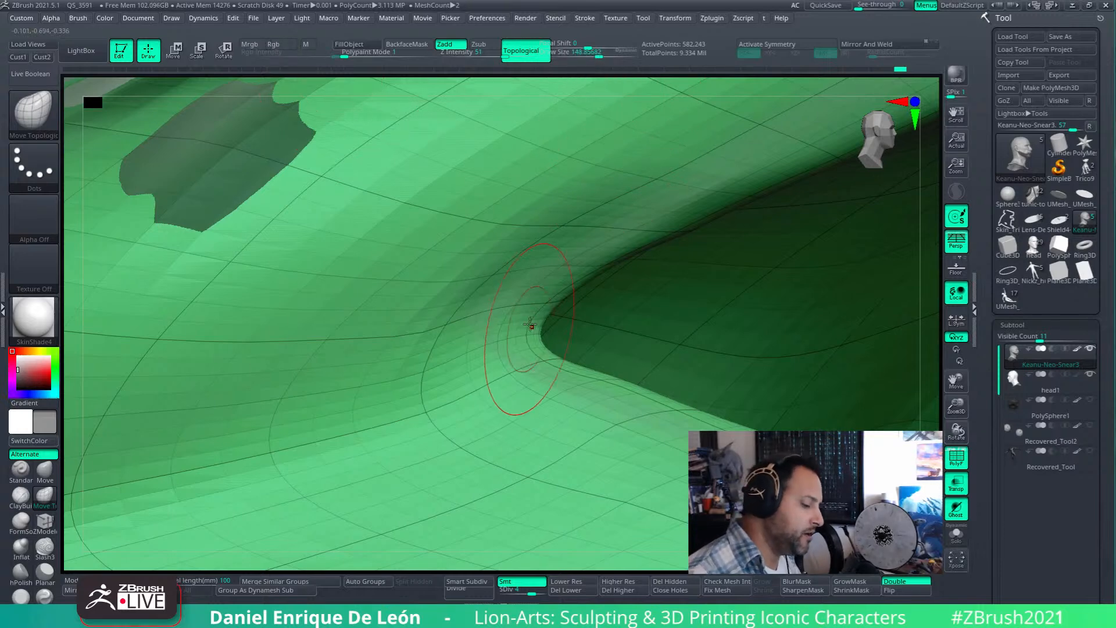
left_click(602, 55)
left_click_drag(539, 330, 515, 332)
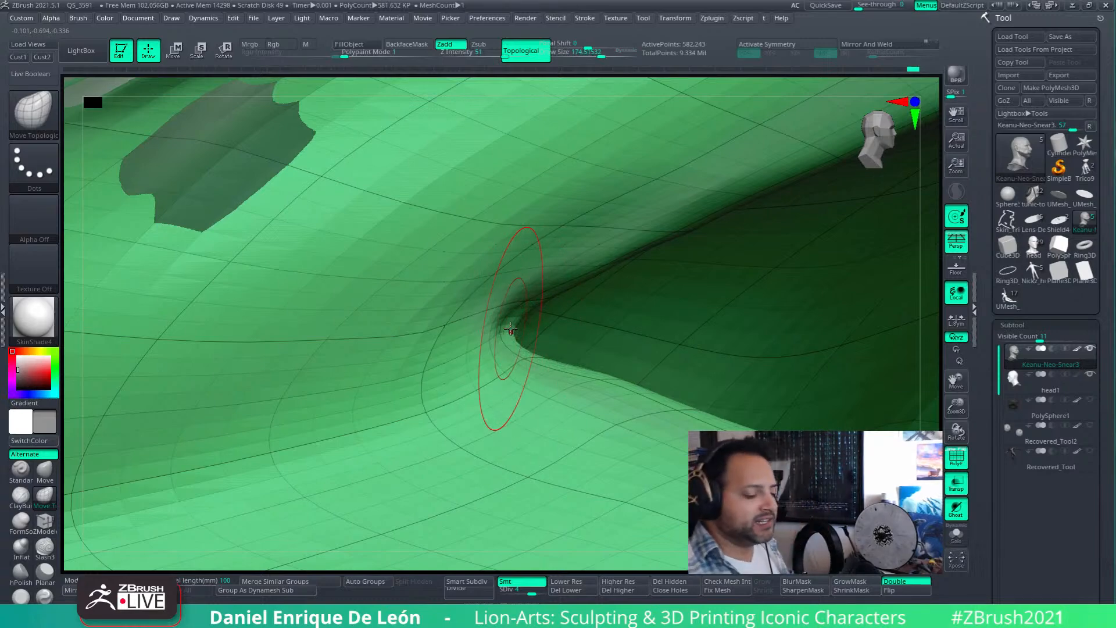
- Extend the outer eye corner farther outward and raise the adjoining upper eyelid edge with Move Topological
right_click_drag(527, 373, 494, 370)
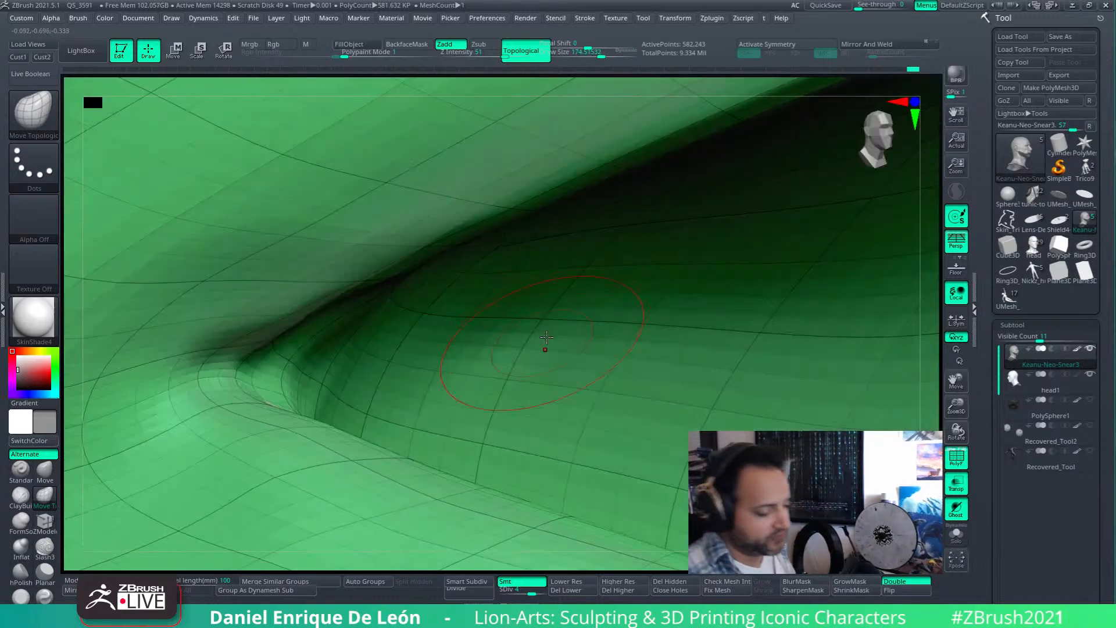
mouse_move(554, 330)
right_mouse_down()
mouse_move(532, 362)
mouse_move(652, 259)
right_mouse_up()
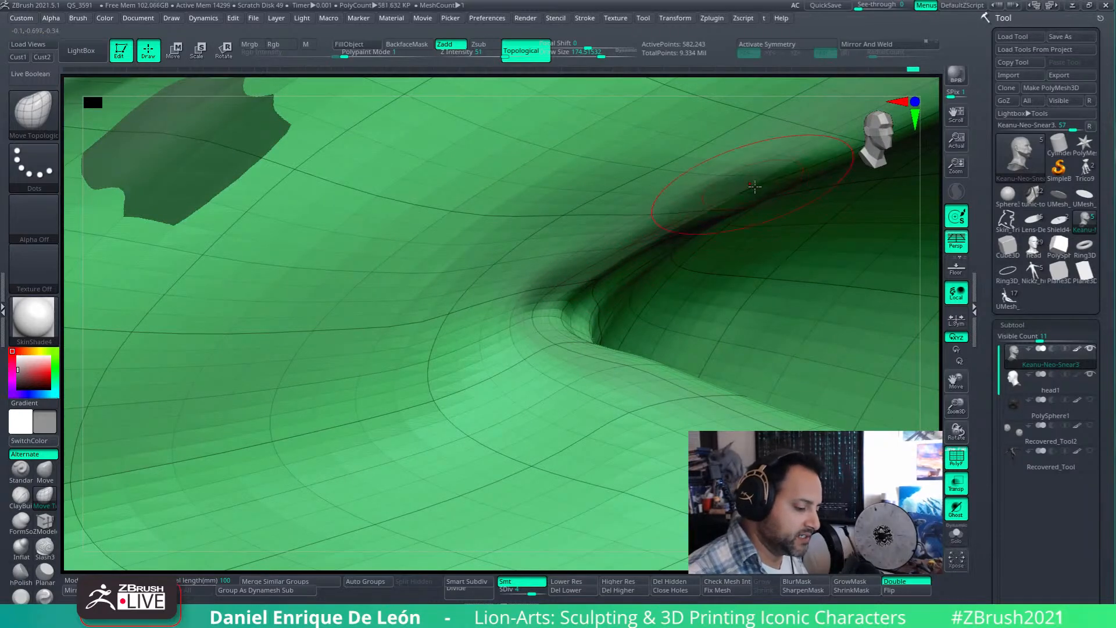
right_click_drag(626, 283, 586, 302)
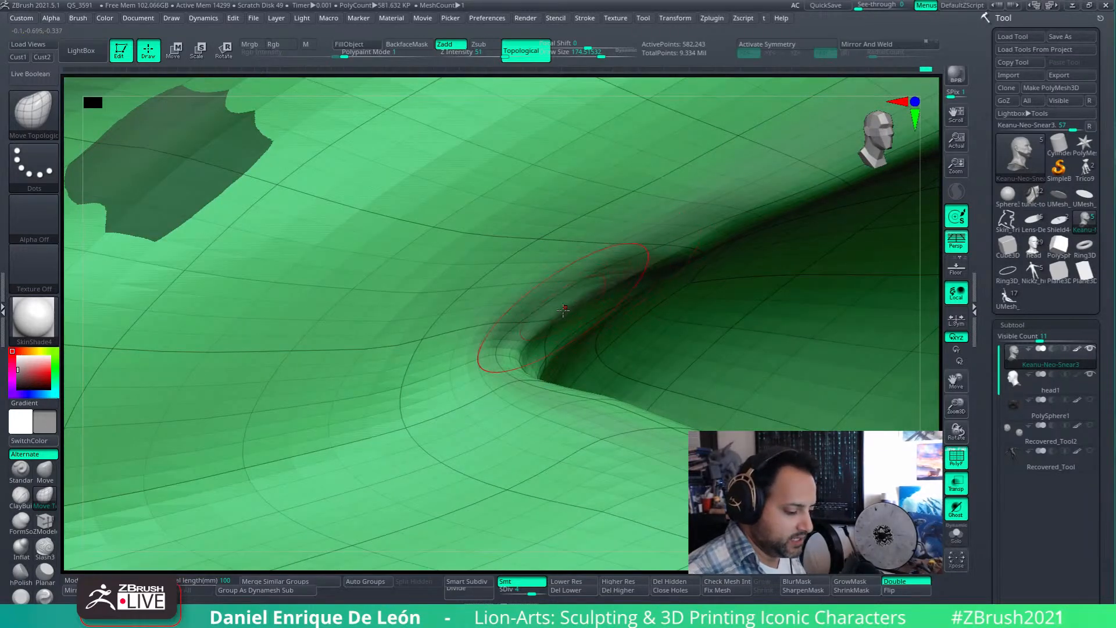
mouse_move(515, 347)
left_mouse_down()
mouse_move(499, 361)
mouse_move(486, 346)
left_mouse_up()
left_click_drag(562, 303, 549, 286)
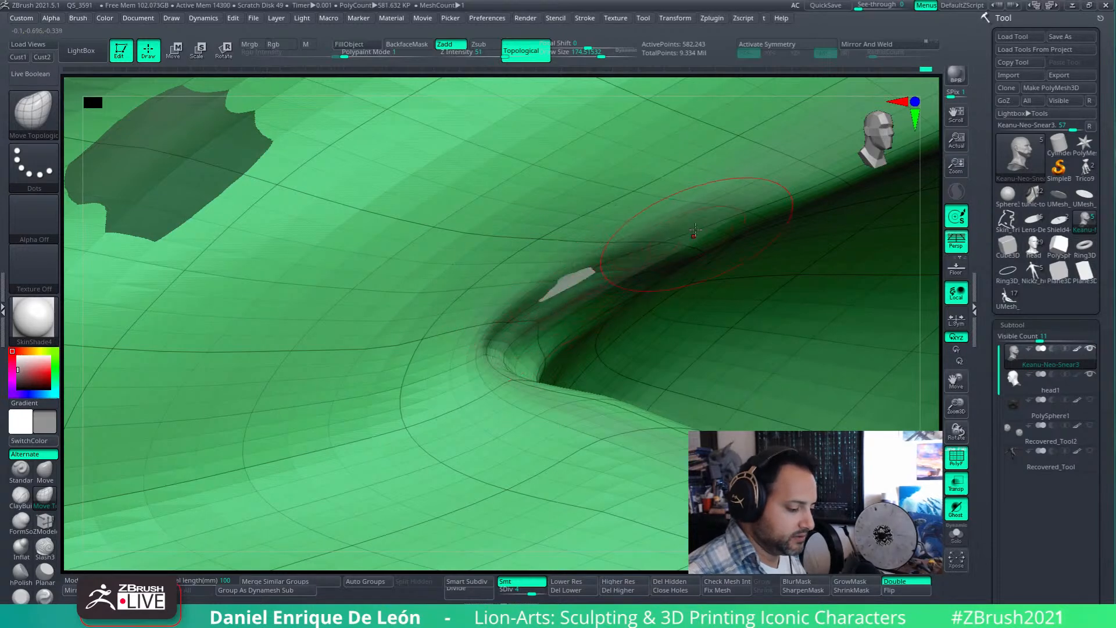
right_click_drag(668, 266, 685, 256)
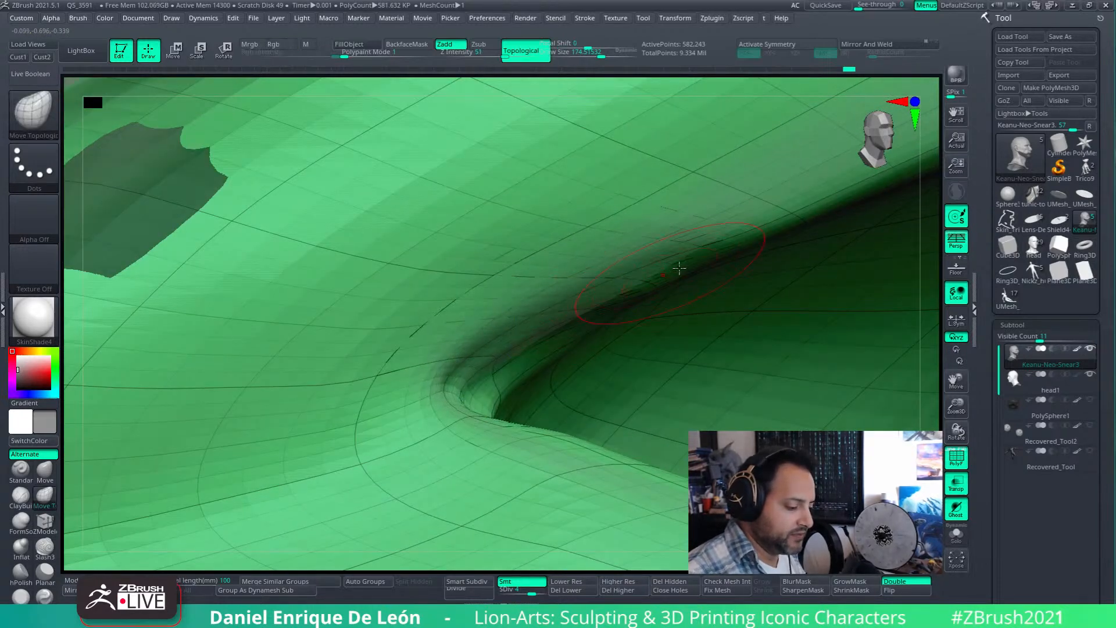
- Shift the upper eyelid rim along the eye opening and smooth it toward the outer corner
left_click_drag(733, 241, 790, 207)
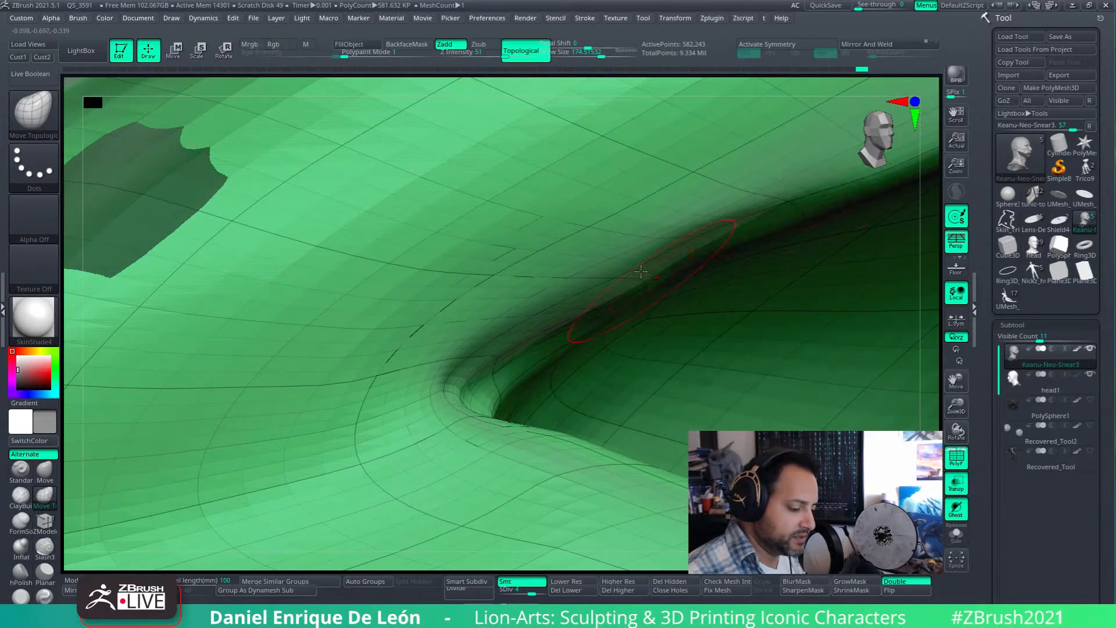
key("shift")
left_click_drag(587, 300, 543, 328, "shift")
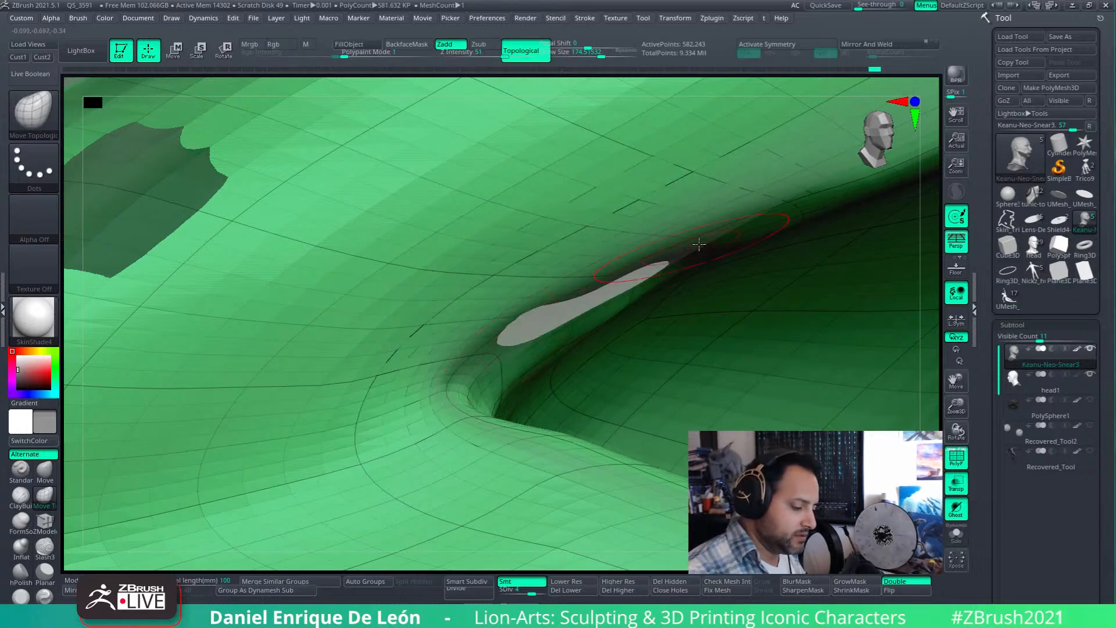
mouse_move(812, 190)
right_mouse_down("alt")
mouse_move(563, 369)
mouse_move(703, 289)
right_mouse_up("alt")
key("shift")
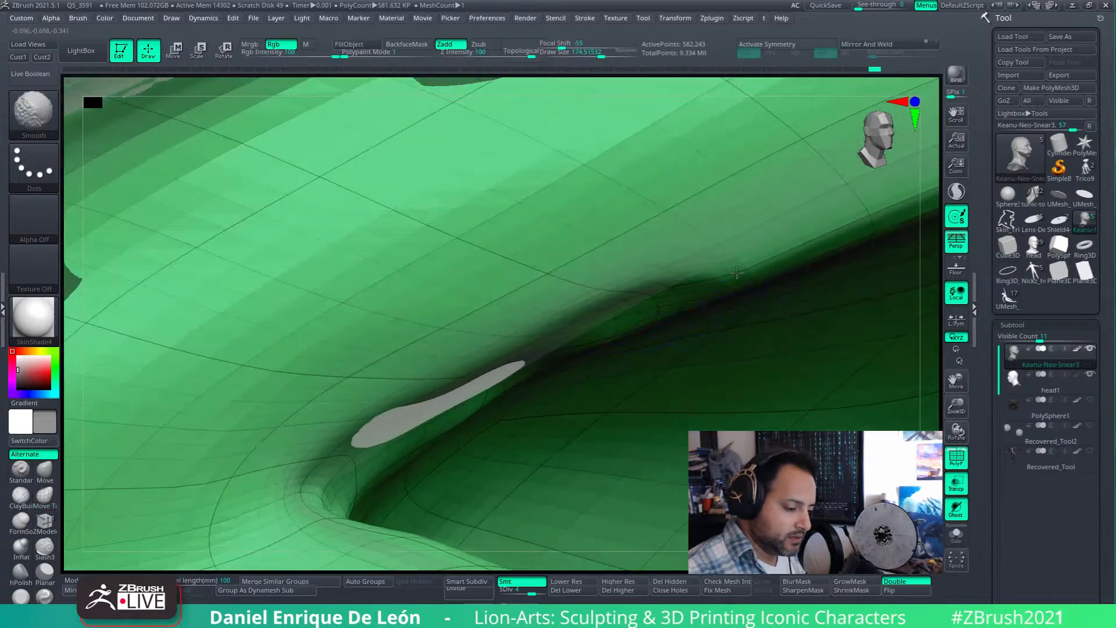
left_click_drag(499, 370, 372, 433, "shift")
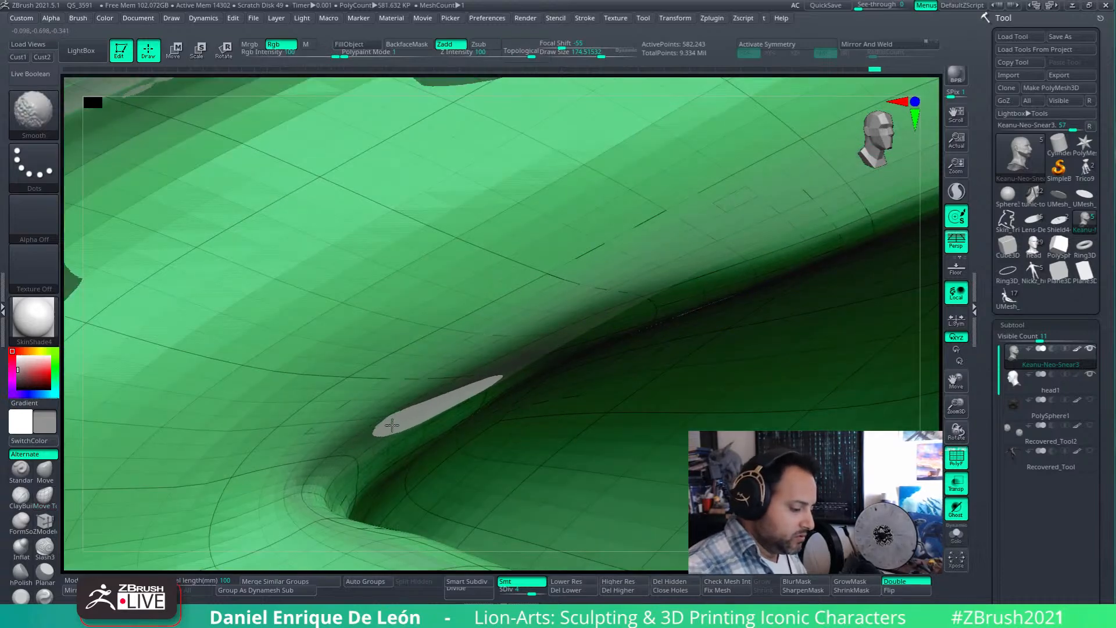
- Examine the whole face and the eye opening, checking how the eyelids sit against the underlying head
mouse_move(492, 372)
right_mouse_down()
mouse_move(698, 297)
mouse_move(573, 374)
mouse_move(677, 260)
mouse_move(697, 371)
mouse_move(722, 249)
mouse_move(759, 299)
right_mouse_up()
mouse_move(598, 252)
right_mouse_down()
mouse_move(552, 299)
mouse_move(617, 423)
mouse_move(598, 334)
mouse_move(640, 371)
mouse_move(656, 294)
right_mouse_up()
right_click_drag(665, 386, 715, 459)
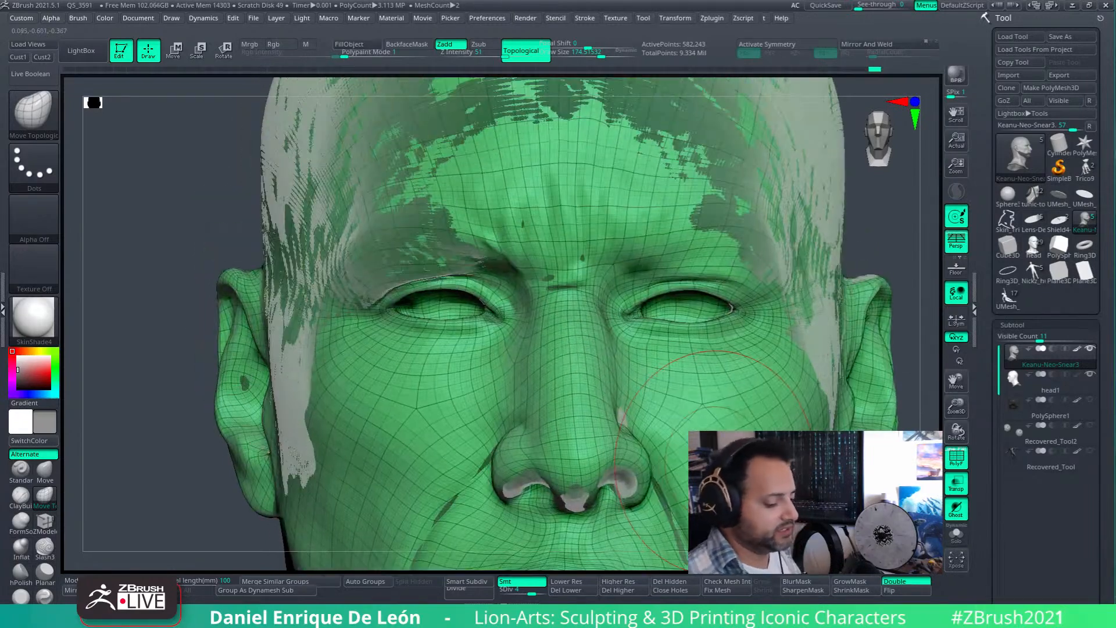
right_click_drag(610, 311, 546, 302)
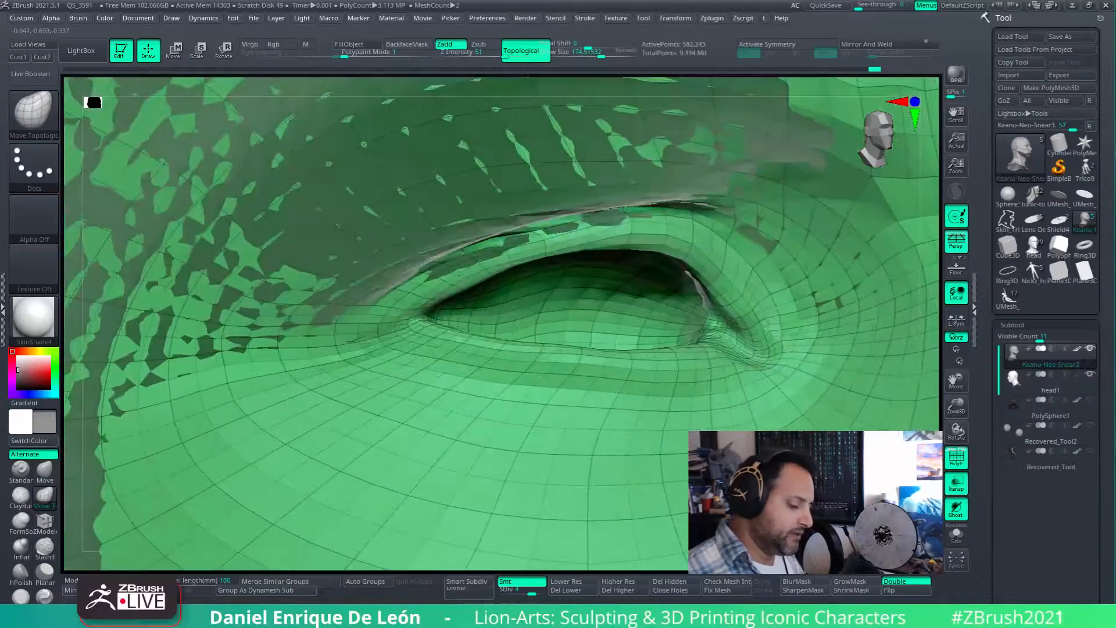
right_click_drag(581, 442, 592, 244, "ctrl")
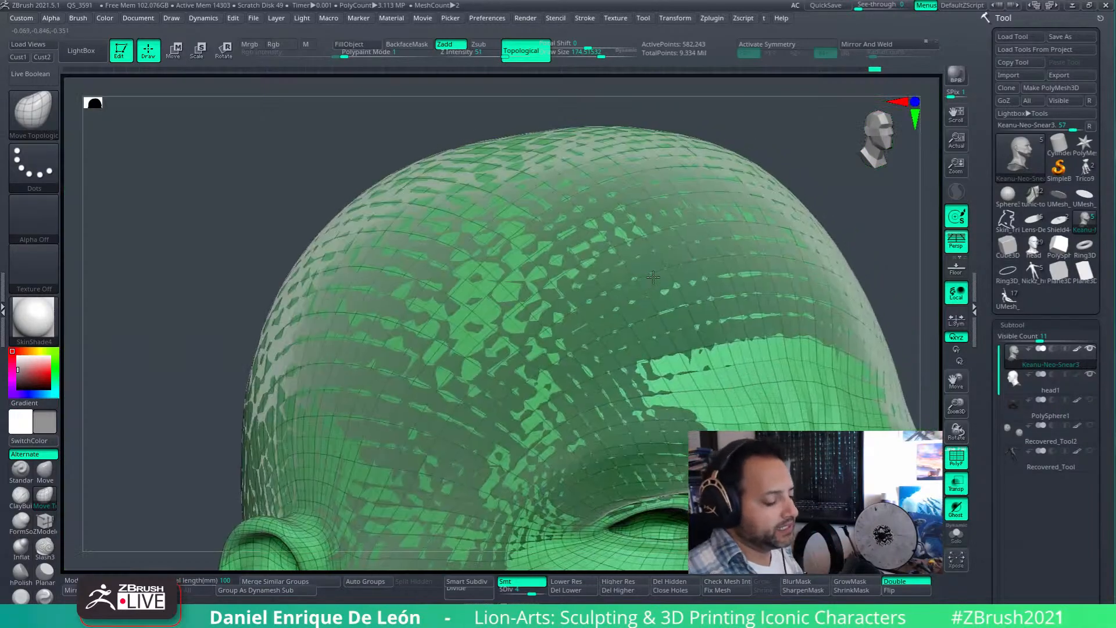
right_click_drag(656, 512, 744, 591, "alt")
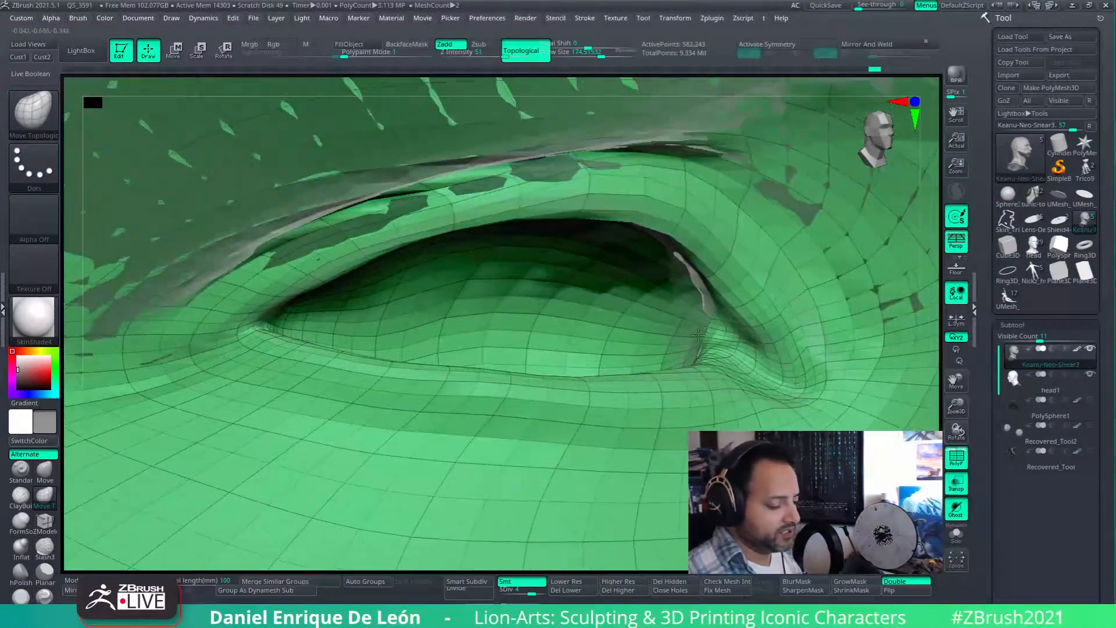
right_click_drag(727, 319, 686, 338, "alt")
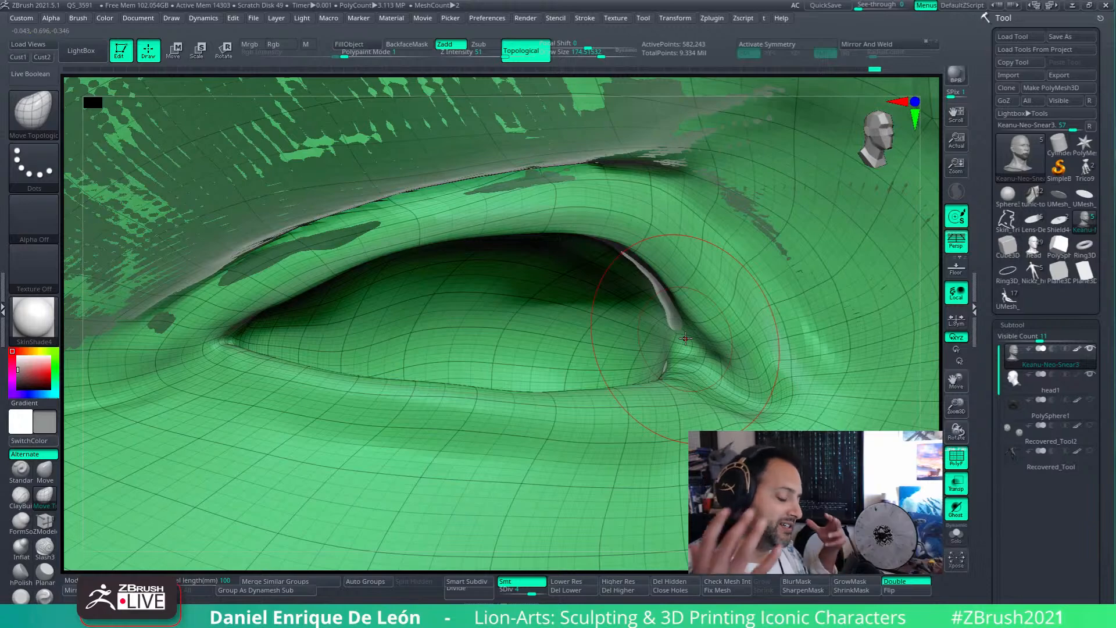
- Adjust the upper eyelid edge and outer eye corner with Move Topological strokes to follow the underlying head
right_click_drag(380, 295, 541, 312, "alt")
right_click_drag(489, 256, 457, 317, "ctrl")
mouse_move(456, 317)
left_mouse_down()
mouse_move(459, 303)
mouse_move(421, 318)
mouse_move(411, 310)
left_mouse_up()
mouse_move(508, 289)
left_mouse_down()
mouse_move(506, 266)
mouse_move(556, 249)
left_mouse_up()
left_click_drag(384, 344, 376, 333)
- Compare the eyelid against head1 and pull the Keanu-Neo-Snear3 upper lid fold and rim near the outer corner into place
mouse_move(454, 325)
right_mouse_down()
mouse_move(639, 285)
mouse_move(703, 227)
right_mouse_up()
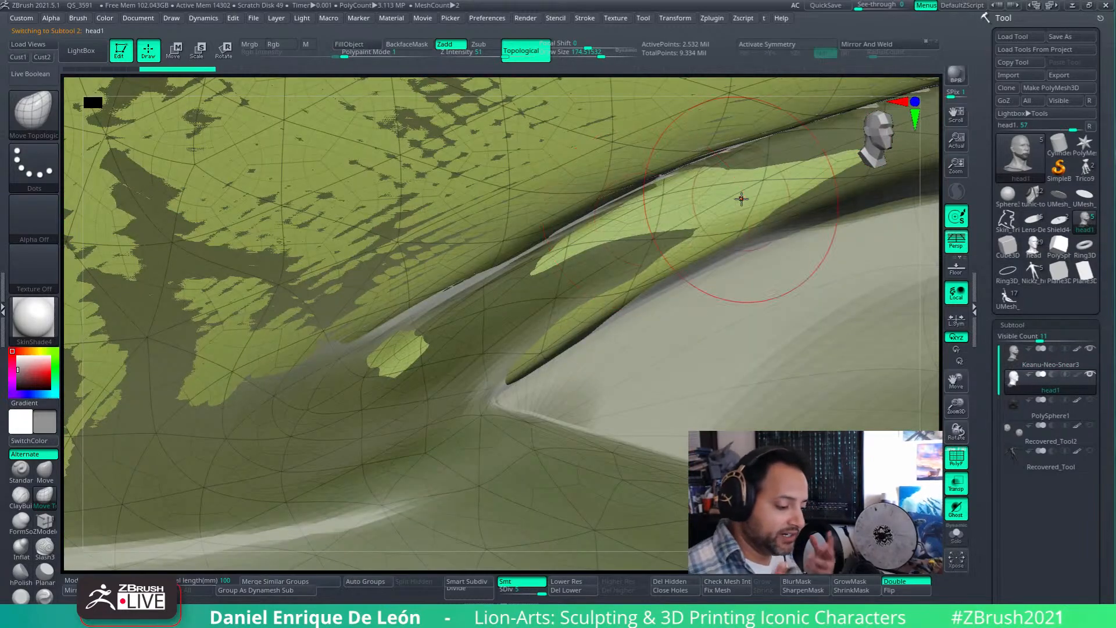
left_click(778, 349, "alt")
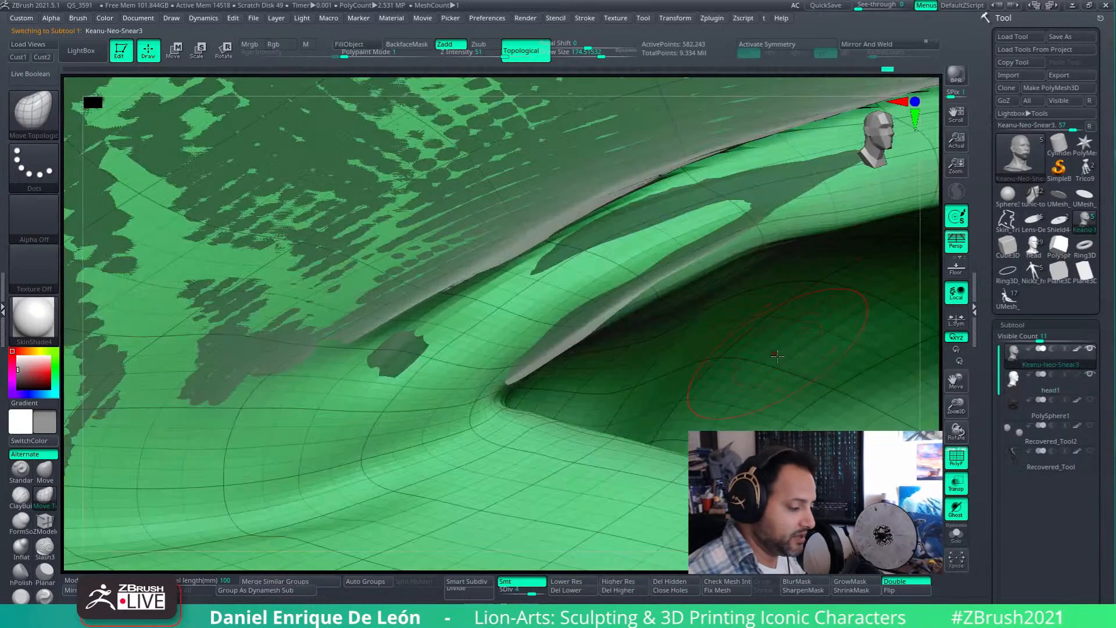
left_click_drag(639, 215, 643, 208)
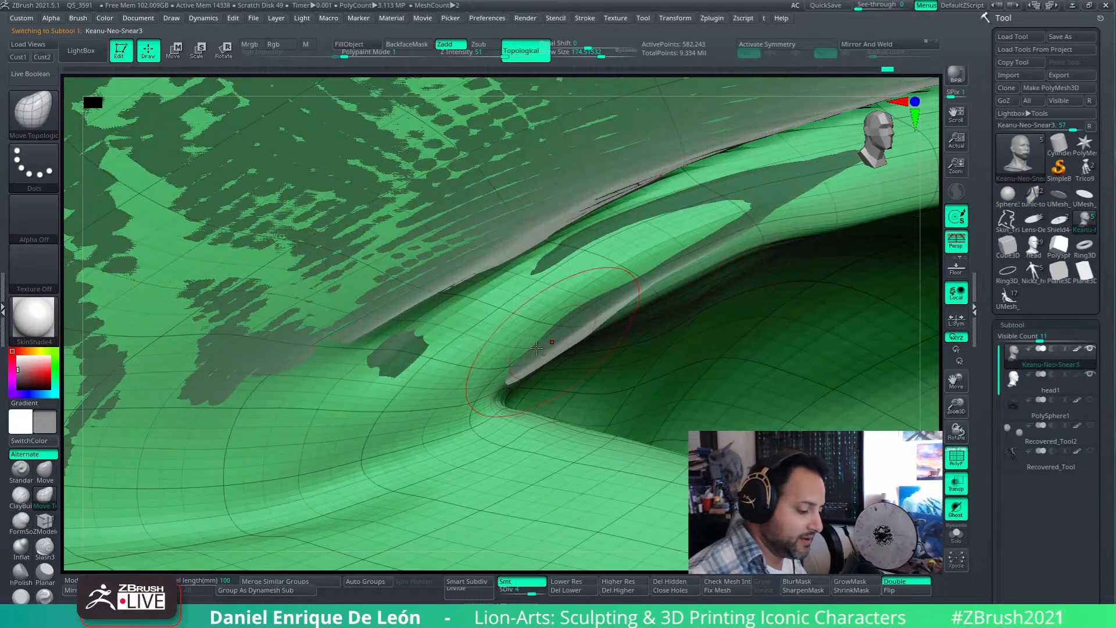
left_click_drag(565, 330, 584, 325)
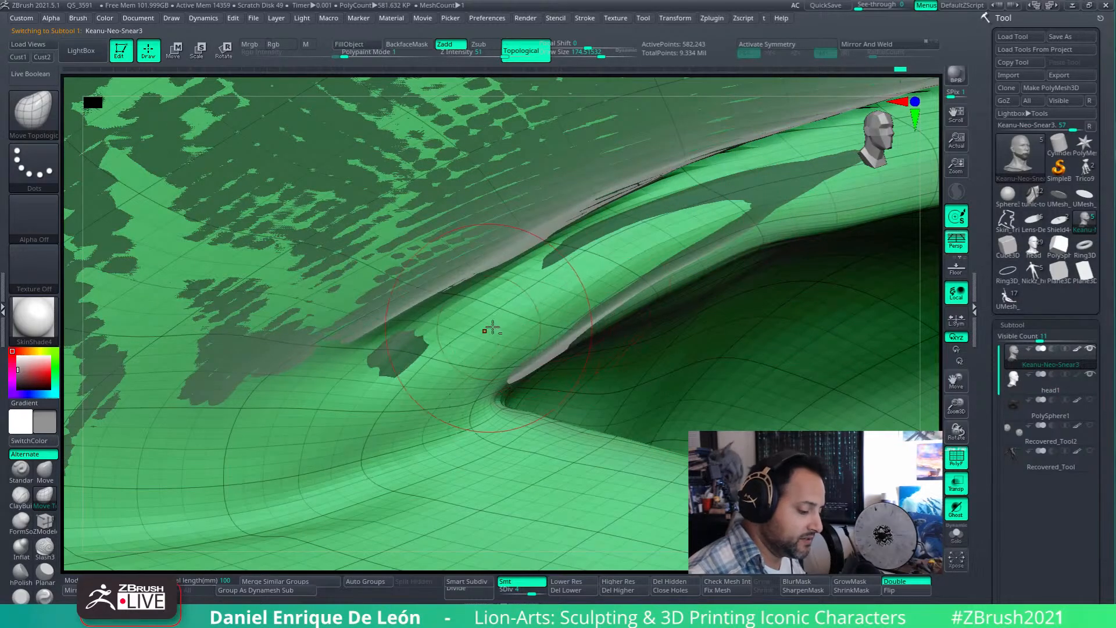
left_click_drag(485, 323, 505, 317)
right_click_drag(583, 285, 581, 230)
mouse_move(478, 247)
left_mouse_down()
mouse_move(492, 243)
mouse_move(463, 223)
left_mouse_up()
right_click_drag(548, 302, 552, 373)
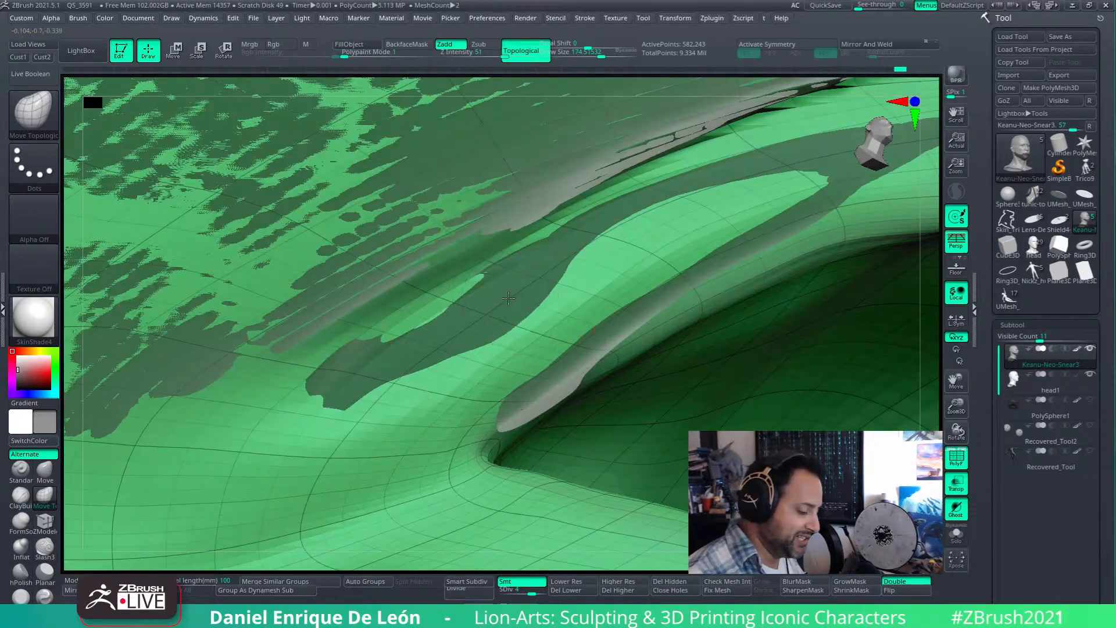
- Check the lid shape on head1, and push the Keanu-Neo-Snear3 upper eyelid surface up and outward above the outer corner
left_click(423, 353, "alt")
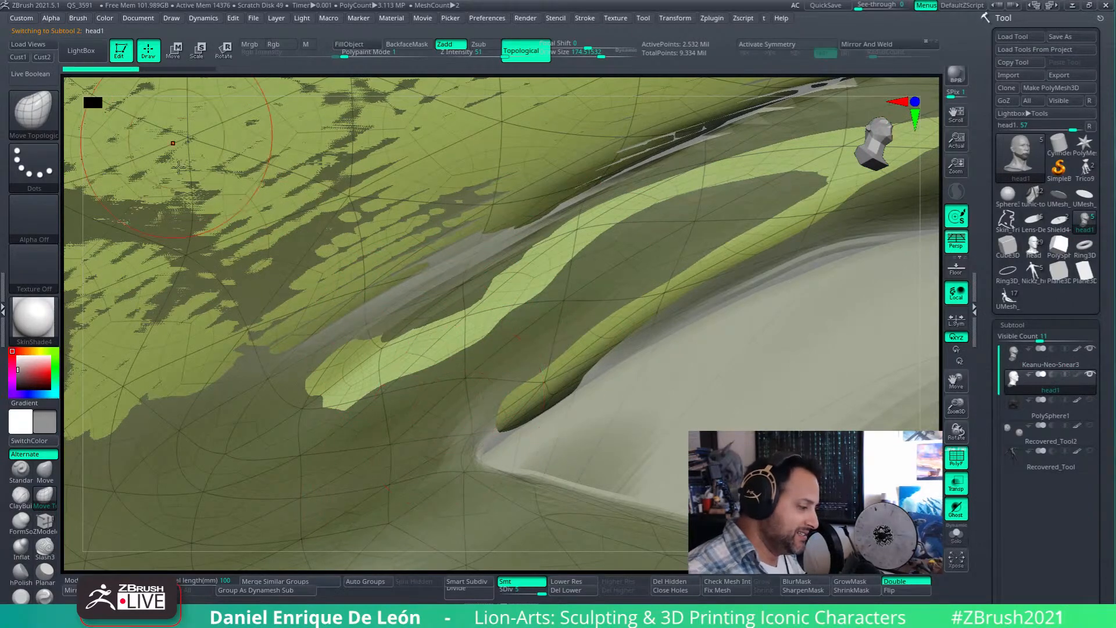
left_click(426, 482, "alt")
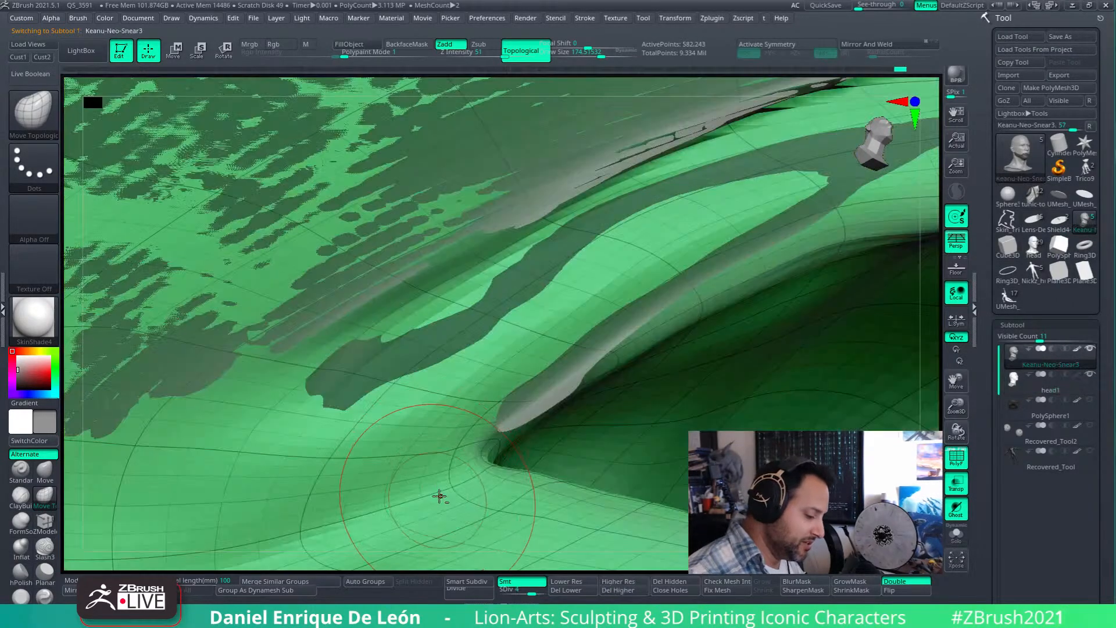
left_click_drag(469, 345, 456, 331)
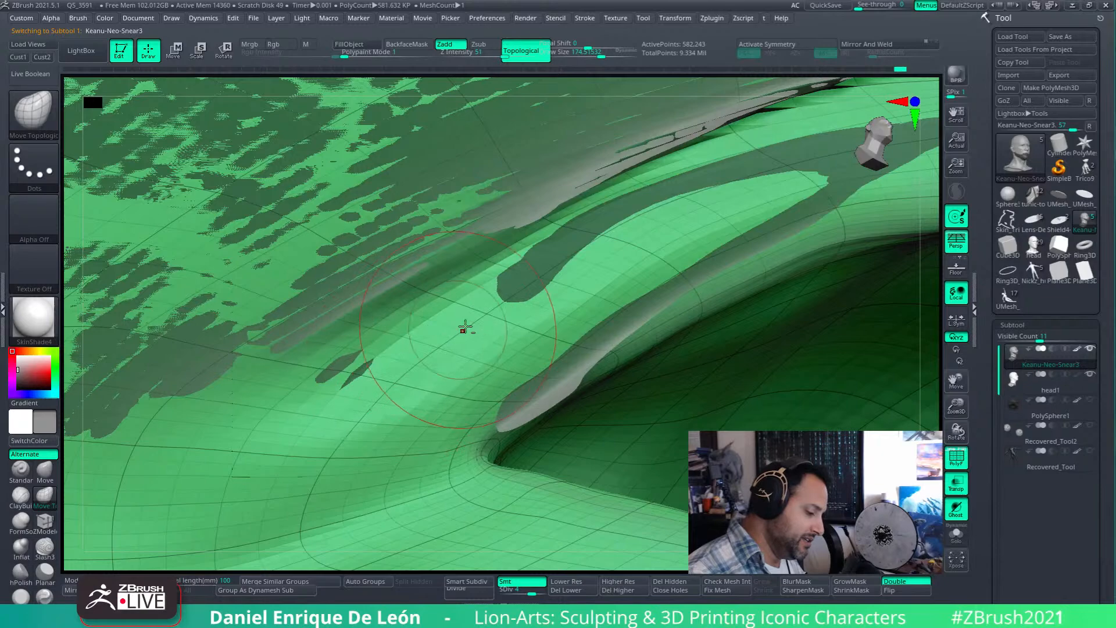
left_click_drag(551, 266, 535, 246)
- Alternate between head1 and Keanu-Neo-Snear3 to compare the lid edges, and nudge the outer eye corner outward
mouse_move(677, 229)
right_mouse_down()
mouse_move(515, 319)
mouse_move(523, 343)
mouse_move(630, 320)
right_mouse_up()
left_click(645, 302, "alt")
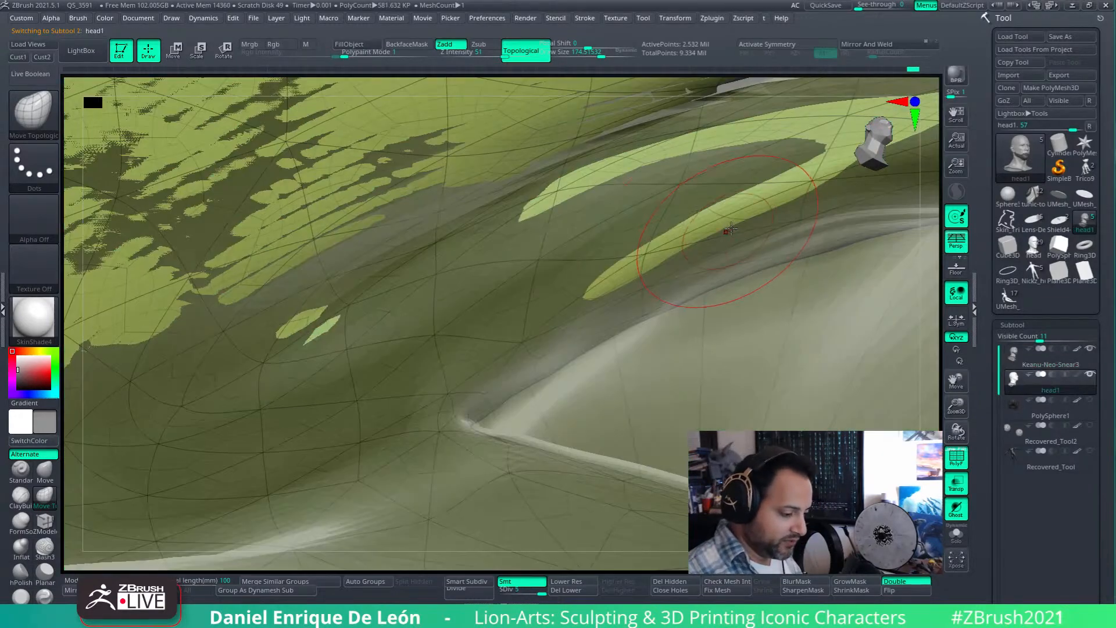
left_click(672, 296, "alt")
left_click(674, 282, "alt")
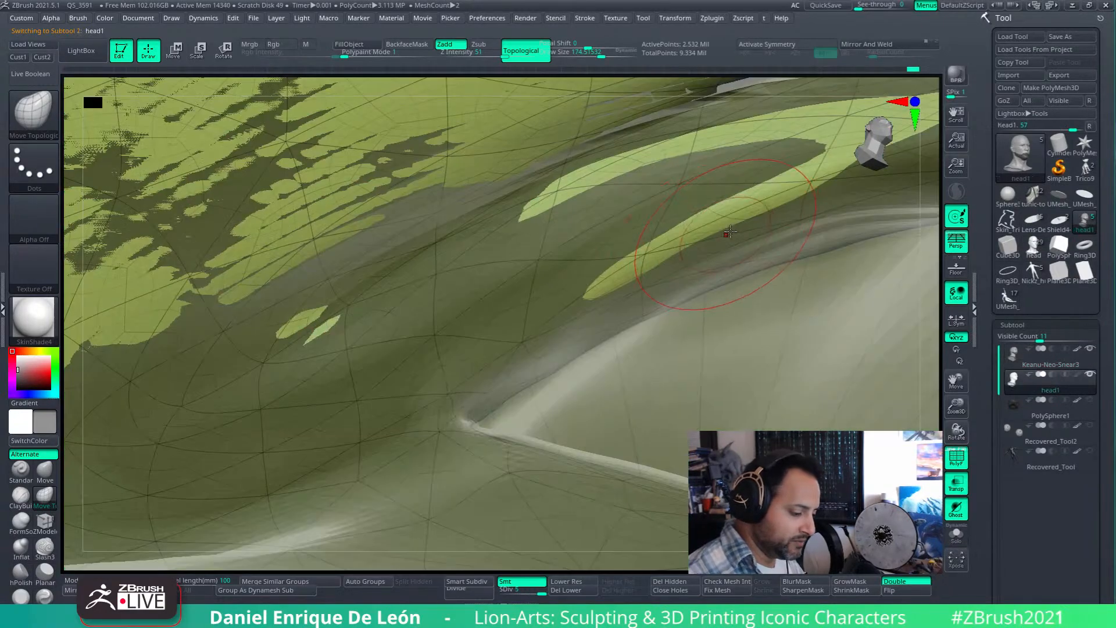
left_click(679, 279, "alt")
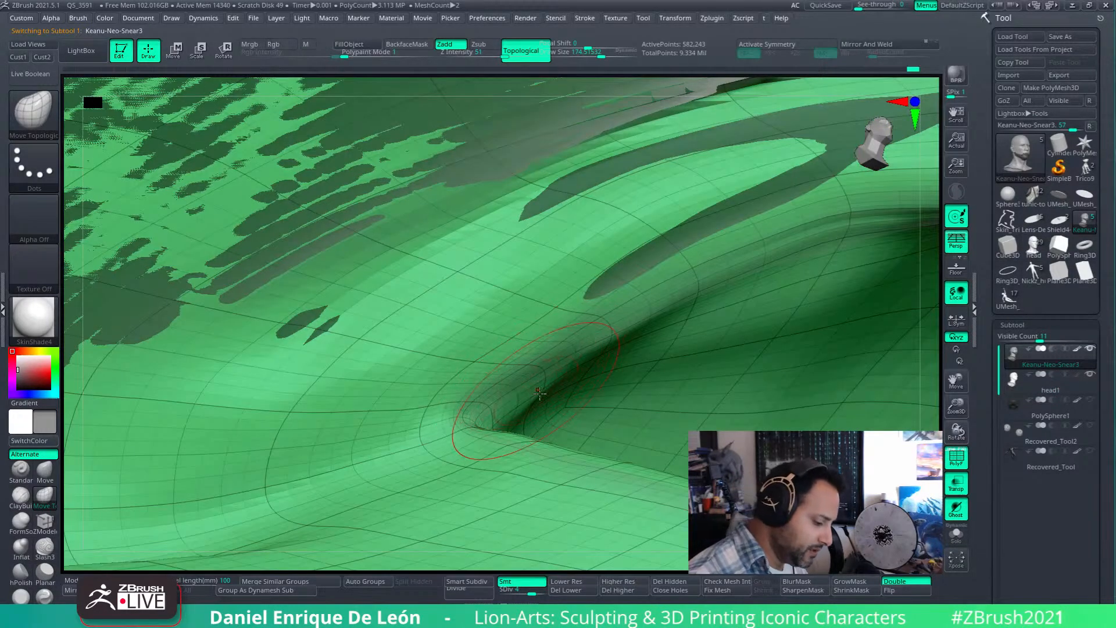
right_click_drag(525, 381, 535, 416)
left_click_drag(497, 431, 486, 425)
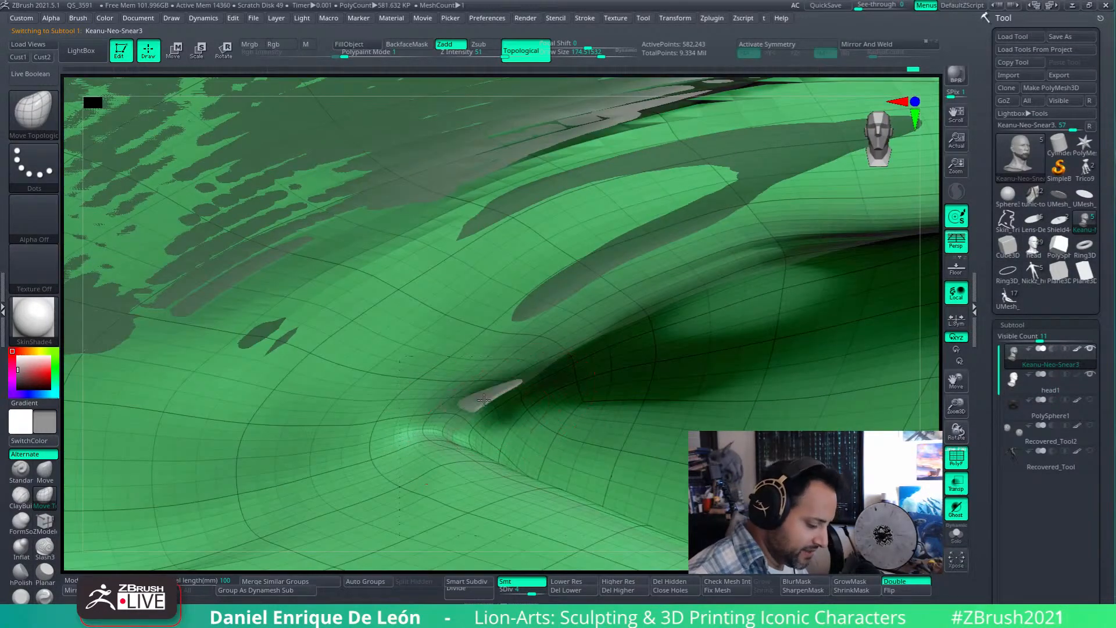
- Inspect the outer corner and upper eyelid from several angles, comparing Keanu-Neo-Snear3 with head1
mouse_move(483, 399)
right_mouse_down()
mouse_move(453, 454)
mouse_move(530, 332)
mouse_move(510, 386)
mouse_move(577, 387)
right_mouse_up()
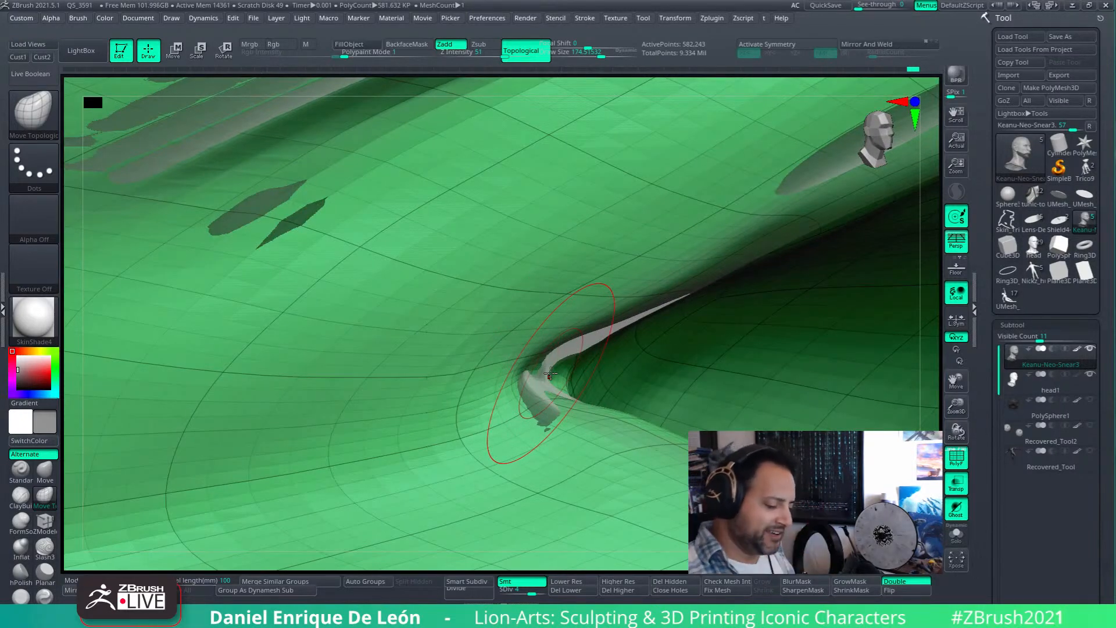
mouse_move(568, 406)
right_mouse_down()
mouse_move(558, 401)
mouse_move(572, 349)
mouse_move(540, 365)
mouse_move(556, 357)
mouse_move(545, 341)
right_mouse_up()
right_click_drag(617, 306, 573, 424)
mouse_move(625, 473)
right_mouse_down()
mouse_move(570, 306)
mouse_move(655, 398)
mouse_move(678, 356)
mouse_move(618, 385)
right_mouse_up()
mouse_move(567, 340)
right_mouse_down()
mouse_move(639, 360)
mouse_move(639, 401)
mouse_move(655, 393)
mouse_move(724, 196)
mouse_move(620, 234)
mouse_move(639, 372)
mouse_move(598, 241)
mouse_move(573, 228)
mouse_move(532, 368)
right_mouse_up()
left_click(470, 307, "alt")
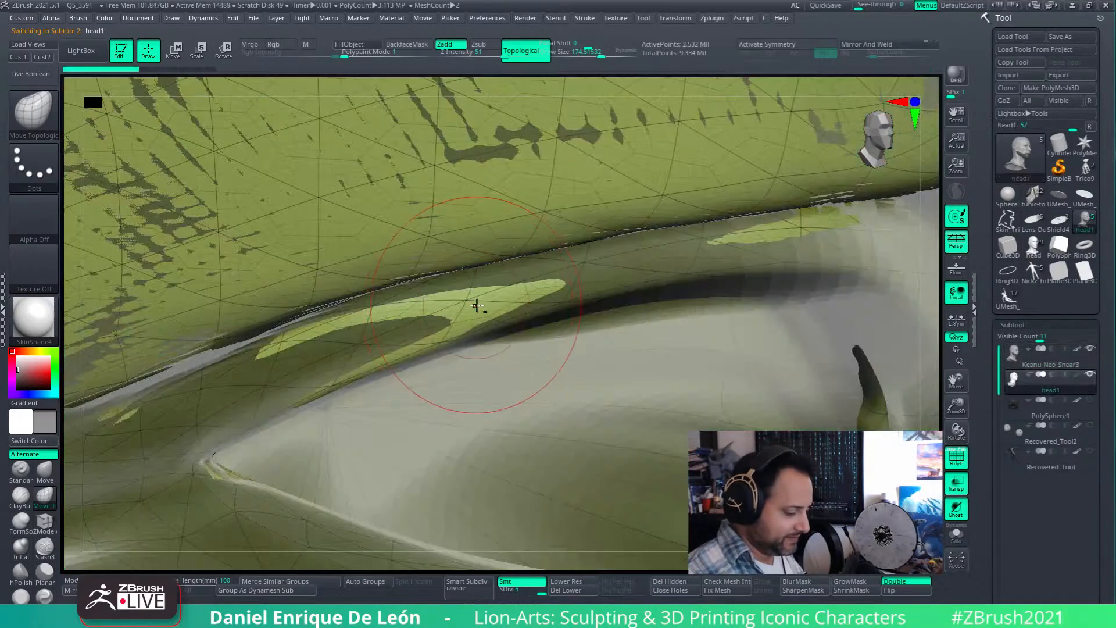
left_click(608, 302, "alt")
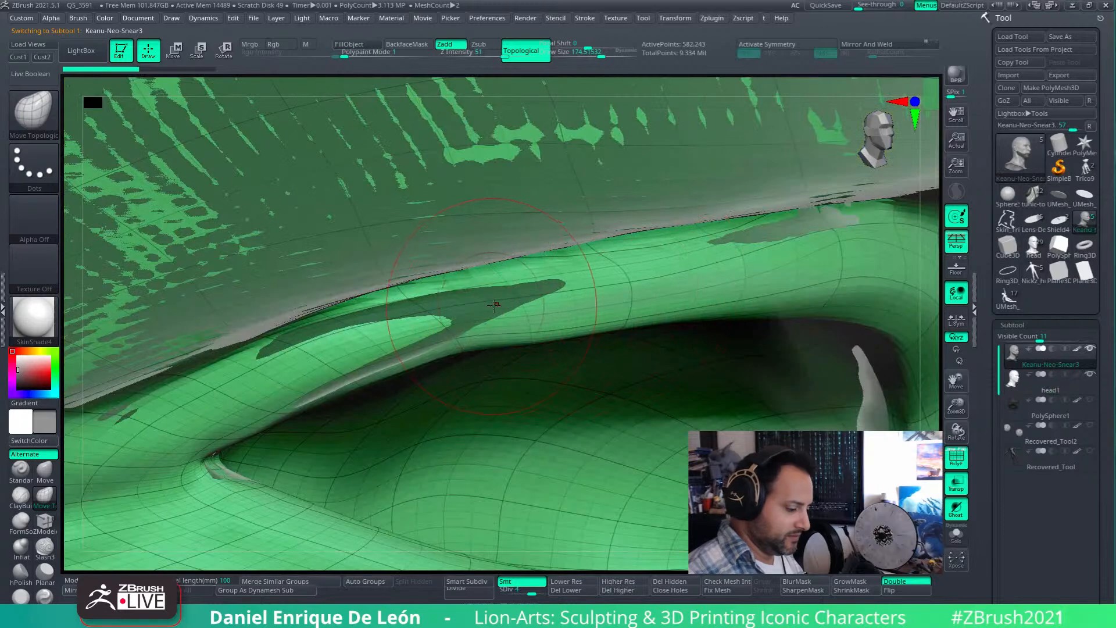
- Pull the Keanu-Neo-Snear3 upper lid rim and fold near the outer corner onto head1 with Move Topological
left_click_drag(493, 305, 485, 303)
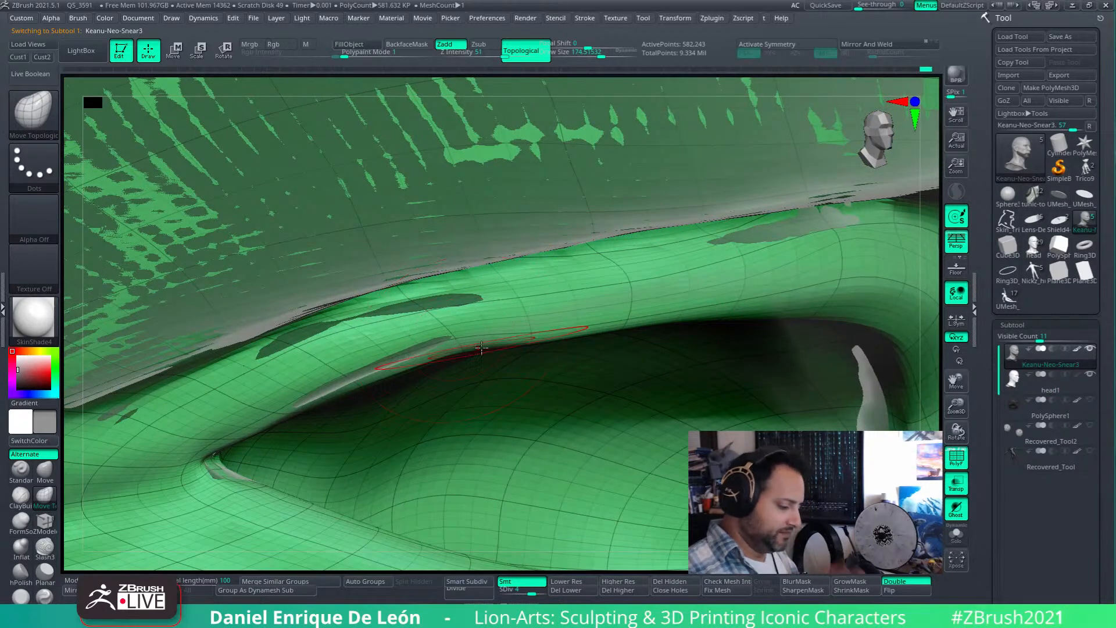
left_click_drag(301, 358, 307, 344)
left_click_drag(401, 355, 412, 344)
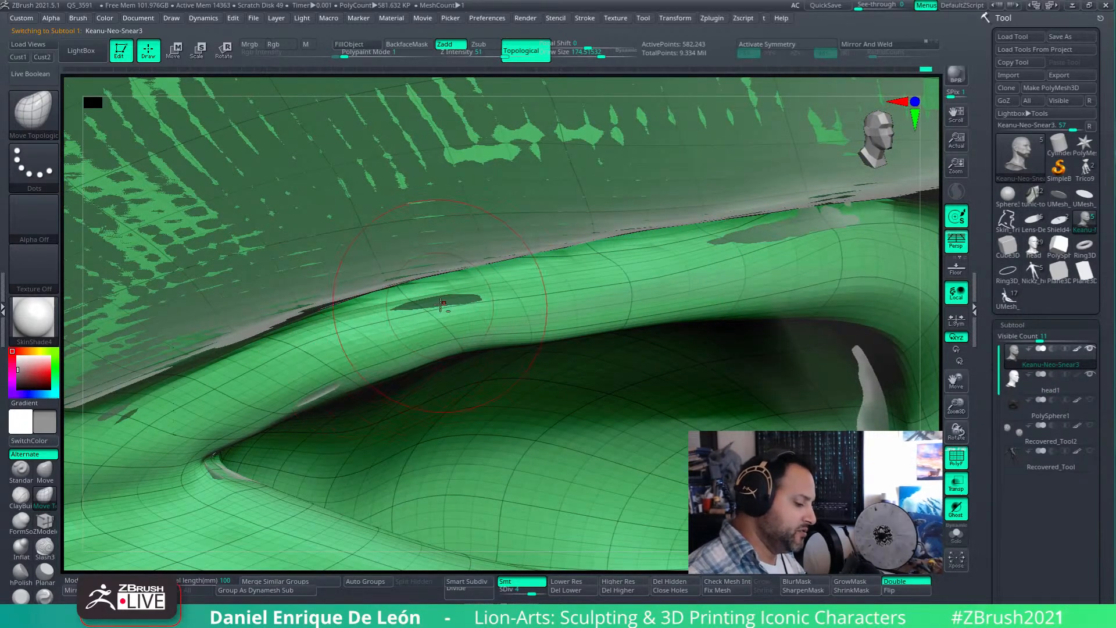
left_click_drag(448, 297, 451, 310)
- Raise the upper lid's rim and underside just above the outer corner to match head1
mouse_move(530, 331)
right_mouse_down()
mouse_move(553, 326)
mouse_move(551, 299)
mouse_move(515, 298)
mouse_move(632, 268)
right_mouse_up()
mouse_move(613, 280)
left_mouse_down()
mouse_move(630, 249)
mouse_move(674, 247)
mouse_move(626, 243)
left_mouse_up()
left_click_drag(698, 262, 694, 244)
left_click_drag(604, 262, 600, 244)
right_click_drag(593, 264, 645, 266)
mouse_move(634, 260)
left_mouse_down()
mouse_move(631, 240)
mouse_move(681, 227)
mouse_move(669, 227)
left_mouse_up()
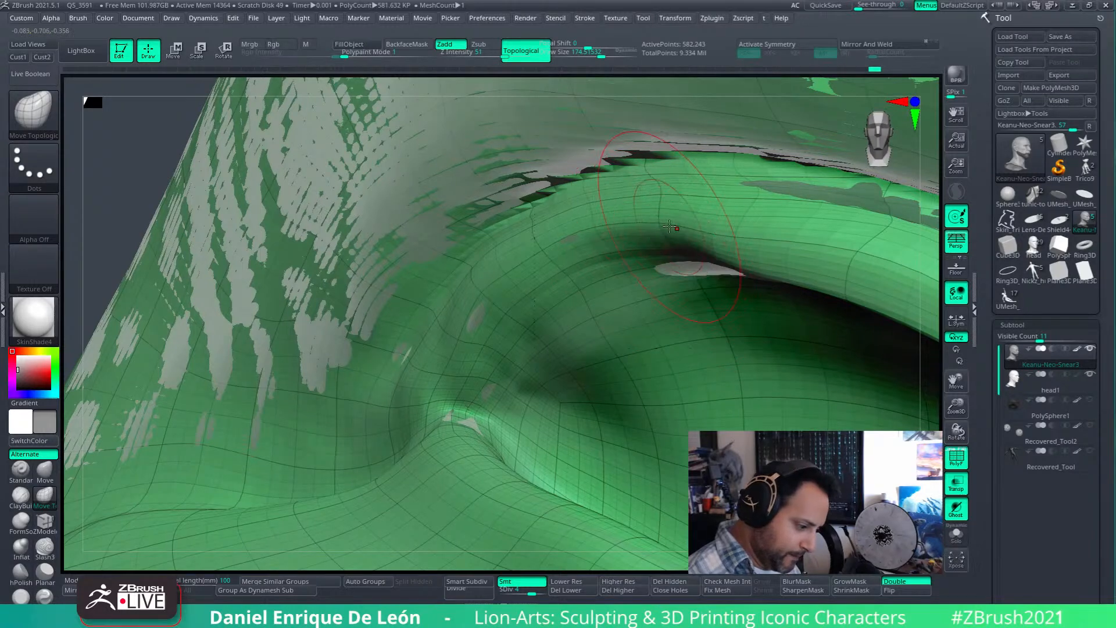
mouse_move(693, 263)
left_mouse_down()
mouse_move(695, 246)
mouse_move(818, 257)
left_mouse_up()
- Pull the upper lid's lower edge upward along the outer half of the eye to follow head1
right_click_drag(746, 281, 507, 338, "alt")
mouse_move(469, 291)
left_mouse_down()
mouse_move(467, 274)
mouse_move(435, 273)
left_mouse_up()
mouse_move(542, 316)
left_mouse_down()
mouse_move(534, 302)
mouse_move(500, 300)
left_mouse_up()
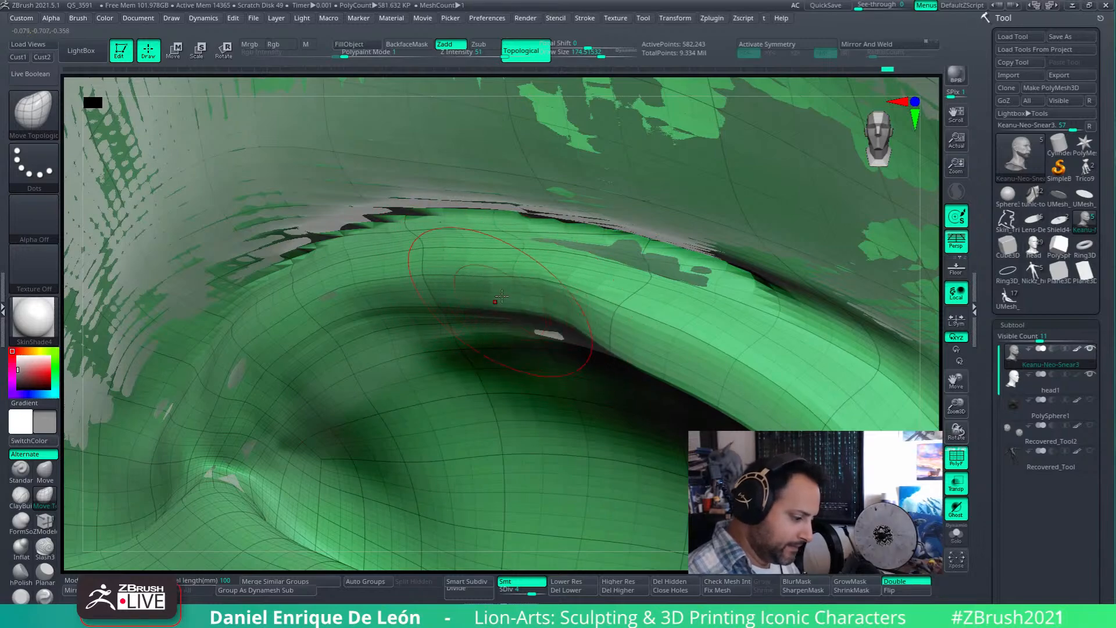
left_click_drag(609, 342, 623, 321)
left_click_drag(669, 367, 681, 348)
right_click_drag(702, 352, 781, 295)
left_click_drag(652, 378, 667, 354)
mouse_move(572, 374)
left_mouse_down()
mouse_move(562, 350)
mouse_move(507, 348)
left_mouse_up()
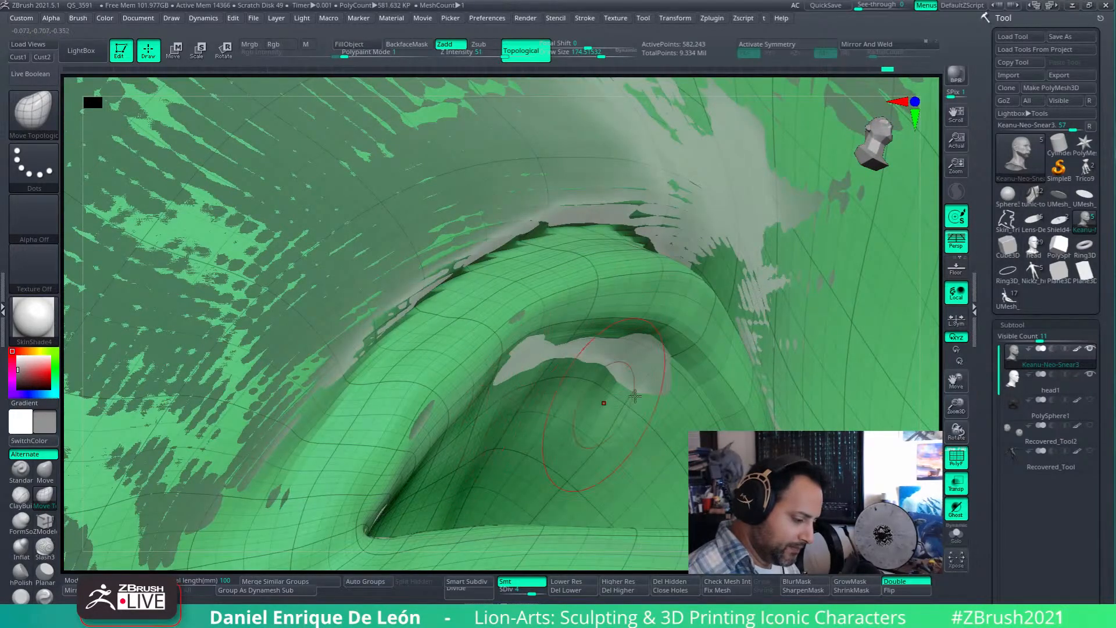
- Shift the socket surface behind the upper lid upward and toward both sides, clearing the head1 lid rim
right_click_drag(608, 403, 669, 427)
left_click_drag(672, 430, 685, 398)
mouse_move(680, 354)
right_mouse_down()
mouse_move(699, 317)
mouse_move(626, 378)
right_mouse_up()
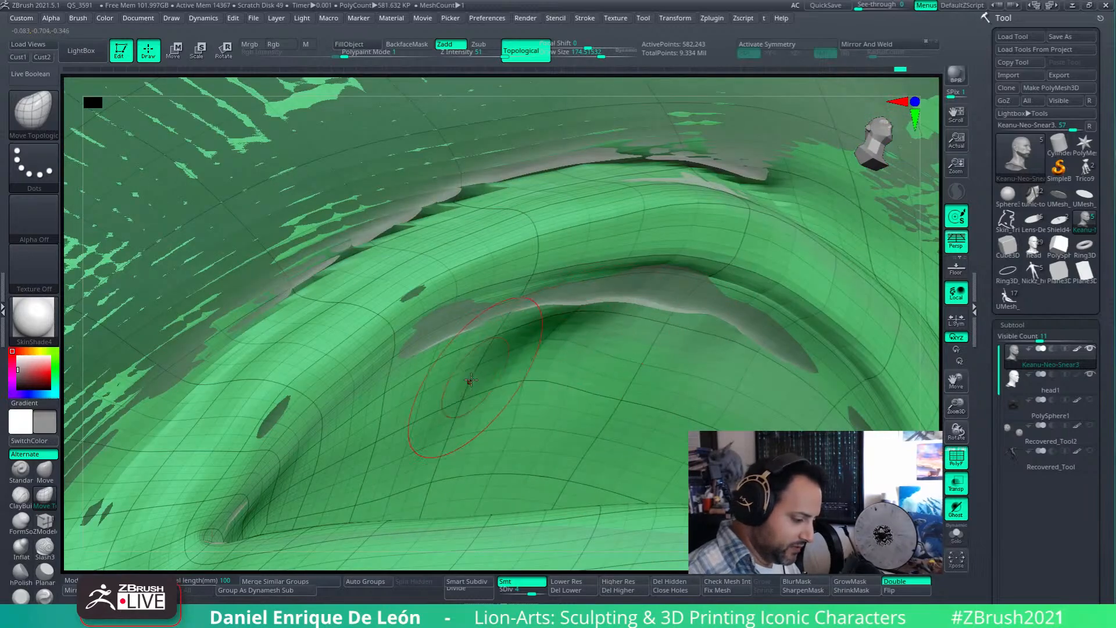
right_click_drag(420, 383, 575, 325)
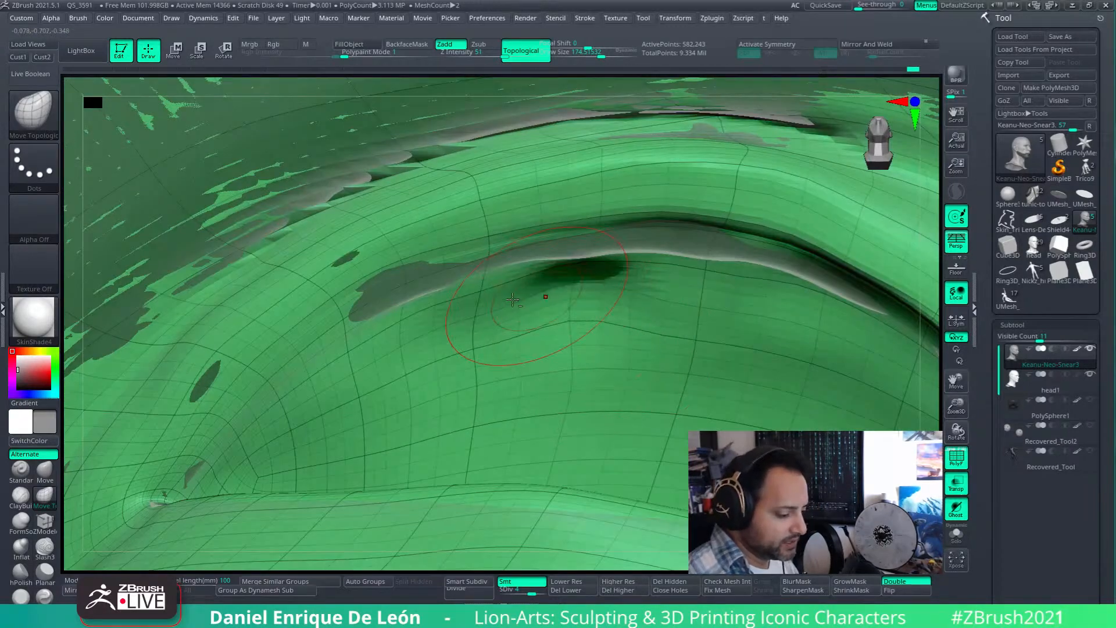
left_click_drag(427, 358, 400, 341)
left_click_drag(369, 388, 346, 378)
left_click_drag(718, 348, 745, 331)
- Push the socket surface deeper up under the upper lid, and nudge the lid fold beside the outer corner outward
mouse_move(746, 332)
right_mouse_down()
mouse_move(460, 378)
mouse_move(560, 399)
right_mouse_up()
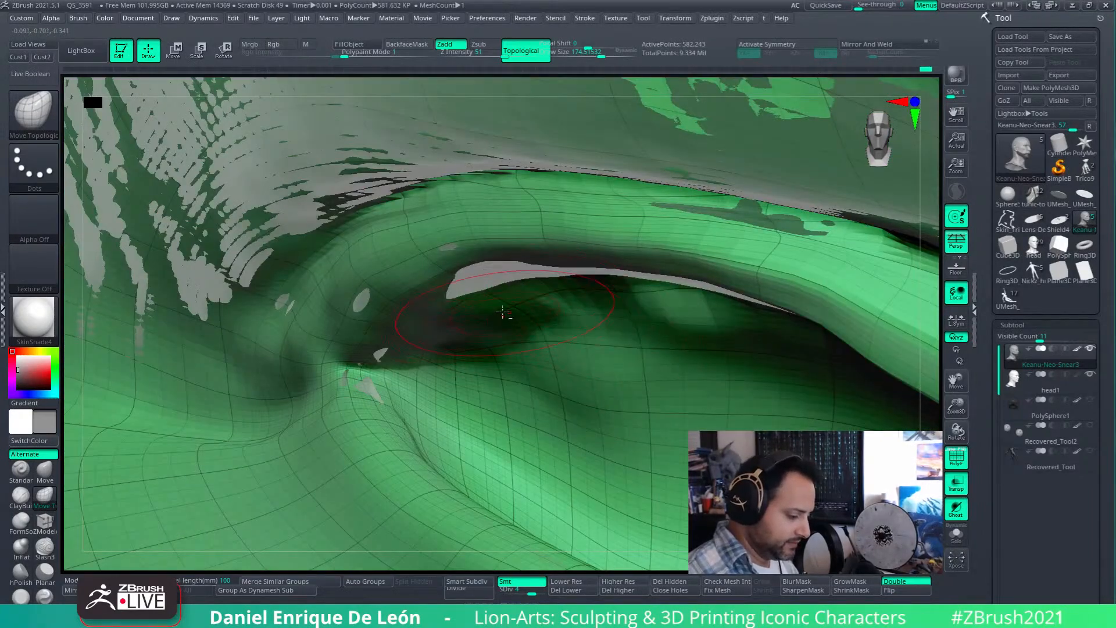
left_click_drag(668, 348, 655, 316)
left_click_drag(567, 355, 561, 321)
left_click_drag(492, 374, 500, 351)
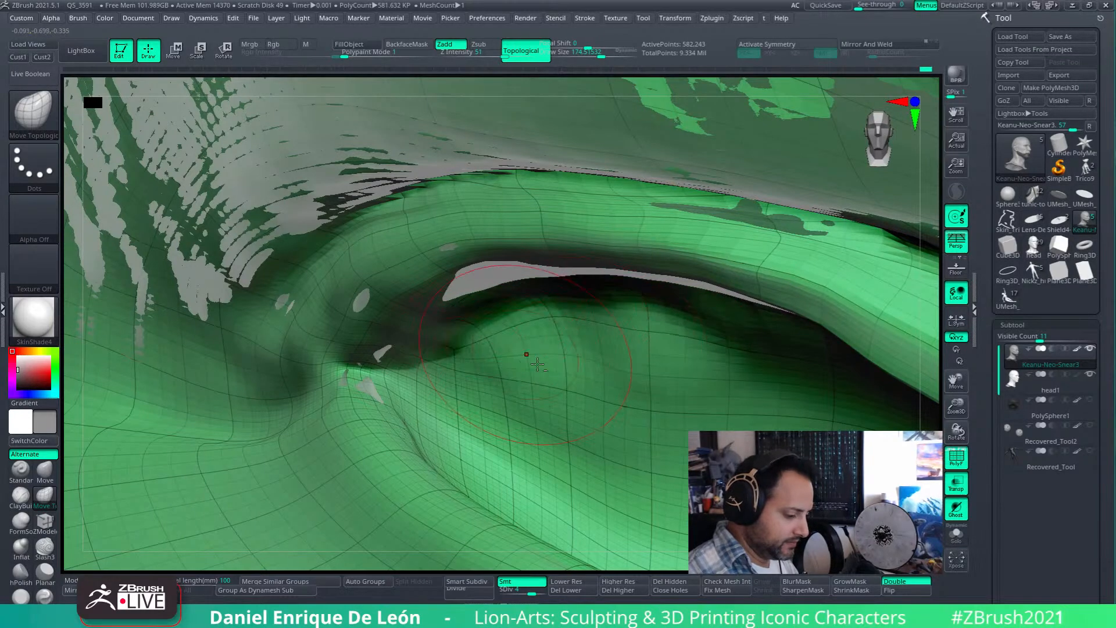
left_click_drag(556, 427, 560, 409)
key("shift")
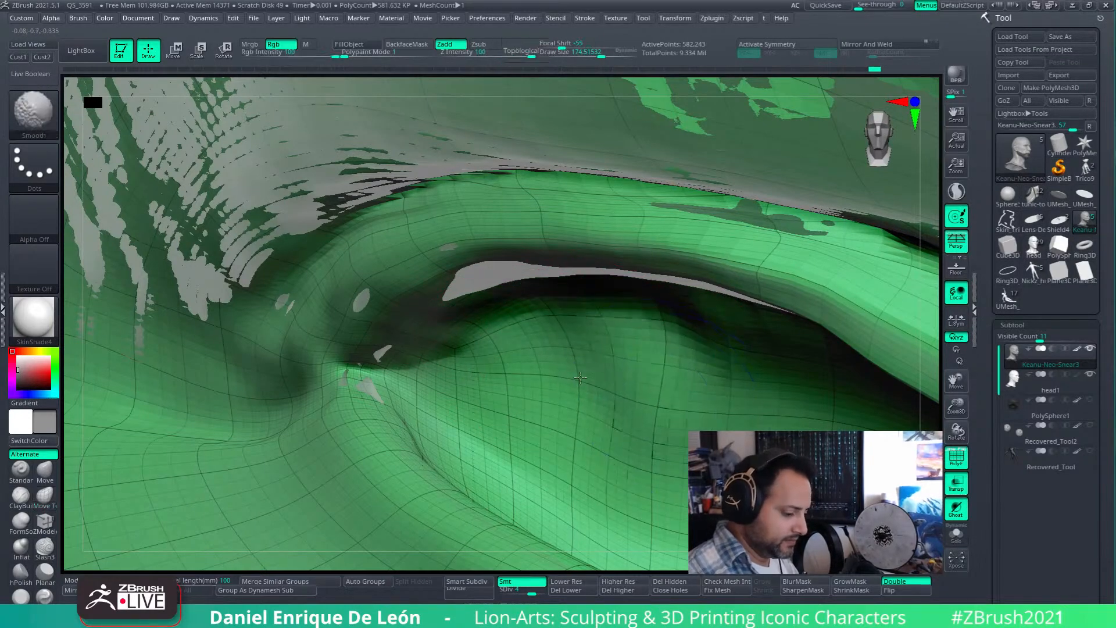
mouse_move(558, 326)
right_mouse_down()
mouse_move(577, 330)
mouse_move(559, 304)
mouse_move(483, 344)
right_mouse_up()
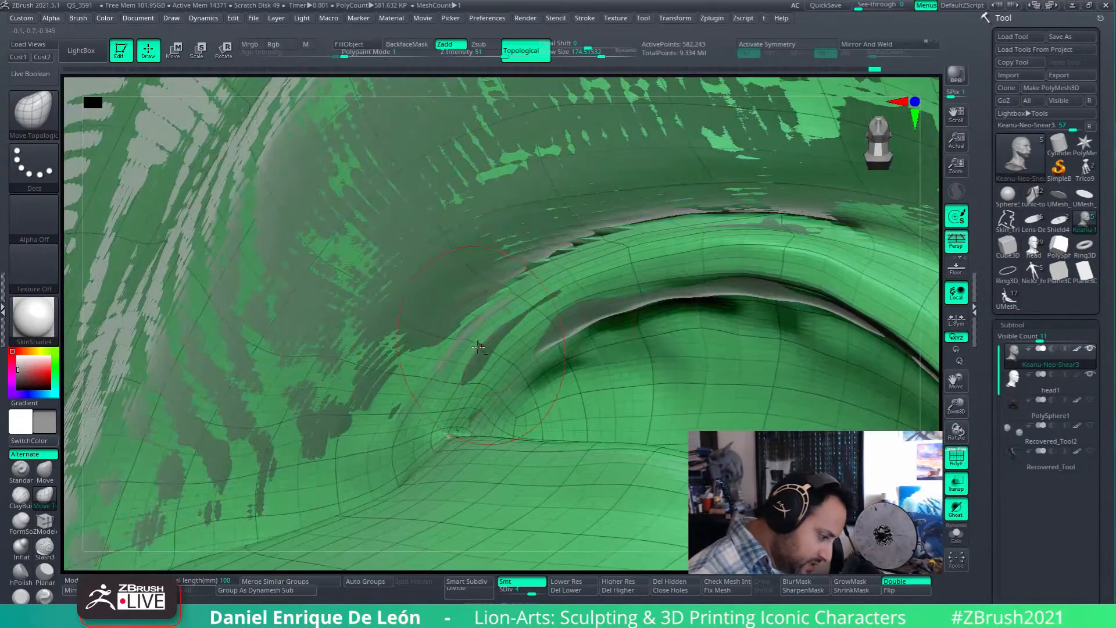
left_click_drag(482, 344, 474, 337)
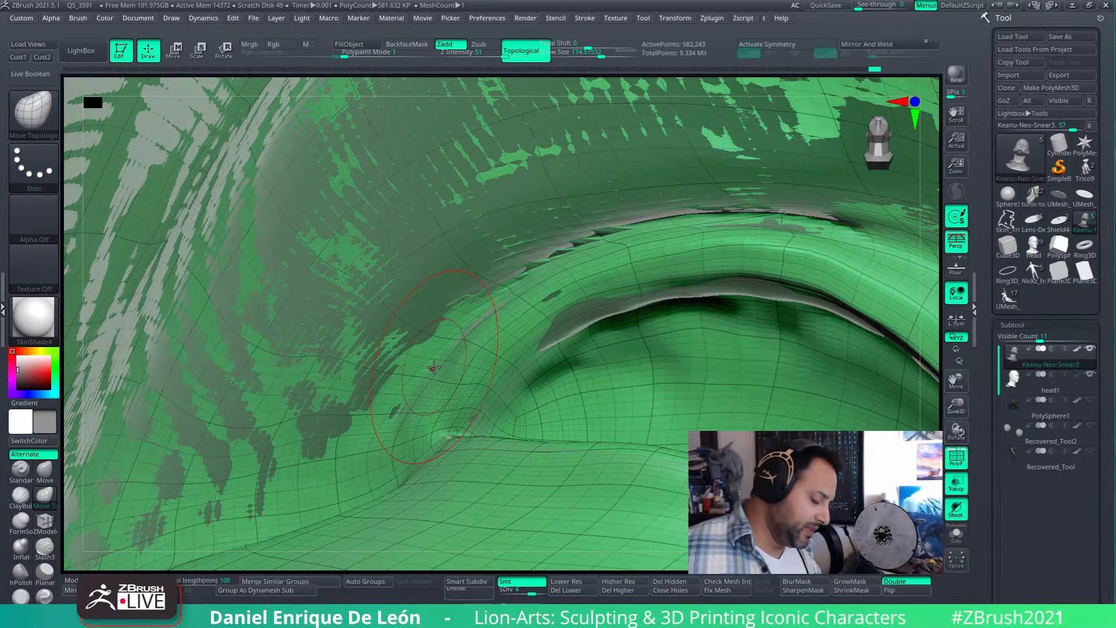
- Pull the inner half of the upper eyelid fold outward with Move Topological to meet head1
mouse_move(831, 327)
right_mouse_down("alt")
mouse_move(680, 335)
mouse_move(663, 318)
mouse_move(686, 430)
mouse_move(605, 309)
mouse_move(627, 361)
right_mouse_up("alt")
mouse_move(628, 360)
right_mouse_down()
mouse_move(702, 419)
mouse_move(654, 361)
right_mouse_up()
mouse_move(702, 305)
right_mouse_down("alt")
mouse_move(676, 456)
mouse_move(610, 445)
mouse_move(557, 401)
mouse_move(475, 454)
mouse_move(636, 358)
mouse_move(621, 430)
mouse_move(617, 299)
right_mouse_up("alt")
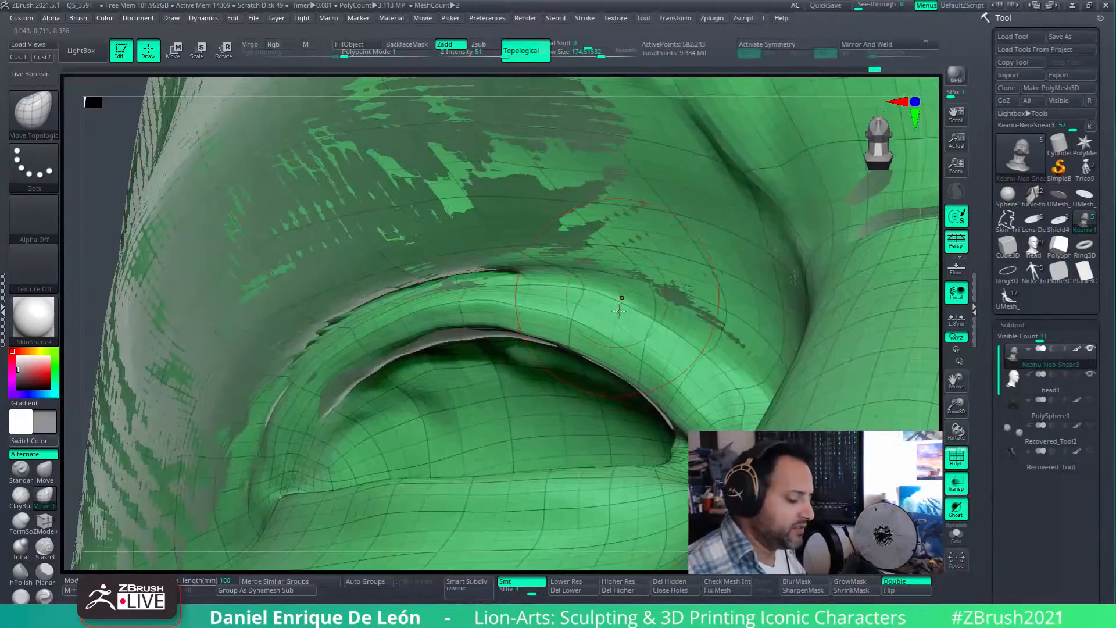
mouse_move(545, 328)
right_mouse_down()
mouse_move(520, 344)
mouse_move(583, 319)
mouse_move(540, 351)
mouse_move(476, 348)
mouse_move(460, 334)
mouse_move(506, 356)
mouse_move(562, 356)
mouse_move(477, 329)
right_mouse_up()
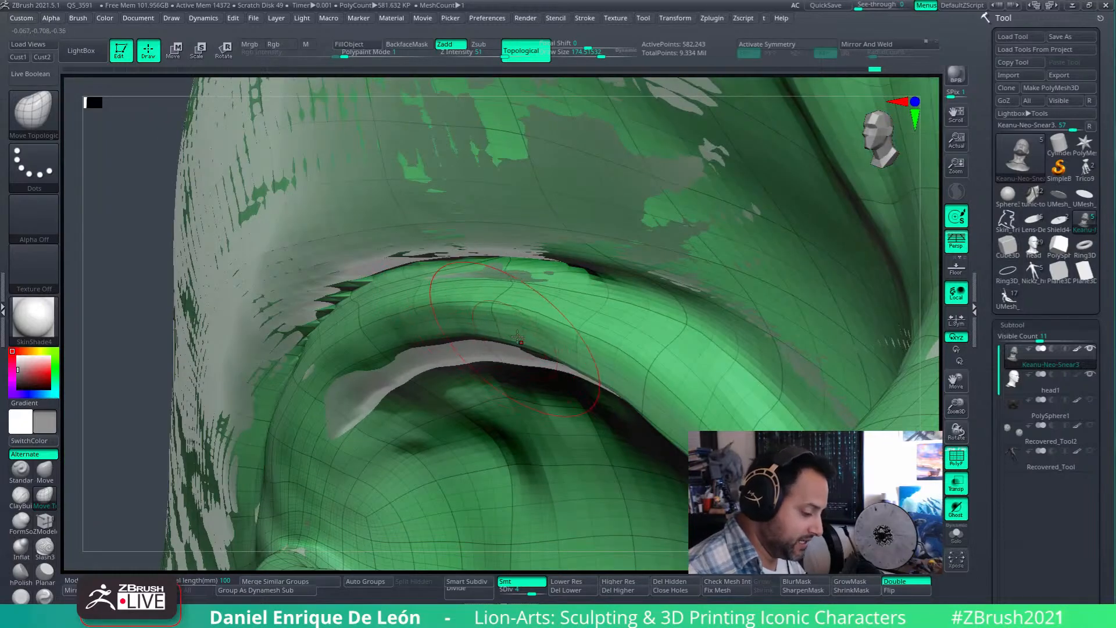
mouse_move(601, 348)
right_mouse_down()
mouse_move(613, 328)
mouse_move(592, 341)
mouse_move(598, 324)
mouse_move(612, 323)
mouse_move(505, 299)
mouse_move(552, 327)
mouse_move(548, 372)
right_mouse_up()
mouse_move(624, 284)
right_mouse_down()
mouse_move(559, 272)
mouse_move(587, 423)
mouse_move(565, 311)
mouse_move(673, 492)
mouse_move(602, 325)
mouse_move(545, 381)
mouse_move(532, 346)
right_mouse_up()
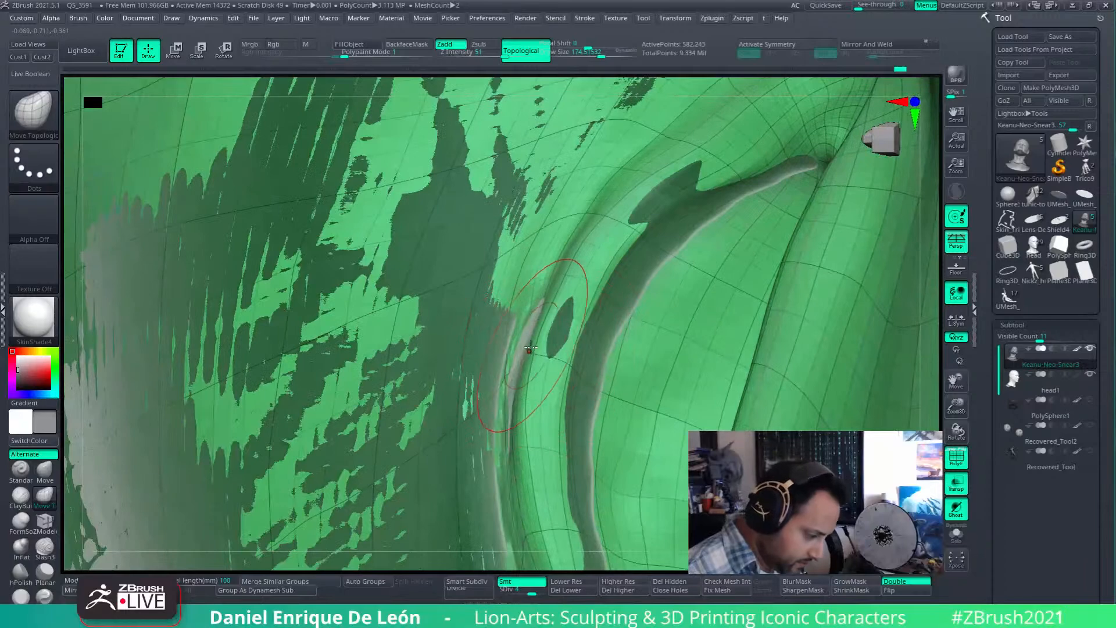
mouse_move(636, 185)
right_mouse_down()
mouse_move(630, 301)
mouse_move(571, 287)
right_mouse_up()
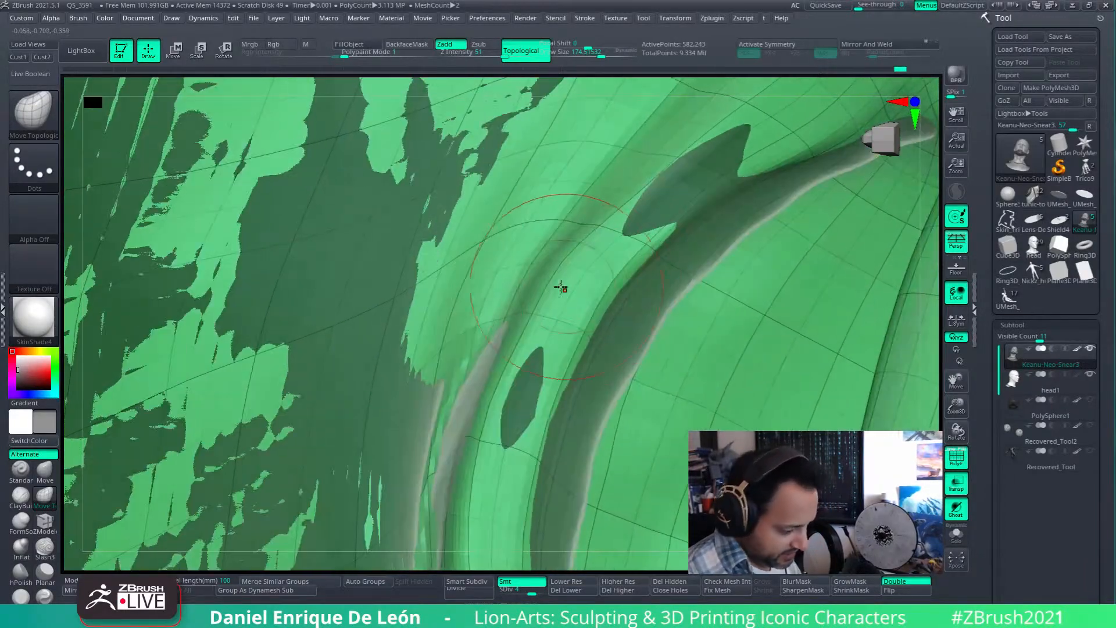
left_click_drag(506, 272, 553, 199, "alt")
- Reshape the crease and skin above the upper lid near the inner corner to match head1
right_click_drag(649, 186, 642, 298)
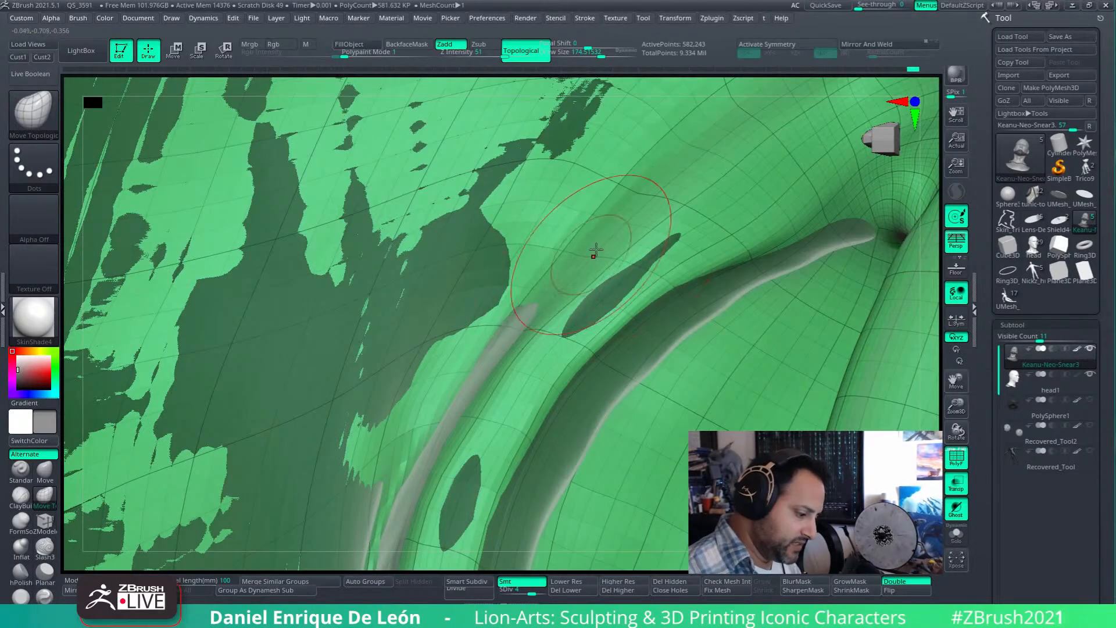
right_click_drag(623, 203, 547, 278)
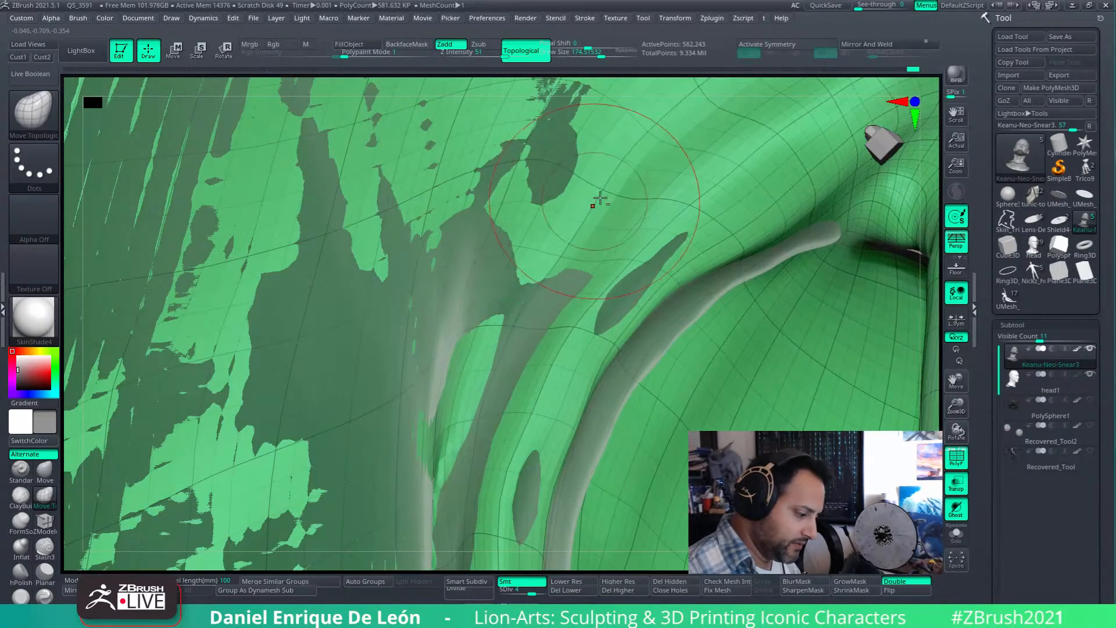
right_click_drag(653, 125, 587, 316, "alt")
left_click_drag(623, 257, 644, 226, "ctrl")
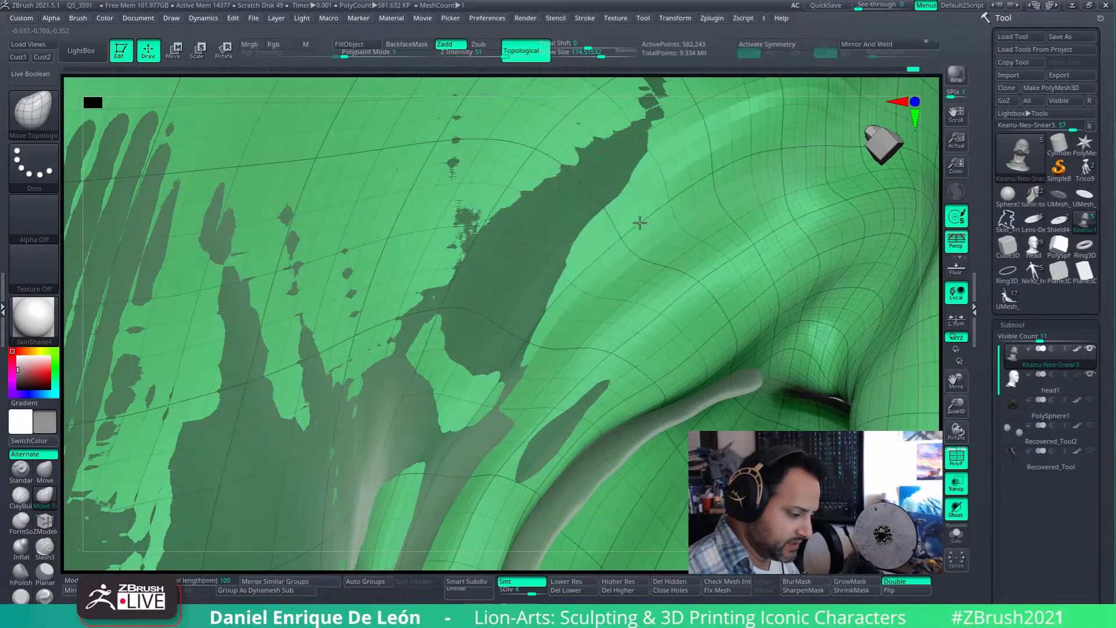
left_click_drag(611, 281, 710, 224, "ctrl")
left_click_drag(535, 304, 634, 200)
- Move the upper lid's inner rim onto head1, working from the inner corner toward the middle of the lid
mouse_move(690, 356)
right_mouse_down("alt")
mouse_move(690, 272)
mouse_move(702, 266)
mouse_move(672, 329)
right_mouse_up("alt")
right_click_drag(559, 404, 632, 317, "alt")
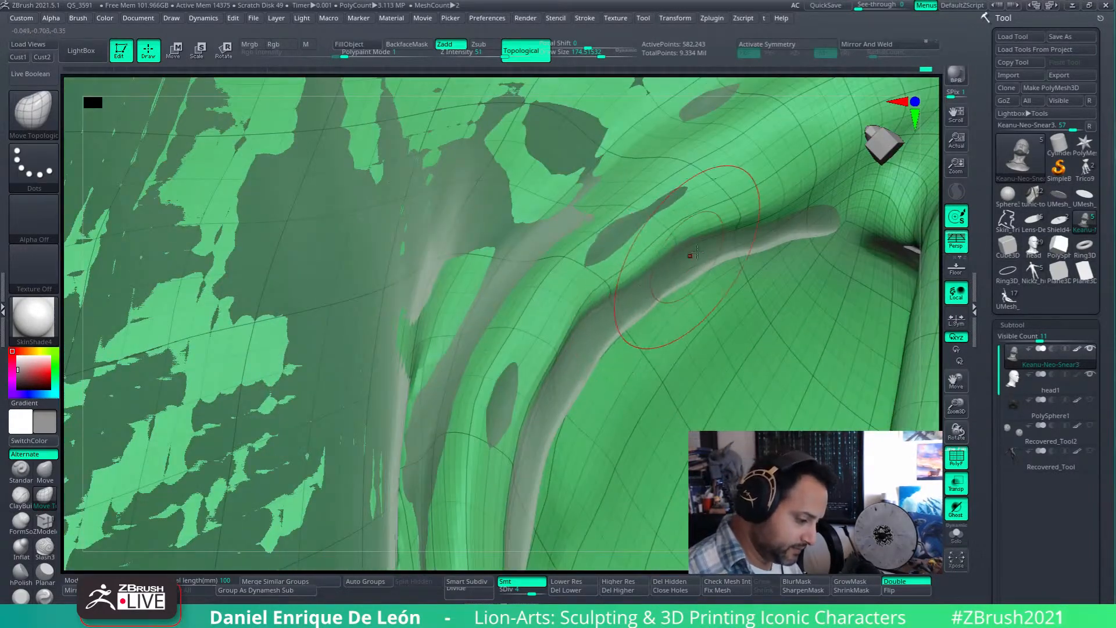
left_click_drag(747, 230, 803, 222)
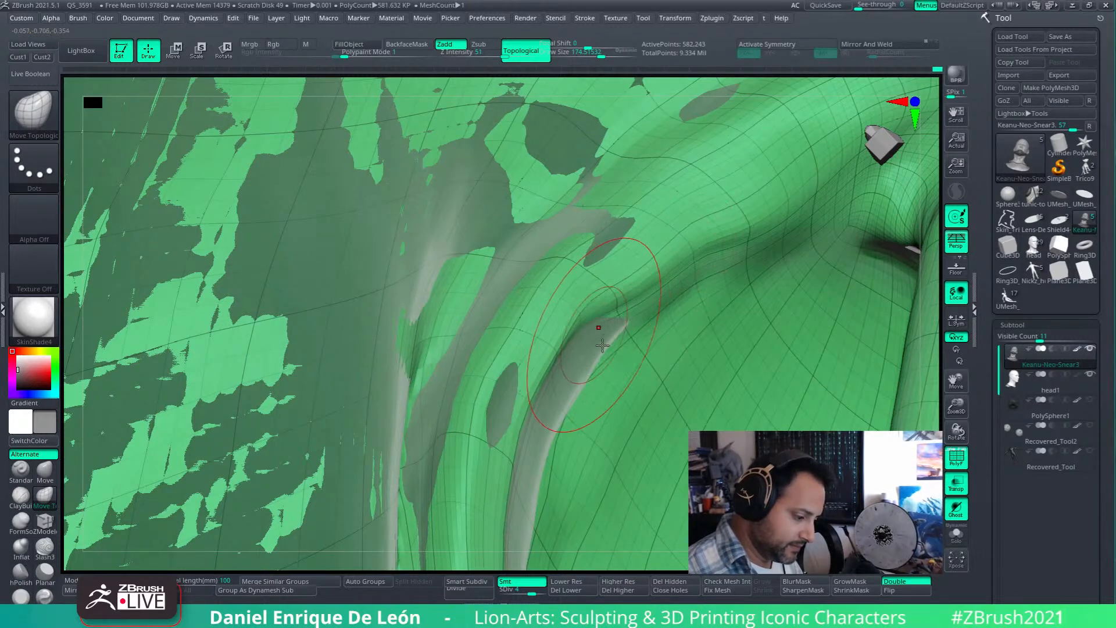
left_click_drag(567, 383, 547, 412)
mouse_move(530, 453)
right_mouse_down("alt")
mouse_move(598, 282)
mouse_move(565, 178)
right_mouse_up("alt")
left_click_drag(610, 207, 599, 249)
mouse_move(593, 319)
left_mouse_down()
mouse_move(590, 299)
mouse_move(596, 343)
left_mouse_up()
left_click_drag(599, 418, 608, 465)
- Align the remaining part of the upper lid rim with head1 toward the outer corner
right_click_drag(604, 470, 588, 274, "alt")
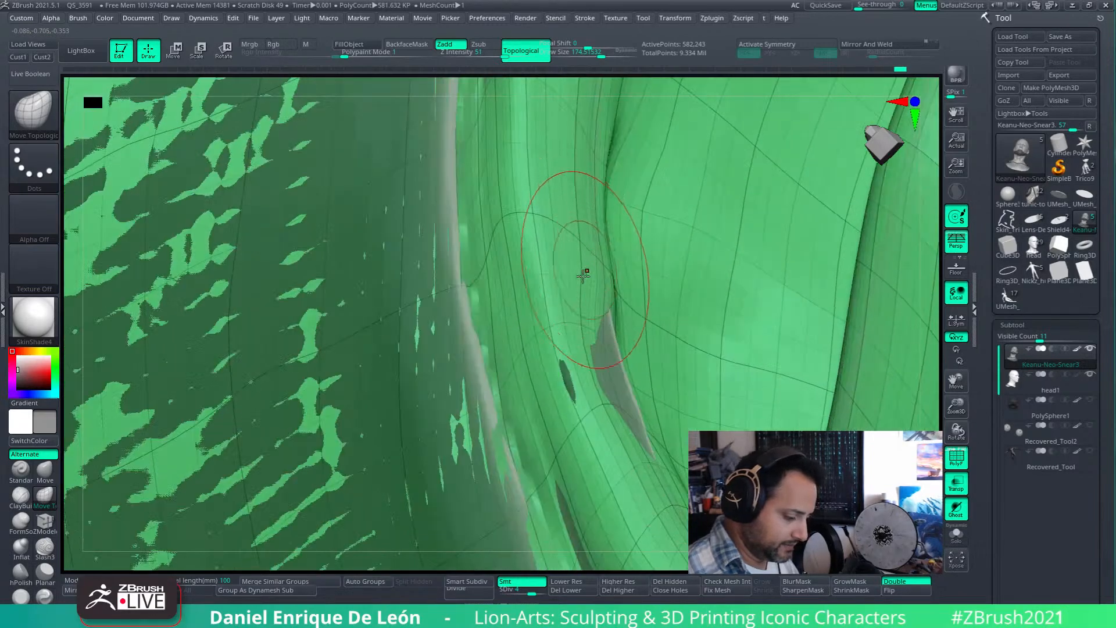
mouse_move(616, 360)
left_mouse_down()
mouse_move(631, 399)
mouse_move(630, 379)
left_mouse_up()
mouse_move(632, 366)
right_mouse_down("alt")
mouse_move(635, 351)
mouse_move(621, 449)
right_mouse_up("alt")
left_click_drag(624, 407, 625, 314, "shift")
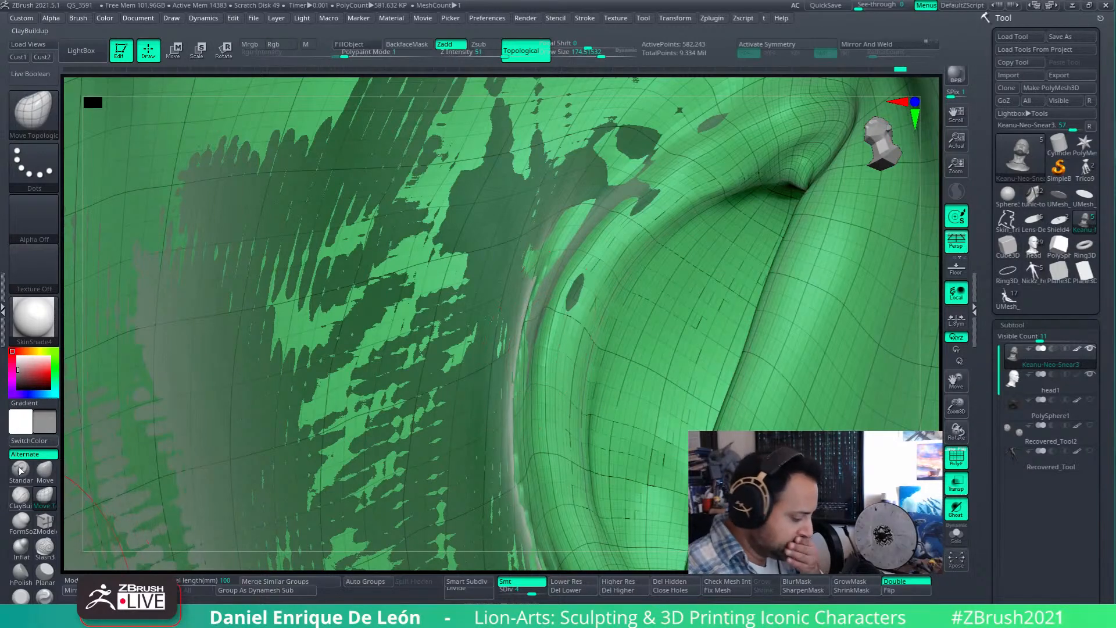
- Switch to the ZProject brush and project the upper lid near the inner corner onto head1
left_click(27, 119)
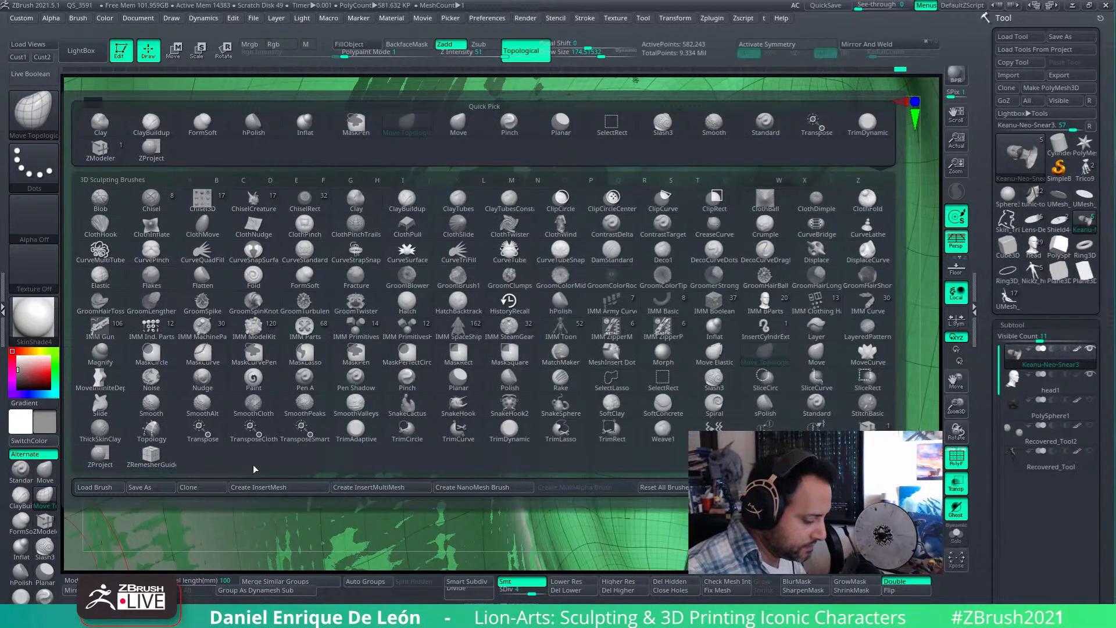
left_click(100, 457)
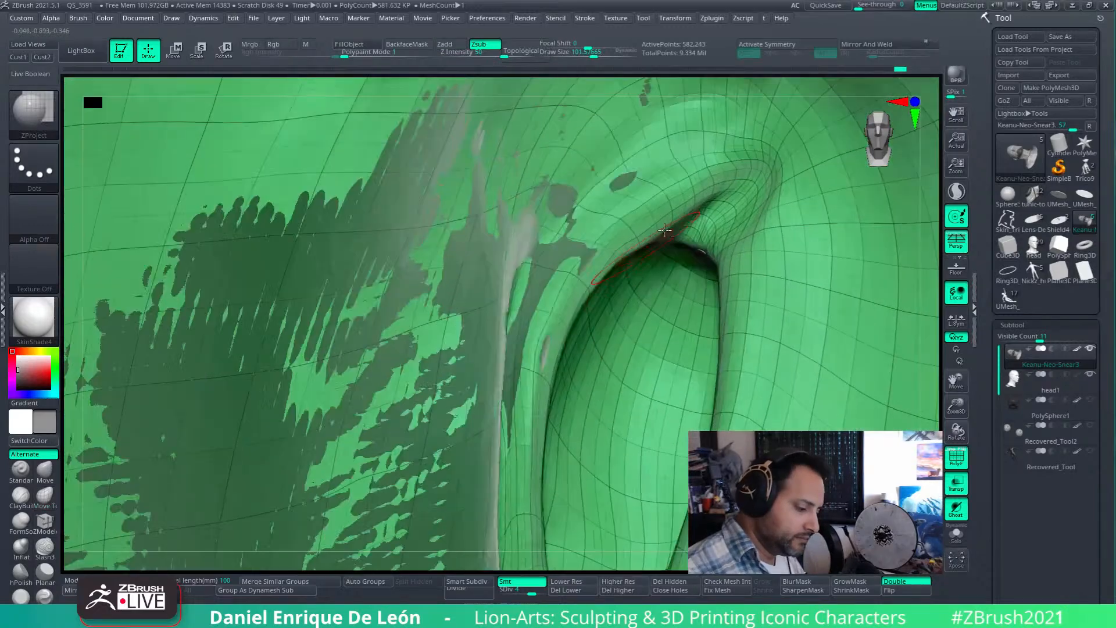
right_click_drag(666, 232, 624, 221)
mouse_move(543, 291)
left_mouse_down()
mouse_move(520, 294)
mouse_move(715, 186)
mouse_move(756, 145)
mouse_move(685, 168)
mouse_move(731, 171)
left_mouse_up()
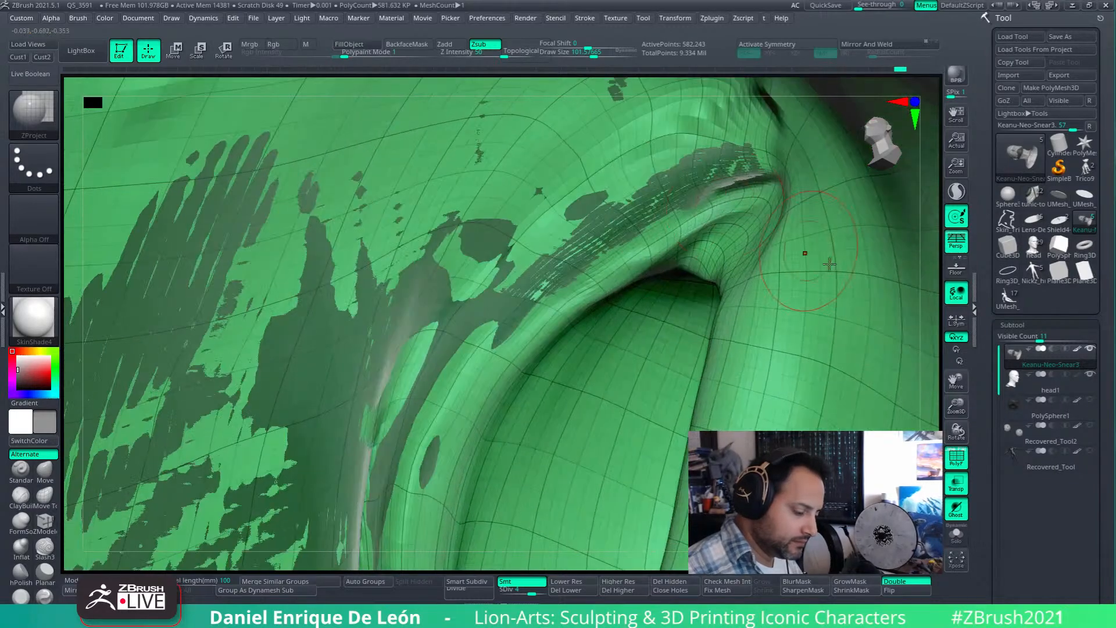
- Turn off the transparency and polyframe display to show both meshes as solid surfaces
left_click(956, 483)
right_click_drag(786, 289, 767, 345, "alt")
key("shift+f")
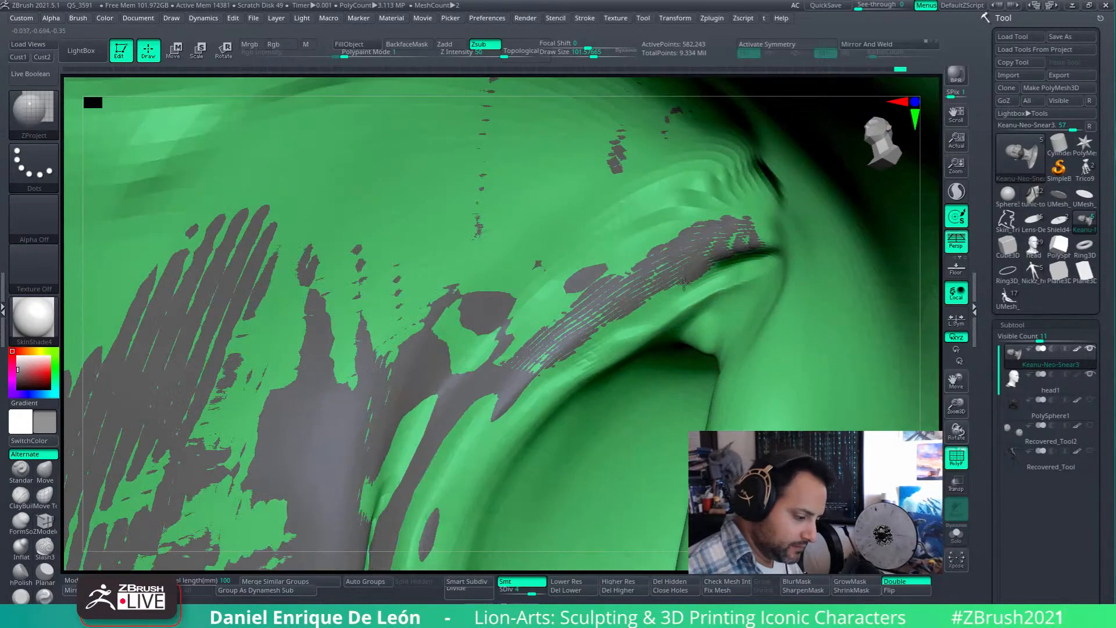
- Project the upper side of the inner eye corner onto head1 and smooth the rippled surface around it
right_click_drag(755, 307, 730, 294)
mouse_move(729, 292)
left_mouse_down("shift")
mouse_move(667, 323)
mouse_move(749, 282)
left_mouse_up("shift")
right_click_drag(688, 369, 727, 302)
mouse_move(733, 290)
left_mouse_down()
mouse_move(621, 360)
mouse_move(668, 303)
mouse_move(661, 313)
left_mouse_up()
right_click_drag(663, 314, 645, 285)
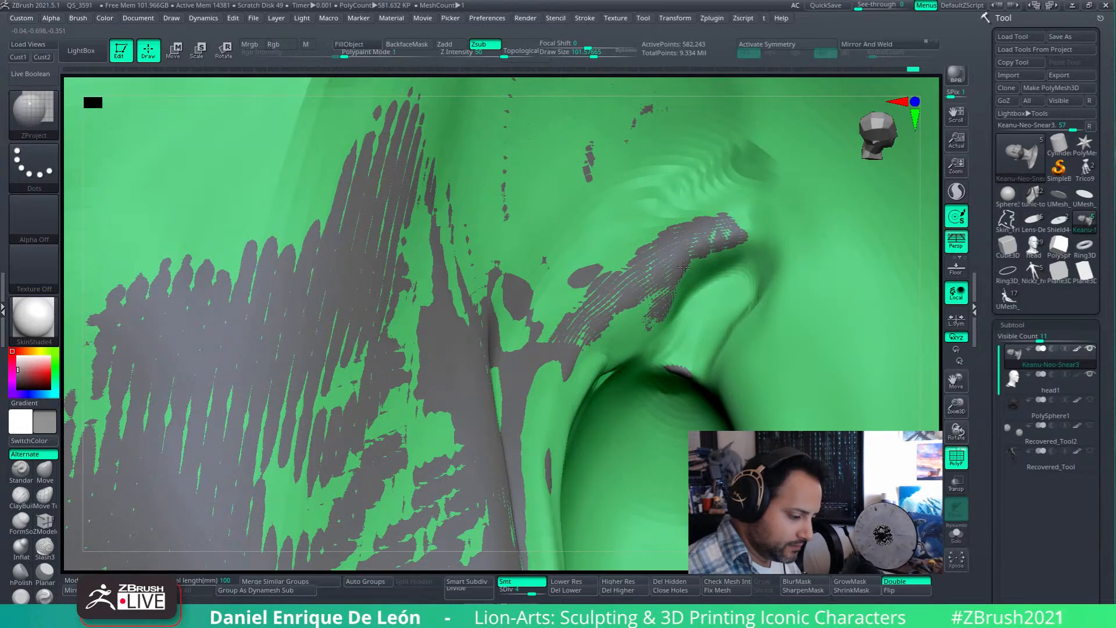
mouse_move(700, 191)
left_mouse_down("shift")
mouse_move(720, 180)
mouse_move(724, 143)
mouse_move(765, 159)
mouse_move(731, 143)
mouse_move(727, 184)
mouse_move(665, 192)
mouse_move(729, 197)
left_mouse_up("shift")
- Project the skin around the inner eye corner onto head1, from above it down to the lower lid side
right_click_drag(772, 178, 689, 306, "alt")
mouse_move(697, 314)
left_mouse_down()
mouse_move(716, 235)
mouse_move(600, 177)
left_mouse_up()
mouse_move(644, 213)
left_mouse_down()
mouse_move(724, 312)
mouse_move(793, 262)
mouse_move(717, 394)
mouse_move(689, 384)
left_mouse_up()
right_click_drag(694, 366, 735, 244)
mouse_move(734, 195)
left_mouse_down()
mouse_move(738, 241)
mouse_move(720, 186)
mouse_move(710, 424)
left_mouse_up()
left_click_drag(724, 354, 710, 380)
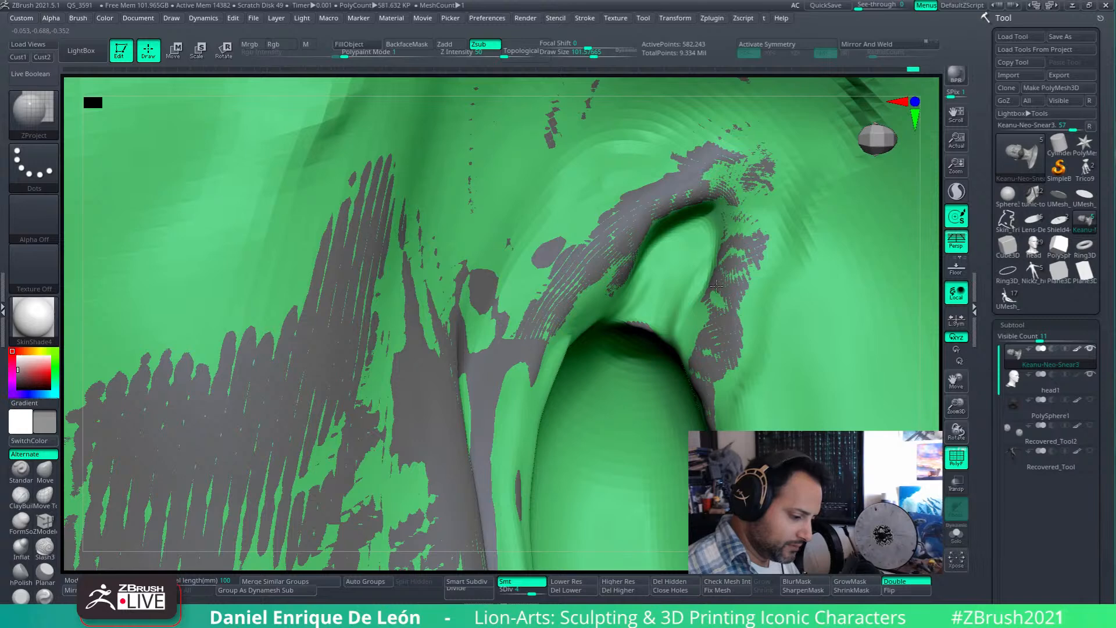
- Project the tear duct pocket in the inner eye corner onto head1 and smooth its lower edge
mouse_move(685, 328)
left_mouse_down()
mouse_move(667, 299)
mouse_move(658, 314)
mouse_move(688, 265)
left_mouse_up()
left_click_drag(711, 215, 688, 310, "alt")
right_click_drag(688, 326, 681, 273)
mouse_move(666, 316)
left_mouse_down("shift")
mouse_move(636, 343)
mouse_move(672, 348)
left_mouse_up("shift")
right_click_drag(674, 342, 658, 290)
left_click_drag(657, 289, 651, 293, "alt")
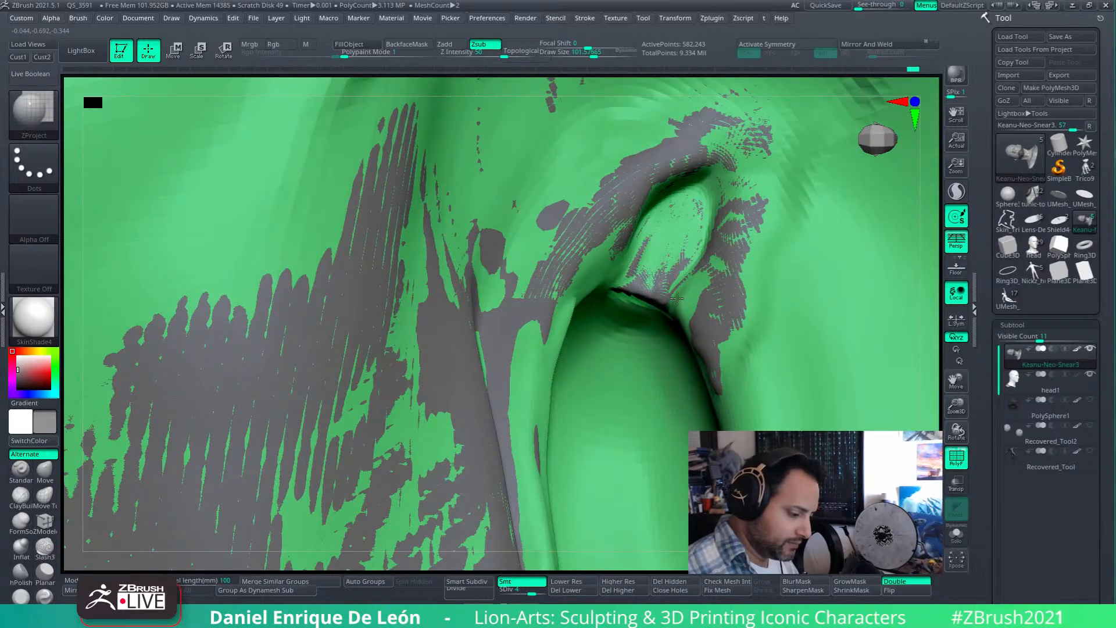
- Project the start of the lower lid beside the inner corner onto head1 and smooth its rim
mouse_move(665, 225)
left_mouse_down()
mouse_move(686, 205)
mouse_move(755, 262)
mouse_move(757, 403)
mouse_move(697, 296)
mouse_move(724, 322)
left_mouse_up()
right_click_drag(724, 321, 691, 326)
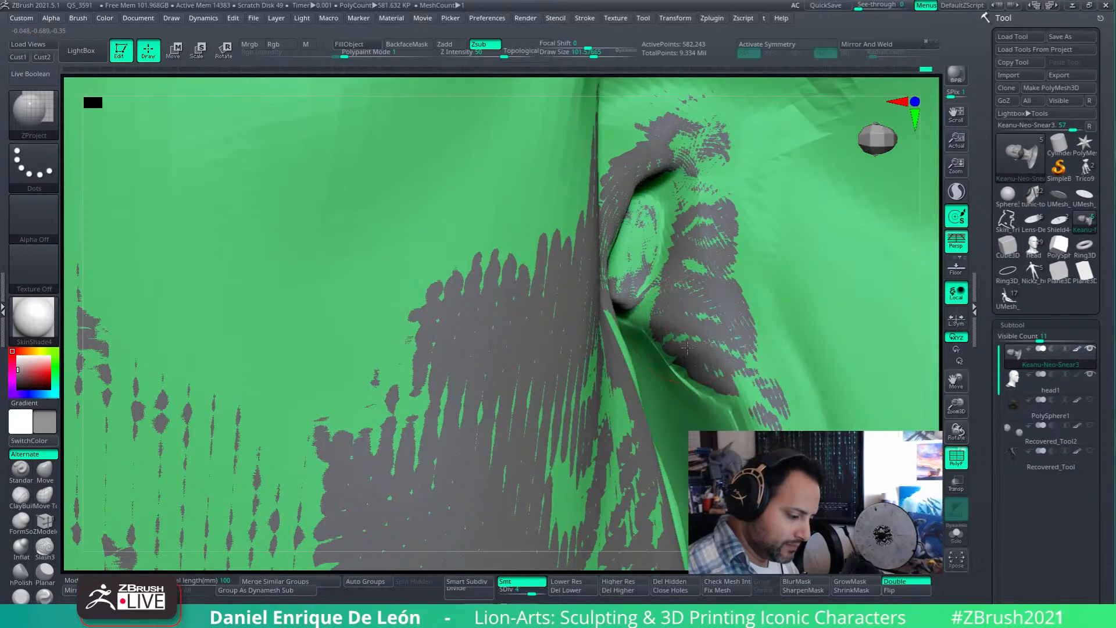
mouse_move(678, 357)
left_mouse_down("shift")
mouse_move(700, 400)
mouse_move(753, 415)
left_mouse_up("shift")
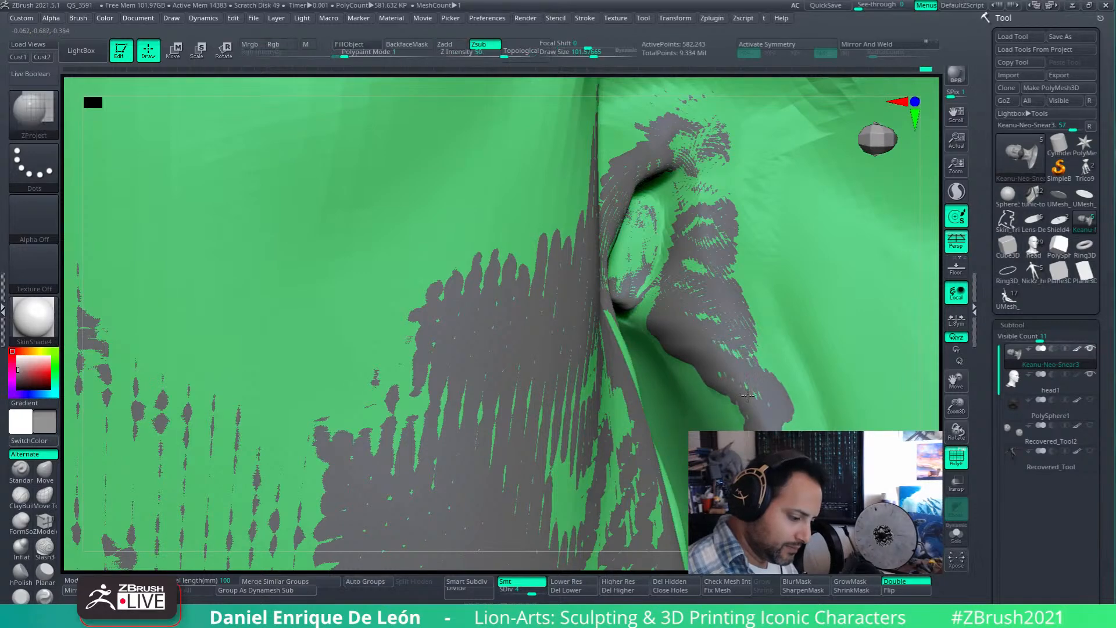
left_click_drag(680, 317, 670, 320, "alt")
- Project the lower lid rim onto head1 along the middle of the eye with ZProject
right_click_drag(716, 396, 692, 276)
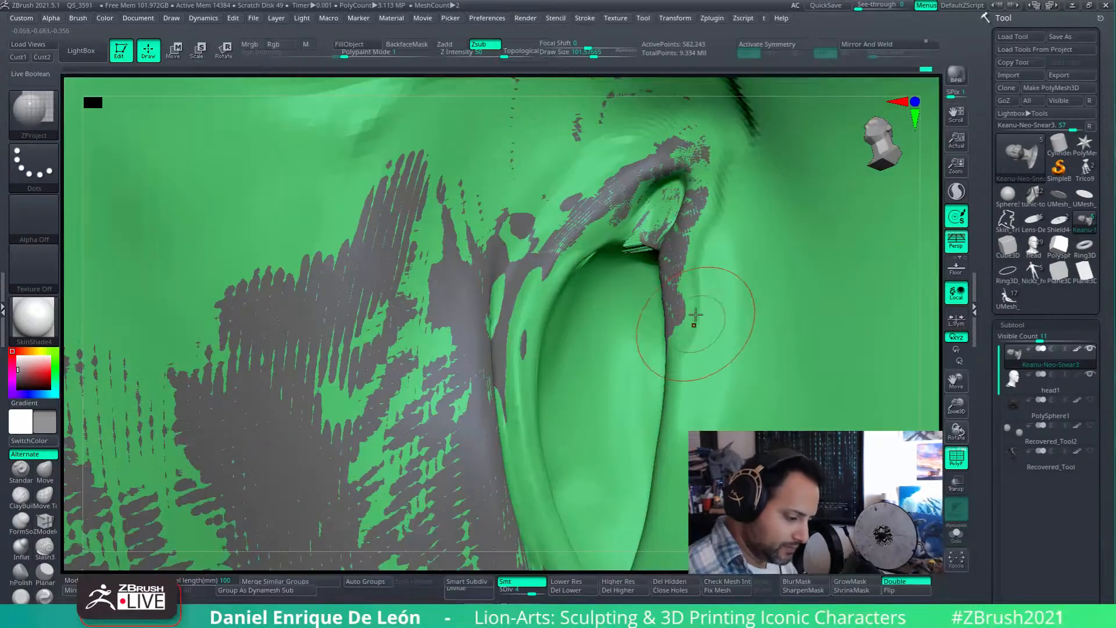
right_click_drag(695, 323, 707, 319)
right_click_drag(748, 178, 730, 204)
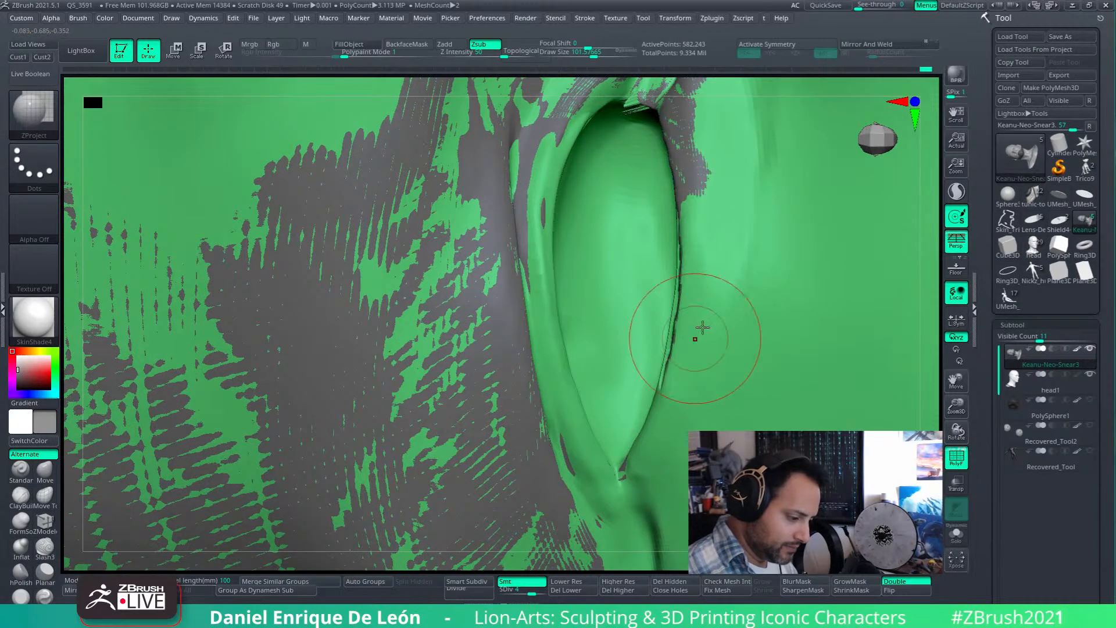
right_click_drag(698, 332, 715, 314)
mouse_move(685, 241)
left_mouse_down()
mouse_move(661, 366)
mouse_move(673, 232)
mouse_move(662, 324)
mouse_move(681, 322)
mouse_move(665, 388)
left_mouse_up()
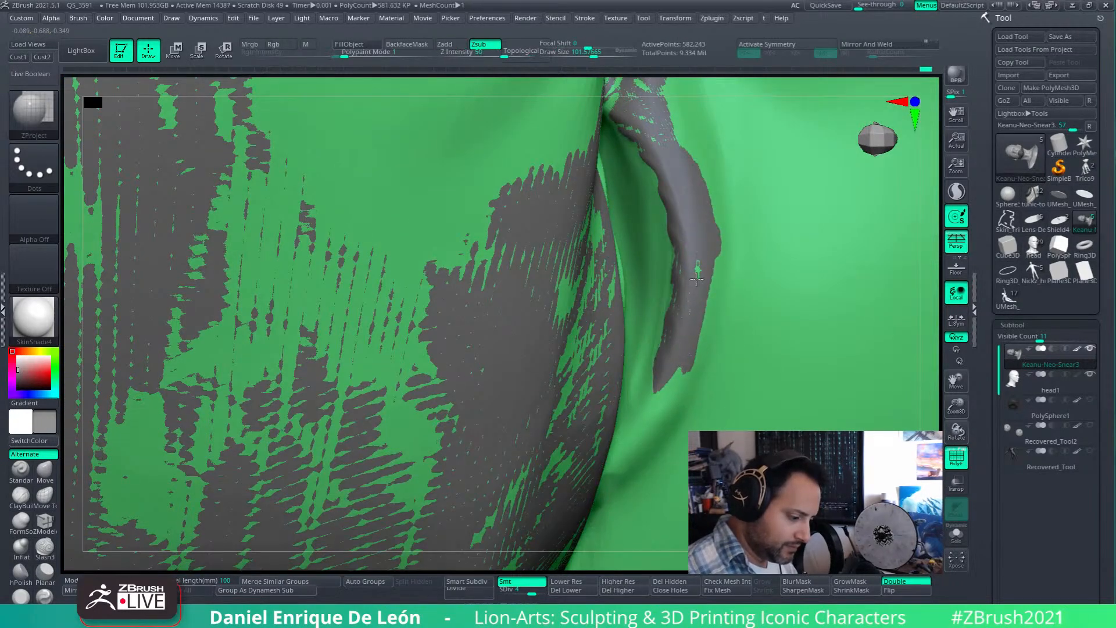
- Turn on transparency and project the lower lid rim onto head1 from mid-eye towards the outer eye corner
left_click(956, 481)
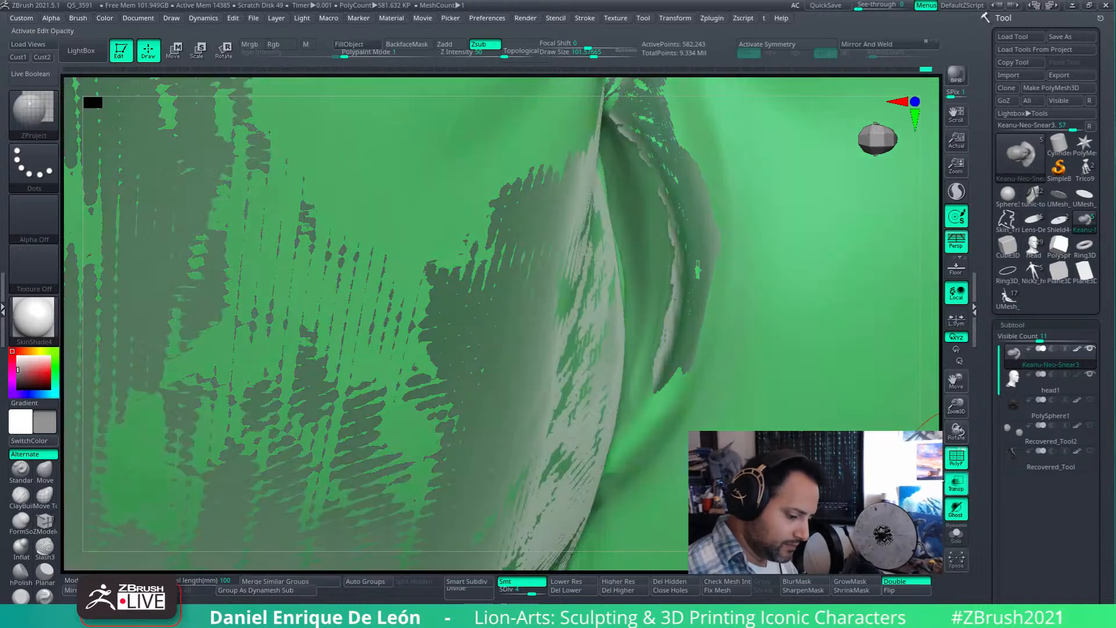
left_click_drag(706, 298, 689, 346)
mouse_move(692, 302)
right_mouse_down()
mouse_move(700, 290)
mouse_move(699, 314)
right_mouse_up()
mouse_move(687, 279)
left_mouse_down()
mouse_move(686, 246)
mouse_move(694, 255)
left_mouse_up()
right_click_drag(705, 233, 709, 259, "ctrl")
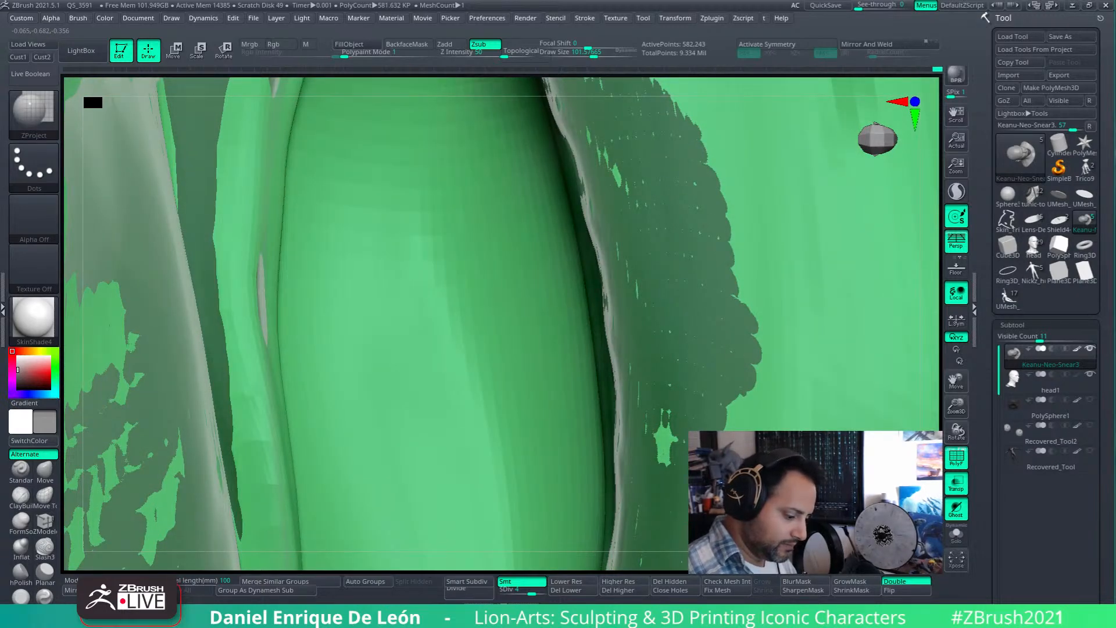
right_click_drag(684, 501, 707, 232, "alt")
left_click_drag(701, 242, 689, 306)
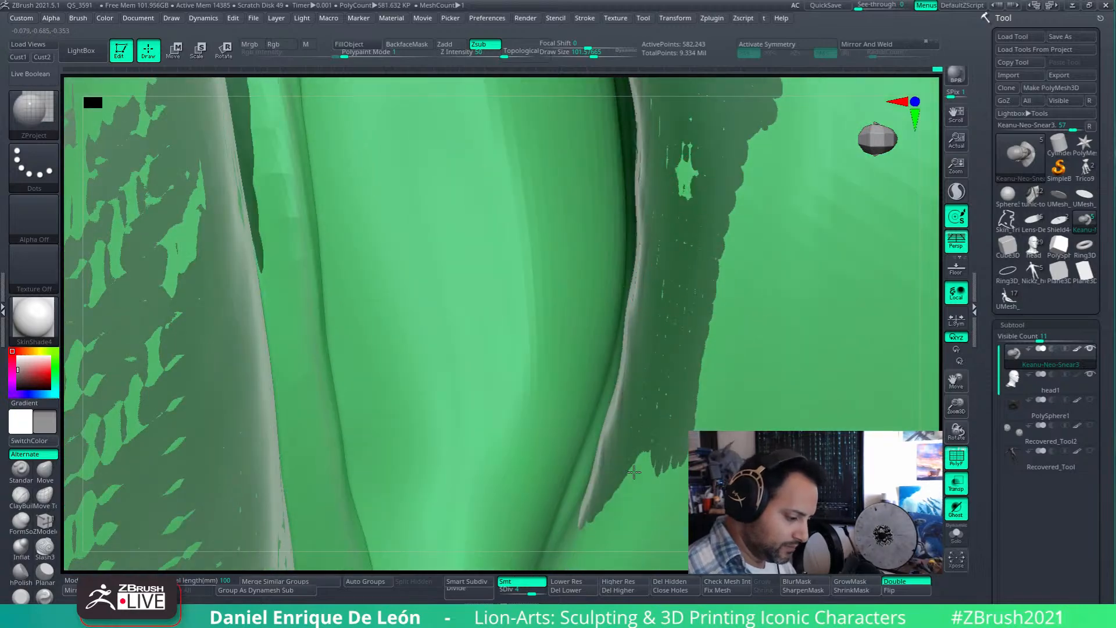
left_click_drag(616, 453, 617, 459)
mouse_move(619, 441)
right_mouse_down("ctrl")
mouse_move(650, 250)
mouse_move(674, 261)
right_mouse_up("ctrl")
right_click_drag(654, 331, 655, 328)
- Try projecting and smoothing the lower lid's end at the outer eye corner, and undo those strokes
mouse_move(635, 334)
left_mouse_down()
mouse_move(592, 403)
mouse_move(639, 356)
mouse_move(607, 408)
mouse_move(558, 456)
left_mouse_up()
mouse_move(589, 459)
right_mouse_down()
mouse_move(592, 343)
mouse_move(558, 419)
right_mouse_up()
left_click_drag(541, 420, 527, 425, "shift")
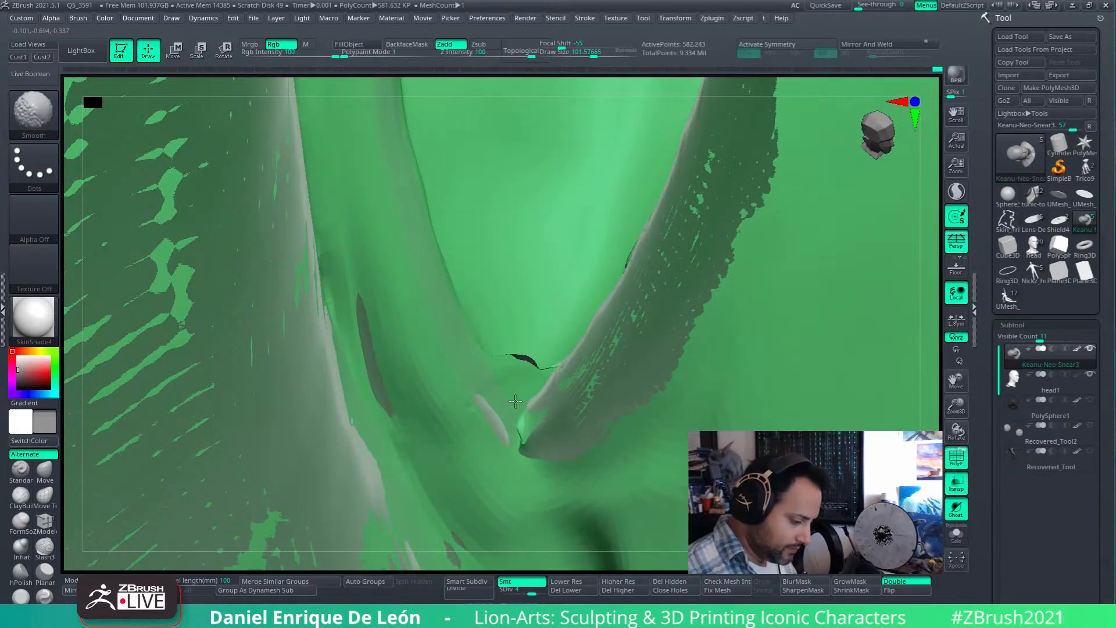
right_click_drag(543, 356, 568, 440)
right_click_drag(576, 363, 604, 378)
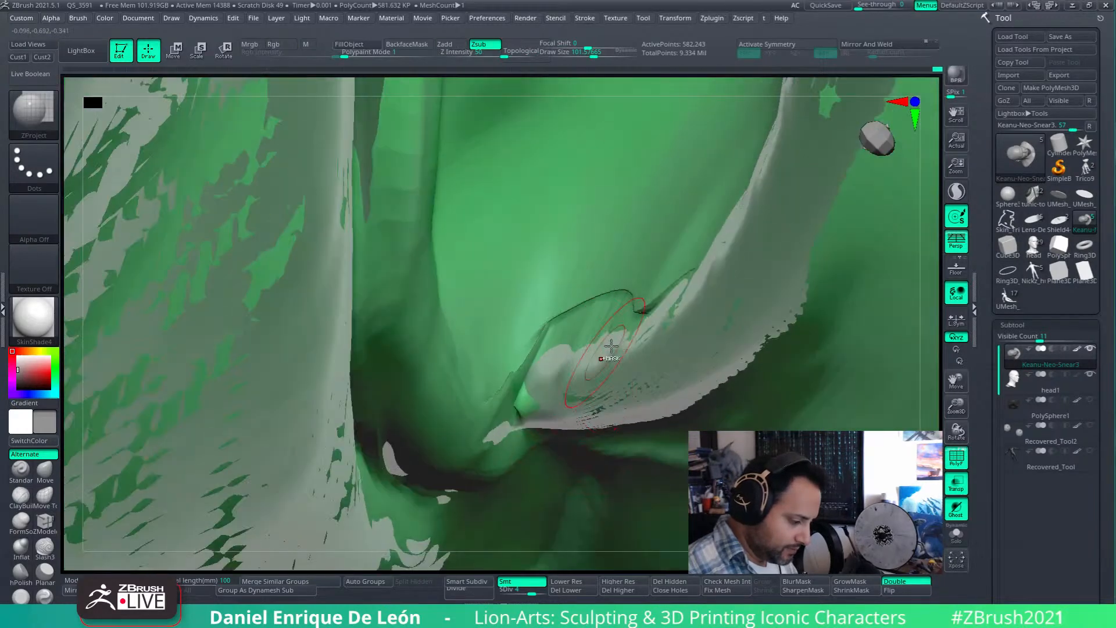
key("ctrl+z")
key("ctrl+z")
key("ctrl+shift+z")
key("ctrl+z")
- Project the outer end of the lower lid onto head1 and smooth its rim towards the outer corner
mouse_move(749, 338)
right_mouse_down()
mouse_move(755, 328)
mouse_move(660, 319)
mouse_move(668, 294)
mouse_move(650, 320)
right_mouse_up()
mouse_move(638, 341)
left_mouse_down()
mouse_move(543, 381)
mouse_move(689, 283)
mouse_move(623, 347)
left_mouse_up()
mouse_move(653, 229)
left_mouse_down("shift")
mouse_move(687, 162)
mouse_move(572, 311)
left_mouse_up("shift")
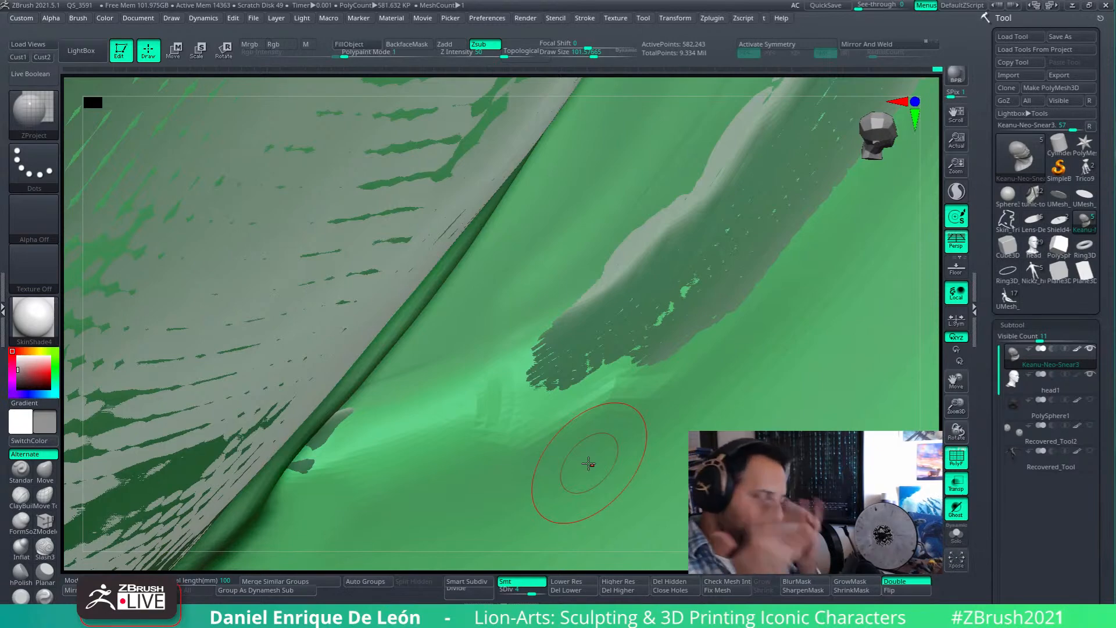
mouse_move(640, 412)
right_mouse_down("alt")
mouse_move(713, 391)
mouse_move(710, 313)
mouse_move(710, 331)
right_mouse_up("alt")
mouse_move(697, 349)
left_mouse_down("shift")
mouse_move(610, 395)
mouse_move(512, 412)
left_mouse_up("shift")
mouse_move(512, 411)
right_mouse_down("alt")
mouse_move(619, 351)
mouse_move(643, 386)
right_mouse_up("alt")
right_click_drag(625, 335, 567, 397)
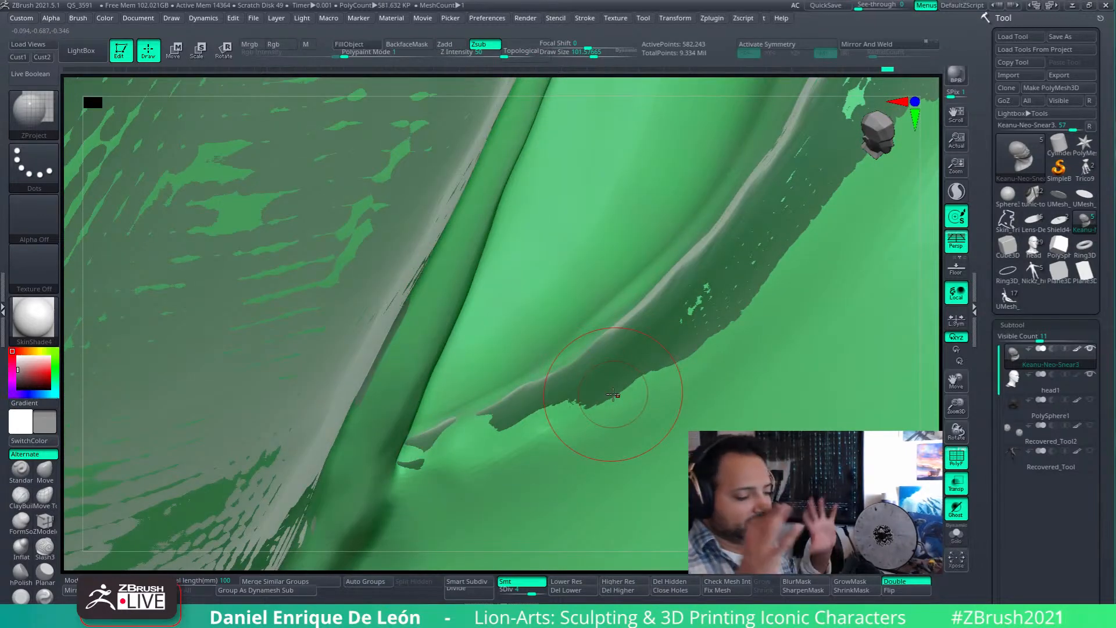
- Project the underside of the lower lid's tip onto head1 just before the outer eye corner
mouse_move(613, 394)
right_mouse_down()
mouse_move(692, 328)
mouse_move(714, 291)
mouse_move(639, 310)
right_mouse_up()
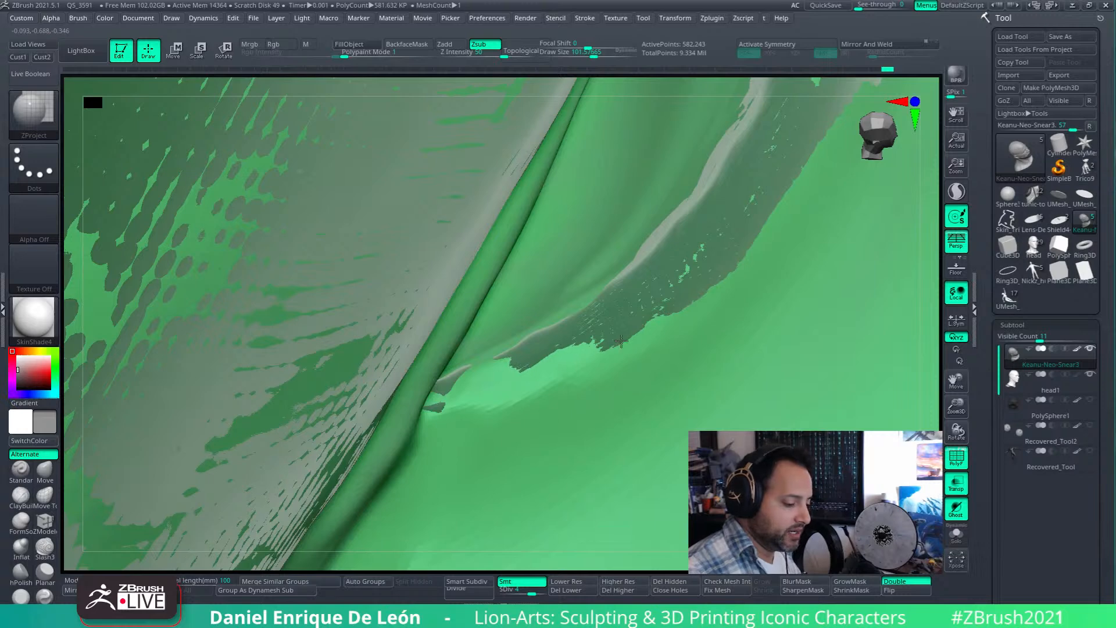
key("shift")
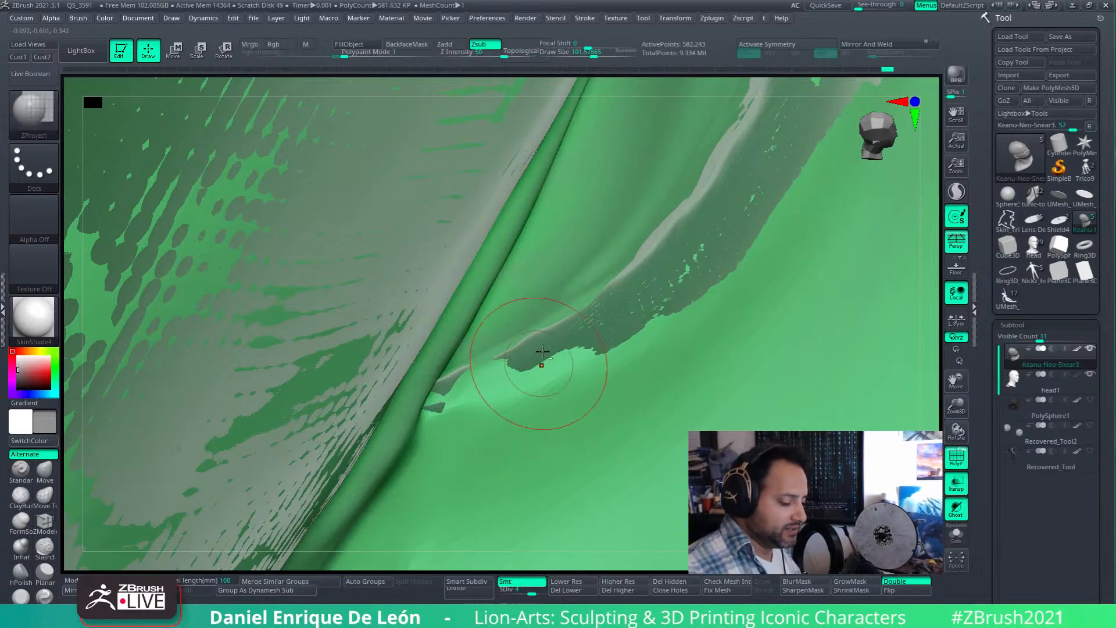
mouse_move(536, 365)
left_mouse_down()
mouse_move(535, 386)
mouse_move(505, 401)
mouse_move(657, 325)
mouse_move(558, 415)
mouse_move(481, 419)
left_mouse_up()
mouse_move(481, 420)
right_mouse_down()
mouse_move(565, 309)
mouse_move(573, 359)
right_mouse_up()
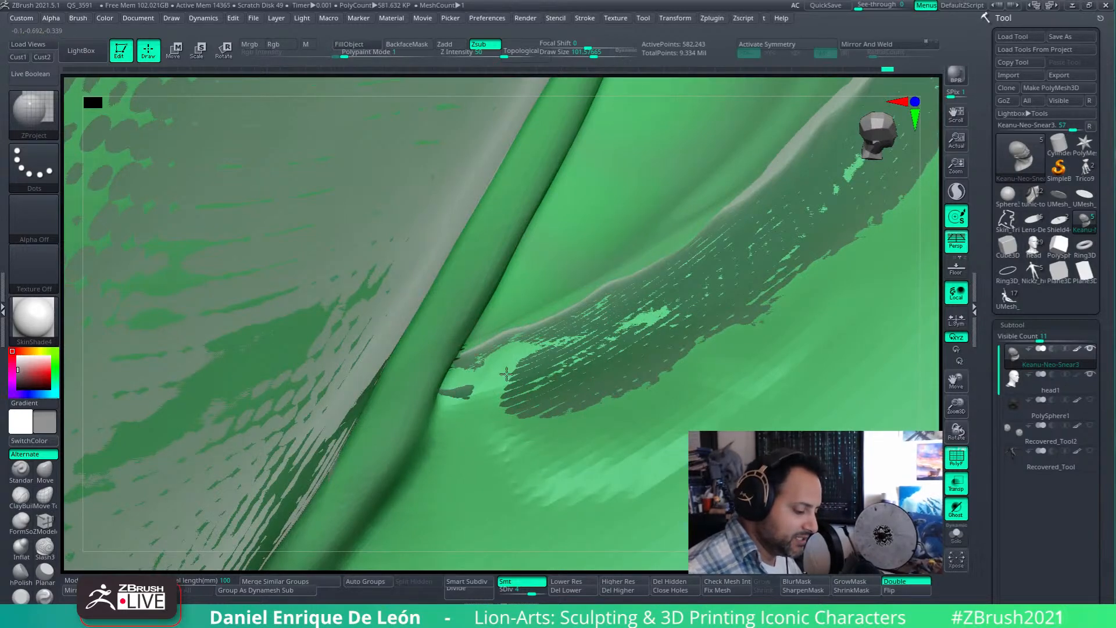
- Project the fold where the upper and lower lids meet at the outer corner onto head1, smoothing between strokes
right_click_drag(495, 387, 461, 374)
mouse_move(511, 324)
right_mouse_down()
mouse_move(569, 266)
mouse_move(532, 335)
right_mouse_up()
mouse_move(531, 376)
right_mouse_down()
mouse_move(515, 363)
mouse_move(511, 326)
right_mouse_up()
left_click_drag(523, 285, 496, 331)
mouse_move(514, 264)
left_mouse_down()
mouse_move(475, 364)
mouse_move(511, 277)
mouse_move(505, 292)
left_mouse_up()
right_click_drag(473, 319, 480, 295)
mouse_move(479, 295)
left_mouse_down()
mouse_move(481, 263)
mouse_move(446, 261)
left_mouse_up()
mouse_move(508, 186)
left_mouse_down("shift")
mouse_move(517, 248)
mouse_move(464, 277)
left_mouse_up("shift")
mouse_move(435, 224)
left_mouse_down()
mouse_move(424, 169)
mouse_move(423, 289)
left_mouse_up()
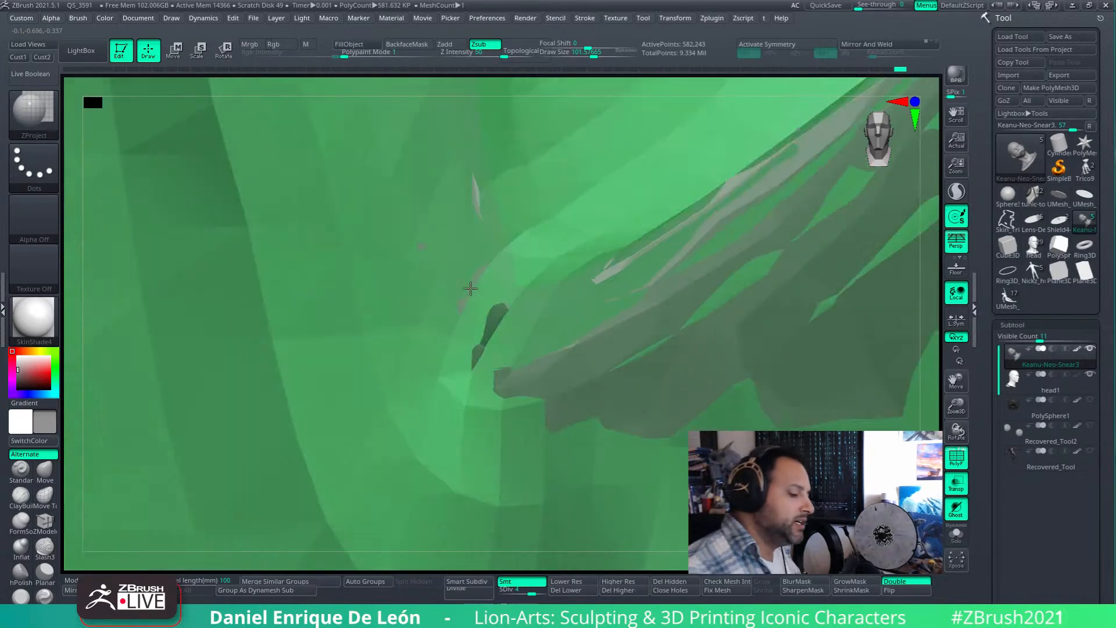
- Smooth the pinched crease inside the outer eye corner between the two lids
right_click_drag(465, 250, 477, 303, "alt")
left_click_drag(505, 282, 501, 232, "shift")
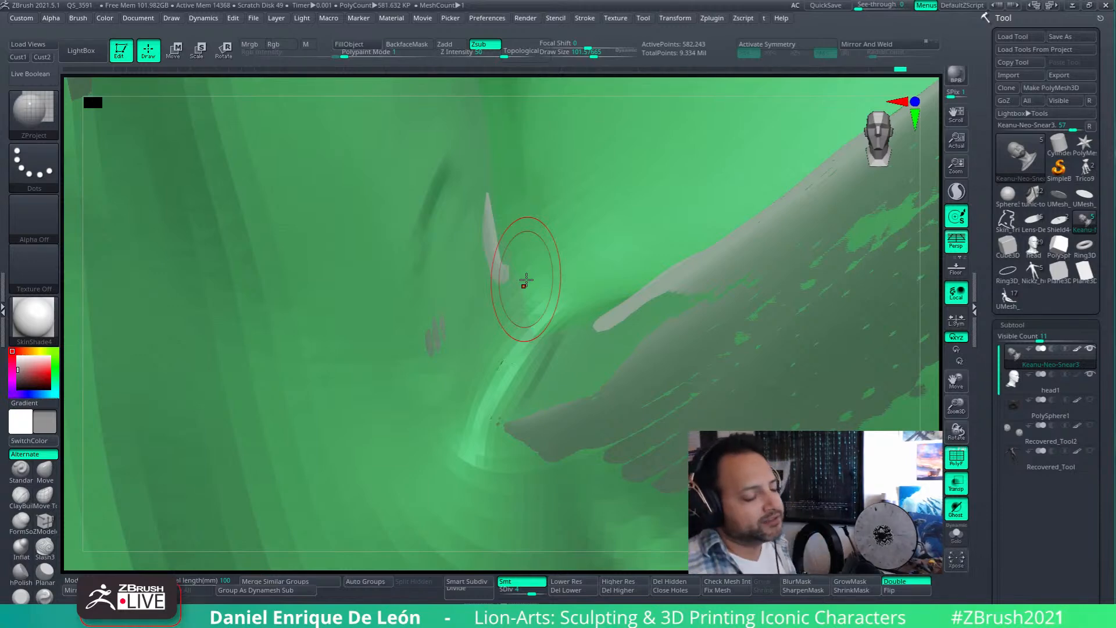
mouse_move(666, 389)
right_mouse_down("ctrl")
mouse_move(667, 247)
mouse_move(625, 371)
mouse_move(615, 368)
right_mouse_up("ctrl")
left_click_drag(539, 298, 542, 348, "shift")
mouse_move(543, 348)
right_mouse_down()
mouse_move(583, 356)
mouse_move(594, 393)
right_mouse_up()
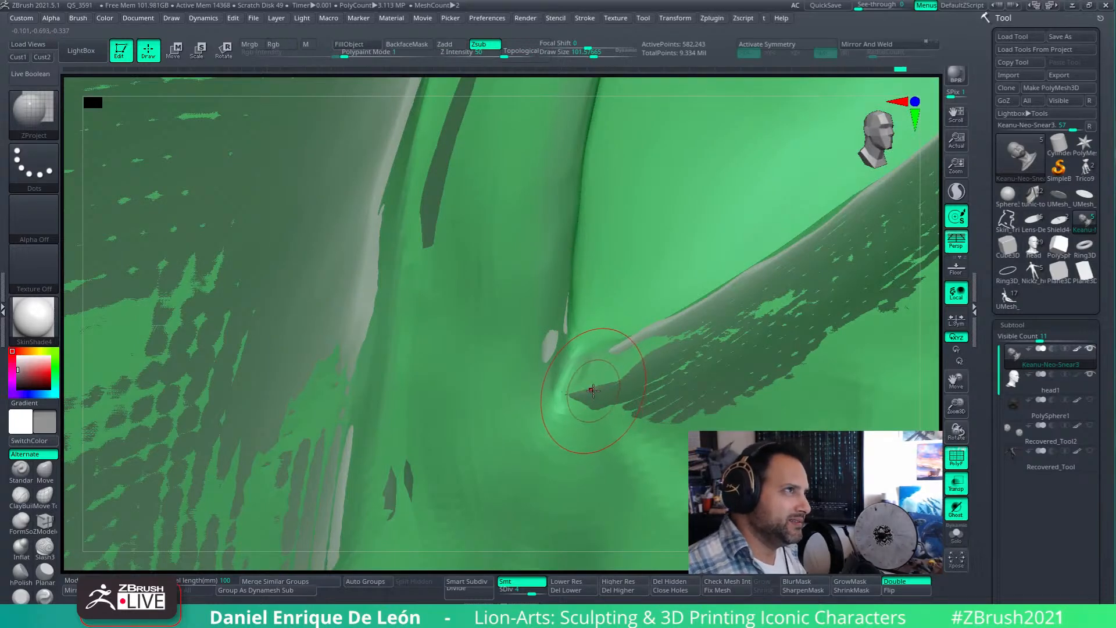
right_click_drag(591, 374, 556, 308)
key("shift")
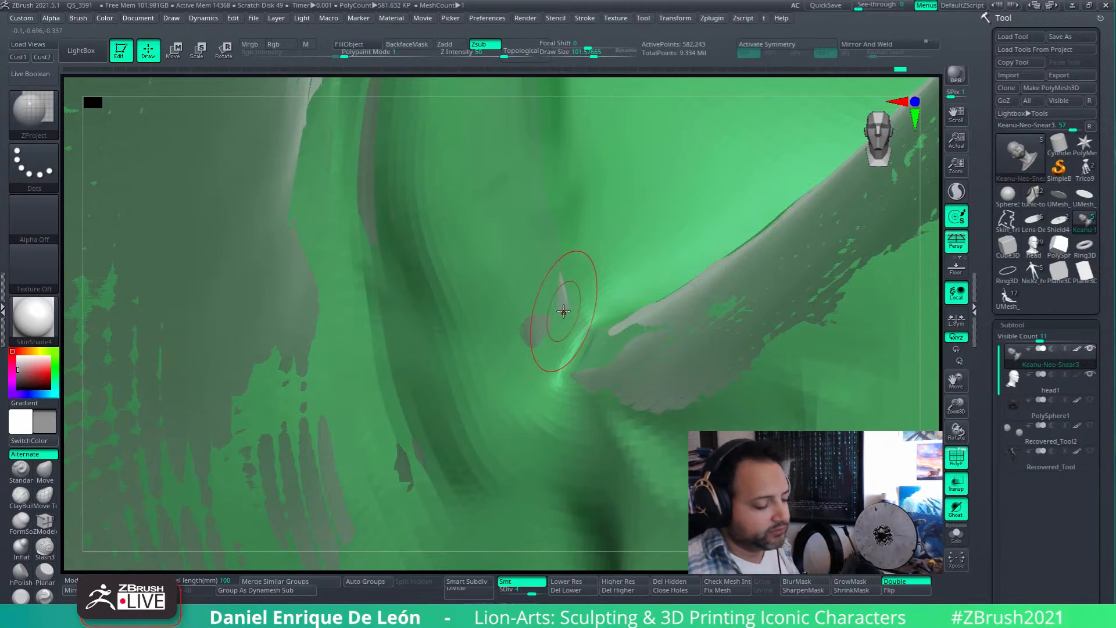
- Smooth the outer part of the lower lid and the uneven skin directly beneath it
right_click_drag(563, 311, 727, 221)
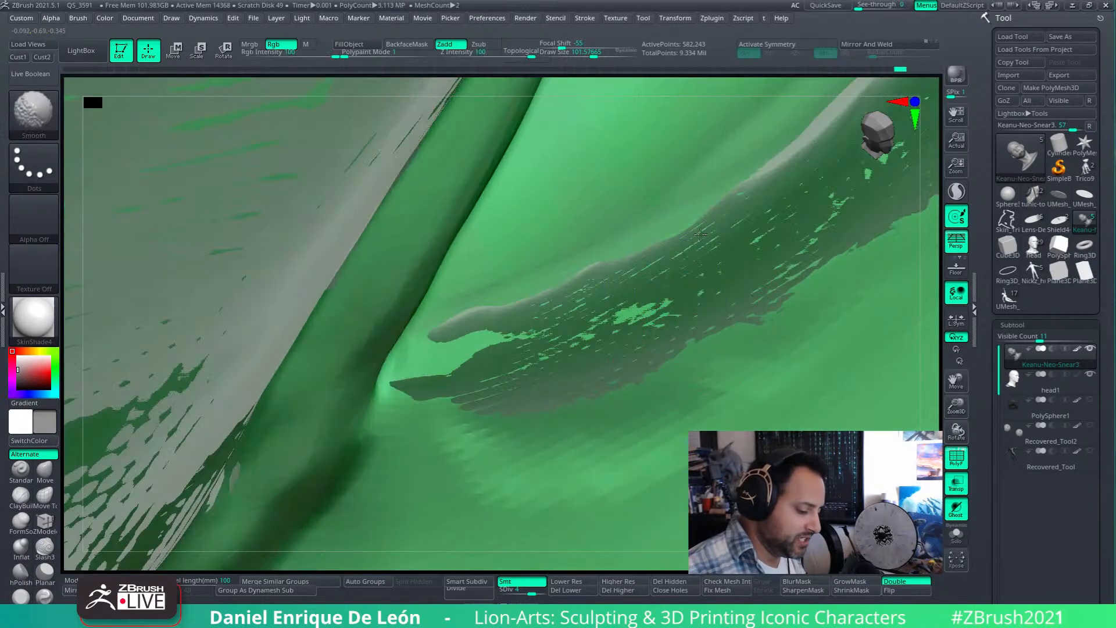
key("shift")
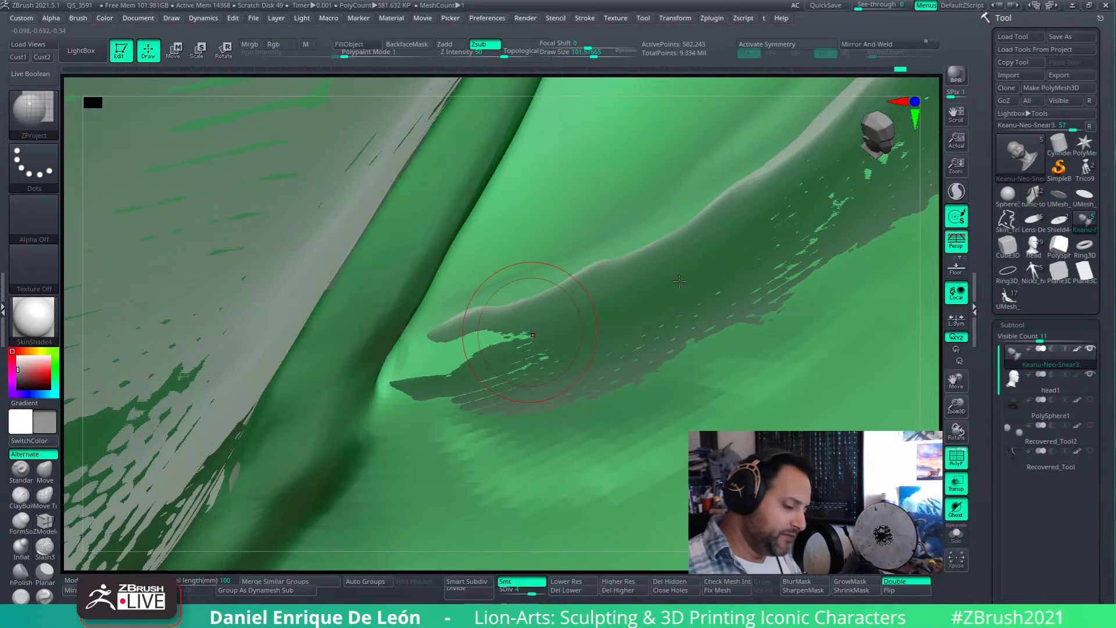
left_click_drag(604, 285, 661, 249, "shift")
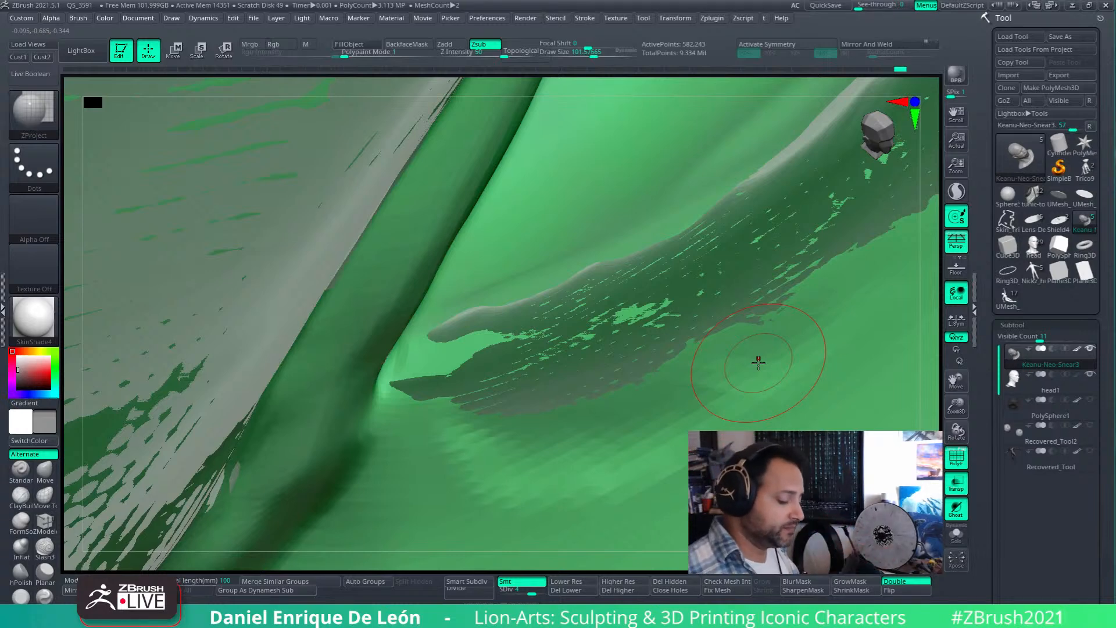
mouse_move(657, 393)
right_mouse_down()
mouse_move(717, 304)
mouse_move(668, 372)
right_mouse_up()
mouse_move(662, 384)
left_mouse_down("shift")
mouse_move(541, 455)
mouse_move(433, 498)
left_mouse_up("shift")
mouse_move(657, 364)
left_mouse_down("shift")
mouse_move(591, 405)
mouse_move(672, 313)
left_mouse_up("shift")
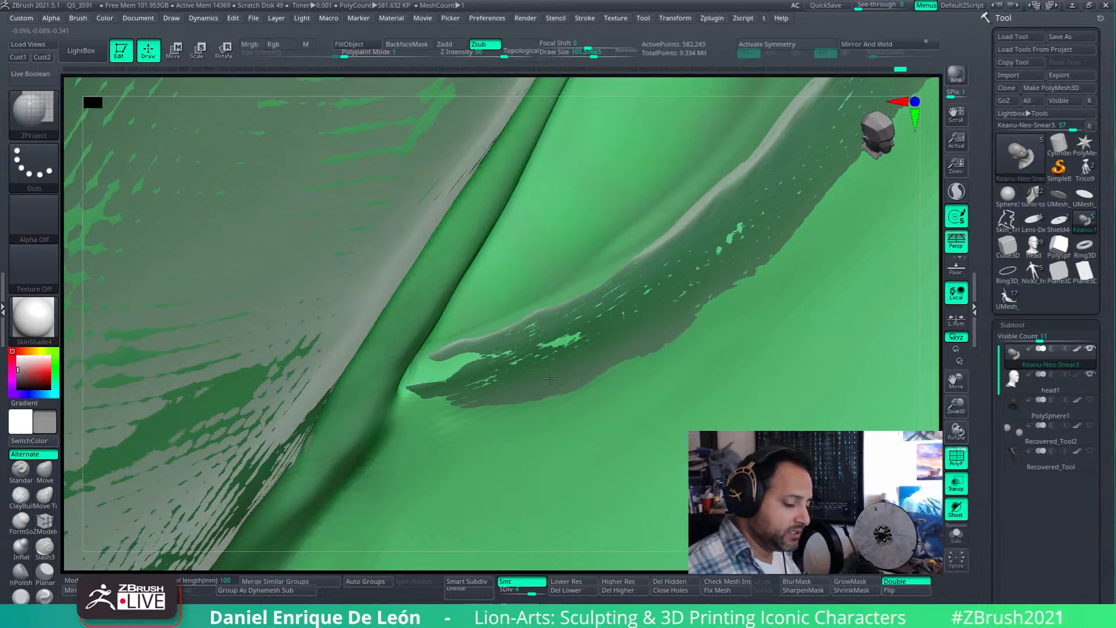
- Project the cheek skin below the outer part of the lower lid onto head1 with long ZProject strokes
right_click_drag(653, 383, 669, 355)
left_click_drag(540, 464, 735, 345)
left_click_drag(473, 488, 635, 416)
mouse_move(436, 484)
left_mouse_down()
mouse_move(486, 434)
mouse_move(459, 411)
mouse_move(410, 477)
left_mouse_up()
mouse_move(505, 411)
right_mouse_down()
mouse_move(518, 368)
mouse_move(514, 395)
mouse_move(464, 448)
right_mouse_up()
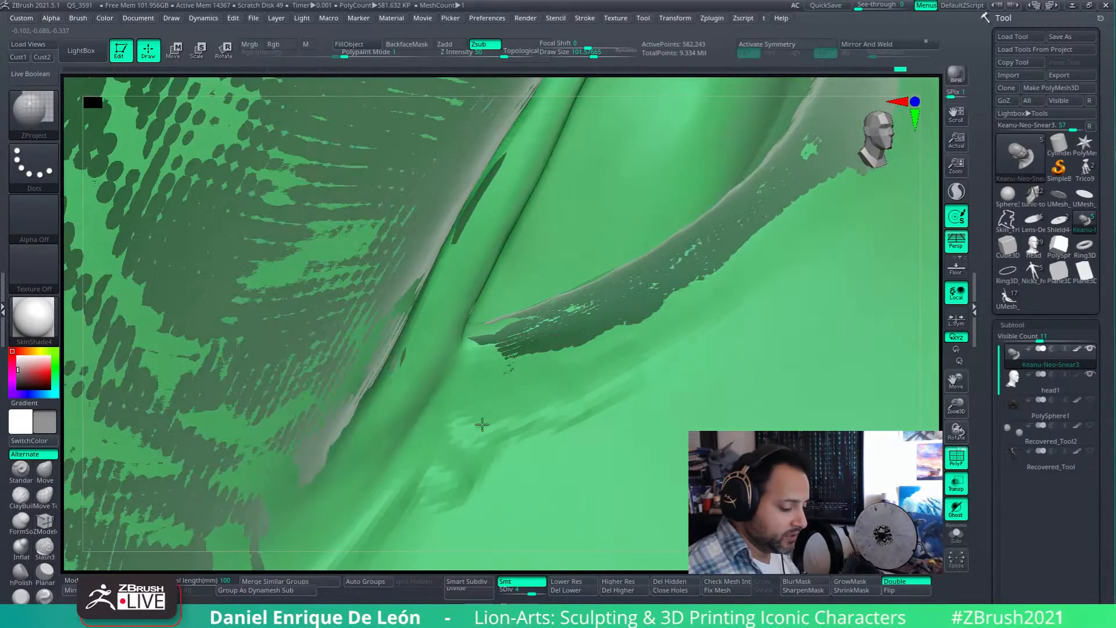
- Project the skin immediately around and below the outer eye corner onto head1
mouse_move(462, 447)
left_mouse_down()
mouse_move(473, 444)
mouse_move(433, 448)
mouse_move(461, 419)
left_mouse_up()
right_click_drag(460, 420, 428, 431)
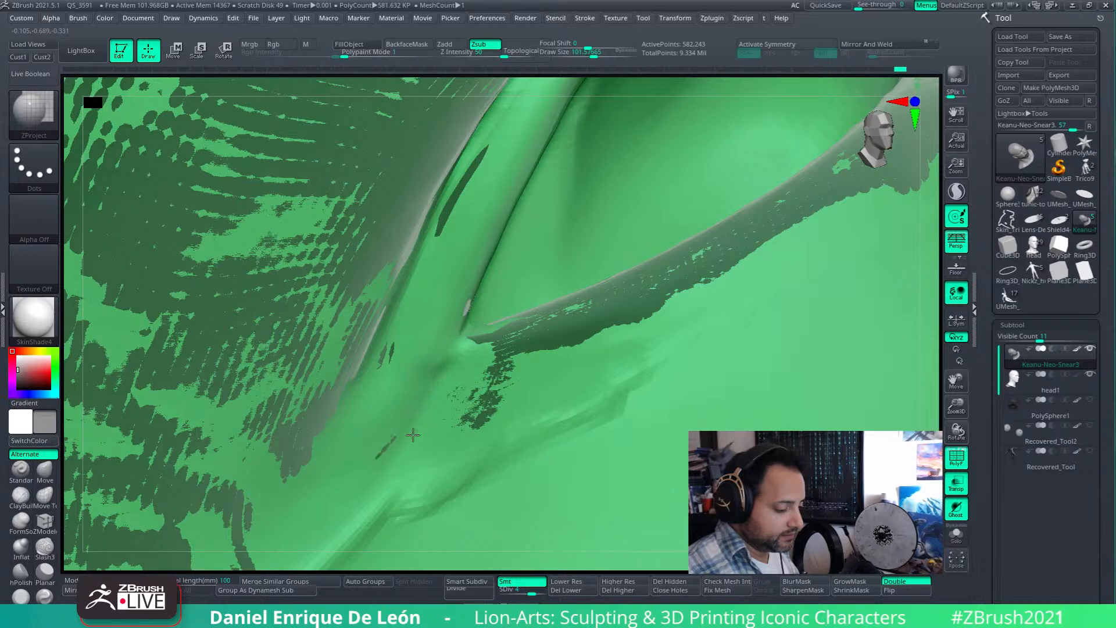
left_click_drag(423, 416, 436, 386)
mouse_move(435, 386)
right_mouse_down()
mouse_move(461, 401)
mouse_move(451, 347)
right_mouse_up()
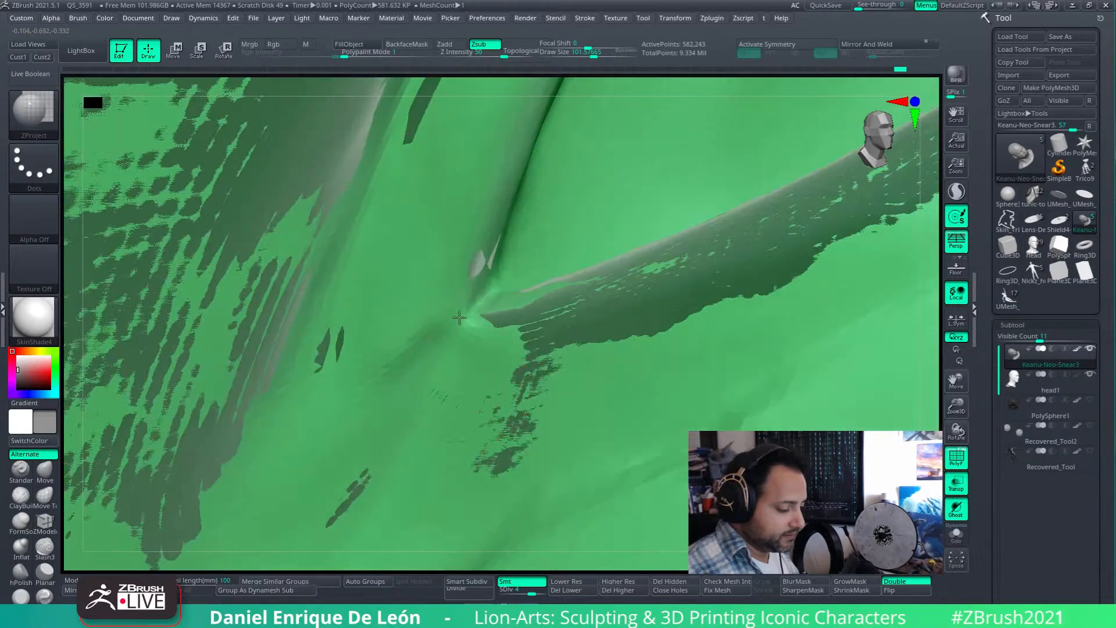
left_click_drag(420, 342, 410, 364)
- Project the outer part of the upper lid onto head1, working up from the outer eye corner
mouse_move(436, 192)
left_mouse_down()
mouse_move(388, 343)
mouse_move(363, 348)
mouse_move(401, 215)
mouse_move(479, 128)
left_mouse_up()
right_click_drag(465, 181, 427, 437, "alt")
mouse_move(410, 451)
left_mouse_down()
mouse_move(548, 149)
mouse_move(541, 165)
left_mouse_up()
right_click_drag(486, 278, 507, 273)
mouse_move(508, 274)
left_mouse_down()
mouse_move(514, 233)
mouse_move(494, 273)
mouse_move(465, 239)
mouse_move(421, 451)
left_mouse_up()
right_click_drag(512, 300, 549, 298)
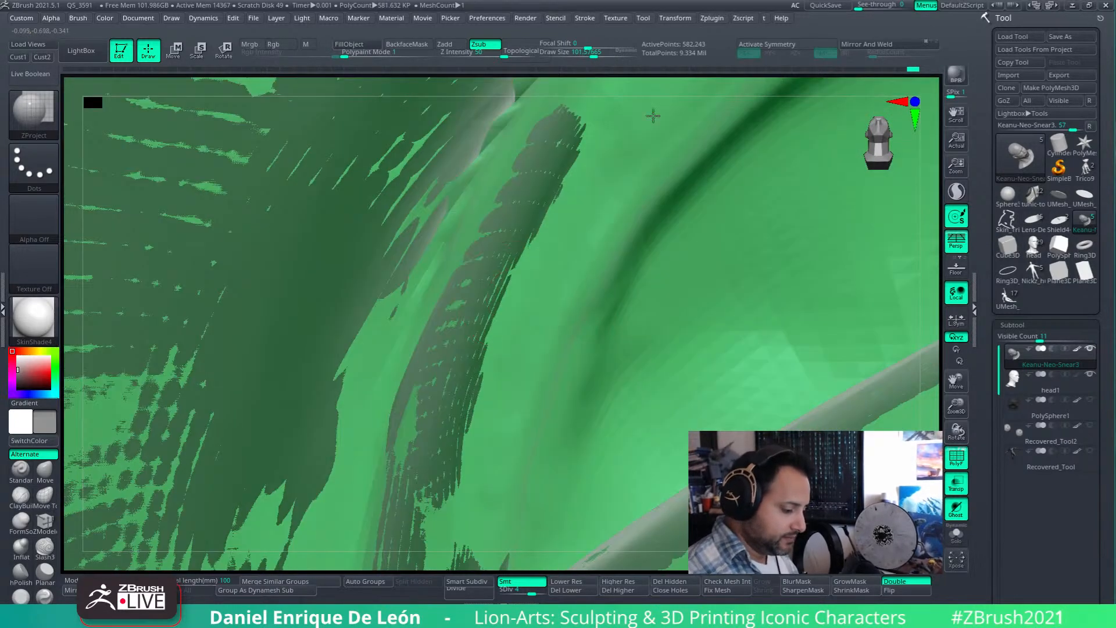
- Project the upper lid band below the lid crease onto head1, from its outer part towards mid-eye
right_click_drag(598, 187, 552, 364)
mouse_move(450, 433)
left_mouse_down()
mouse_move(573, 256)
mouse_move(563, 267)
mouse_move(563, 253)
left_mouse_up()
right_click_drag(565, 256, 527, 321)
mouse_move(527, 321)
left_mouse_down()
mouse_move(653, 189)
mouse_move(749, 150)
mouse_move(692, 156)
mouse_move(665, 186)
left_mouse_up()
right_click_drag(685, 223, 548, 356)
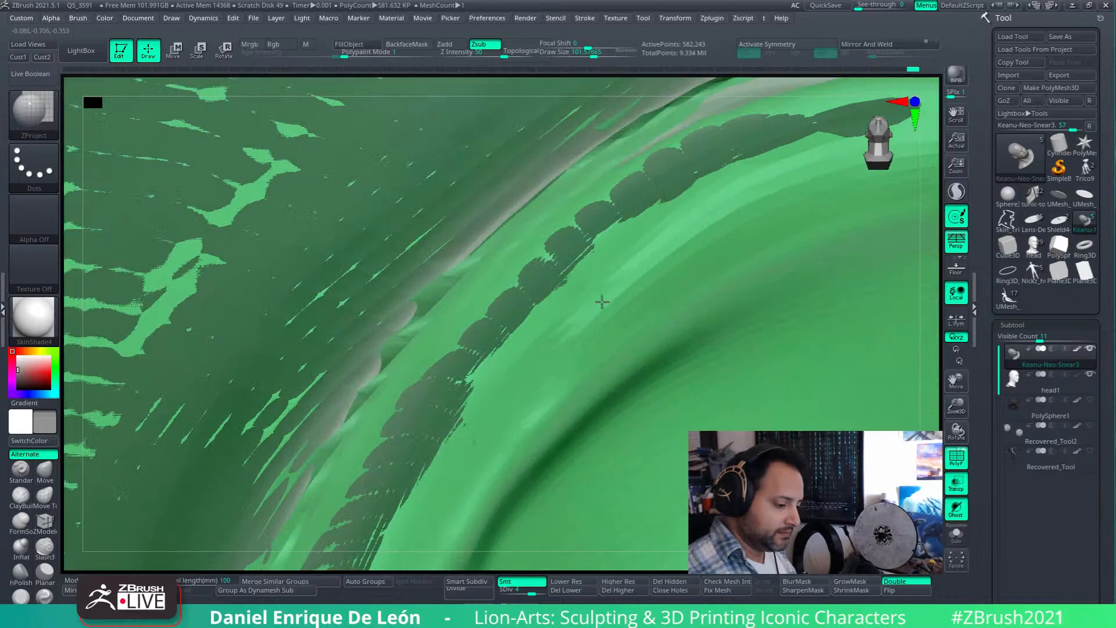
right_click_drag(628, 290, 660, 224)
mouse_move(726, 172)
left_mouse_down()
mouse_move(538, 348)
mouse_move(608, 264)
mouse_move(523, 378)
mouse_move(725, 129)
left_mouse_up()
left_click_drag(601, 302, 514, 447)
right_click_drag(577, 335, 670, 189, "alt")
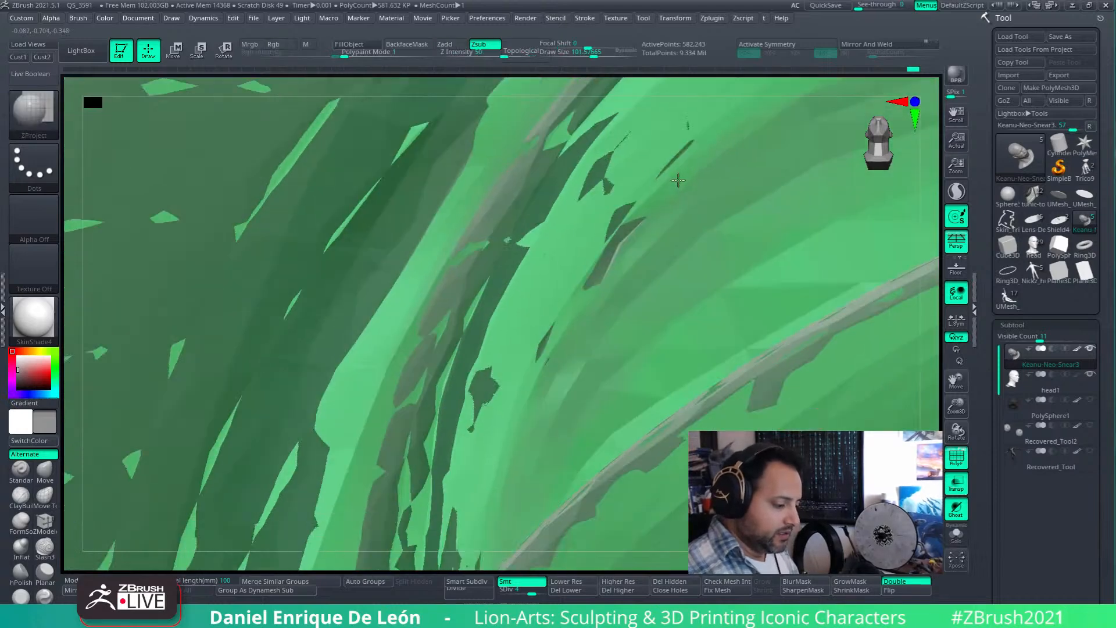
- Project the outer upper lid down to its rim onto head1 and smooth along the rim
left_click_drag(581, 256, 514, 442)
left_click_drag(656, 204, 482, 468)
mouse_move(635, 150)
left_mouse_down("shift")
mouse_move(535, 459)
mouse_move(556, 397)
left_mouse_up("shift")
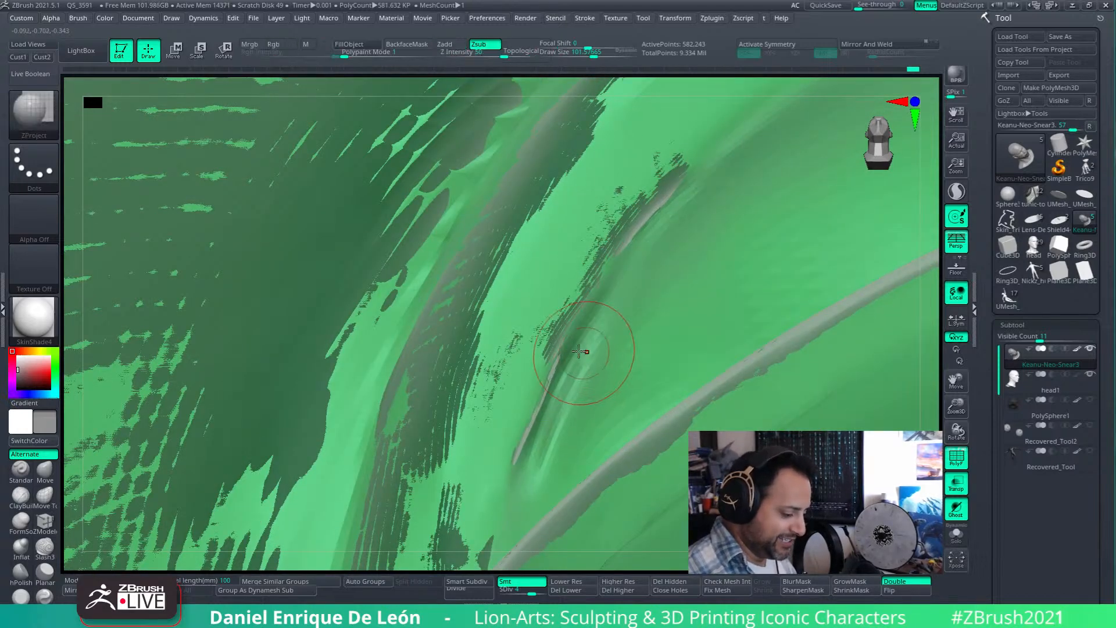
left_click_drag(491, 386, 462, 488)
left_click_drag(659, 120, 459, 500)
left_click_drag(593, 186, 503, 427)
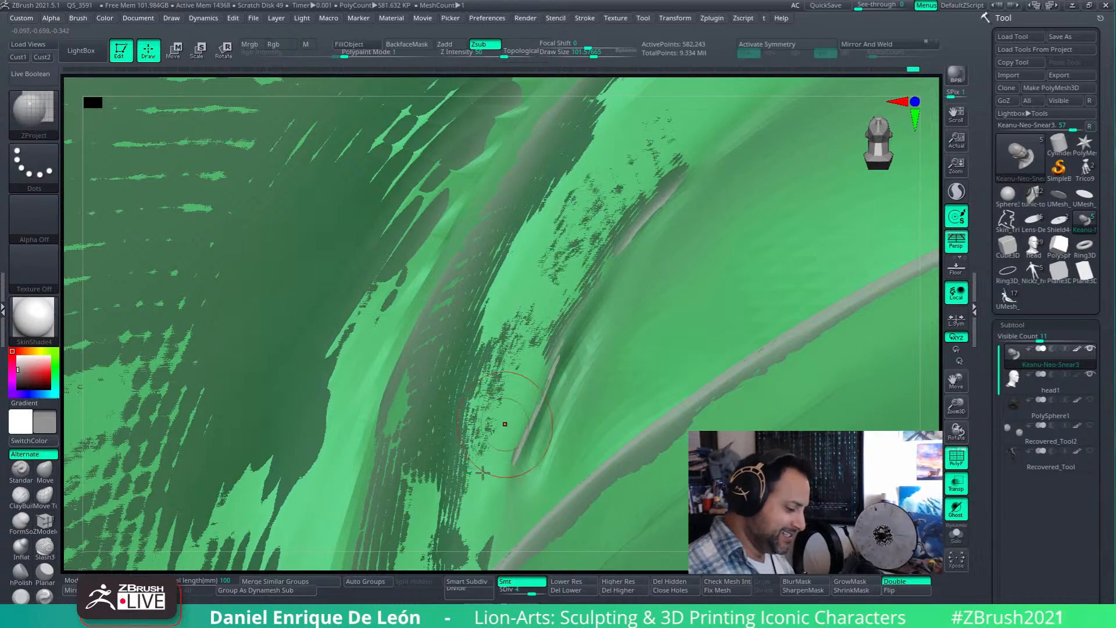
- Continue projecting the upper lid onto head1 downwards until it reaches the outer eye corner
right_click_drag(498, 415, 524, 246, "alt")
left_click_drag(524, 247, 473, 386)
mouse_move(473, 384)
right_mouse_down("alt")
mouse_move(531, 243)
mouse_move(501, 290)
right_mouse_up("alt")
left_click_drag(495, 284, 484, 387)
mouse_move(467, 487)
right_mouse_down("alt")
mouse_move(491, 400)
mouse_move(475, 173)
right_mouse_up("alt")
left_click_drag(474, 174, 472, 349)
right_click_drag(465, 419, 482, 241, "alt")
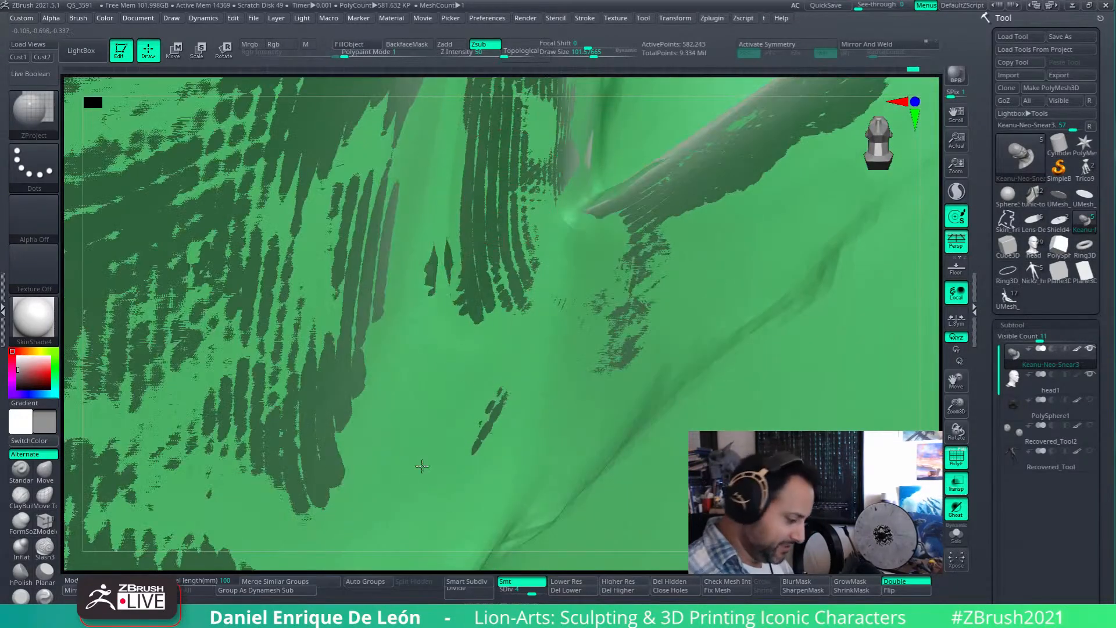
- Project the skin fold running down from the outer eye corner and the skin beside it onto head1
left_click_drag(516, 308, 433, 526)
mouse_move(546, 386)
right_mouse_down("alt")
mouse_move(547, 295)
mouse_move(555, 311)
mouse_move(610, 323)
right_mouse_up("alt")
left_click_drag(610, 324, 549, 354)
right_click_drag(573, 407, 572, 268, "alt")
right_click_drag(589, 378, 619, 331, "ctrl")
mouse_move(604, 351)
left_mouse_down()
mouse_move(546, 416)
mouse_move(642, 309)
mouse_move(651, 259)
left_mouse_up()
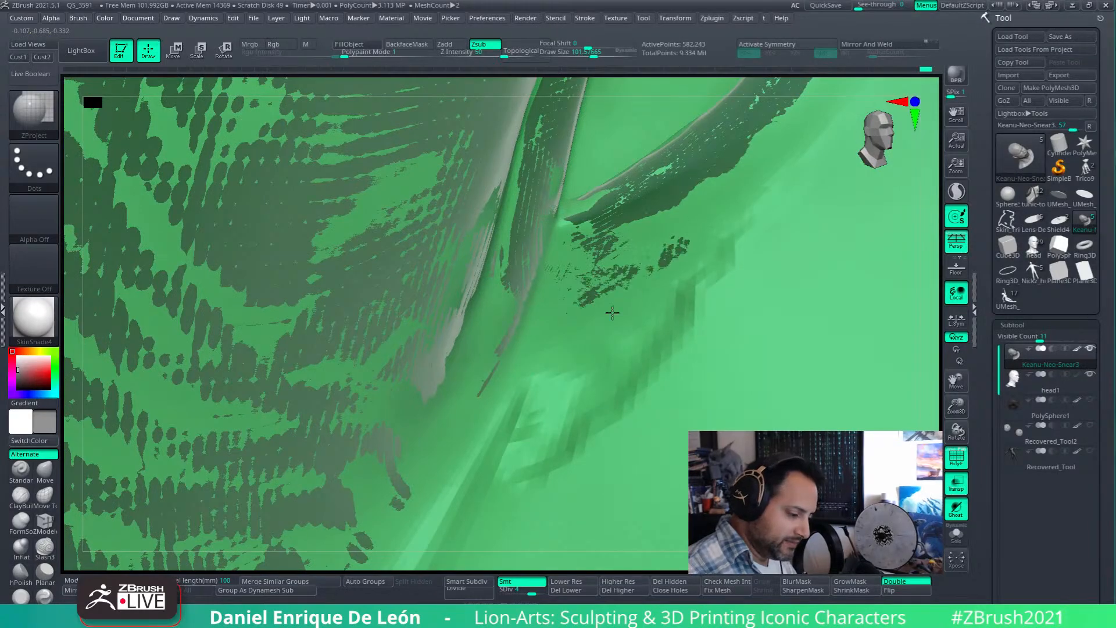
- Smooth the jagged ridge in the skin below the outer eye corner
right_click_drag(465, 438, 491, 294)
mouse_move(463, 409)
right_mouse_down()
mouse_move(459, 494)
mouse_move(591, 316)
right_mouse_up()
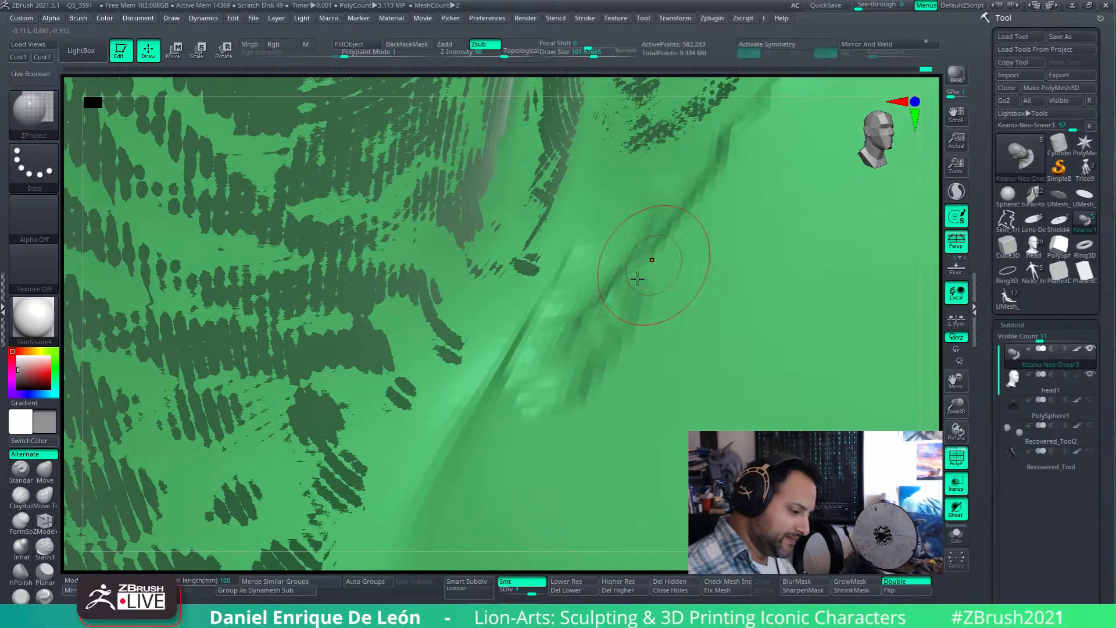
right_click_drag(653, 265, 635, 249)
key("shift")
left_click_drag(563, 362, 699, 227, "shift")
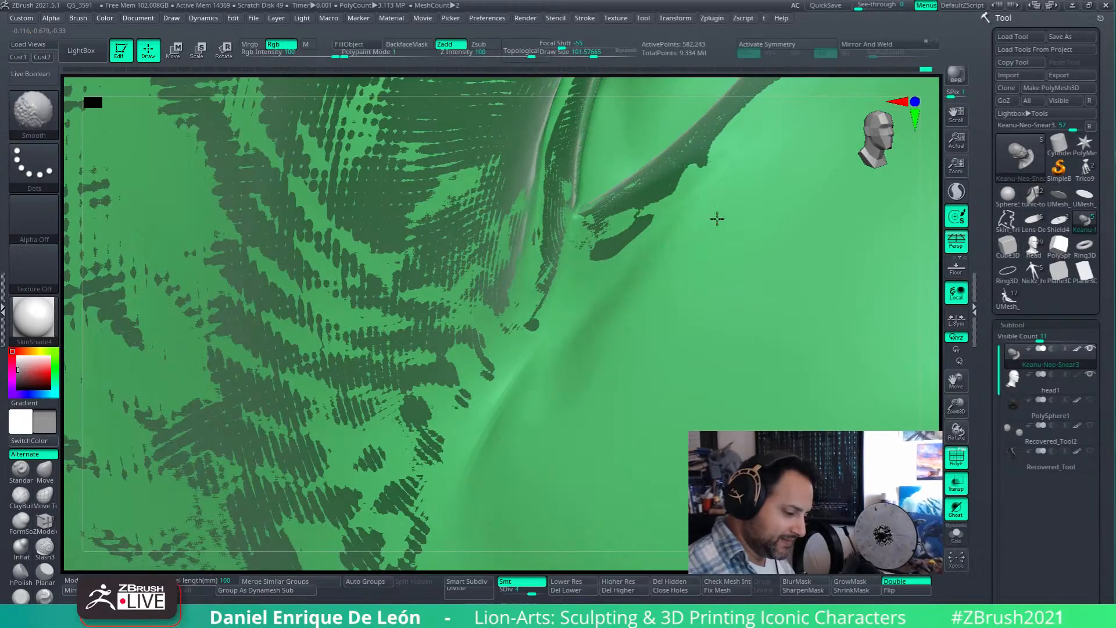
- Examine the fit of the eyelids and eye corners against head1 from several angles, including the upper lid crease
right_click_drag(613, 363, 533, 451)
mouse_move(537, 367)
right_mouse_down()
mouse_move(583, 260)
mouse_move(568, 411)
mouse_move(598, 349)
mouse_move(589, 388)
mouse_move(592, 331)
right_mouse_up()
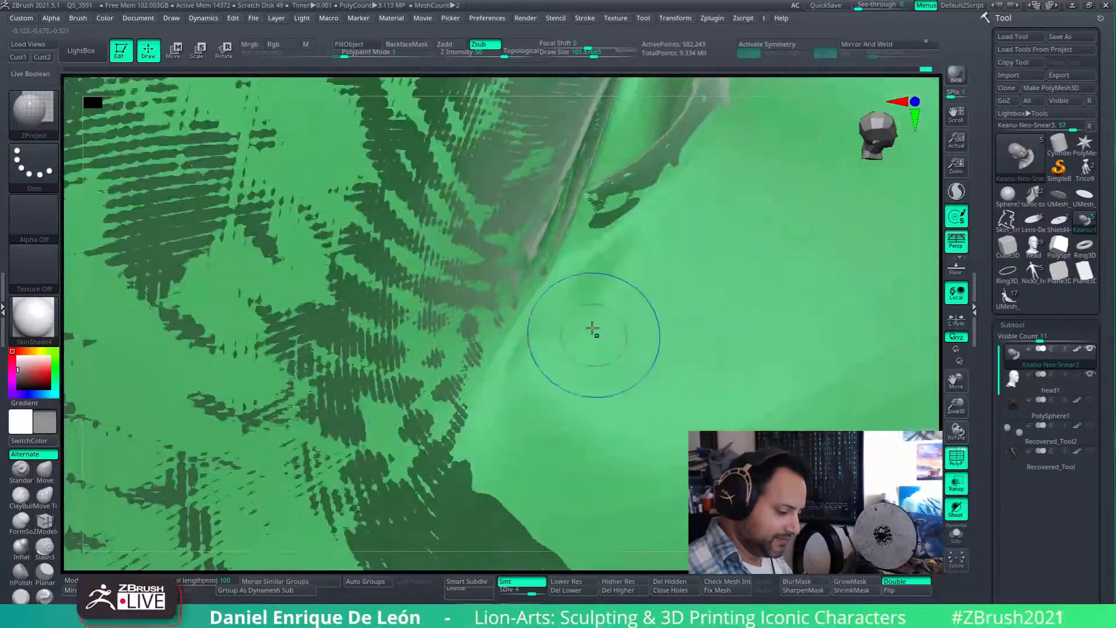
mouse_move(547, 414)
right_mouse_down()
mouse_move(590, 335)
mouse_move(738, 326)
mouse_move(540, 459)
mouse_move(625, 351)
mouse_move(630, 377)
right_mouse_up()
mouse_move(381, 418)
right_mouse_down()
mouse_move(663, 421)
mouse_move(712, 410)
right_mouse_up()
right_click_drag(552, 326, 631, 337)
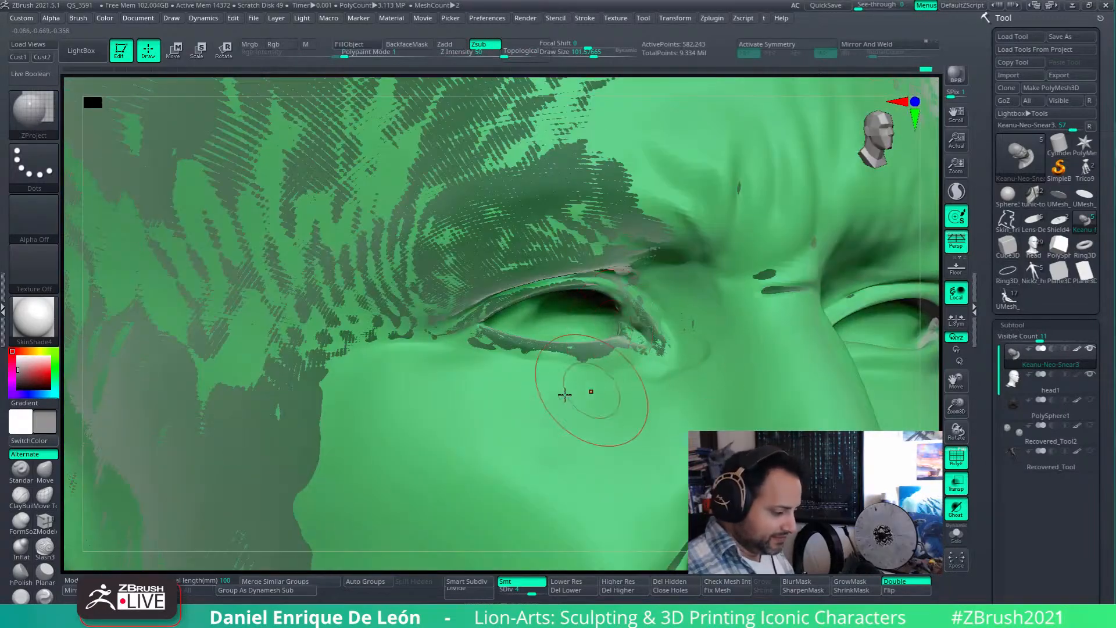
right_click_drag(618, 382, 624, 386)
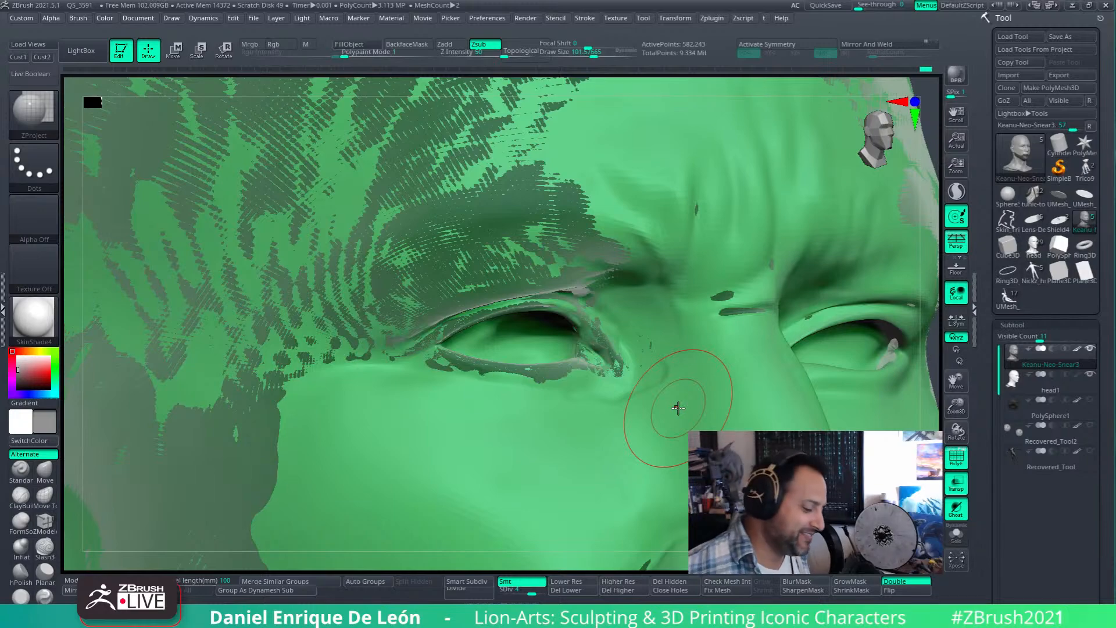
mouse_move(653, 333)
right_mouse_down()
mouse_move(630, 292)
mouse_move(656, 452)
mouse_move(629, 262)
mouse_move(638, 364)
mouse_move(634, 291)
mouse_move(507, 310)
right_mouse_up()
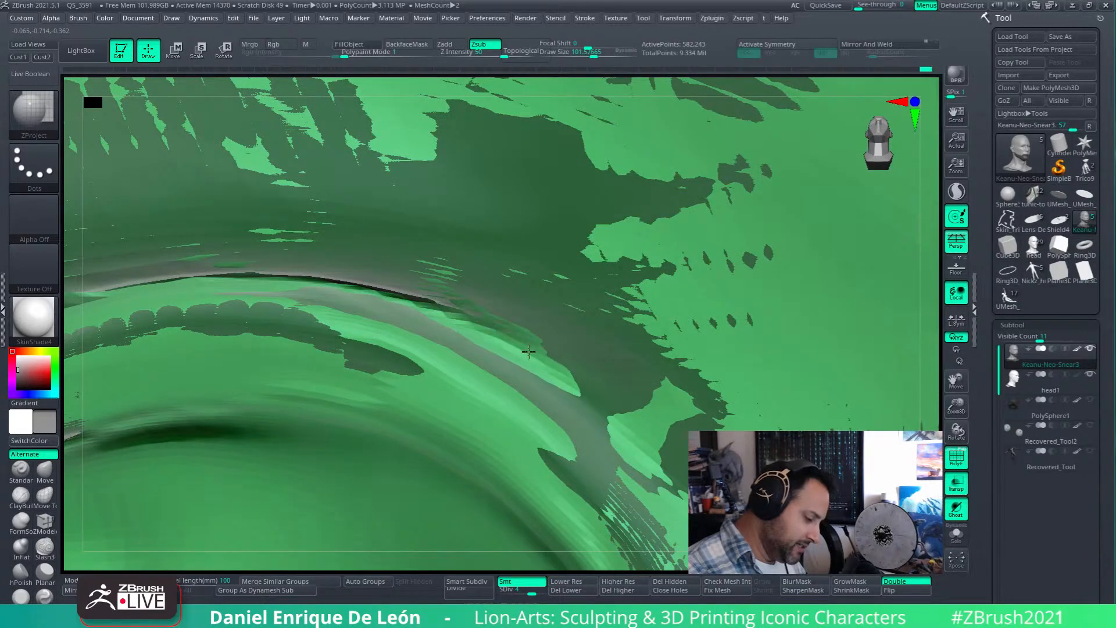
mouse_move(479, 324)
right_mouse_down()
mouse_move(459, 347)
mouse_move(453, 299)
right_mouse_up()
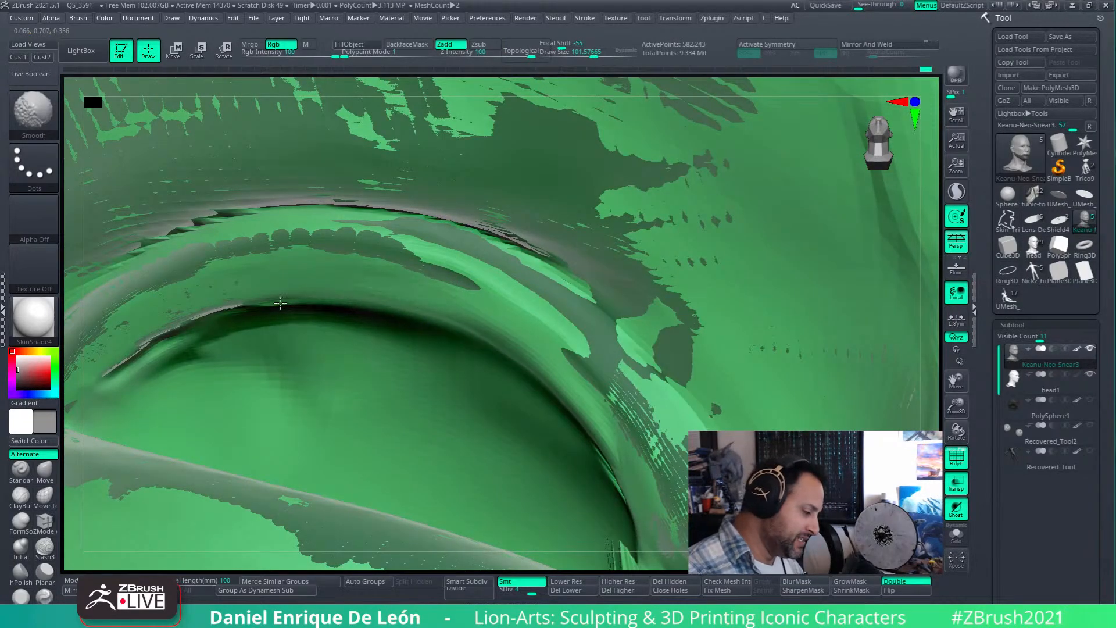
- Smooth out the dark slit beneath the middle of the upper lid and the surface towards the inner eye corner
right_click_drag(326, 300, 547, 269)
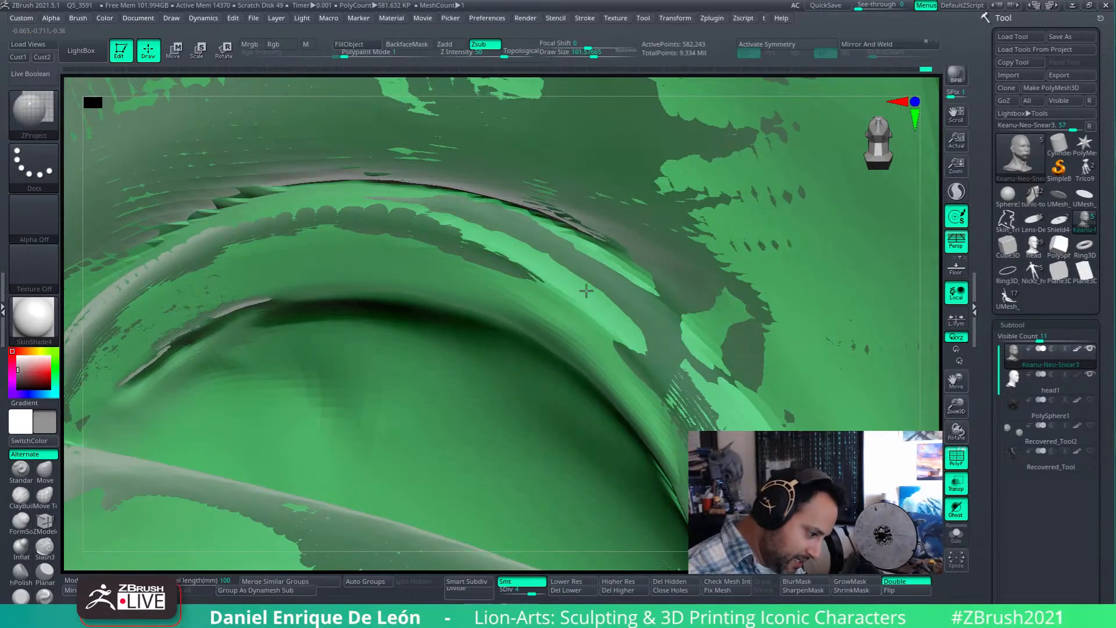
right_click_drag(561, 269, 590, 351)
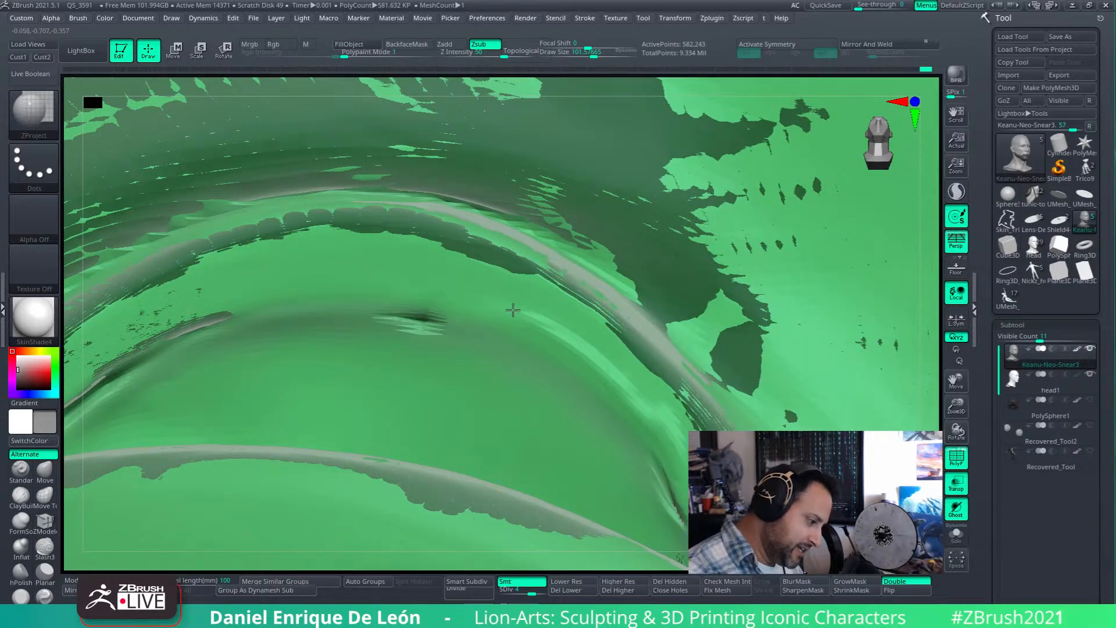
key("shift")
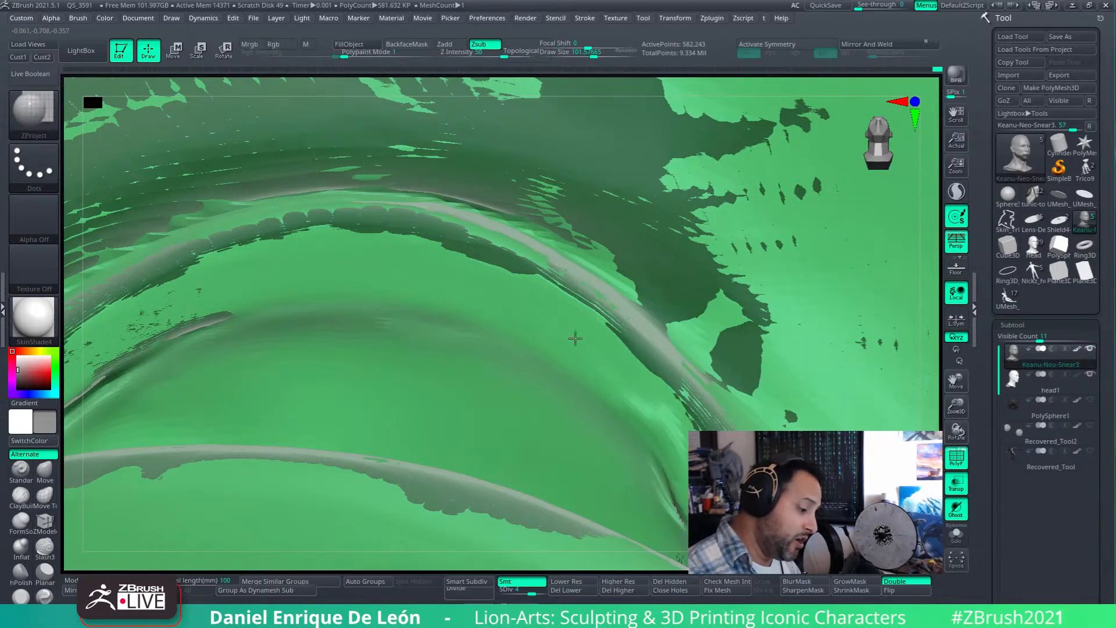
right_click_drag(663, 427, 634, 372)
mouse_move(634, 373)
left_mouse_down("shift")
mouse_move(627, 399)
mouse_move(645, 364)
left_mouse_up("shift")
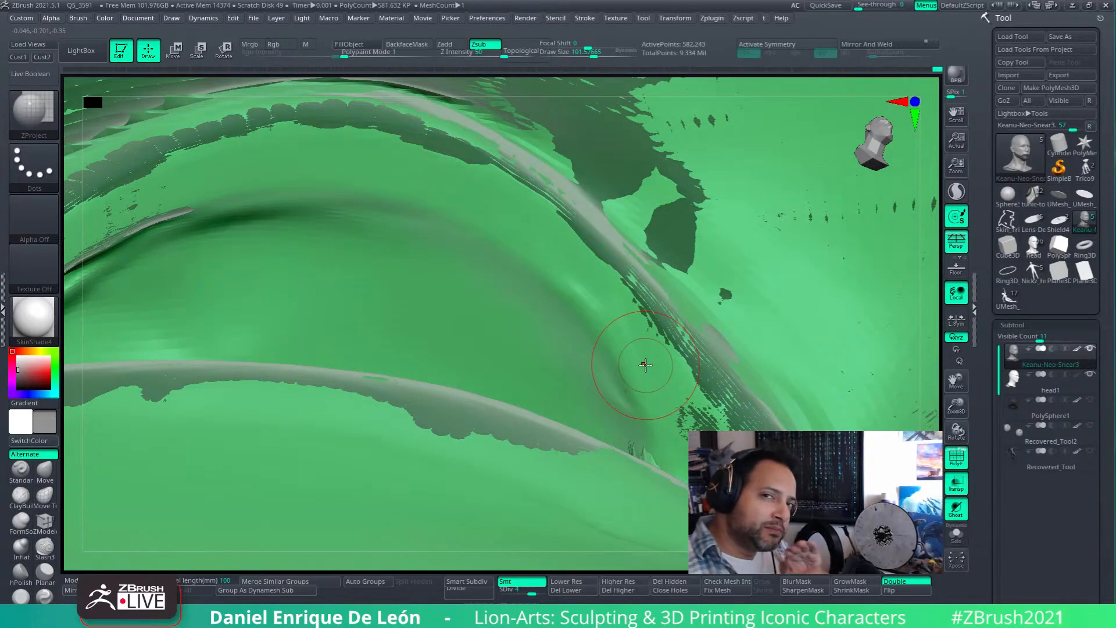
mouse_move(593, 360)
right_mouse_down("shift")
mouse_move(587, 316)
mouse_move(625, 298)
mouse_move(594, 277)
mouse_move(613, 328)
right_mouse_up("shift")
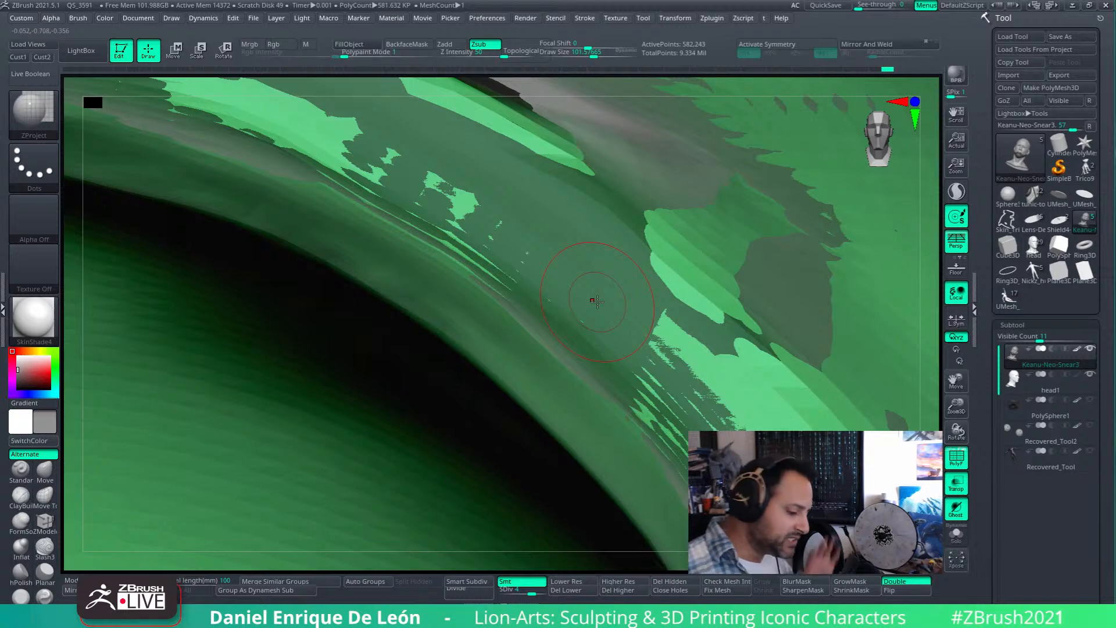
- Project the inner half of the upper lid rim onto head1 and smooth the crease above it
right_click_drag(603, 320, 624, 333, "alt")
left_click_drag(584, 296, 549, 284)
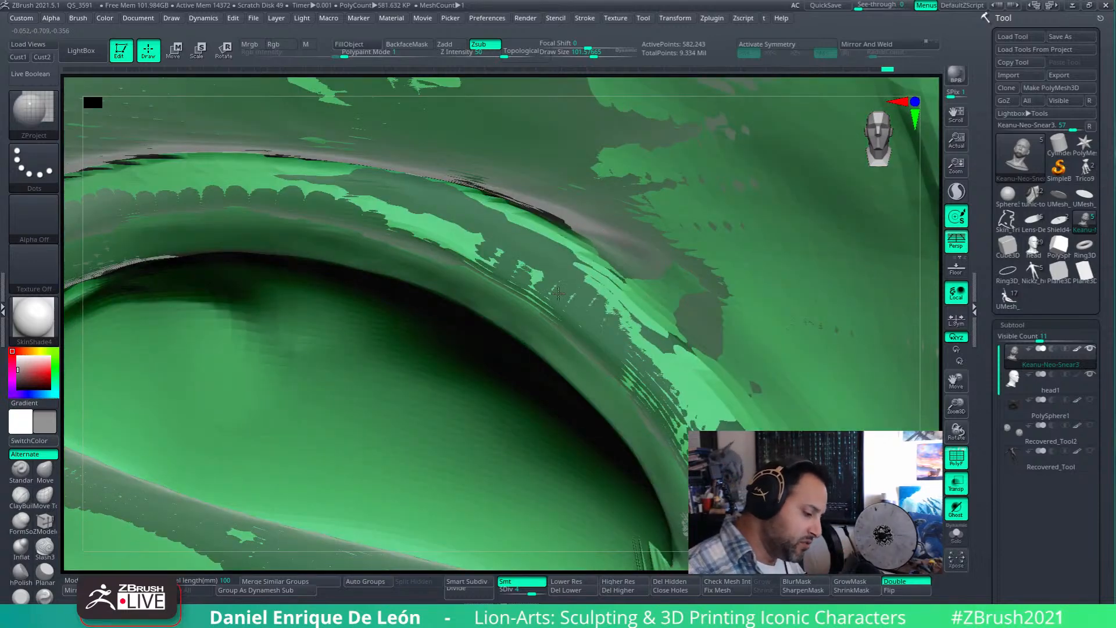
left_click_drag(465, 227, 427, 203)
right_click_drag(551, 252, 544, 203)
mouse_move(456, 192)
left_mouse_down("shift")
mouse_move(505, 193)
mouse_move(581, 232)
mouse_move(714, 343)
mouse_move(747, 299)
left_mouse_up("shift")
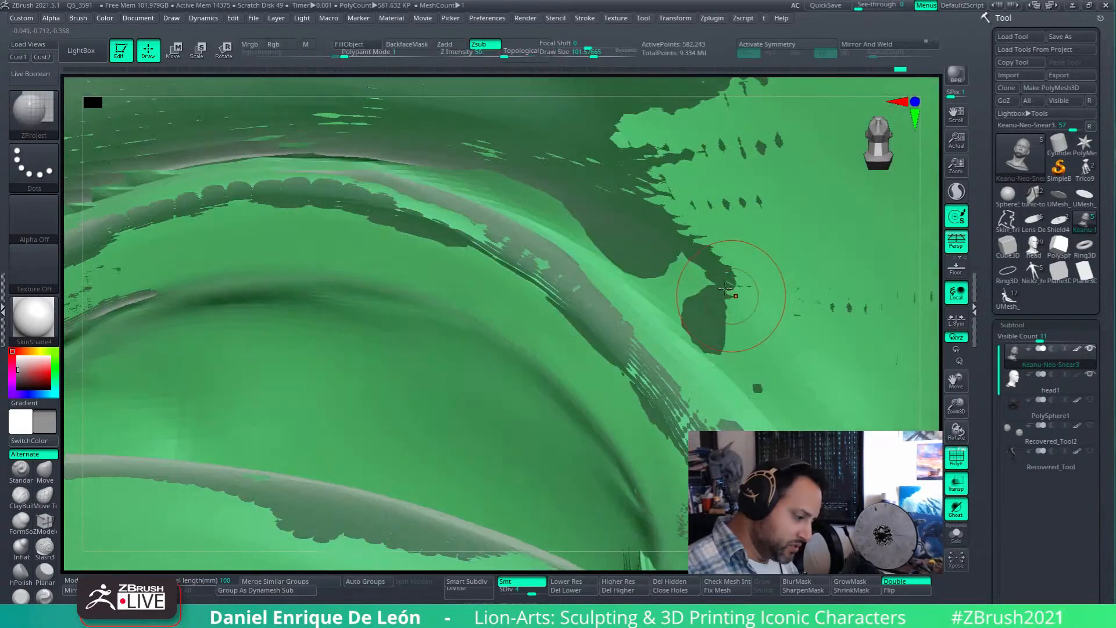
left_click_drag(324, 167, 465, 200, "shift")
- Project the underside of the upper lid's middle onto head1 and smooth the slit beneath it
mouse_move(307, 196)
right_mouse_down()
mouse_move(295, 191)
mouse_move(313, 205)
right_mouse_up()
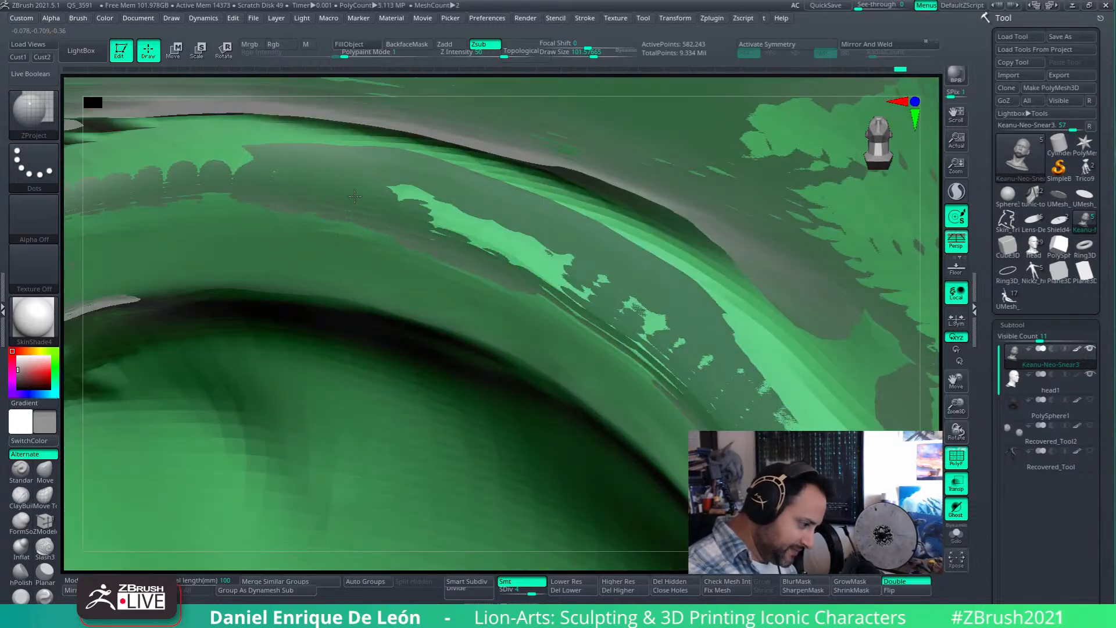
right_click_drag(375, 236, 414, 307)
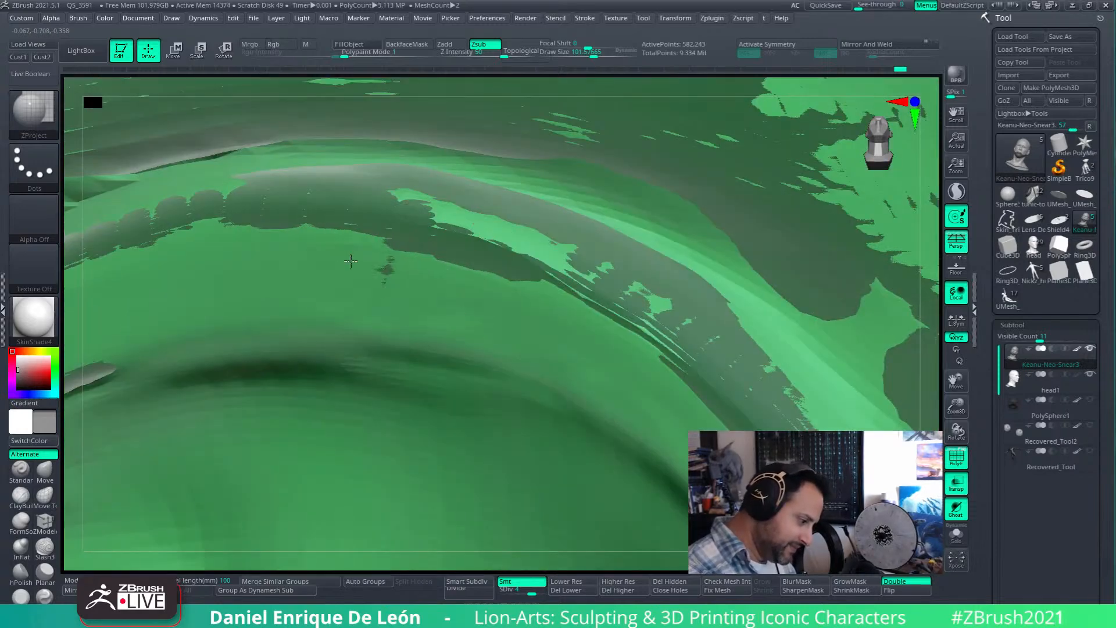
right_click_drag(279, 294, 793, 319)
mouse_move(540, 294)
left_mouse_down()
mouse_move(558, 273)
mouse_move(343, 389)
mouse_move(249, 470)
mouse_move(641, 282)
mouse_move(546, 327)
mouse_move(590, 349)
left_mouse_up()
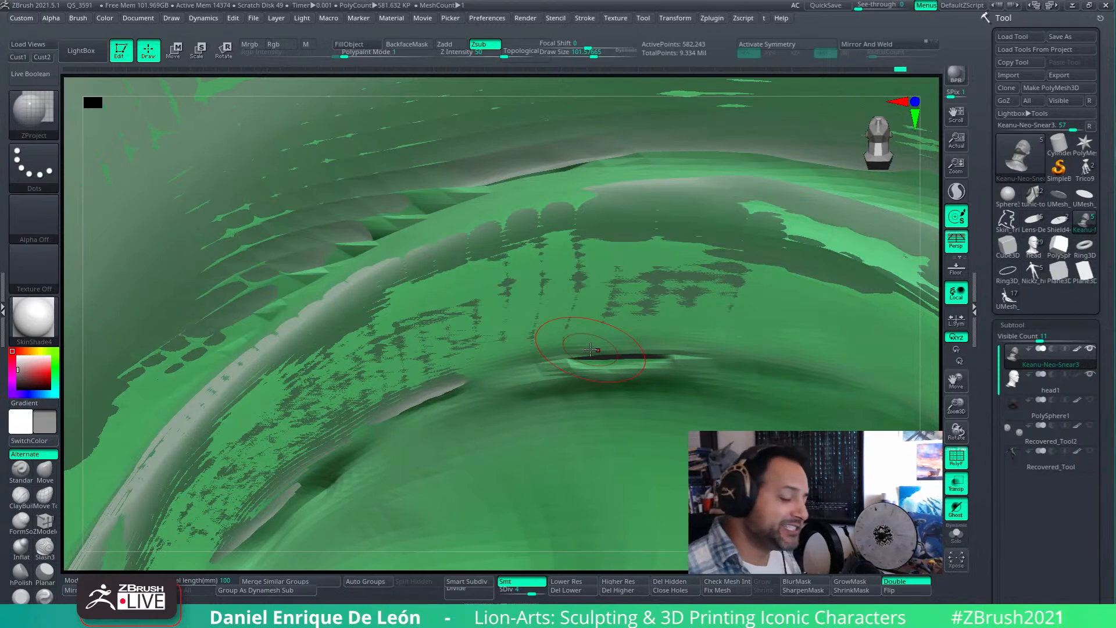
right_click_drag(647, 330, 730, 357)
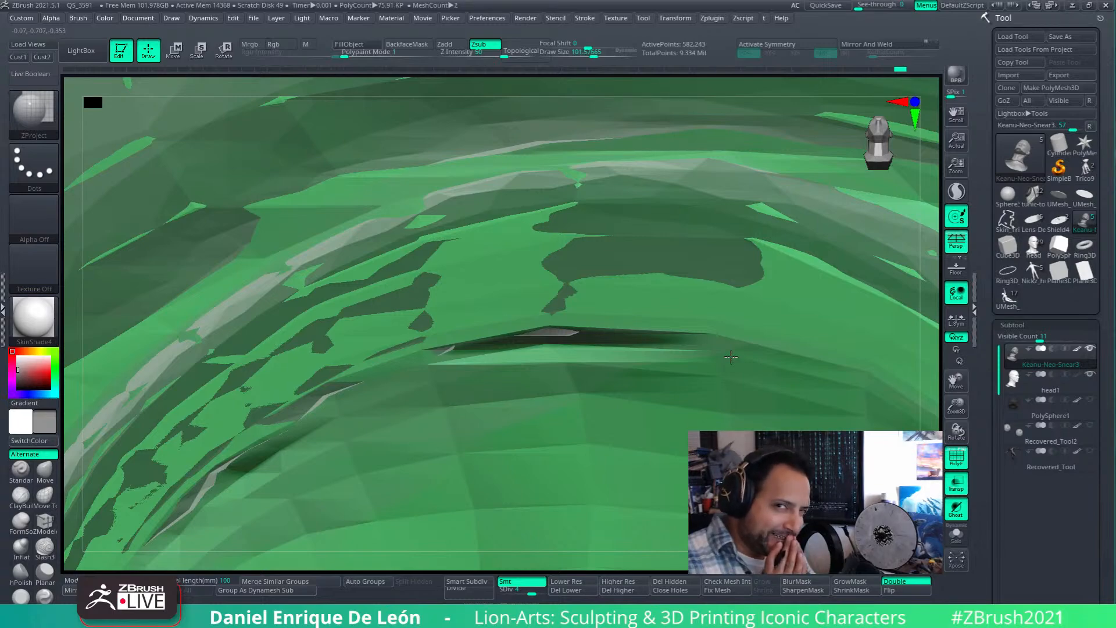
mouse_move(730, 357)
right_mouse_down()
mouse_move(658, 367)
mouse_move(759, 331)
mouse_move(692, 351)
right_mouse_up()
key("shift")
left_click_drag(625, 324, 665, 319, "shift")
- Smooth the ridges under the upper lid towards the outer eye corner and along the outer lid crease
mouse_move(518, 386)
right_mouse_down()
mouse_move(581, 360)
mouse_move(424, 461)
right_mouse_up()
left_click_drag(424, 461, 337, 527, "shift")
mouse_move(719, 388)
right_mouse_down()
mouse_move(665, 331)
mouse_move(587, 424)
right_mouse_up()
right_click_drag(664, 359, 531, 428)
right_click_drag(531, 362, 329, 259)
left_click_drag(329, 259, 274, 311, "shift")
mouse_move(312, 251)
right_mouse_down()
mouse_move(663, 272)
mouse_move(540, 303)
right_mouse_up()
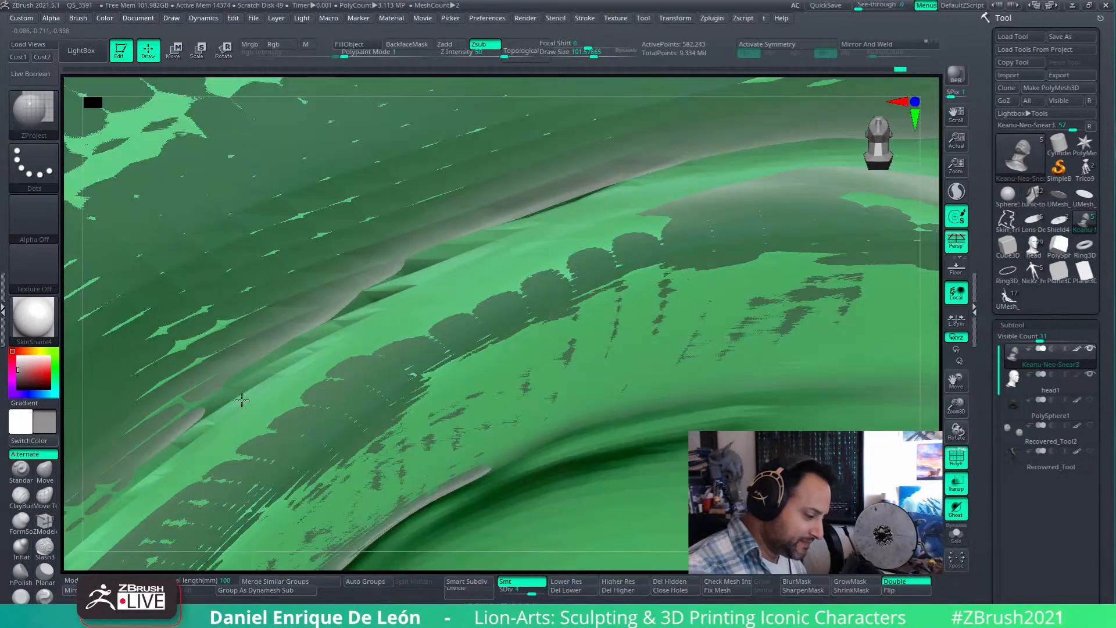
- Project the lid underside near the outer eye corner onto head1 and smooth the jagged socket surface beside it
mouse_move(426, 272)
right_mouse_down()
mouse_move(685, 323)
mouse_move(678, 349)
mouse_move(725, 259)
mouse_move(572, 436)
mouse_move(538, 447)
mouse_move(507, 401)
right_mouse_up()
left_click_drag(446, 403, 442, 414)
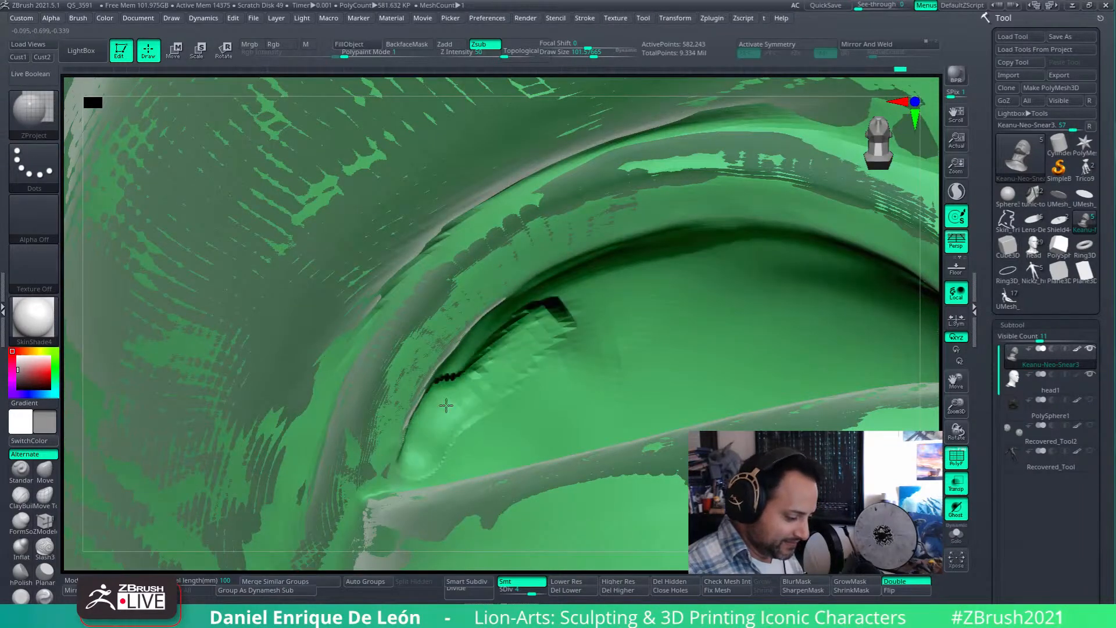
left_click_drag(528, 335, 509, 356, "shift")
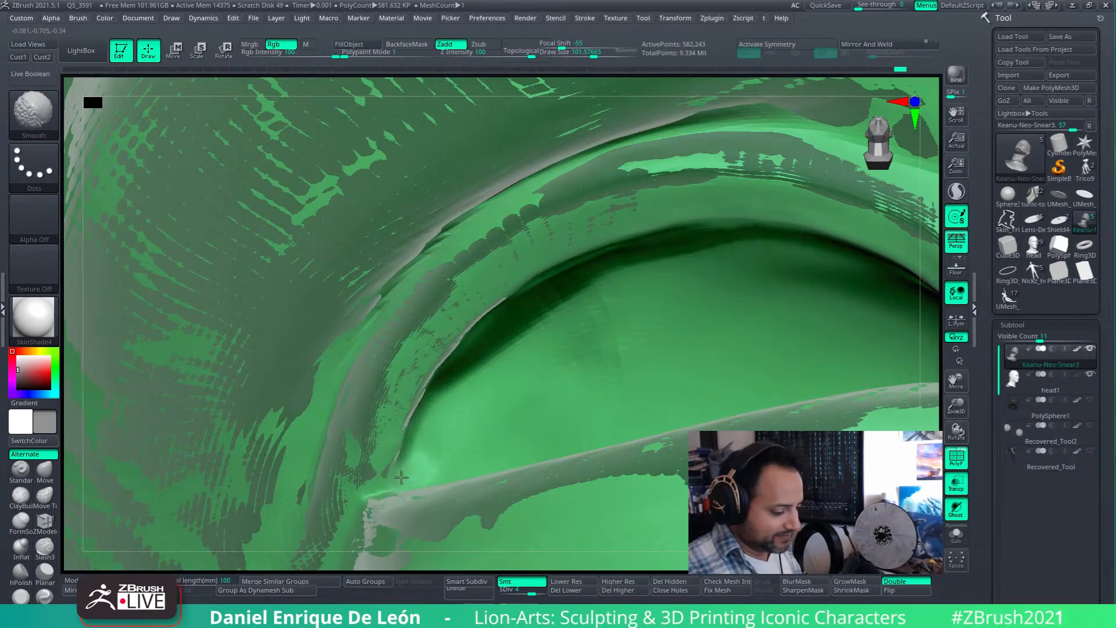
mouse_move(410, 450)
left_mouse_down()
mouse_move(418, 391)
mouse_move(452, 359)
left_mouse_up()
mouse_move(515, 341)
right_mouse_down()
mouse_move(584, 326)
mouse_move(536, 333)
right_mouse_up()
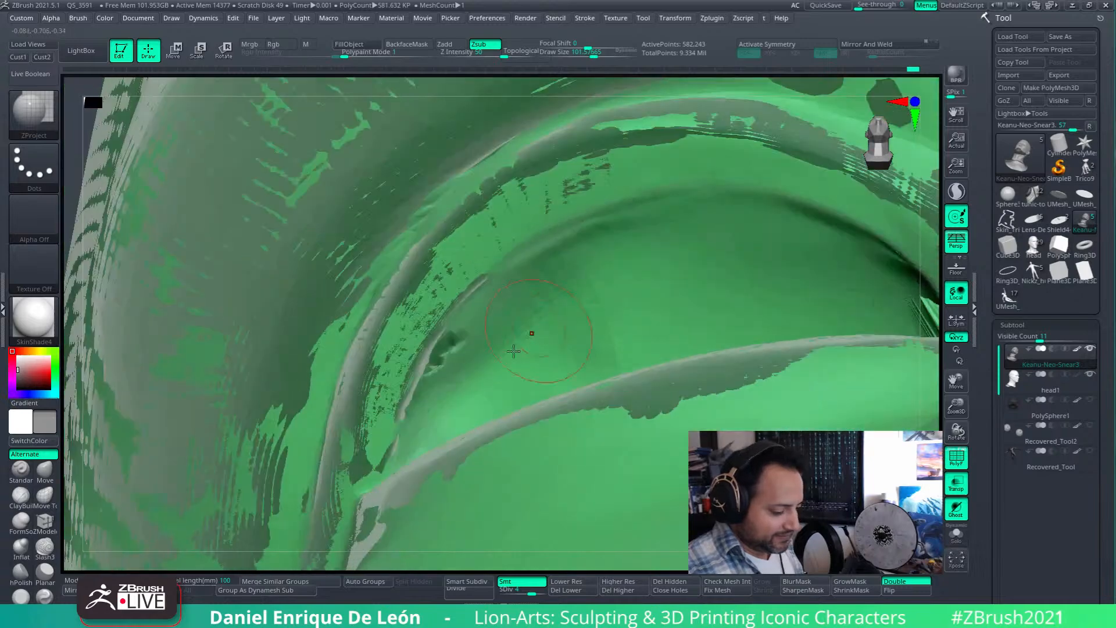
left_click_drag(448, 343, 450, 361, "shift")
right_click_drag(670, 233, 604, 255)
mouse_move(511, 317)
left_mouse_down()
mouse_move(619, 269)
mouse_move(588, 277)
mouse_move(604, 270)
left_mouse_up()
right_click_drag(665, 234, 551, 234)
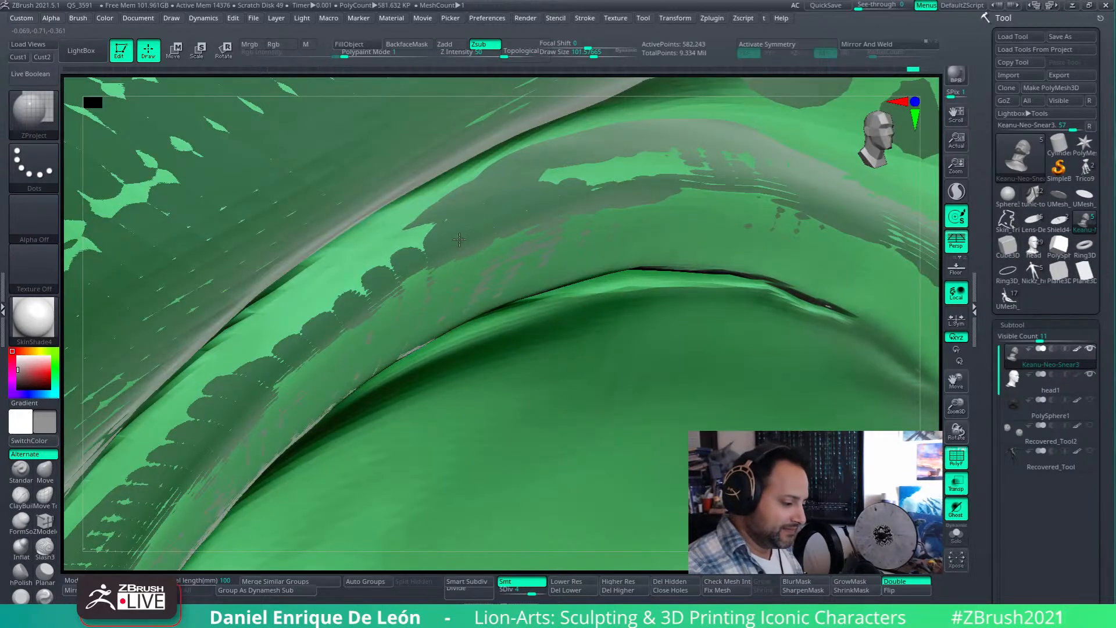
- Refine the scalloped band along the outer half of the upper lid with ZProject and Smooth
right_click_drag(476, 236, 524, 197, "ctrl")
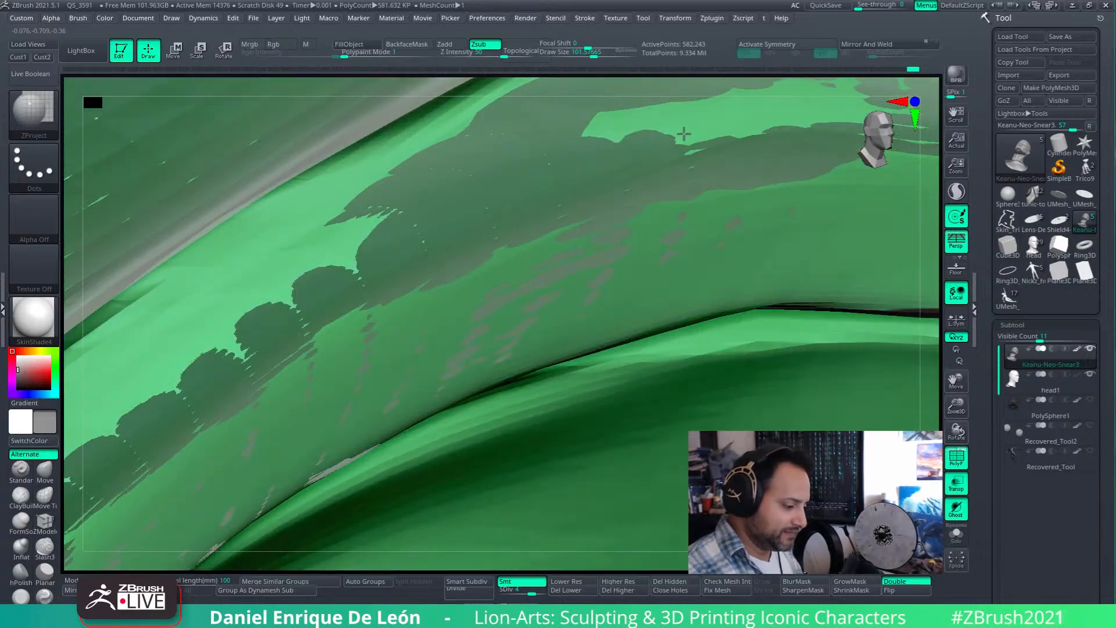
mouse_move(558, 196)
right_mouse_down("shift")
mouse_move(602, 324)
mouse_move(605, 249)
right_mouse_up("shift")
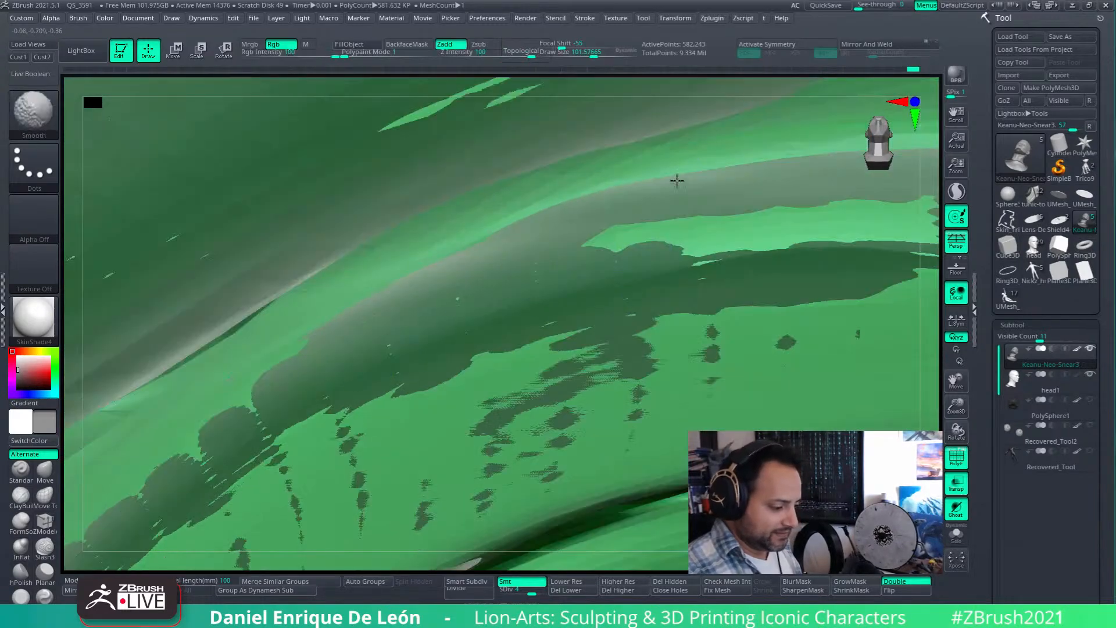
right_click_drag(561, 360, 544, 395, "ctrl")
mouse_move(598, 314)
left_mouse_down()
mouse_move(590, 303)
mouse_move(537, 311)
left_mouse_up()
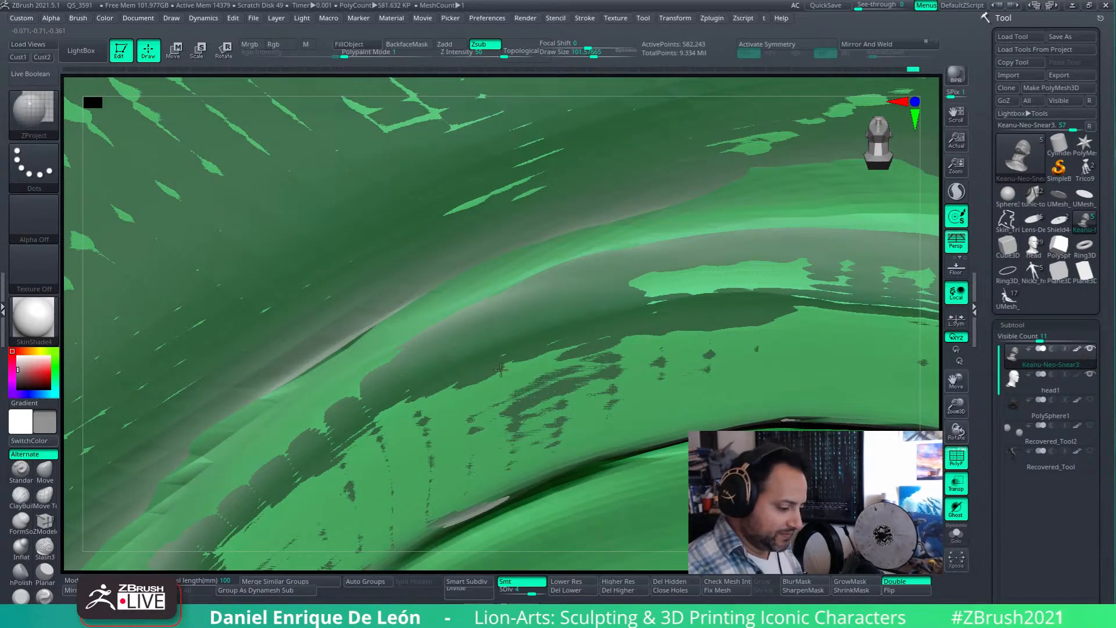
- Isolate the Keanu-Neo-Snear3 mesh and smooth the bumps in the inner eye corner
left_click(956, 534)
right_click_drag(804, 98, 714, 376, "ctrl")
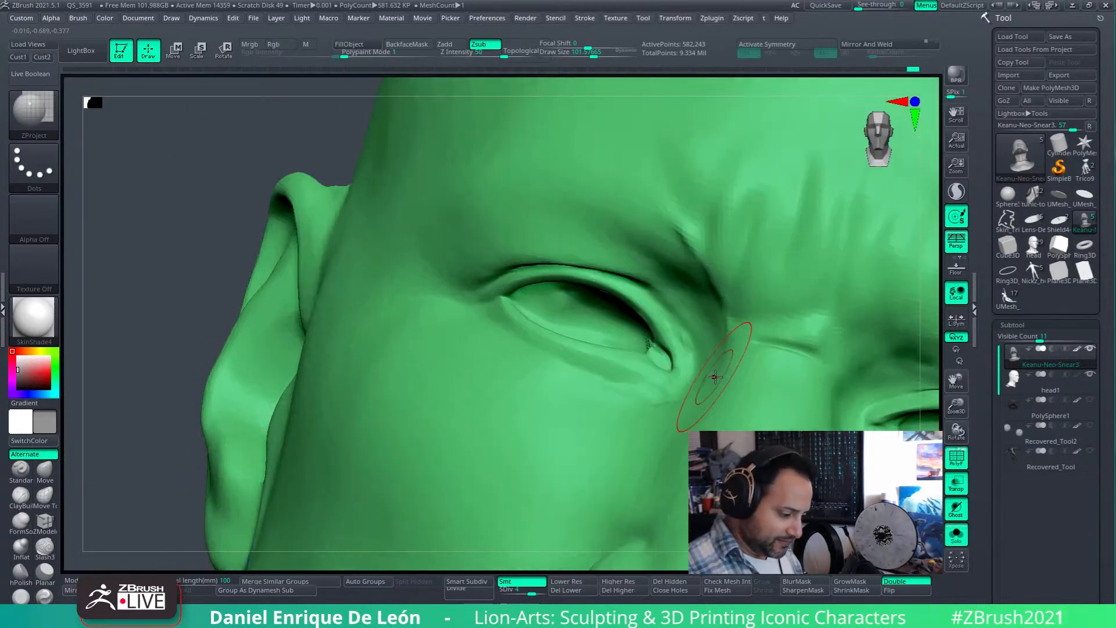
mouse_move(638, 325)
right_mouse_down()
mouse_move(563, 337)
mouse_move(657, 325)
mouse_move(674, 364)
mouse_move(651, 309)
right_mouse_up()
key("shift")
left_click_drag(651, 313, 668, 320, "shift")
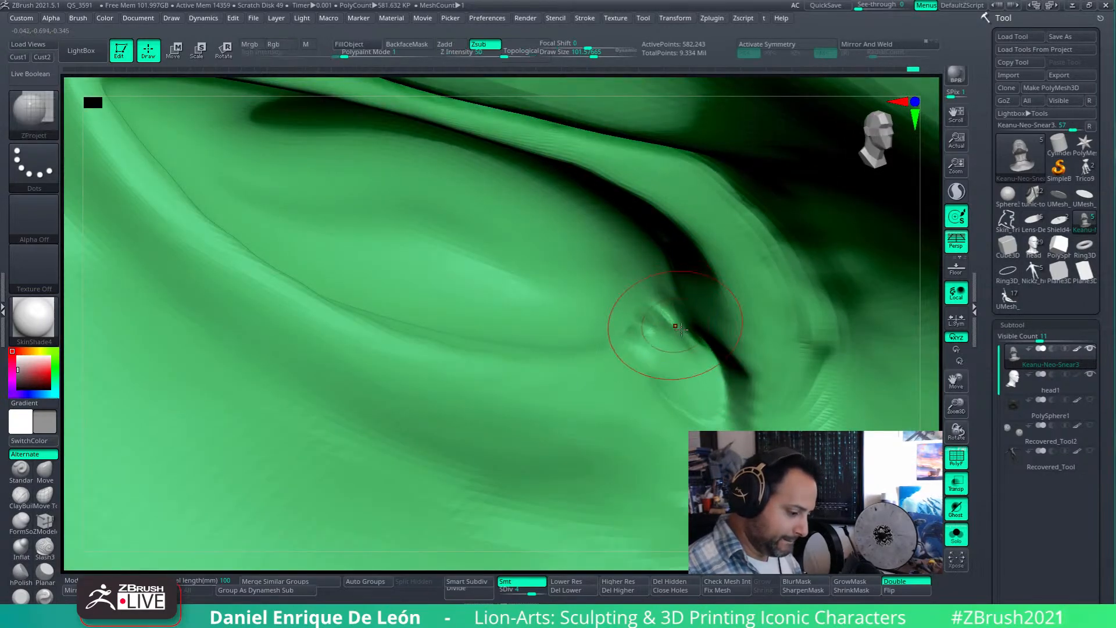
right_click_drag(677, 312, 673, 329)
left_click_drag(673, 329, 689, 291, "shift")
- Smooth the rough spots on the eyelids, working along the lower lid's edge from below
mouse_move(692, 274)
right_mouse_down()
mouse_move(728, 223)
mouse_move(686, 454)
right_mouse_up()
mouse_move(616, 174)
right_mouse_down()
mouse_move(648, 273)
mouse_move(636, 308)
mouse_move(588, 322)
mouse_move(583, 269)
right_mouse_up()
left_click_drag(528, 250, 518, 276, "shift")
right_click_drag(536, 343, 509, 377)
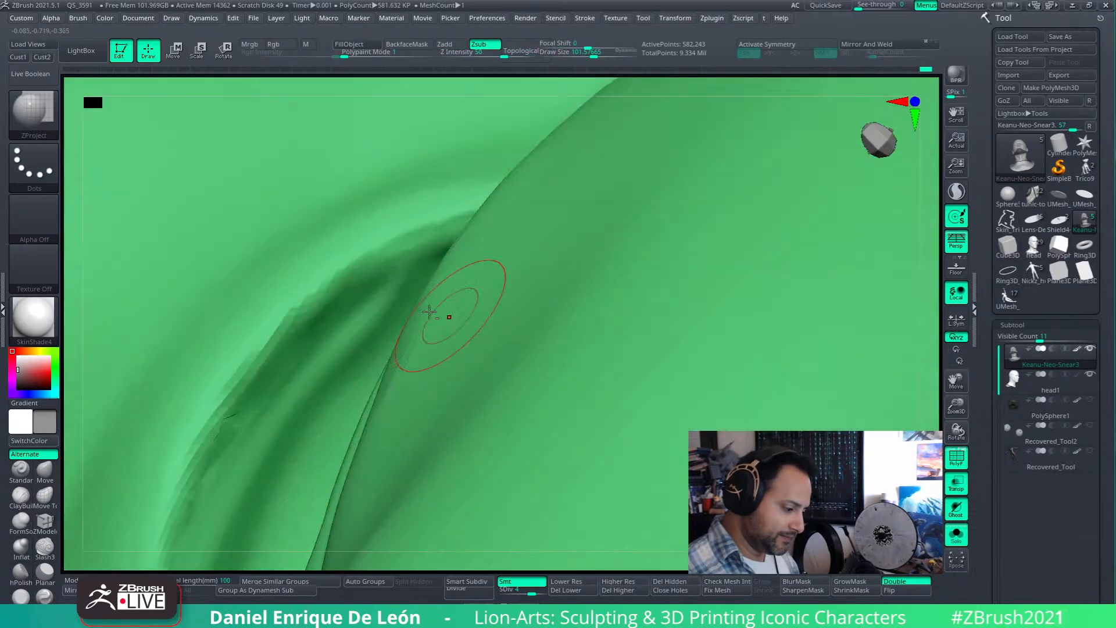
right_click_drag(461, 319, 540, 308)
left_click_drag(583, 372, 565, 456, "shift")
mouse_move(566, 403)
left_mouse_down("shift")
mouse_move(606, 291)
mouse_move(648, 237)
left_mouse_up("shift")
- Show head1 again and project the lower lid's rim onto it along the eye opening
left_click(956, 534)
right_click_drag(713, 398, 627, 372)
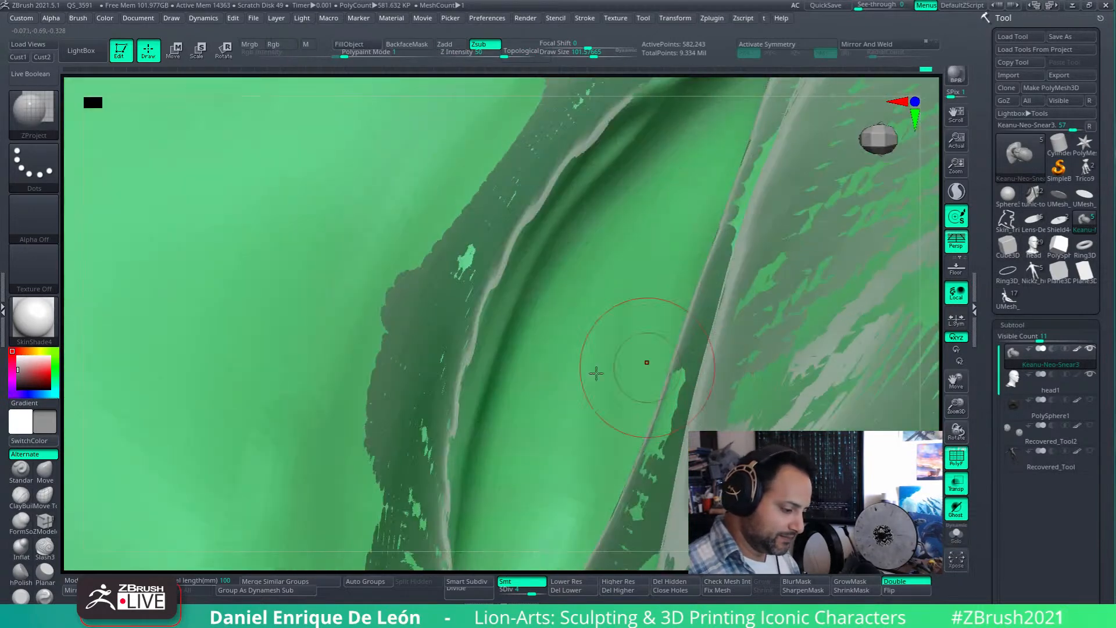
right_click_drag(536, 200, 634, 232)
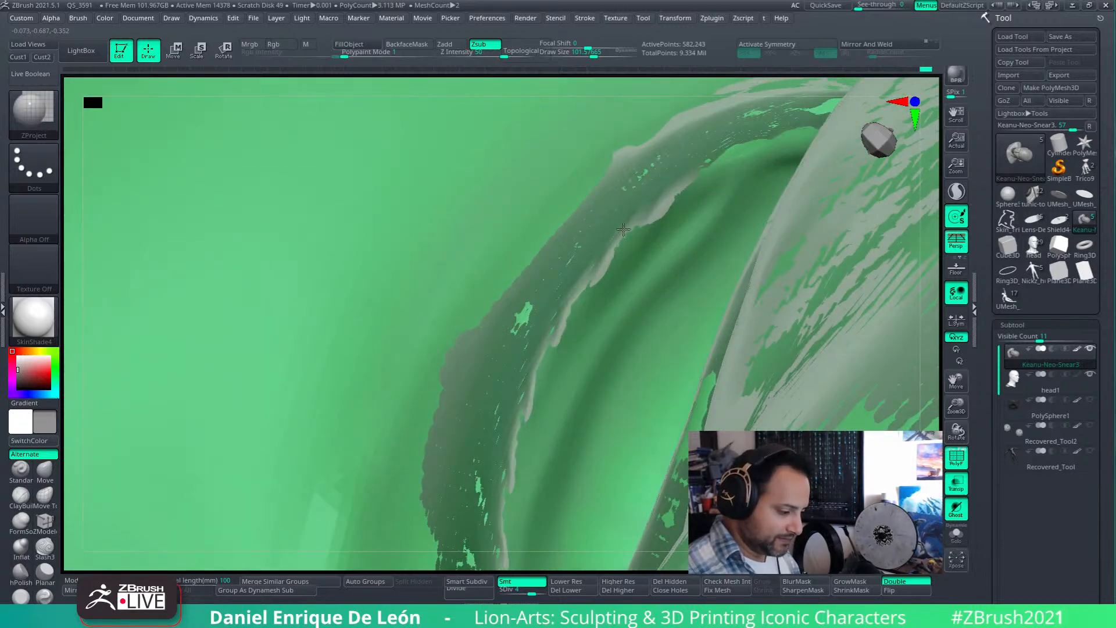
mouse_move(466, 392)
left_mouse_down()
mouse_move(427, 445)
mouse_move(530, 214)
mouse_move(474, 307)
left_mouse_up()
right_click_drag(551, 202, 538, 267)
mouse_move(538, 267)
left_mouse_down()
mouse_move(514, 401)
mouse_move(480, 467)
mouse_move(447, 406)
mouse_move(465, 331)
mouse_move(550, 187)
mouse_move(653, 93)
mouse_move(581, 169)
left_mouse_up()
right_click_drag(581, 169, 616, 250)
mouse_move(669, 325)
left_mouse_down()
mouse_move(535, 411)
mouse_move(647, 281)
left_mouse_up()
mouse_move(648, 281)
right_mouse_down()
mouse_move(747, 248)
mouse_move(686, 341)
right_mouse_up()
mouse_move(622, 330)
left_mouse_down()
mouse_move(568, 401)
mouse_move(621, 325)
mouse_move(677, 284)
mouse_move(662, 291)
left_mouse_up()
- Smooth the ragged lower lid rim along its length with long strokes
mouse_move(699, 192)
left_mouse_down("shift")
mouse_move(685, 180)
mouse_move(613, 224)
mouse_move(522, 334)
mouse_move(460, 474)
left_mouse_up("shift")
mouse_move(665, 187)
left_mouse_down("shift")
mouse_move(486, 385)
mouse_move(461, 488)
left_mouse_up("shift")
mouse_move(468, 412)
right_mouse_down("alt")
mouse_move(543, 252)
mouse_move(561, 172)
right_mouse_up("alt")
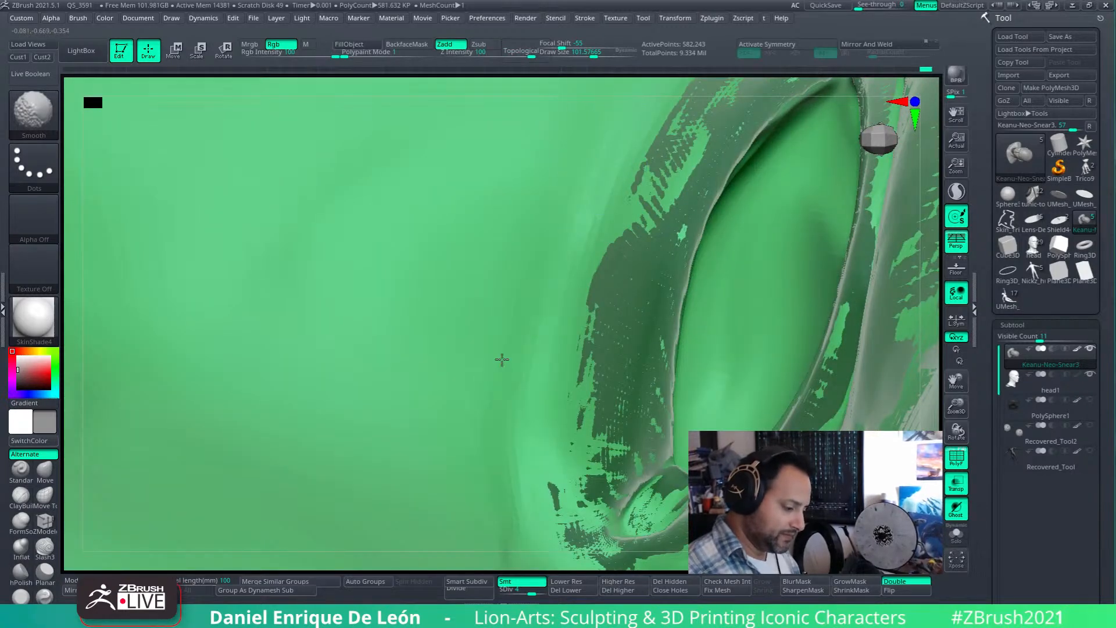
mouse_move(491, 422)
right_mouse_down("ctrl")
mouse_move(583, 271)
mouse_move(615, 393)
mouse_move(590, 416)
mouse_move(720, 494)
mouse_move(674, 325)
mouse_move(506, 372)
right_mouse_up("ctrl")
right_click_drag(813, 407, 686, 349, "alt")
- Turn off ghost transparency, check the face against head1 from the front and side, and isolate the Keanu-Neo-Snear3 mesh
left_click(955, 511)
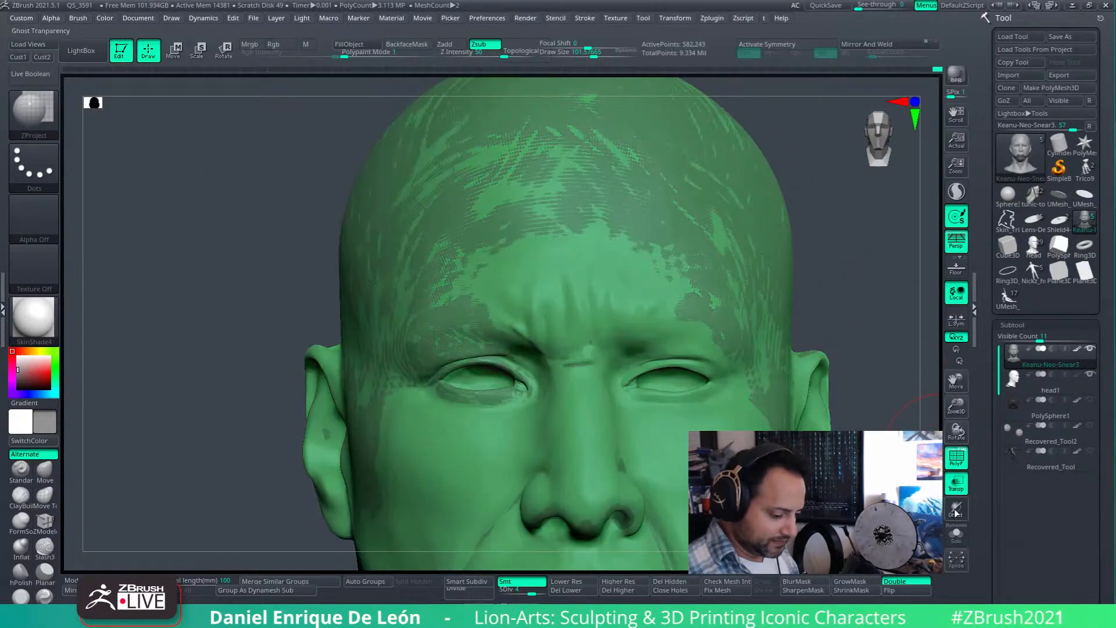
right_click_drag(750, 418, 783, 383)
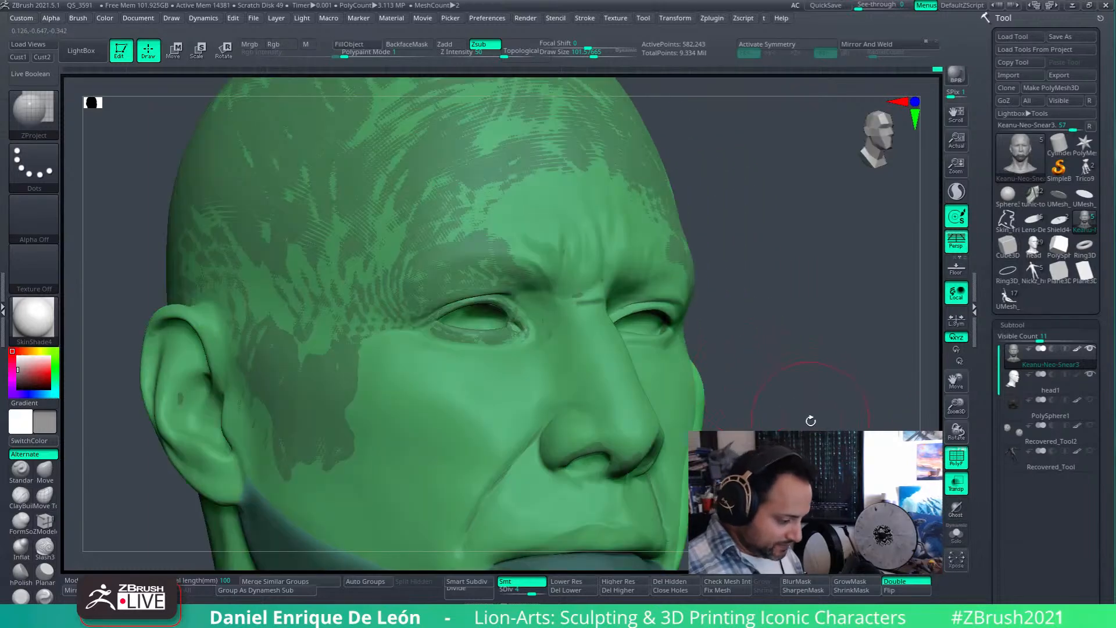
right_click_drag(811, 419, 783, 419)
right_click_drag(668, 386, 697, 401)
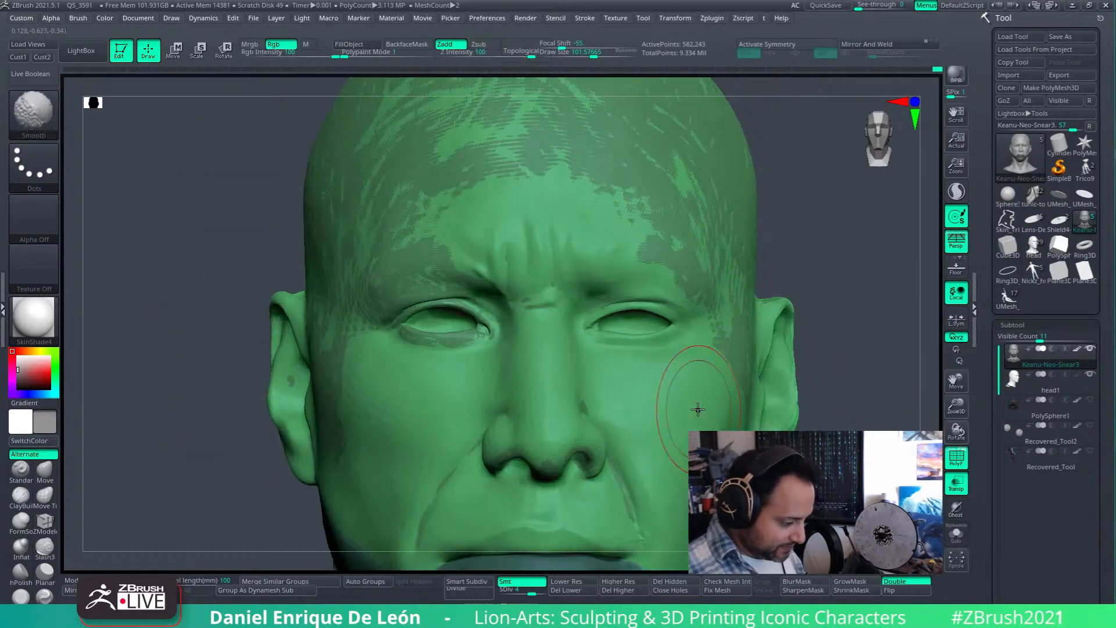
left_click(956, 536)
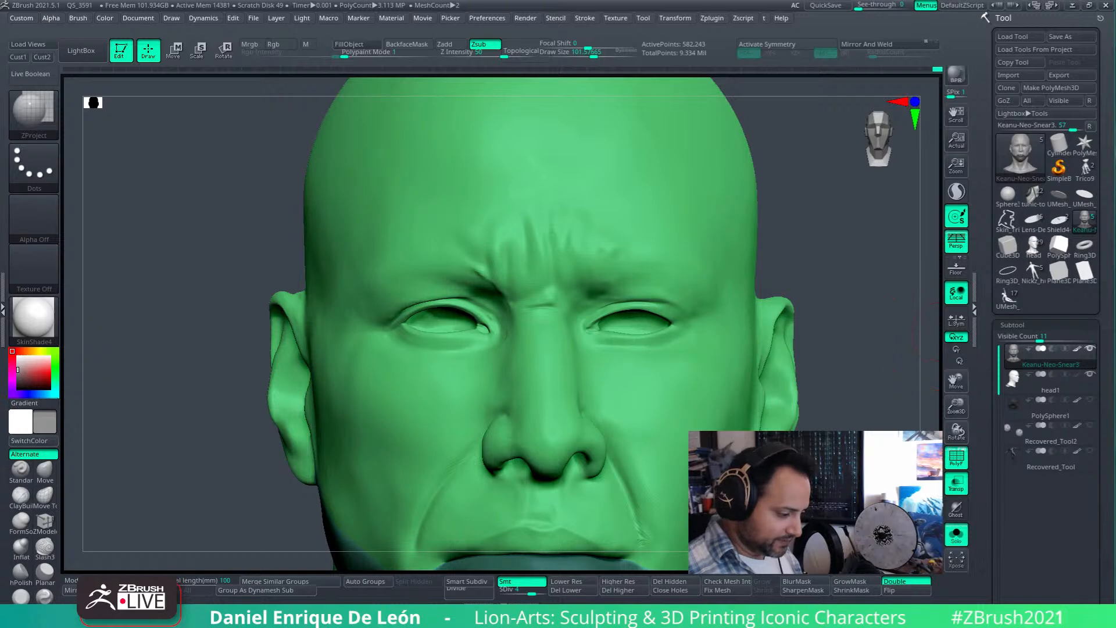
- Restore the Cust2 view and compare the head with the Neo angry-expression reference photo by fading the window
left_click(46, 58)
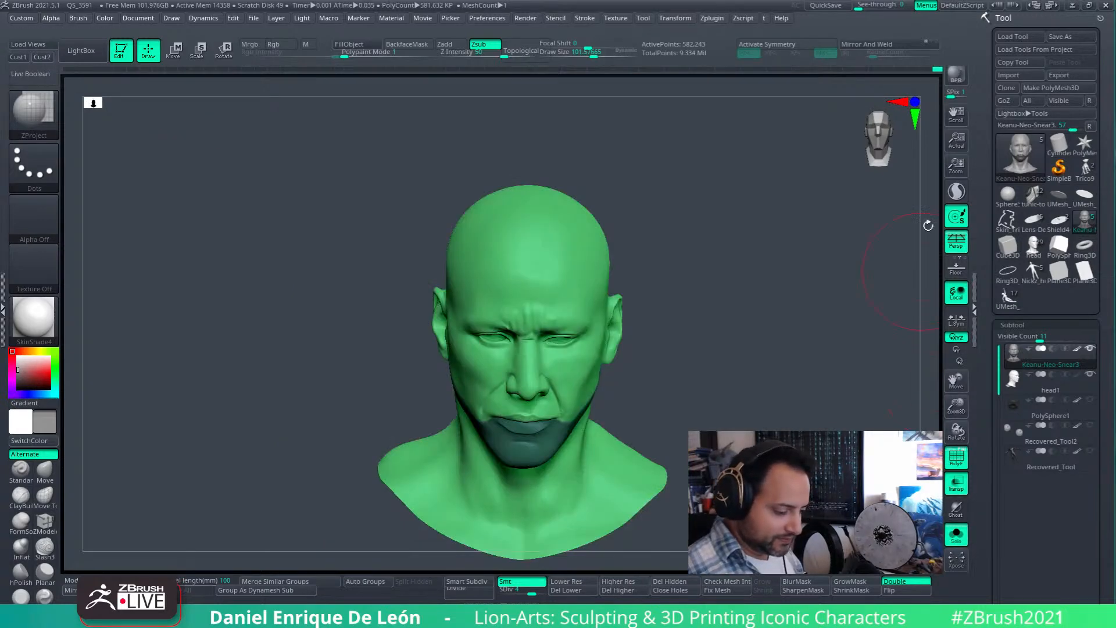
left_click_drag(861, 6, 907, 14)
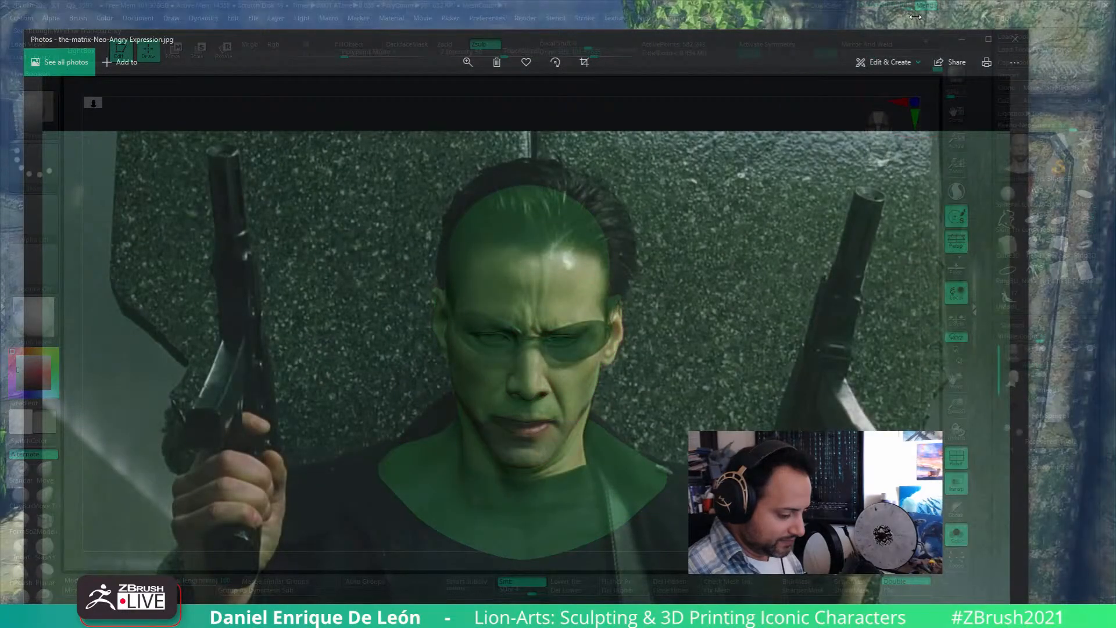
left_click_drag(901, 17, 218, 31)
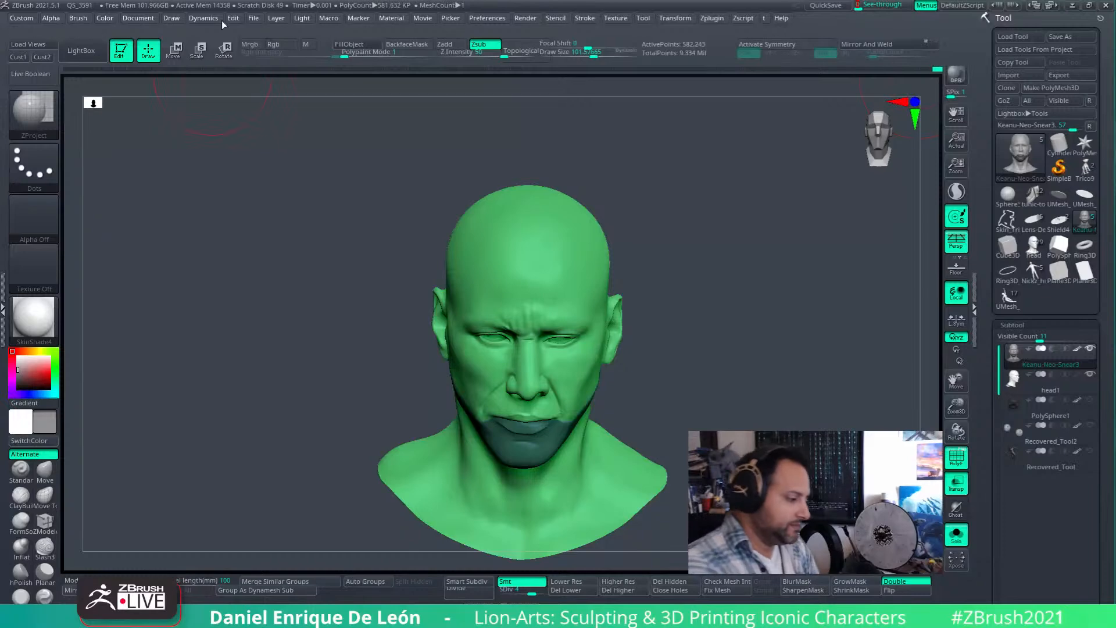
- Reposition the main light on the placement sphere to match the reference photo's lighting, checking it through the faded window
left_click(301, 18)
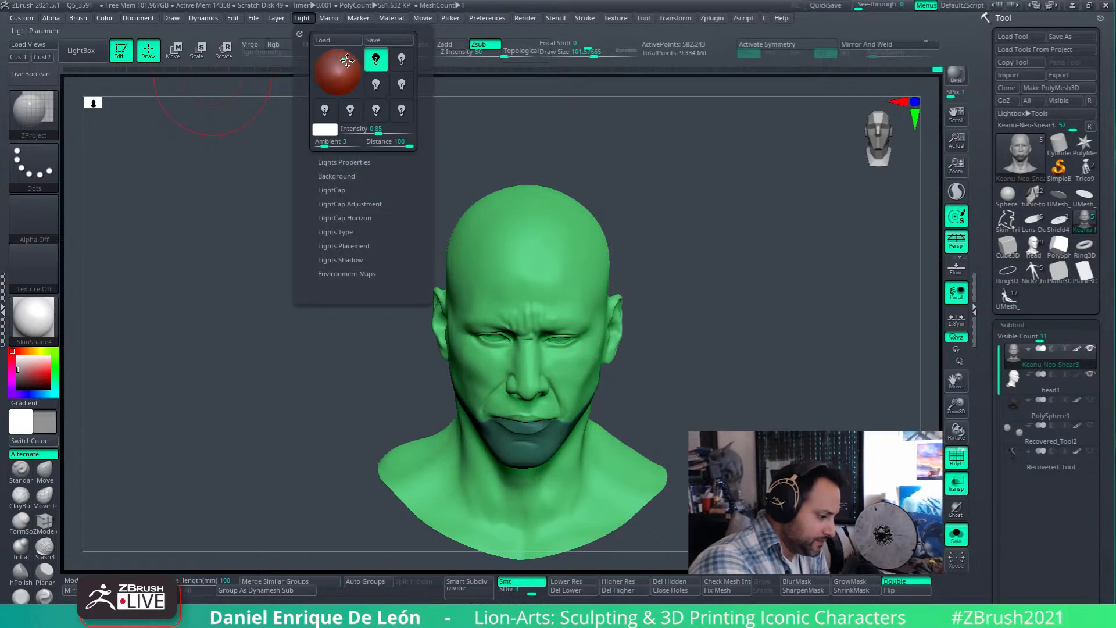
mouse_move(347, 63)
left_mouse_down()
mouse_move(354, 46)
mouse_move(349, 62)
left_mouse_up()
mouse_move(860, 4)
left_mouse_down()
mouse_move(929, 5)
mouse_move(854, 4)
left_mouse_up()
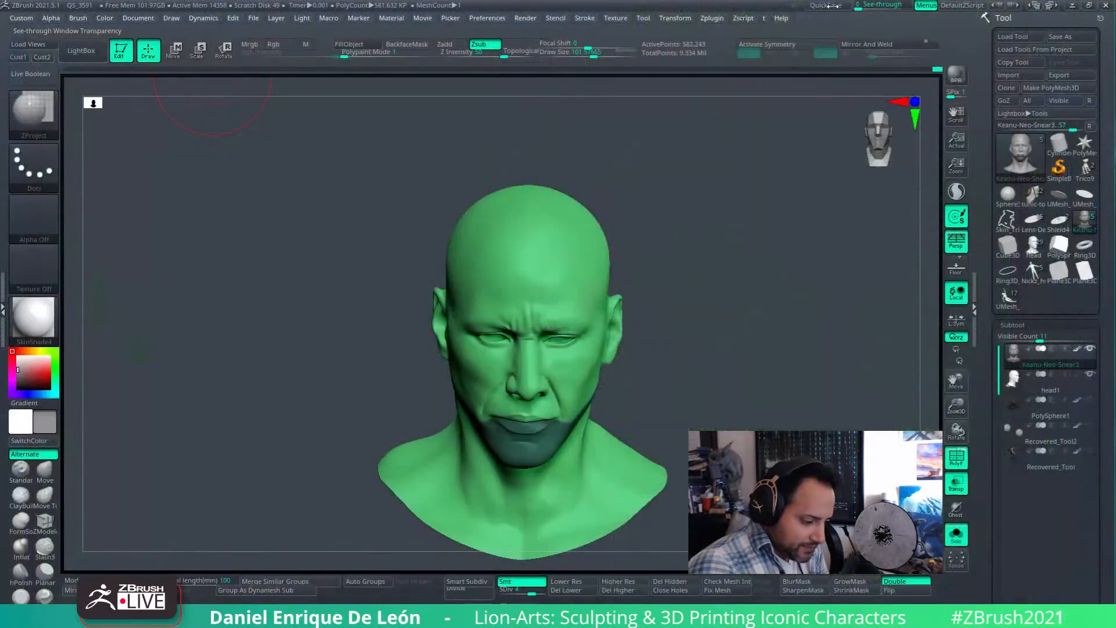
left_click(303, 19)
left_click_drag(350, 59, 342, 62)
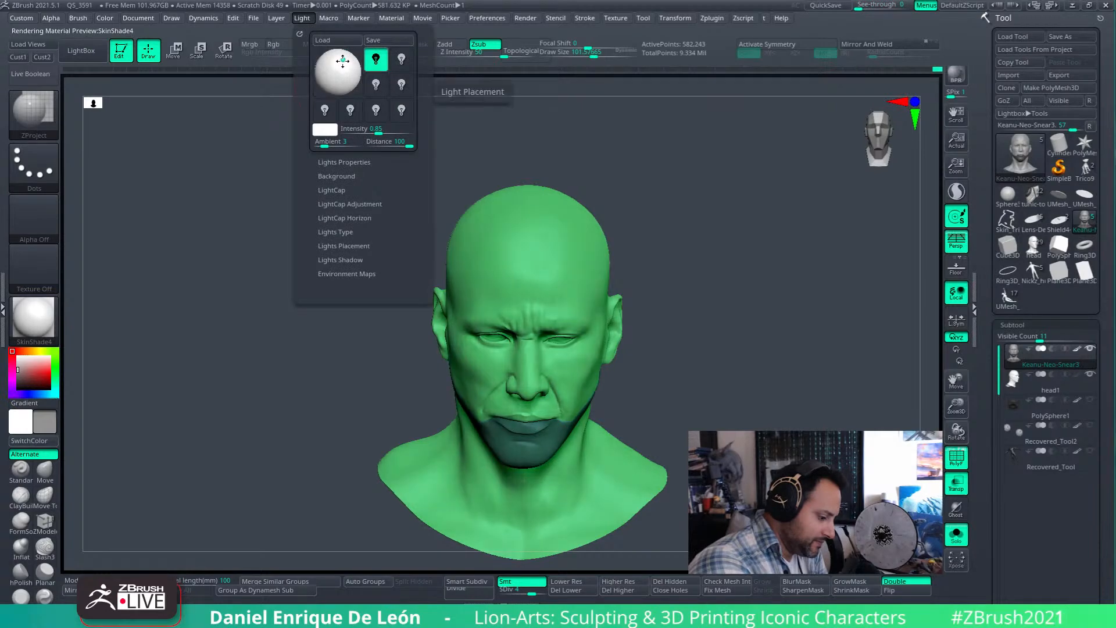
- Switch on the second light and place it on the upper part of the placement sphere
left_click(402, 60)
left_click(401, 60)
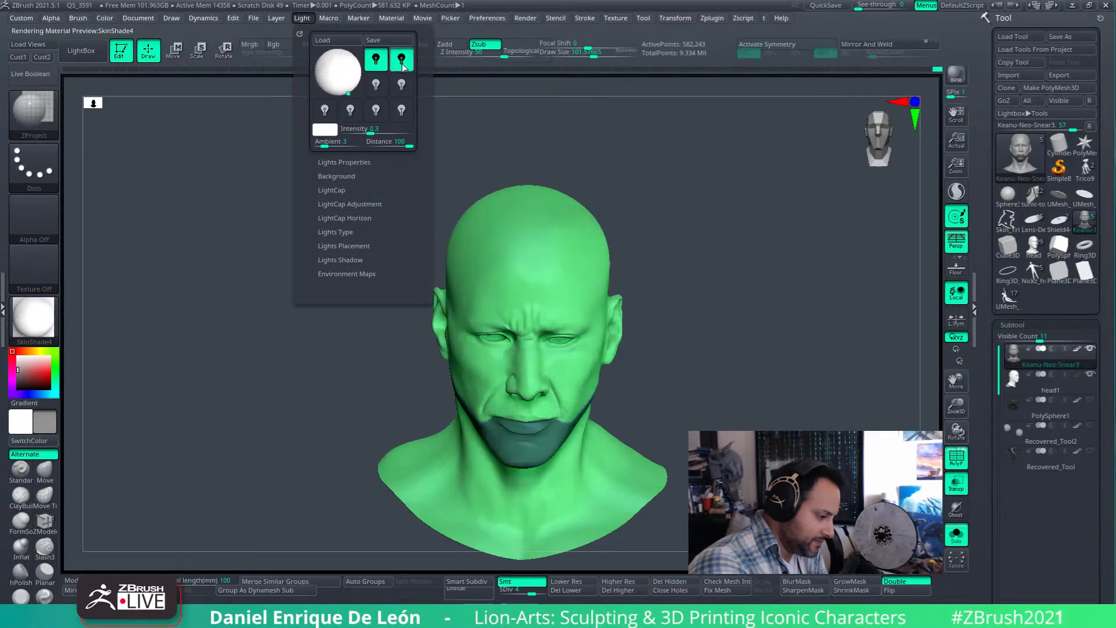
left_click(349, 61)
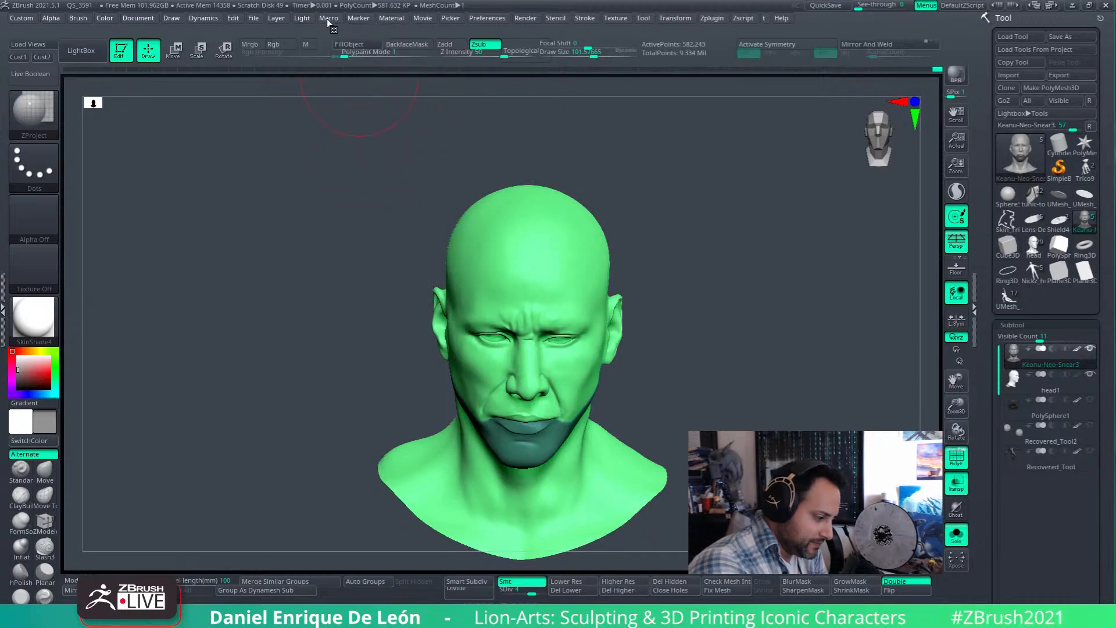
- Enable shadows for the second light, and set its intensity to about 0.54 and the ambient value to 0
left_click(302, 18)
left_click(393, 162)
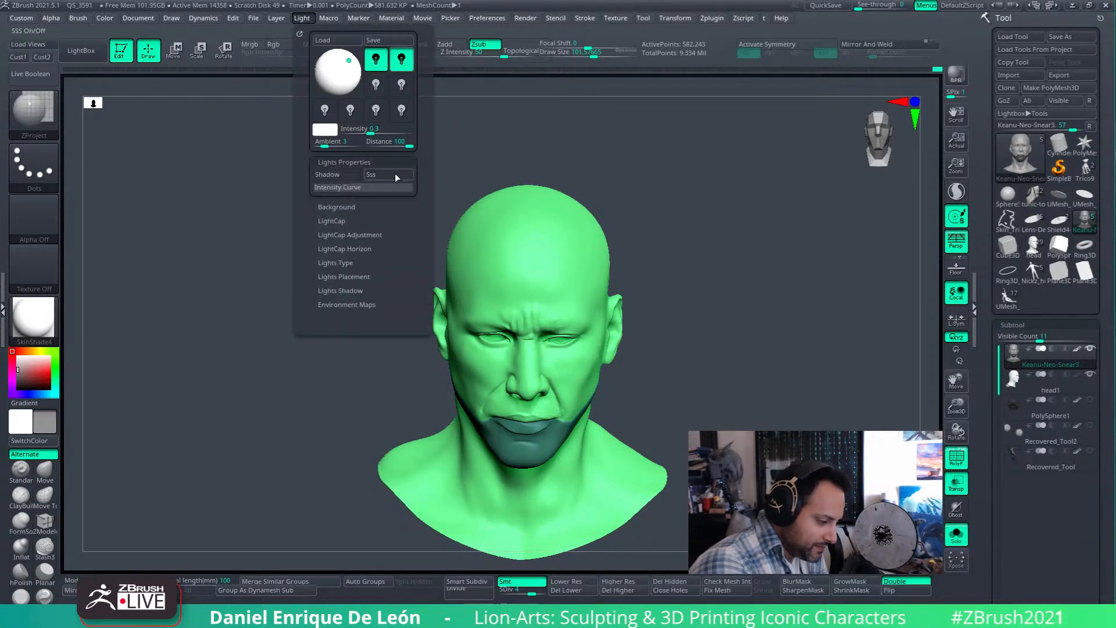
left_click(349, 174)
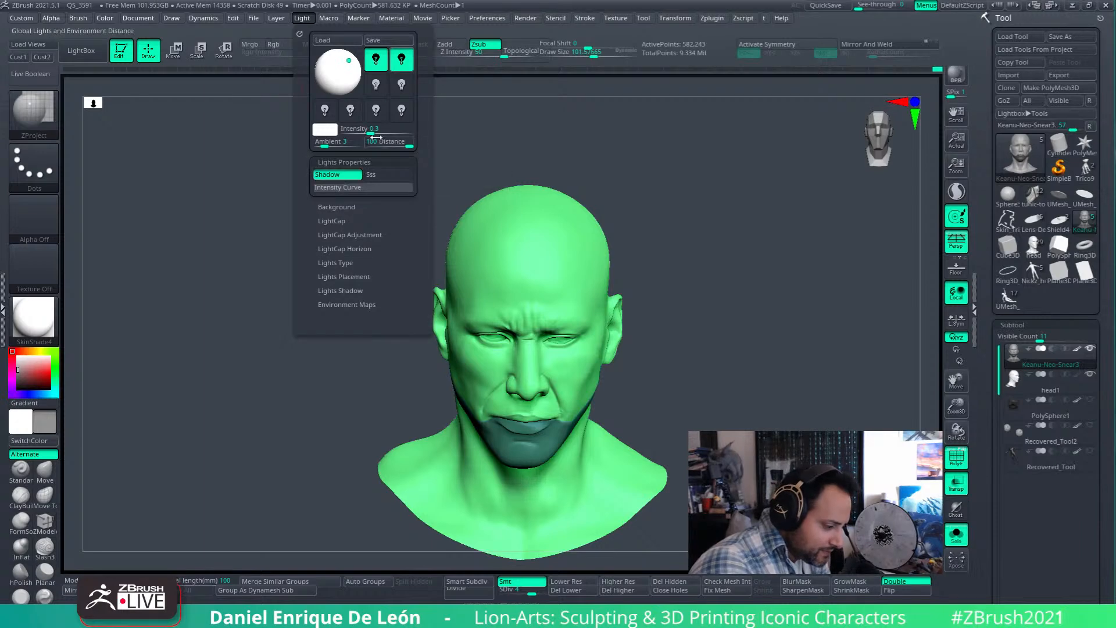
left_click_drag(371, 129, 317, 142)
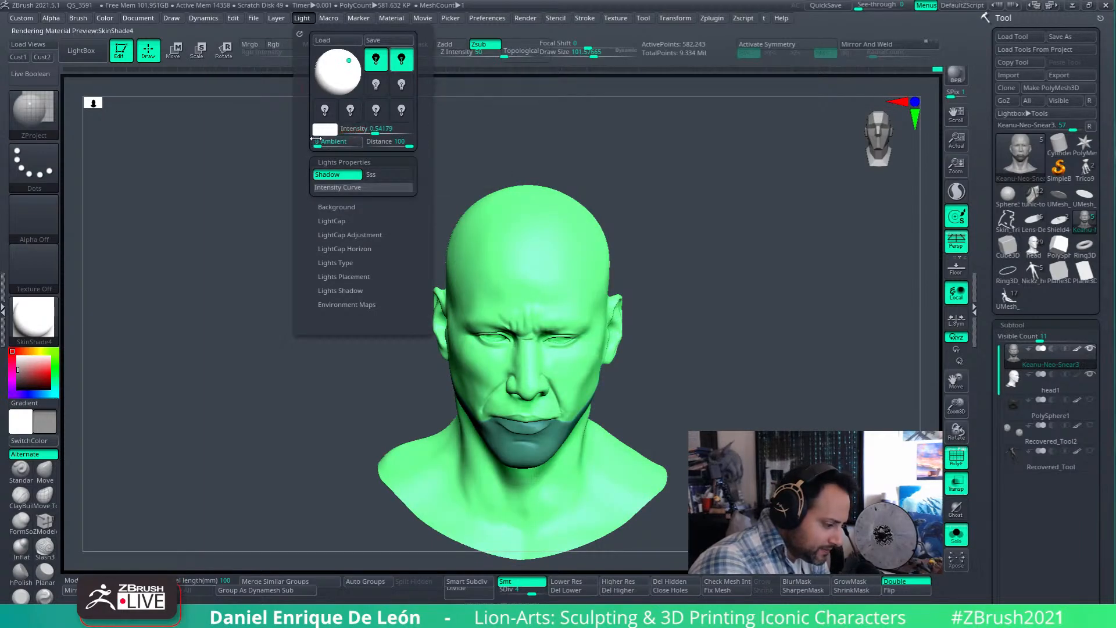
- Try the Point type for the second light with an intensity of 0.625
left_click(380, 234)
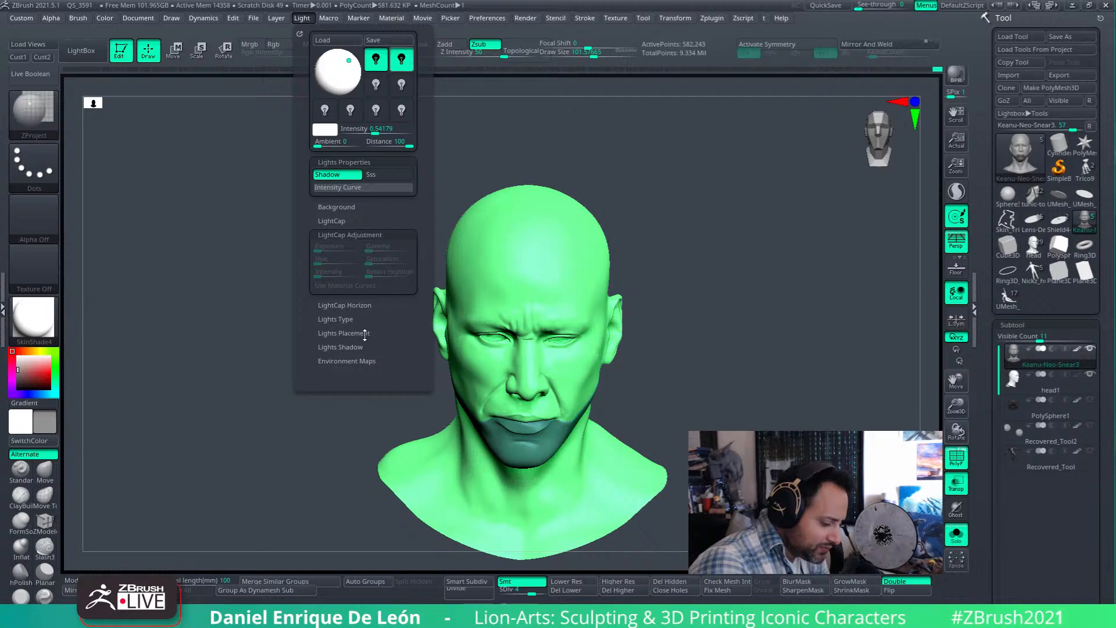
left_click(353, 319)
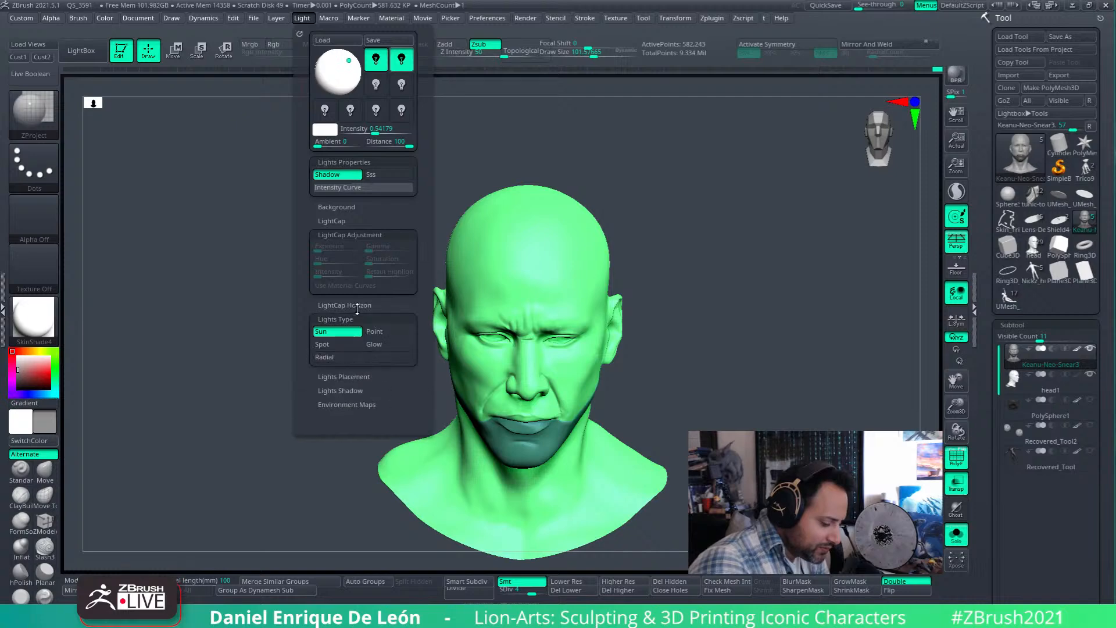
left_click(378, 330)
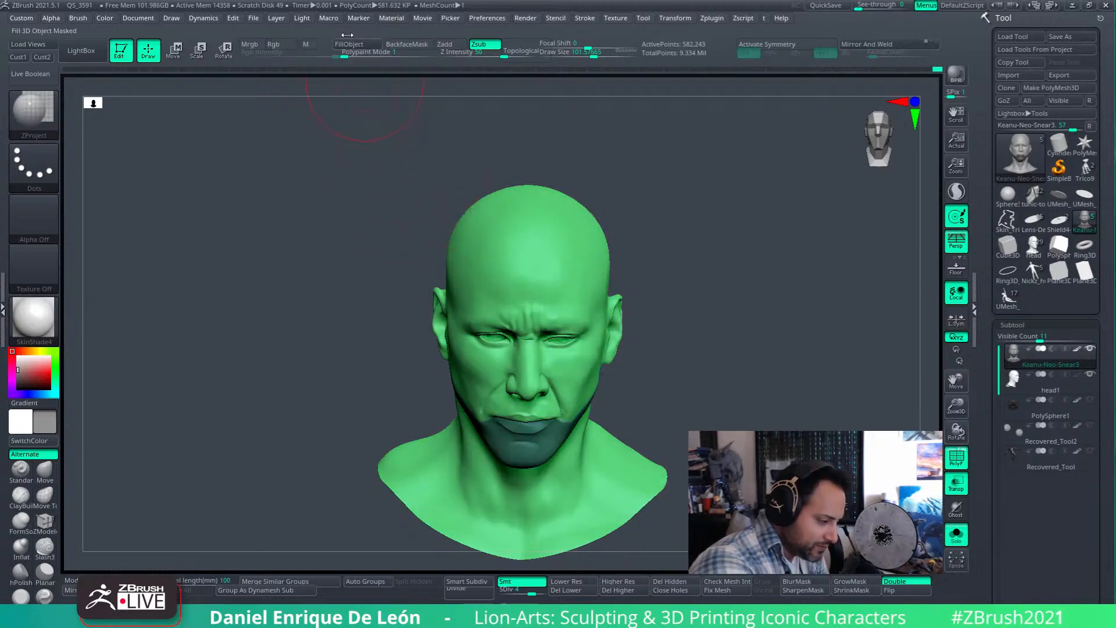
left_click(302, 18)
left_click_drag(371, 131, 375, 131)
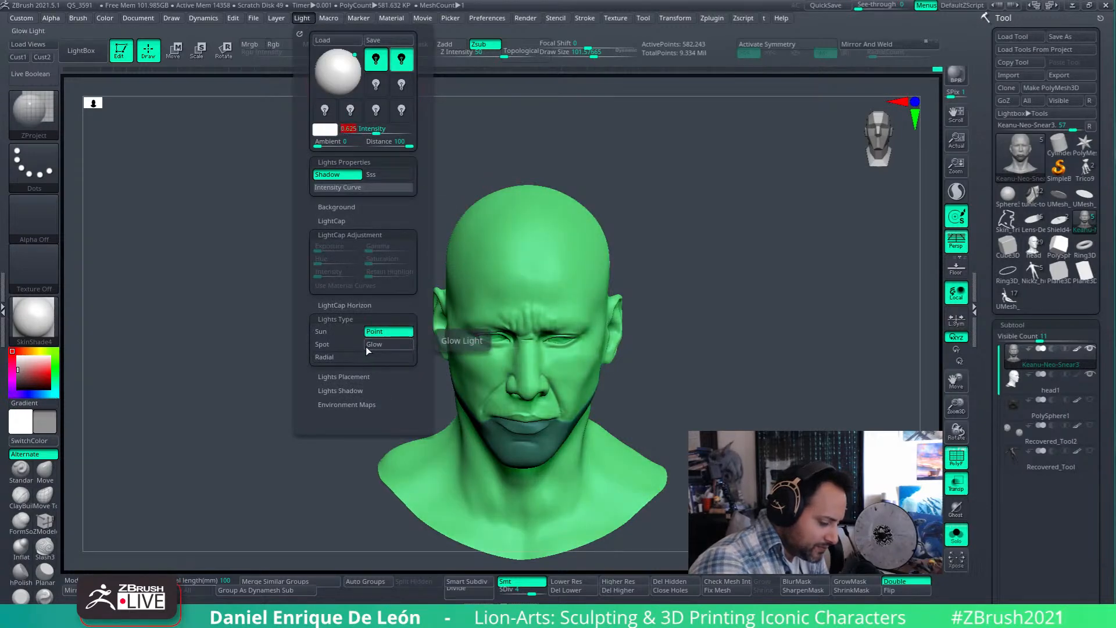
- Make the second light a Spot light with an intensity of about 1.06 and a distance of 57
left_click(350, 344)
left_click_drag(375, 131, 380, 132)
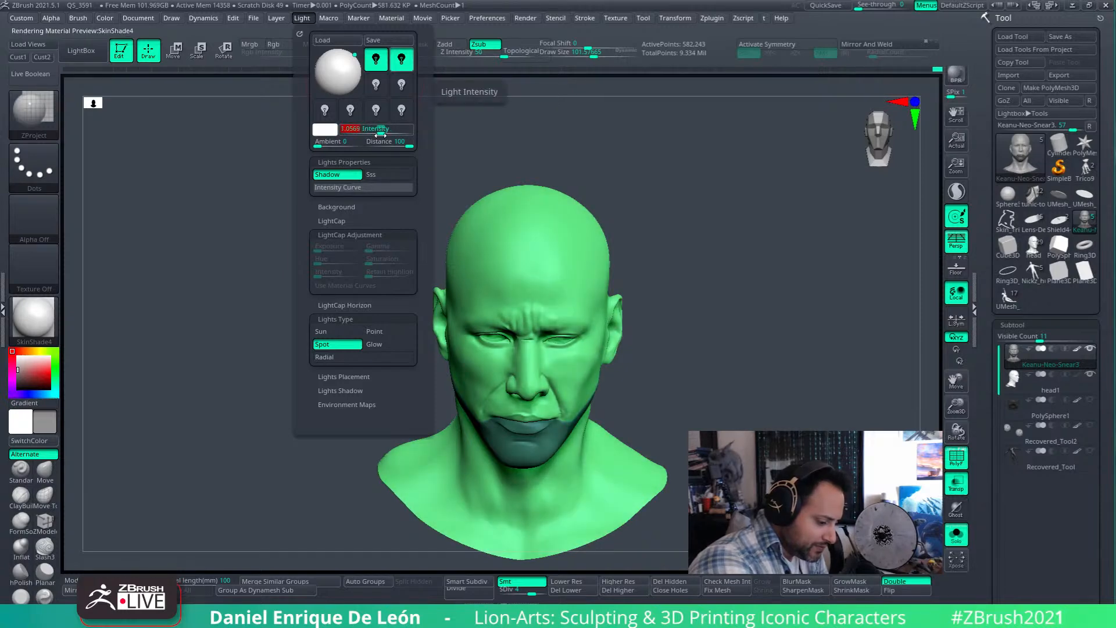
left_click_drag(354, 56, 352, 61)
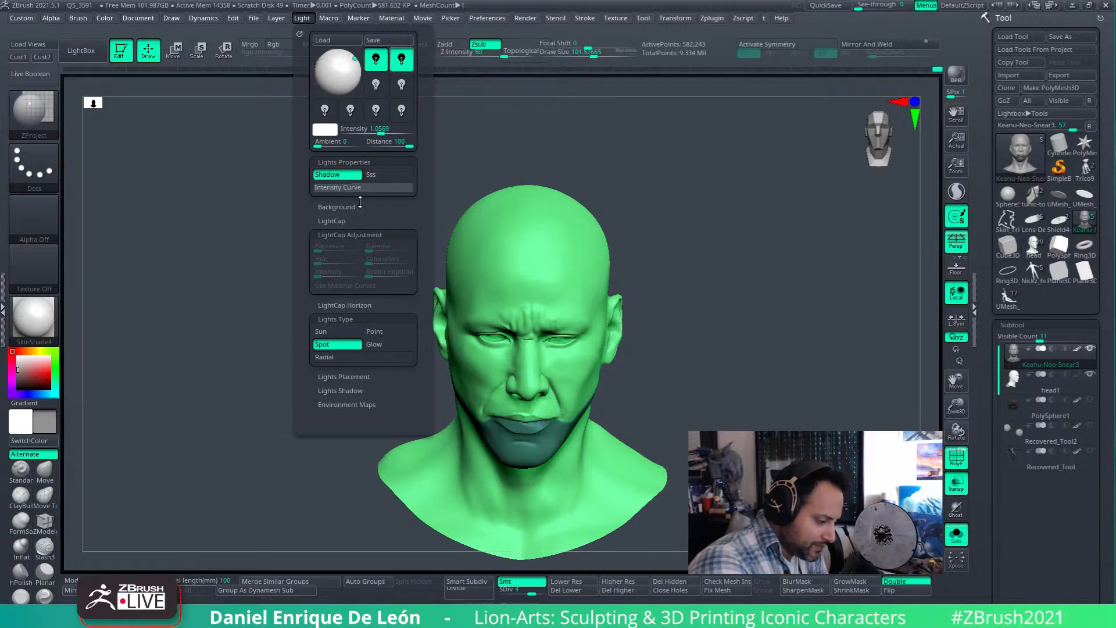
left_click_drag(402, 141, 400, 143)
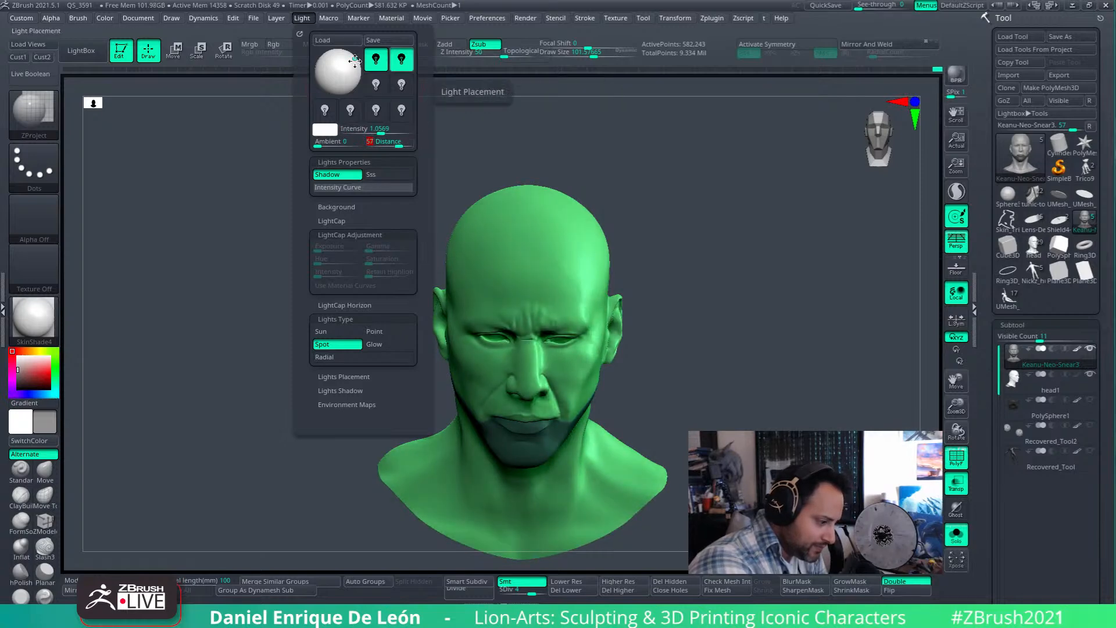
- Reposition the spot light on the placement sphere, setting its intensity to about 0.99 and the distance to 81
left_click_drag(345, 64, 342, 64)
left_click_drag(381, 129, 380, 130)
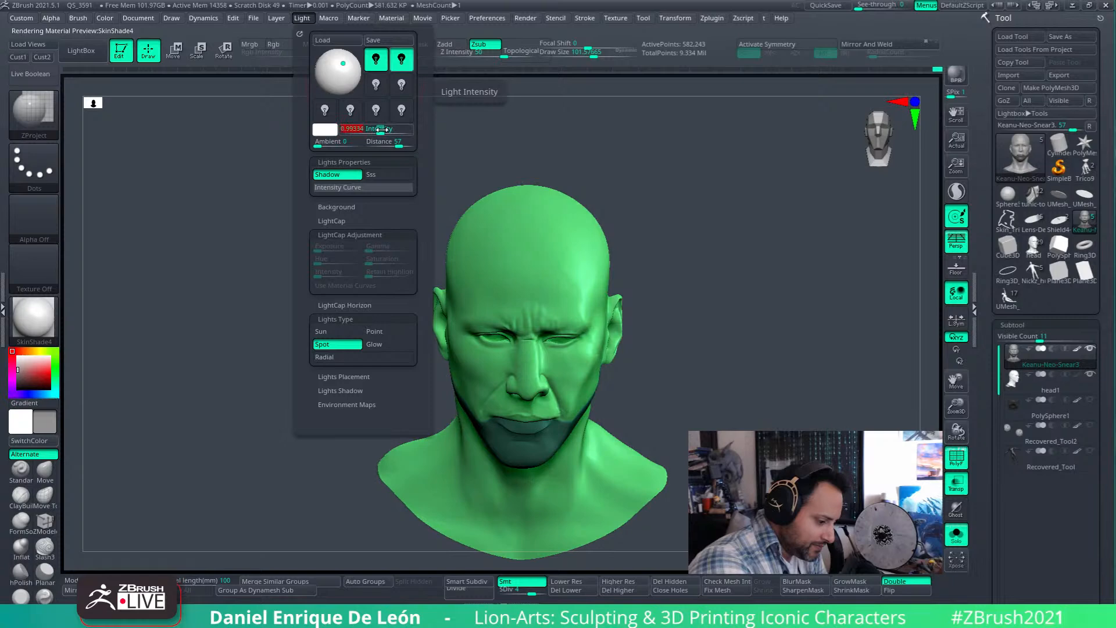
left_click_drag(335, 67, 344, 62)
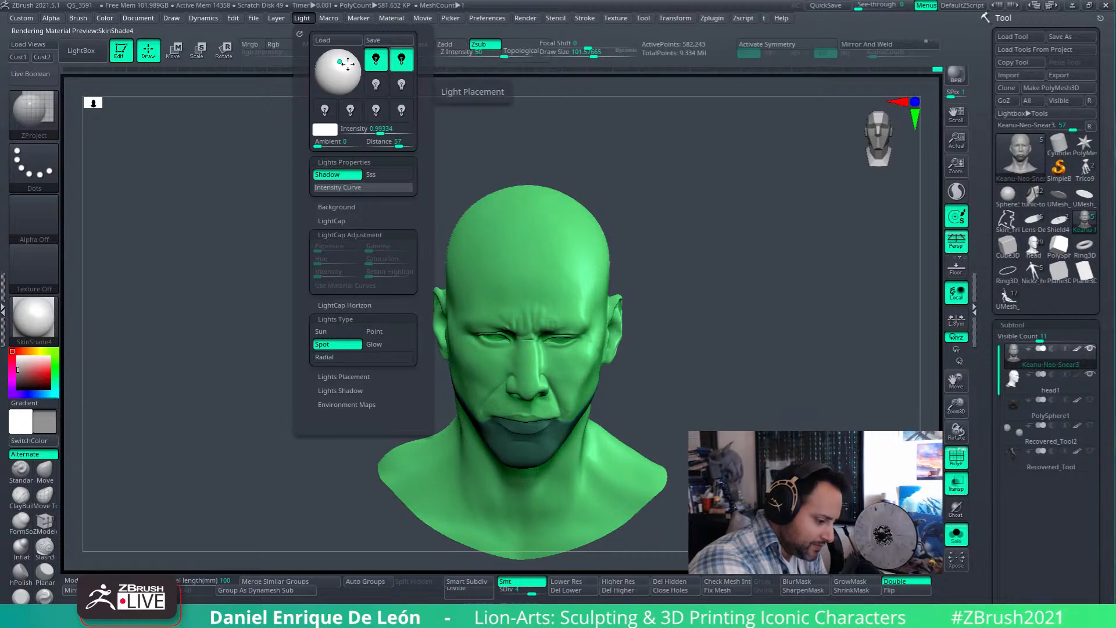
left_click_drag(399, 145, 403, 144)
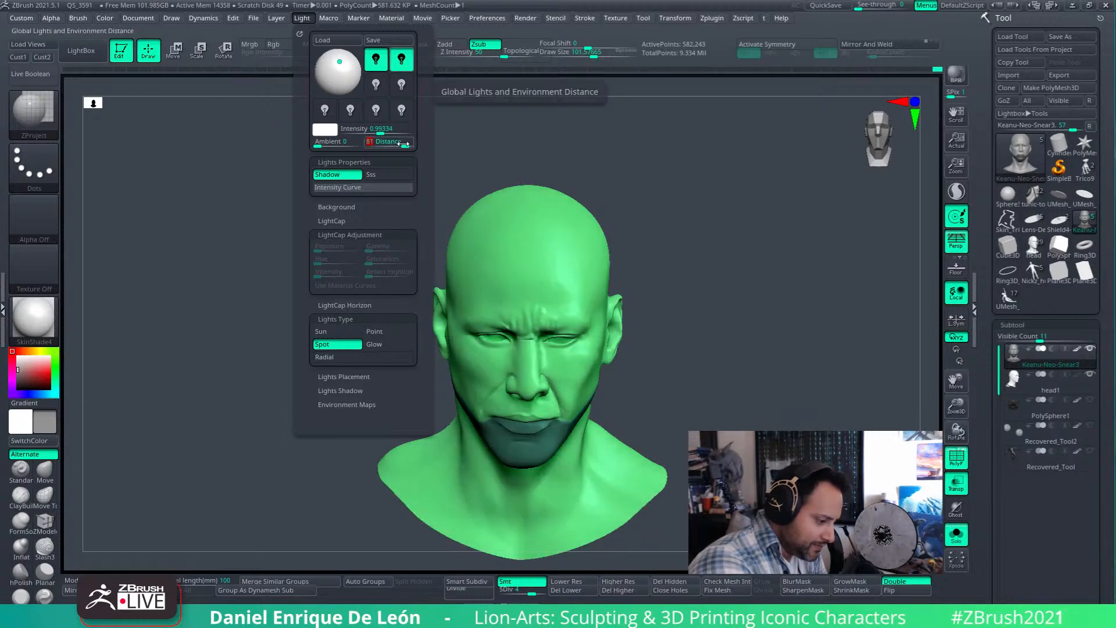
left_click_drag(341, 62, 345, 61)
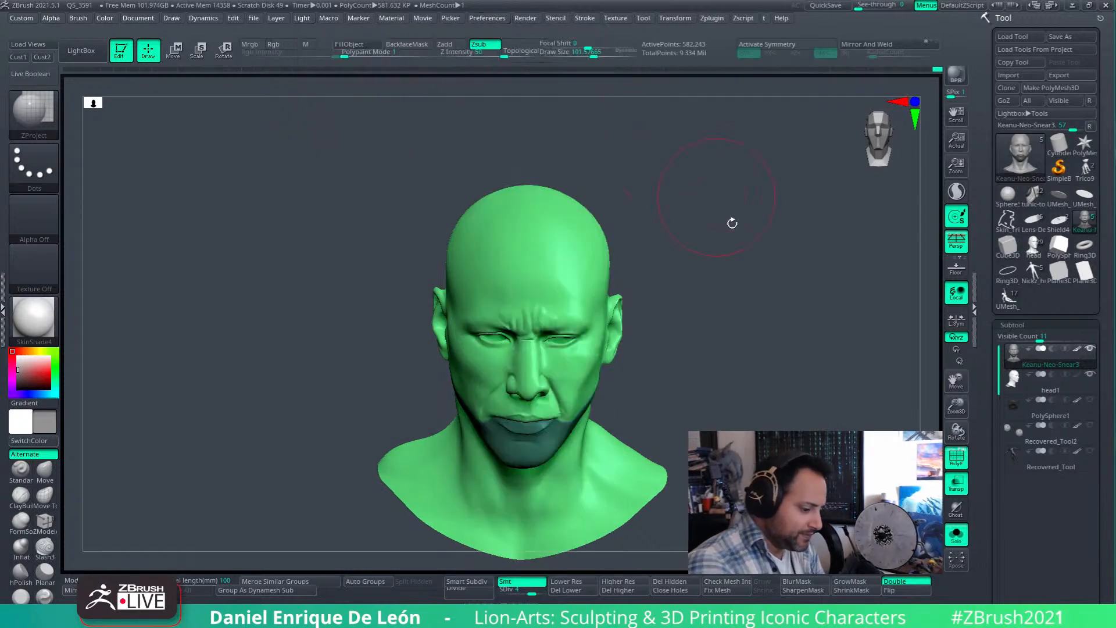
- Compare the relit head with the reference photo through the faded window and examine the face close up from several angles
left_click(866, 4)
mouse_move(866, 5)
left_mouse_down()
mouse_move(921, 3)
mouse_move(858, 6)
left_mouse_up()
mouse_move(717, 329)
right_mouse_down()
mouse_move(678, 331)
mouse_move(717, 337)
mouse_move(717, 396)
mouse_move(707, 368)
mouse_move(674, 384)
mouse_move(666, 461)
mouse_move(646, 456)
right_mouse_up()
left_click_drag(663, 372, 665, 390)
mouse_move(666, 391)
right_mouse_down("ctrl")
mouse_move(678, 428)
mouse_move(672, 378)
right_mouse_up("ctrl")
mouse_move(670, 367)
left_mouse_down("shift")
mouse_move(653, 369)
mouse_move(665, 380)
left_mouse_up("shift")
mouse_move(685, 394)
right_mouse_down()
mouse_move(696, 419)
mouse_move(663, 324)
mouse_move(662, 368)
mouse_move(673, 374)
right_mouse_up()
right_click_drag(673, 374, 677, 441, "ctrl")
left_click_drag(678, 436, 667, 414, "shift")
mouse_move(671, 414)
right_mouse_down()
mouse_move(708, 427)
mouse_move(652, 378)
mouse_move(645, 332)
right_mouse_up()
right_click_drag(645, 343, 696, 314)
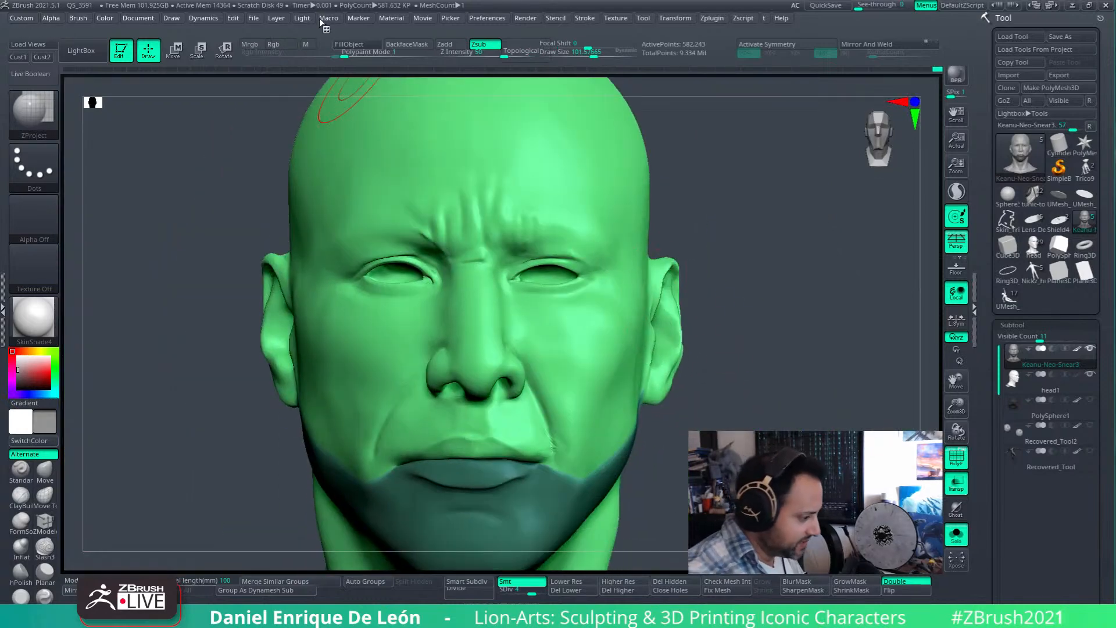
- Switch off the second light, set the main light's intensity to about 0.99, and check the whole head from the front
left_click(302, 18)
left_click(400, 64)
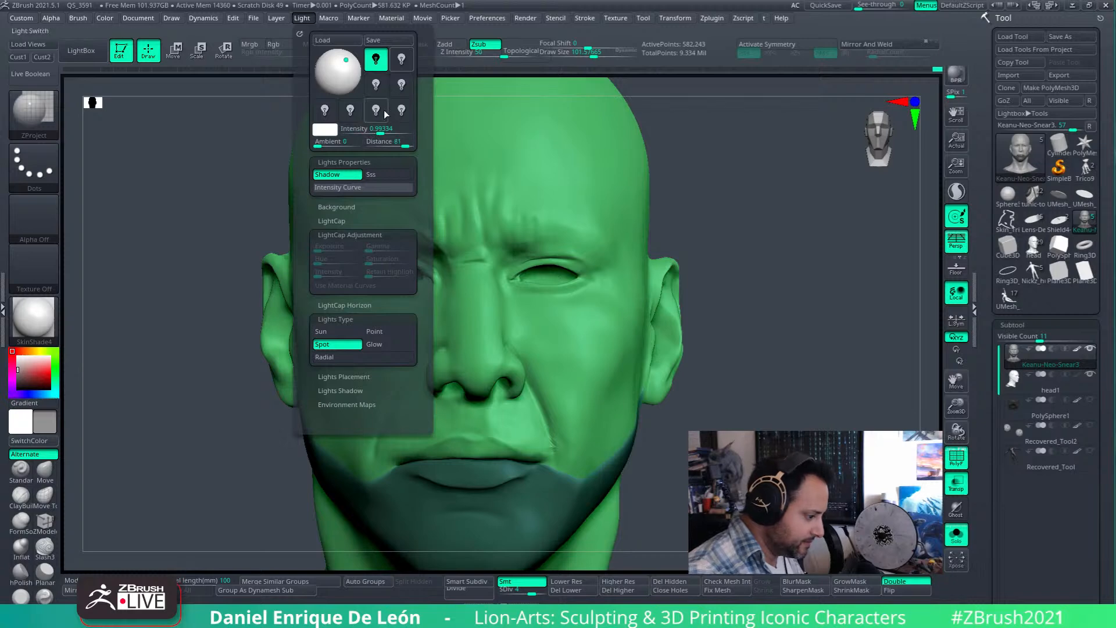
left_click_drag(387, 133, 392, 134)
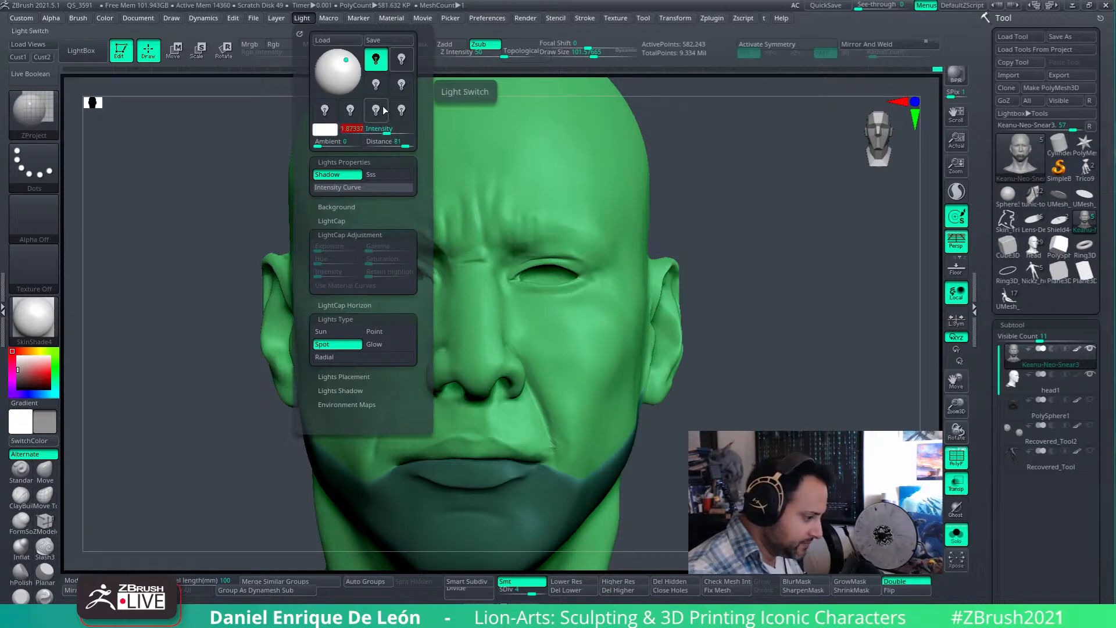
left_click(377, 61)
left_click_drag(379, 131, 375, 130)
left_click_drag(727, 290, 754, 304, "shift")
key("f")
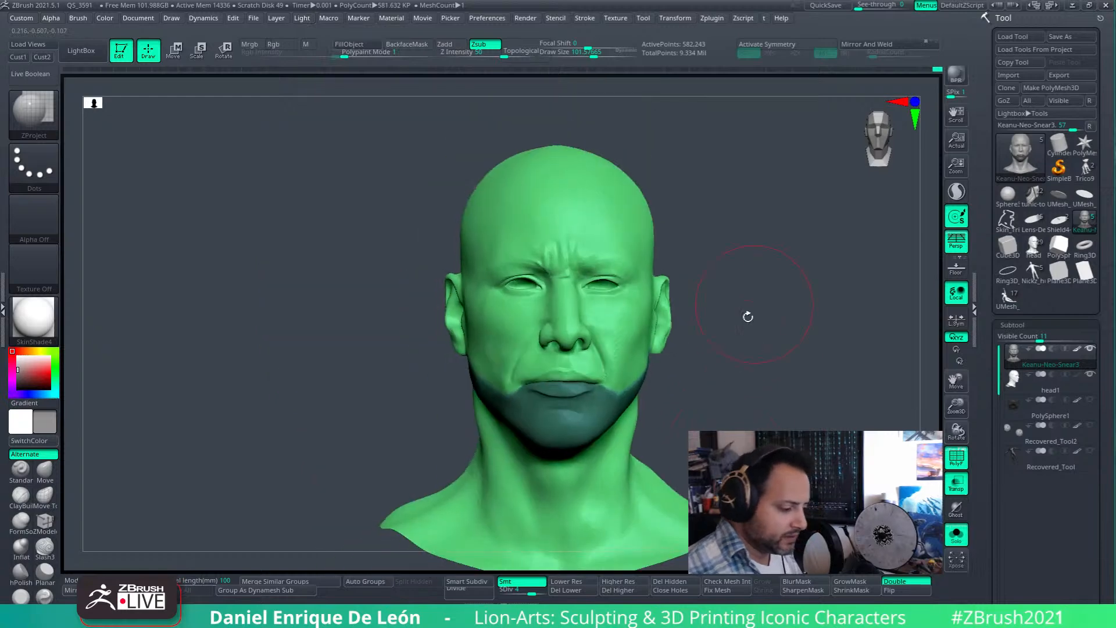
left_click_drag(752, 386, 723, 374)
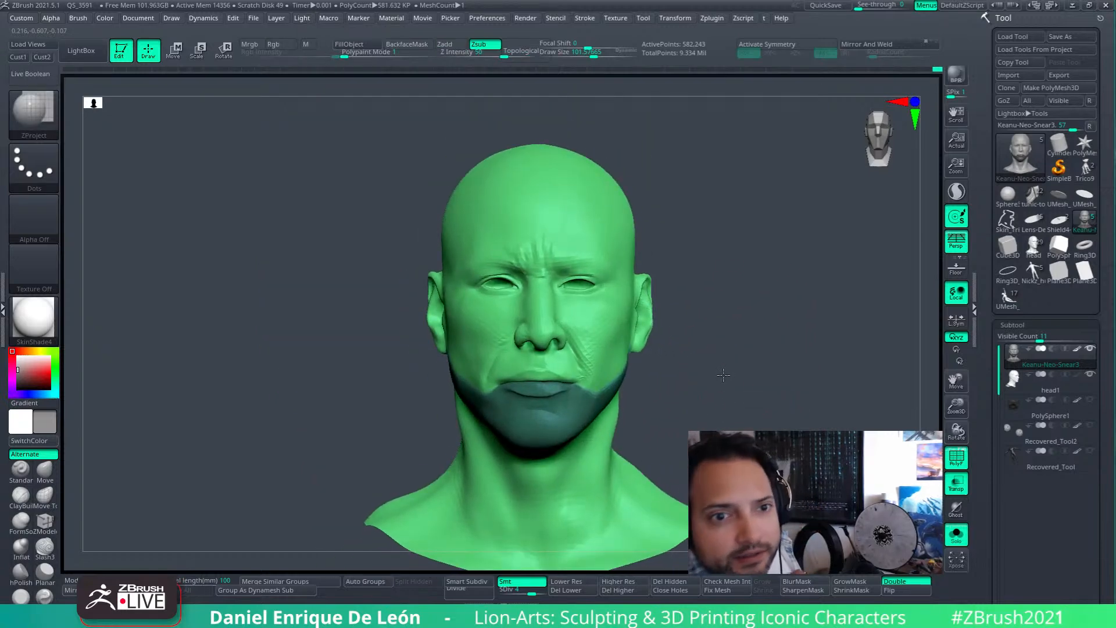
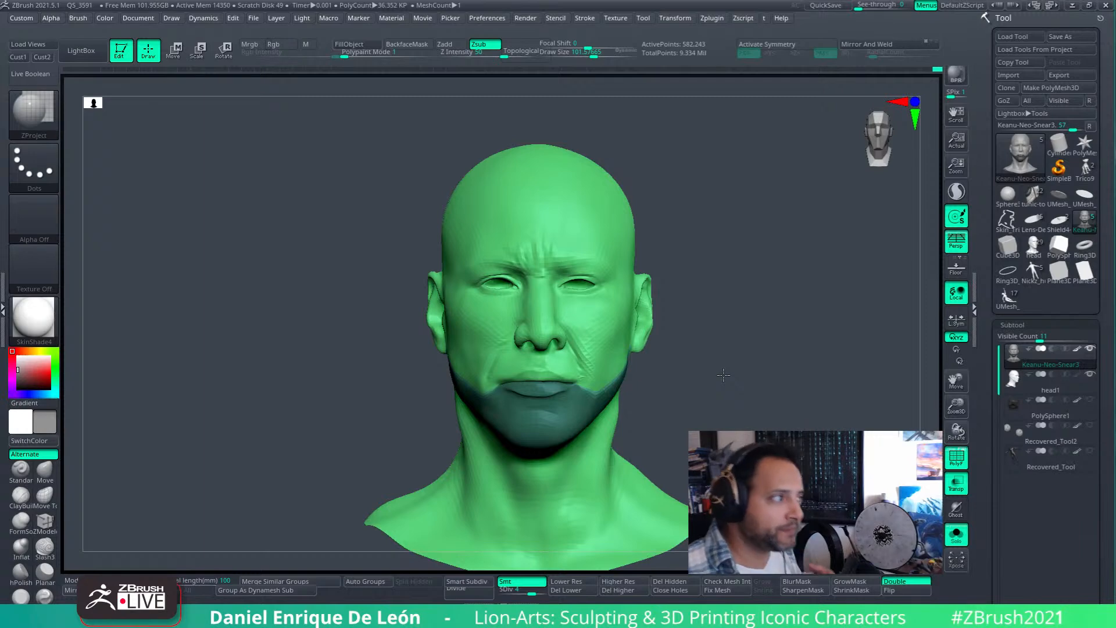
- Examine the head's profile, neck and ear, and the face in three-quarter view under the current lighting
left_click_drag(726, 372, 793, 343)
right_click_drag(793, 343, 790, 374)
right_click_drag(698, 402, 672, 401)
key("ctrl+z")
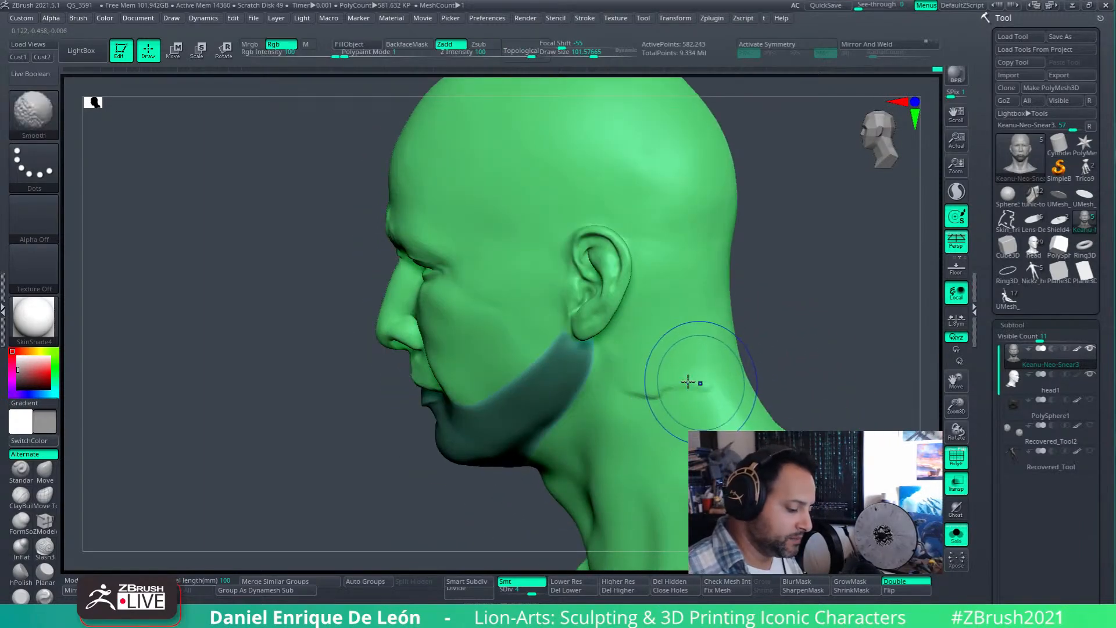
mouse_move(718, 389)
right_mouse_down()
mouse_move(645, 368)
mouse_move(748, 391)
mouse_move(668, 383)
right_mouse_up()
mouse_move(750, 378)
right_mouse_down()
mouse_move(695, 391)
mouse_move(747, 359)
right_mouse_up()
right_click_drag(586, 282, 654, 337, "ctrl")
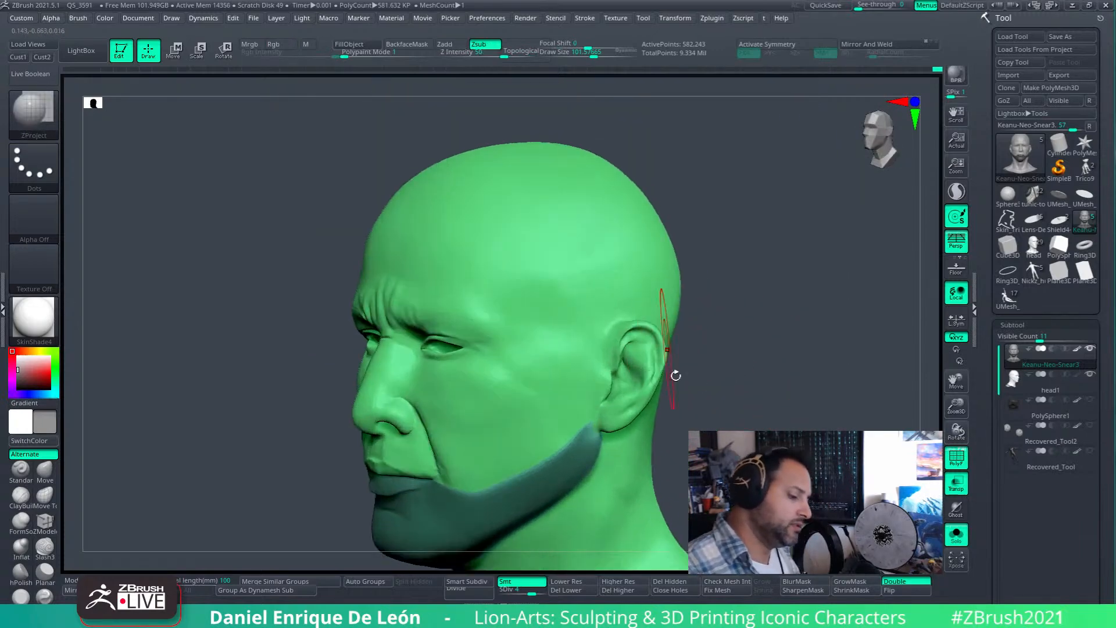
right_click_drag(580, 317, 615, 287, "alt")
mouse_move(562, 350)
right_mouse_down()
mouse_move(600, 351)
mouse_move(628, 391)
right_mouse_up()
- Choose the ZProject brush and examine the frown creases between the brows and the inner eye corner up close
key("b")
key("z")
key("p")
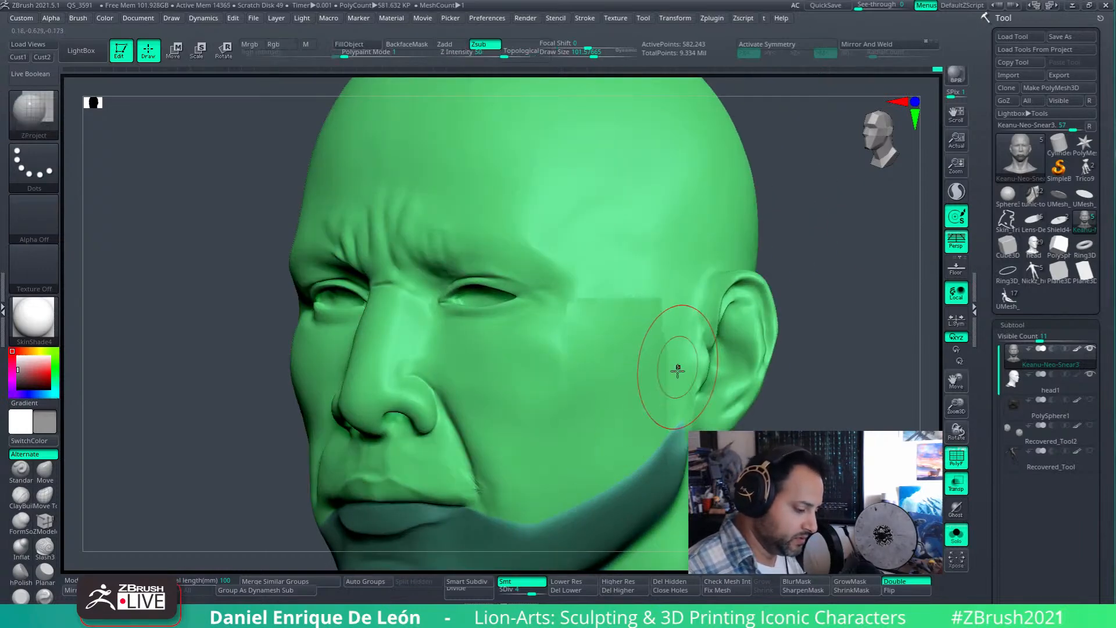
right_click_drag(566, 314, 652, 358)
mouse_move(511, 332)
right_mouse_down()
mouse_move(553, 362)
mouse_move(562, 284)
mouse_move(516, 300)
right_mouse_up()
left_click_drag(516, 300, 533, 347, "shift")
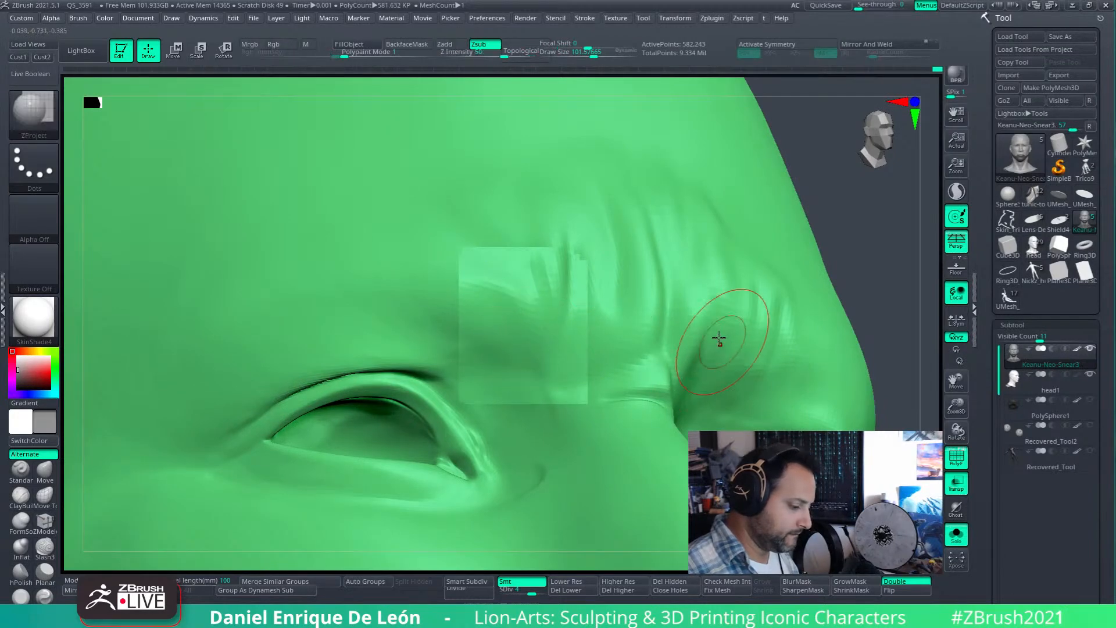
right_click_drag(722, 350, 710, 341)
- Collapse the Lights Type and LightCap Adjustment settings of the light
left_click(302, 18)
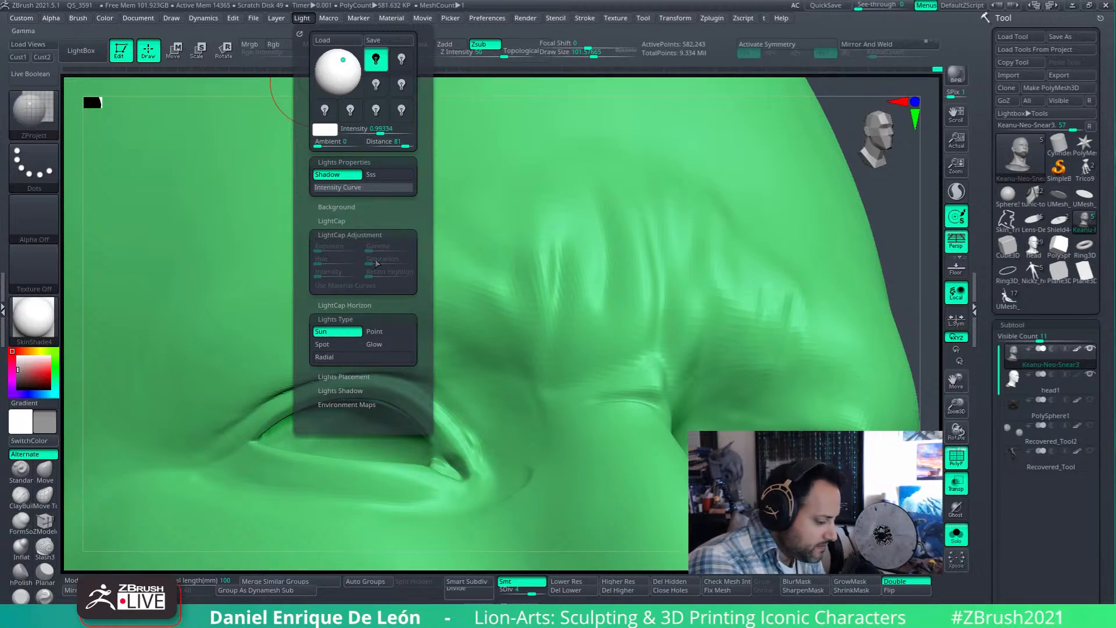
left_click(367, 319)
left_click(370, 232)
- Check the face from the front, restore the Cust2 view, and centre the bust on the canvas
mouse_move(731, 312)
right_mouse_down()
mouse_move(698, 343)
mouse_move(721, 351)
mouse_move(642, 491)
mouse_move(570, 386)
mouse_move(468, 416)
right_mouse_up()
left_click_drag(471, 404, 482, 411, "shift")
right_click_drag(518, 431, 604, 343)
mouse_move(643, 451)
right_mouse_down("alt")
mouse_move(622, 435)
mouse_move(617, 359)
mouse_move(523, 378)
mouse_move(638, 403)
mouse_move(650, 373)
right_mouse_up("alt")
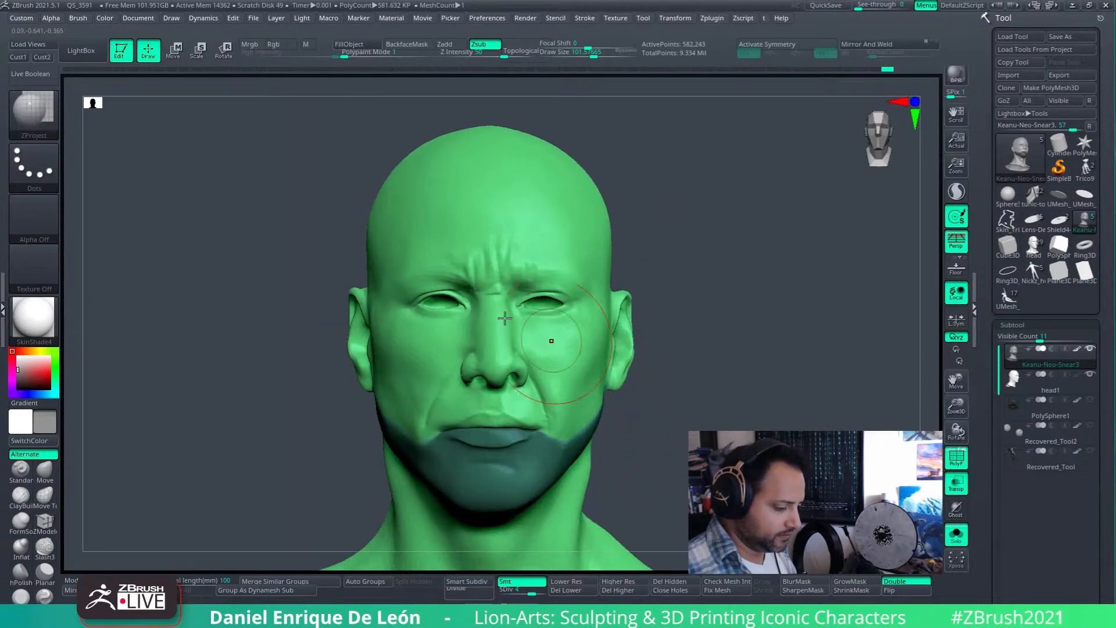
left_click(50, 54)
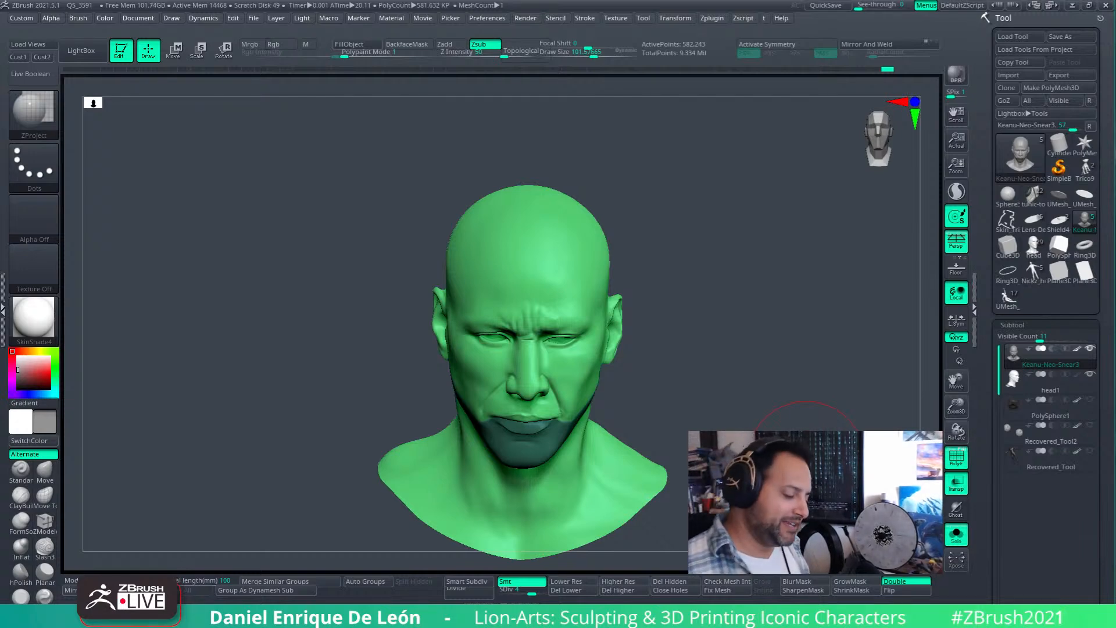
mouse_move(807, 456)
left_mouse_down()
mouse_move(780, 396)
mouse_move(760, 383)
mouse_move(766, 371)
left_mouse_up()
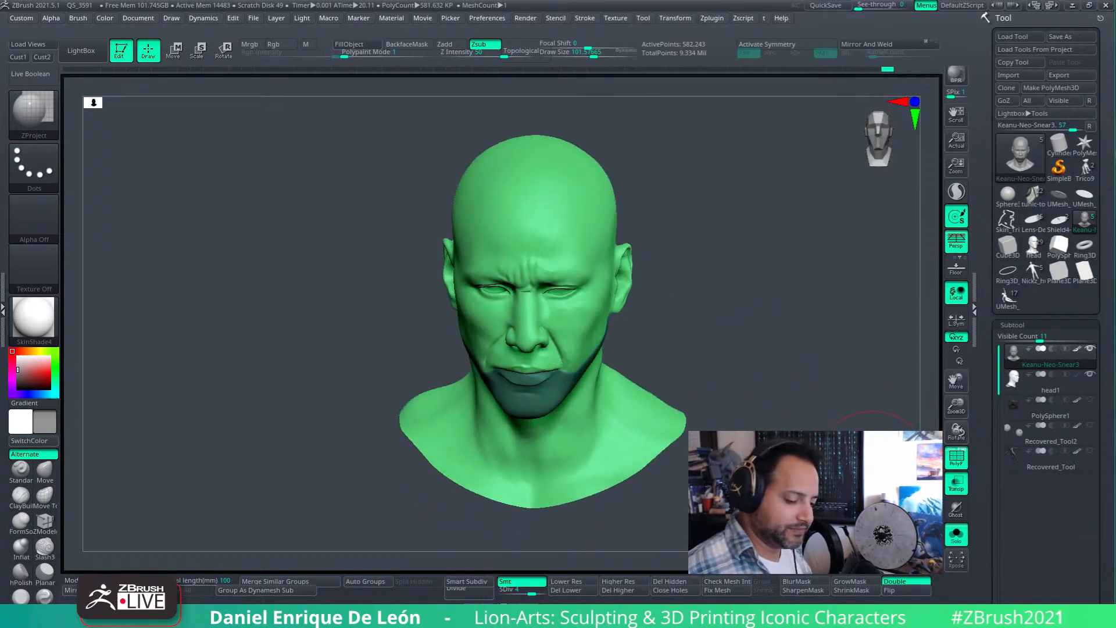
- Save the tool in The Matrix folder as Keanu-Neo-Snear4
left_click(1066, 36)
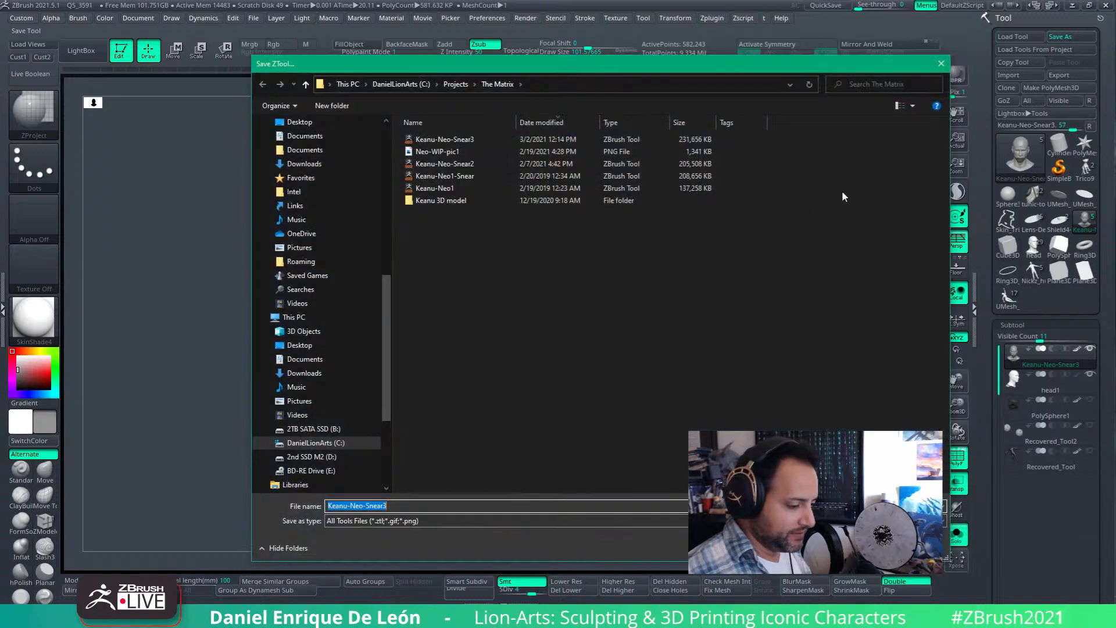
left_click(425, 508)
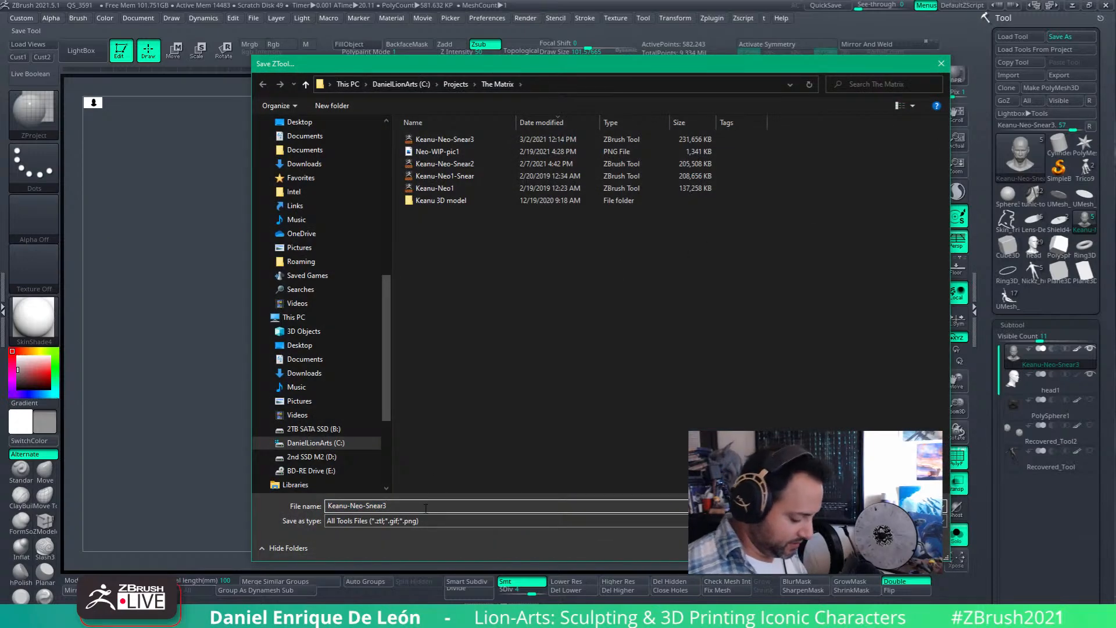
key("BackSpace")
type("4")
key("Return")
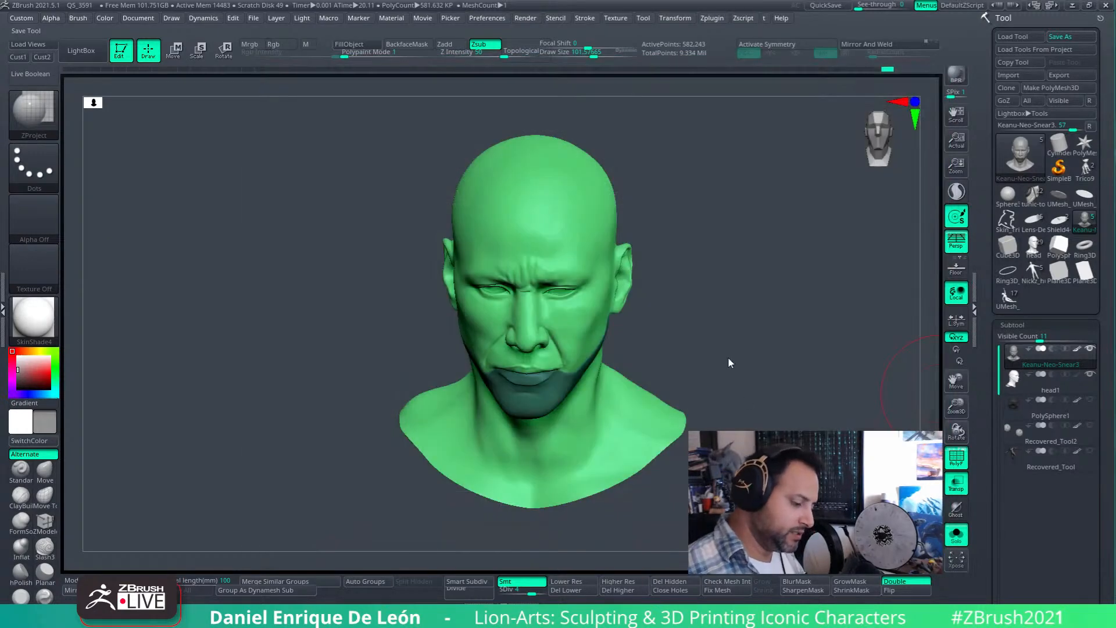
- Restart the program, and close the Home Page and the upgrade notice in the fresh session
left_click(1106, 6)
left_click(583, 352)
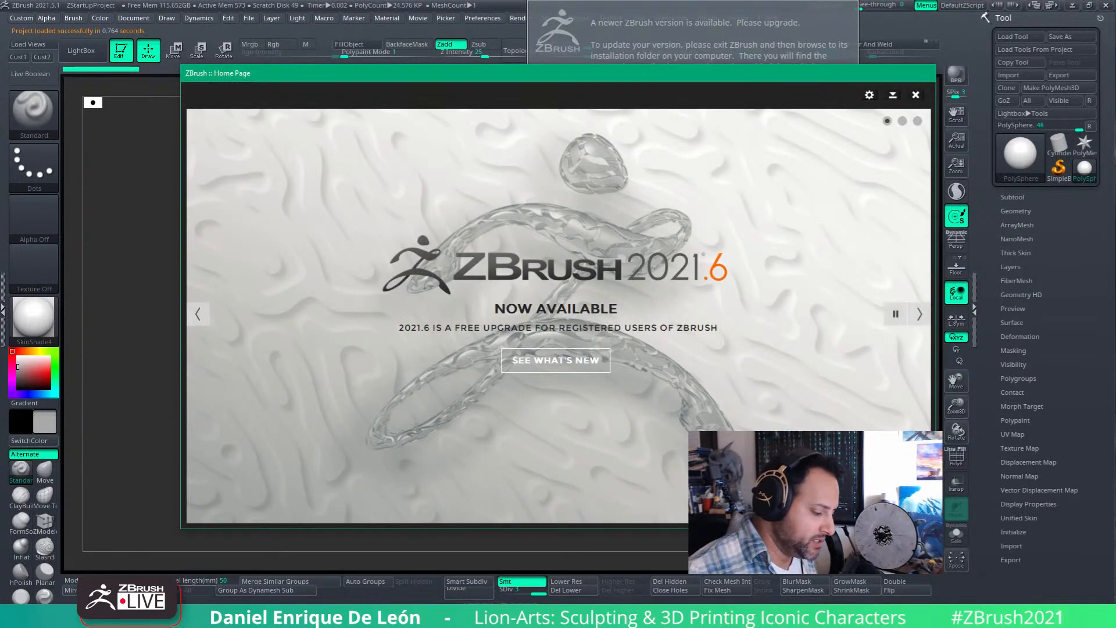
left_click(915, 95)
left_click(679, 126)
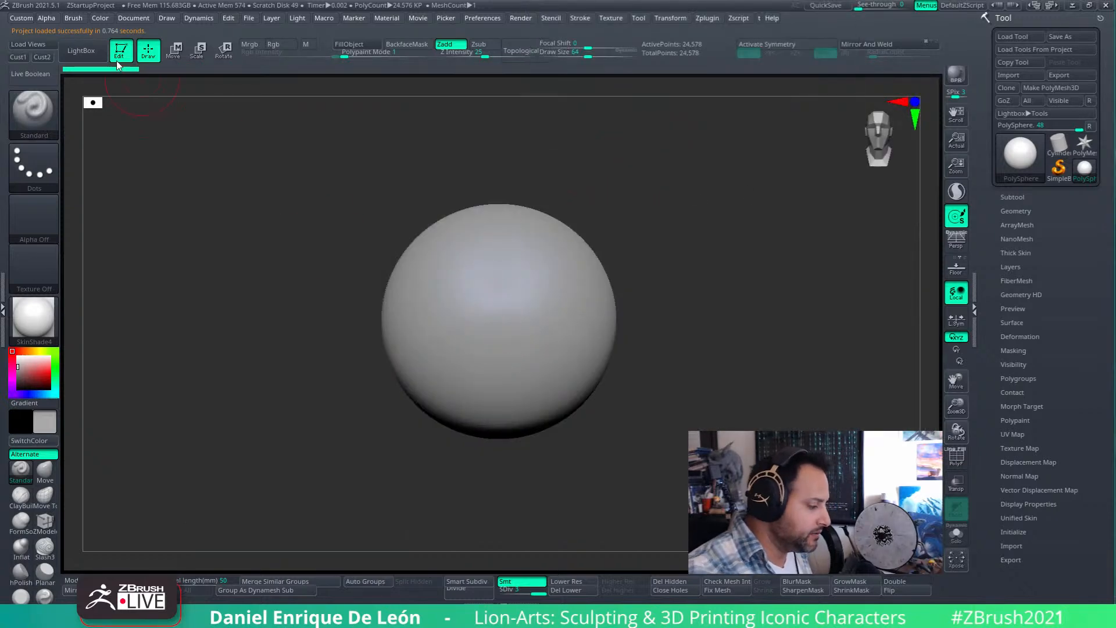
- Restore the QS_3592 project from the QuickSave files in LightBox
left_click(80, 51)
left_click(516, 85)
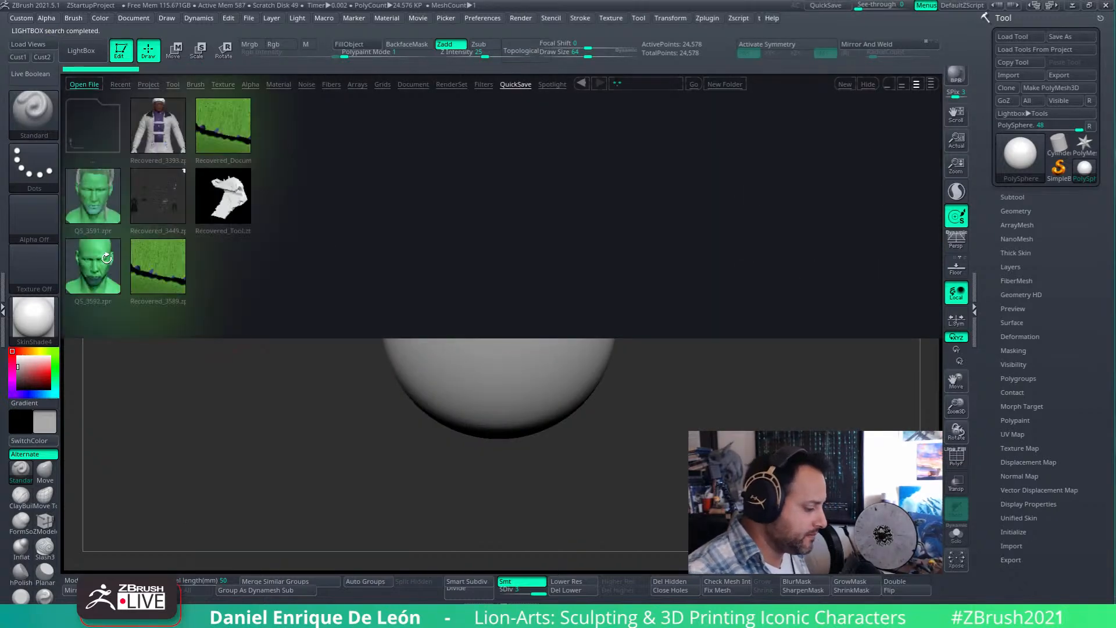
double_click(111, 268)
left_click(619, 349)
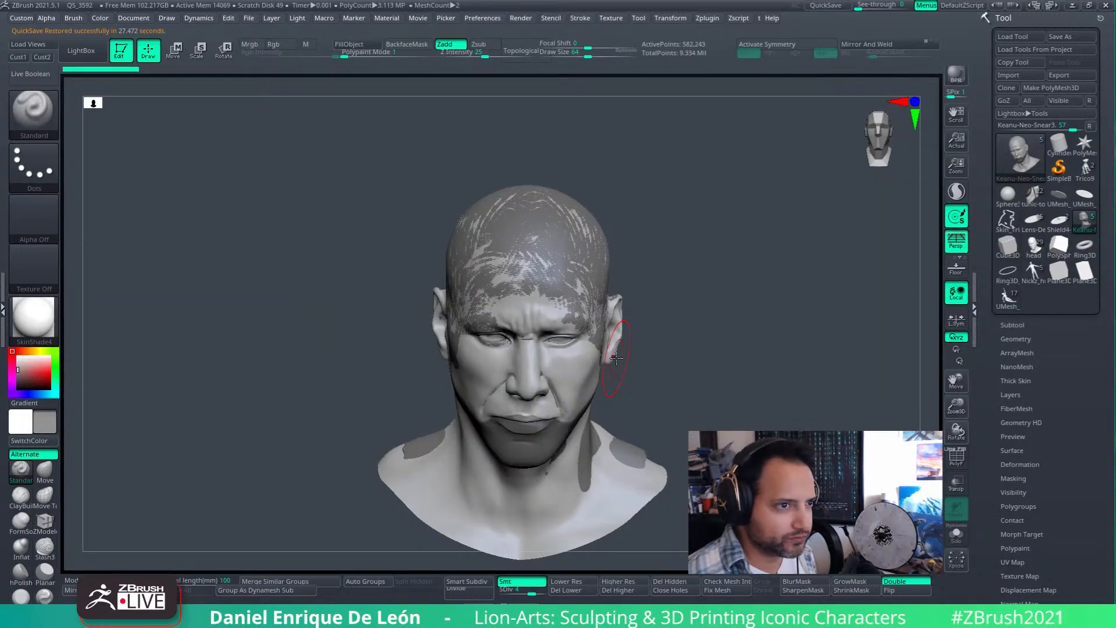
- Inspect the restored bust's forehead, brow and eyes up close from front and three-quarter angles
left_click_drag(737, 331, 590, 438)
right_click_drag(590, 439, 594, 397)
right_click_drag(581, 307, 632, 347)
left_click_drag(530, 351, 489, 338, "ctrl")
mouse_move(551, 341)
right_mouse_down()
mouse_move(620, 340)
mouse_move(604, 343)
right_mouse_up()
right_click_drag(610, 386, 633, 230)
right_click_drag(649, 394, 622, 306, "alt")
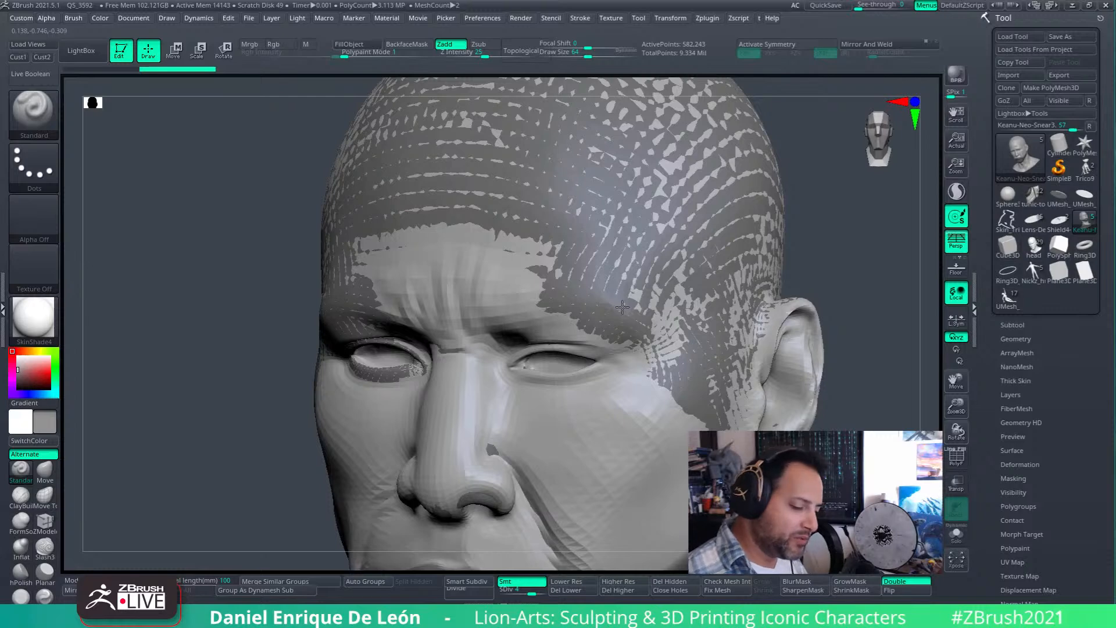
- Expand the subtool list, toggle Solo on and off for the head, and turn on PolyFrame to show its polygroups
left_click(1012, 325)
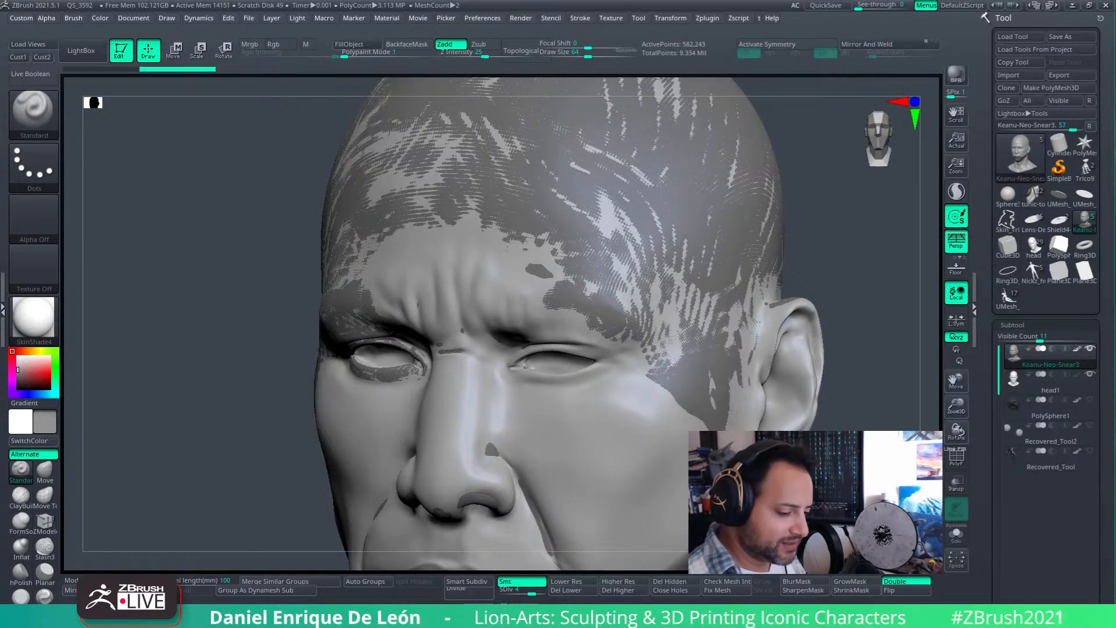
mouse_move(624, 320)
right_mouse_down()
mouse_move(660, 323)
mouse_move(637, 327)
right_mouse_up()
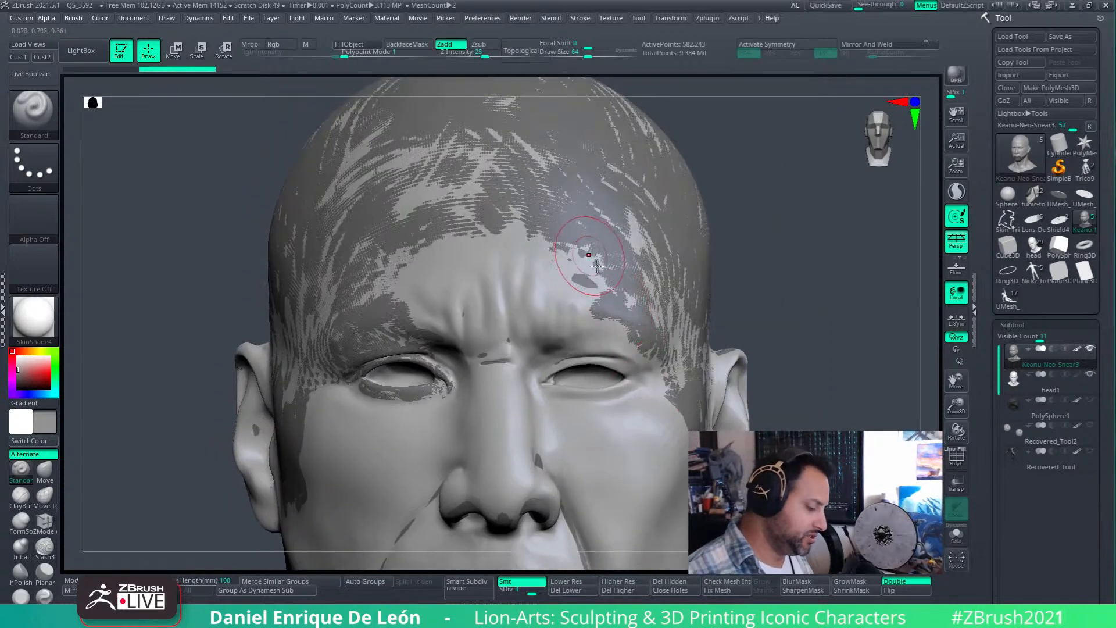
right_click_drag(587, 254, 626, 257)
left_click(958, 537)
left_click(958, 537)
left_click(958, 463)
right_click_drag(504, 272, 620, 279, "alt")
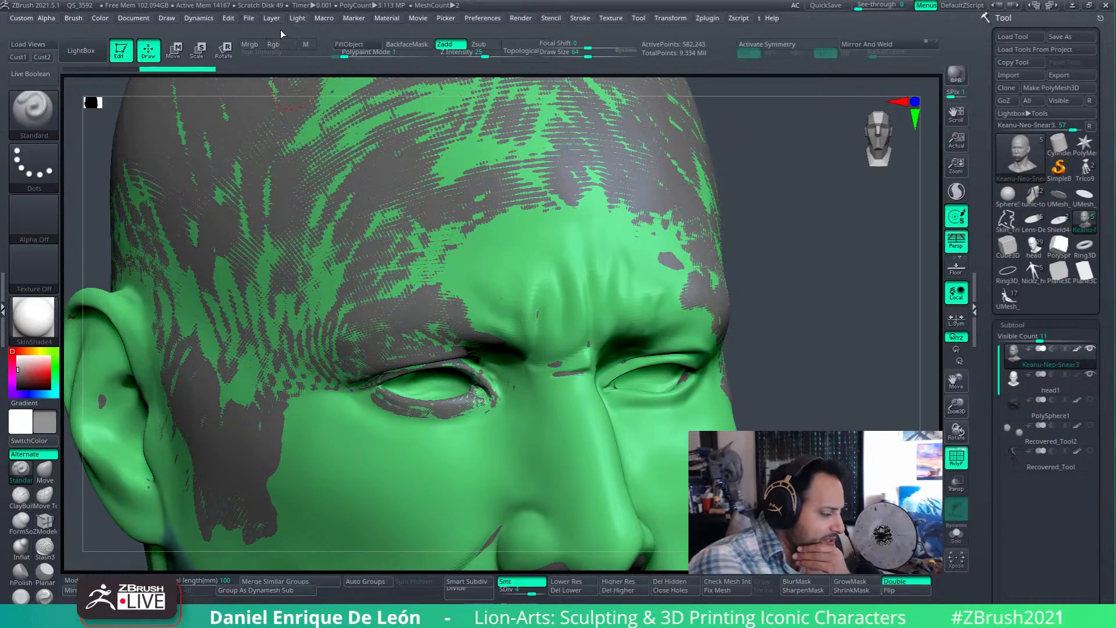
- Check the Intensity setting of the first light
left_click(298, 22)
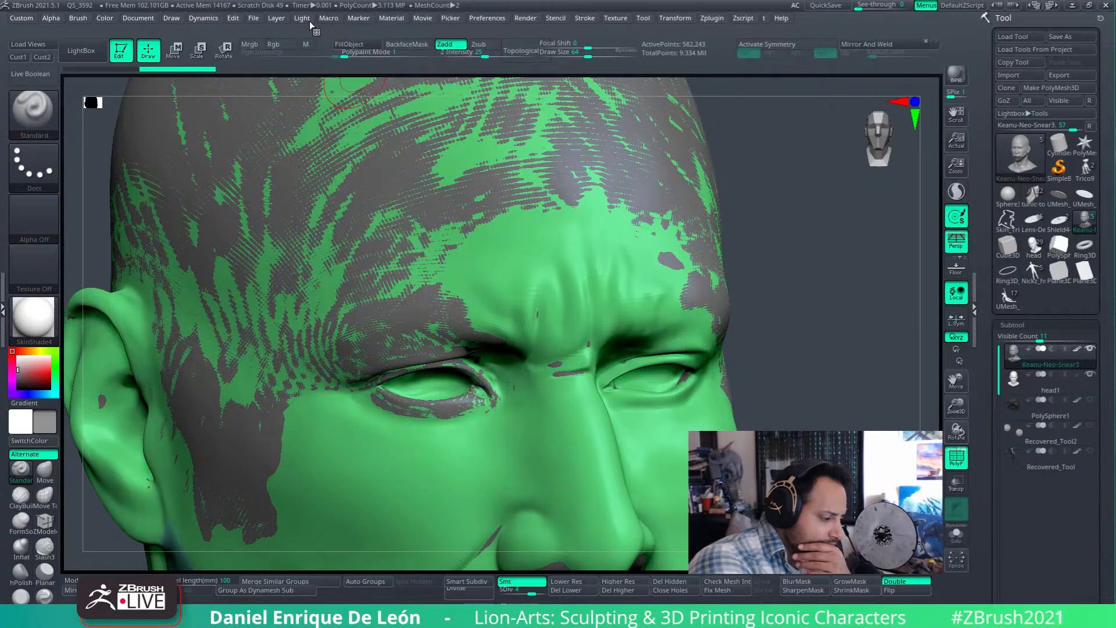
mouse_move(308, 20)
left_click_drag(381, 131, 381, 131)
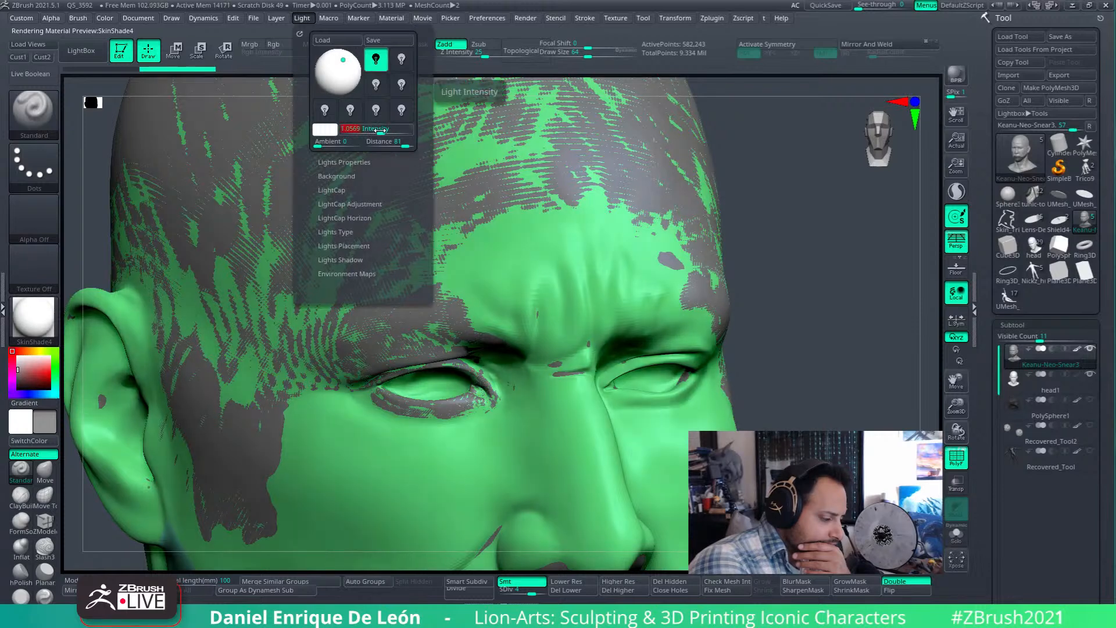
- Try masking and smoothing strokes on the forehead above the brow, and undo them
key("ctrl")
left_click_drag(497, 238, 511, 230, "ctrl")
key("ctrl+z")
right_click_drag(487, 237, 506, 236)
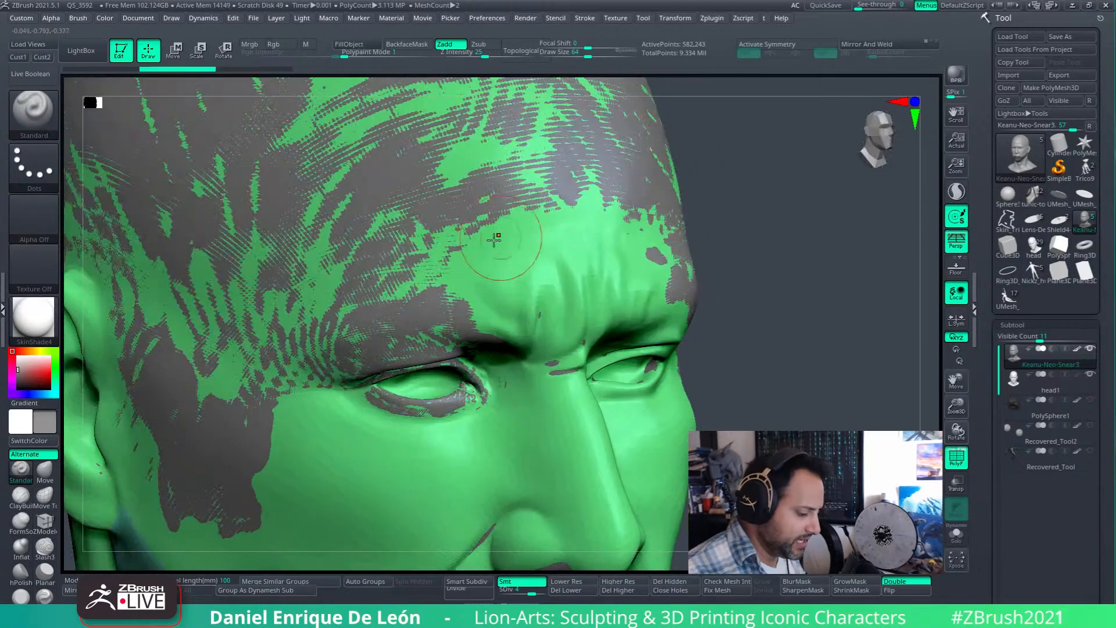
mouse_move(505, 239)
left_mouse_down("shift")
mouse_move(489, 248)
mouse_move(502, 251)
left_mouse_up("shift")
key("ctrl+z")
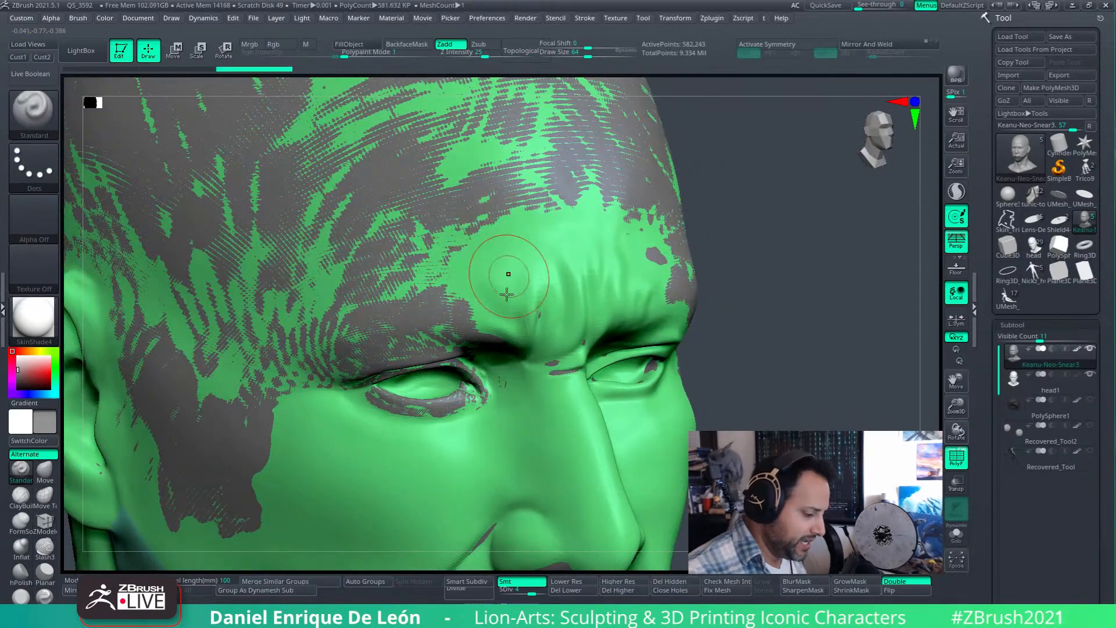
key("ctrl+z")
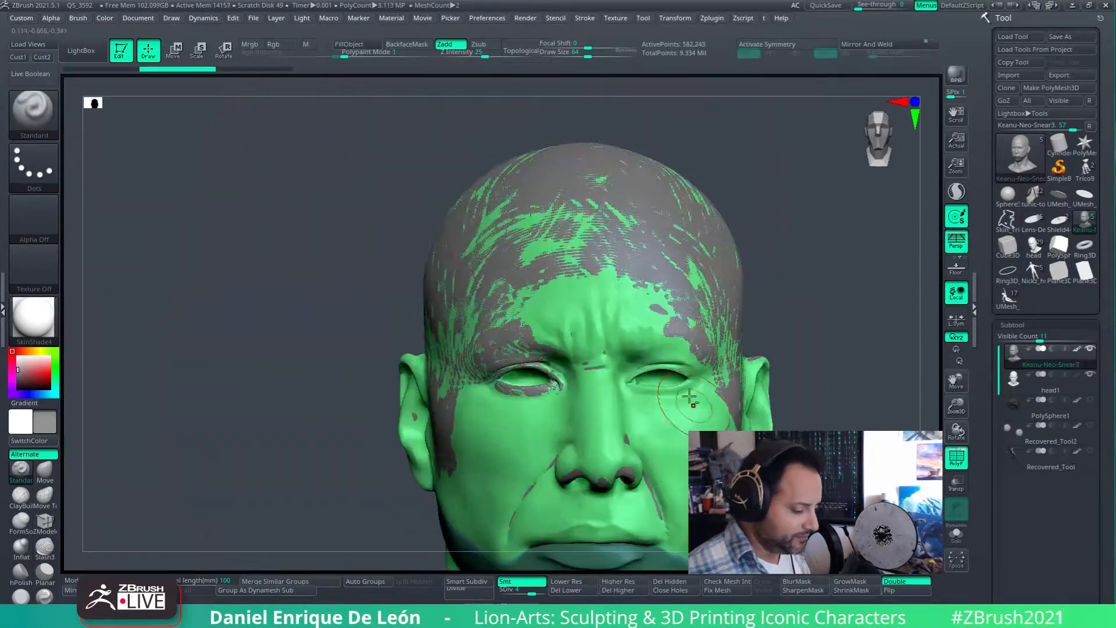
- Restart the program without saving the restored project, and close the Home Page and the upgrade notice
right_click_drag(694, 405, 666, 374, "alt")
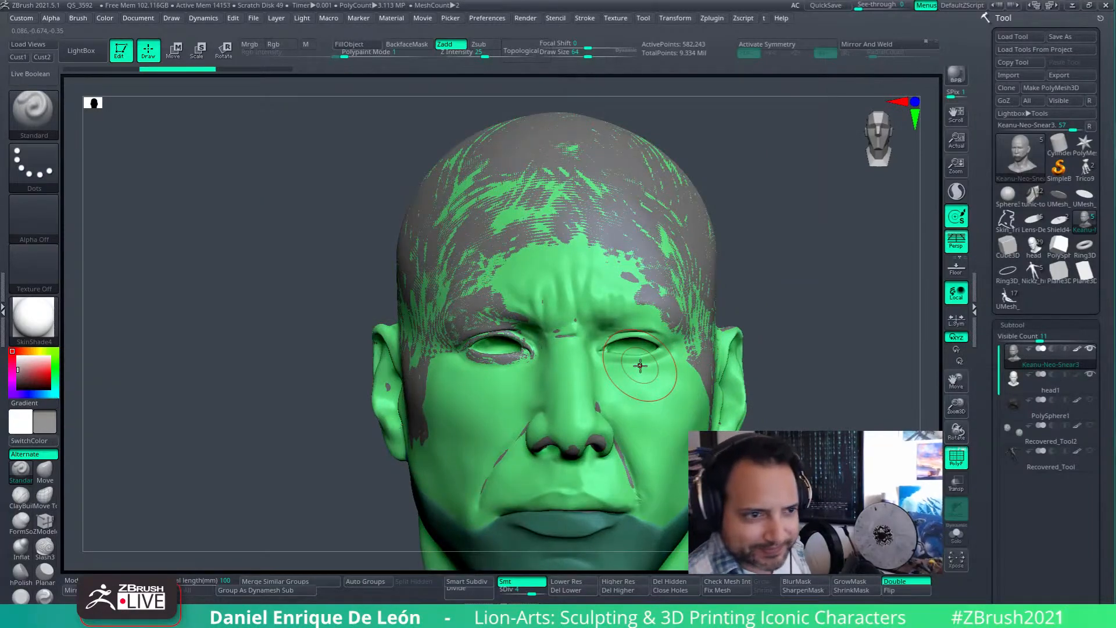
mouse_move(639, 365)
right_mouse_down()
mouse_move(521, 307)
mouse_move(779, 374)
right_mouse_up()
right_click_drag(796, 313, 830, 291)
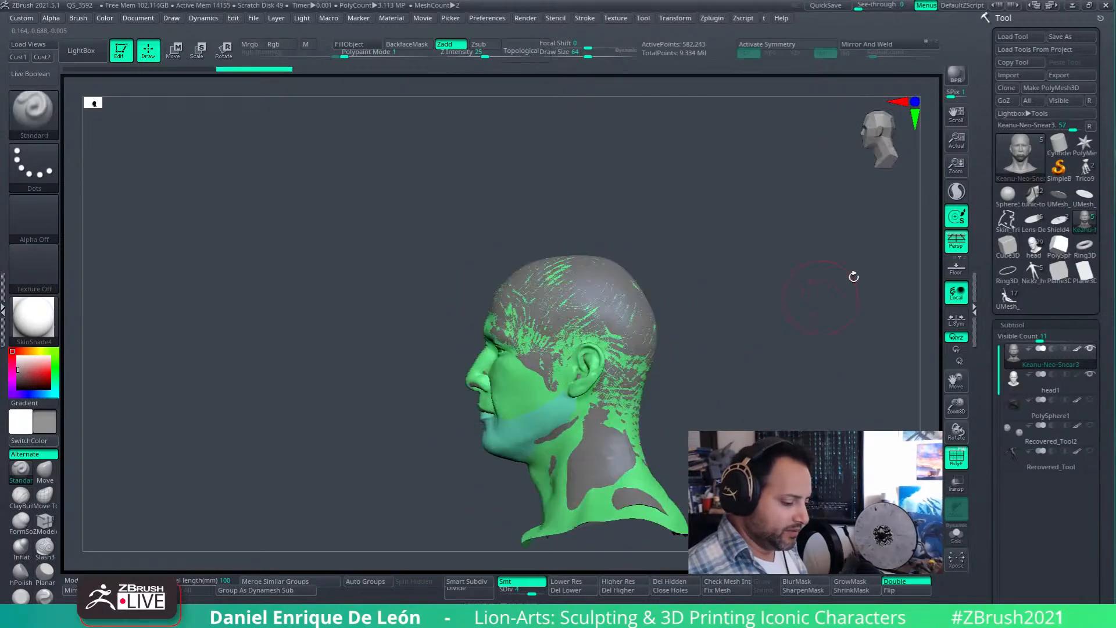
left_click(1101, 5)
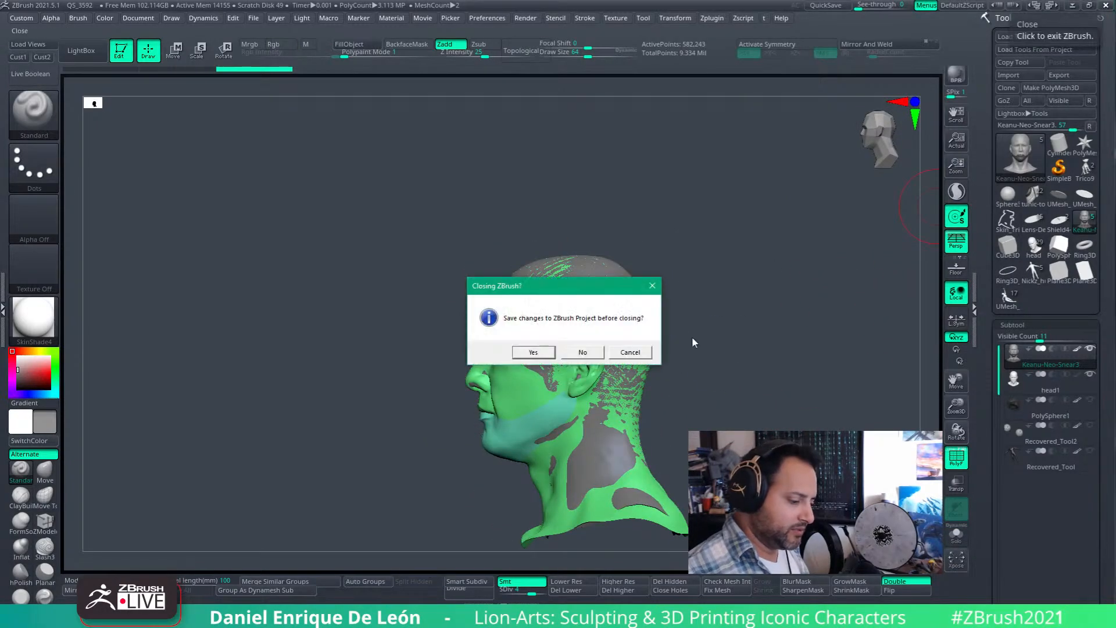
left_click(583, 352)
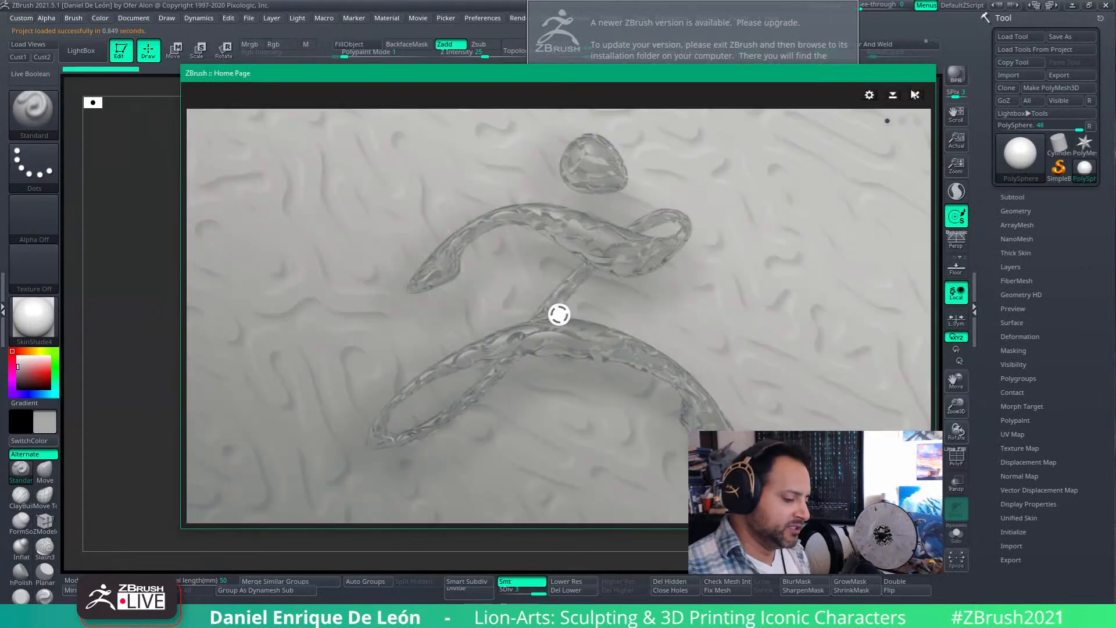
left_click(914, 96)
left_click(675, 125)
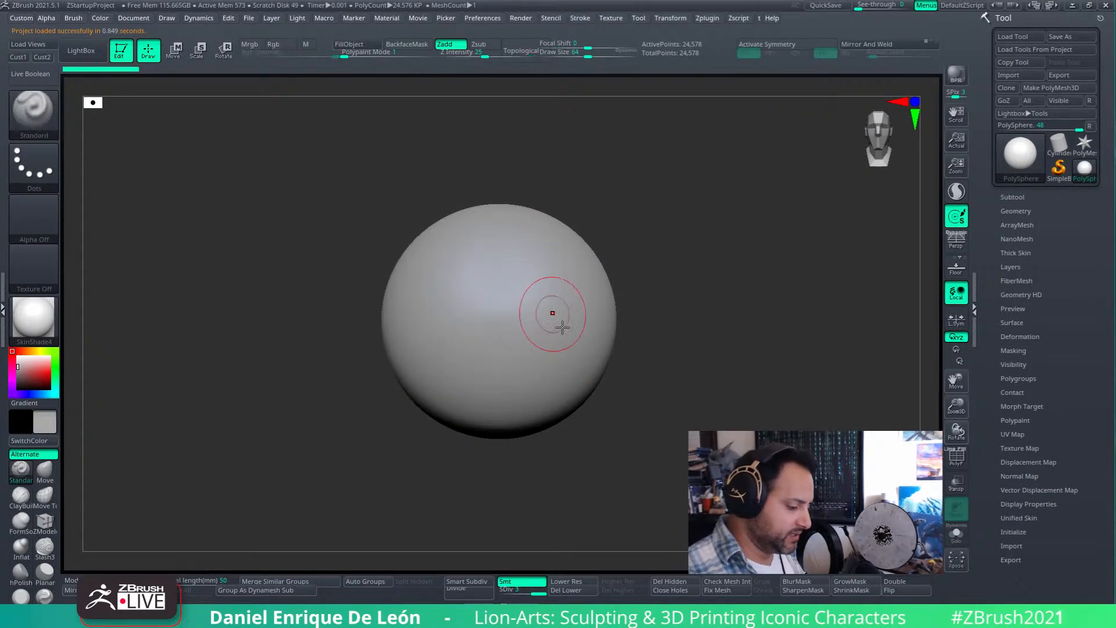
- Expand the subtool list and load the Keanu-Neo-Snear4 tool from The Matrix project folder
left_click(1014, 197)
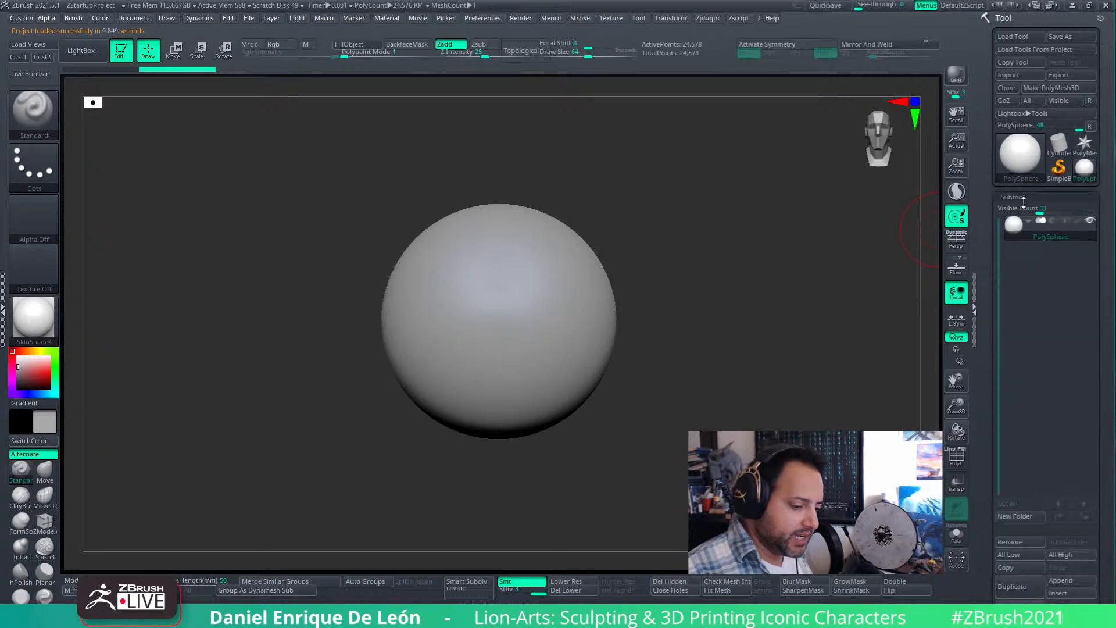
left_click(1011, 36)
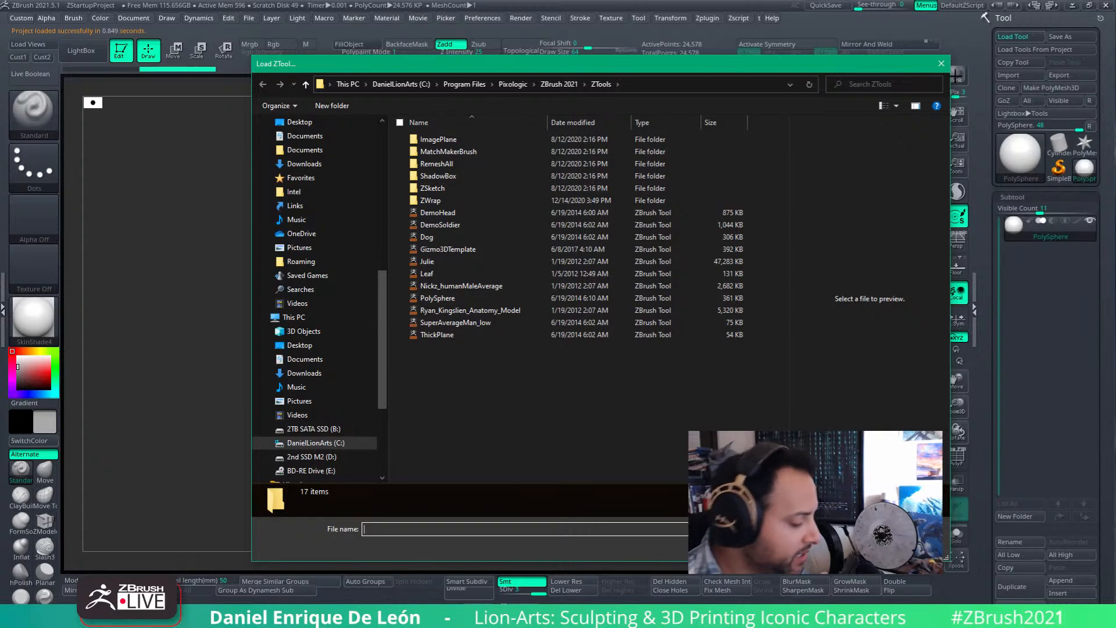
left_click_drag(384, 290, 385, 108)
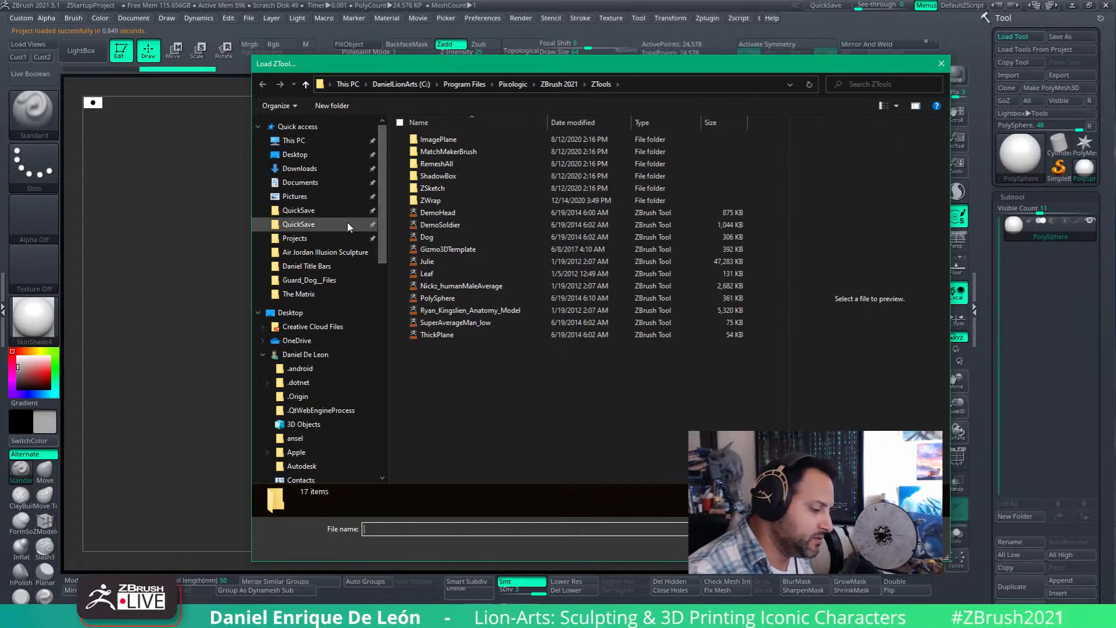
left_click(347, 254)
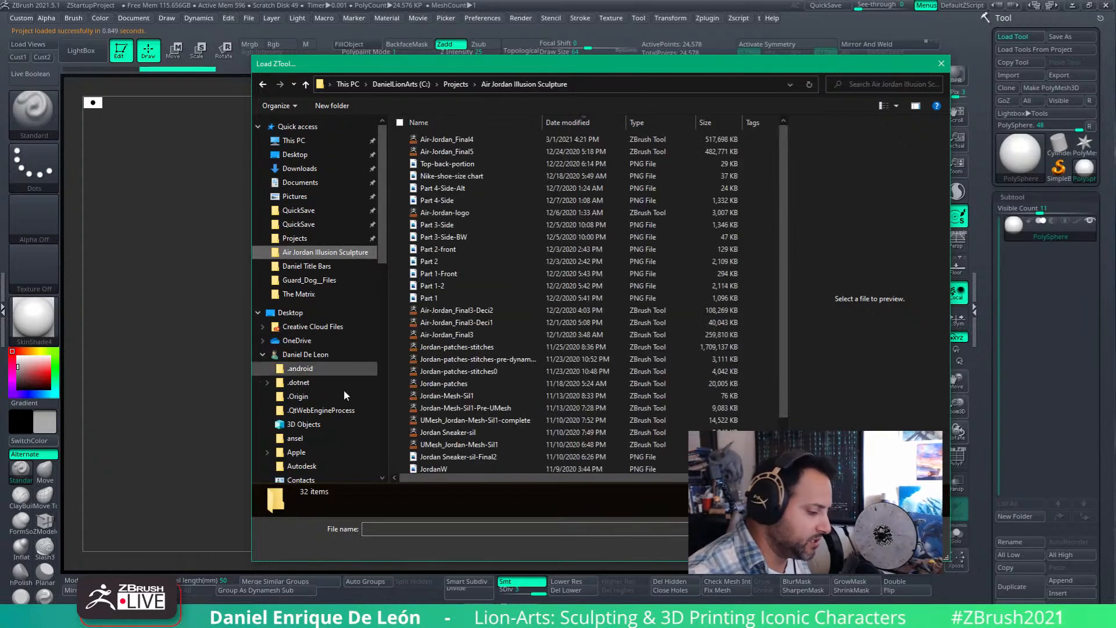
left_click(334, 268)
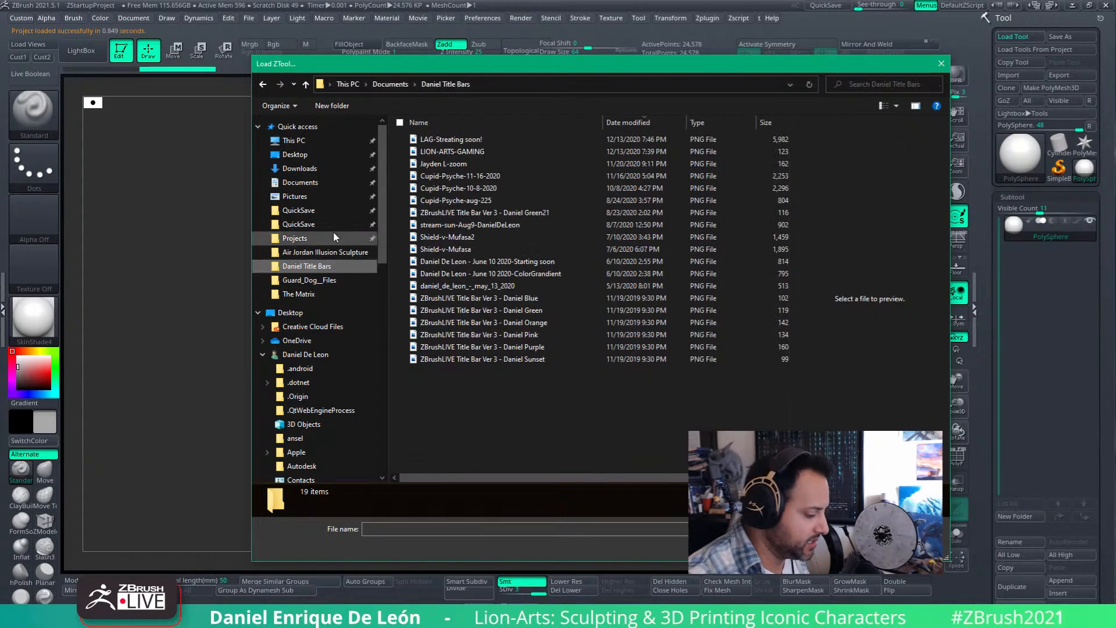
left_click(329, 292)
left_click(514, 139)
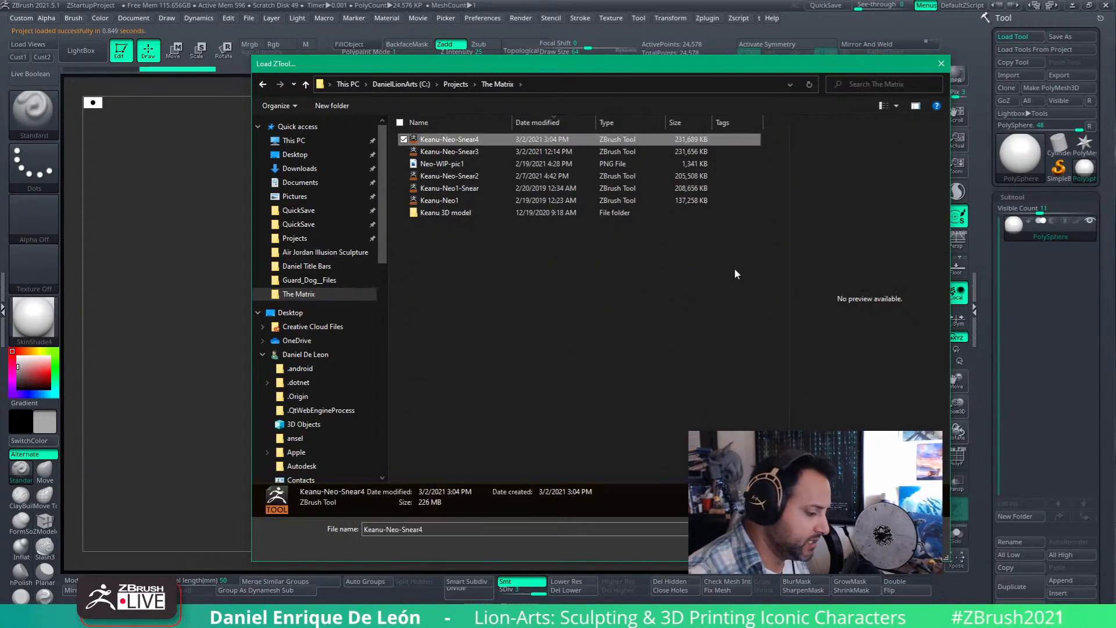
left_click(857, 547)
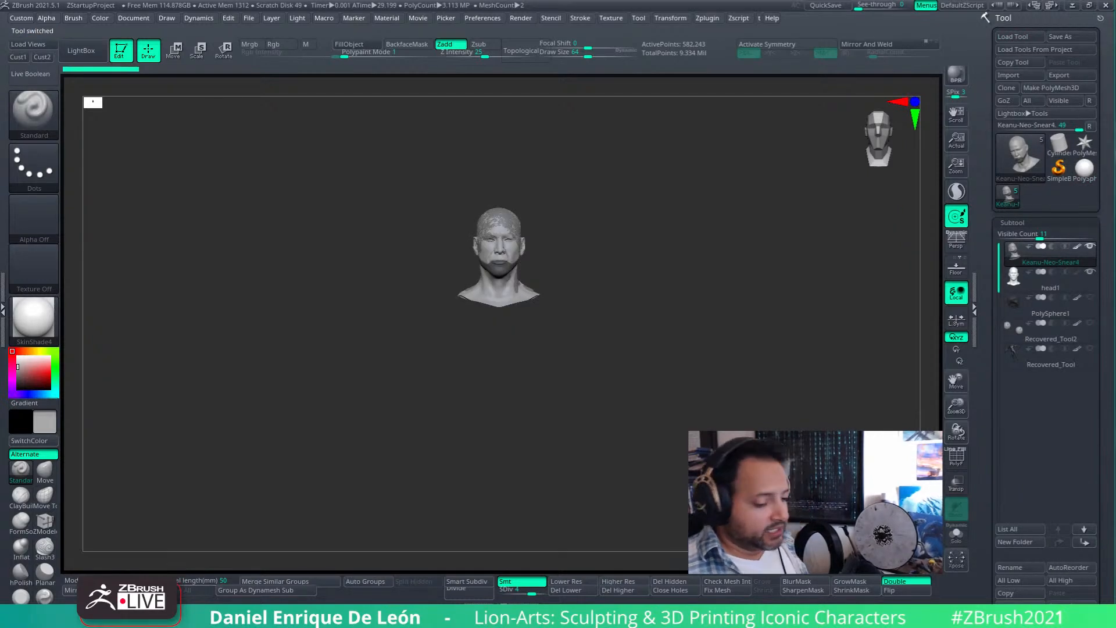
- Frame the loaded bust on the canvas and load the saved view set in the ZAppLink properties
right_click_drag(497, 237, 514, 284, "alt")
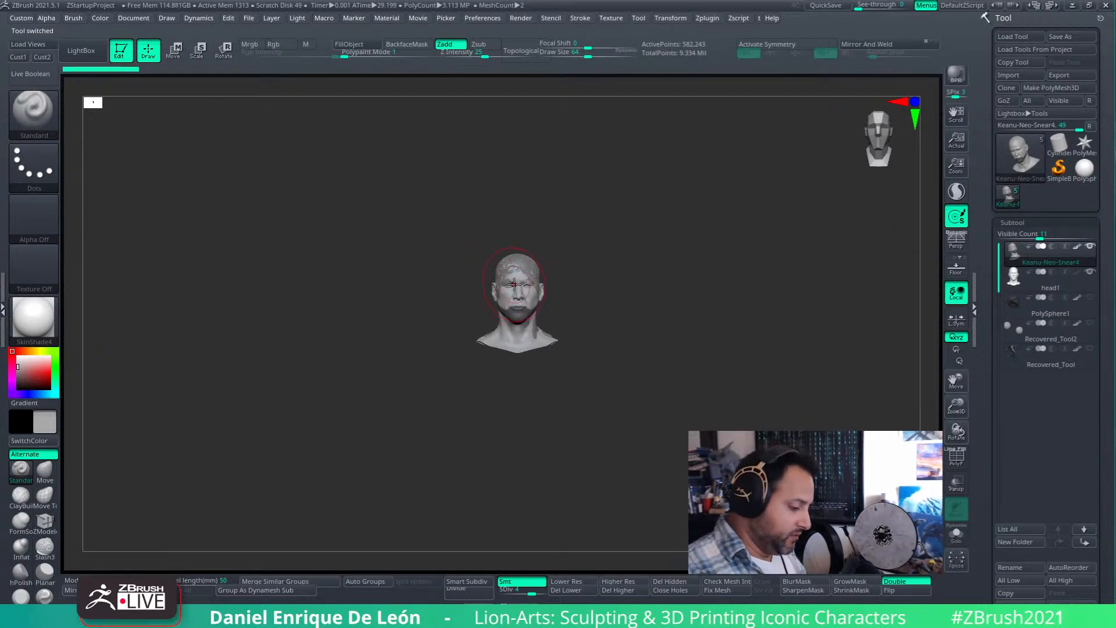
key("f")
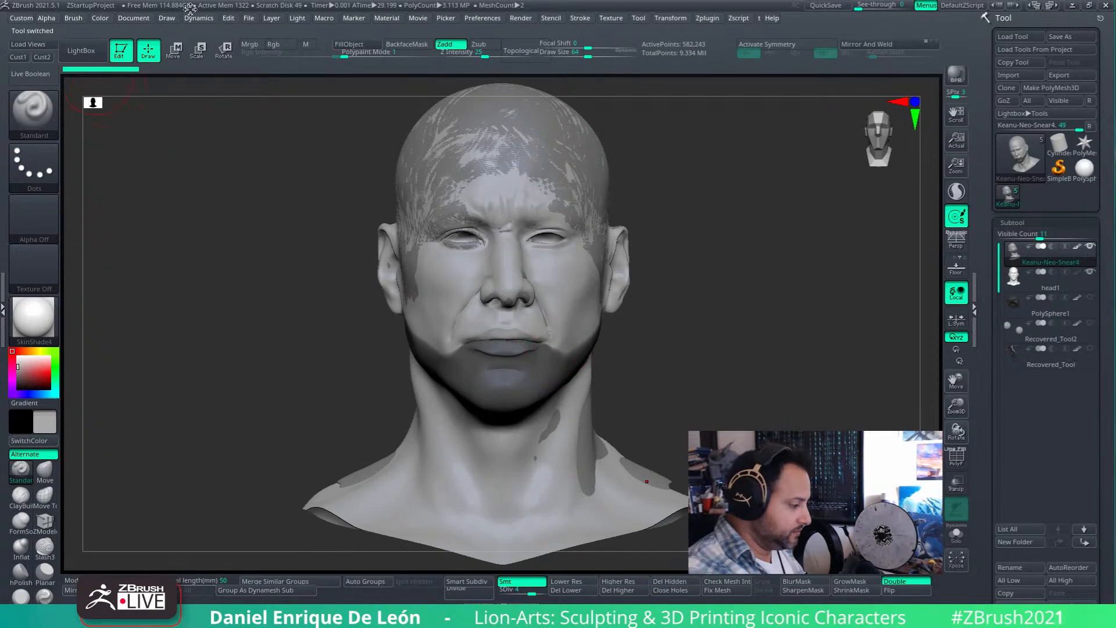
left_click(135, 18)
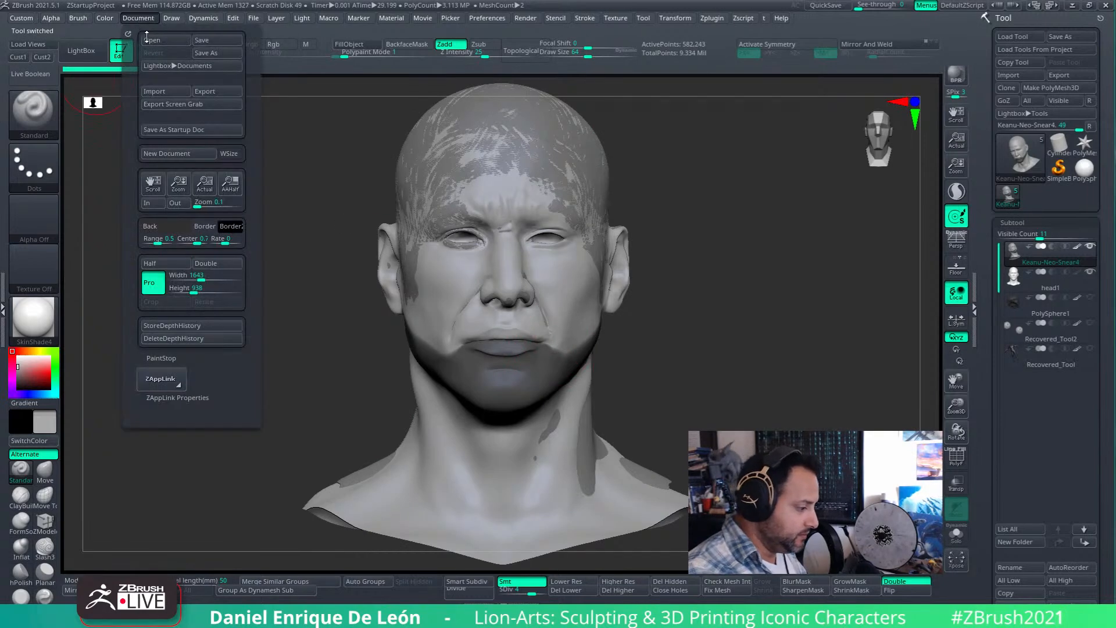
left_click(205, 398)
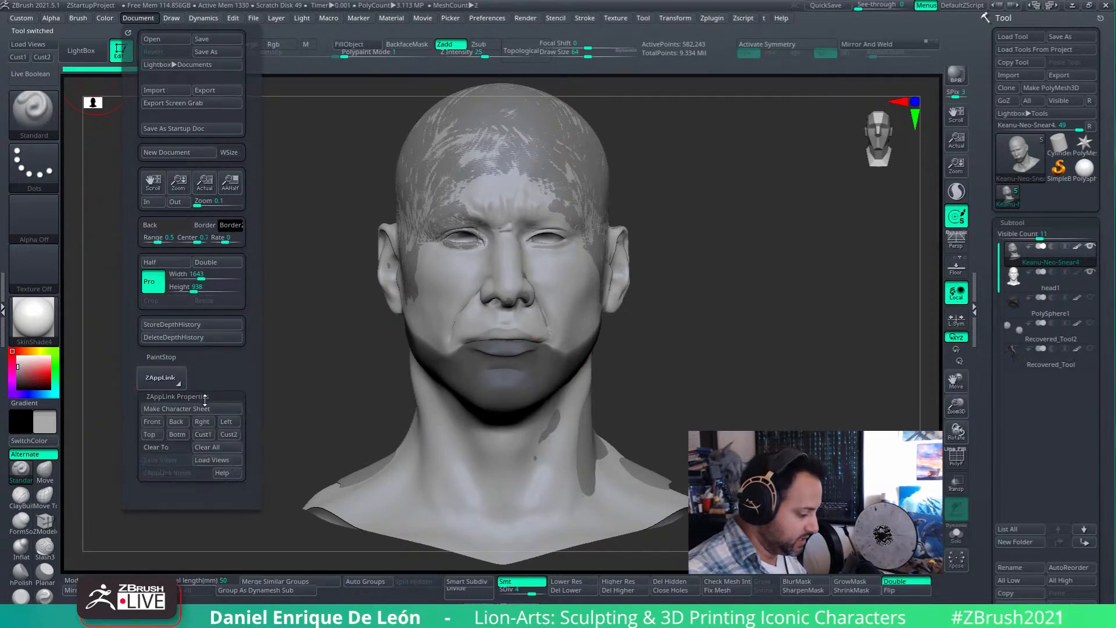
left_click(219, 460)
double_click(485, 144)
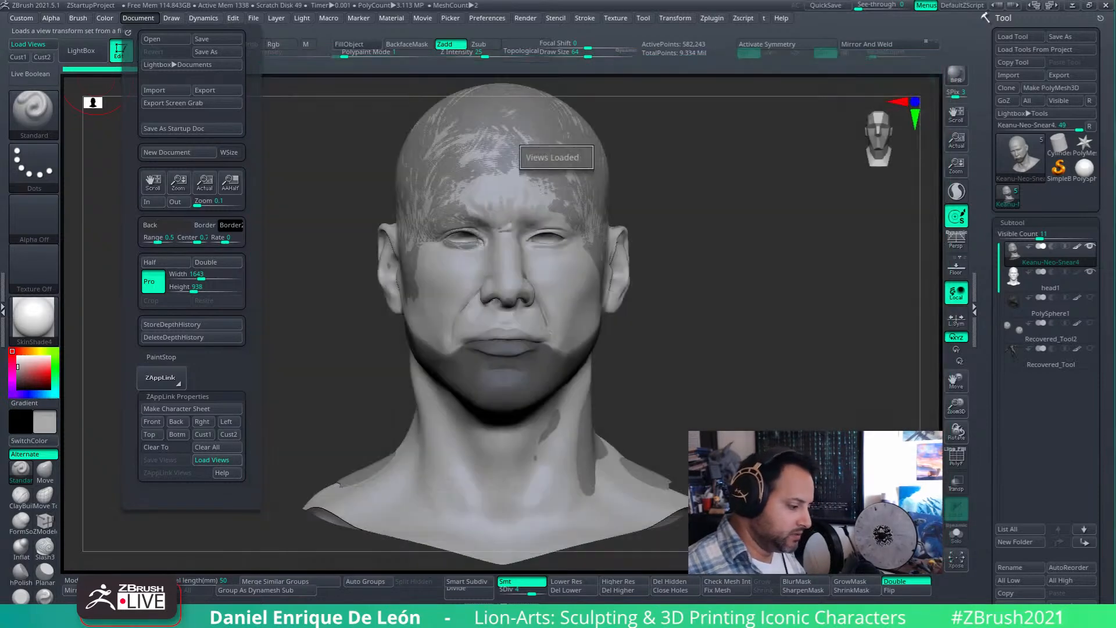
- Turn on perspective distortion and snap the bust to a straight front view
left_click_drag(283, 157, 276, 153)
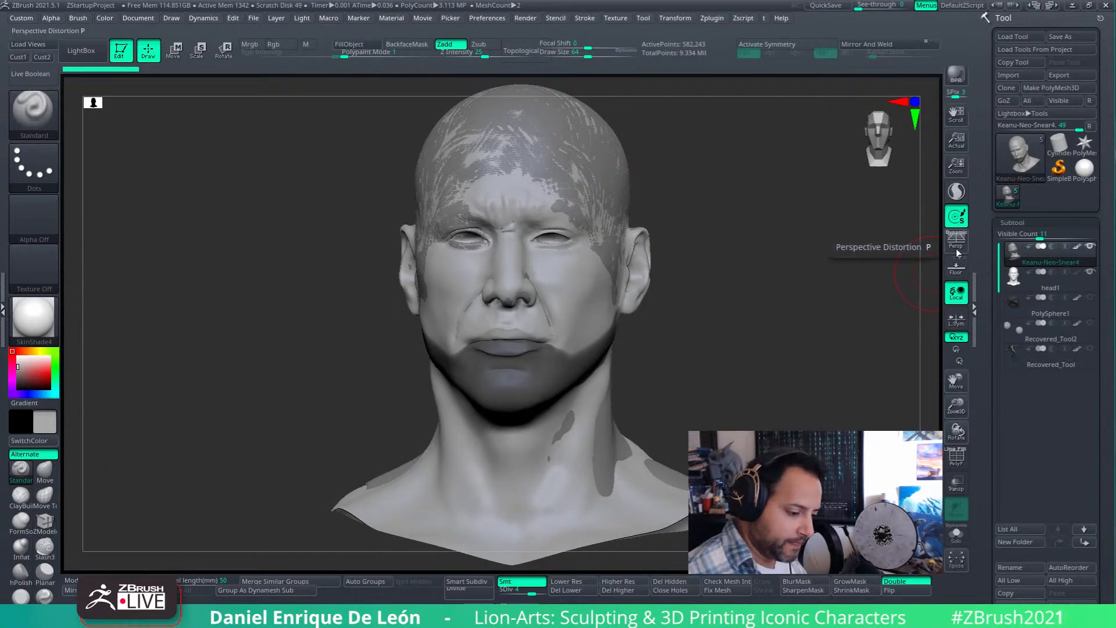
left_click(953, 246)
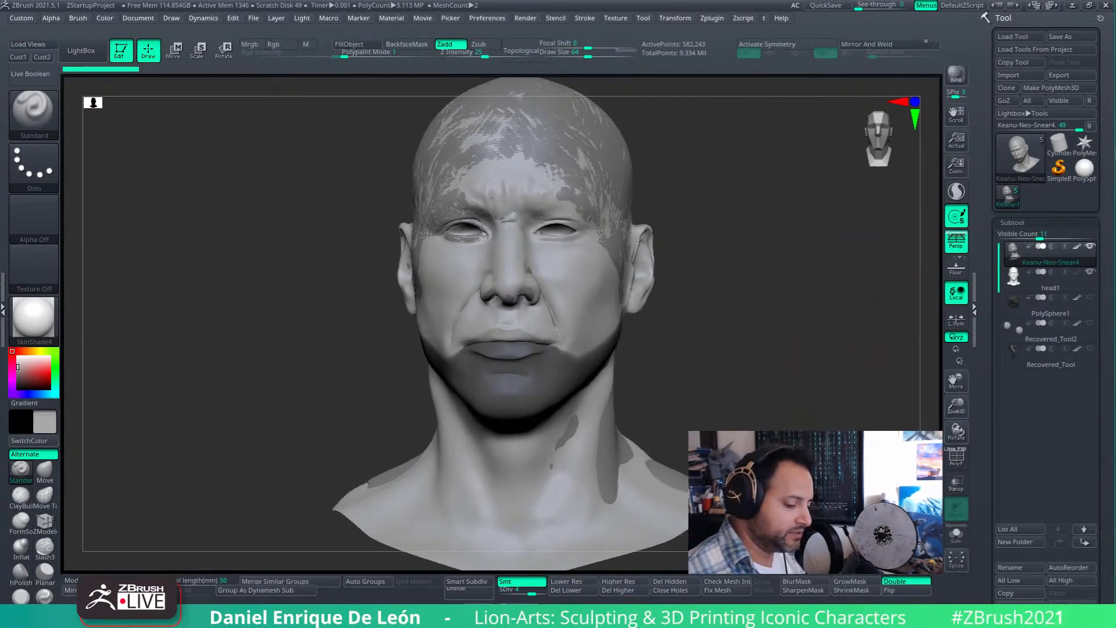
left_click_drag(802, 338, 819, 331, "shift")
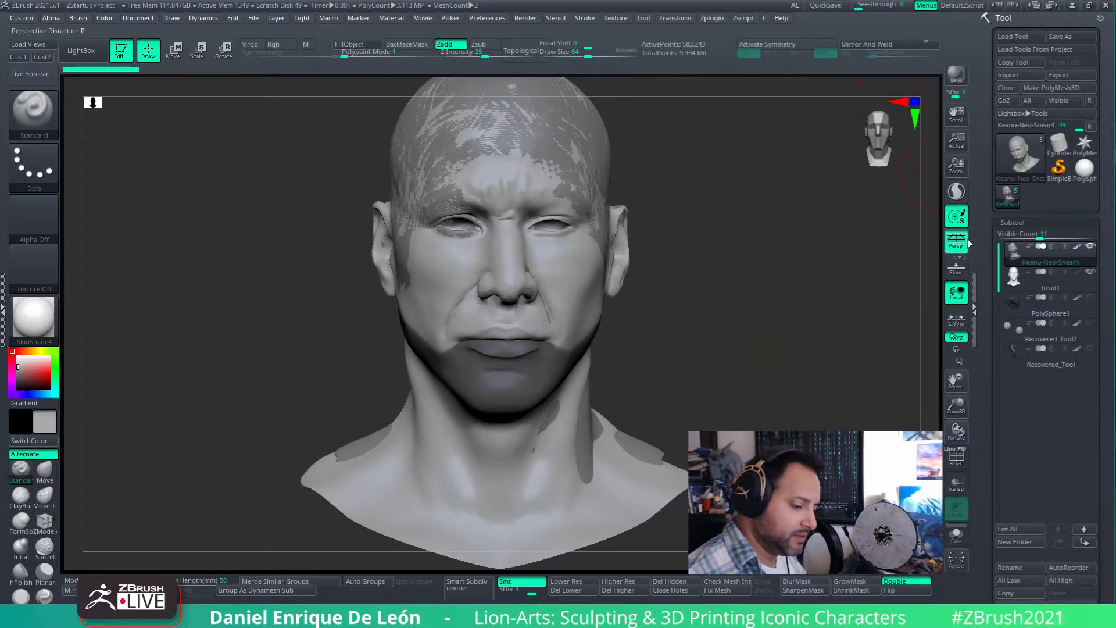
- Overlay the bust on the Neo reference photo with See-through and a saved custom view, and increase the see-through amount
left_click(878, 8)
left_click_drag(784, 247, 798, 301, "alt")
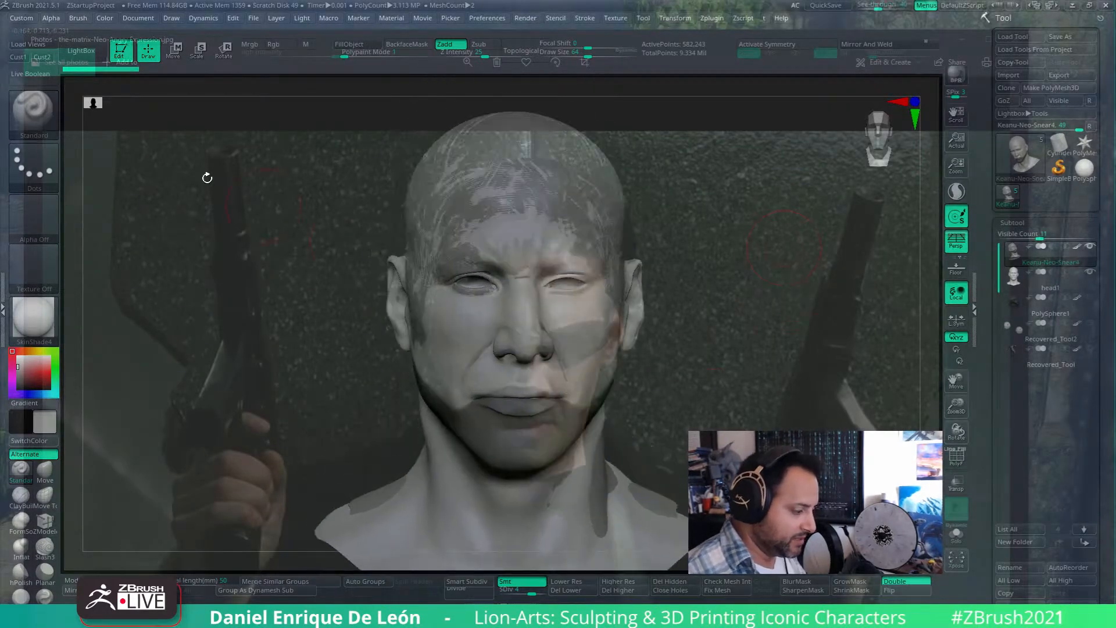
left_click(21, 58)
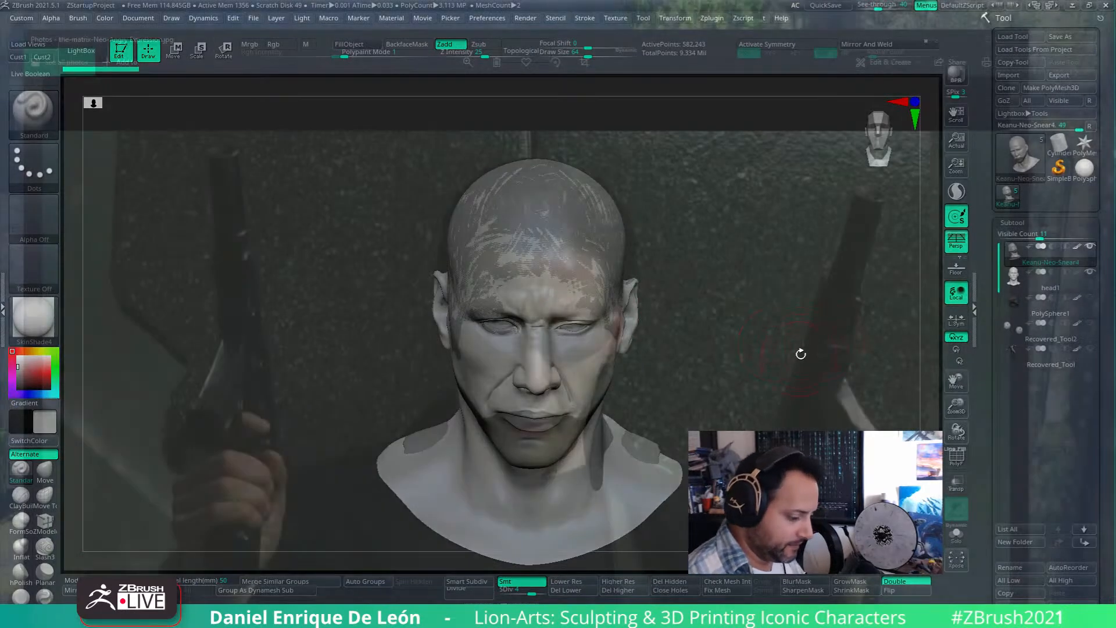
mouse_move(802, 352)
left_mouse_down()
mouse_move(790, 364)
mouse_move(803, 367)
left_mouse_up()
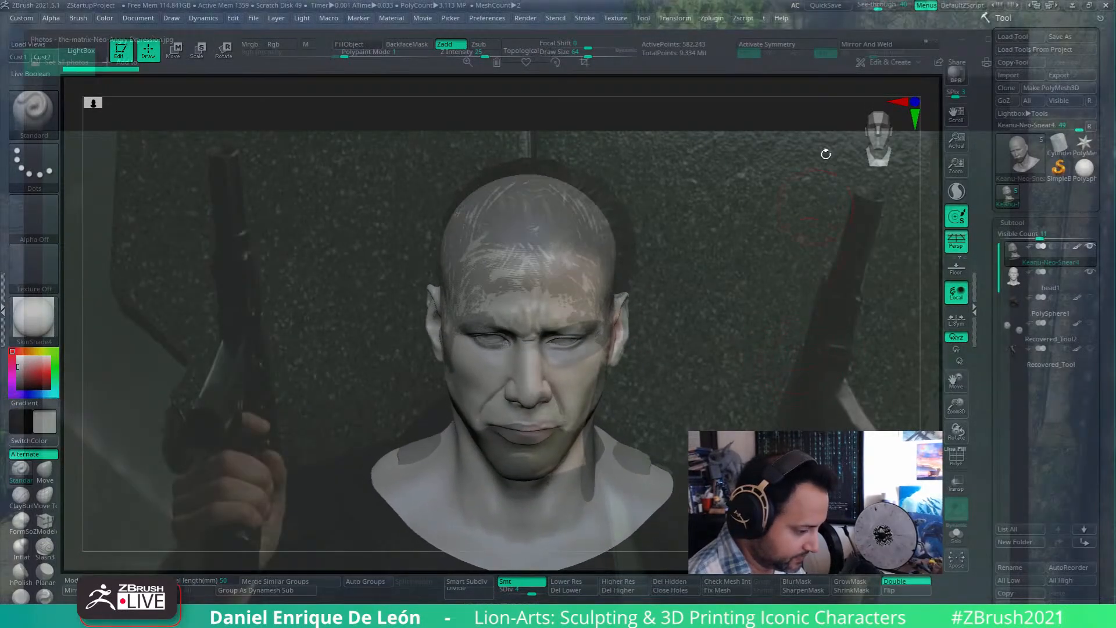
left_click(877, 8)
mouse_move(877, 7)
left_mouse_down()
mouse_move(867, 6)
mouse_move(886, 8)
left_mouse_up()
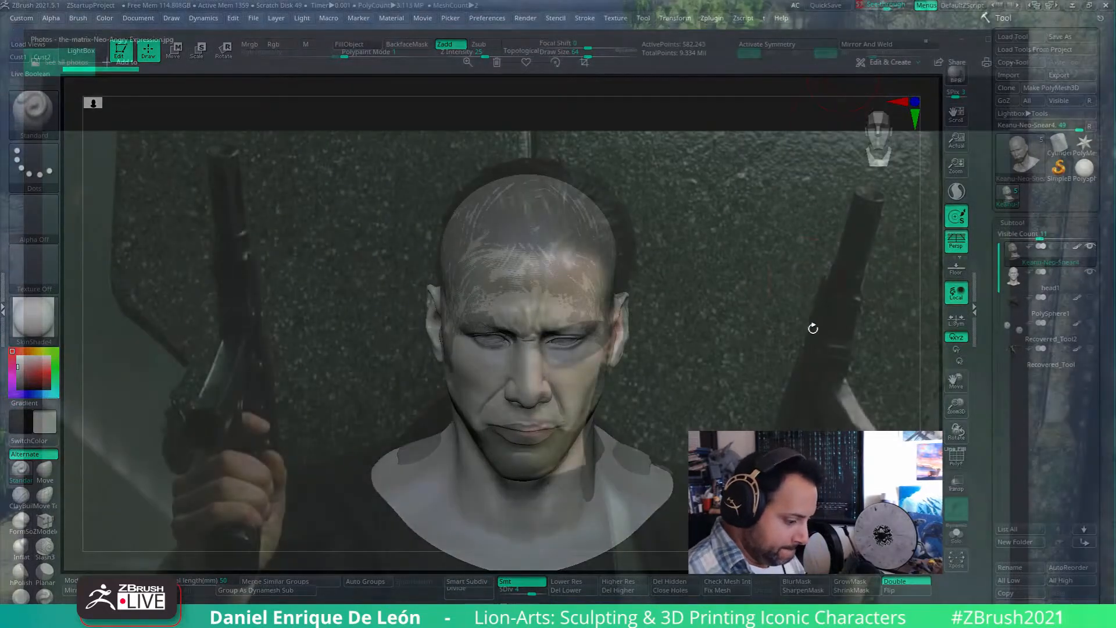
- Adjust the bust's tilt and size to fit Neo's head in the See-through reference photo
left_click_drag(814, 360, 817, 363)
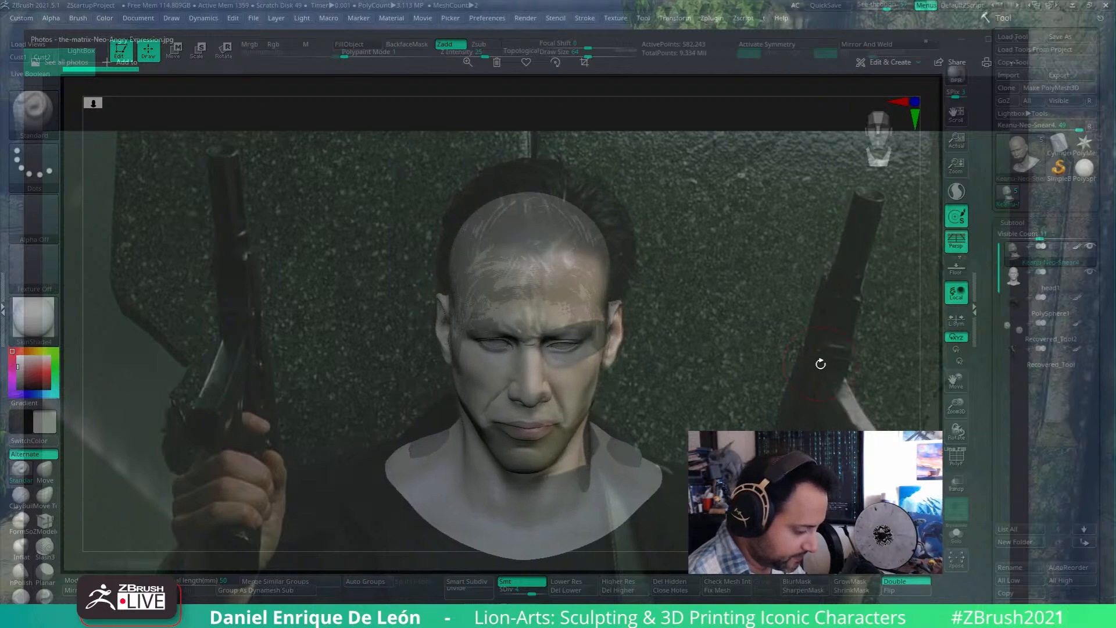
left_click_drag(819, 364, 820, 366)
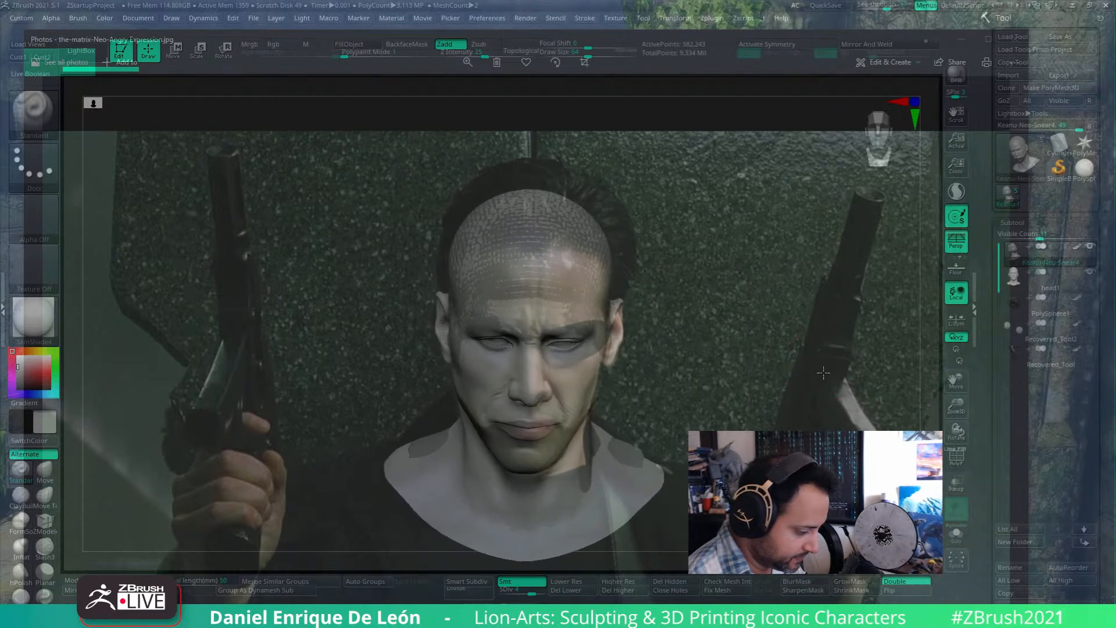
left_click_drag(822, 372, 822, 374)
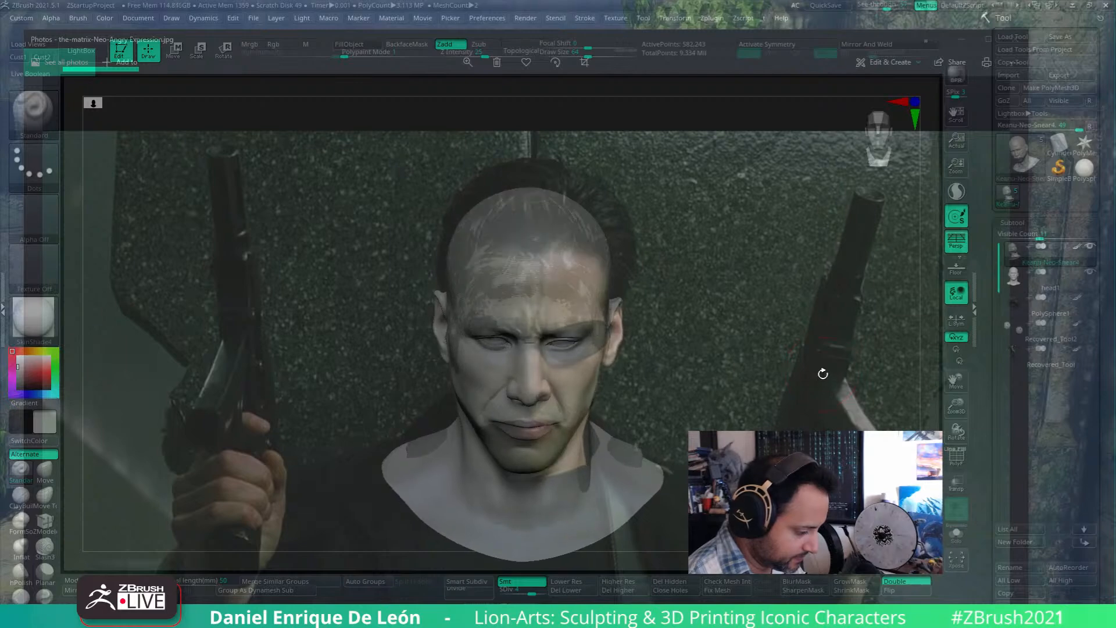
- Hide the reference overlay, isolate the head subtool with Solo, and reposition the main light to match the photo's lighting
left_click_drag(877, 5, 859, 26)
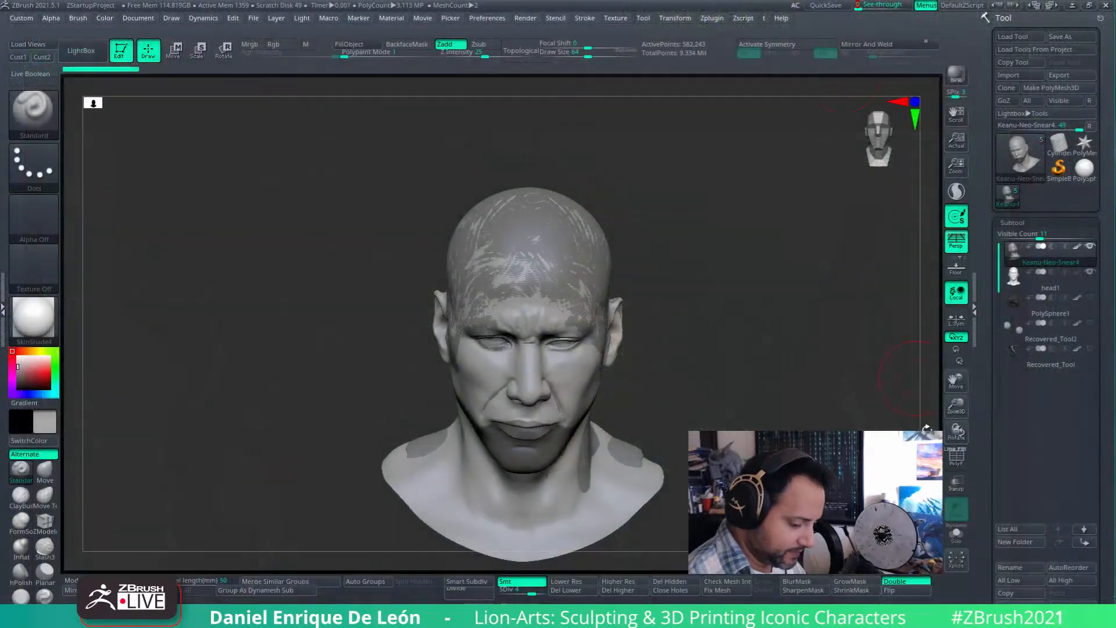
left_click(955, 534)
mouse_move(866, 4)
left_mouse_down()
mouse_move(908, 7)
mouse_move(858, 15)
mouse_move(913, 30)
mouse_move(858, 28)
left_mouse_up()
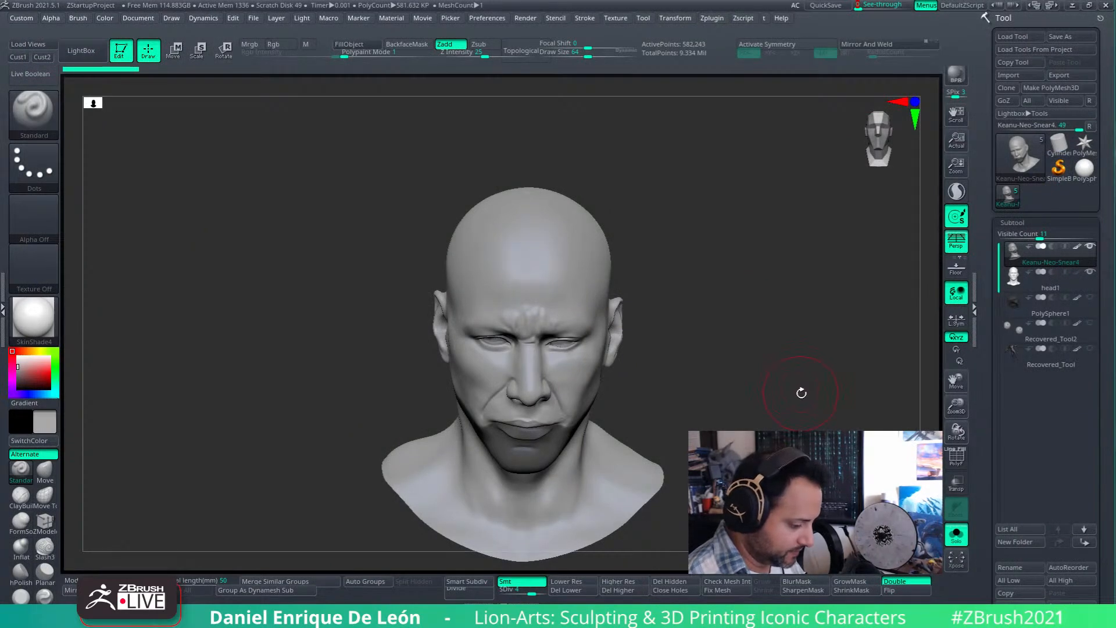
left_click(297, 17)
left_click(343, 61)
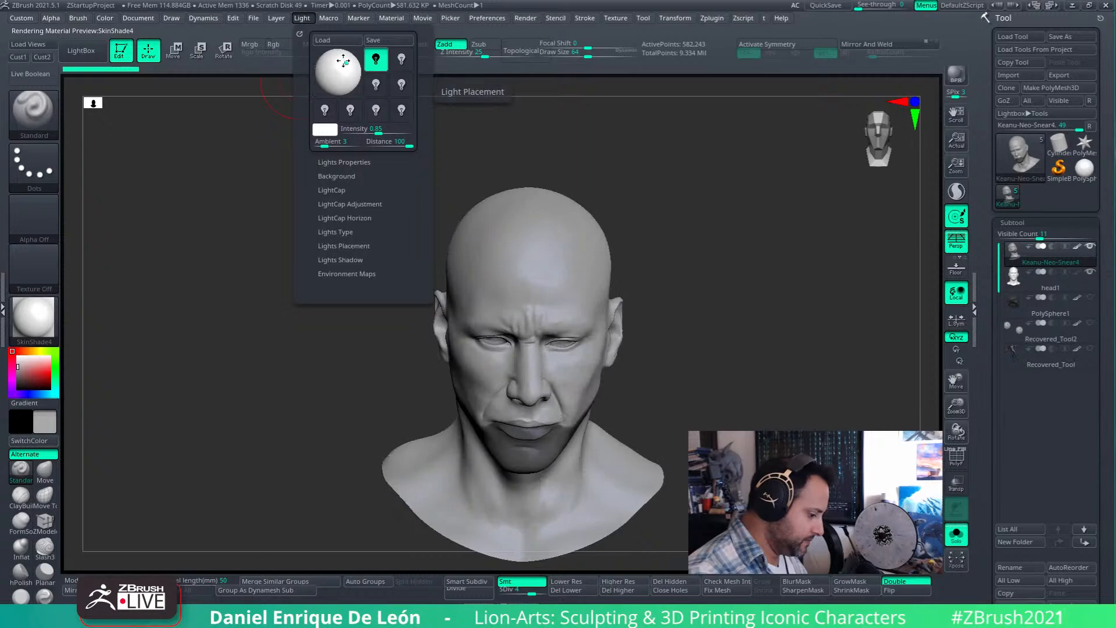
- Refine the isolated head's angle and position over the Neo photo, varying See-through to compare the facial features
mouse_move(860, 5)
left_mouse_down()
mouse_move(908, 3)
mouse_move(859, 4)
left_mouse_up()
left_click_drag(813, 395, 814, 394)
left_click_drag(858, 4, 901, 5)
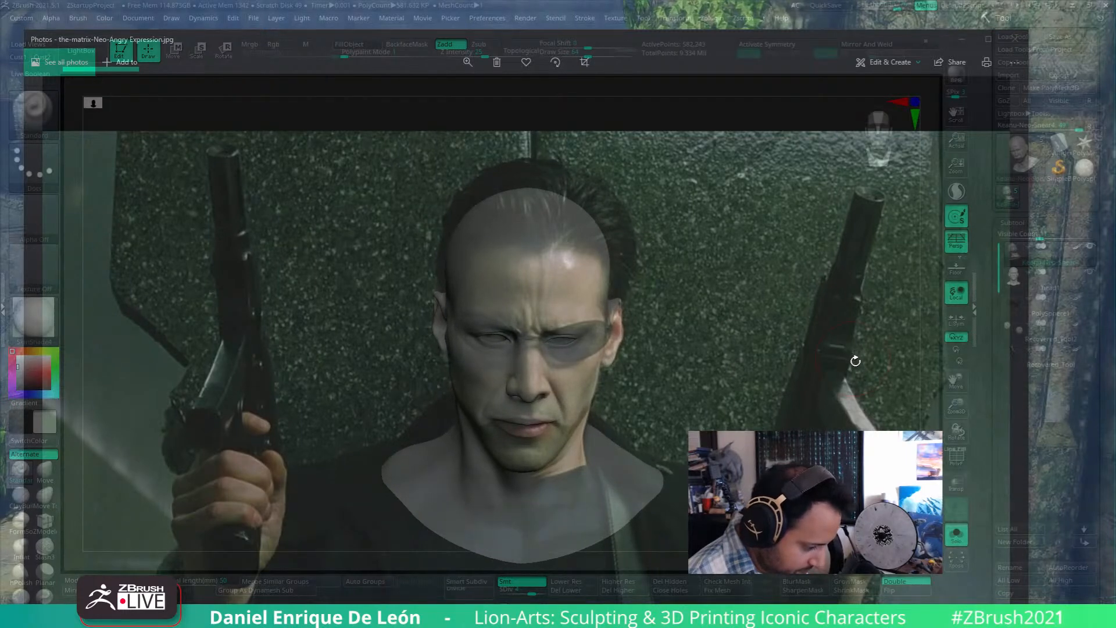
left_click_drag(859, 5, 922, 4)
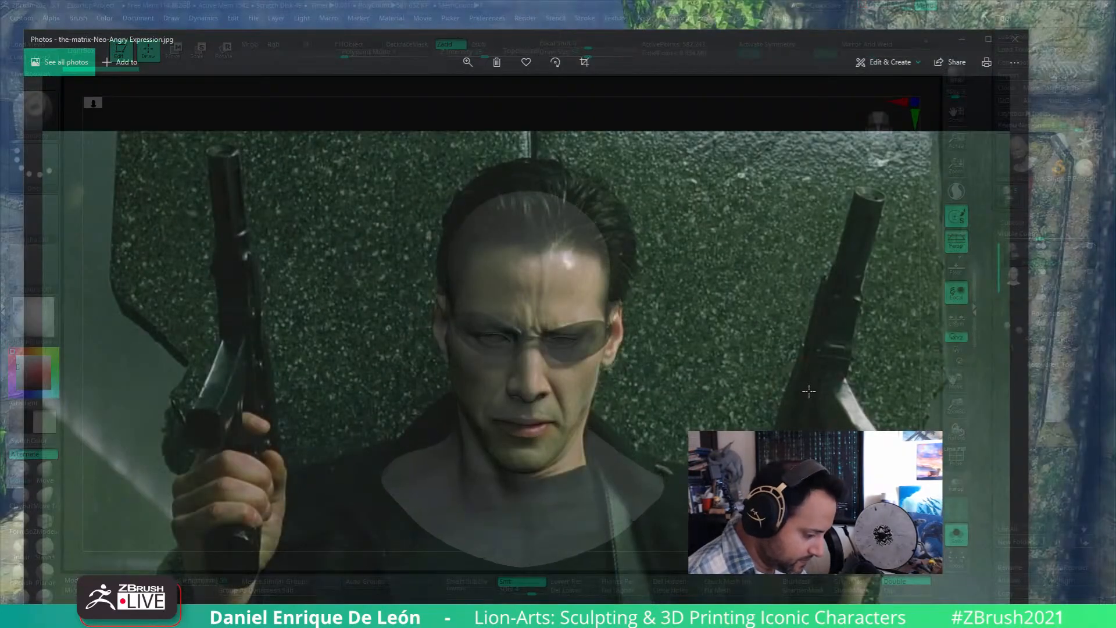
mouse_move(811, 394)
left_mouse_down("alt")
mouse_move(819, 380)
mouse_move(813, 387)
left_mouse_up("alt")
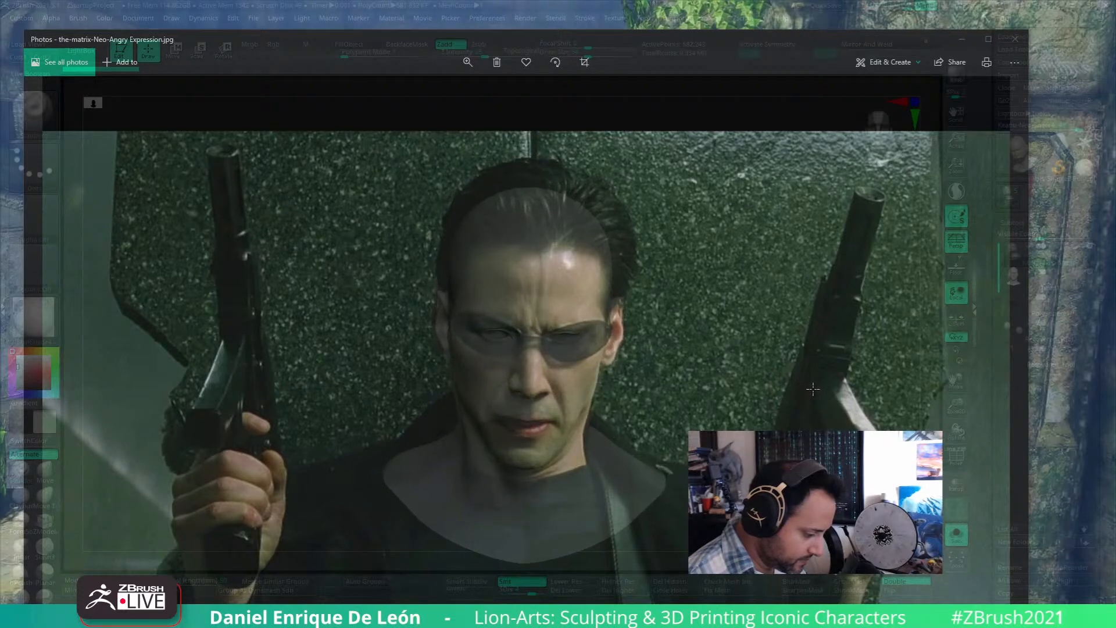
mouse_move(897, 6)
left_mouse_down()
mouse_move(851, 6)
mouse_move(895, 5)
left_mouse_up()
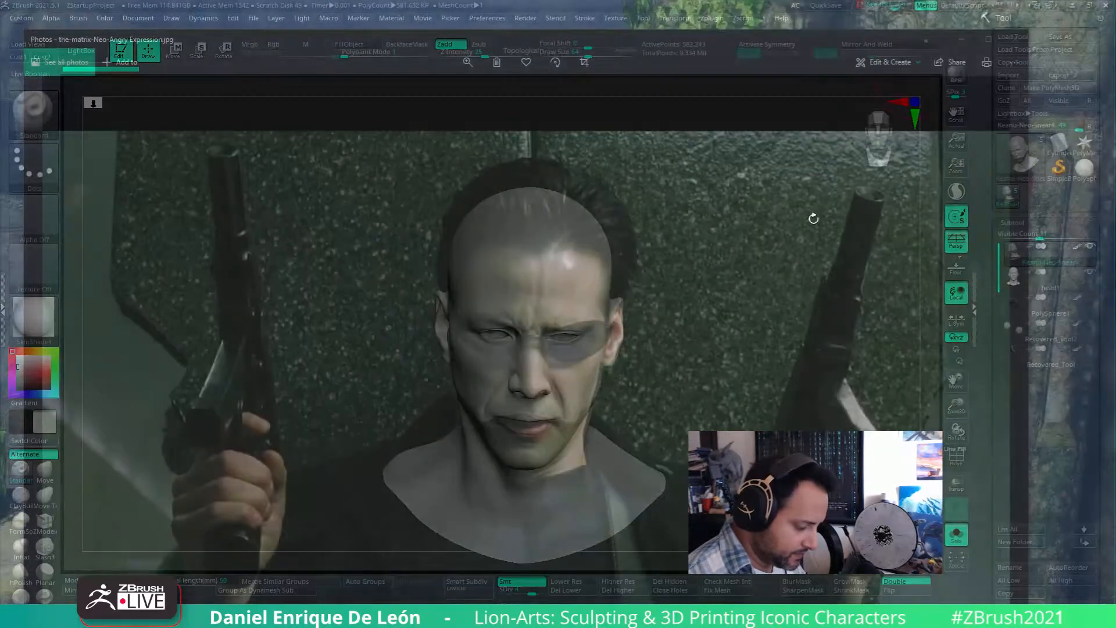
left_click_drag(816, 376, 816, 378)
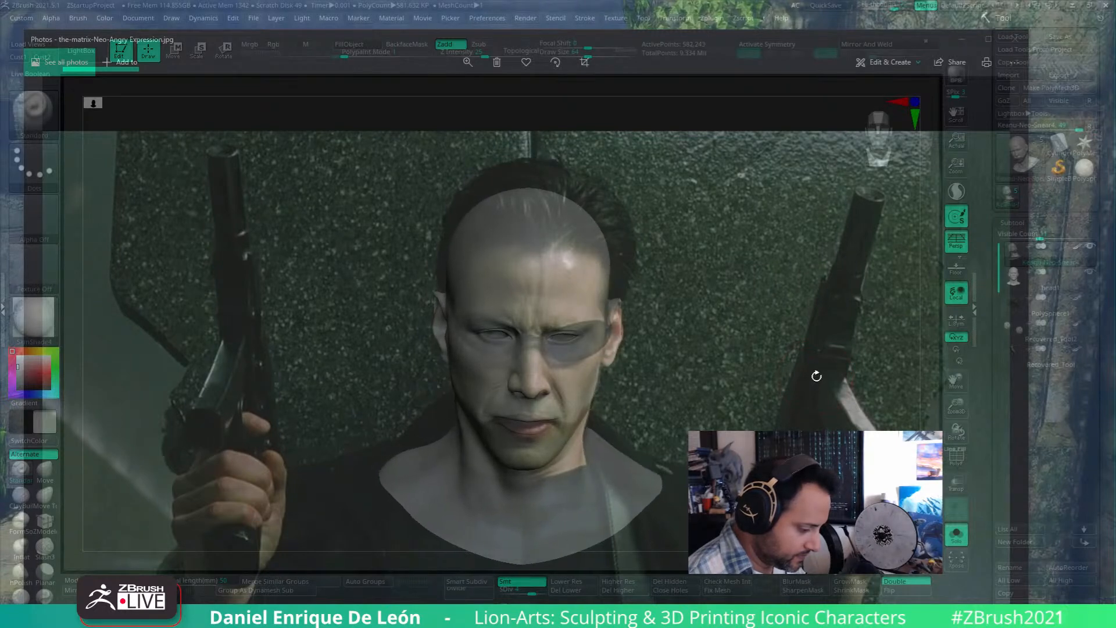
mouse_move(894, 8)
left_mouse_down()
mouse_move(854, 9)
mouse_move(916, 7)
mouse_move(852, 11)
mouse_move(916, 8)
mouse_move(854, 13)
mouse_move(916, 20)
left_mouse_up()
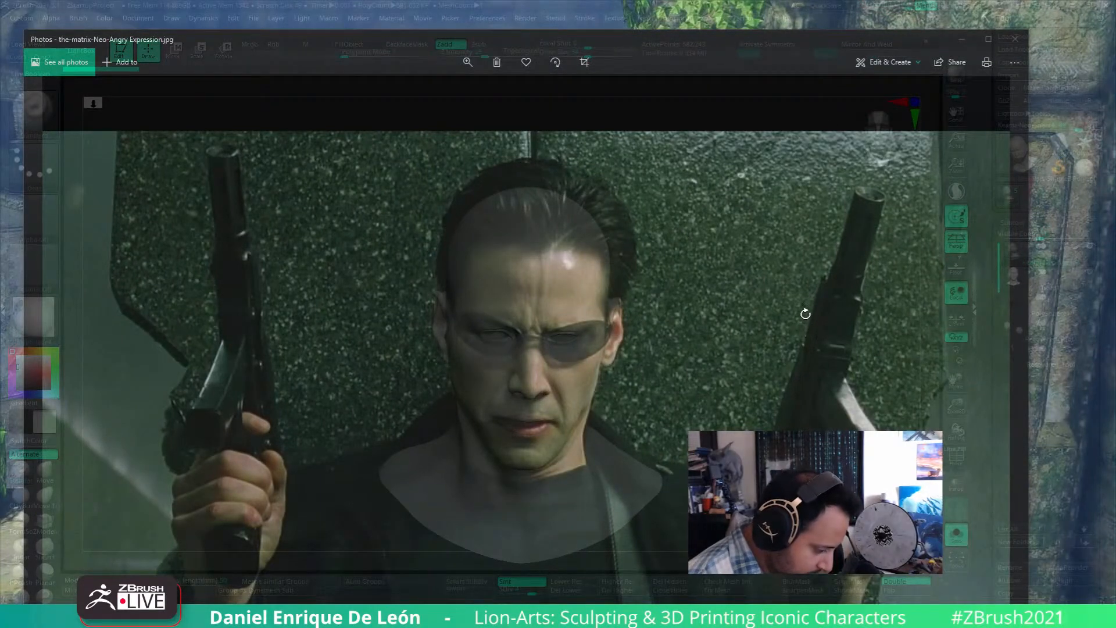
mouse_move(903, 7)
left_mouse_down()
mouse_move(858, 4)
mouse_move(923, 11)
mouse_move(866, 8)
left_mouse_up()
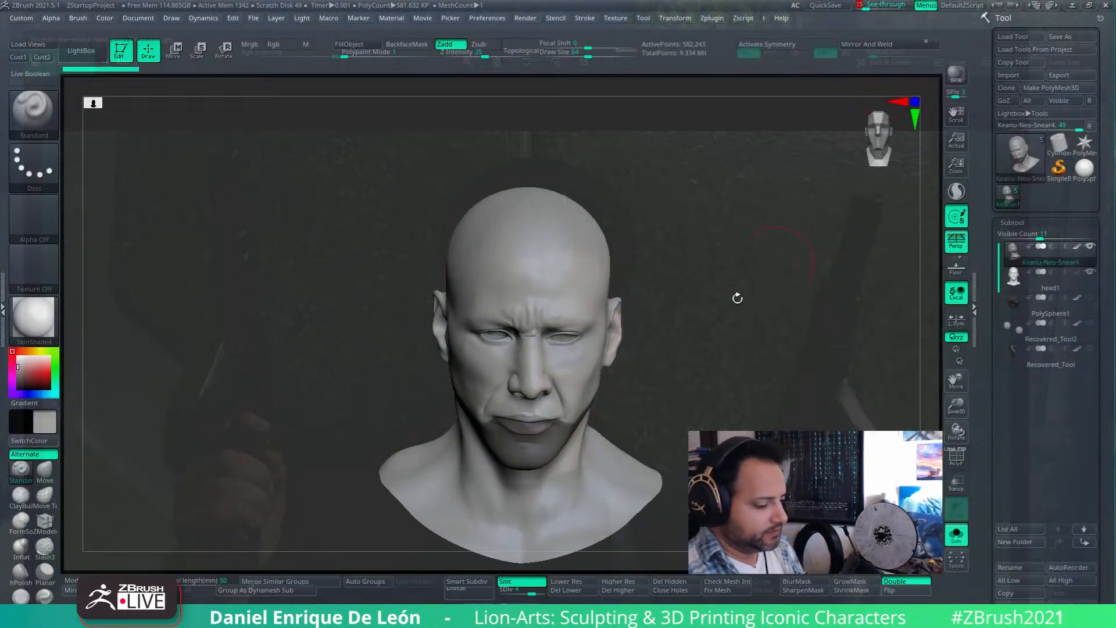
- Save the ZAppLink views as Keanu-Neo-Snear4.vws in The Matrix project folder
left_click(145, 20)
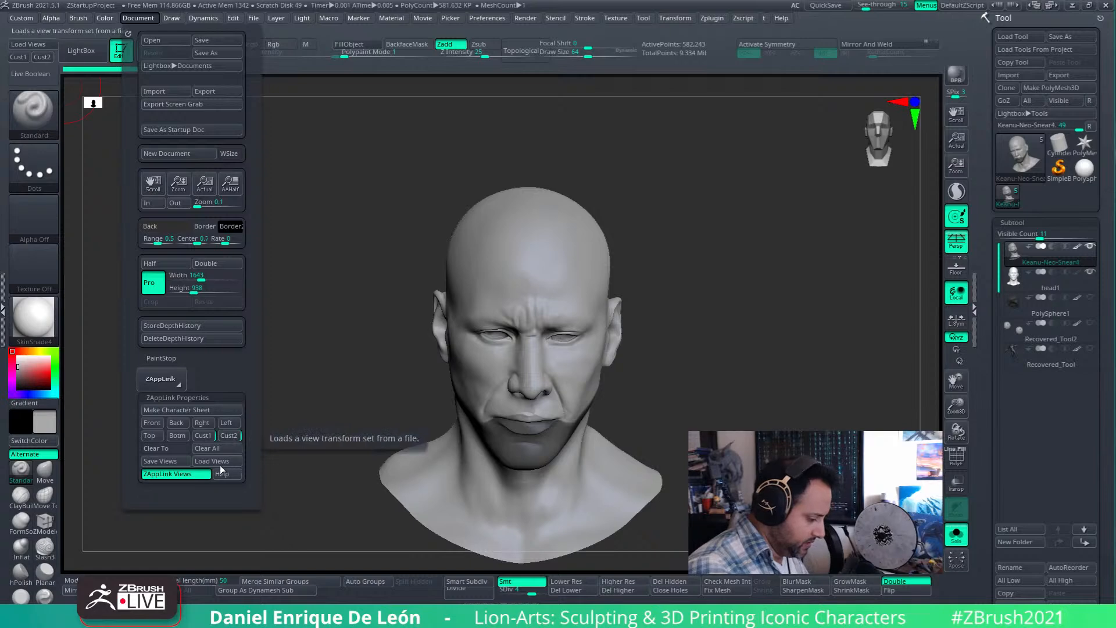
left_click(181, 461)
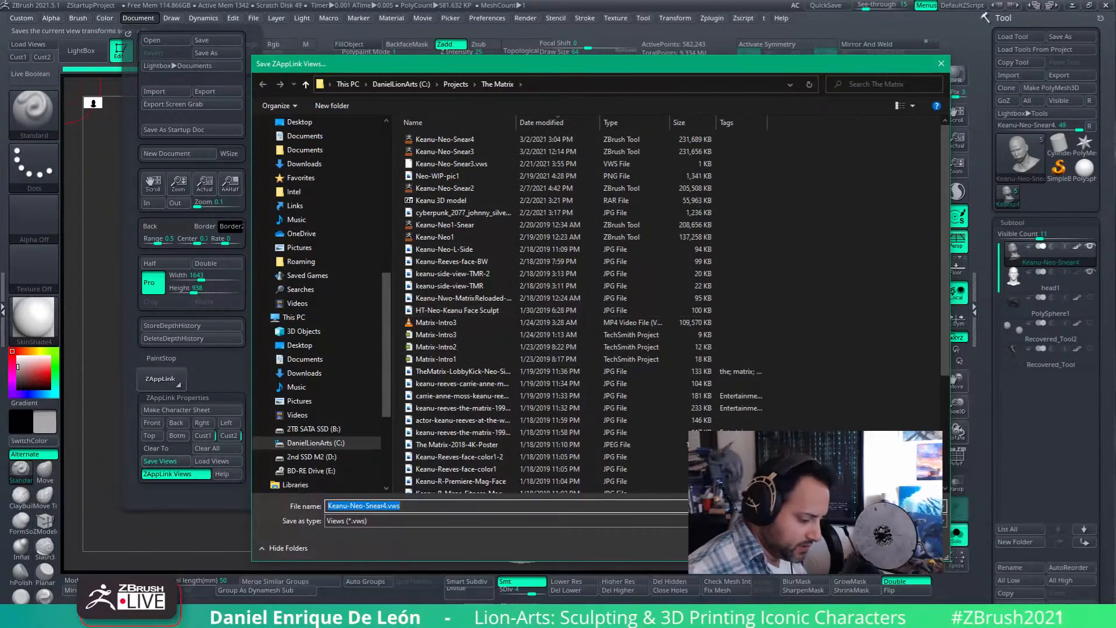
key("Return")
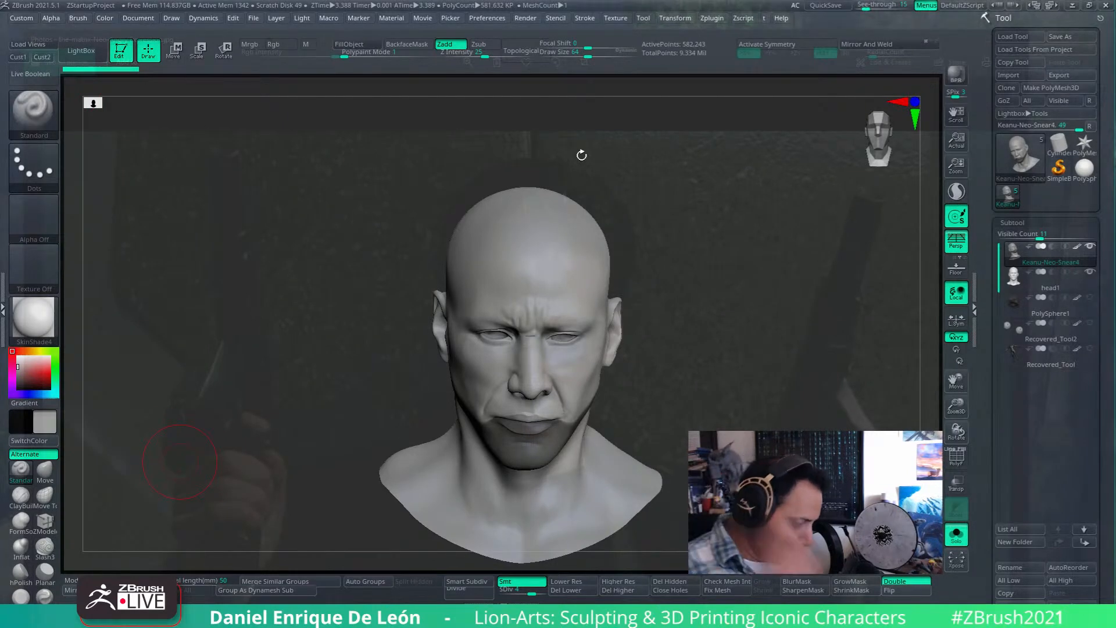
- Choose the Move brush and set the camera focal length to 100 mm with the reference overlay hidden
left_click(44, 468)
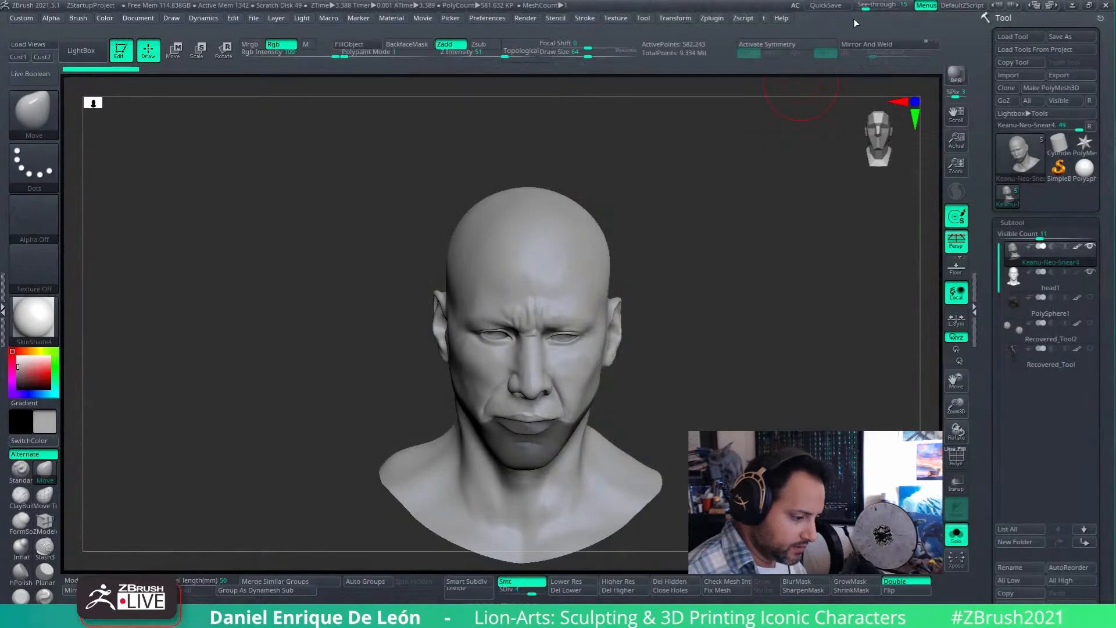
mouse_move(874, 6)
left_mouse_down()
mouse_move(917, 6)
mouse_move(842, 8)
mouse_move(917, 11)
mouse_move(836, 16)
mouse_move(898, 21)
mouse_move(835, 27)
left_mouse_up()
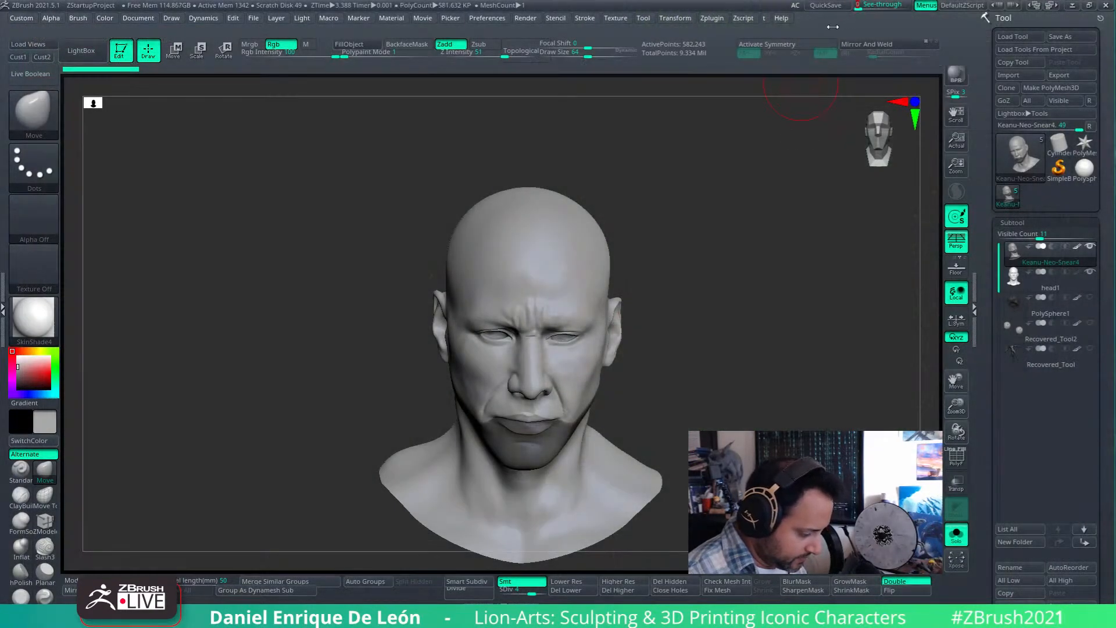
left_click(216, 579)
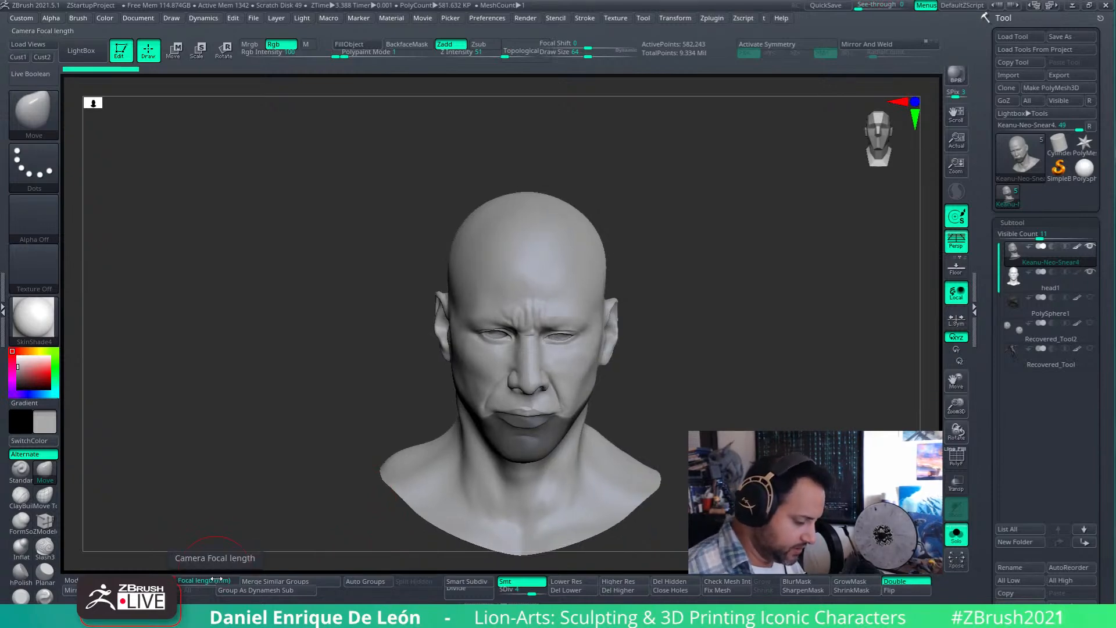
- Realign the head with the Neo photo under the new focal length, checking the match at different See-through amounts
left_click_drag(861, 6, 881, 6)
left_click_drag(833, 329, 840, 350)
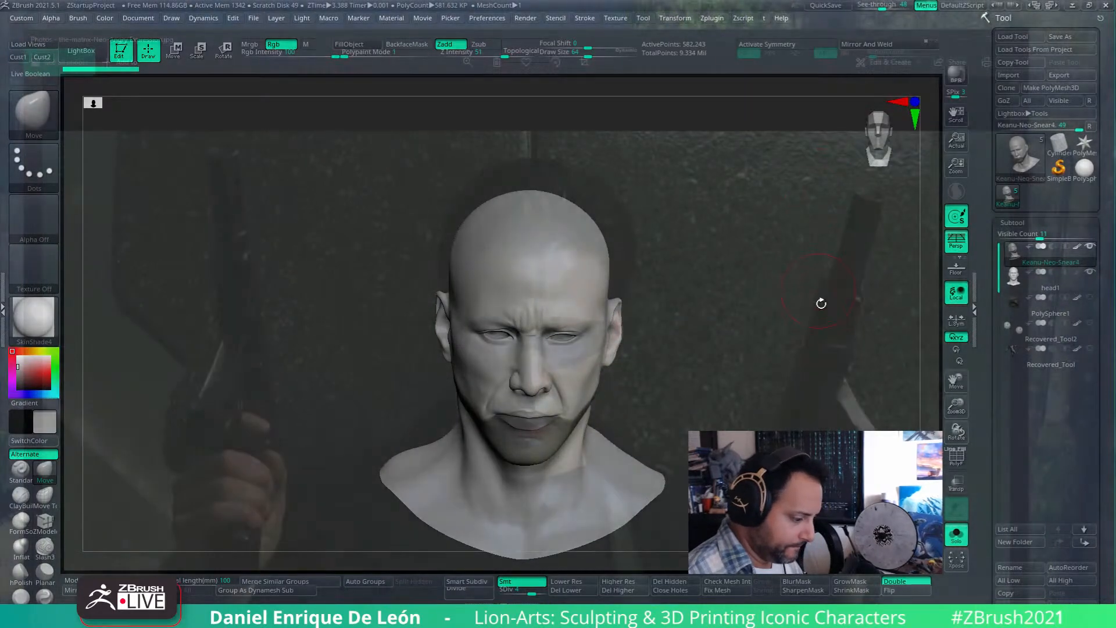
left_click_drag(823, 329, 841, 365)
left_click_drag(881, 5, 913, 14)
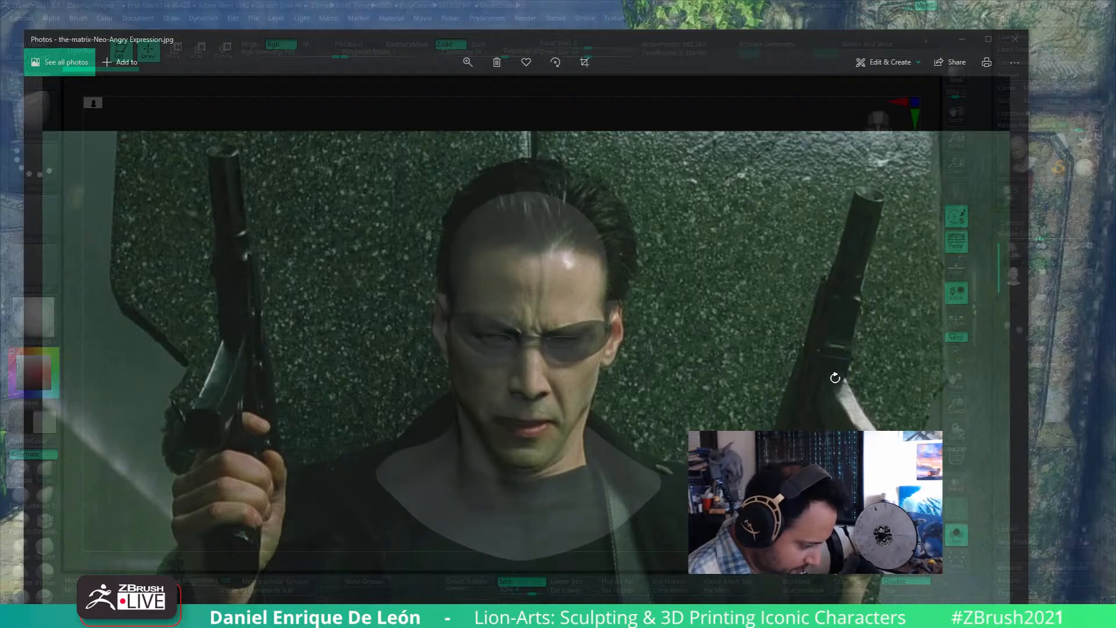
mouse_move(911, 6)
left_mouse_down()
mouse_move(866, 5)
mouse_move(922, 4)
mouse_move(866, 5)
mouse_move(916, 7)
mouse_move(863, 29)
mouse_move(909, 8)
left_mouse_up()
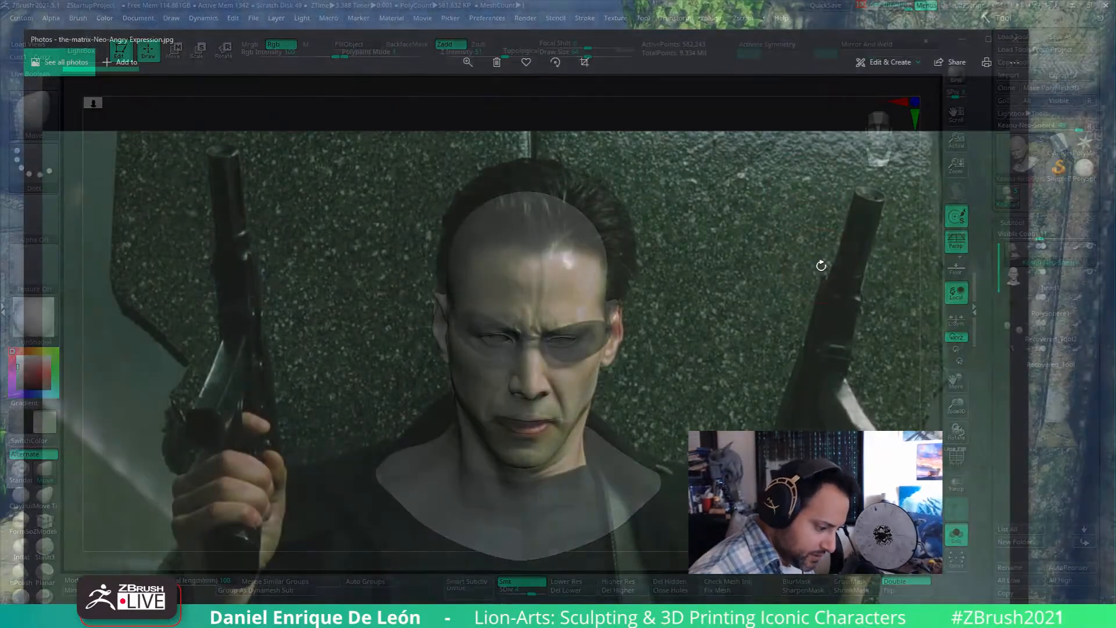
left_click_drag(821, 267, 823, 267)
left_click_drag(898, 5, 866, 6)
- Save the ZAppLink views again, overwriting the existing Keanu-Neo-Snear4.vws file
left_click(203, 18)
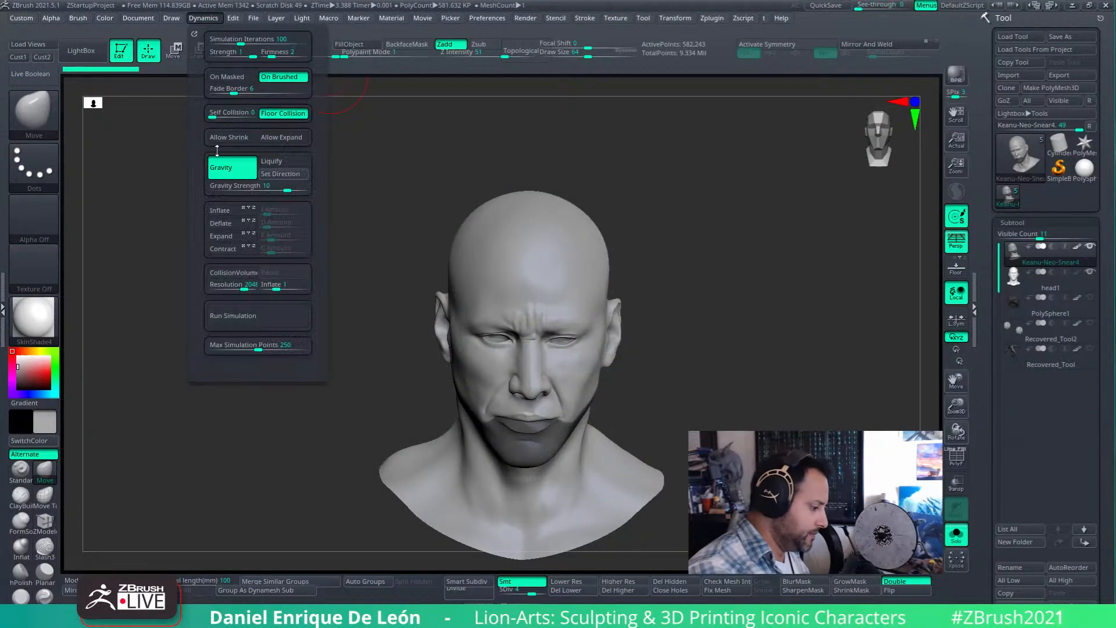
mouse_move(138, 18)
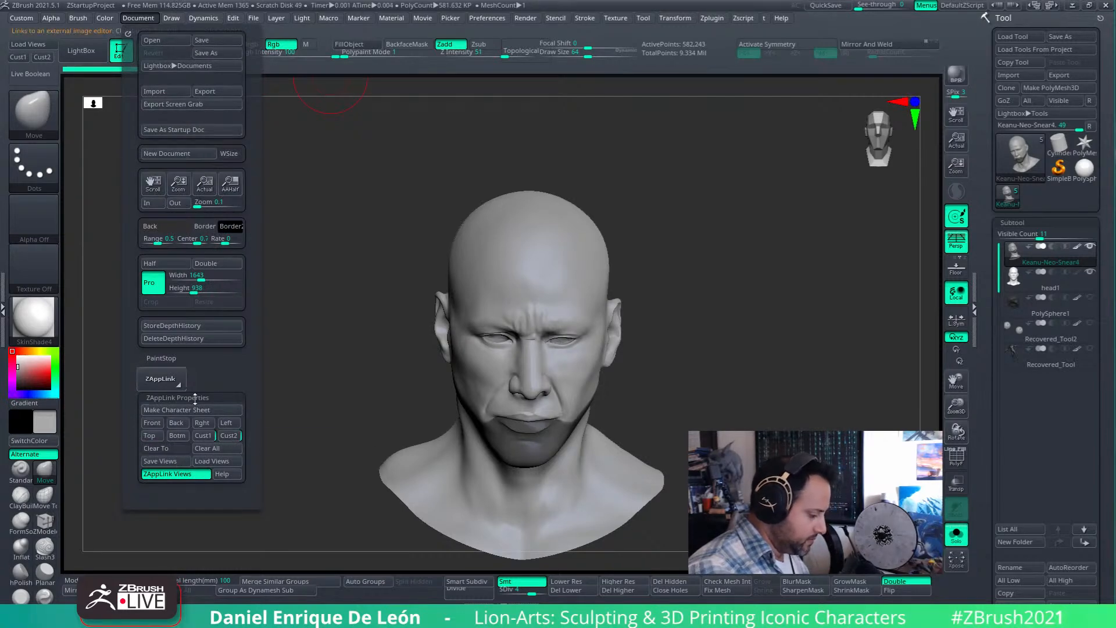
left_click(179, 461)
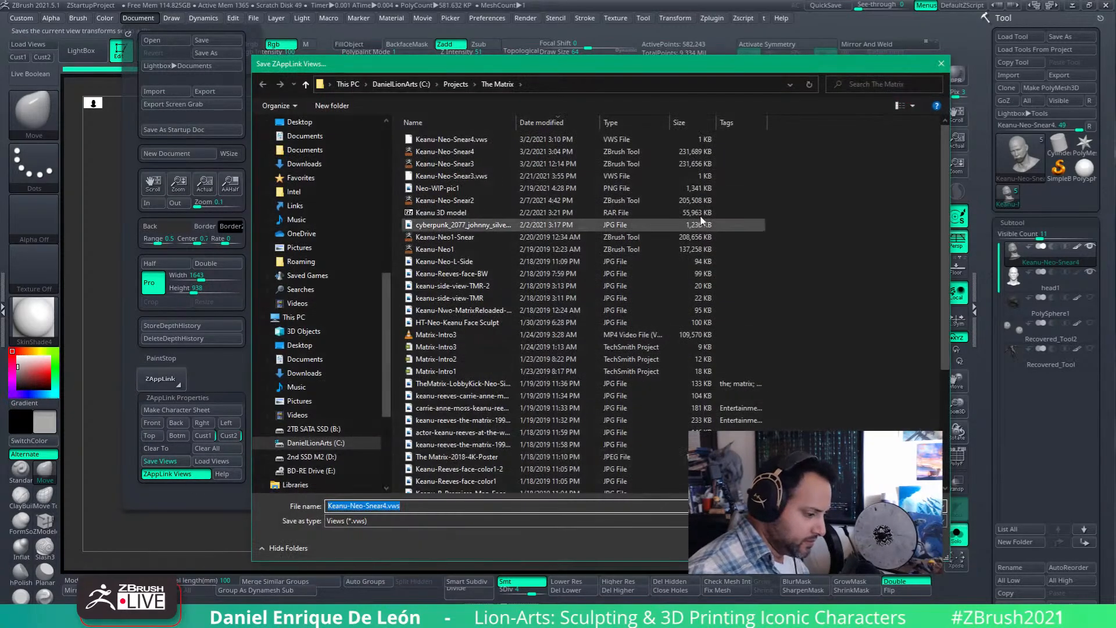
left_click(651, 139)
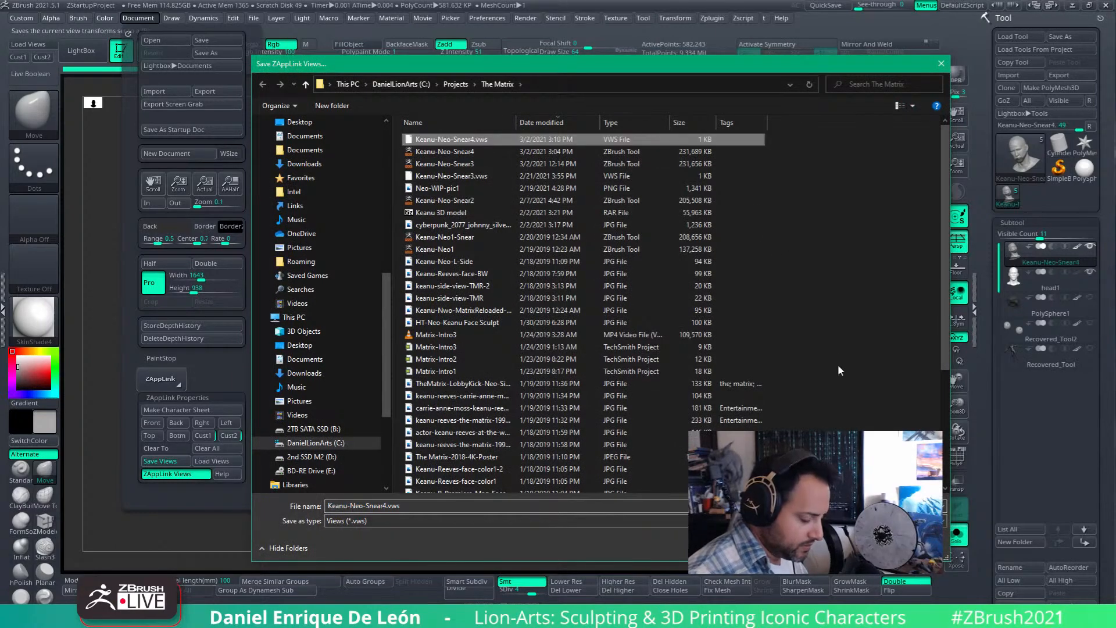
key("Return")
left_click(594, 312)
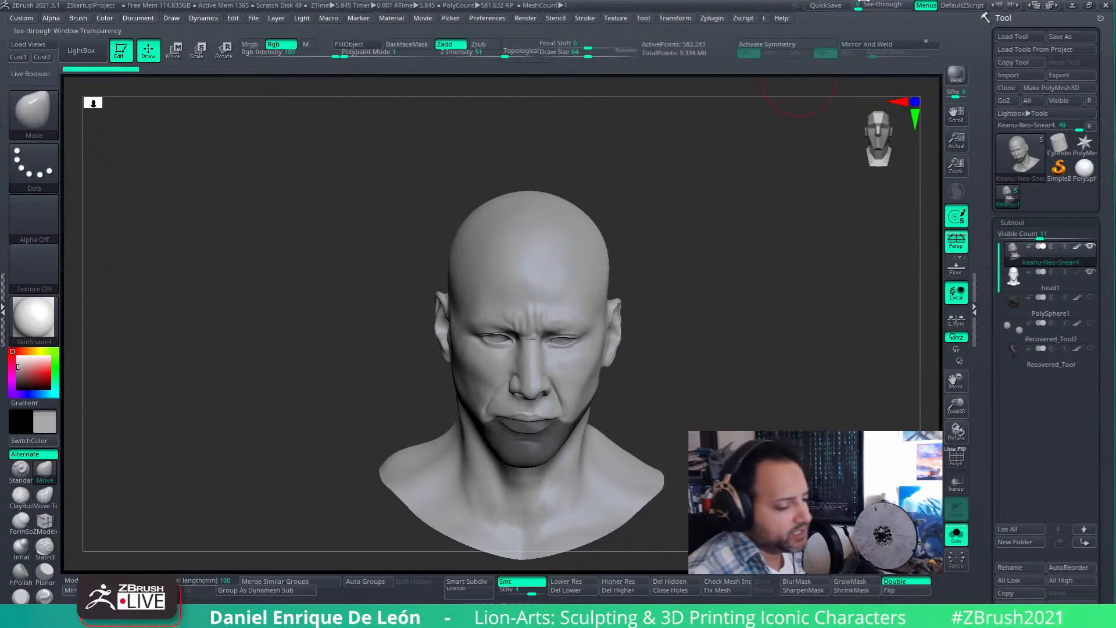
- Turn off Rgb for the Move brush and compare the head with the Neo photo through See-through
mouse_move(866, 4)
left_mouse_down()
mouse_move(897, 4)
mouse_move(886, 3)
left_mouse_up()
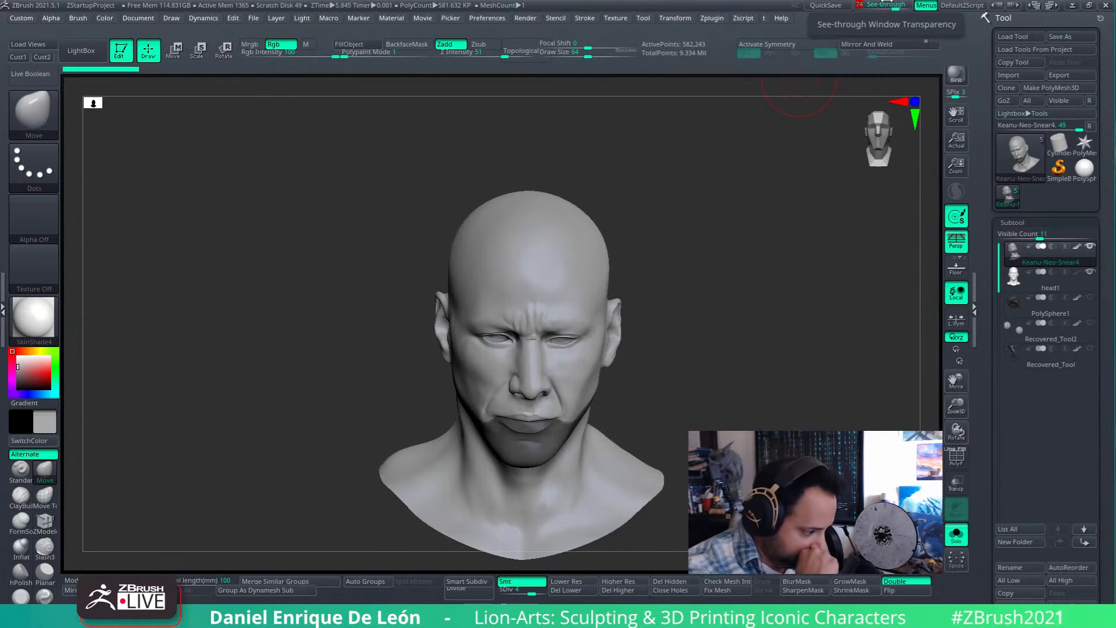
left_click(287, 43)
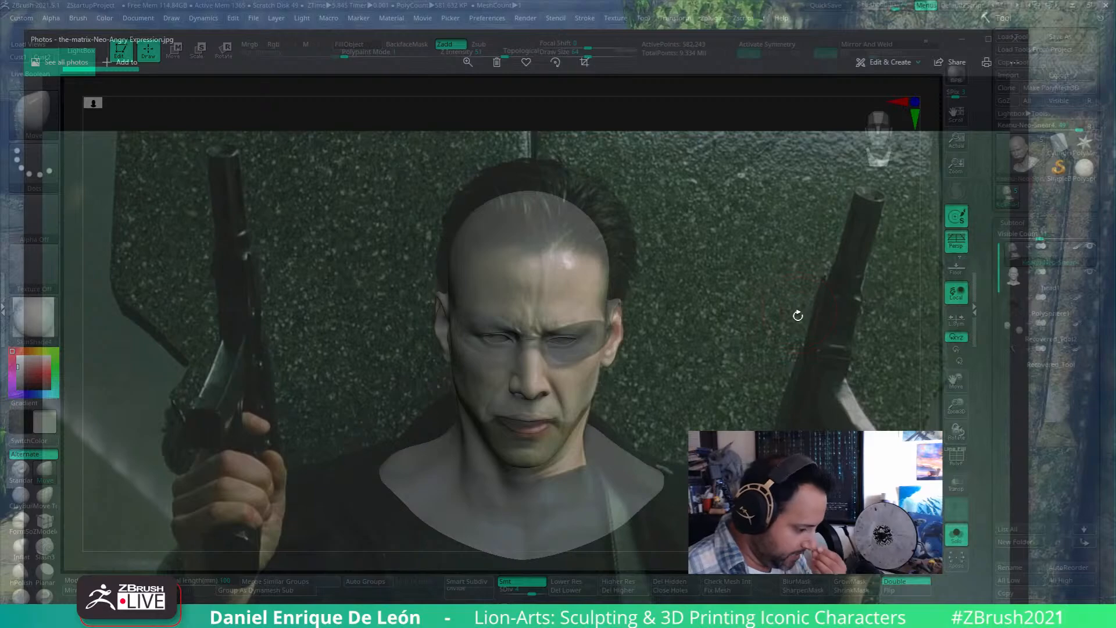
mouse_move(896, 5)
left_mouse_down()
mouse_move(860, 5)
mouse_move(902, 4)
mouse_move(861, 5)
mouse_move(907, 10)
mouse_move(861, 6)
mouse_move(900, 5)
mouse_move(895, 15)
mouse_move(861, 7)
mouse_move(907, 8)
mouse_move(871, 21)
mouse_move(913, 27)
mouse_move(862, 26)
mouse_move(916, 28)
mouse_move(882, 24)
left_mouse_up()
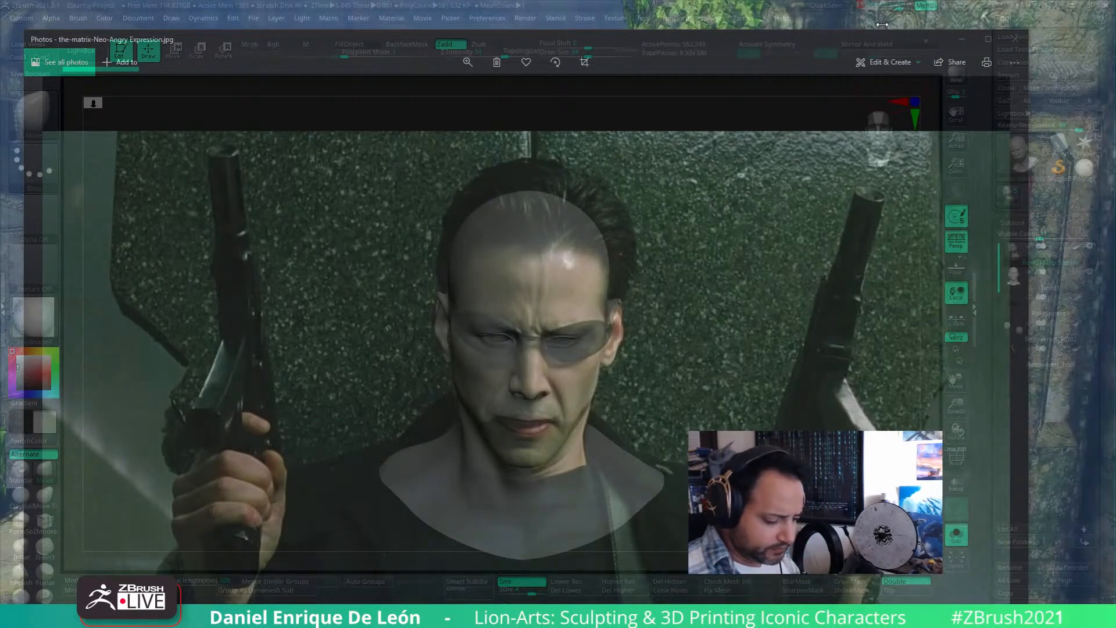
left_click(881, 24)
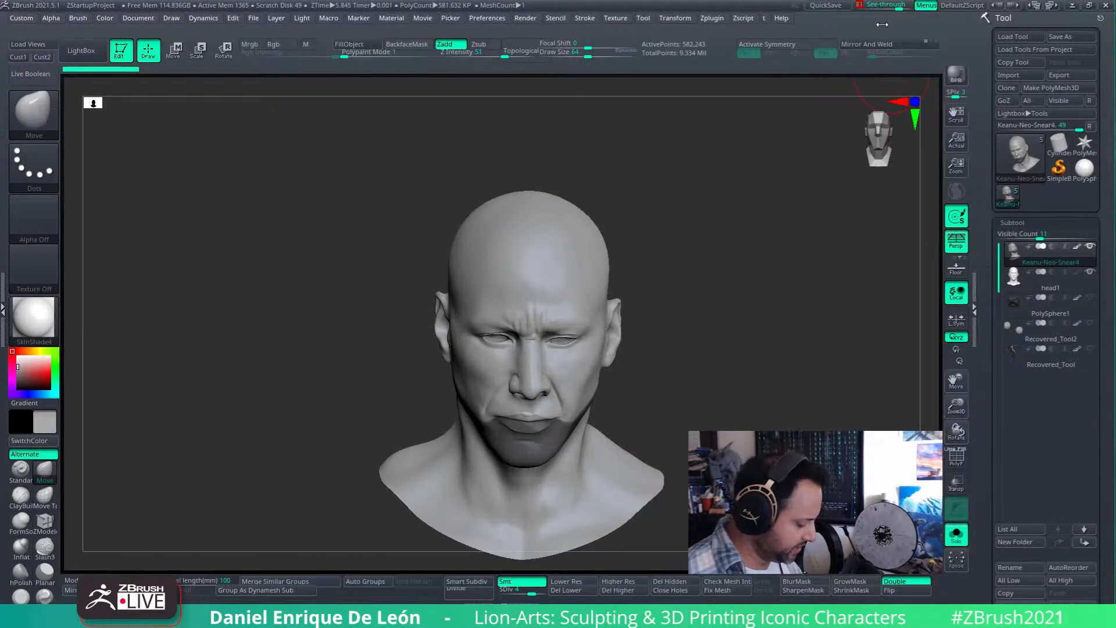
- Vary See-through between 100 and its lowest values to compare the sculpted head with the Neo photo
mouse_move(883, 5)
left_mouse_down()
mouse_move(912, 1)
mouse_move(885, 2)
left_mouse_up()
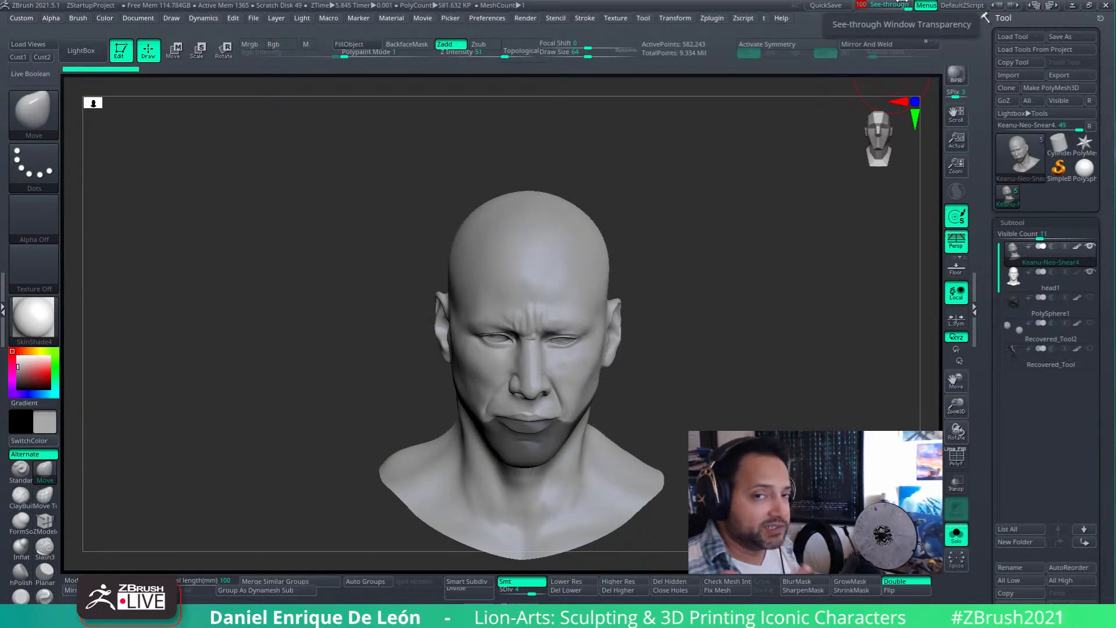
left_click_drag(886, 3, 821, 9)
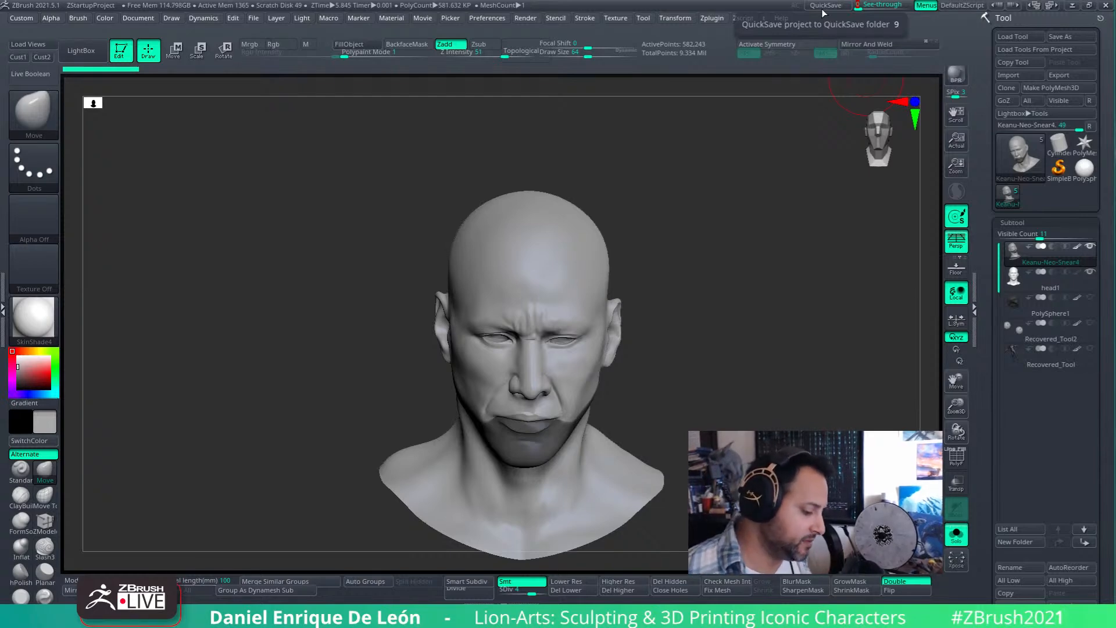
mouse_move(860, 5)
left_mouse_down()
mouse_move(916, 5)
mouse_move(843, 11)
left_mouse_up()
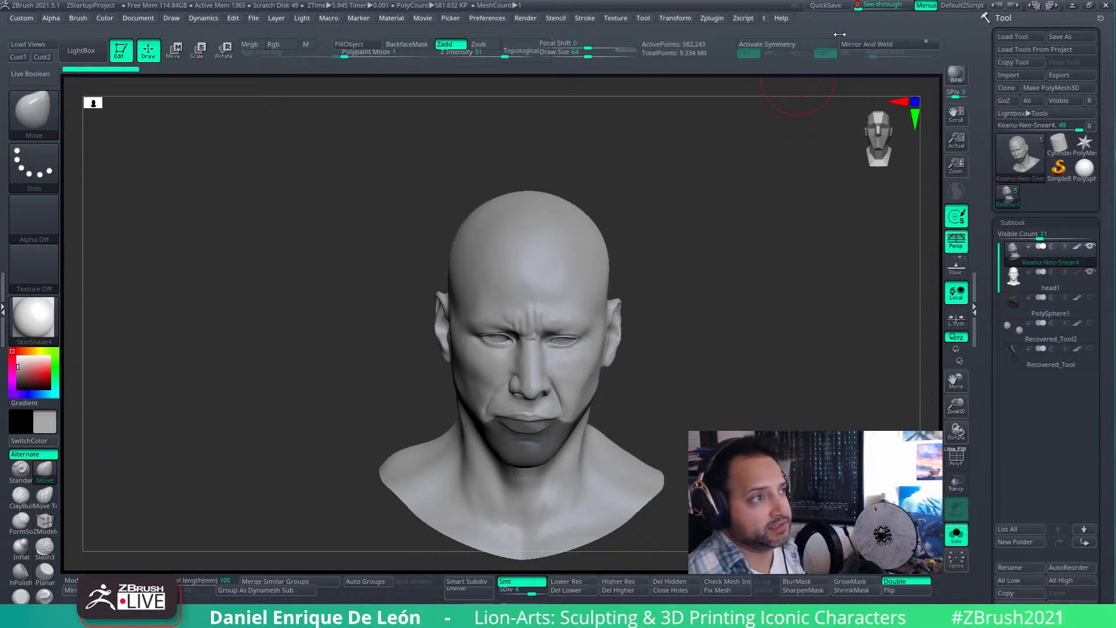
mouse_move(860, 5)
left_mouse_down()
mouse_move(906, 4)
mouse_move(850, 4)
left_mouse_up()
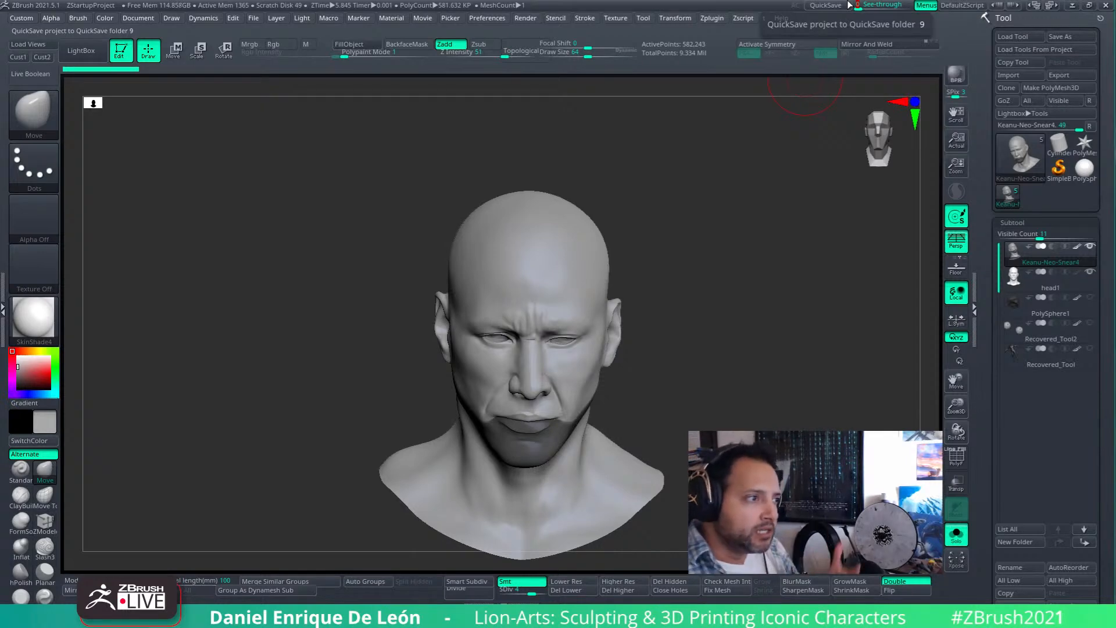
- Compare the head with the Neo photo through See-through, clear the mask, and turn off Solo to show the overlapping head1
left_click_drag(854, 5, 868, 34)
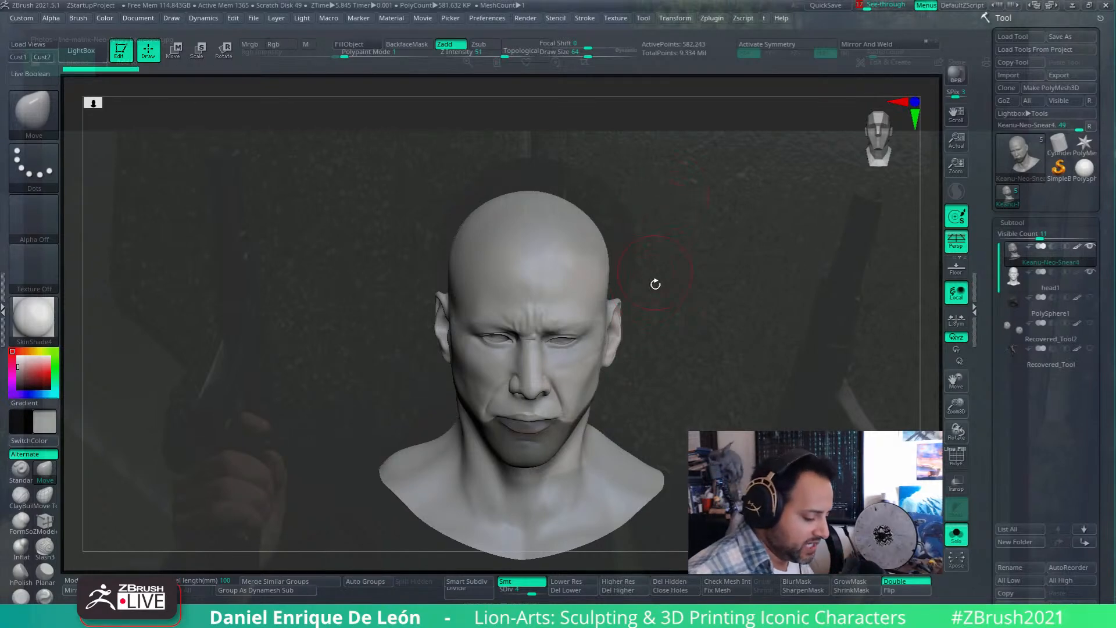
mouse_move(868, 5)
left_mouse_down()
mouse_move(904, 9)
mouse_move(869, 8)
mouse_move(883, 8)
mouse_move(837, 24)
mouse_move(867, 24)
left_mouse_up()
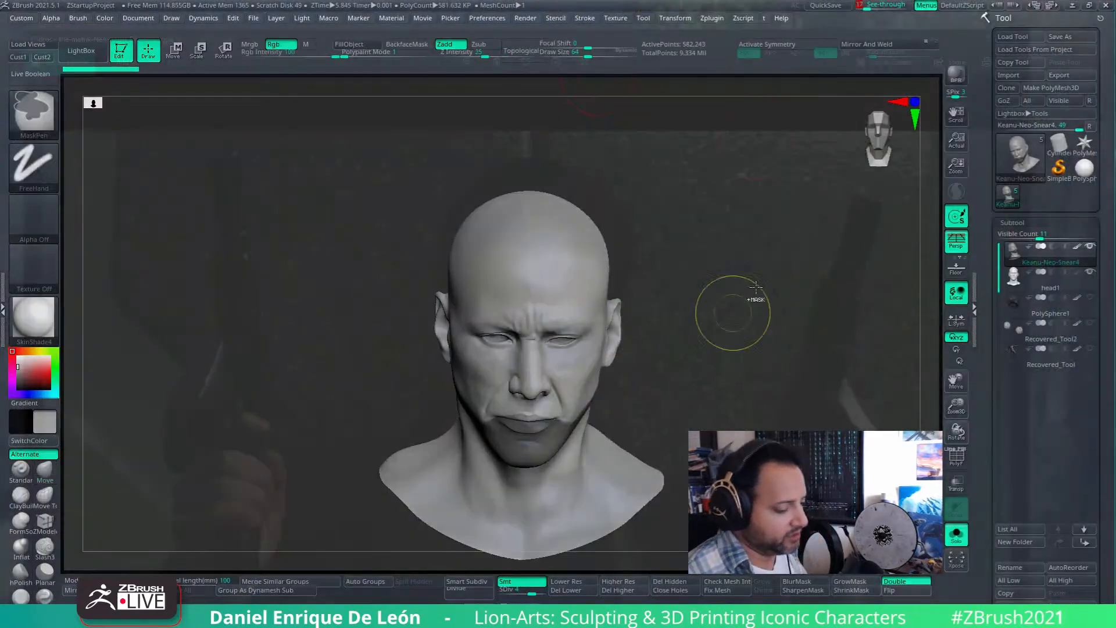
left_click_drag(710, 343, 735, 384, "ctrl")
mouse_move(868, 6)
left_mouse_down()
mouse_move(889, 16)
mouse_move(851, 16)
left_mouse_up()
left_click(956, 534)
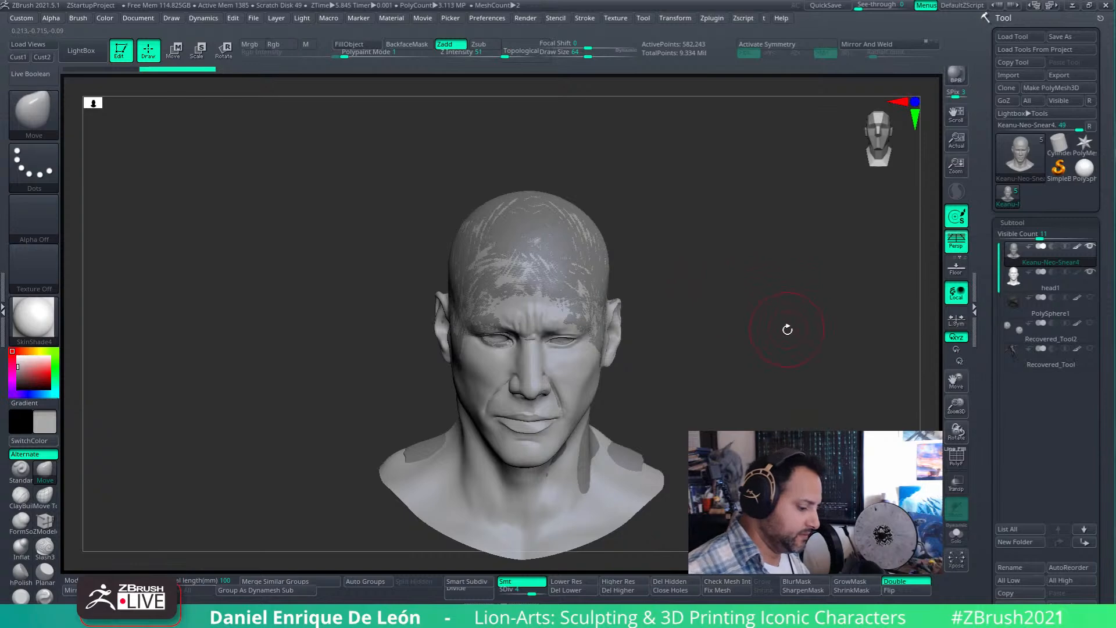
- Reset the Cust2 view slot in ZAppLink Properties and save the views over the Keanu-Neo-Snear4.vws file
left_click(145, 18)
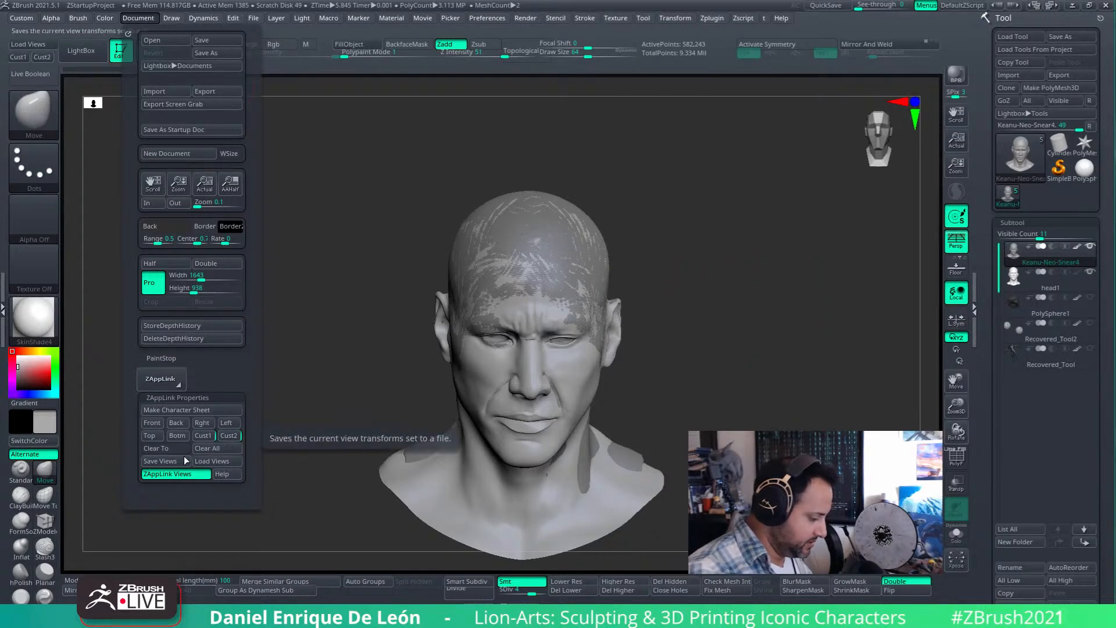
left_click(233, 435)
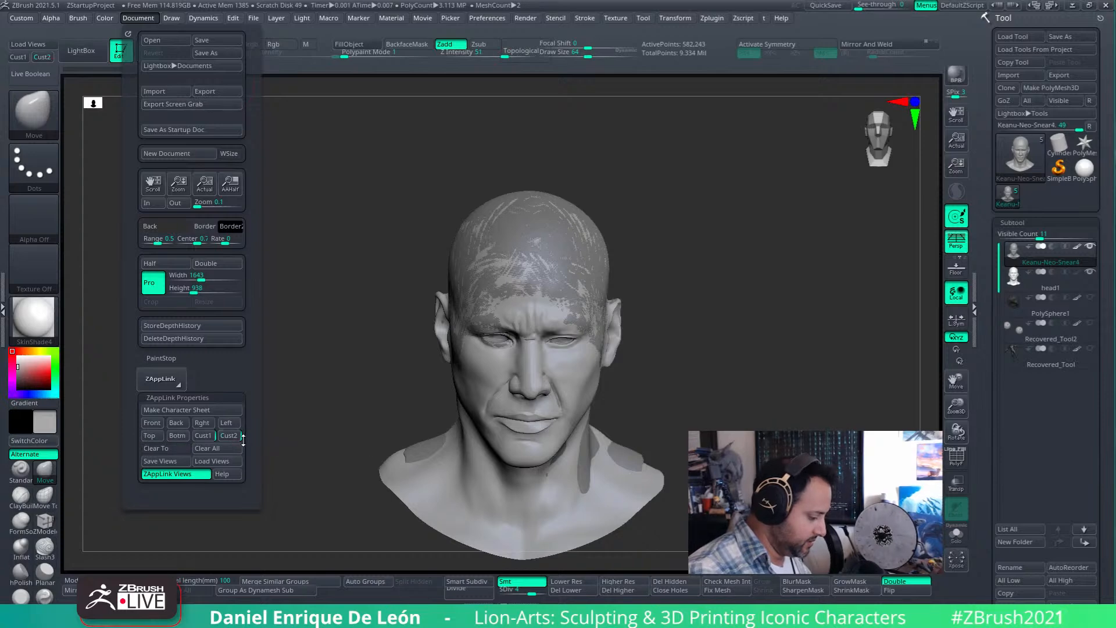
left_click(180, 462)
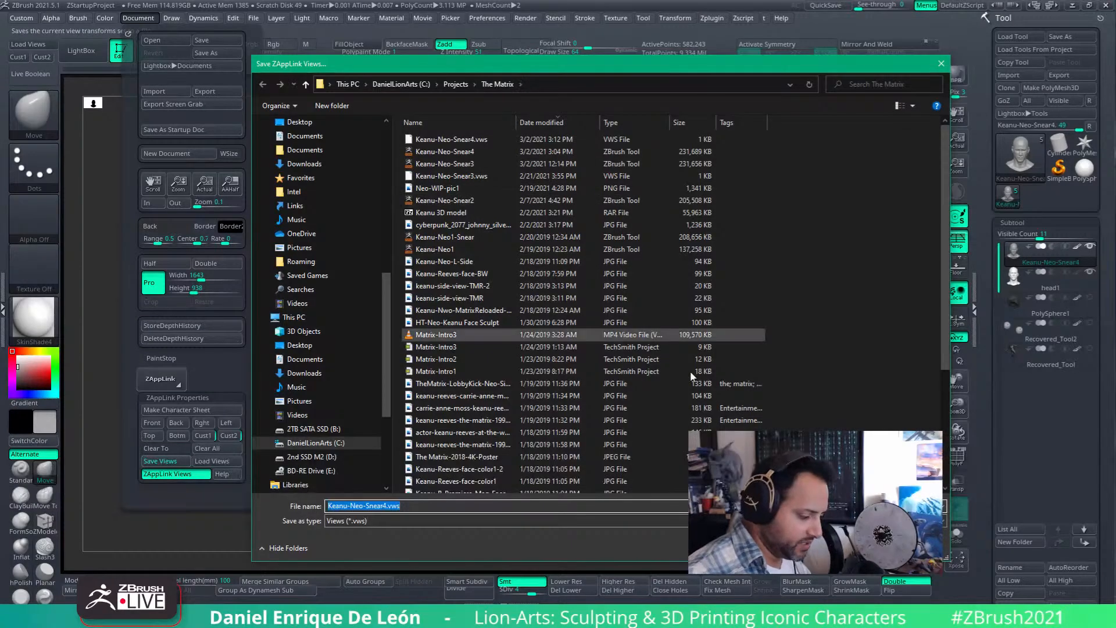
key("Return")
left_click(586, 312)
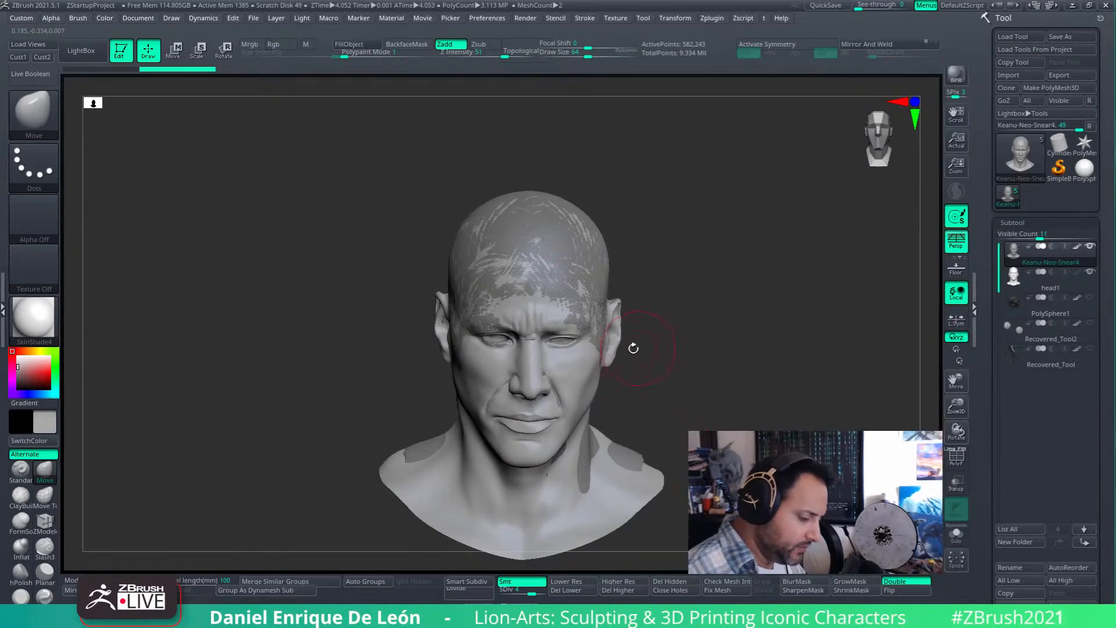
- Select the Move brush and smooth the rear jaw just below the ear
mouse_move(618, 366)
right_mouse_down()
mouse_move(593, 381)
mouse_move(622, 463)
mouse_move(588, 389)
mouse_move(610, 366)
right_mouse_up()
key("f")
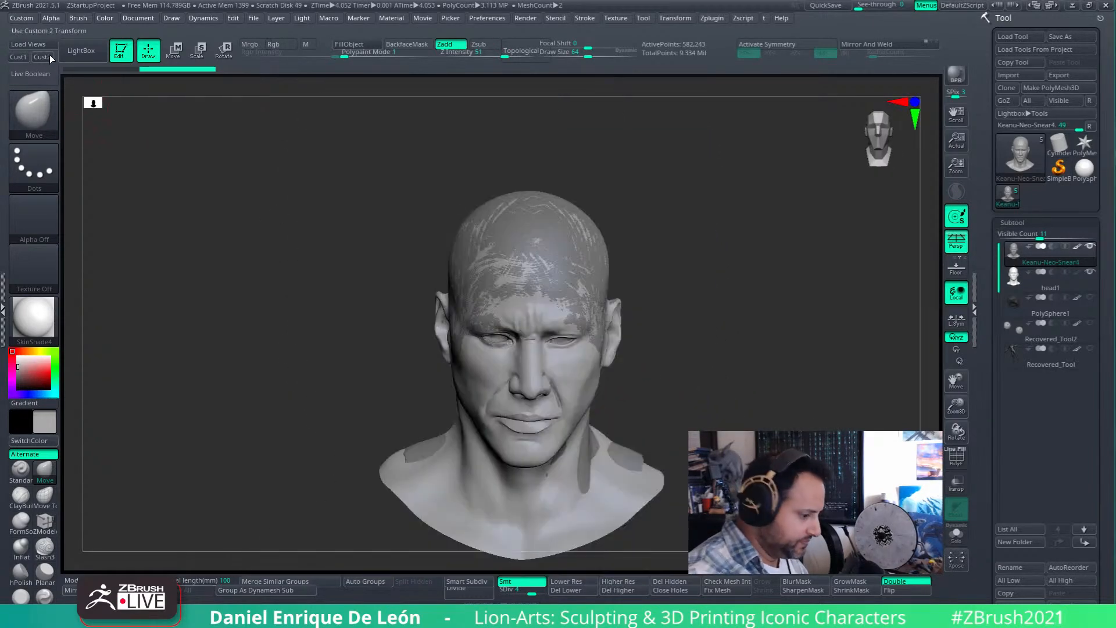
mouse_move(859, 7)
left_mouse_down()
mouse_move(910, 8)
mouse_move(855, 7)
left_mouse_up()
right_click_drag(608, 430, 616, 459, "ctrl")
right_click_drag(616, 459, 558, 430)
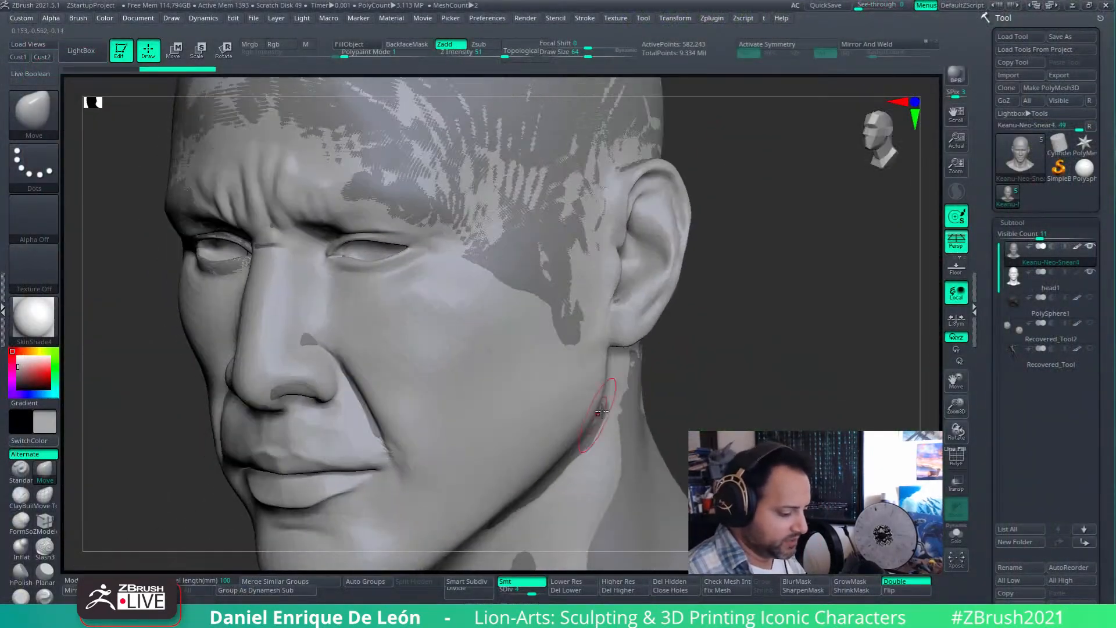
key("shift")
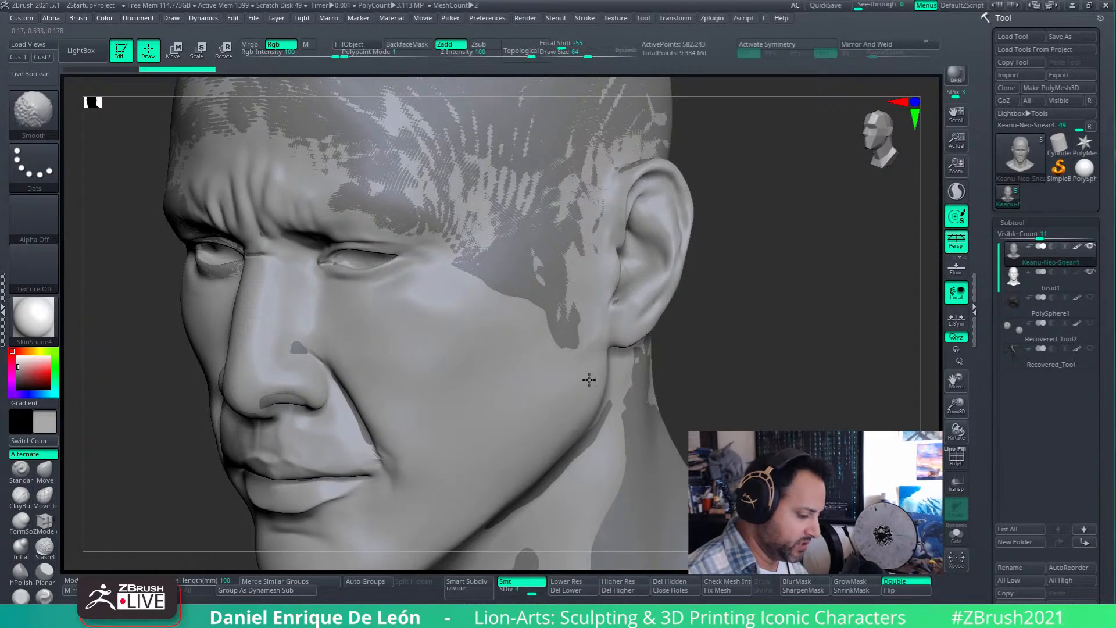
key("b")
key("m")
key("v")
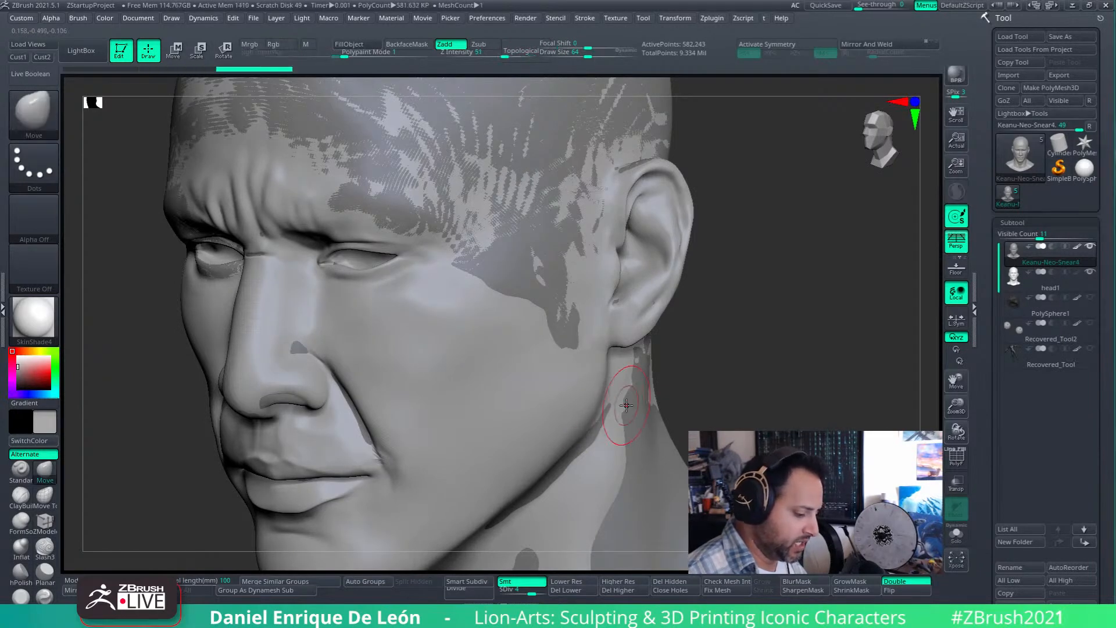
mouse_move(590, 407)
right_mouse_down()
mouse_move(610, 354)
mouse_move(642, 328)
right_mouse_up()
left_click_drag(594, 349, 590, 303, "shift")
mouse_move(557, 373)
right_mouse_down()
mouse_move(593, 314)
mouse_move(607, 314)
mouse_move(598, 299)
mouse_move(624, 289)
mouse_move(643, 300)
mouse_move(679, 251)
right_mouse_up()
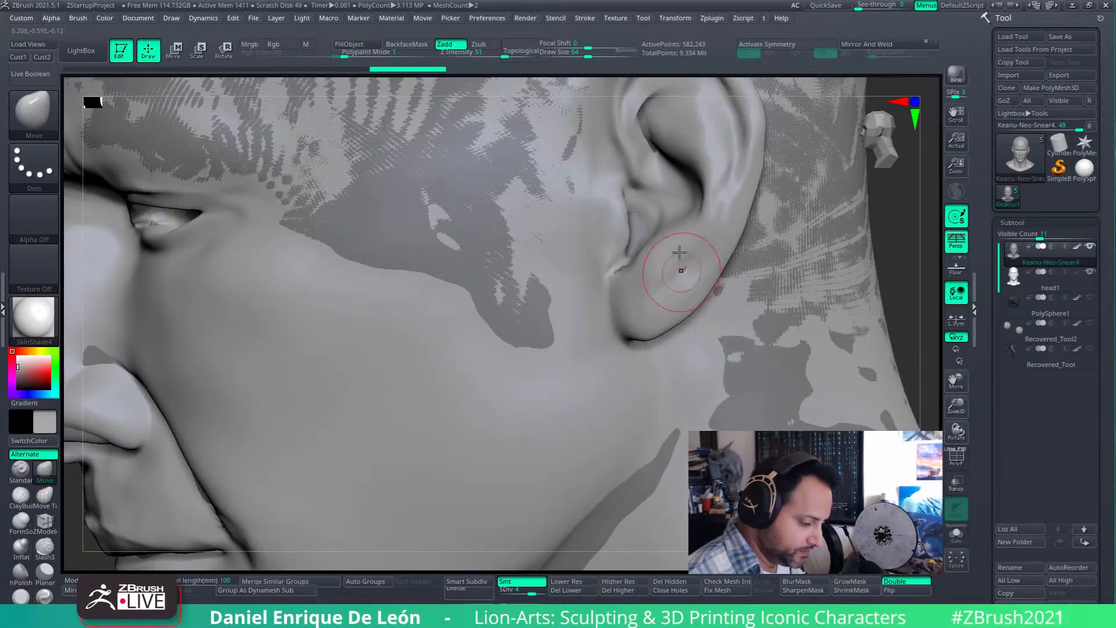
- Enlarge the Draw Size to about 89 and smooth the earlobe's lower edge and outer surface
left_click(593, 57)
mouse_move(607, 326)
right_mouse_down()
mouse_move(646, 339)
mouse_move(649, 393)
mouse_move(658, 323)
right_mouse_up()
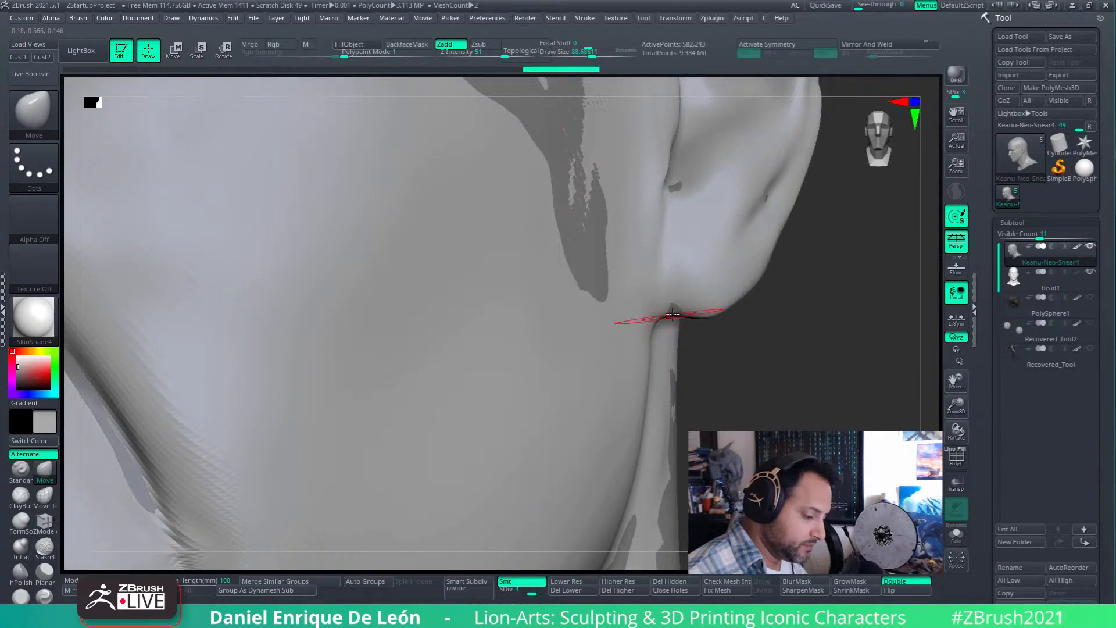
key("shift")
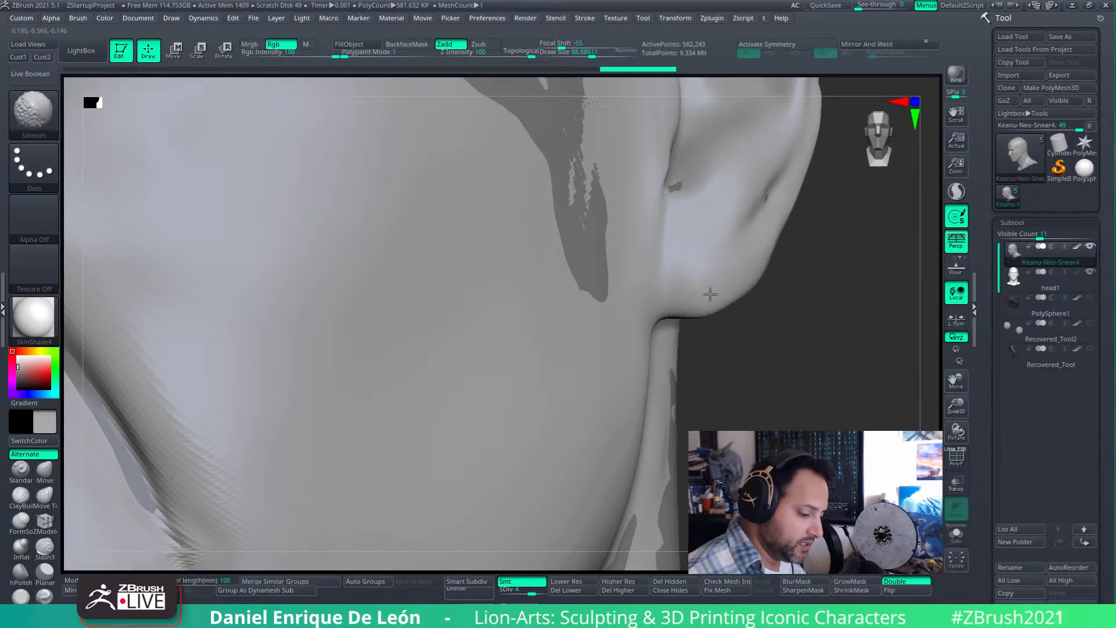
left_click_drag(727, 305, 729, 300, "shift")
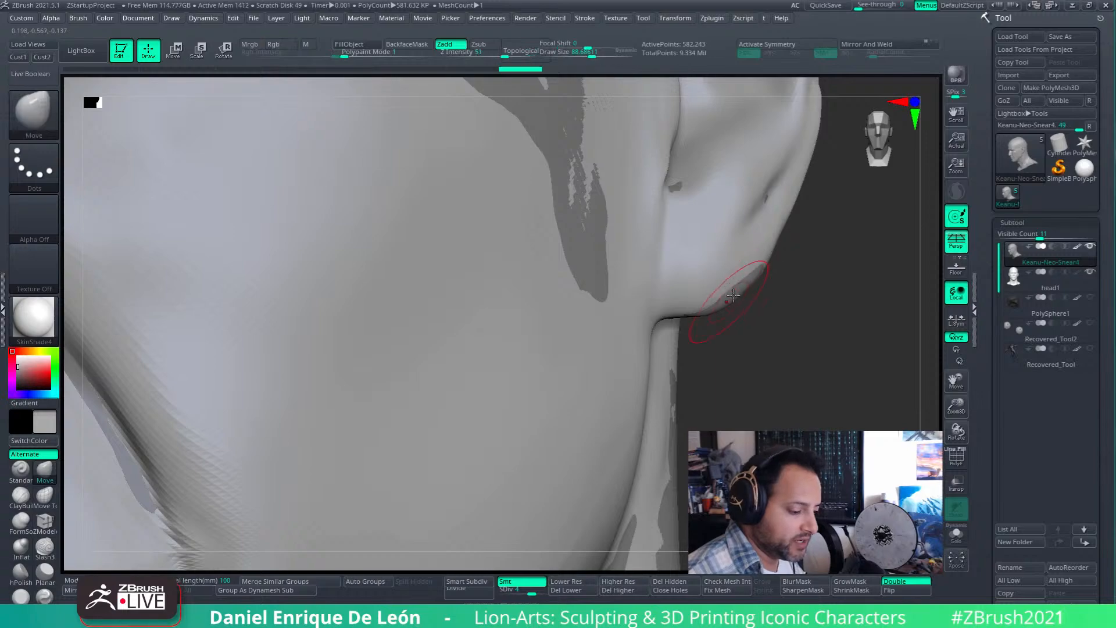
mouse_move(757, 273)
right_mouse_down()
mouse_move(740, 242)
mouse_move(835, 247)
mouse_move(613, 377)
mouse_move(630, 406)
mouse_move(636, 378)
mouse_move(654, 383)
mouse_move(681, 367)
mouse_move(661, 421)
mouse_move(718, 307)
mouse_move(707, 256)
right_mouse_up()
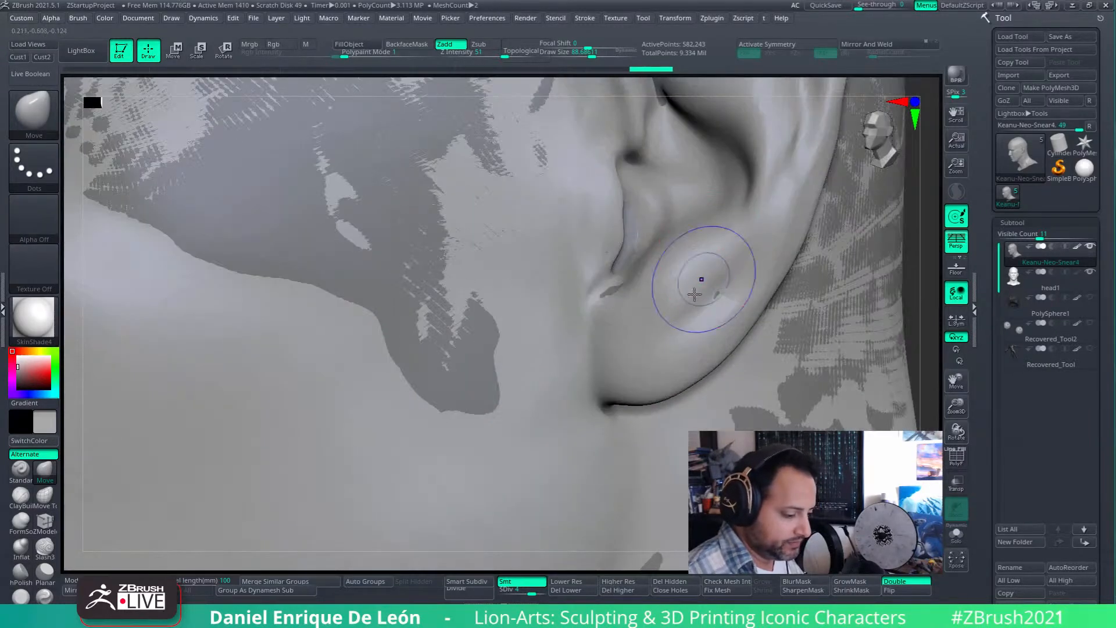
key("shift")
left_click_drag(642, 295, 710, 256, "shift")
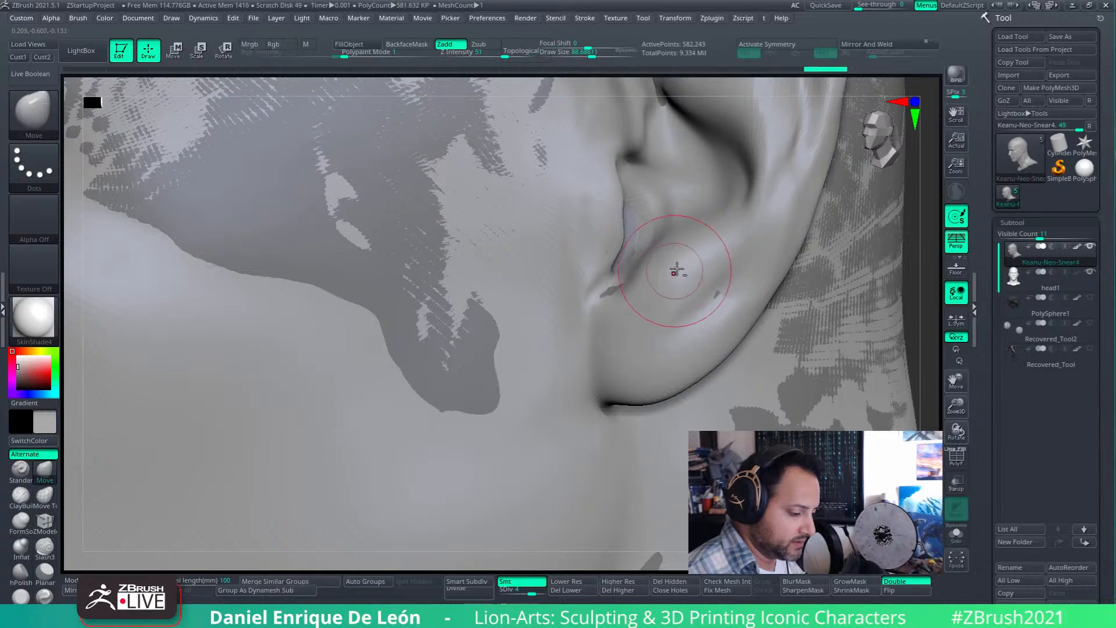
- Recall the Cust2 view, isolate the sculpted head over the faint photo, and refine the jaw contour below the ear
right_click_drag(675, 343, 653, 408, "ctrl")
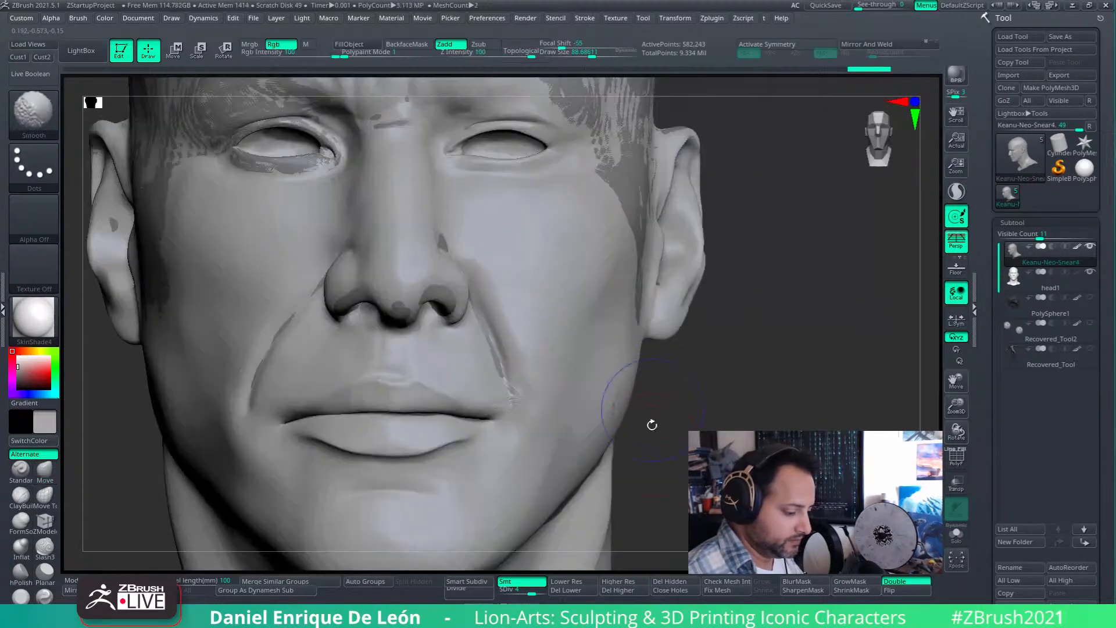
right_click_drag(644, 461, 410, 289)
left_click(48, 57)
mouse_move(861, 5)
left_mouse_down()
mouse_move(913, 2)
mouse_move(861, 6)
left_mouse_up()
left_click(956, 534)
mouse_move(614, 378)
left_mouse_down("alt")
mouse_move(605, 333)
mouse_move(643, 550)
left_mouse_up("alt")
left_click_drag(656, 366, 615, 349)
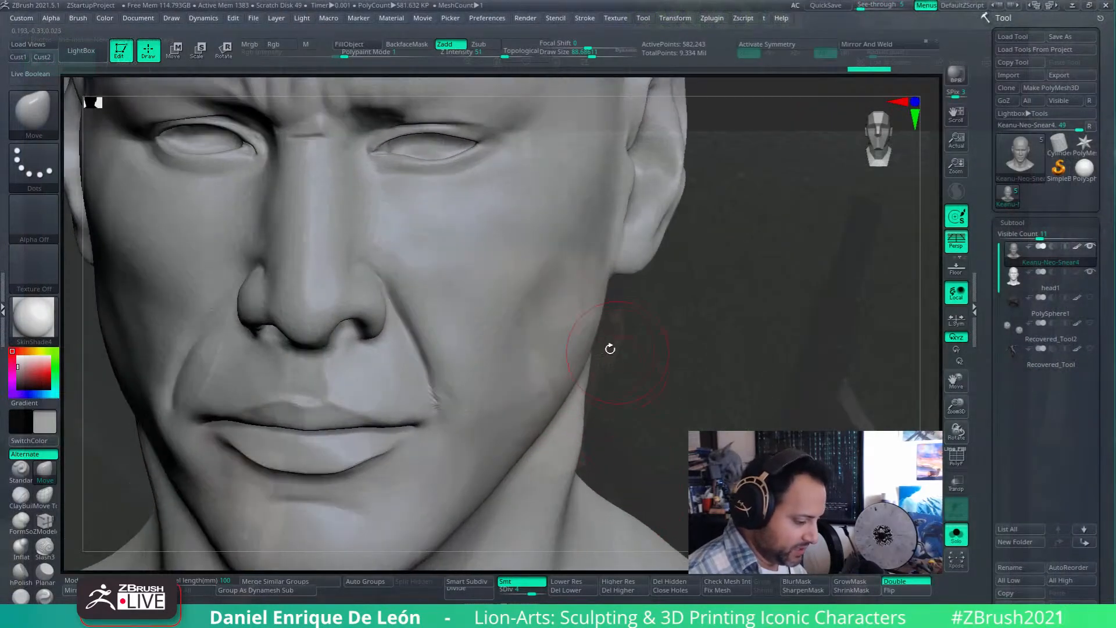
left_click_drag(593, 244, 589, 309, "shift")
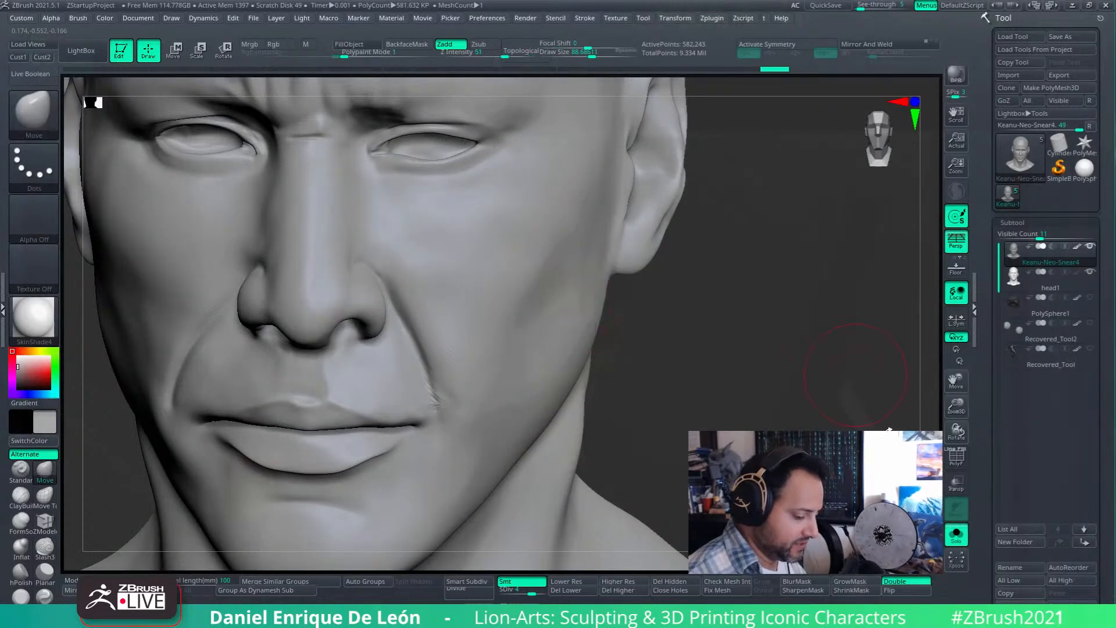
- Turn off Solo and smooth the cheek in front of the ear against the overlapping head1
left_click(953, 532)
key("shift")
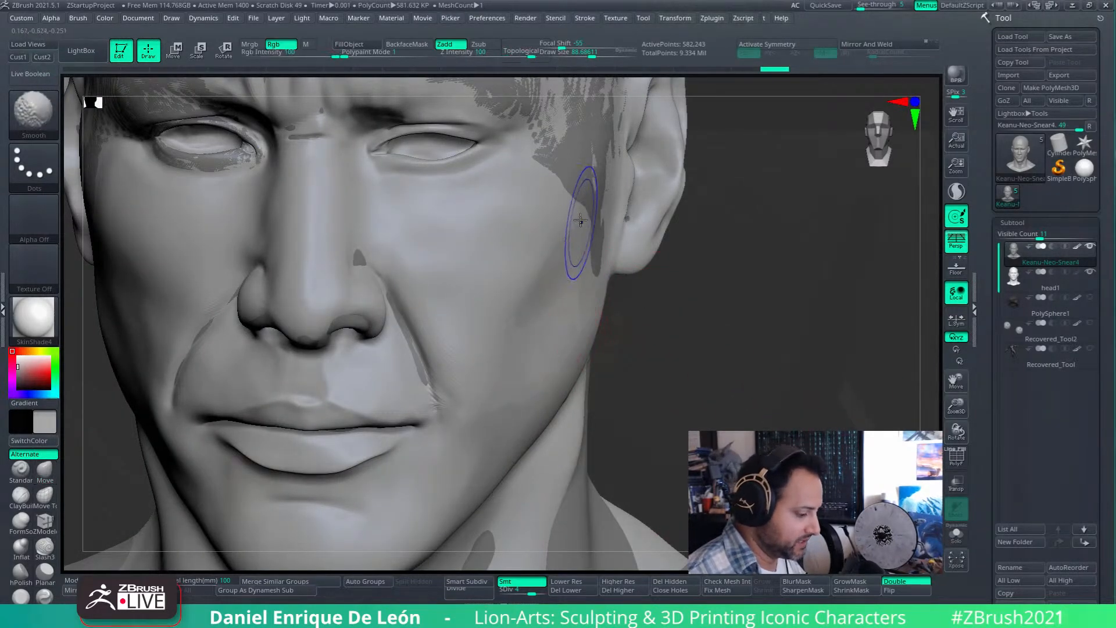
left_click_drag(533, 318, 563, 261, "shift")
right_click_drag(571, 231, 494, 239)
right_click_drag(634, 286, 712, 264)
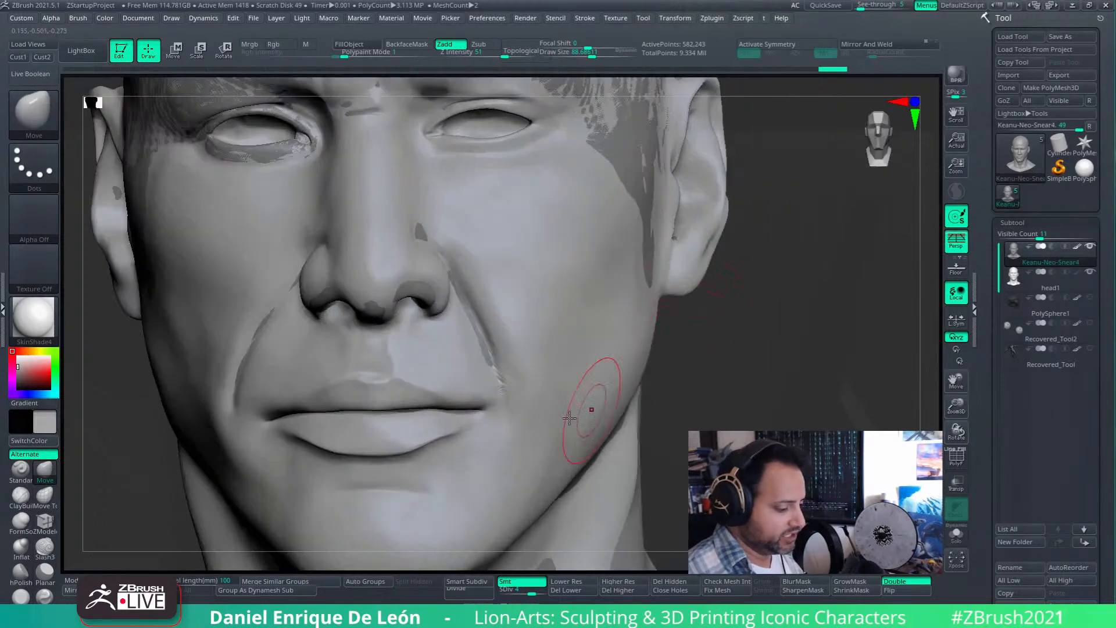
- Select the ZProject brush, display the polygroups with PolyF, and turn off Rgb for projecting
left_click(71, 137)
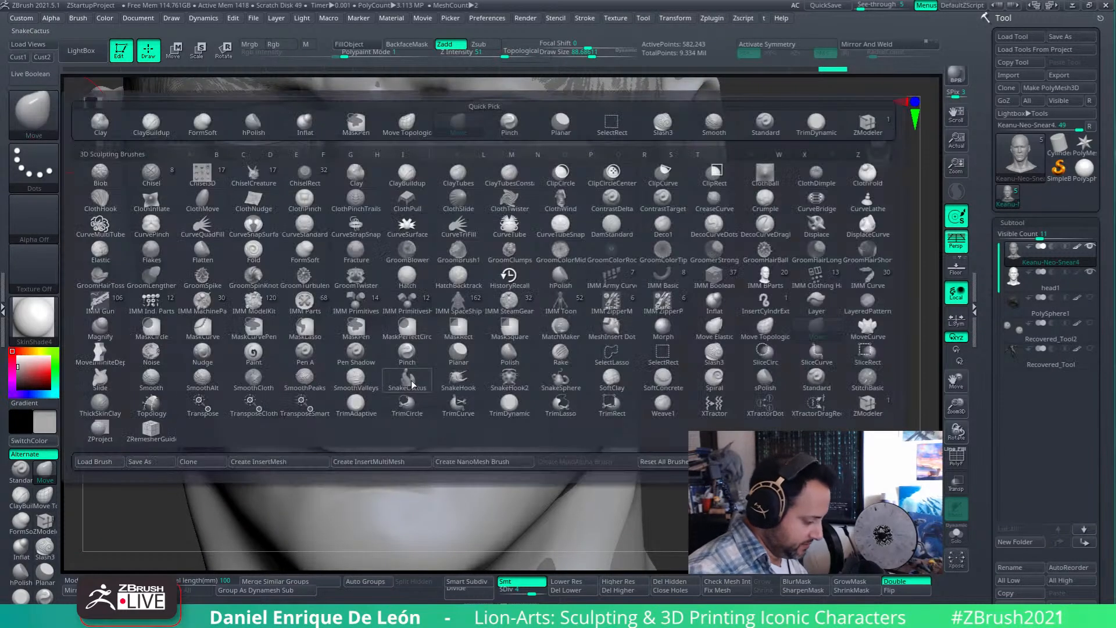
left_click(99, 430)
right_click_drag(772, 334, 917, 363)
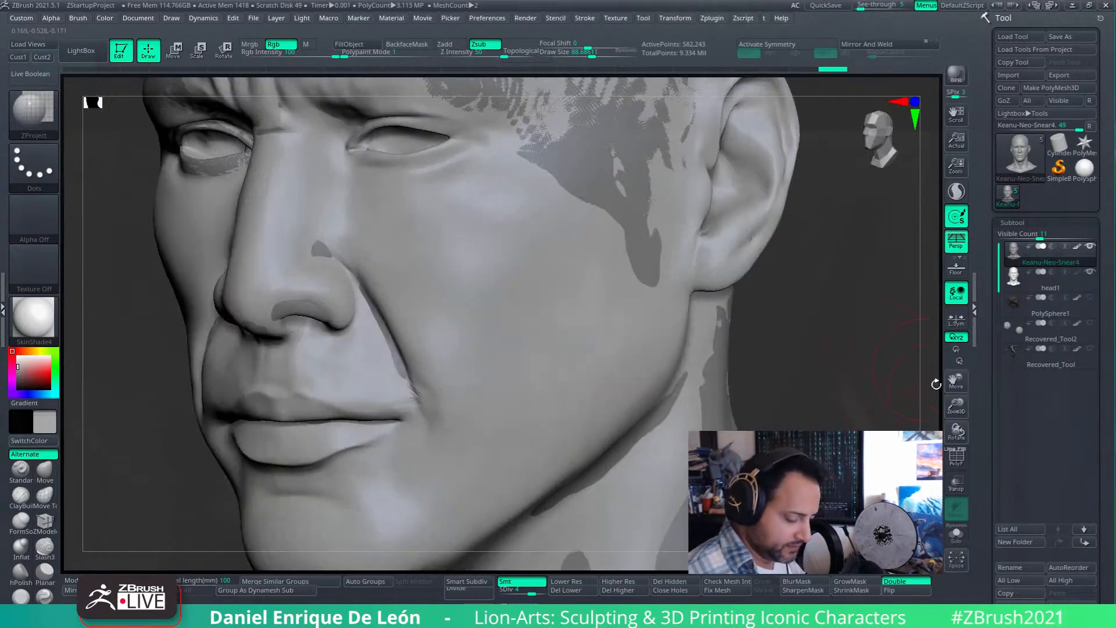
left_click(954, 459)
mouse_move(644, 338)
left_mouse_down()
mouse_move(625, 346)
mouse_move(630, 332)
mouse_move(622, 344)
left_mouse_up()
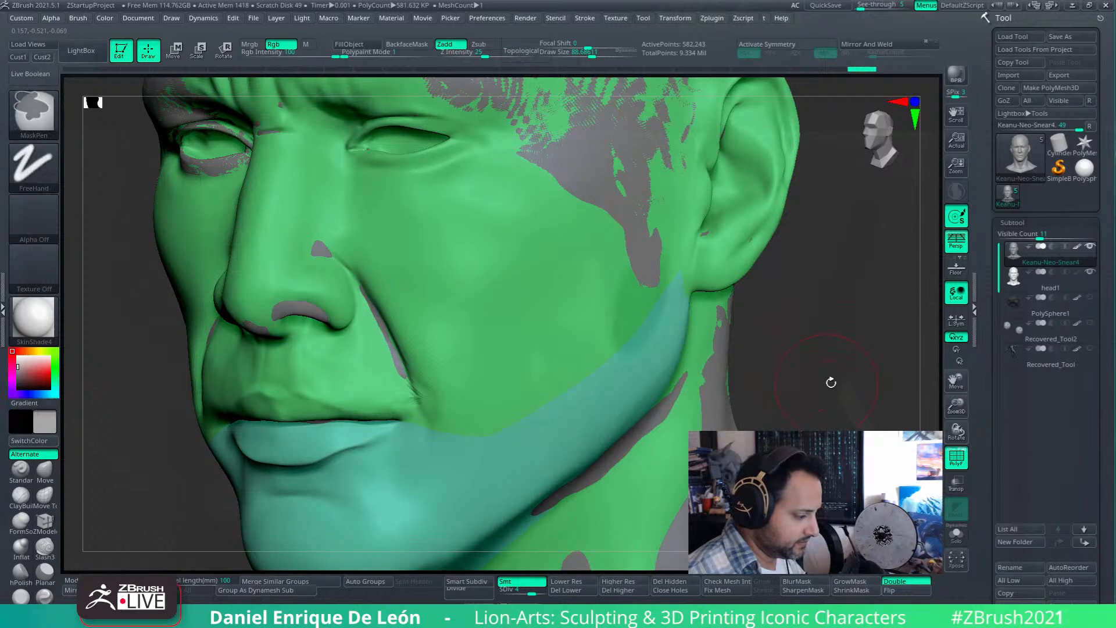
left_click(287, 46)
- Try projecting the rear jaw and the area below the ear onto head1, undoing the strokes
mouse_move(630, 323)
left_mouse_down()
mouse_move(602, 338)
mouse_move(671, 349)
left_mouse_up()
mouse_move(671, 349)
right_mouse_down()
mouse_move(645, 343)
mouse_move(698, 361)
right_mouse_up()
left_click_drag(698, 361, 702, 321)
key("ctrl+z")
key("ctrl+z")
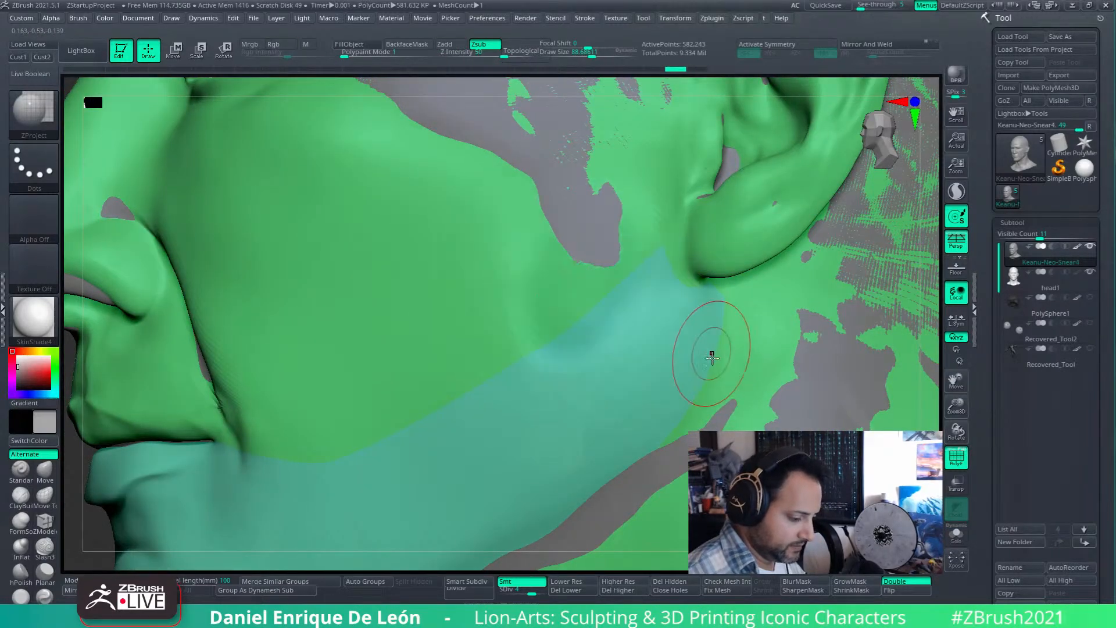
right_click_drag(700, 357, 716, 362)
mouse_move(640, 289)
left_mouse_down()
mouse_move(653, 246)
mouse_move(652, 273)
left_mouse_up()
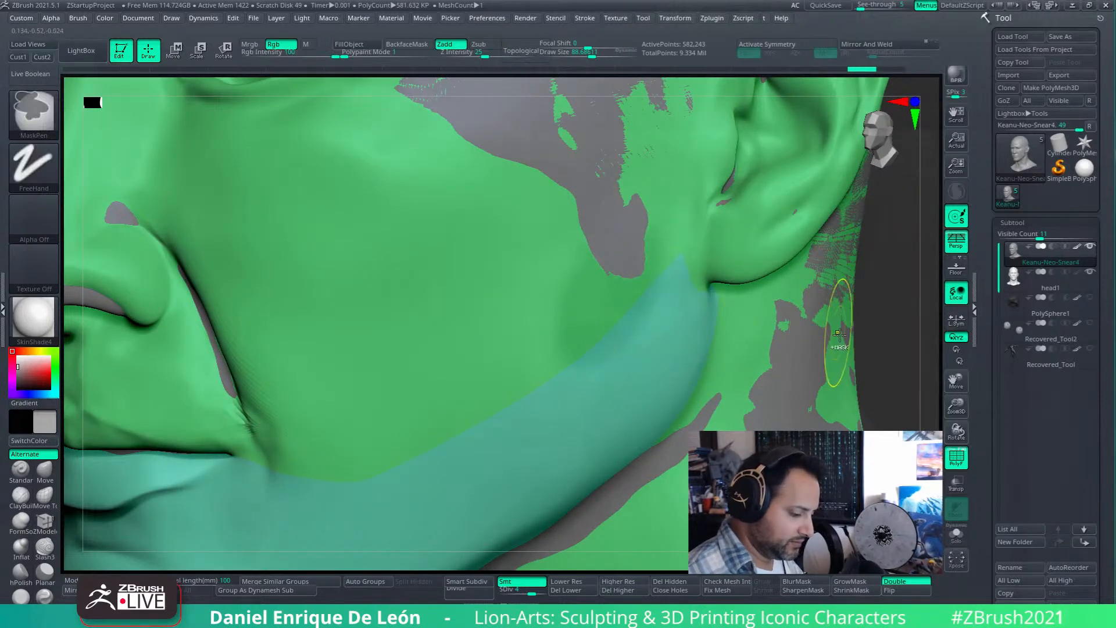
key("ctrl+z")
key("ctrl+z")
- Project the cheek in front of the ear onto head1 down to the jaw corner and smooth the transition
left_click_drag(648, 297, 619, 304)
mouse_move(635, 145)
left_mouse_down()
mouse_move(677, 310)
mouse_move(613, 375)
mouse_move(594, 336)
mouse_move(658, 383)
left_mouse_up()
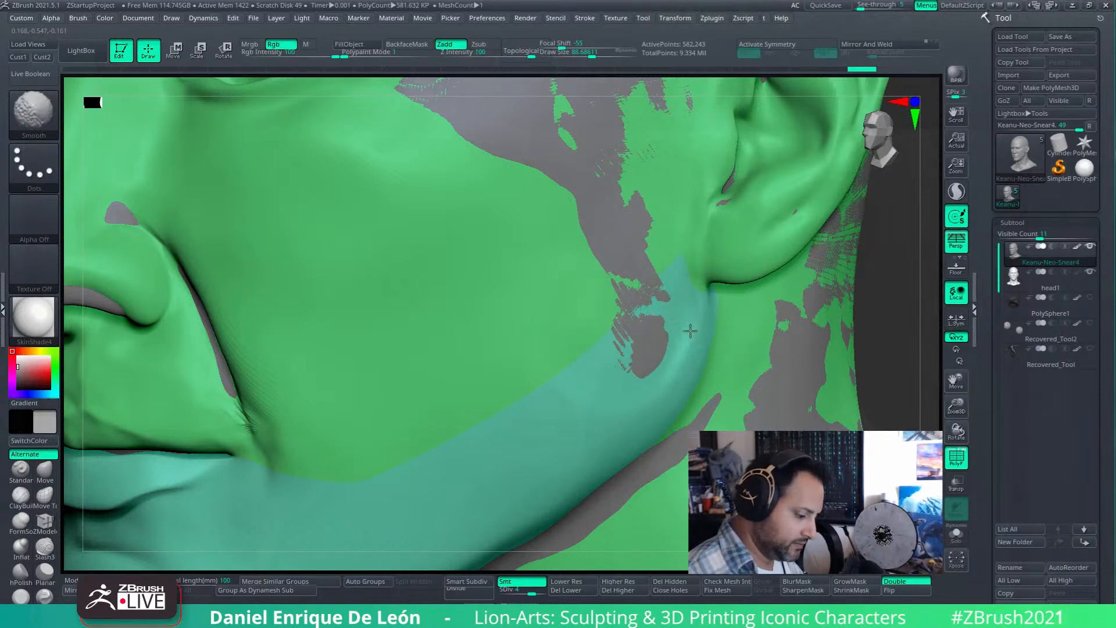
mouse_move(585, 384)
left_mouse_down("shift")
mouse_move(583, 330)
mouse_move(556, 315)
left_mouse_up("shift")
mouse_move(624, 351)
left_mouse_down()
mouse_move(620, 322)
mouse_move(567, 223)
mouse_move(529, 191)
mouse_move(538, 238)
left_mouse_up()
key("ctrl+z")
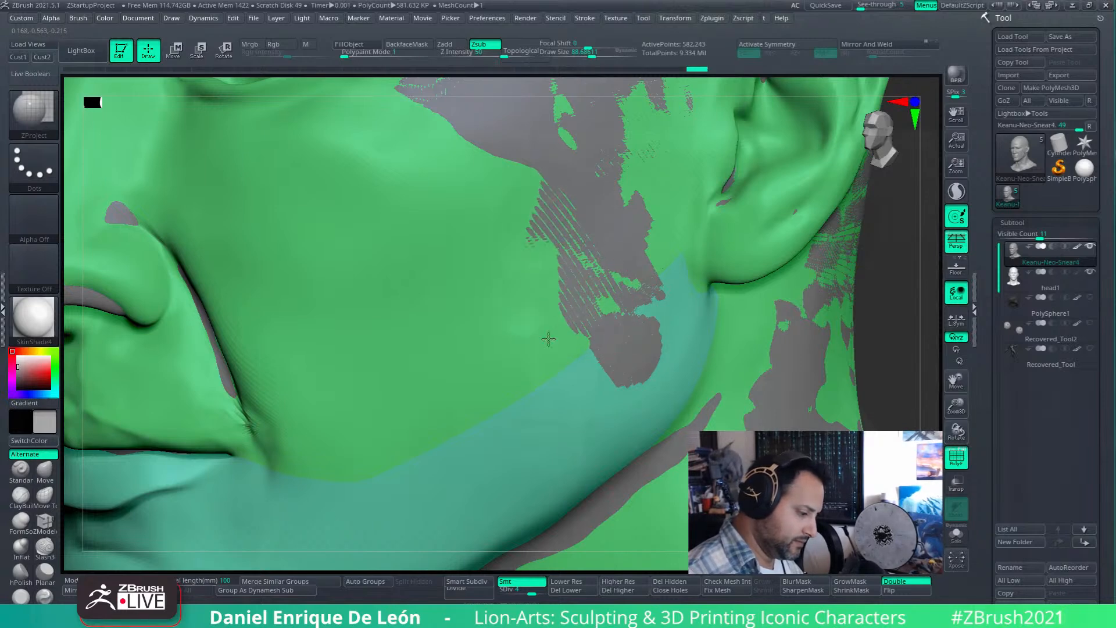
- Extend the ZProject strokes forward across the rear cheek to the jaw polygroup and smooth the projected edge
left_click_drag(549, 386, 546, 353)
mouse_move(545, 353)
right_mouse_down("ctrl")
mouse_move(570, 256)
mouse_move(573, 313)
right_mouse_up("ctrl")
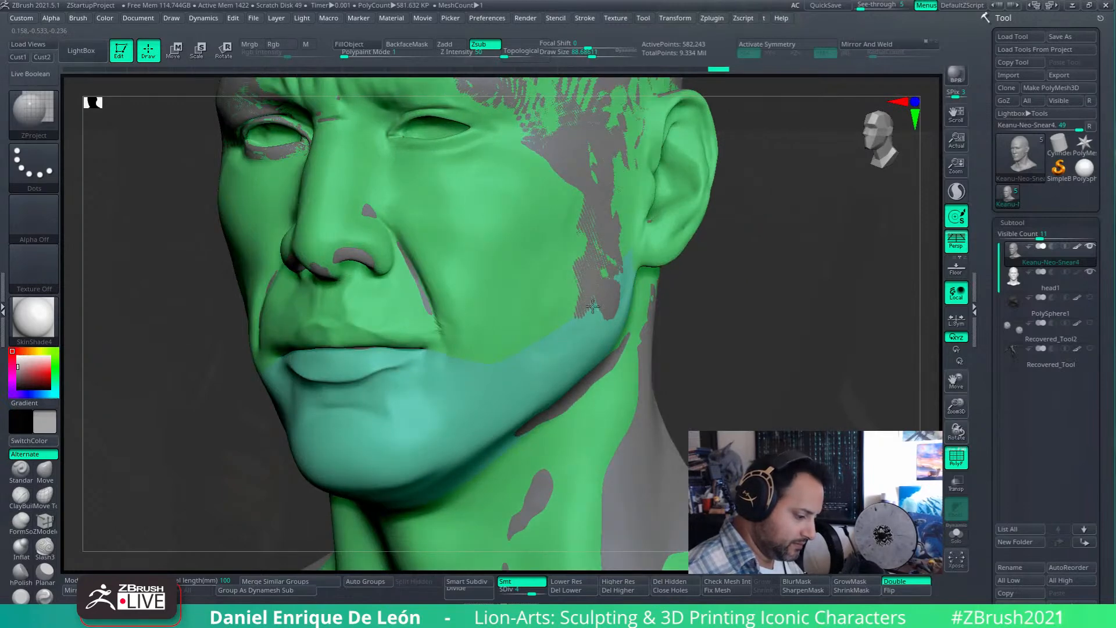
mouse_move(563, 294)
left_mouse_down("shift")
mouse_move(545, 319)
mouse_move(530, 302)
left_mouse_up("shift")
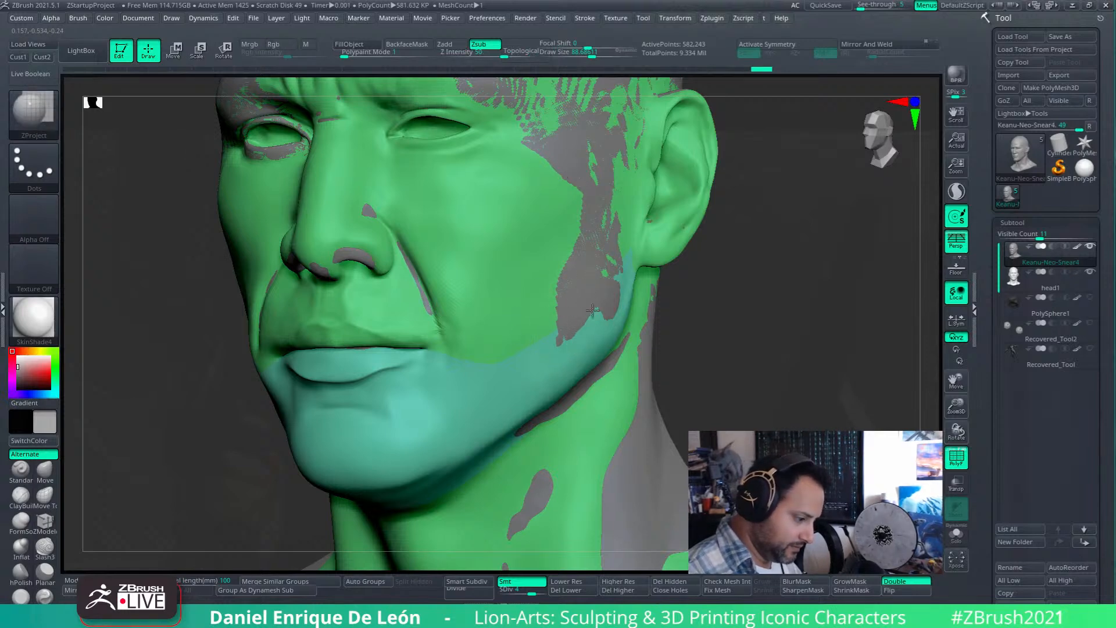
- Try projecting and smoothing the area where the jaw meets the earlobe
left_click_drag(627, 289, 646, 266)
mouse_move(651, 265)
right_mouse_down()
mouse_move(635, 274)
mouse_move(640, 363)
mouse_move(570, 289)
mouse_move(627, 202)
right_mouse_up()
left_click_drag(615, 249, 598, 250, "shift")
right_click_drag(598, 249, 610, 189)
left_click_drag(610, 189, 595, 214, "shift")
mouse_move(595, 214)
right_mouse_down("ctrl")
mouse_move(618, 294)
mouse_move(678, 257)
mouse_move(678, 239)
right_mouse_up("ctrl")
- Inspect the earlobe in Solo and step back through the undo history to remove the latest strokes around it
left_click(956, 534)
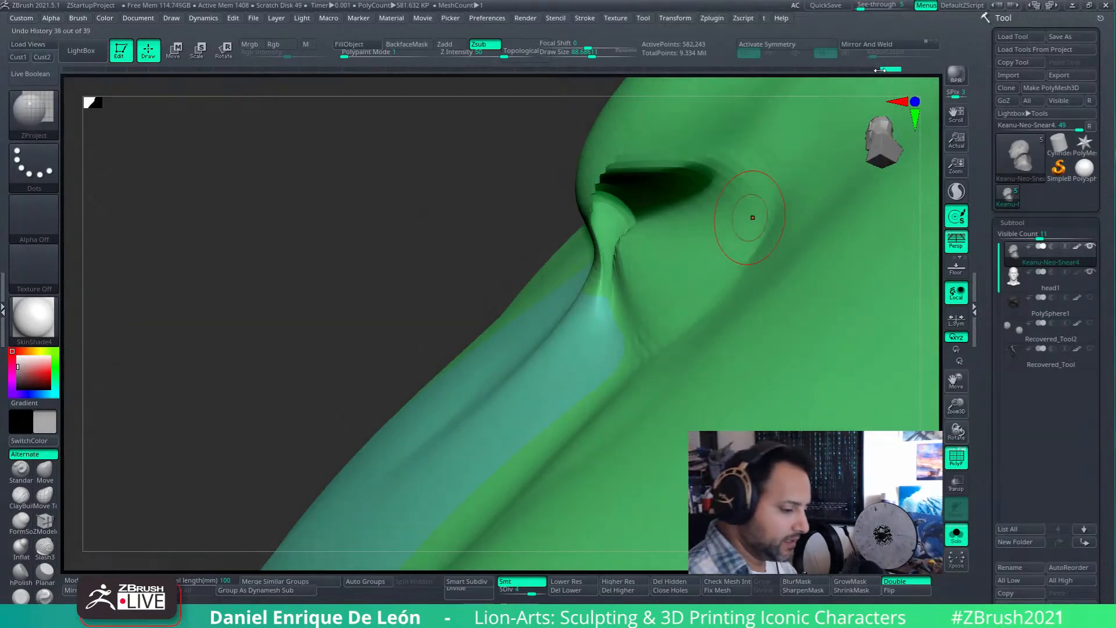
left_click(841, 69)
mouse_move(839, 71)
left_mouse_down()
mouse_move(737, 69)
mouse_move(794, 68)
mouse_move(759, 71)
left_mouse_up()
right_click_drag(692, 428, 726, 334)
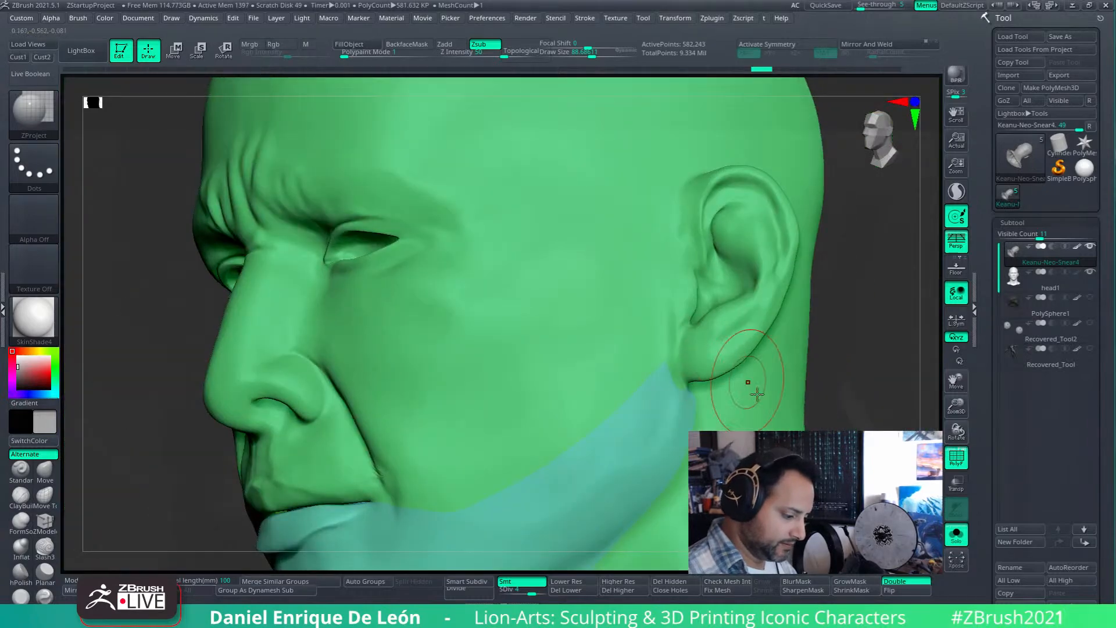
left_click(956, 536)
- Mask the lower jaw polygroup and blur the mask's edge for the ZProject brush
right_click_drag(668, 427, 671, 355, "alt")
right_click_drag(642, 299, 624, 373, "ctrl")
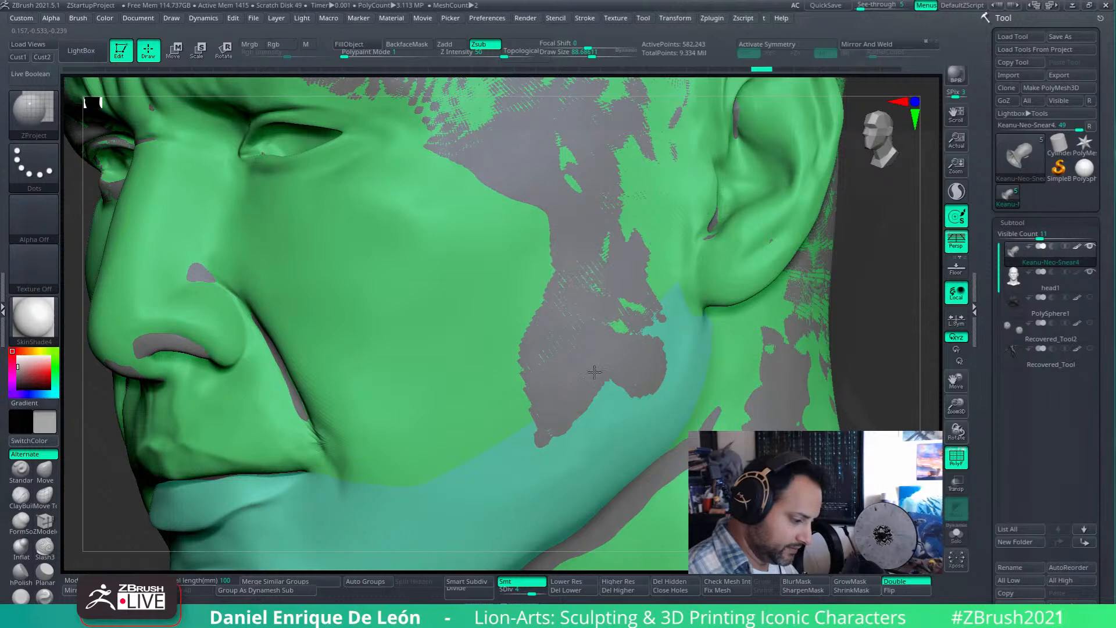
key("w")
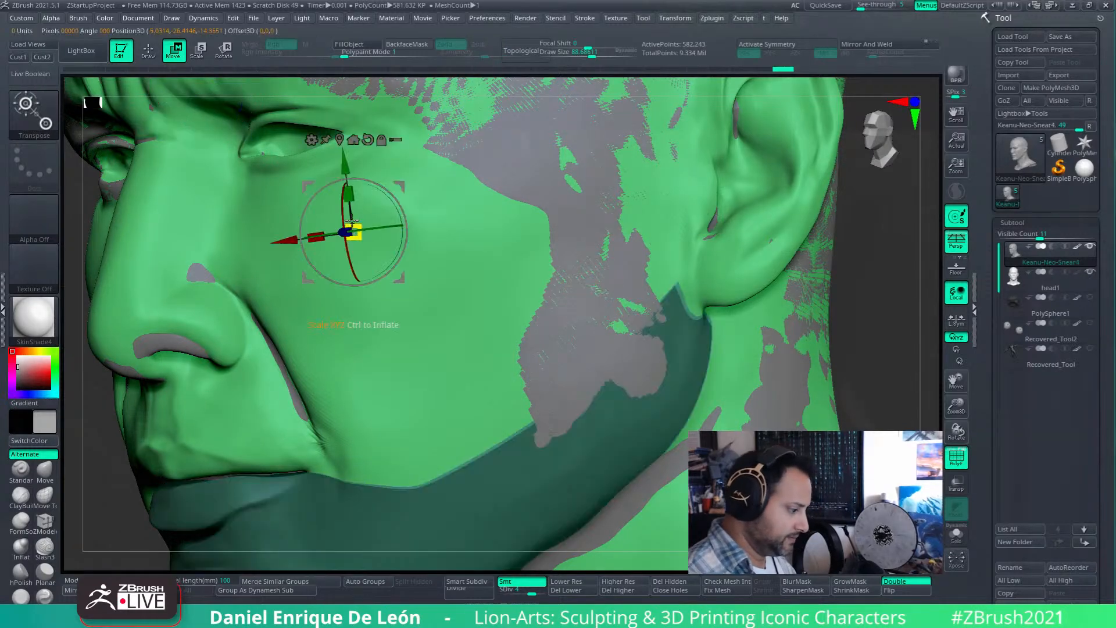
left_click(156, 51)
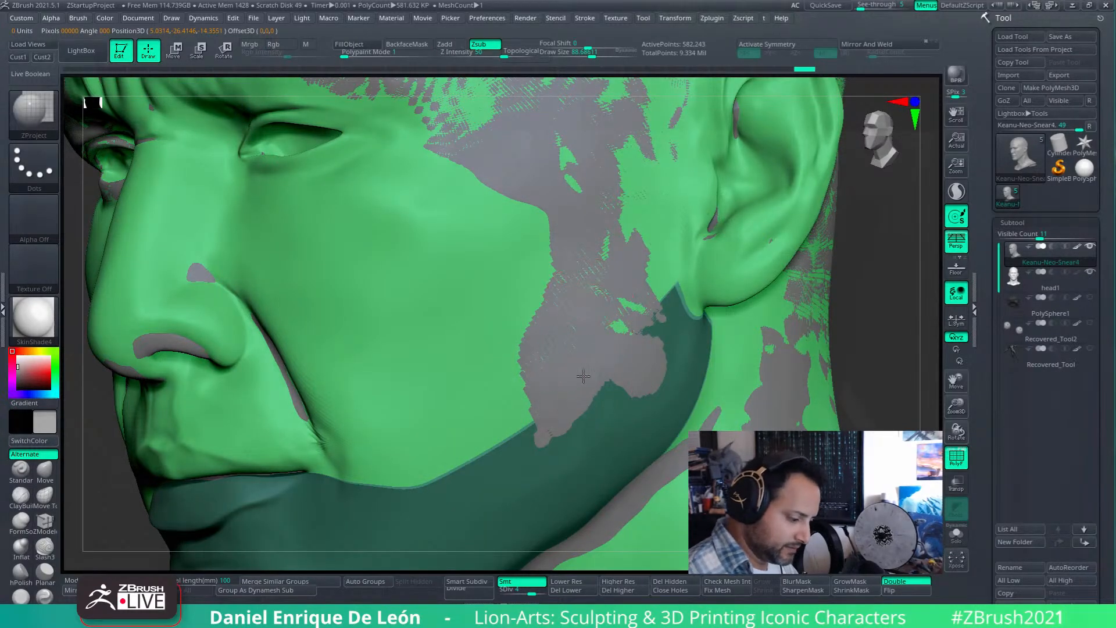
left_click(617, 453, "ctrl")
left_click(614, 455, "ctrl")
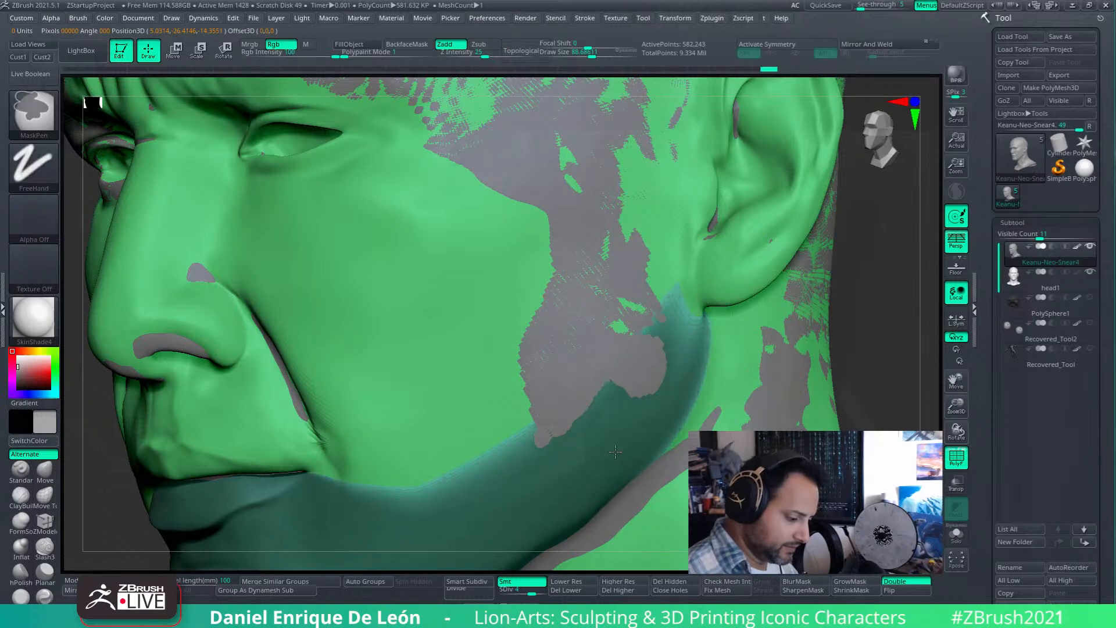
- Mask the ear on the side of the face being worked on, front and back, using the MaskLasso brush
mouse_move(688, 359)
right_mouse_down()
mouse_move(648, 354)
mouse_move(711, 334)
right_mouse_up()
left_click(35, 114, "ctrl")
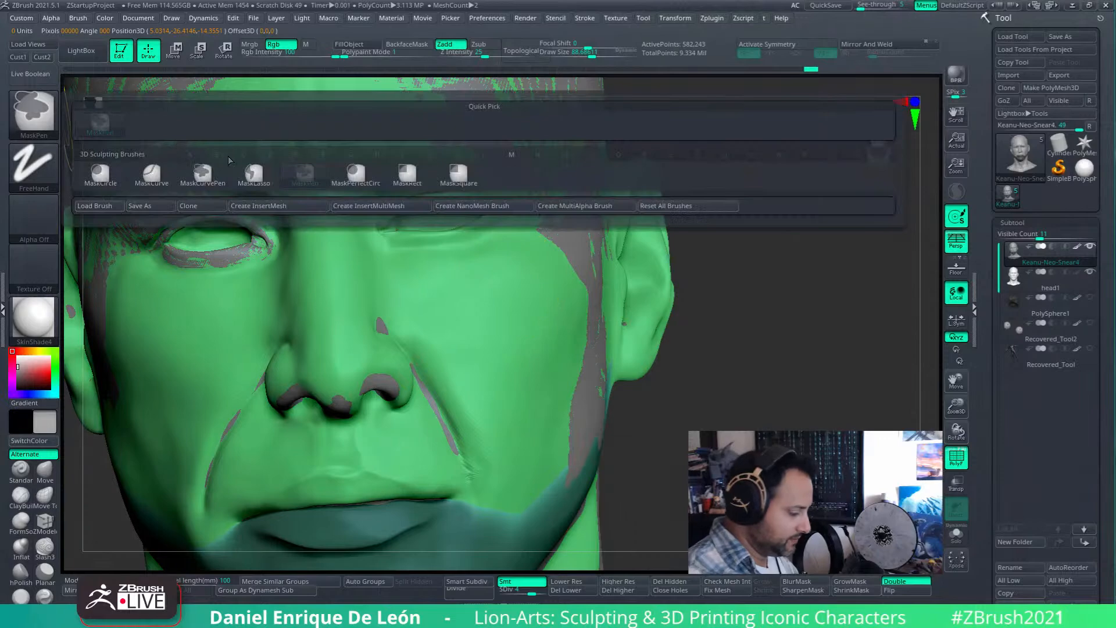
left_click(253, 175, "ctrl")
mouse_move(761, 181)
left_mouse_down("ctrl")
mouse_move(645, 185)
mouse_move(607, 331)
mouse_move(668, 378)
left_mouse_up("ctrl")
mouse_move(773, 290)
right_mouse_down()
mouse_move(668, 302)
mouse_move(668, 244)
mouse_move(689, 262)
mouse_move(712, 324)
mouse_move(674, 306)
mouse_move(706, 299)
right_mouse_up()
left_click_drag(698, 241, 756, 307, "ctrl")
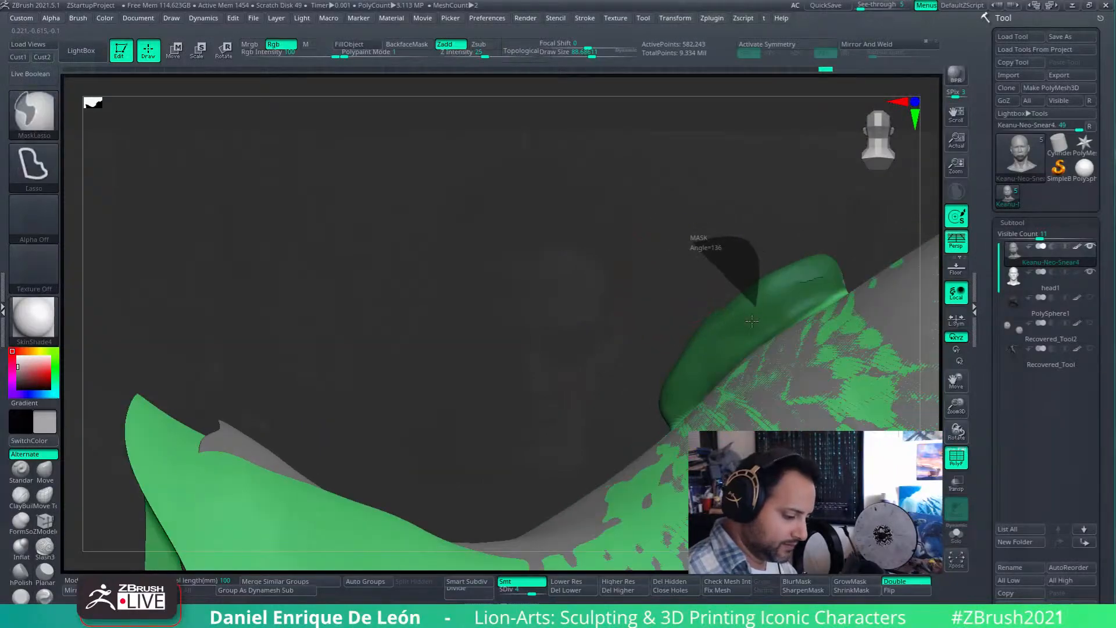
left_click_drag(637, 449, 634, 436, "ctrl")
mouse_move(654, 321)
right_mouse_down()
mouse_move(587, 335)
mouse_move(616, 318)
mouse_move(598, 351)
mouse_move(558, 354)
right_mouse_up()
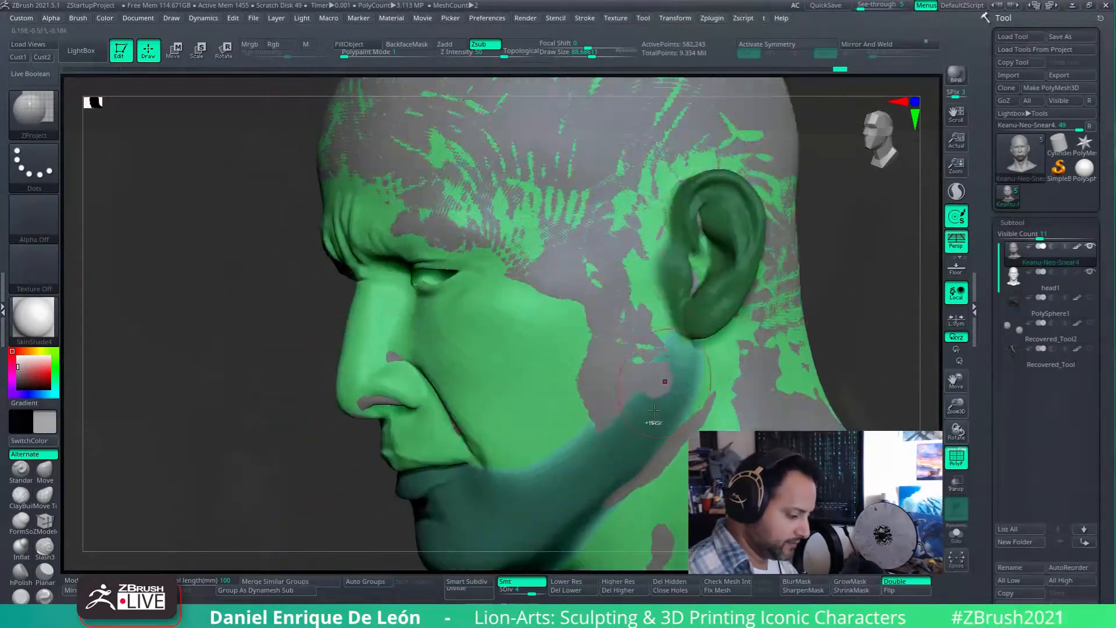
- Project the head1 surface onto the cheek in front of the ear with the ZProject brush and smooth the area
mouse_move(623, 313)
right_mouse_down()
mouse_move(663, 350)
mouse_move(635, 290)
mouse_move(674, 353)
right_mouse_up()
left_click(675, 354, "alt")
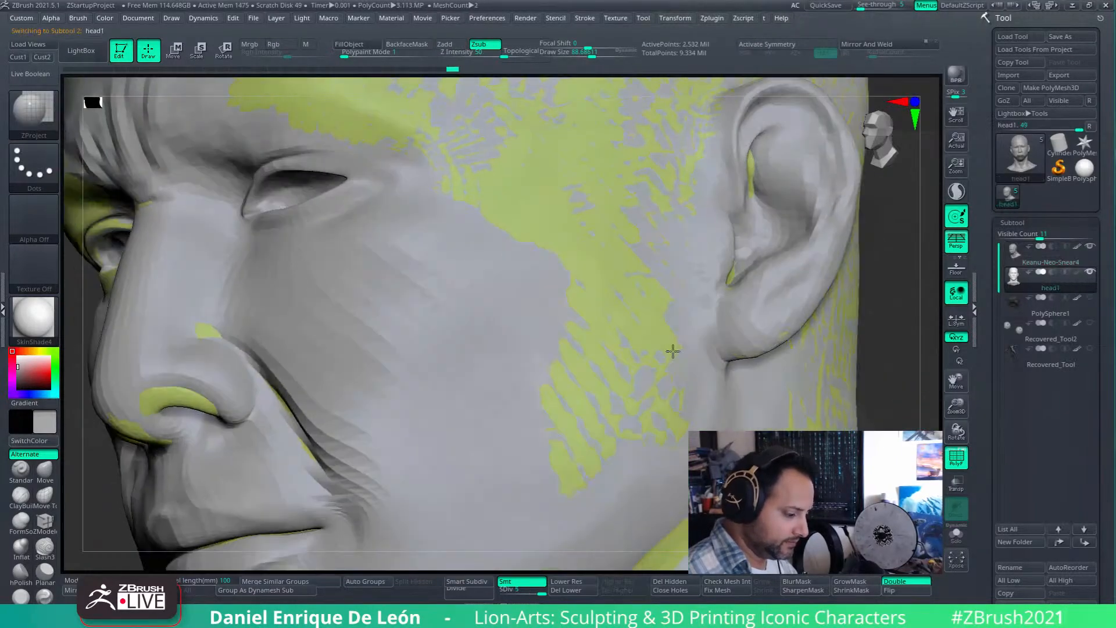
left_click(714, 335, "alt")
mouse_move(733, 333)
right_mouse_down()
mouse_move(704, 325)
mouse_move(652, 358)
right_mouse_up()
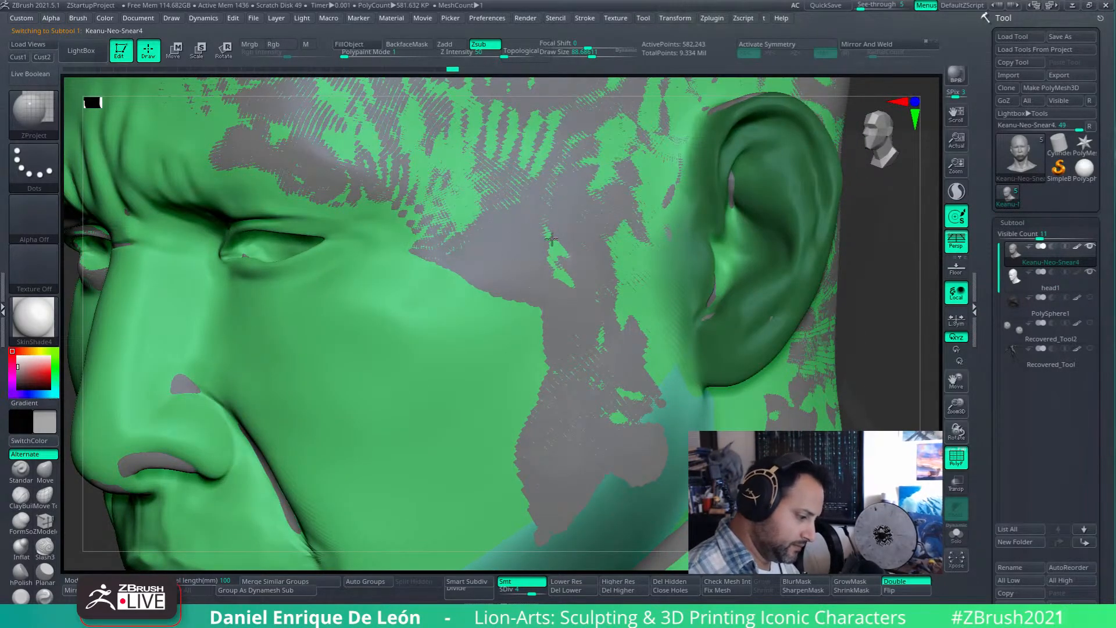
mouse_move(604, 405)
right_mouse_down("ctrl")
mouse_move(595, 344)
mouse_move(608, 349)
mouse_move(592, 358)
right_mouse_up("ctrl")
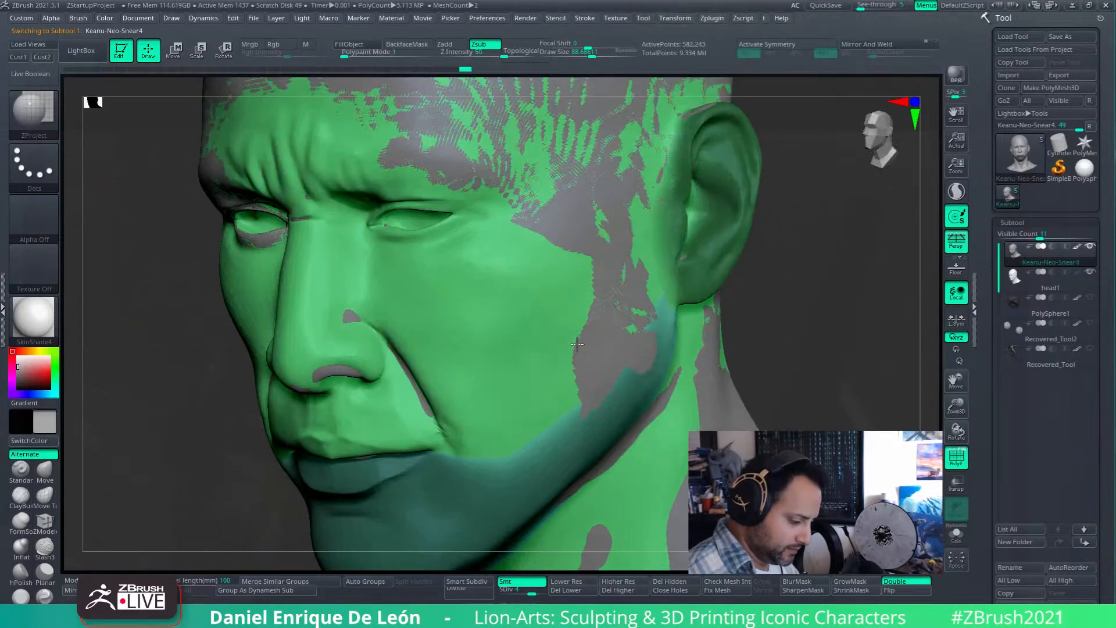
left_click_drag(553, 365, 533, 391, "alt")
left_click_drag(582, 341, 520, 398, "shift")
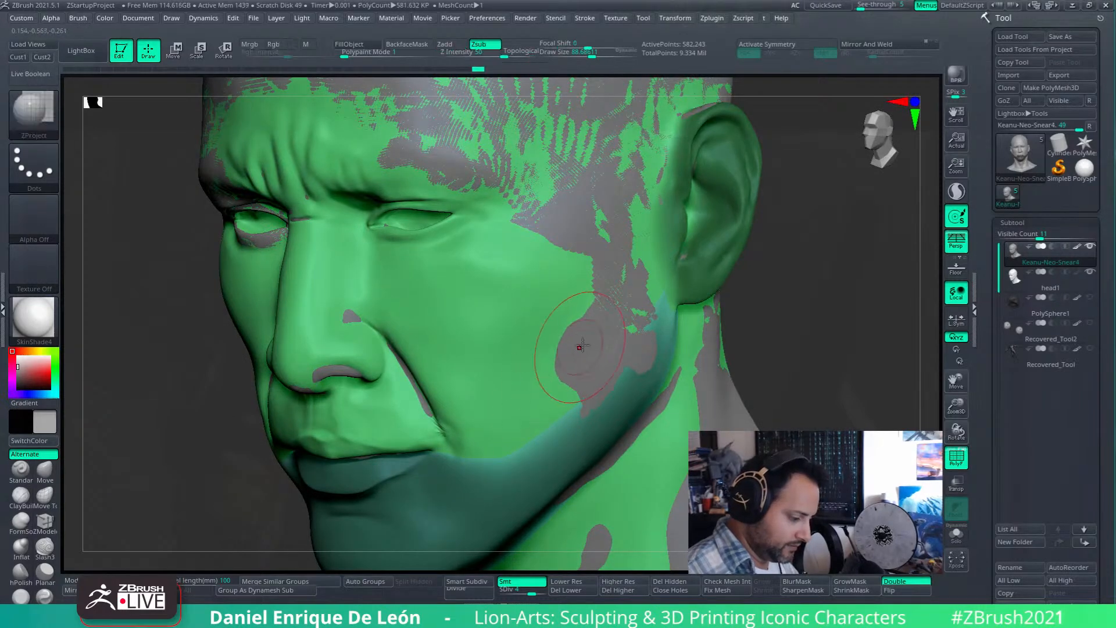
right_click_drag(577, 347, 602, 356)
left_click_drag(602, 355, 598, 335, "alt")
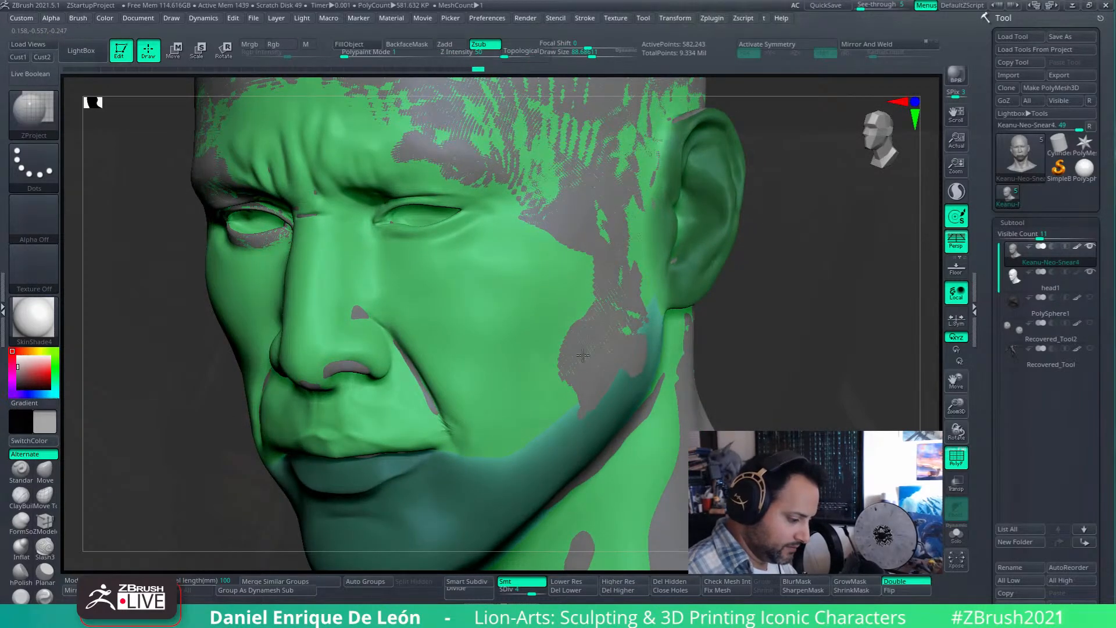
- Restore the second custom view, isolate the Keanu-Neo-Snear4 subtool, and compare it with the see-through reference photo
right_click_drag(596, 335, 678, 304)
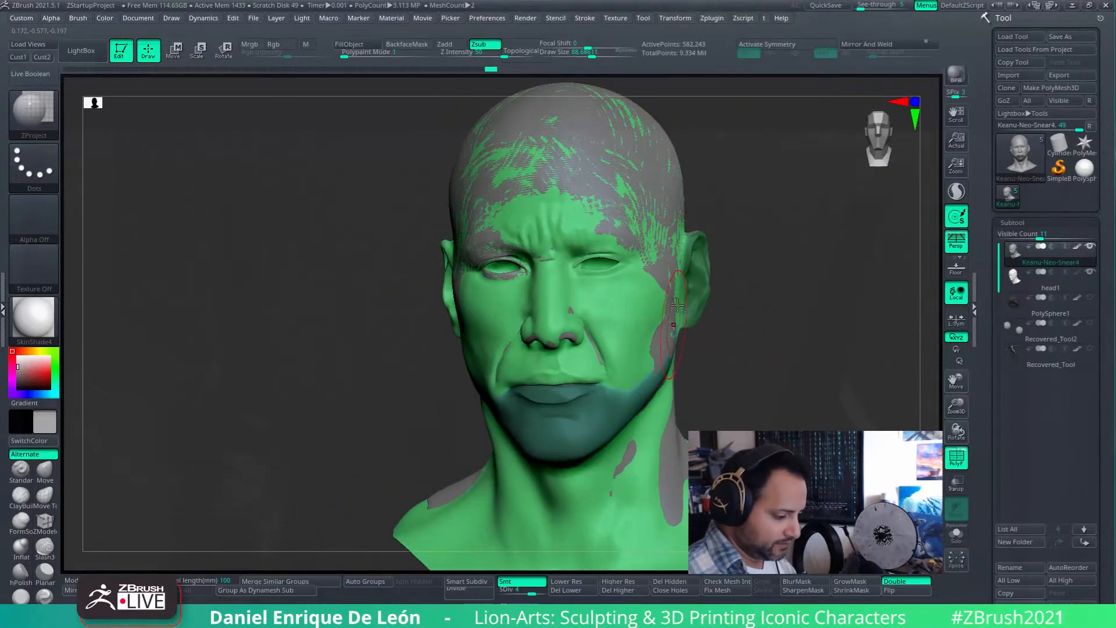
left_click(48, 58)
left_click(956, 530)
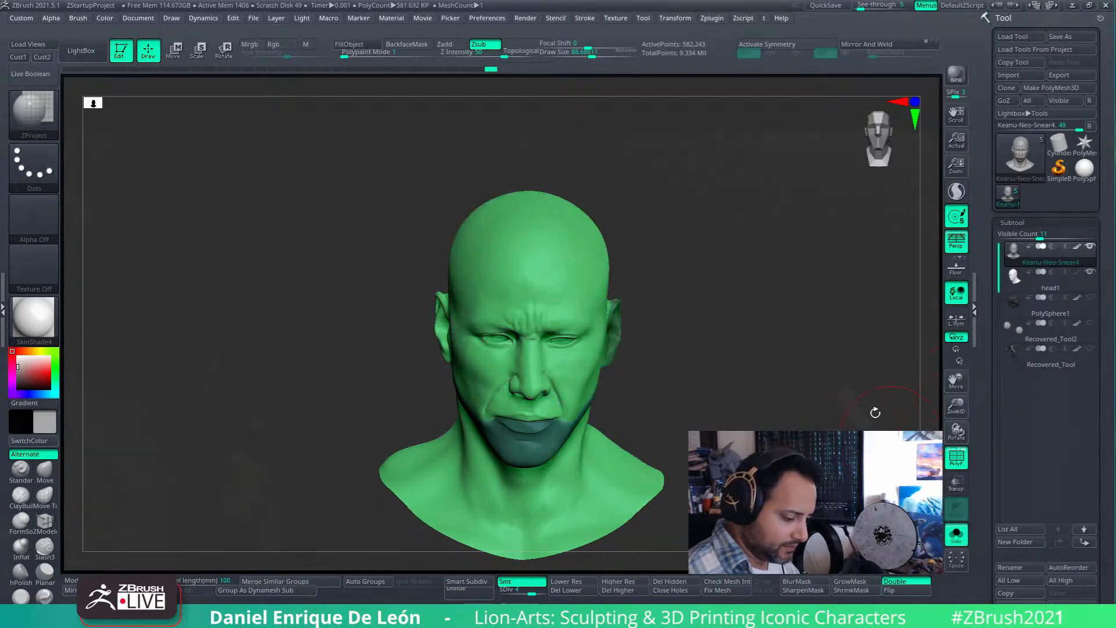
mouse_move(872, 5)
left_mouse_down()
mouse_move(928, 4)
mouse_move(853, 6)
left_mouse_up()
- Build up the cheek above the jawline with the FormSoft brush at Z Intensity 3 and soften the strokes
right_click_drag(602, 389, 573, 349)
mouse_move(573, 348)
right_mouse_down("alt")
mouse_move(623, 304)
mouse_move(653, 378)
mouse_move(685, 363)
right_mouse_up("alt")
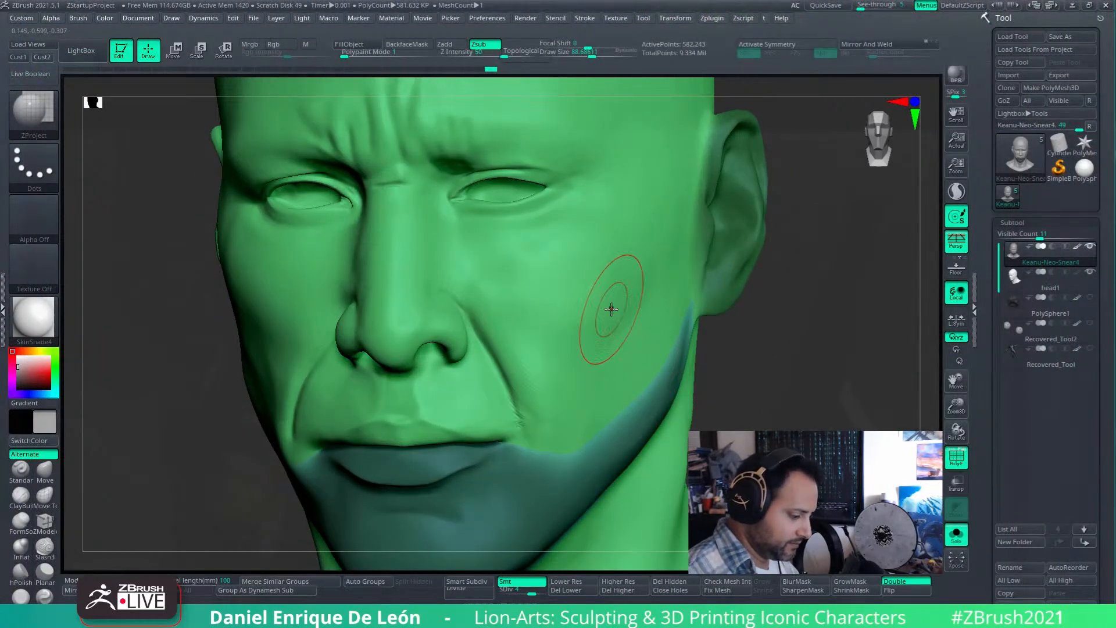
left_click(26, 519)
right_click_drag(671, 302, 801, 41)
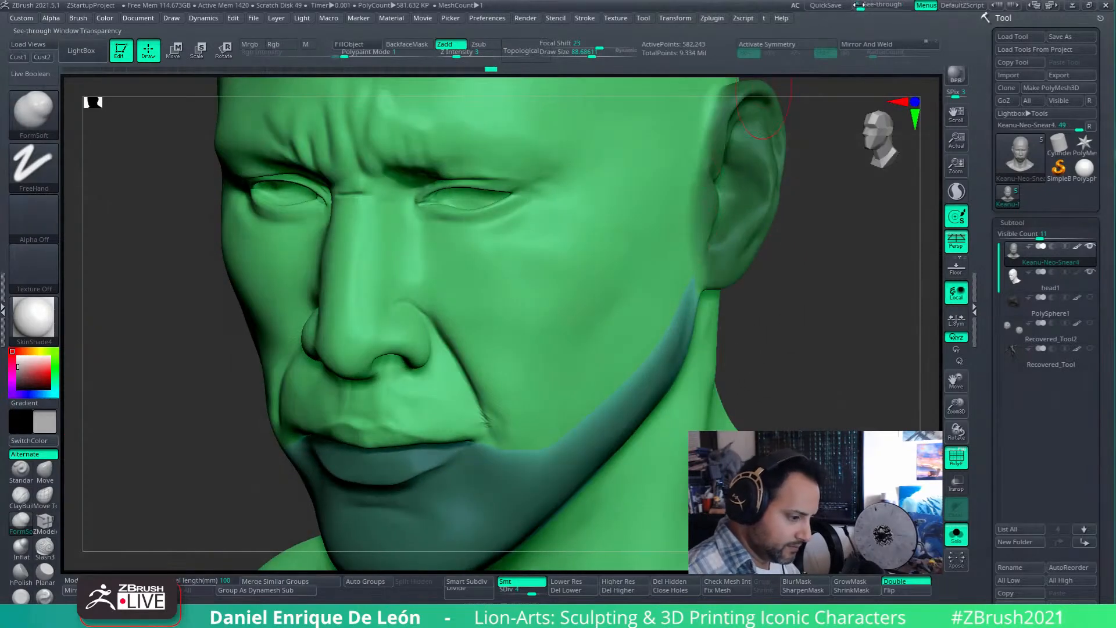
mouse_move(619, 314)
right_mouse_down()
mouse_move(610, 341)
mouse_move(634, 331)
right_mouse_up()
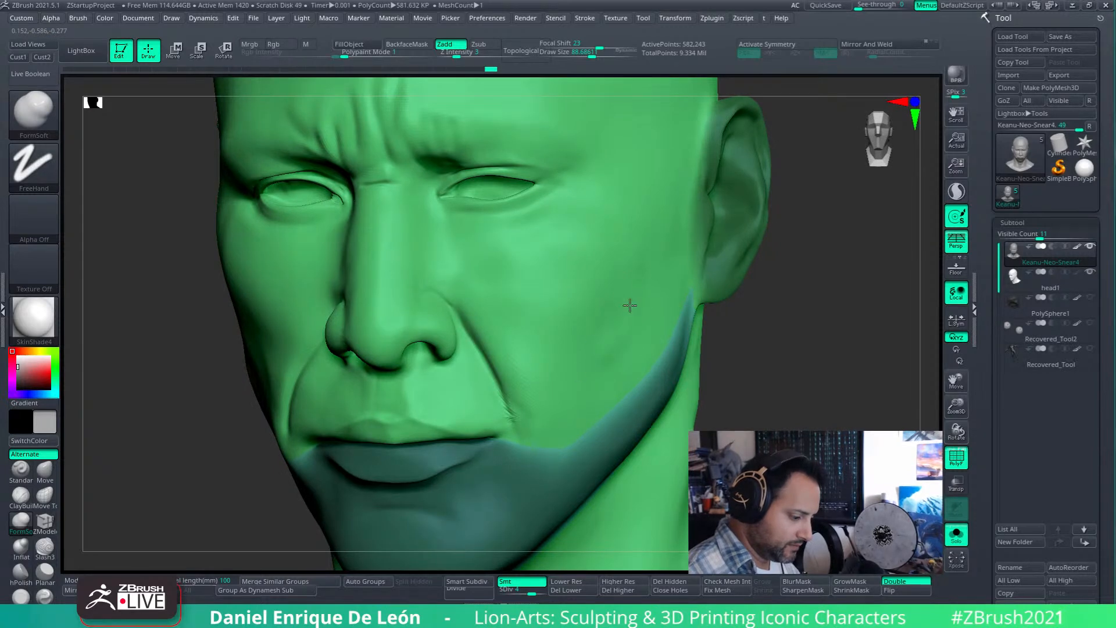
key("shift")
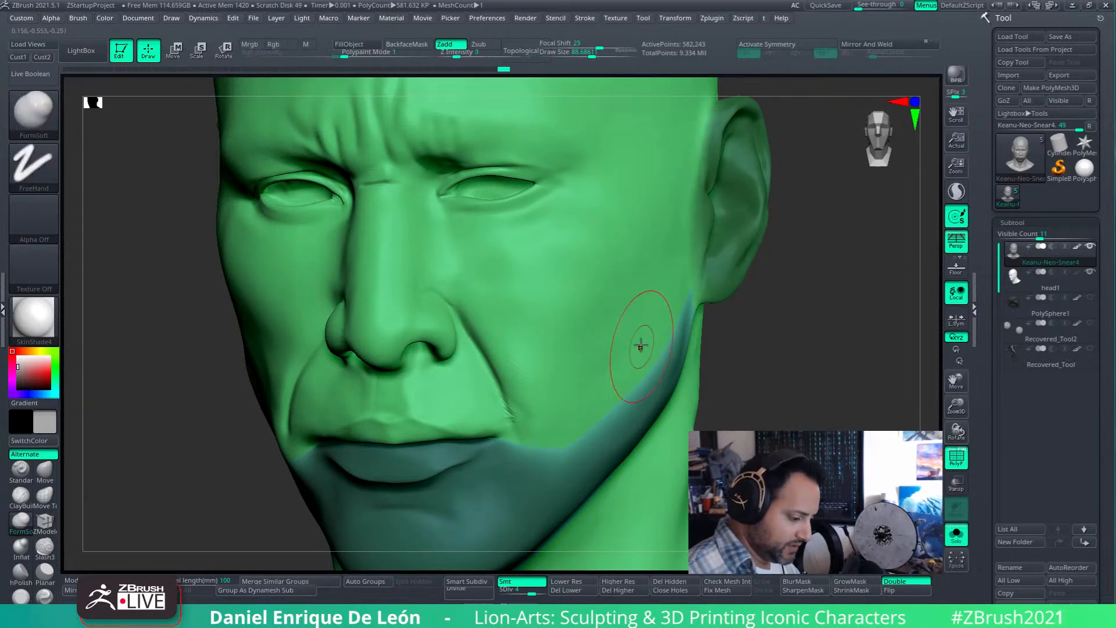
mouse_move(620, 351)
right_mouse_down()
mouse_move(654, 311)
mouse_move(651, 332)
right_mouse_up()
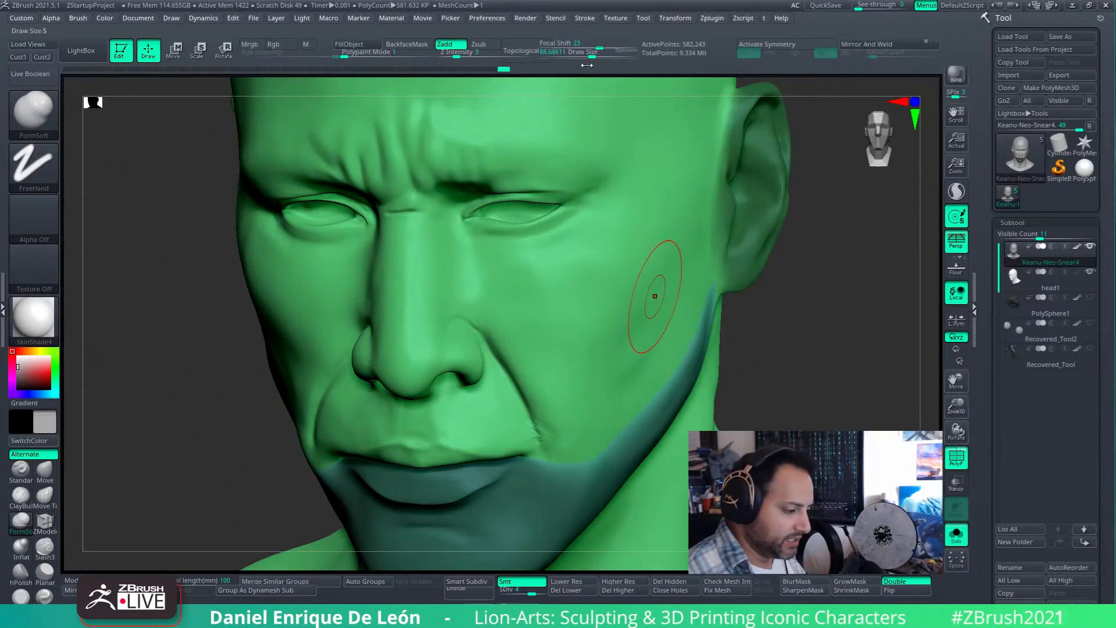
- Enlarge the brush to a draw size of about 111 and smooth the cheek between the nasolabial fold and jawline
left_click_drag(591, 53, 595, 53)
mouse_move(633, 326)
right_mouse_down()
mouse_move(641, 310)
mouse_move(672, 336)
mouse_move(647, 315)
right_mouse_up()
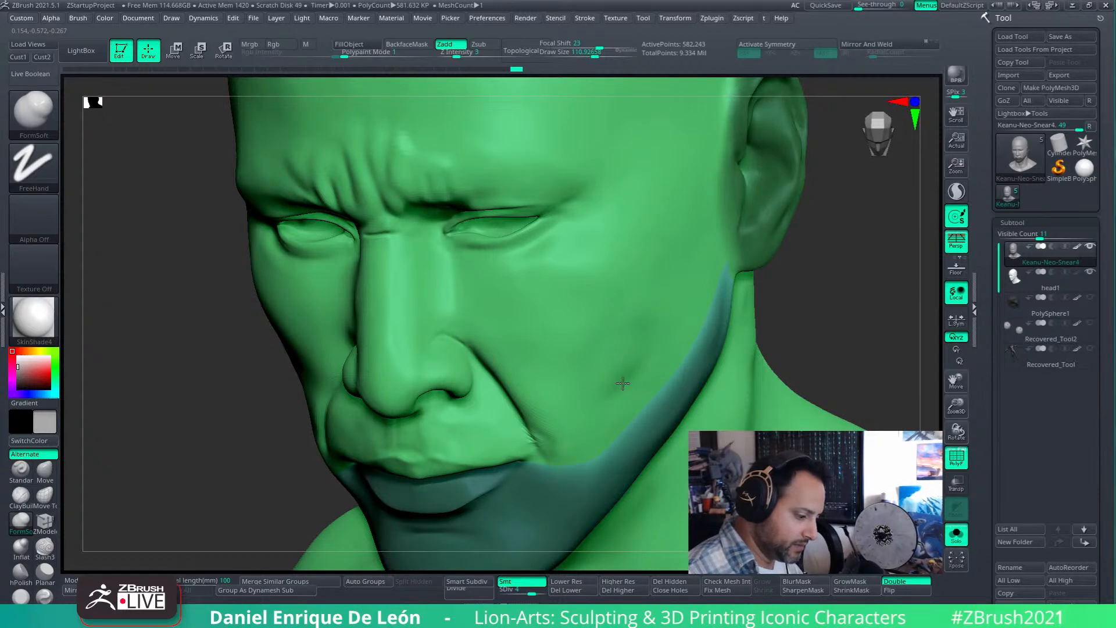
left_click_drag(628, 406, 644, 303, "shift")
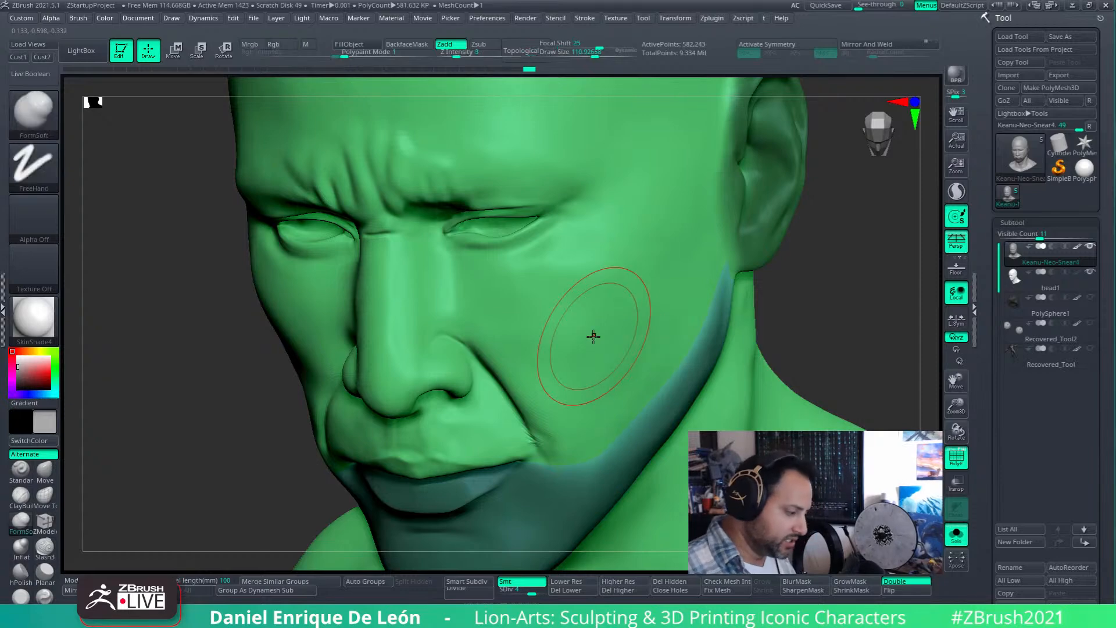
- Compare the face with the reference in the stored front view and refine the cheek toward the jaw corner with smoothing strokes
key("f")
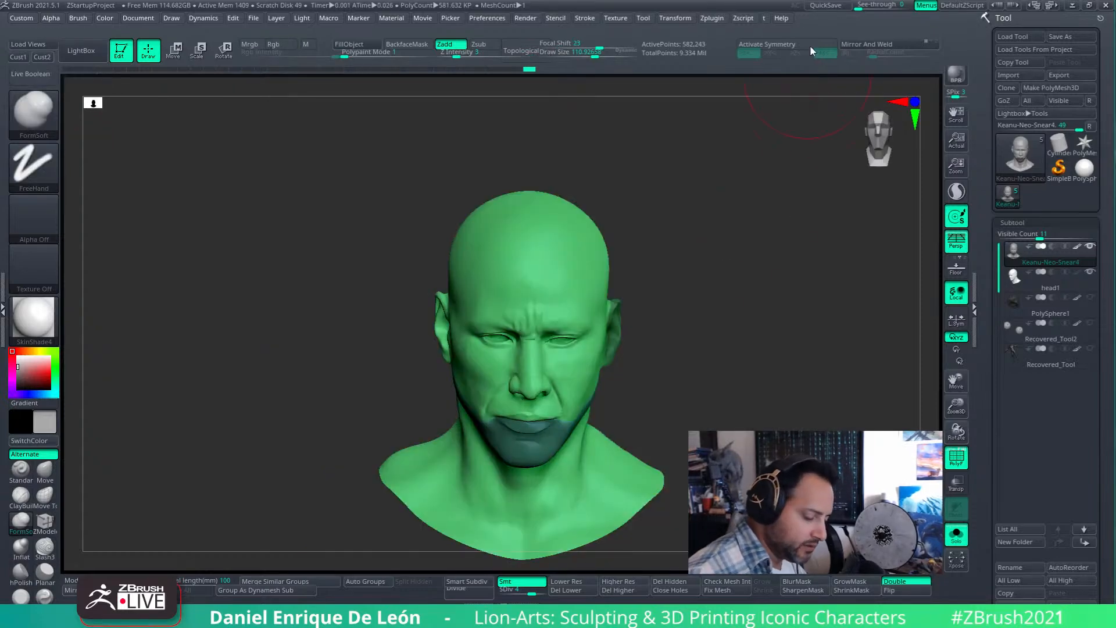
mouse_move(858, 5)
left_mouse_down()
mouse_move(925, 7)
mouse_move(846, 9)
left_mouse_up()
mouse_move(727, 244)
left_mouse_down()
mouse_move(718, 221)
mouse_move(621, 515)
mouse_move(523, 453)
left_mouse_up()
left_click_drag(681, 386, 690, 357, "shift")
mouse_move(681, 407)
right_mouse_down()
mouse_move(701, 406)
mouse_move(630, 348)
mouse_move(647, 360)
mouse_move(604, 360)
right_mouse_up()
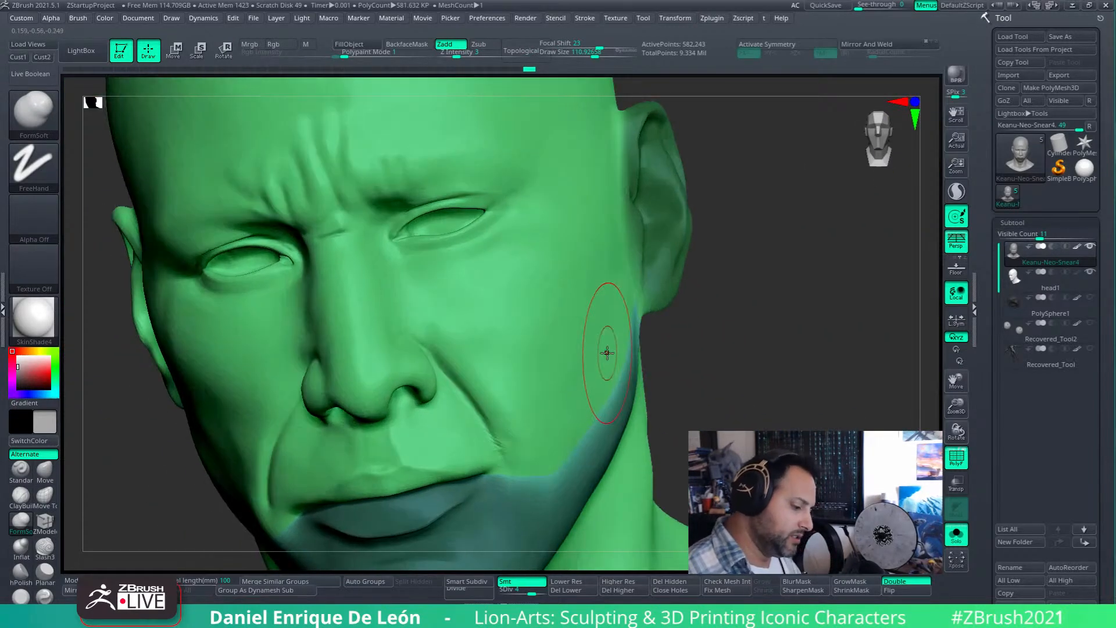
mouse_move(622, 311)
right_mouse_down()
mouse_move(577, 353)
mouse_move(579, 383)
right_mouse_up()
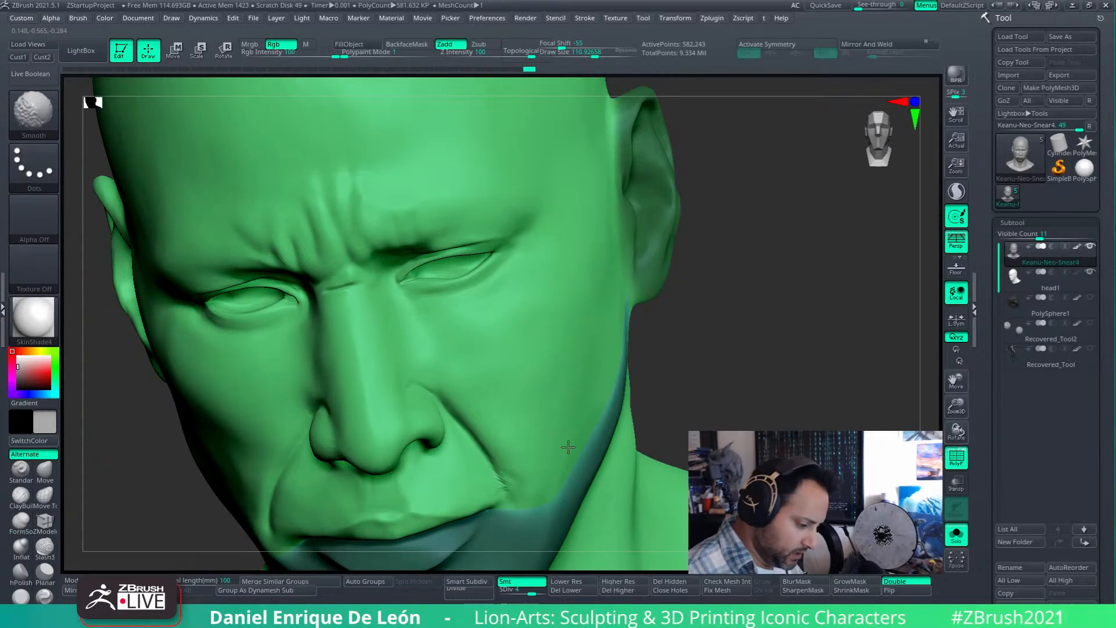
mouse_move(586, 417)
right_mouse_down()
mouse_move(567, 358)
mouse_move(557, 405)
mouse_move(598, 366)
right_mouse_up()
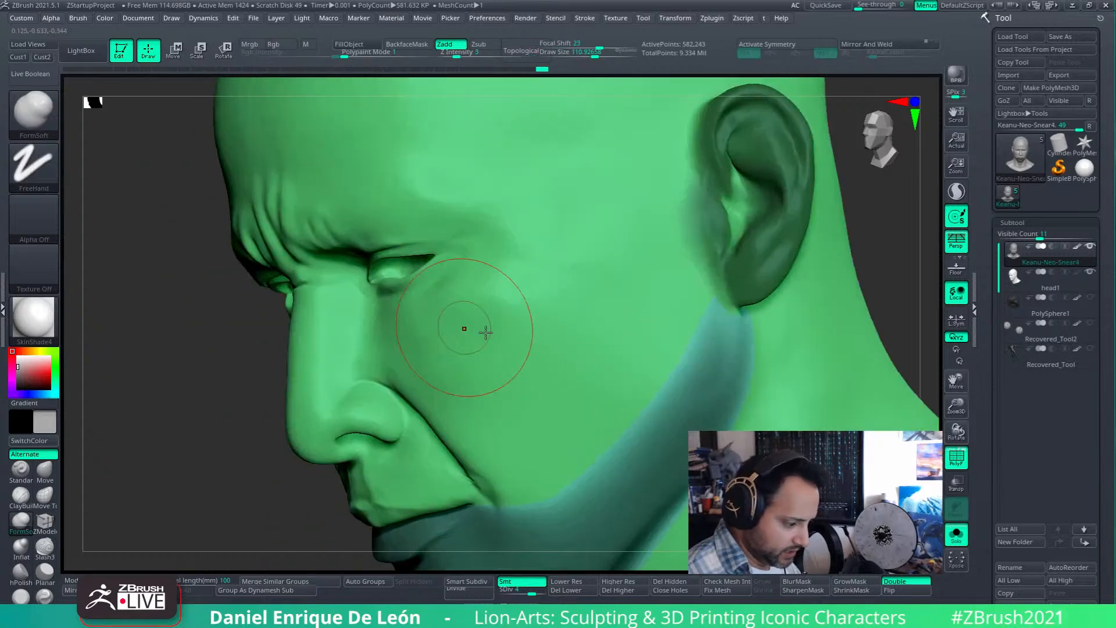
right_click_drag(577, 324, 655, 319)
mouse_move(530, 307)
right_mouse_down()
mouse_move(601, 369)
mouse_move(635, 325)
right_mouse_up()
mouse_move(617, 432)
right_mouse_down()
mouse_move(643, 323)
mouse_move(678, 403)
mouse_move(685, 361)
right_mouse_up()
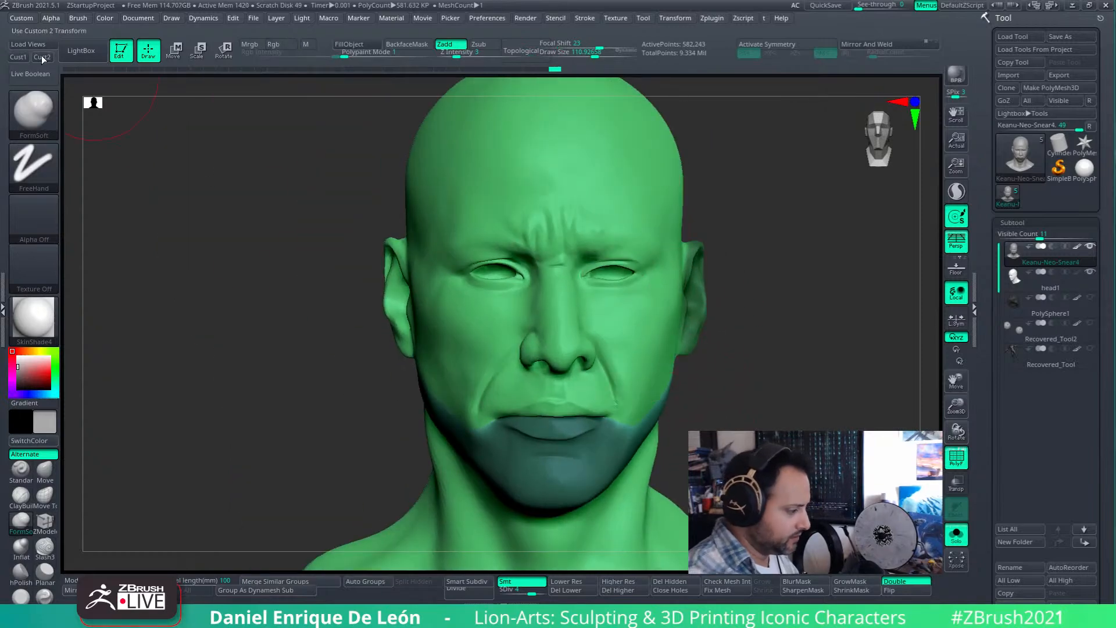
- Overlay the reference photo on the front view and adjust the neck contour with the Move brush at draw size about 57
key("f")
left_click_drag(860, 5, 888, 17)
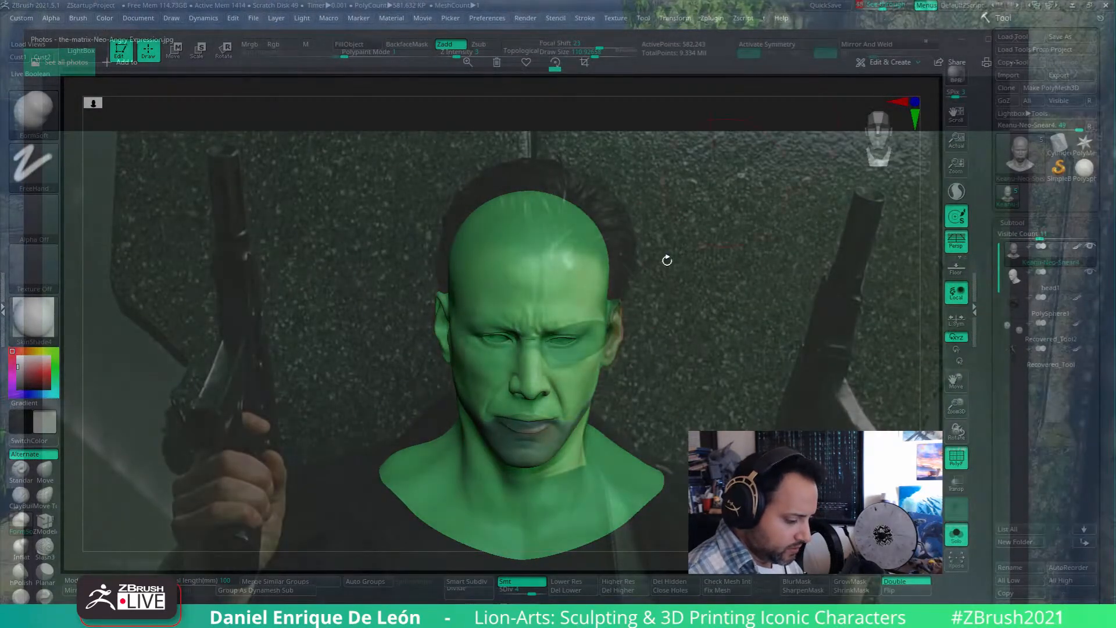
left_click(57, 472)
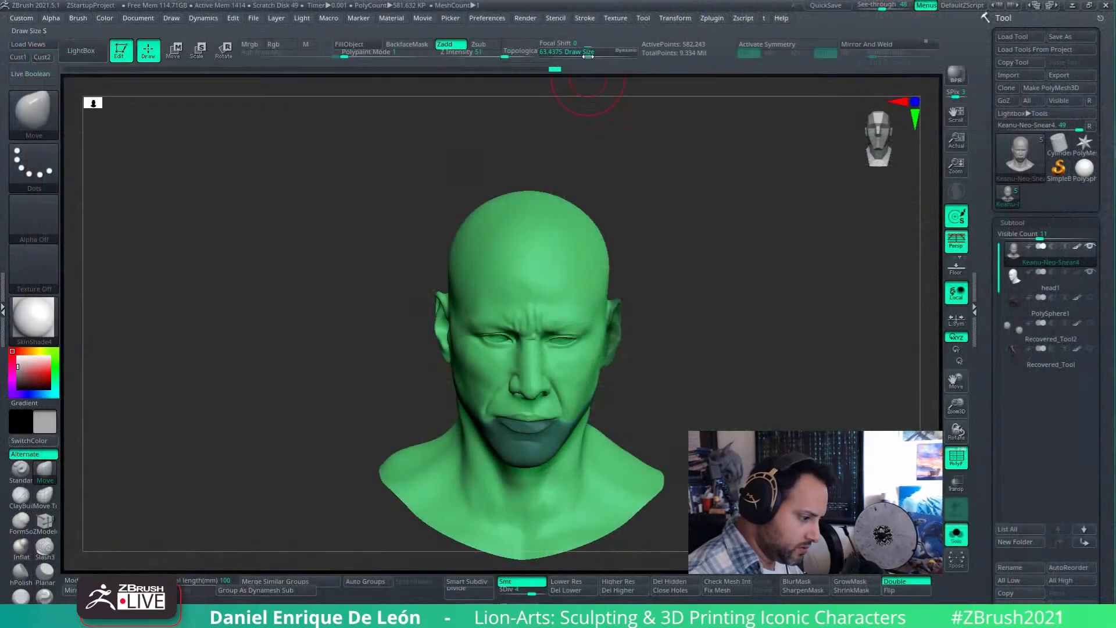
left_click(587, 55)
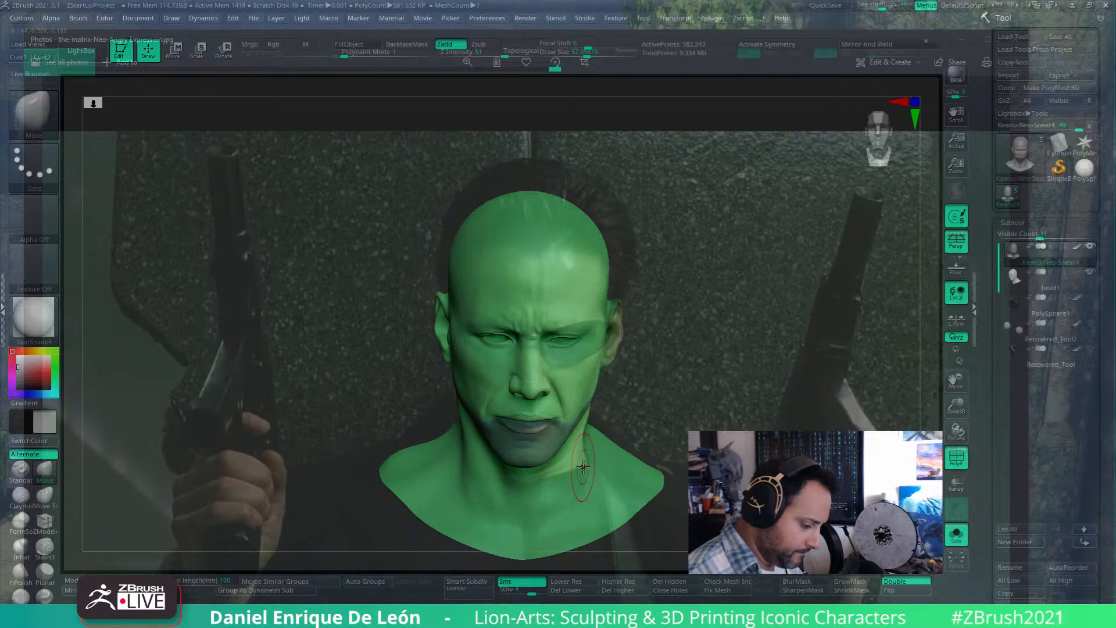
left_click_drag(597, 472, 587, 450)
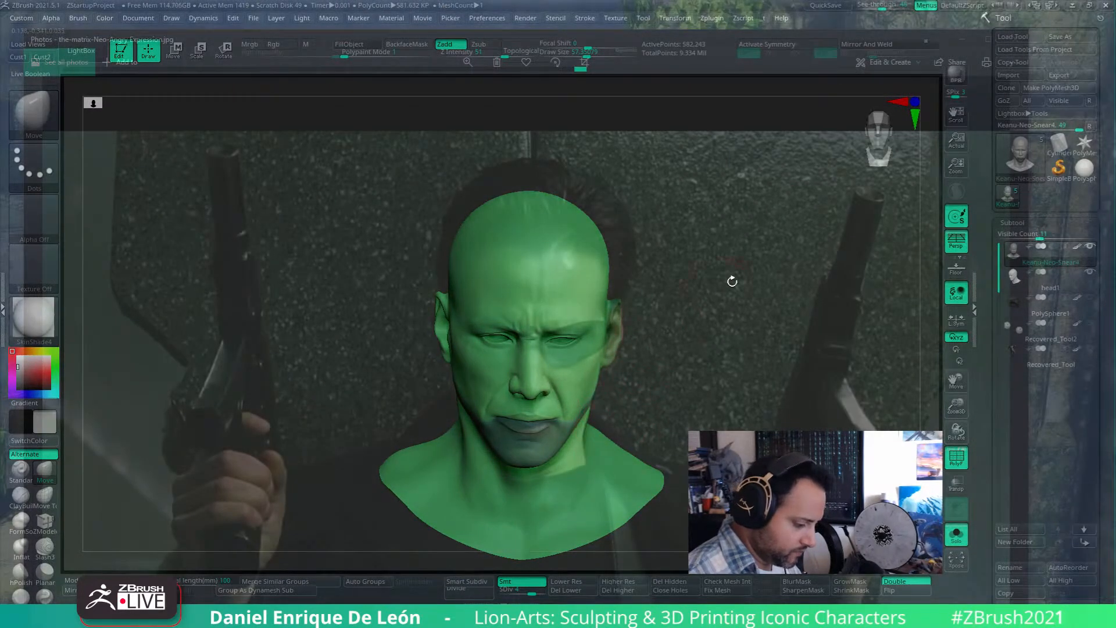
left_click_drag(884, 4, 861, 5)
- Clear the mask and reshape the jaw corner below the opposite ear with the Move brush at draw size about 89, smoothing the area
left_click_drag(448, 385, 510, 456)
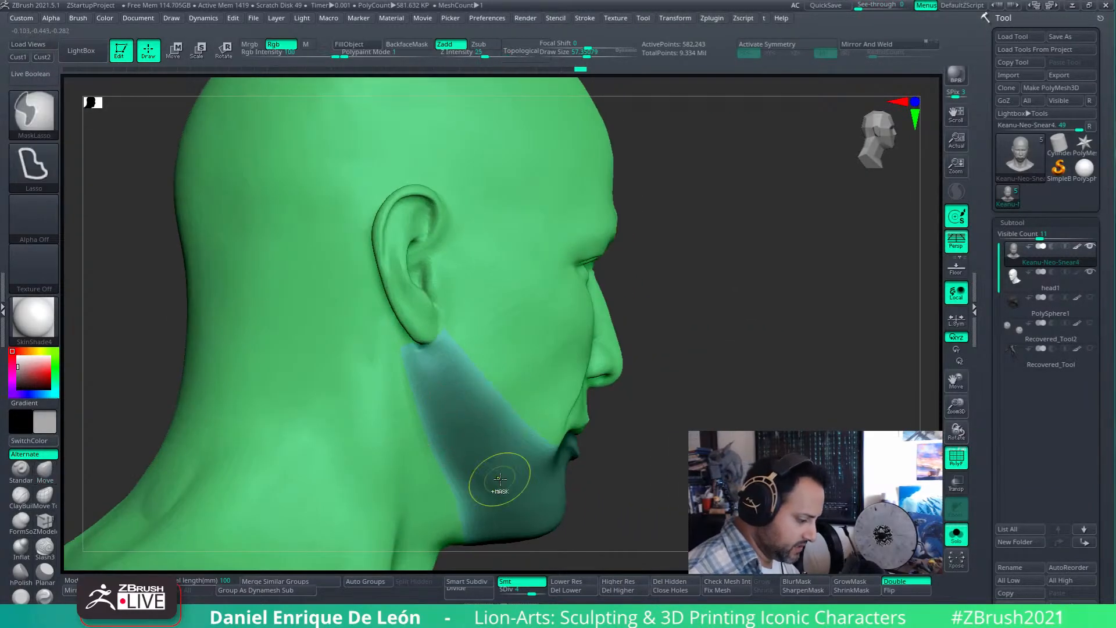
left_click_drag(642, 419, 617, 414)
left_click(591, 55)
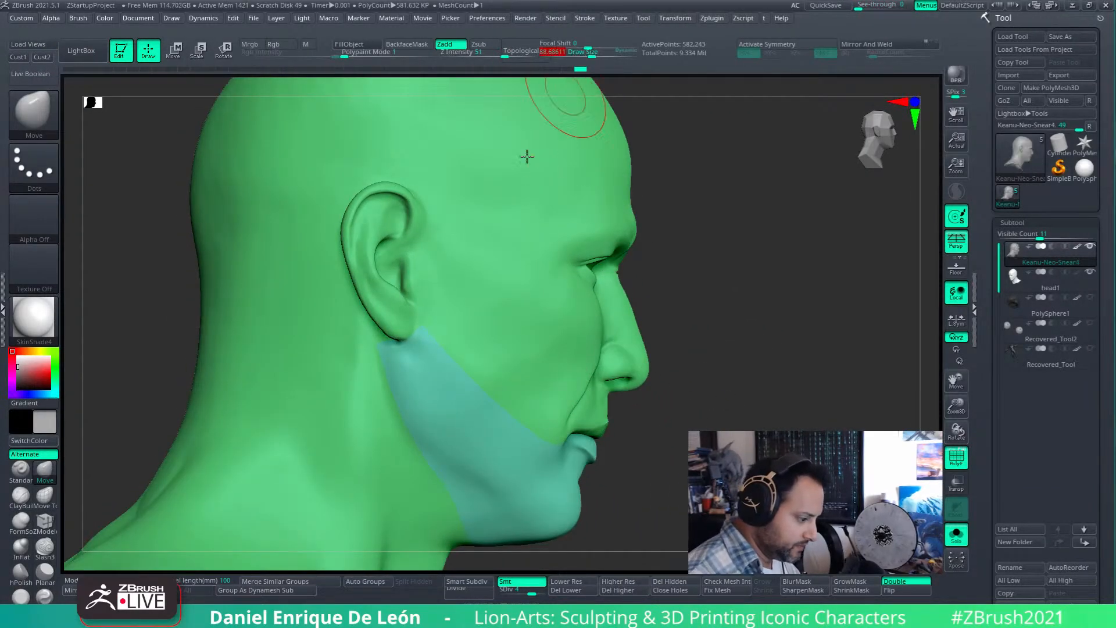
left_click_drag(381, 379, 386, 429, "alt")
mouse_move(450, 376)
right_mouse_down()
mouse_move(428, 370)
mouse_move(454, 371)
right_mouse_up()
left_click_drag(394, 388, 386, 376, "shift")
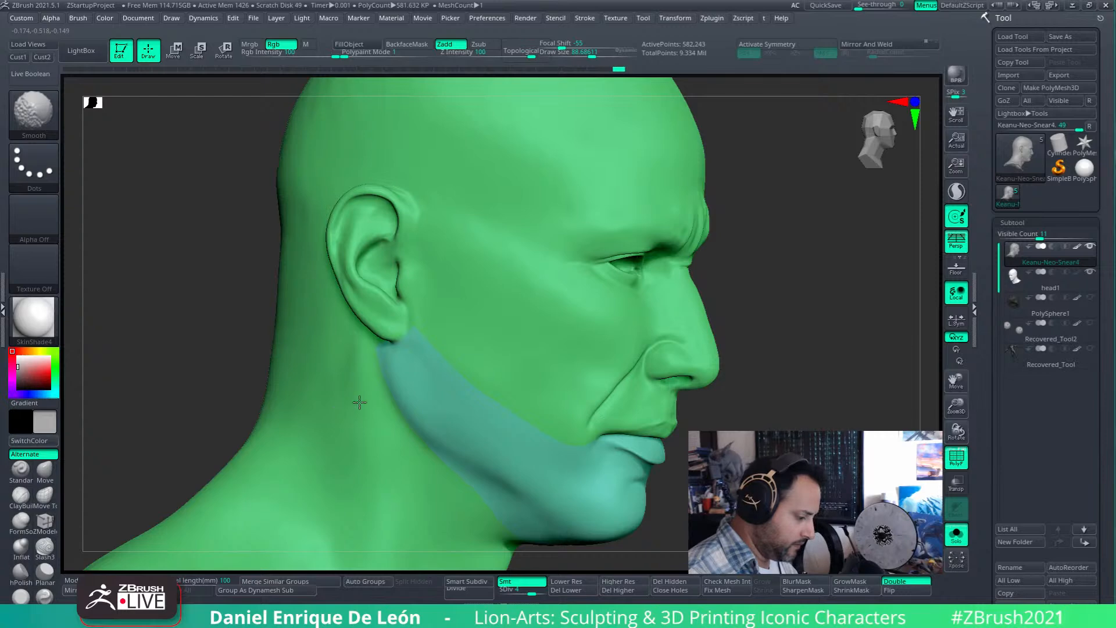
- Smooth the jaw angle and cheek just below and in front of the ear
mouse_move(428, 368)
right_mouse_down()
mouse_move(755, 403)
mouse_move(581, 407)
right_mouse_up()
right_click_drag(513, 361, 483, 416, "ctrl")
left_click_drag(402, 402, 394, 359, "shift")
left_click(453, 406)
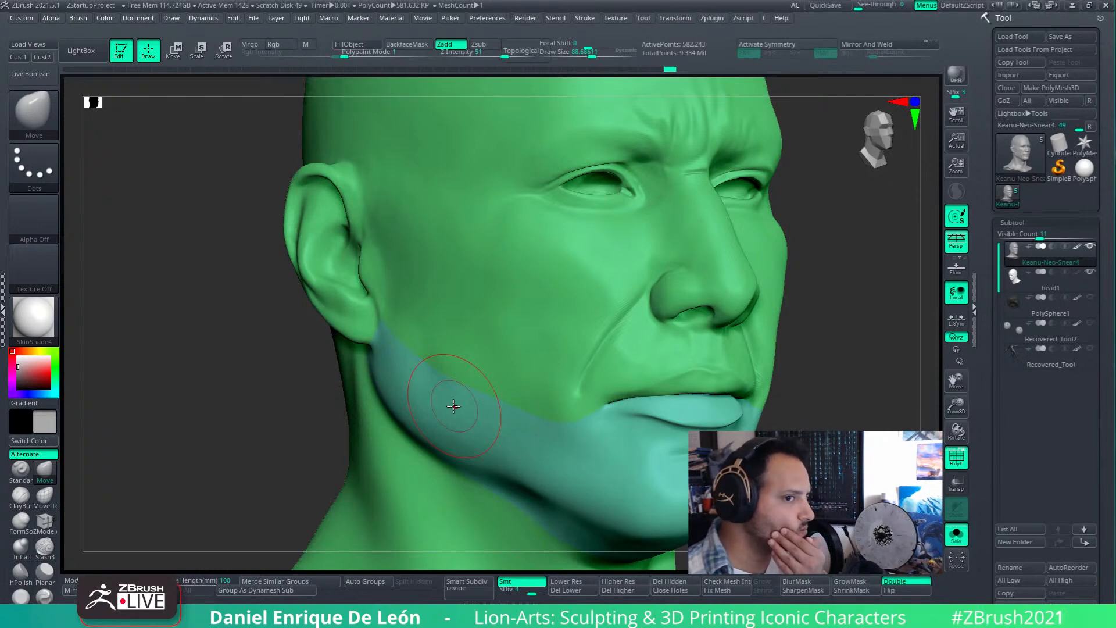
mouse_move(455, 401)
right_mouse_down()
mouse_move(453, 366)
mouse_move(432, 364)
right_mouse_up()
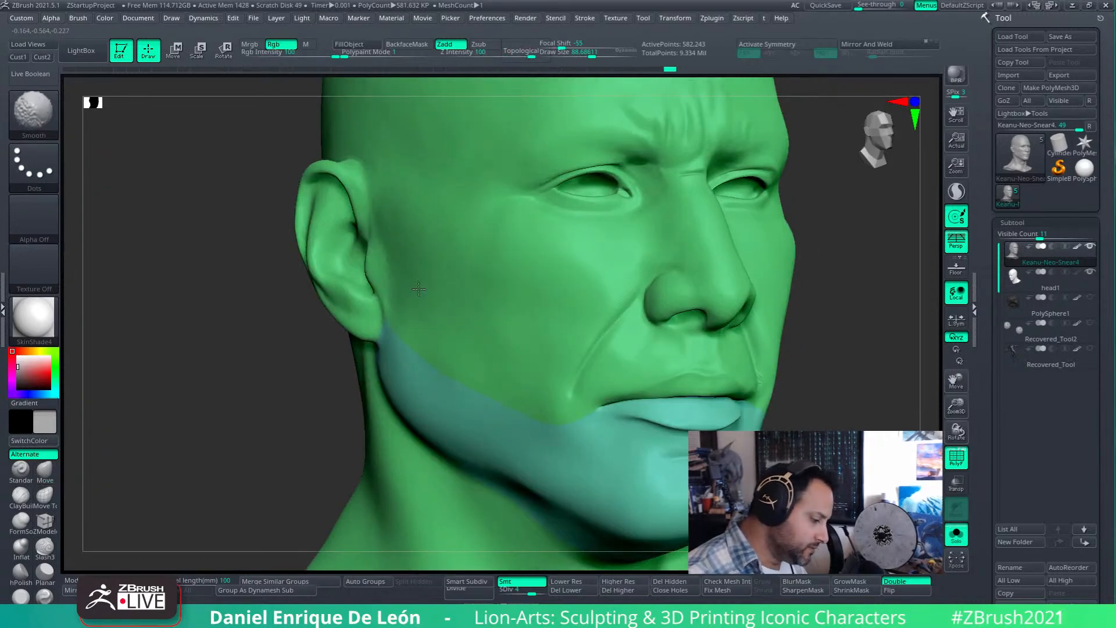
mouse_move(511, 398)
right_mouse_down()
mouse_move(532, 376)
mouse_move(605, 404)
mouse_move(691, 323)
mouse_move(602, 317)
right_mouse_up()
- Match the jaw silhouette to the see-through reference photo in the second custom view, smoothing along the cheek and jaw edge
left_click(49, 57)
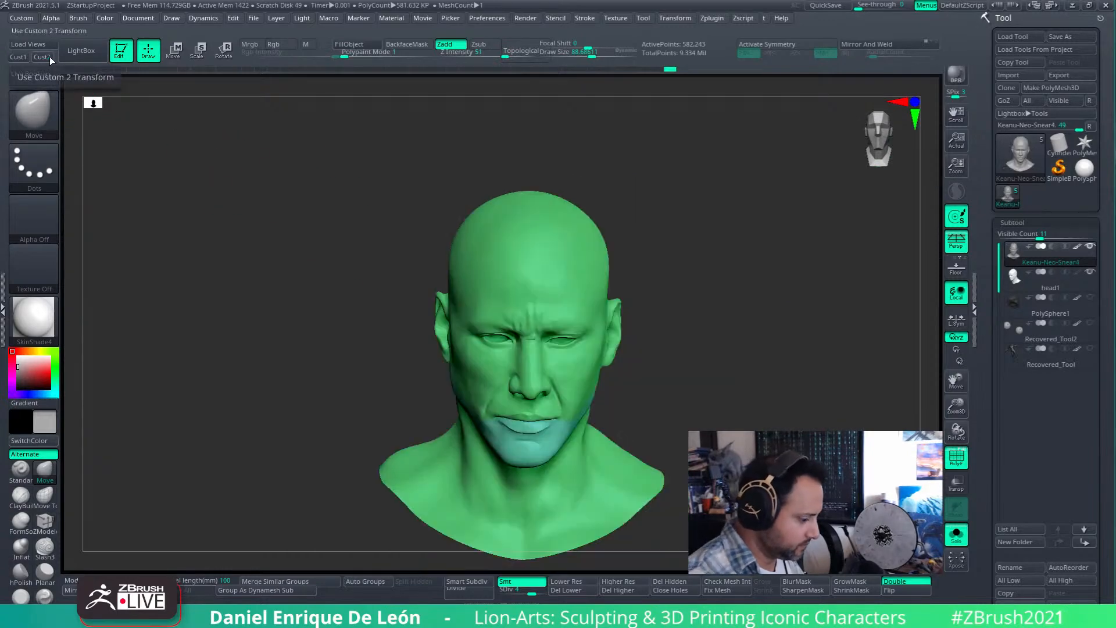
left_click_drag(866, 5, 912, 3)
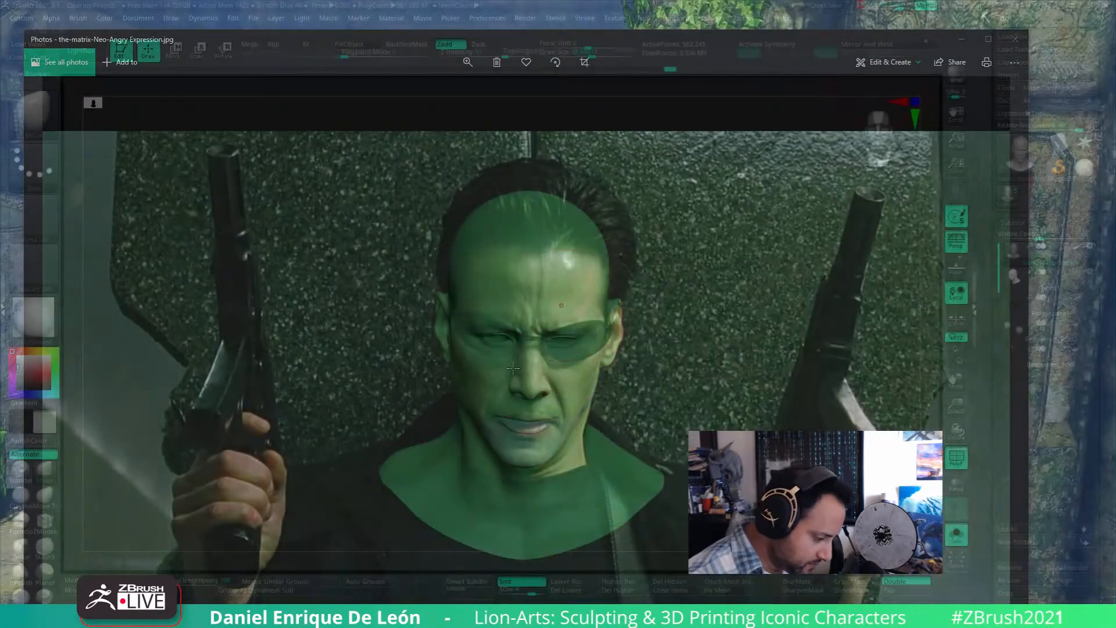
left_click_drag(463, 384, 481, 430, "shift")
mouse_move(898, 6)
left_mouse_down()
mouse_move(853, 8)
mouse_move(920, 4)
left_mouse_up()
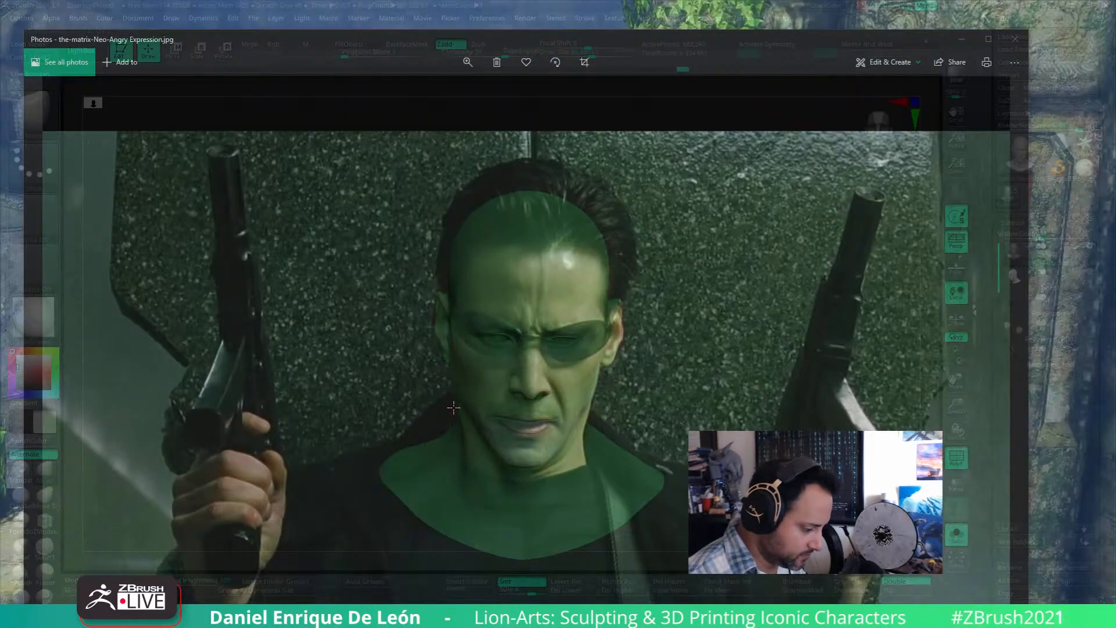
- Reduce the reference overlay and smooth the back edge of the jaw beneath the ear
mouse_move(887, 4)
left_mouse_down()
mouse_move(836, 7)
mouse_move(908, 8)
mouse_move(867, 5)
left_mouse_up()
mouse_move(468, 401)
right_mouse_down("ctrl")
mouse_move(471, 436)
mouse_move(498, 420)
right_mouse_up("ctrl")
left_click_drag(360, 393, 352, 392, "shift")
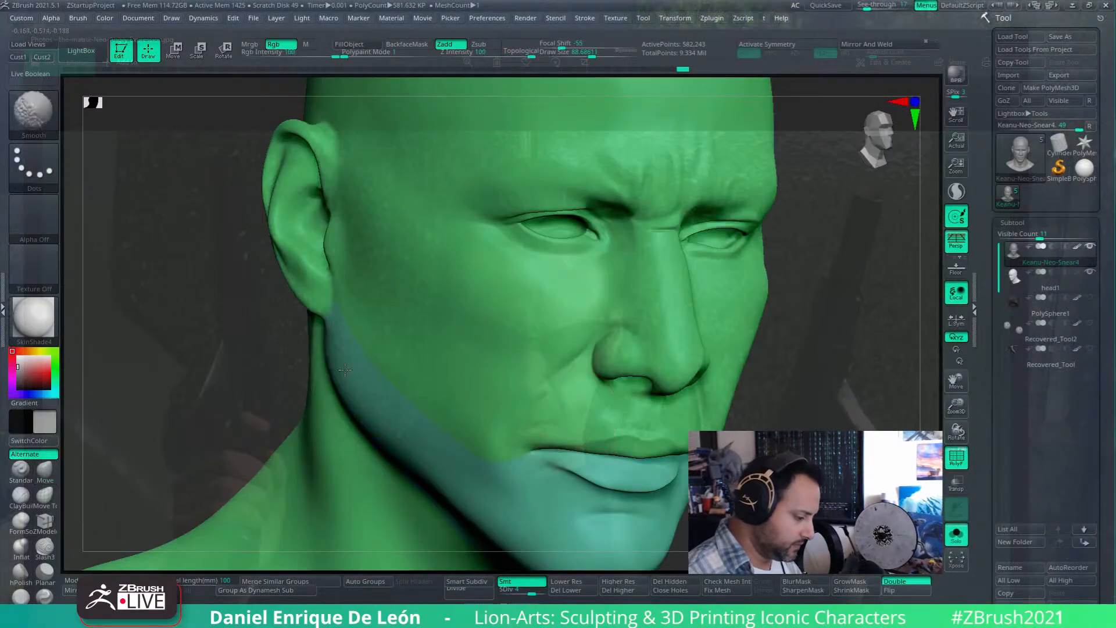
- Reshape the neck behind the jaw edge beneath the ear with the Move brush and smooth the transition
mouse_move(378, 393)
right_mouse_down("alt")
mouse_move(598, 329)
mouse_move(645, 328)
right_mouse_up("alt")
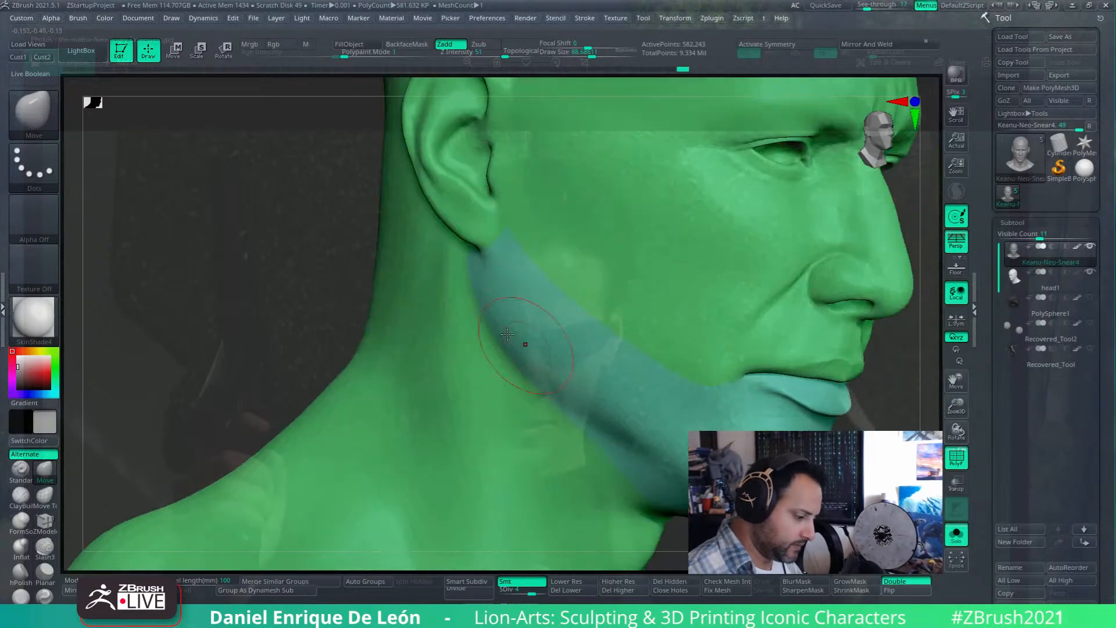
key("shift")
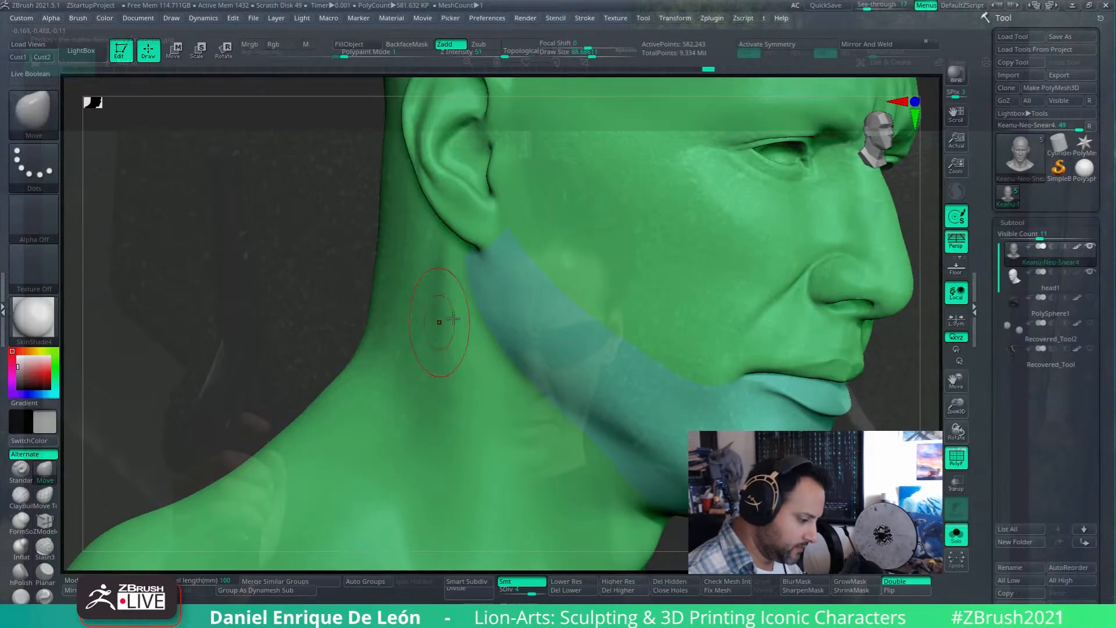
right_click_drag(439, 321, 494, 302)
mouse_move(429, 280)
left_mouse_down()
mouse_move(423, 357)
mouse_move(442, 383)
left_mouse_up()
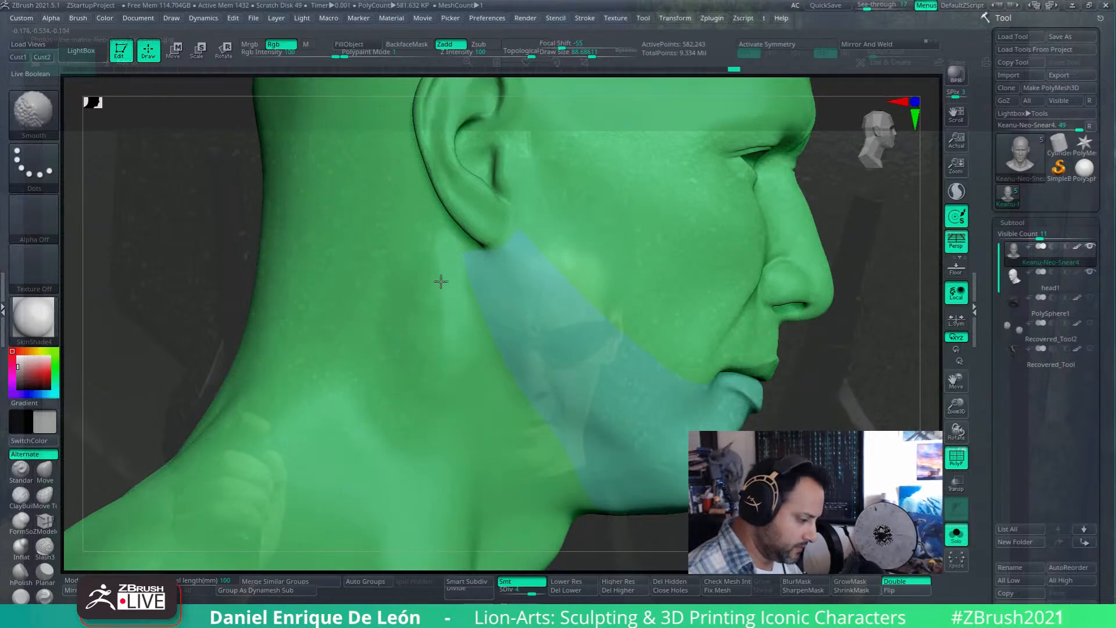
mouse_move(428, 342)
right_mouse_down("ctrl")
mouse_move(480, 324)
mouse_move(410, 340)
mouse_move(444, 342)
mouse_move(442, 298)
right_mouse_up("ctrl")
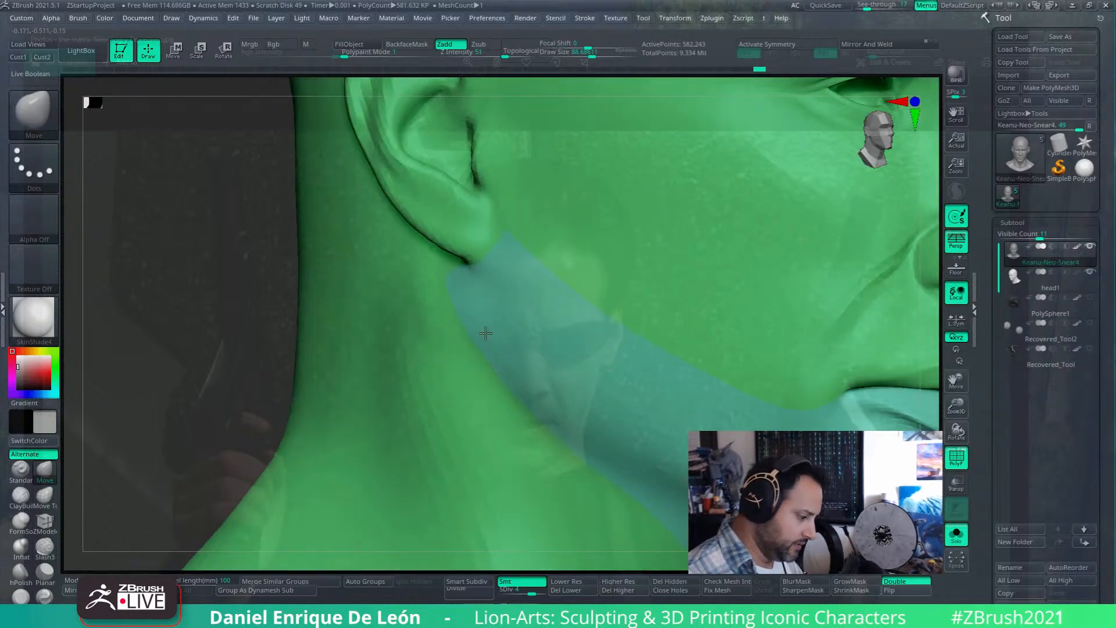
right_click_drag(482, 337, 501, 342)
left_click_drag(470, 353, 425, 365, "shift")
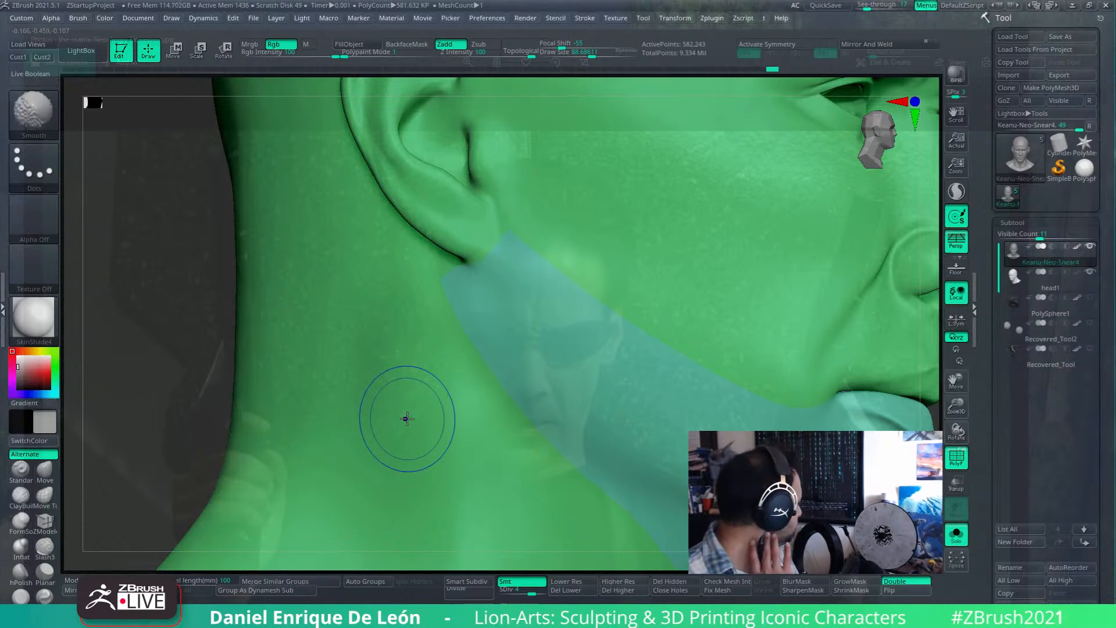
- Nudge the jaw corner below the ear with the Move brush and smooth its edge
mouse_move(492, 325)
right_mouse_down()
mouse_move(561, 300)
mouse_move(593, 302)
right_mouse_up()
mouse_move(530, 355)
right_mouse_down()
mouse_move(511, 361)
mouse_move(499, 339)
mouse_move(515, 287)
mouse_move(499, 273)
mouse_move(576, 302)
mouse_move(553, 329)
mouse_move(519, 268)
mouse_move(551, 247)
right_mouse_up()
key("shift")
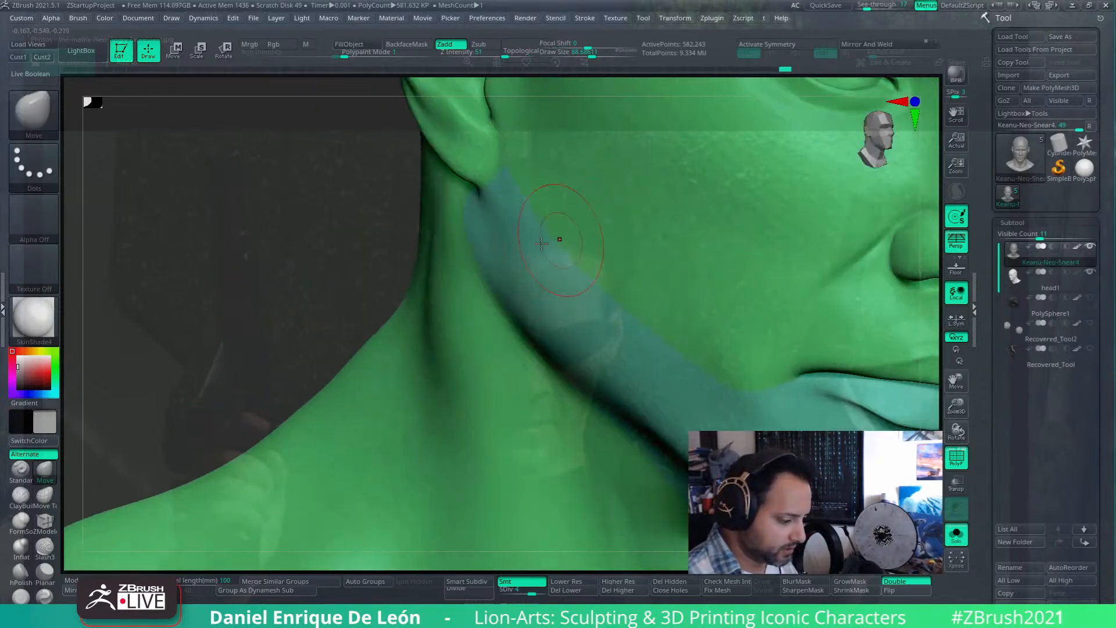
left_click_drag(501, 293, 510, 307)
key("shift")
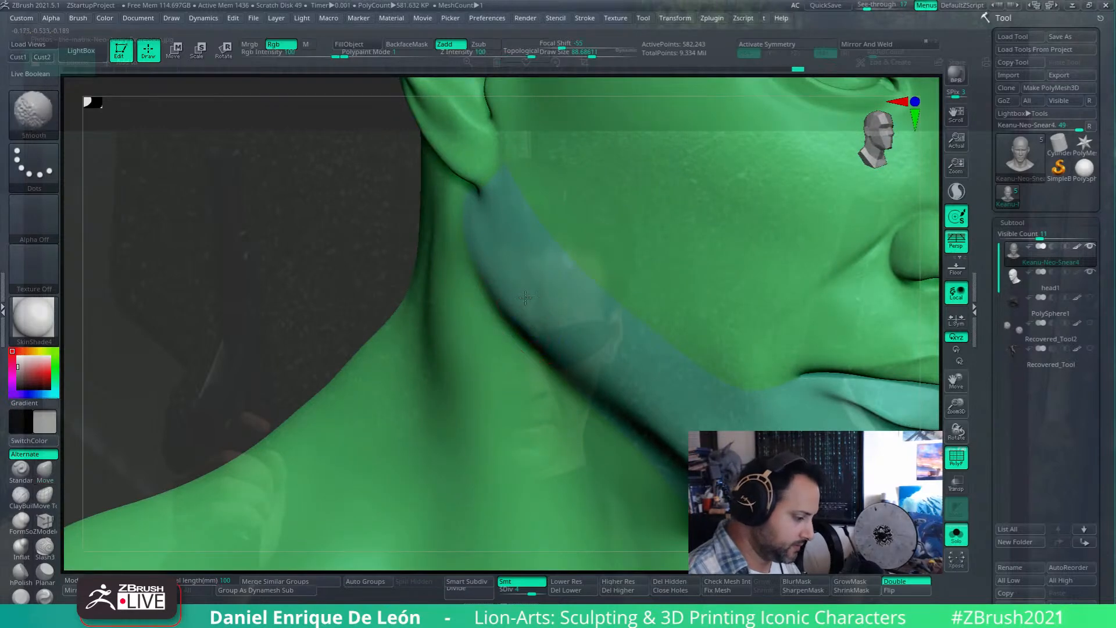
- Show the other visible subtools and examine where the head1 mesh overlaps the sculpt around the ear, cheek and nose
right_click_drag(535, 314, 819, 334)
left_click(955, 532)
right_click_drag(812, 385, 890, 383)
right_click_drag(570, 371, 591, 374, "alt")
mouse_move(591, 374)
right_mouse_down("ctrl")
mouse_move(597, 395)
mouse_move(635, 324)
mouse_move(628, 349)
mouse_move(622, 326)
mouse_move(455, 430)
mouse_move(581, 419)
right_mouse_up("ctrl")
key("b")
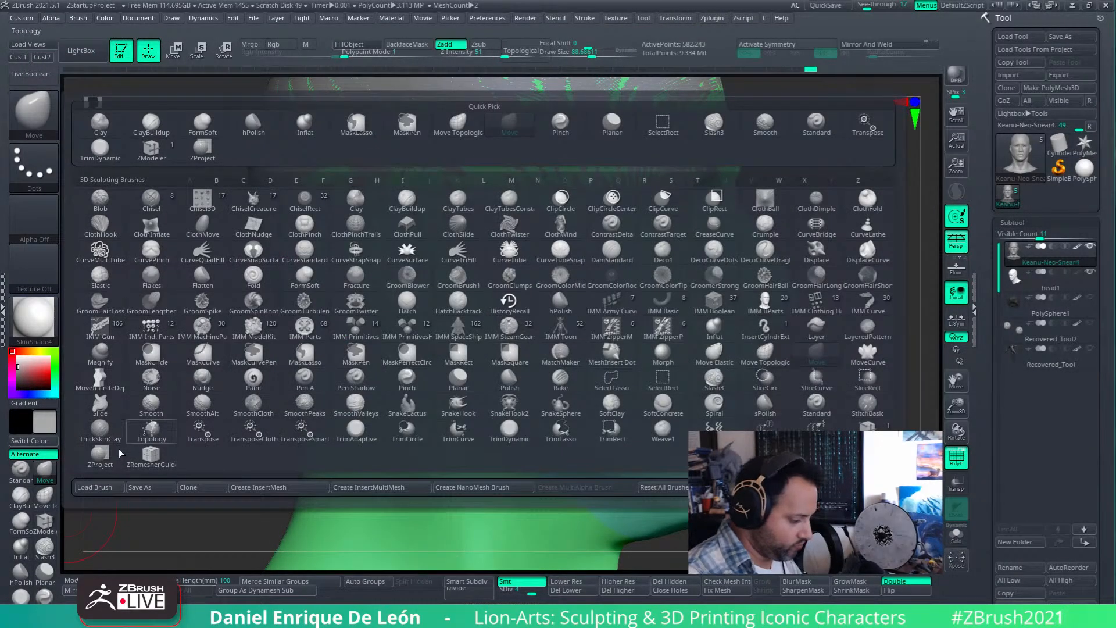
left_click(101, 455)
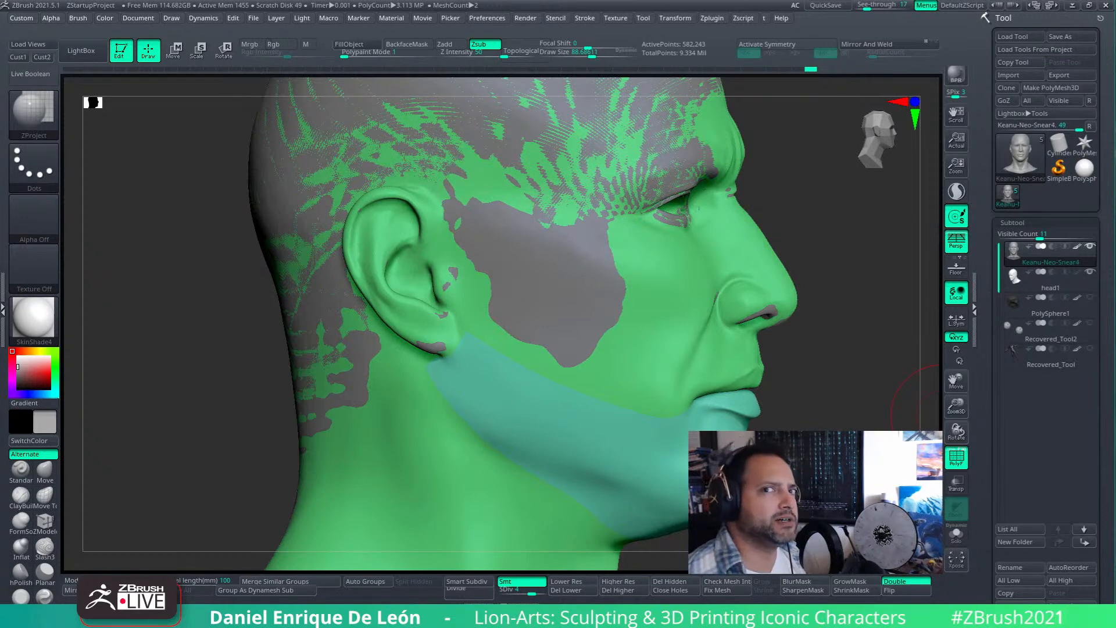
mouse_move(921, 401)
left_mouse_down()
mouse_move(585, 286)
mouse_move(659, 316)
mouse_move(748, 394)
left_mouse_up()
right_click_drag(747, 394, 627, 393, "alt")
left_click(45, 470)
right_click_drag(584, 348, 621, 330, "ctrl")
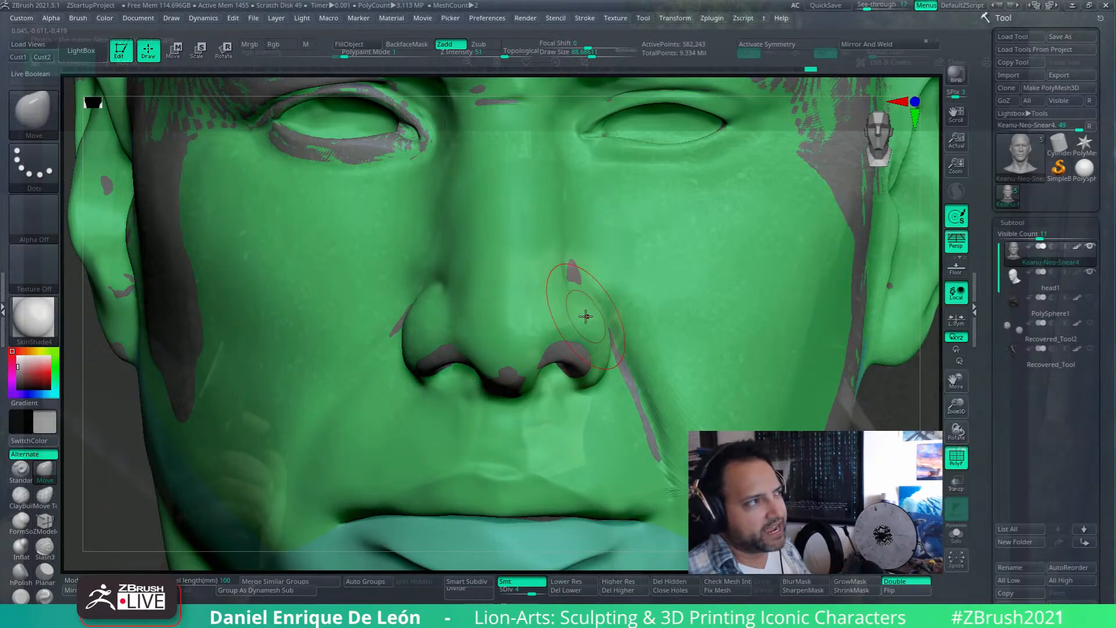
right_click_drag(615, 339, 554, 360)
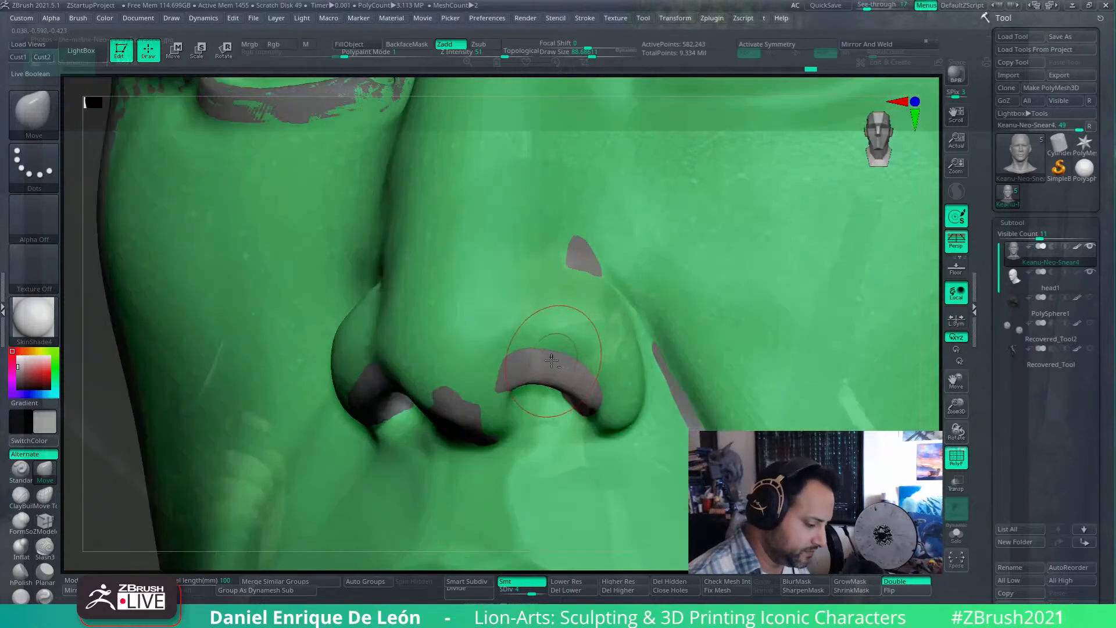
- Isolate the head in the first custom view, lower the reference see-through and turn off the polygroup colours
left_click(956, 533)
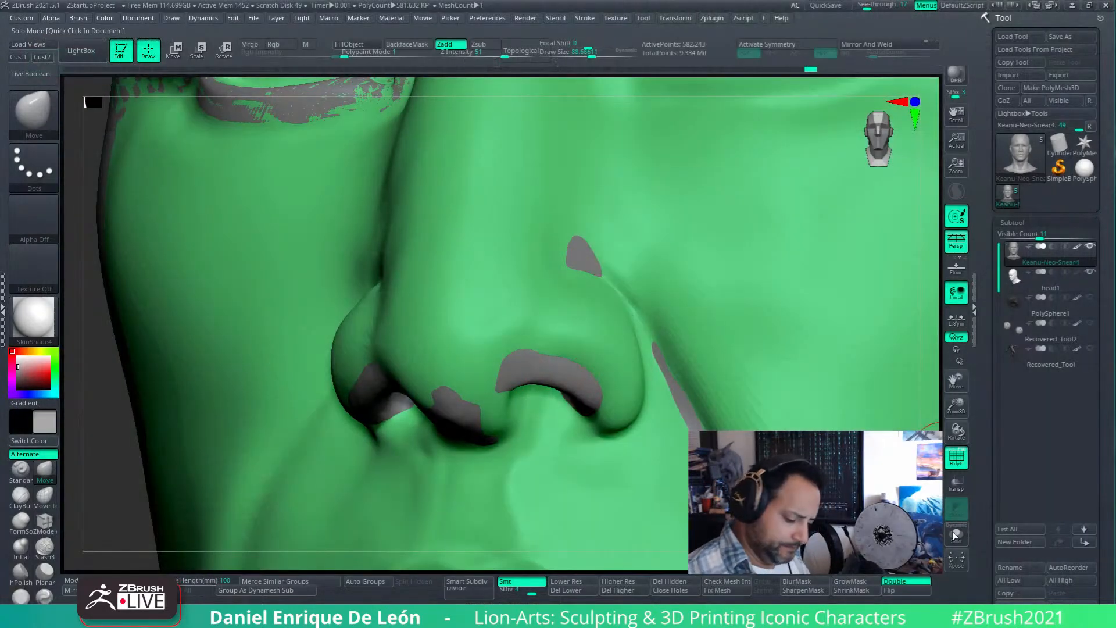
right_click_drag(276, 360, 326, 349)
key("f")
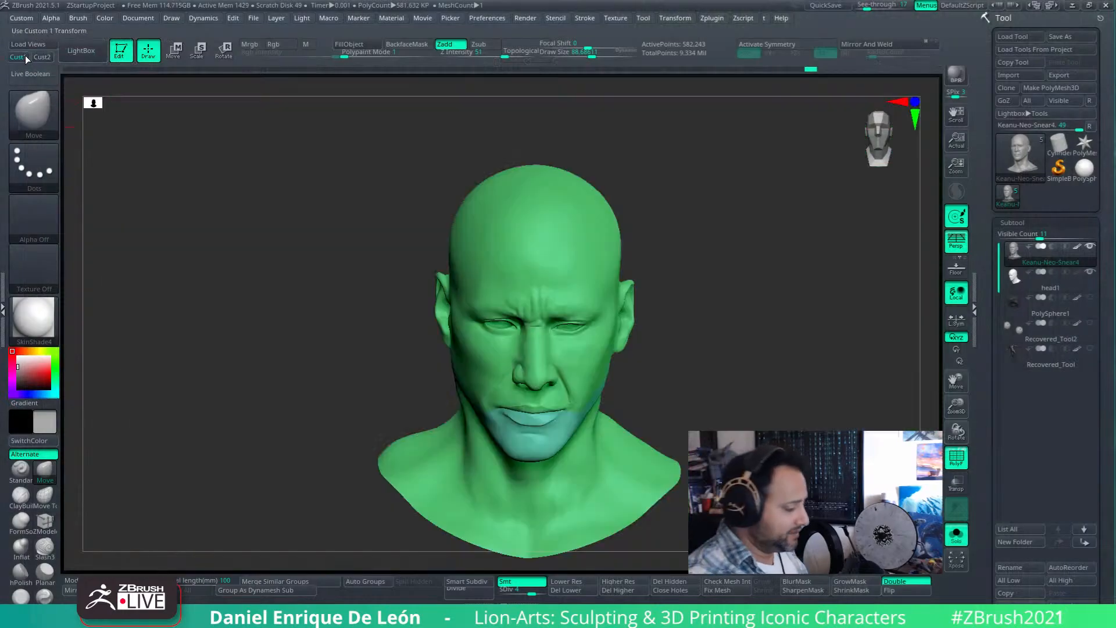
mouse_move(873, 13)
left_mouse_down()
mouse_move(892, 12)
mouse_move(850, 10)
mouse_move(897, 6)
mouse_move(853, 12)
mouse_move(898, 12)
mouse_move(859, 24)
mouse_move(901, 23)
mouse_move(857, 23)
mouse_move(904, 24)
mouse_move(862, 20)
left_mouse_up()
left_click(882, 135)
left_click(957, 459)
right_click_drag(565, 407, 630, 486, "alt")
mouse_move(568, 337)
right_mouse_down("ctrl")
mouse_move(489, 289)
mouse_move(503, 320)
mouse_move(558, 311)
right_mouse_up("ctrl")
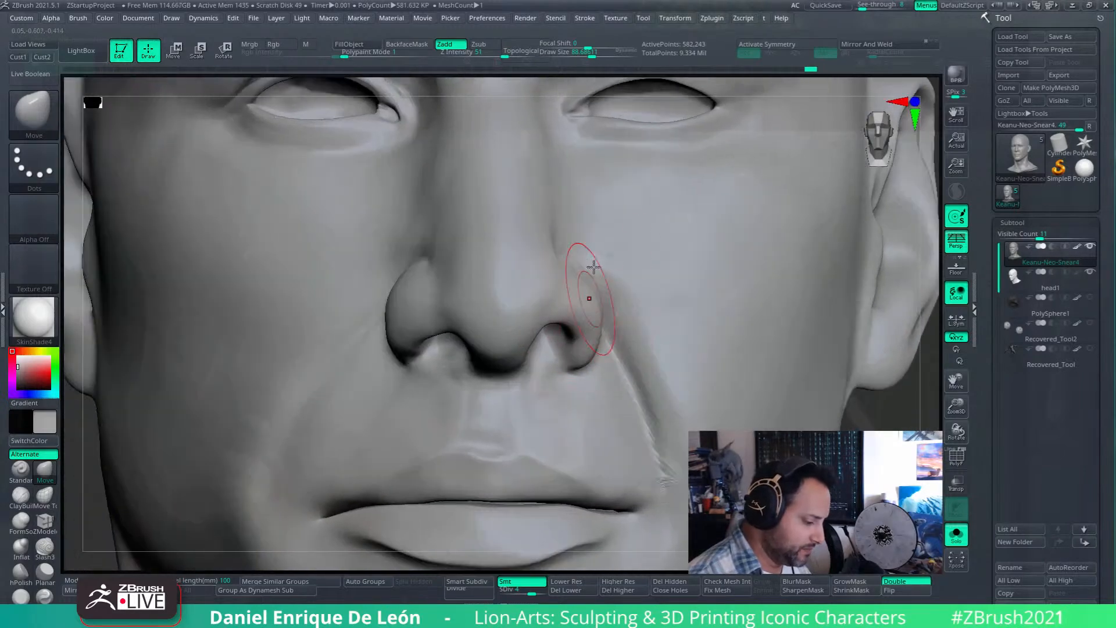
- Reshape the nostril rims and openings with the Move brush at draw size about 111, working from the front and below
left_click_drag(596, 55, 598, 56)
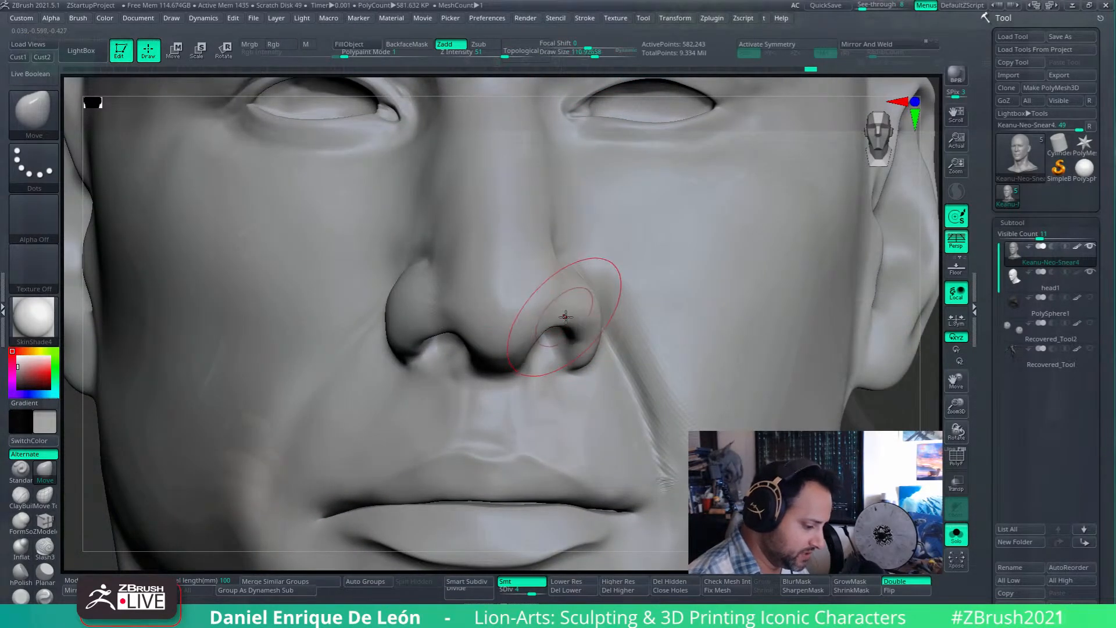
mouse_move(430, 329)
right_mouse_down("ctrl")
mouse_move(416, 353)
mouse_move(434, 337)
right_mouse_up("ctrl")
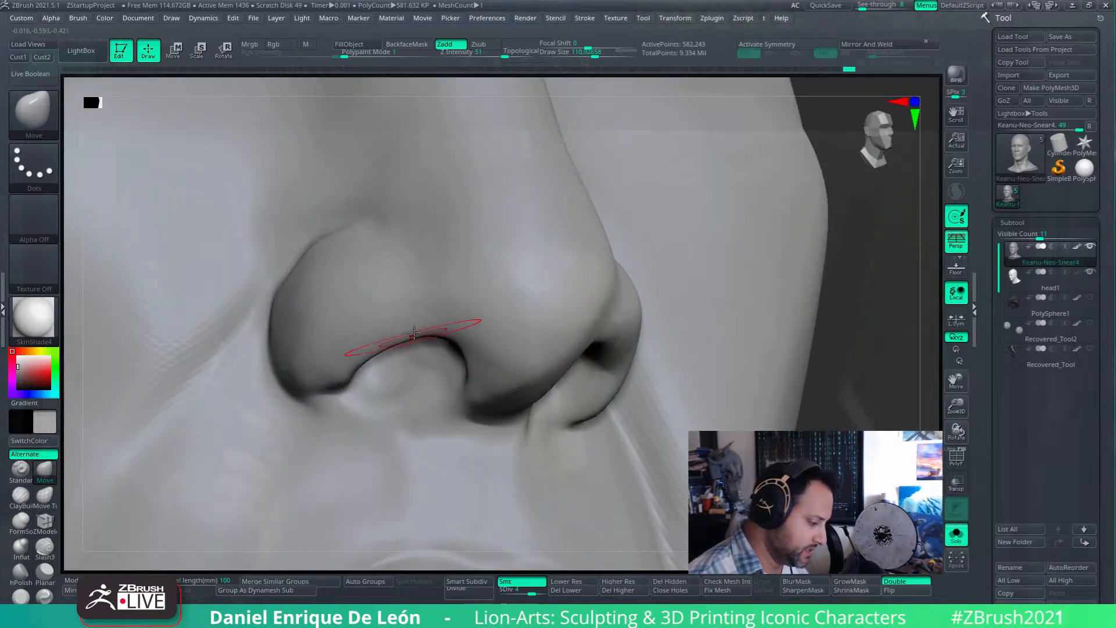
key("shift")
mouse_move(480, 305)
right_mouse_down()
mouse_move(613, 306)
mouse_move(647, 313)
mouse_move(649, 323)
mouse_move(586, 329)
mouse_move(575, 304)
mouse_move(514, 314)
mouse_move(703, 331)
right_mouse_up()
mouse_move(541, 401)
right_mouse_down()
mouse_move(534, 334)
mouse_move(612, 348)
mouse_move(543, 411)
mouse_move(553, 378)
mouse_move(560, 424)
mouse_move(557, 388)
right_mouse_up()
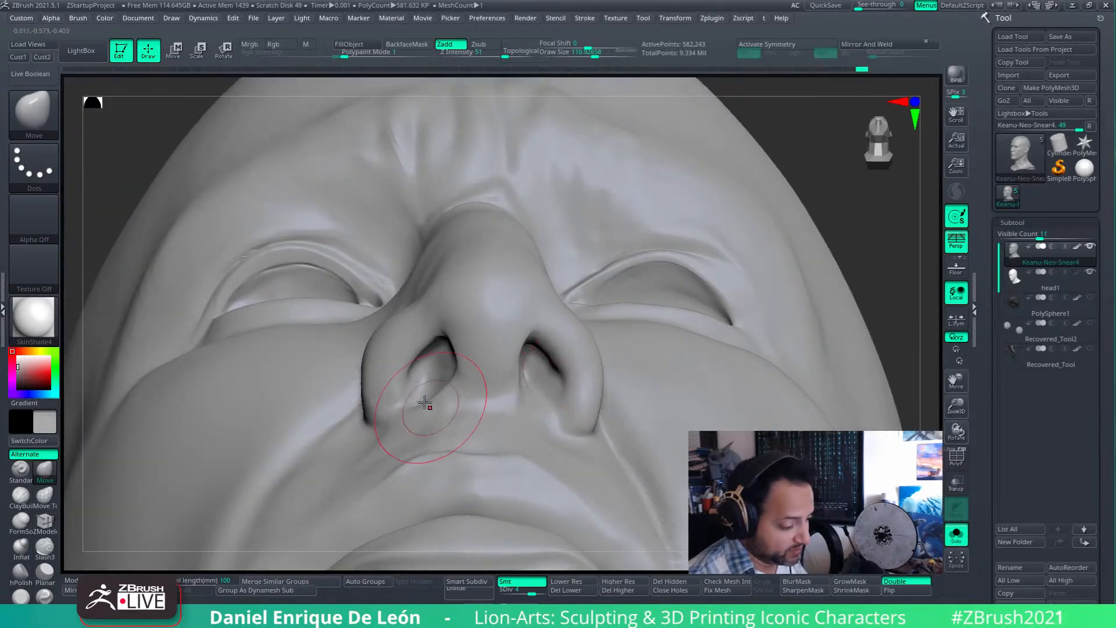
right_click_drag(430, 407, 440, 438, "ctrl")
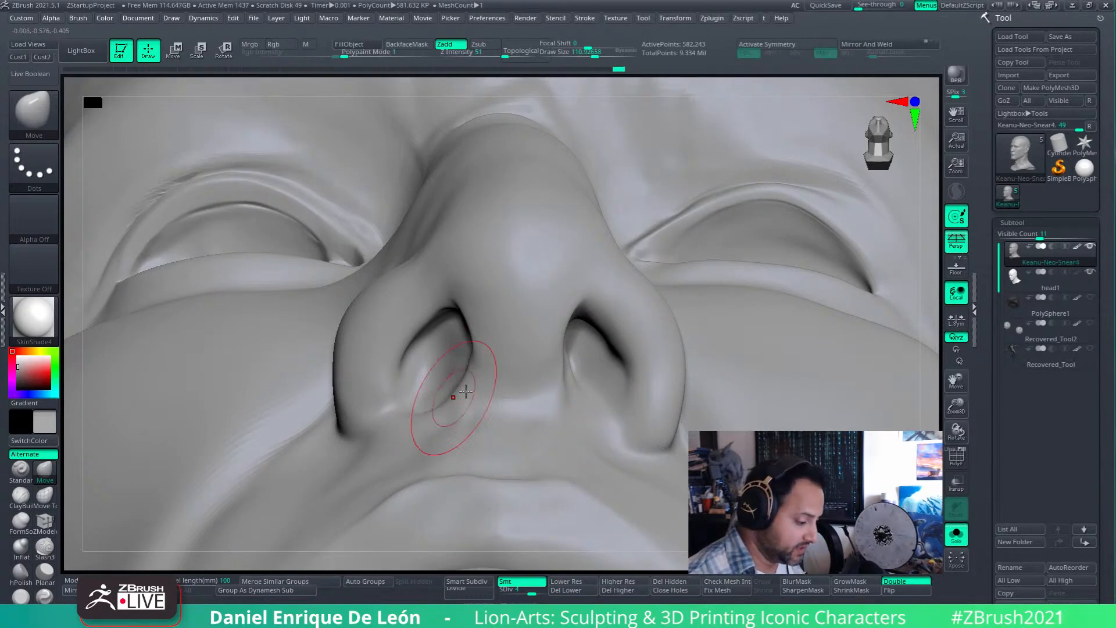
- Show the overlapping head1 mesh again and smooth the outer side of the nostril wing
right_click_drag(598, 360, 909, 349)
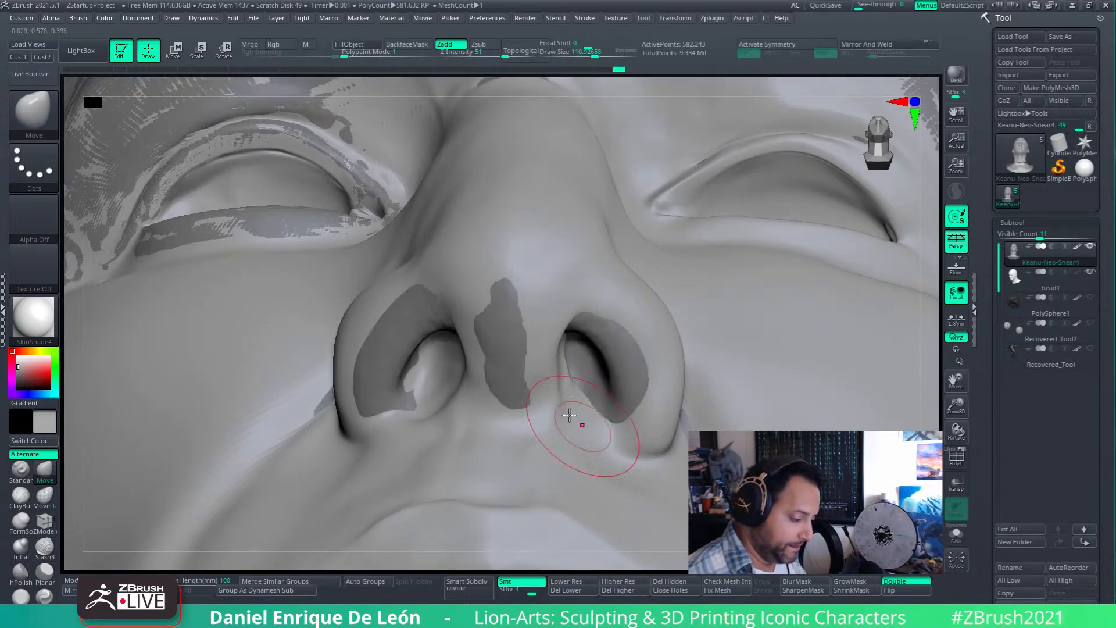
right_click_drag(580, 424, 562, 363)
mouse_move(645, 314)
right_mouse_down()
mouse_move(680, 314)
mouse_move(657, 348)
mouse_move(656, 379)
mouse_move(672, 363)
right_mouse_up()
mouse_move(679, 325)
right_mouse_down()
mouse_move(645, 398)
mouse_move(666, 364)
right_mouse_up()
left_click_drag(666, 359, 664, 343, "shift")
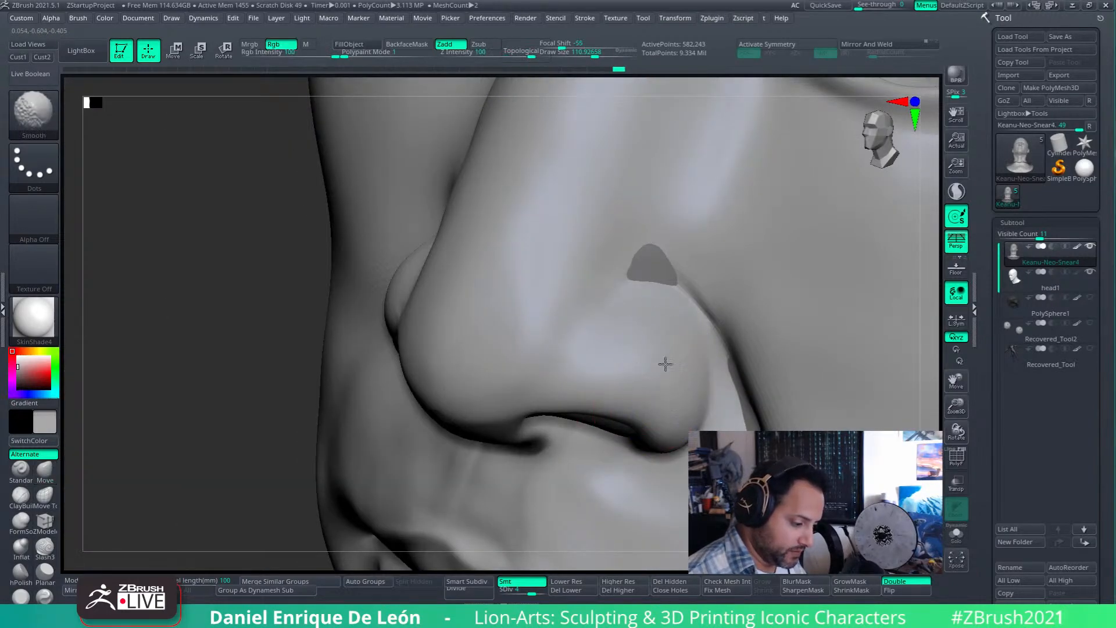
- Project the nostril wing onto the head1 mesh with the ZProject brush at draw size about 89
right_click_drag(647, 368, 599, 409, "alt")
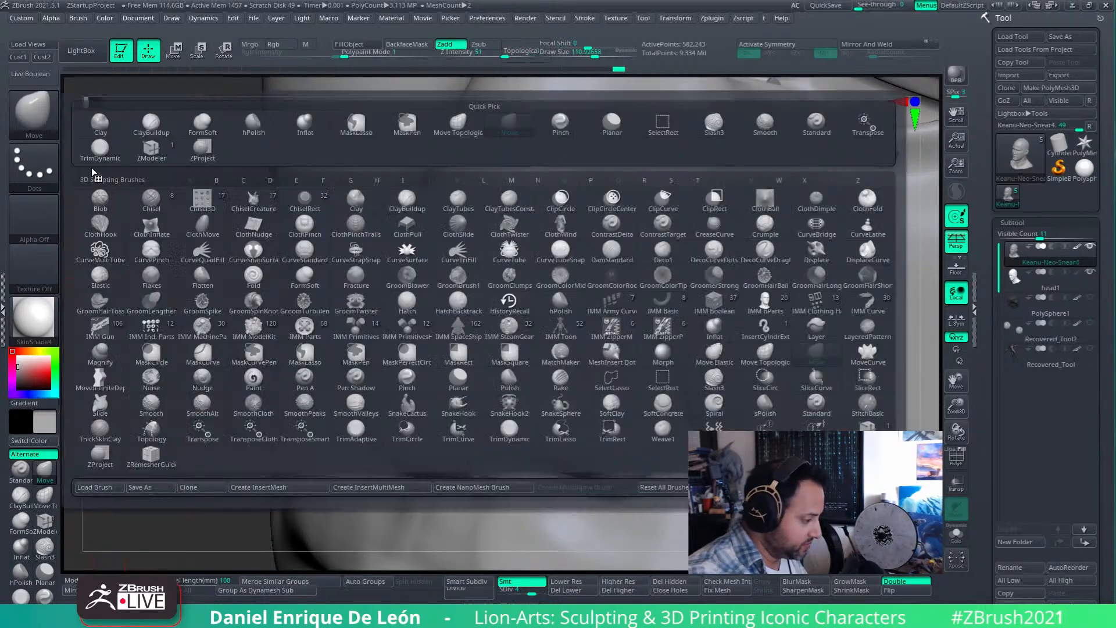
left_click(34, 110)
left_click(109, 455)
right_click_drag(627, 361, 620, 393)
mouse_move(616, 393)
left_mouse_down()
mouse_move(595, 343)
mouse_move(612, 344)
mouse_move(618, 368)
left_mouse_up()
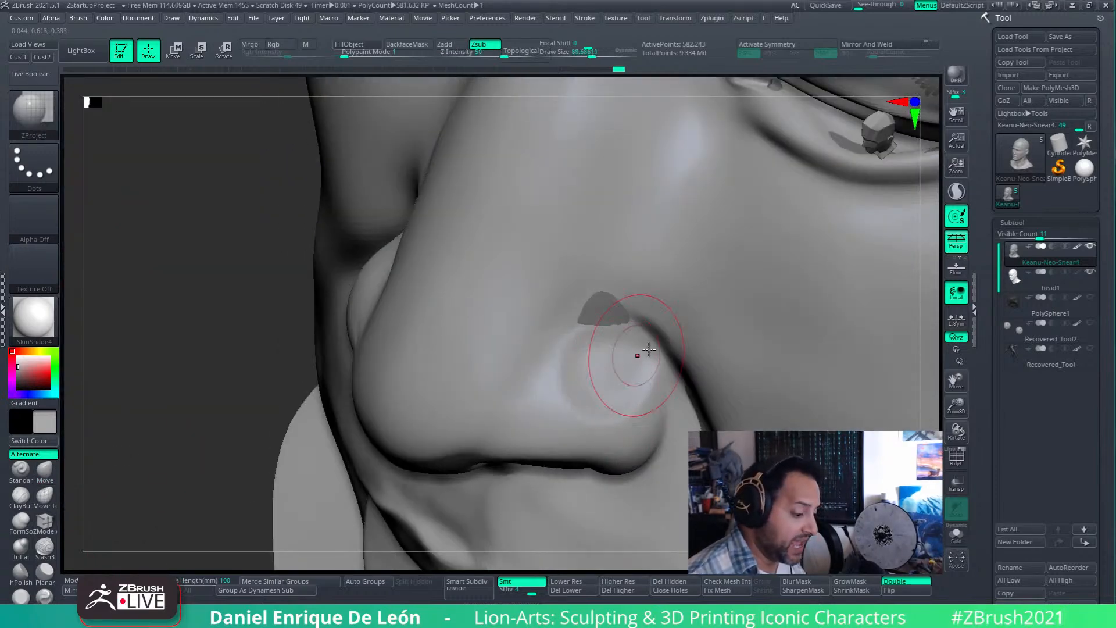
right_click_drag(635, 354, 647, 375)
mouse_move(627, 384)
left_mouse_down()
mouse_move(603, 368)
mouse_move(587, 320)
mouse_move(613, 292)
left_mouse_up()
- Project the side of the nose above the nostril wing onto the head1 mesh and smooth the projected area
right_click_drag(617, 291, 628, 302)
left_click_drag(613, 316, 630, 260)
left_click_drag(617, 306, 673, 209)
right_click_drag(638, 285, 661, 317)
left_click_drag(661, 316, 686, 265, "shift")
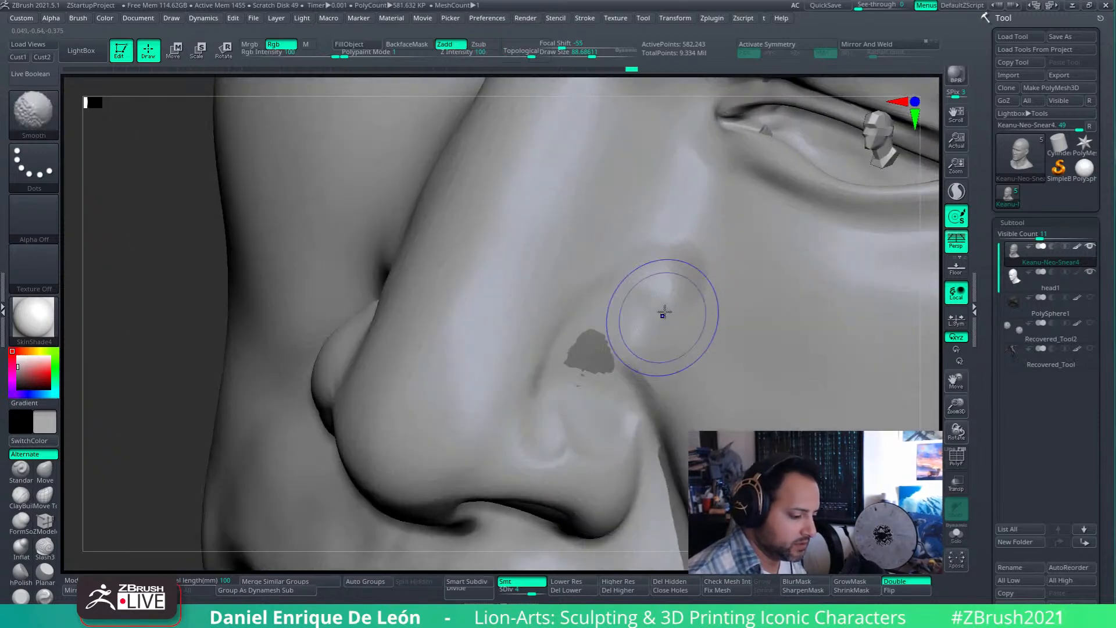
left_click_drag(577, 345, 578, 330, "shift")
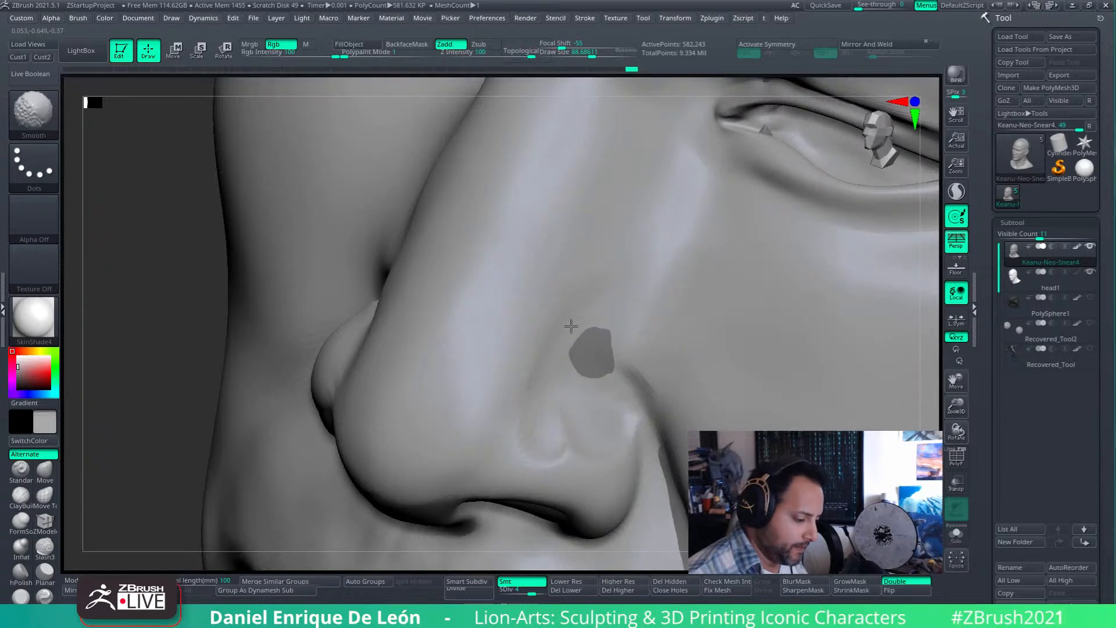
- Project the fold beside the nostril wing onto the head1 mesh and smooth the crease above it
mouse_move(598, 424)
right_mouse_down()
mouse_move(618, 396)
mouse_move(626, 409)
mouse_move(666, 382)
right_mouse_up()
mouse_move(666, 387)
left_mouse_down()
mouse_move(671, 424)
mouse_move(664, 406)
left_mouse_up()
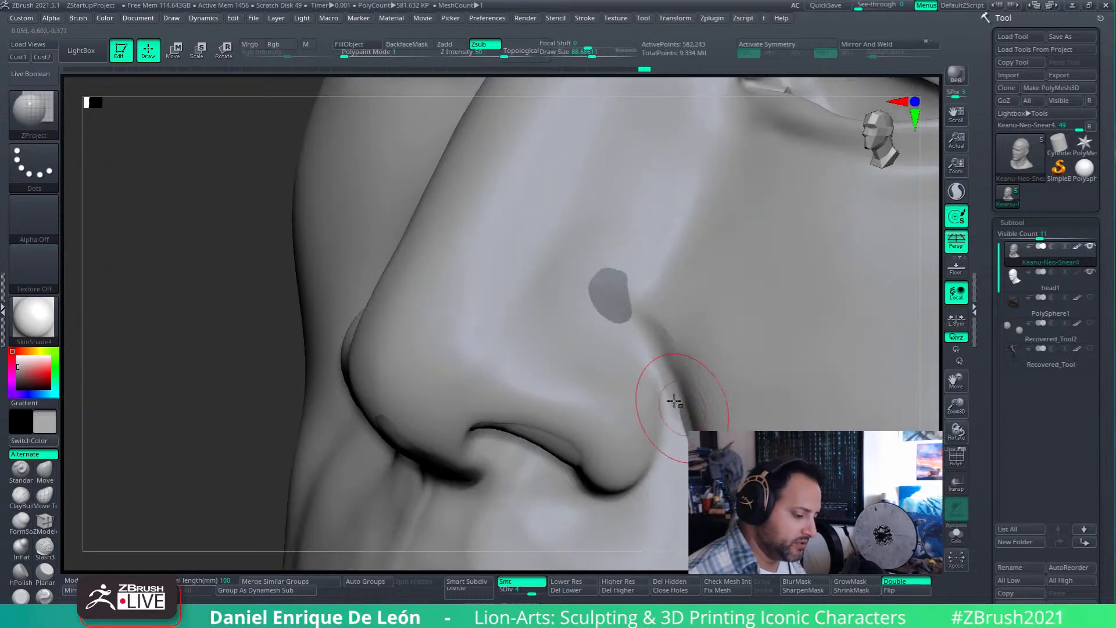
right_click_drag(678, 401, 678, 391)
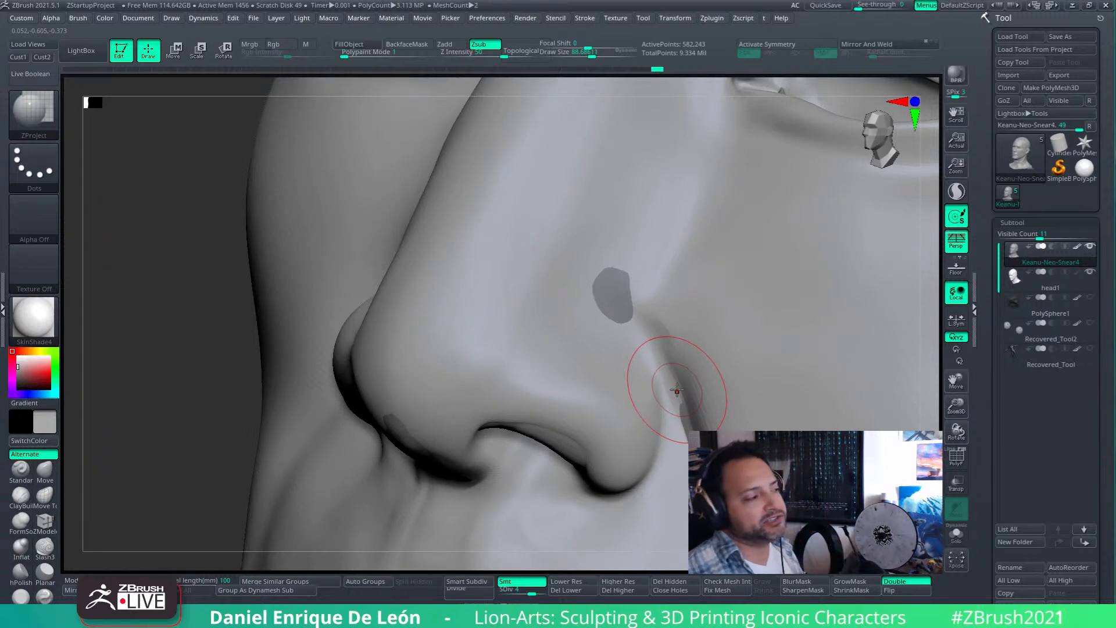
mouse_move(665, 326)
right_mouse_down()
mouse_move(687, 323)
mouse_move(663, 279)
mouse_move(634, 294)
right_mouse_up()
left_click_drag(625, 240, 659, 355, "shift")
right_click_drag(653, 347, 622, 328)
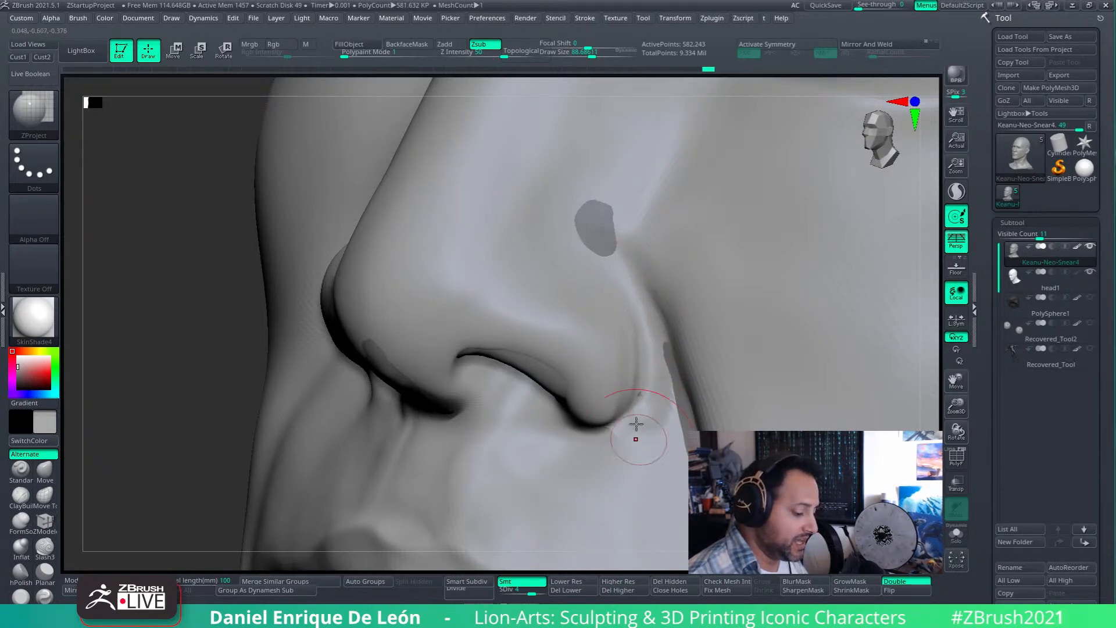
- Smooth the outer edge and lower corner of the nostril wing where it meets the cheek
key("shift")
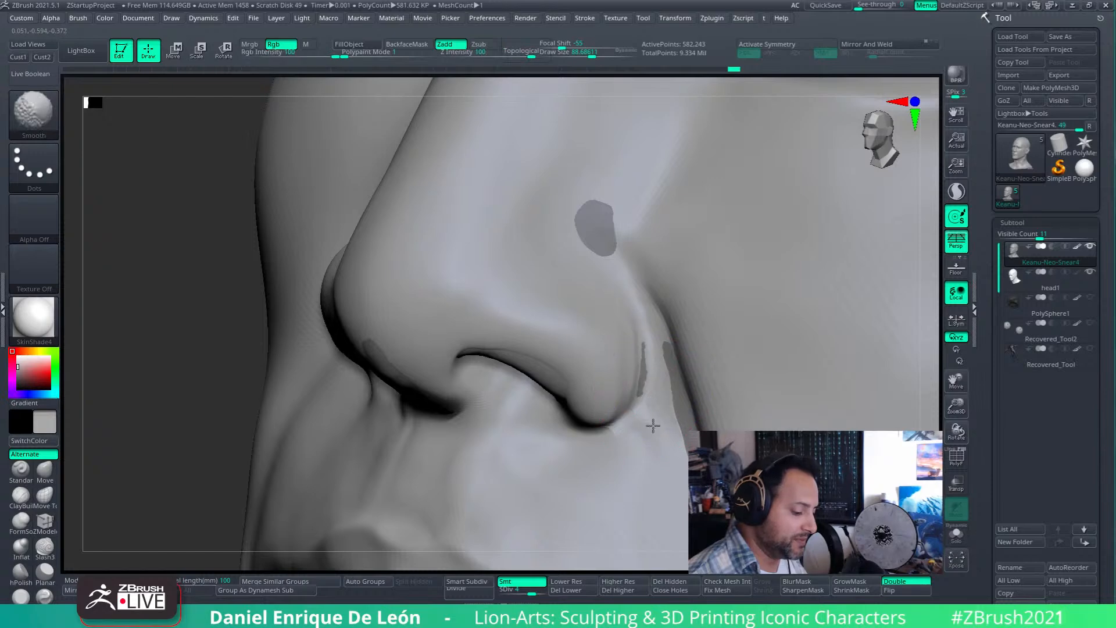
left_click_drag(606, 394, 617, 385, "shift")
right_click_drag(638, 362, 666, 356)
left_click_drag(652, 371, 642, 369, "shift")
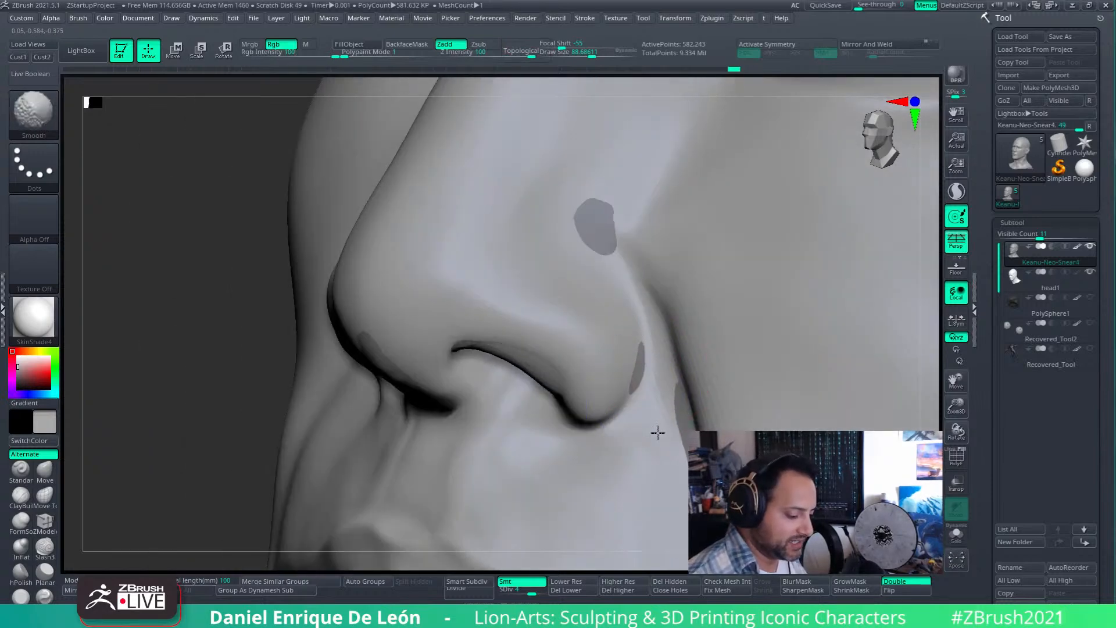
mouse_move(648, 509)
right_mouse_down("alt")
mouse_move(648, 354)
mouse_move(678, 386)
mouse_move(685, 291)
mouse_move(672, 315)
mouse_move(643, 324)
mouse_move(637, 393)
mouse_move(655, 405)
right_mouse_up("alt")
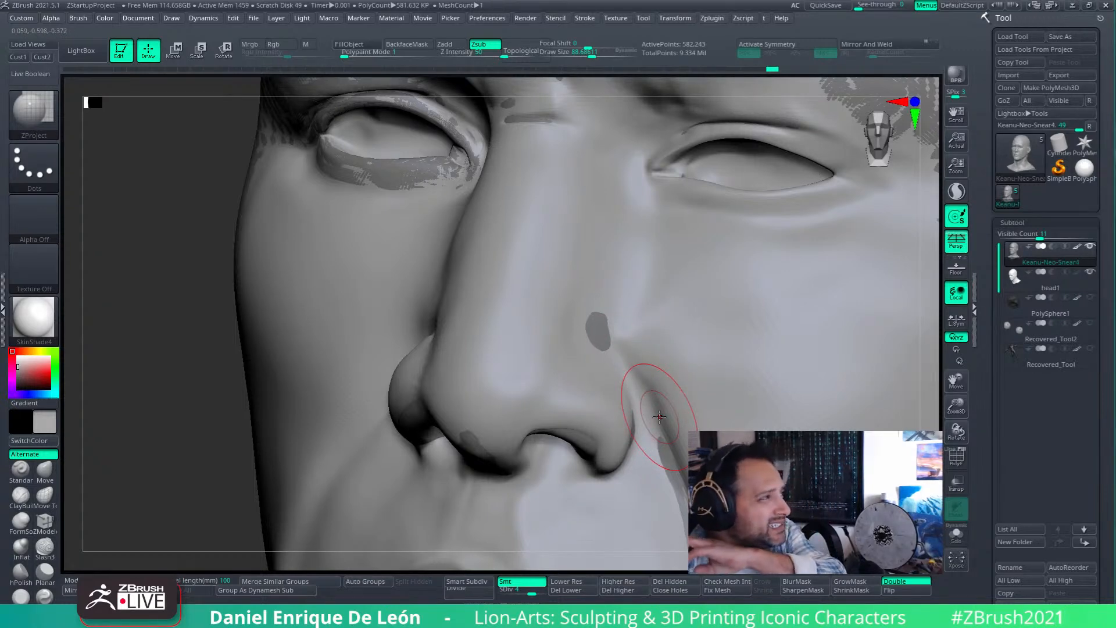
- Adjust the nose with the Move brush at draw size about 111 and isolate the head subtool
mouse_move(659, 417)
right_mouse_down()
mouse_move(667, 369)
mouse_move(660, 396)
mouse_move(643, 387)
right_mouse_up()
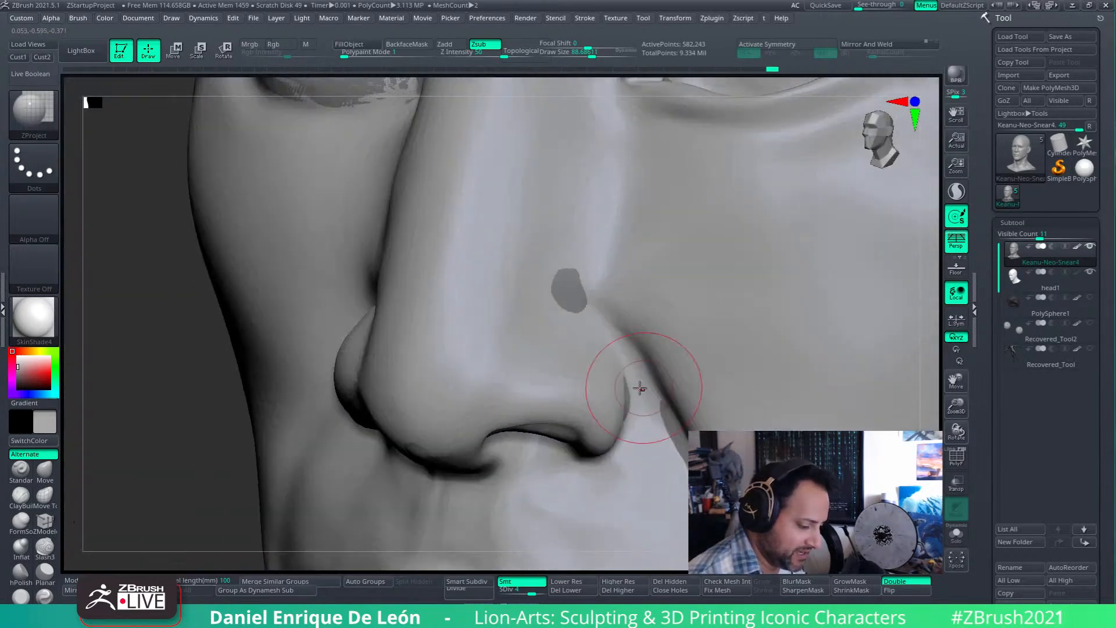
left_click(47, 470)
mouse_move(349, 369)
right_mouse_down()
mouse_move(572, 355)
mouse_move(605, 347)
mouse_move(608, 333)
mouse_move(612, 373)
mouse_move(585, 395)
right_mouse_up()
left_click_drag(520, 363, 525, 366)
mouse_move(540, 369)
right_mouse_down()
mouse_move(613, 407)
mouse_move(672, 372)
mouse_move(615, 363)
right_mouse_up()
mouse_move(614, 364)
right_mouse_down("alt")
mouse_move(680, 340)
mouse_move(667, 329)
mouse_move(710, 360)
right_mouse_up("alt")
left_click(955, 541)
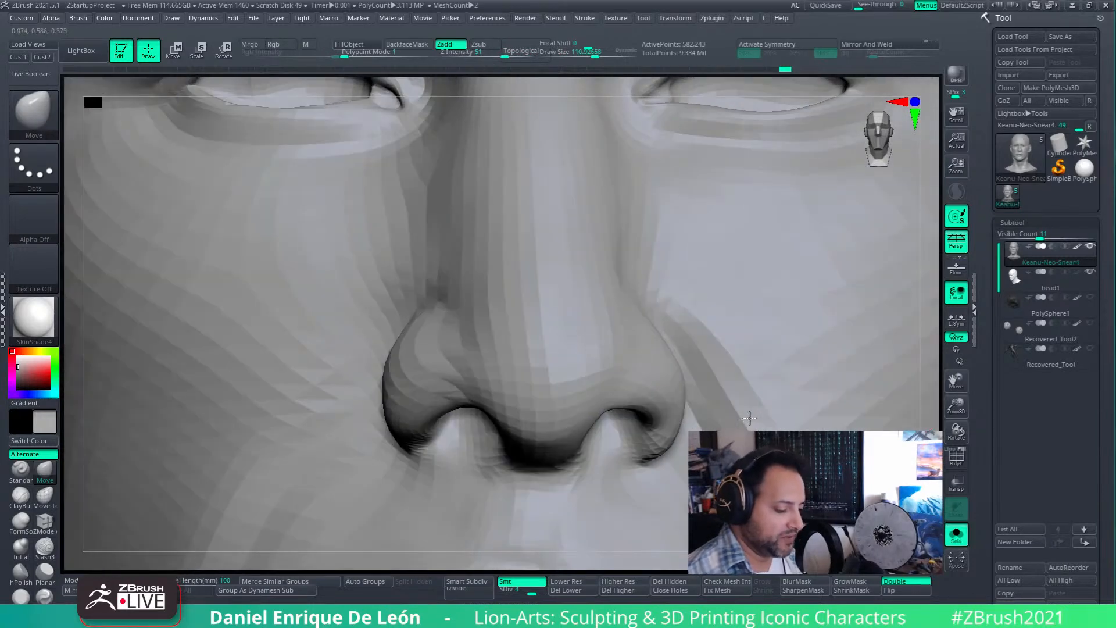
- Smooth the crease around the opposite nostril wing where it meets the cheek and the nasolabial fold
right_click_drag(588, 357, 638, 264, "ctrl")
mouse_move(630, 306)
right_mouse_down()
mouse_move(657, 327)
mouse_move(549, 357)
mouse_move(568, 348)
right_mouse_up()
key("shift")
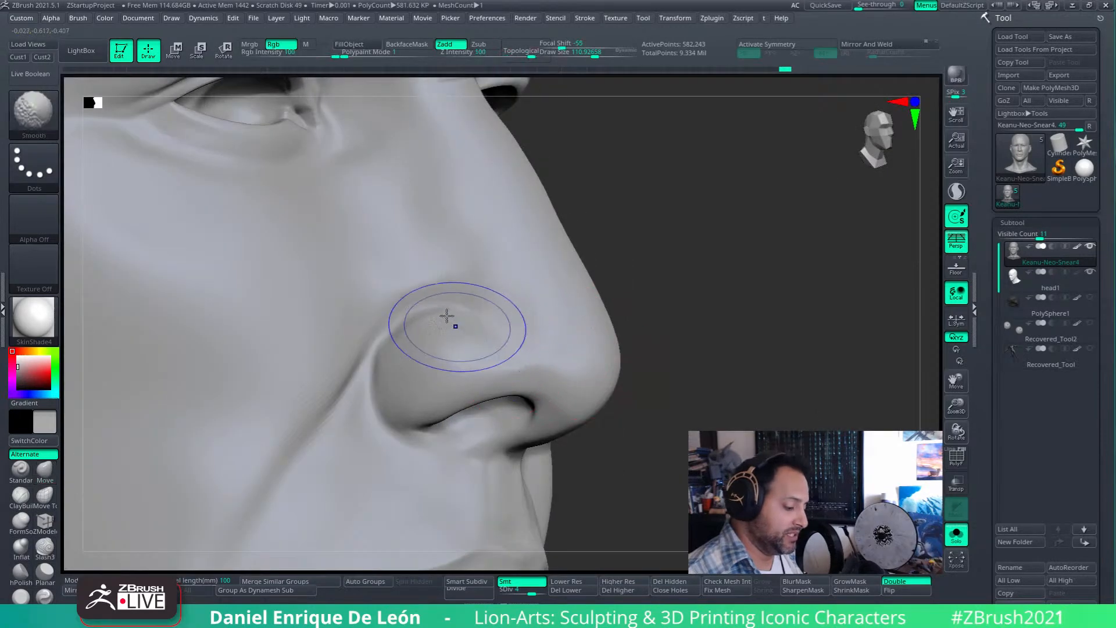
left_click_drag(361, 417, 373, 401, "shift")
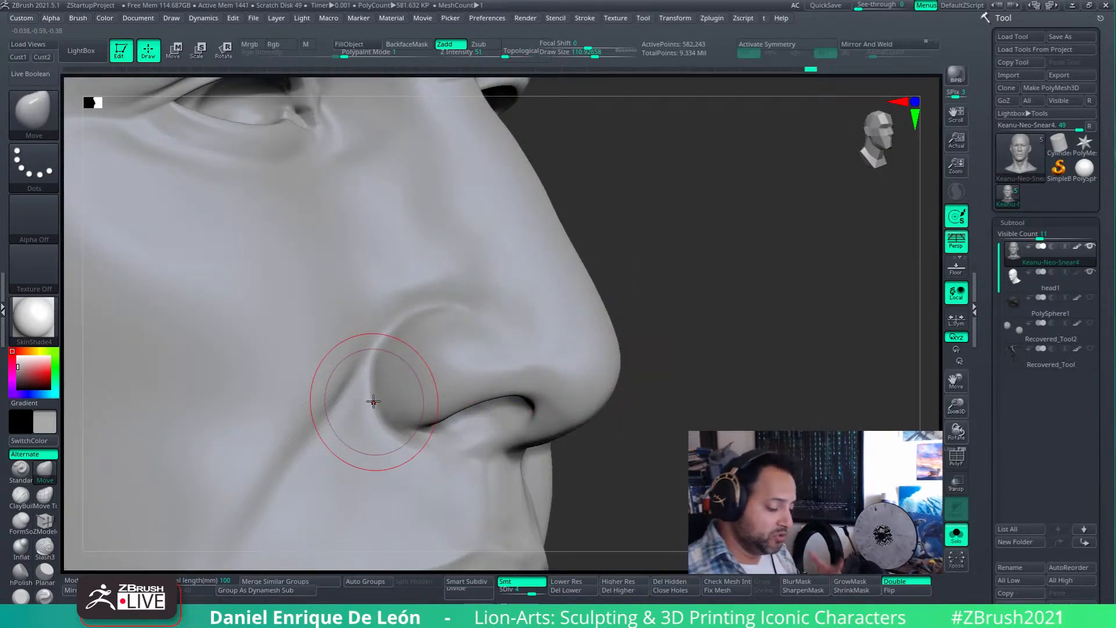
mouse_move(373, 401)
right_mouse_down()
mouse_move(448, 319)
mouse_move(424, 250)
right_mouse_up()
key("shift")
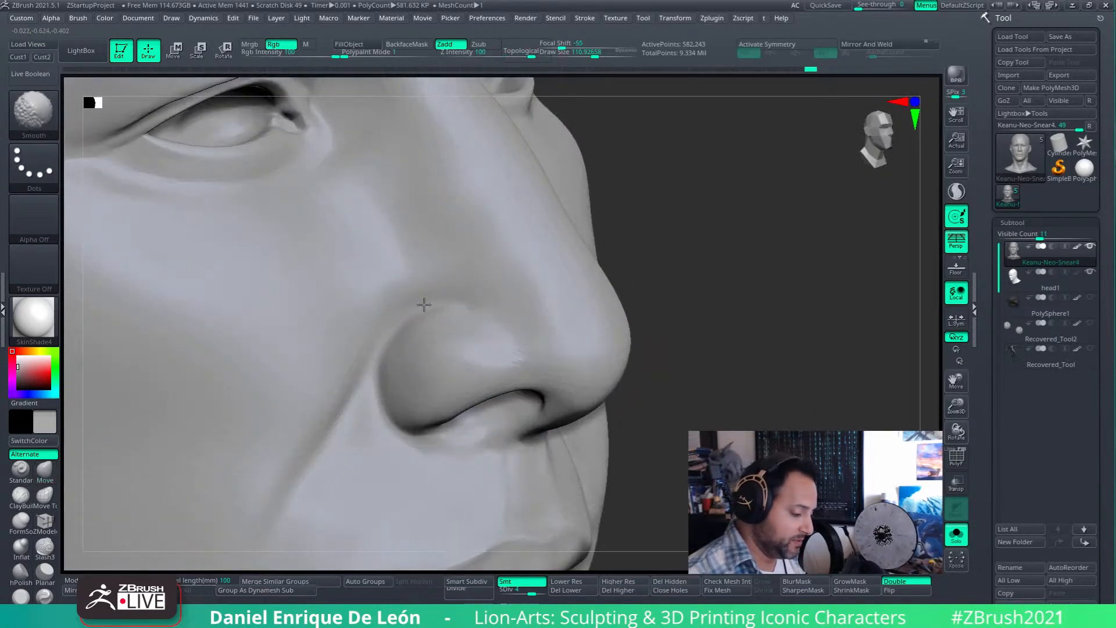
- Show all subtools again and nudge the nose and nostril wing with the Move brush, comparing against the head1 mesh
mouse_move(337, 395)
right_mouse_down()
mouse_move(657, 351)
mouse_move(608, 345)
mouse_move(567, 311)
mouse_move(541, 398)
mouse_move(559, 378)
mouse_move(561, 430)
mouse_move(581, 424)
mouse_move(590, 392)
mouse_move(581, 465)
mouse_move(593, 511)
mouse_move(597, 327)
mouse_move(606, 378)
mouse_move(590, 407)
mouse_move(598, 393)
right_mouse_up()
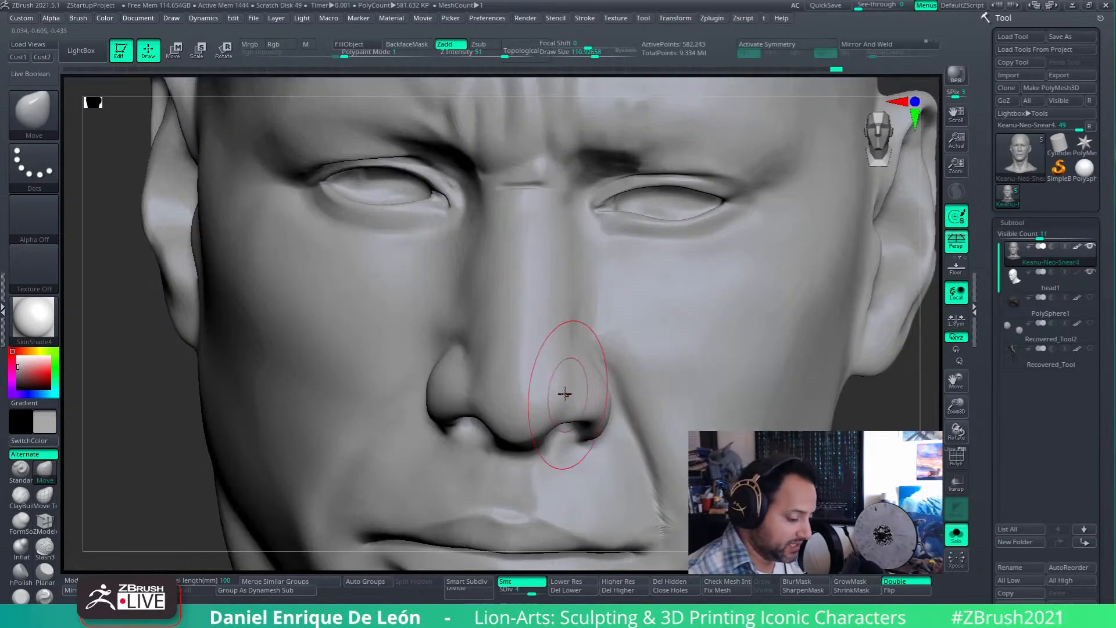
left_click(949, 535)
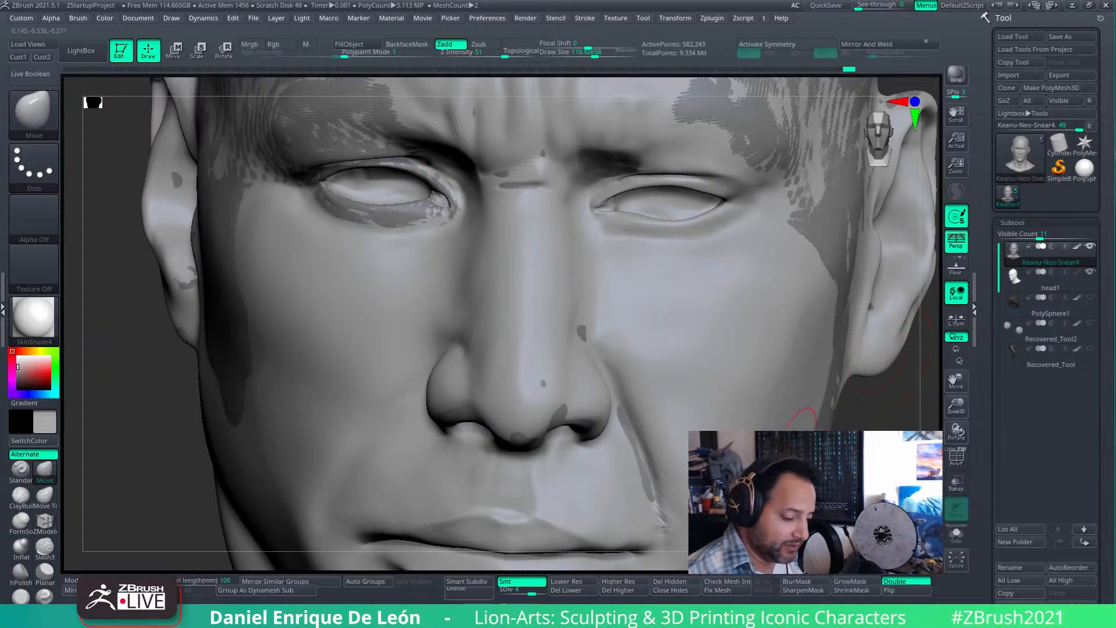
mouse_move(572, 345)
right_mouse_down()
mouse_move(590, 406)
mouse_move(576, 367)
right_mouse_up()
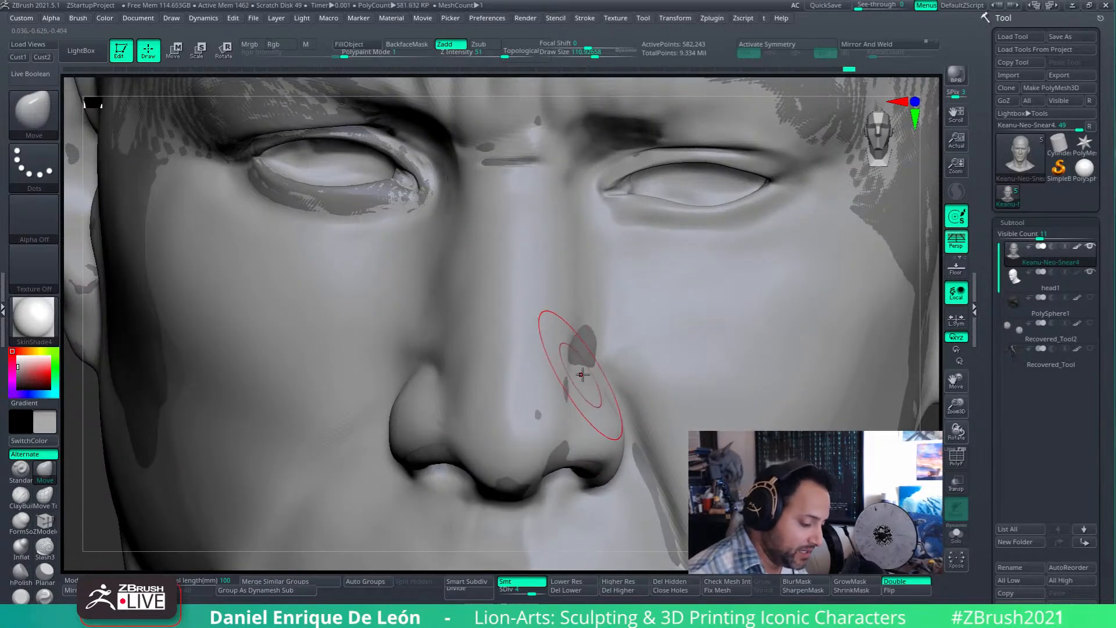
mouse_move(650, 409)
right_mouse_down()
mouse_move(688, 401)
mouse_move(587, 448)
mouse_move(635, 438)
mouse_move(611, 448)
right_mouse_up()
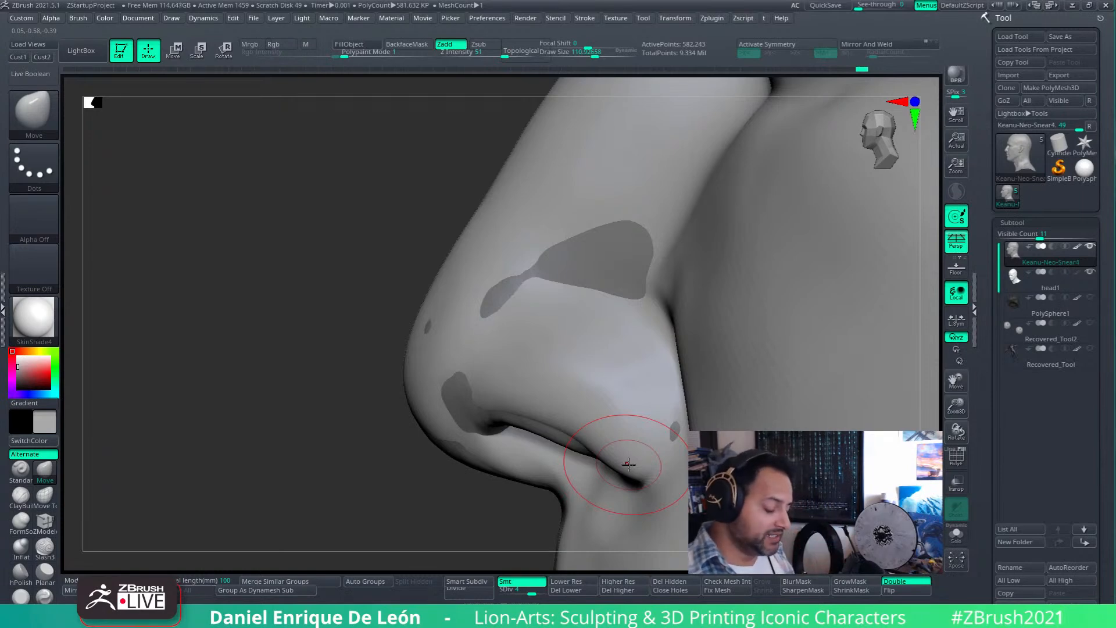
- Reshape the outer edge and lower rim of the nostril wing beside the cheek fold with the Move brush
mouse_move(639, 435)
right_mouse_down()
mouse_move(635, 448)
mouse_move(642, 423)
mouse_move(622, 462)
mouse_move(610, 461)
right_mouse_up()
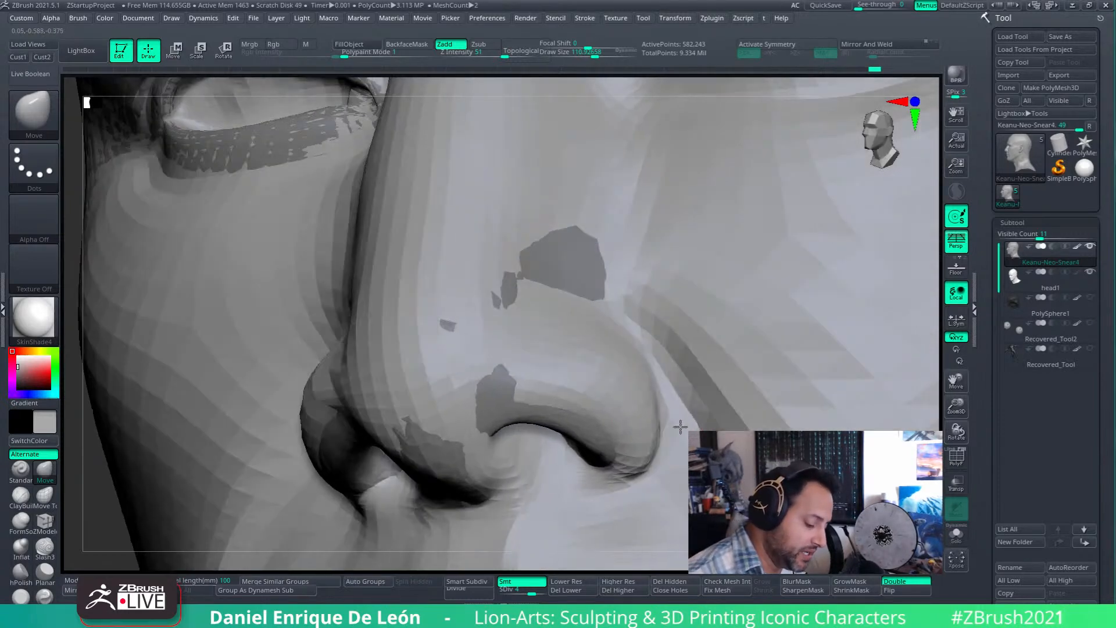
right_click_drag(620, 455, 633, 445)
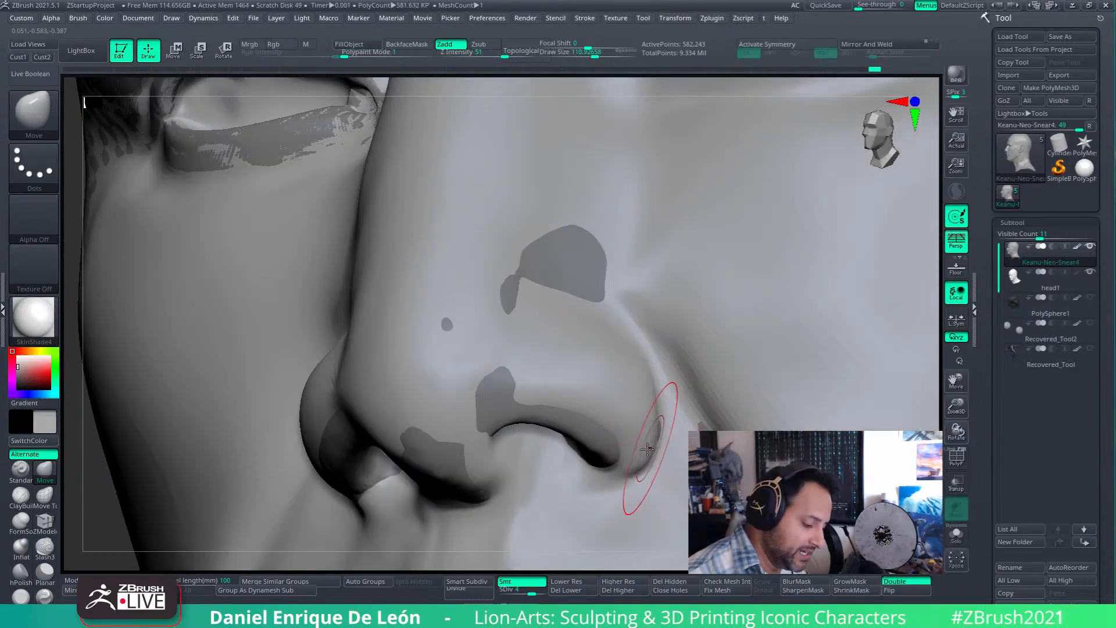
mouse_move(652, 402)
right_mouse_down()
mouse_move(674, 436)
mouse_move(667, 358)
right_mouse_up()
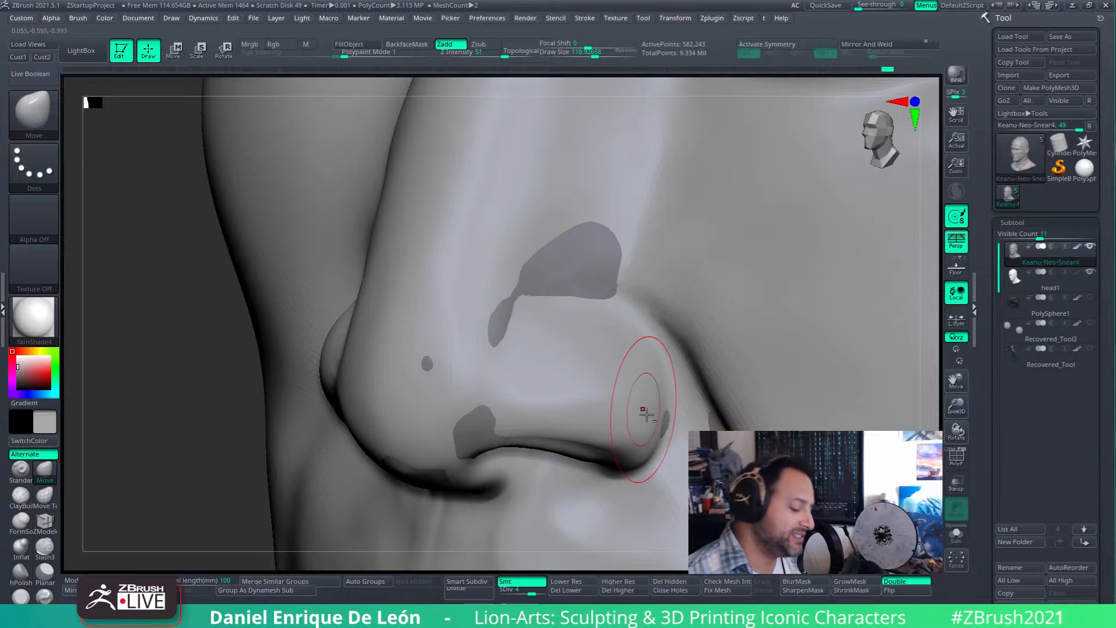
right_click_drag(644, 411, 644, 350)
mouse_move(649, 389)
right_mouse_down()
mouse_move(610, 344)
mouse_move(615, 354)
right_mouse_up()
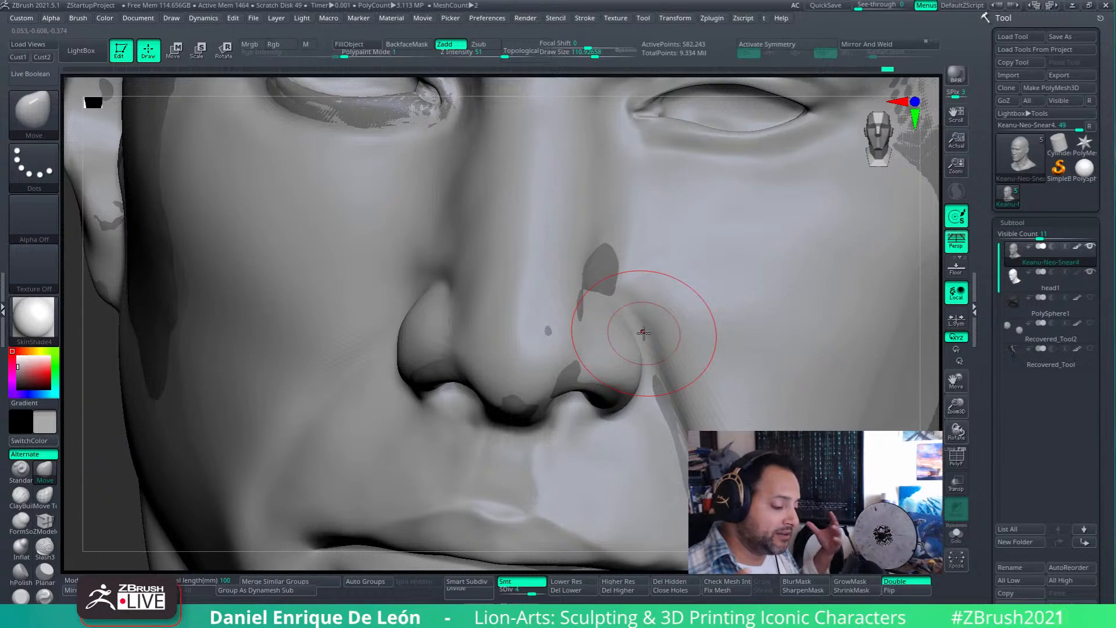
- Adjust the opposite nostril wing where it meets the side of the nose with the Move brush
right_click_drag(643, 332, 557, 340)
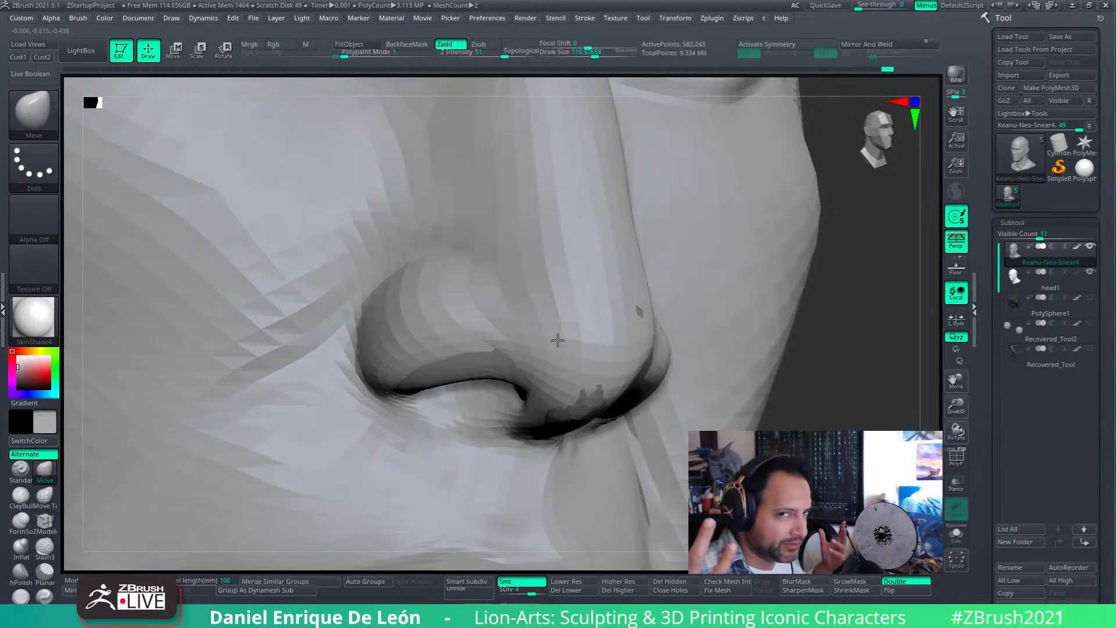
mouse_move(509, 301)
right_mouse_down()
mouse_move(610, 294)
mouse_move(523, 316)
mouse_move(611, 340)
right_mouse_up()
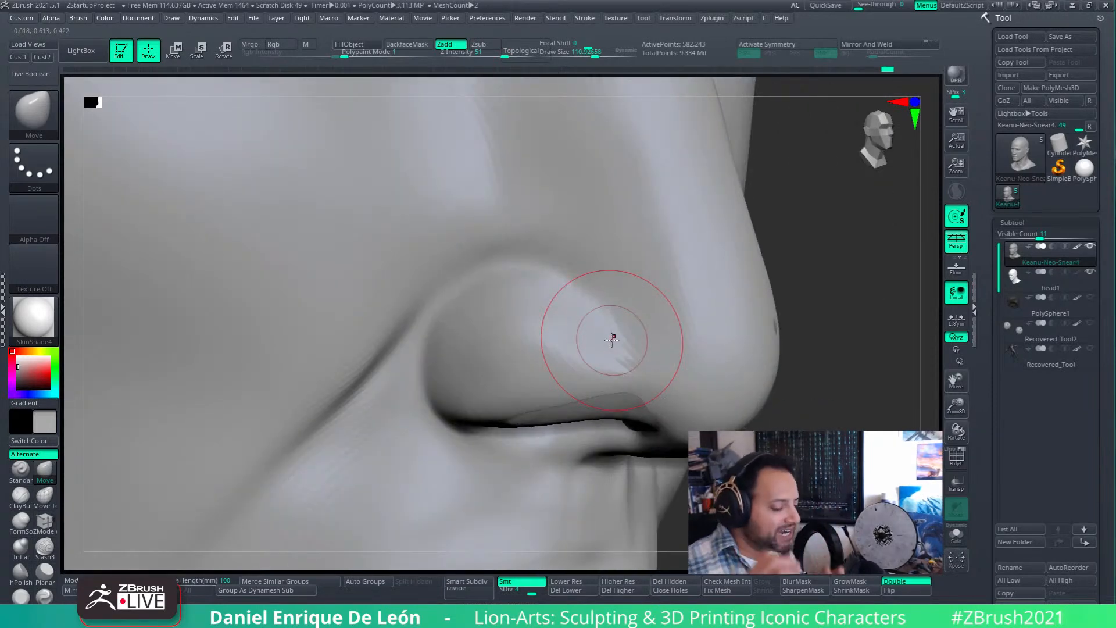
right_click_drag(664, 340, 625, 361)
right_click_drag(713, 366, 640, 313)
right_click_drag(598, 348, 642, 334)
mouse_move(637, 296)
right_mouse_down()
mouse_move(667, 291)
mouse_move(621, 302)
right_mouse_up()
left_click_drag(612, 302, 628, 314)
- Compare the nose and nostrils of the sculpt with the head1 mesh by isolating and revealing the subtools
mouse_move(630, 317)
right_mouse_down()
mouse_move(667, 383)
mouse_move(685, 378)
mouse_move(667, 390)
right_mouse_up()
mouse_move(631, 329)
right_mouse_down()
mouse_move(638, 378)
mouse_move(700, 398)
mouse_move(697, 523)
mouse_move(670, 324)
right_mouse_up()
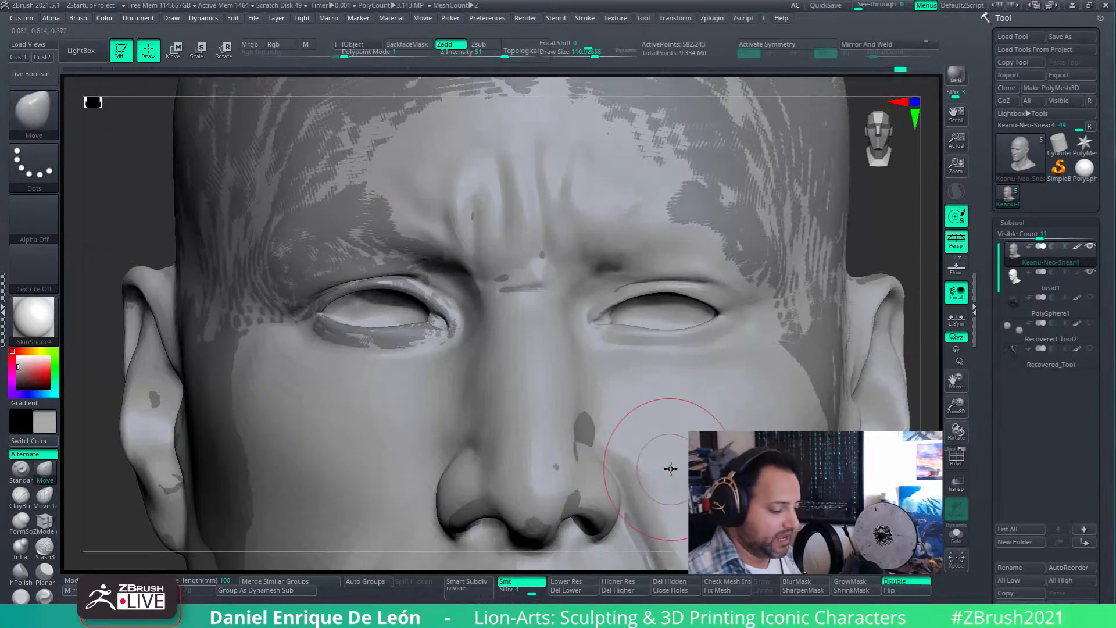
right_click_drag(639, 394, 628, 363)
left_click(956, 534)
right_click_drag(660, 407, 608, 459, "shift")
right_click_drag(607, 409, 511, 349)
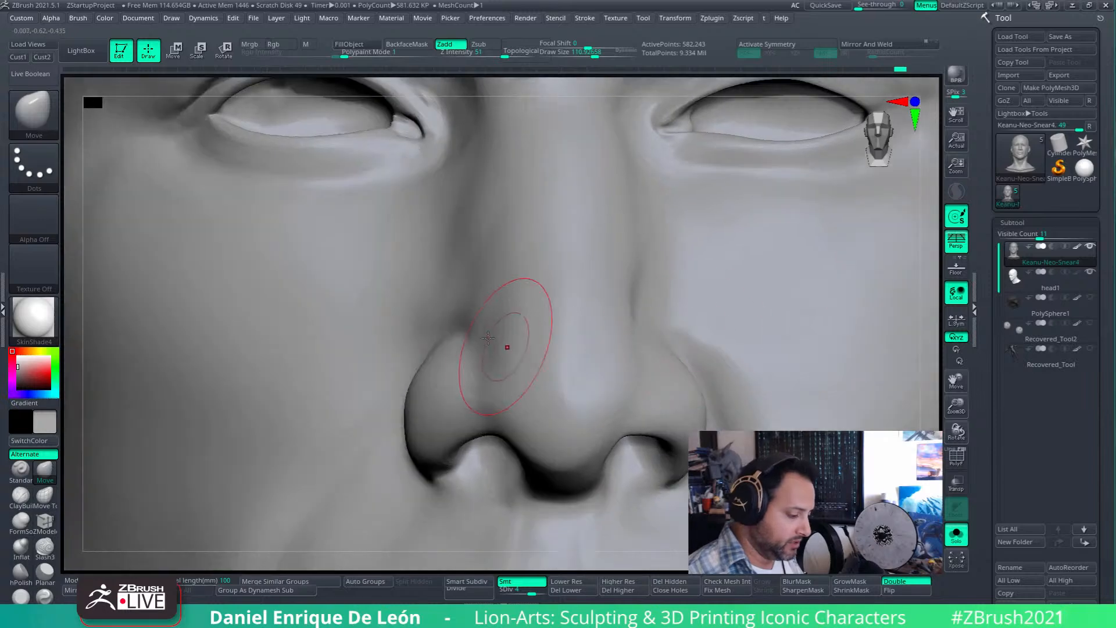
left_click(957, 533)
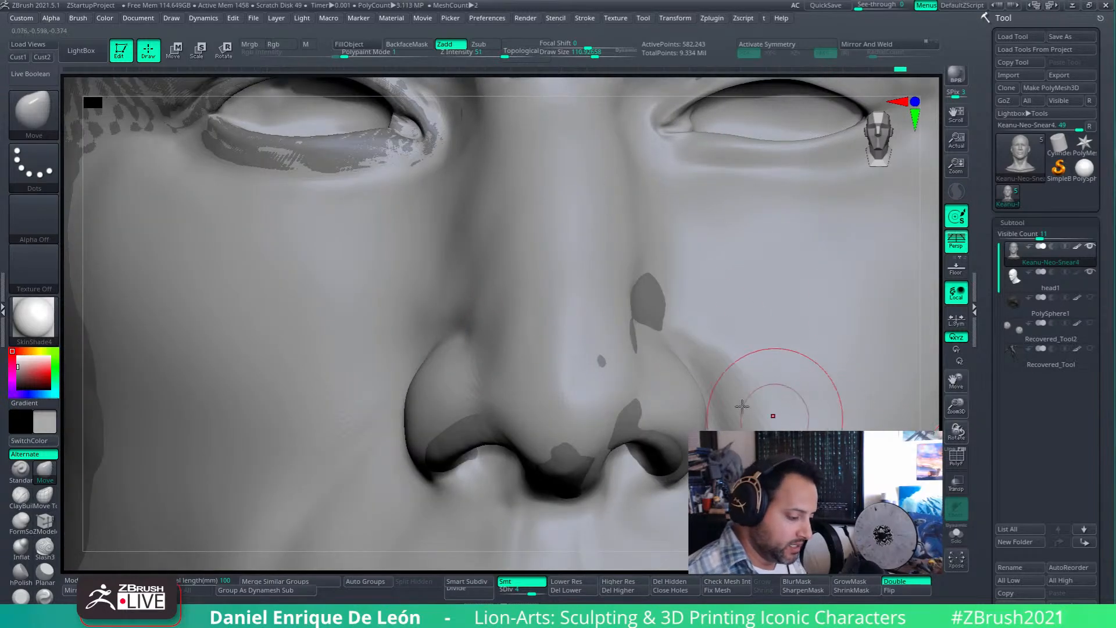
right_click_drag(777, 399, 742, 361)
left_click(956, 534)
left_click(956, 534)
- Isolate the head1 subtool and examine its nose and nostrils from the side and from below
left_click(1013, 278)
left_click(955, 534)
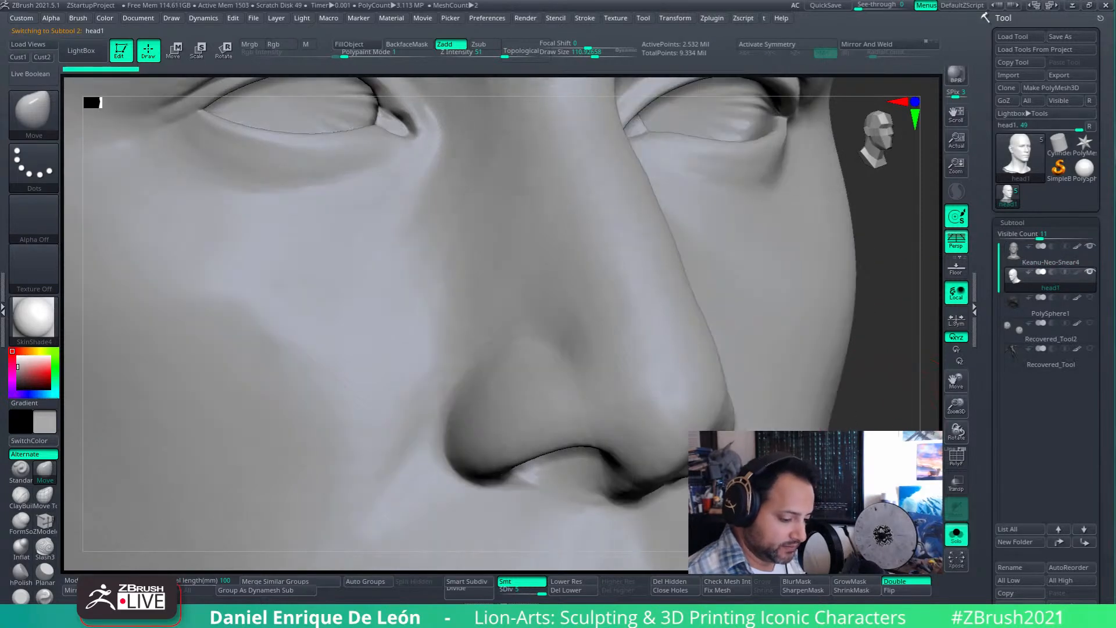
right_click_drag(825, 383, 909, 427)
right_click_drag(809, 424, 705, 386)
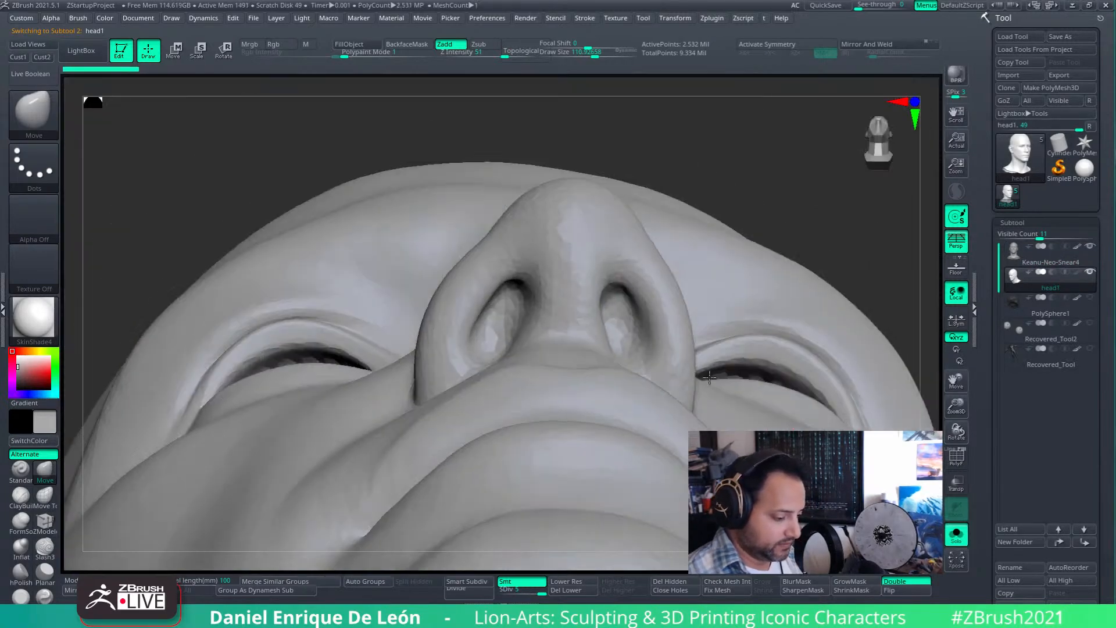
mouse_move(678, 312)
right_mouse_down()
mouse_move(664, 359)
mouse_move(704, 309)
mouse_move(779, 403)
mouse_move(728, 396)
mouse_move(702, 377)
mouse_move(729, 375)
right_mouse_up()
left_click(956, 534)
- Try to smooth the crease around the nostril wing on the head1 subtool
mouse_move(643, 411)
right_mouse_down()
mouse_move(635, 364)
mouse_move(581, 387)
mouse_move(598, 366)
right_mouse_up()
right_click_drag(563, 427, 570, 361)
mouse_move(511, 334)
right_mouse_down()
mouse_move(672, 366)
mouse_move(478, 372)
mouse_move(568, 291)
mouse_move(444, 361)
right_mouse_up()
key("shift")
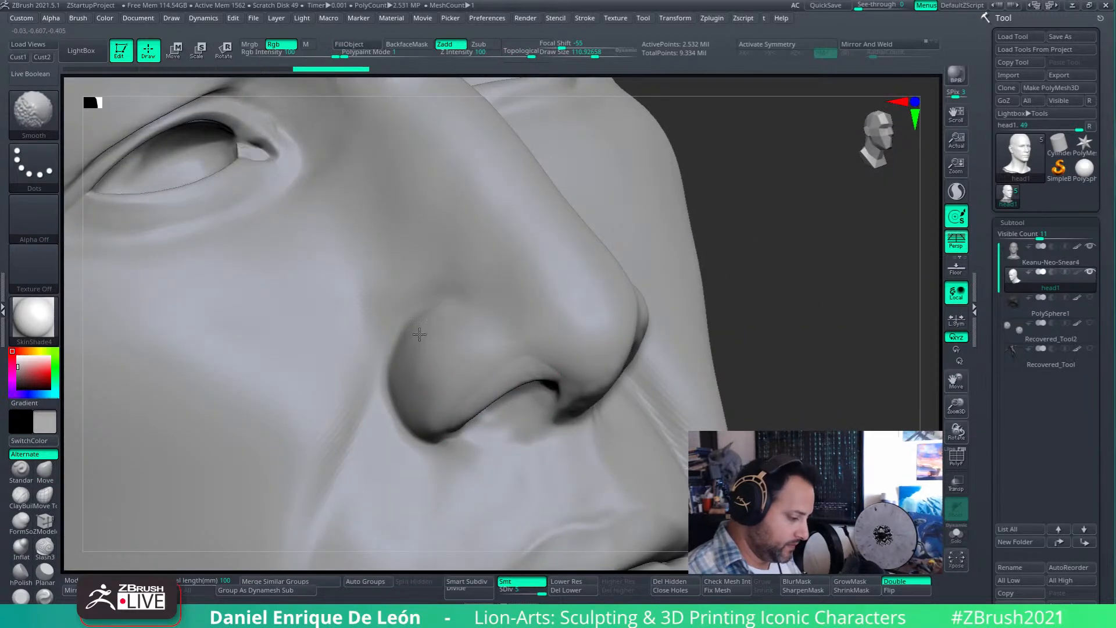
mouse_move(437, 347)
right_mouse_down()
mouse_move(558, 360)
mouse_move(573, 373)
right_mouse_up()
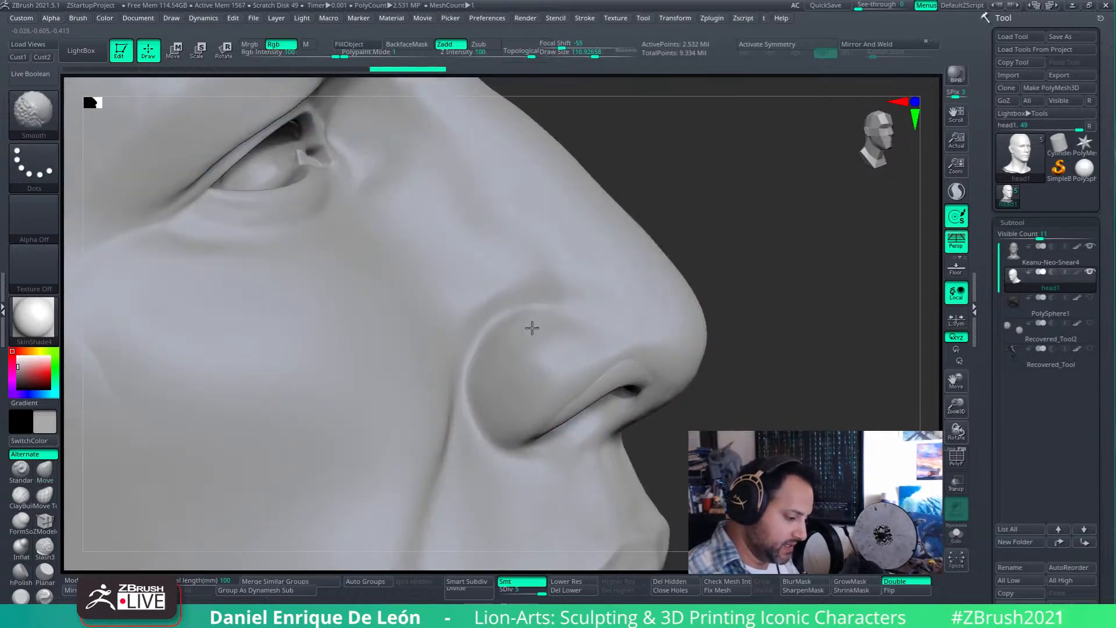
mouse_move(567, 367)
right_mouse_down()
mouse_move(603, 337)
mouse_move(747, 324)
mouse_move(705, 349)
right_mouse_up()
mouse_move(573, 274)
right_mouse_down()
mouse_move(498, 324)
mouse_move(423, 323)
right_mouse_up()
- Try to smooth the lower corner of the nostril wing and the opposite wing's outer edge on head1
key("shift")
left_click_drag(405, 394, 469, 406, "shift")
mouse_move(587, 343)
right_mouse_down()
mouse_move(725, 329)
mouse_move(698, 399)
mouse_move(757, 413)
right_mouse_up()
left_click_drag(757, 413, 743, 418, "shift")
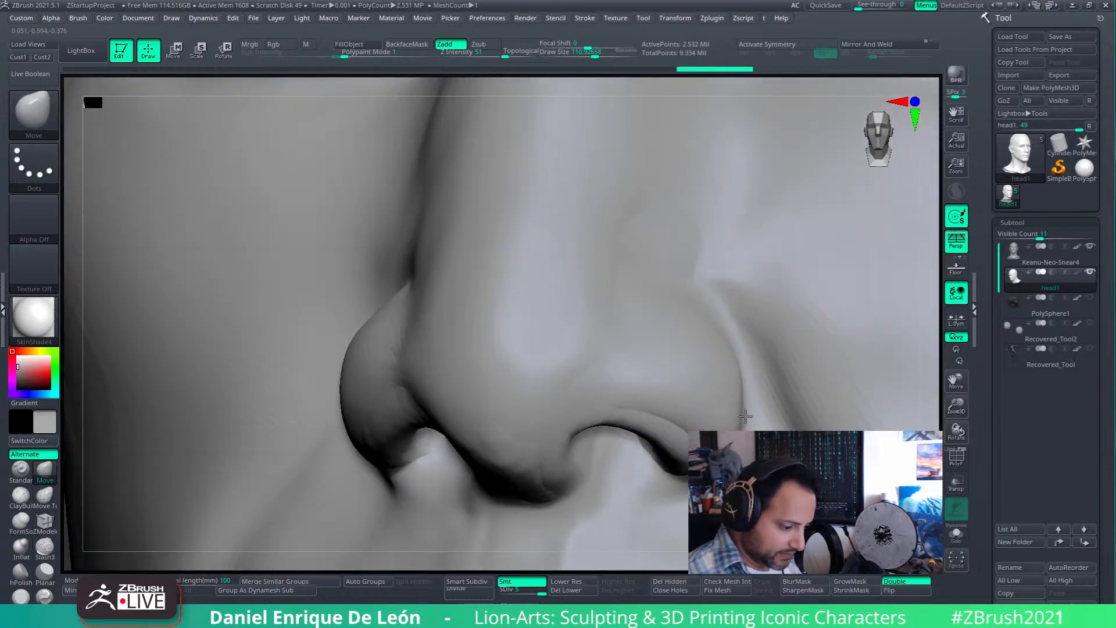
right_click_drag(742, 374, 711, 407)
mouse_move(737, 407)
left_mouse_down("shift")
mouse_move(741, 418)
mouse_move(749, 410)
left_mouse_up("shift")
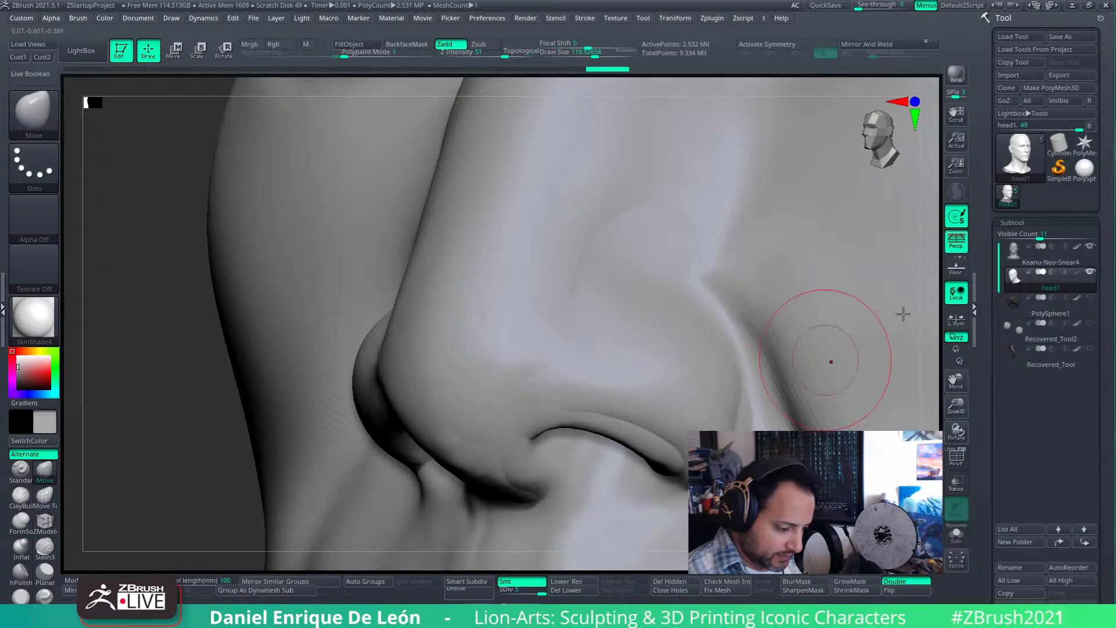
- Revert head1 to its first undo-history state and return to the Keanu-Neo-Snear4 subtool
key("ctrl")
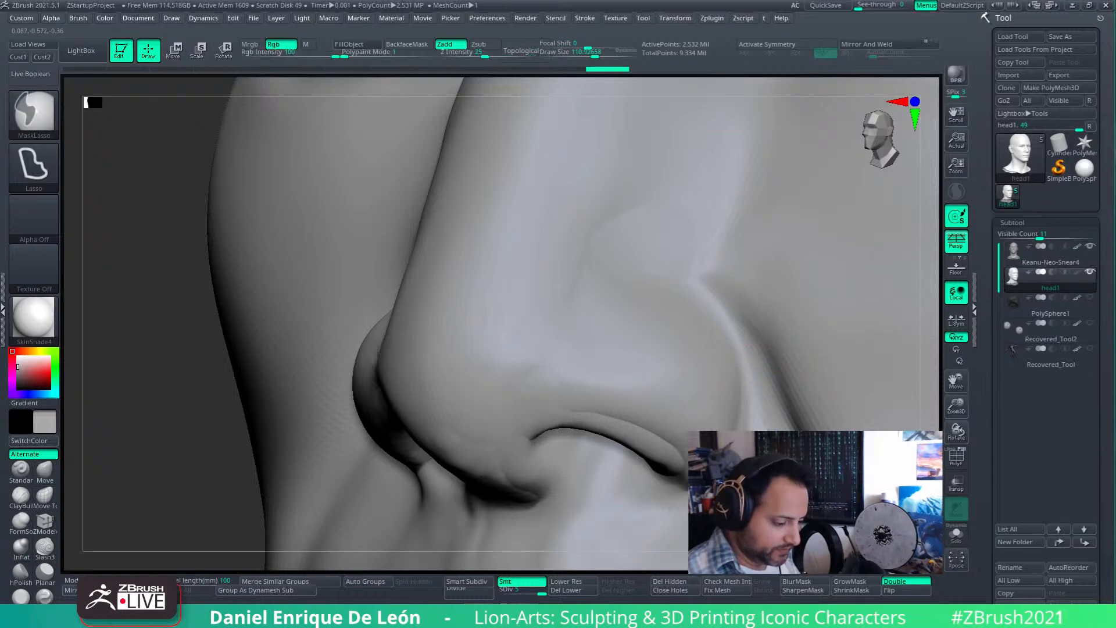
left_click(85, 69)
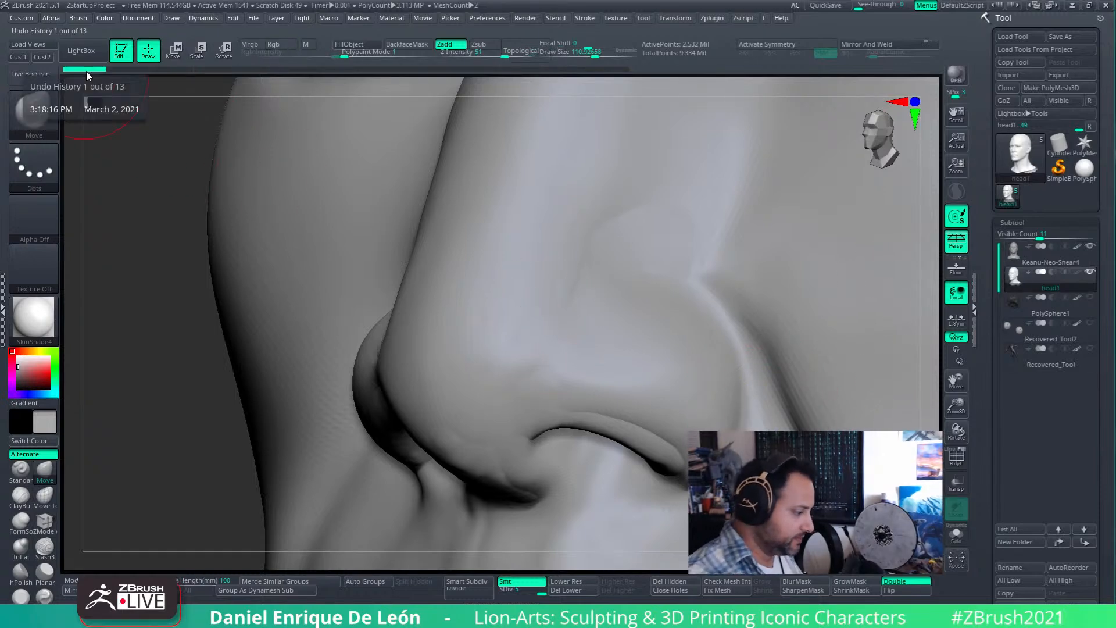
left_click(1025, 254)
- Smooth the outer edges and lower corner of the nostril wings on Keanu-Neo-Snear4 where they meet the cheeks
mouse_move(766, 377)
right_mouse_down()
mouse_move(744, 385)
mouse_move(758, 407)
mouse_move(781, 413)
right_mouse_up()
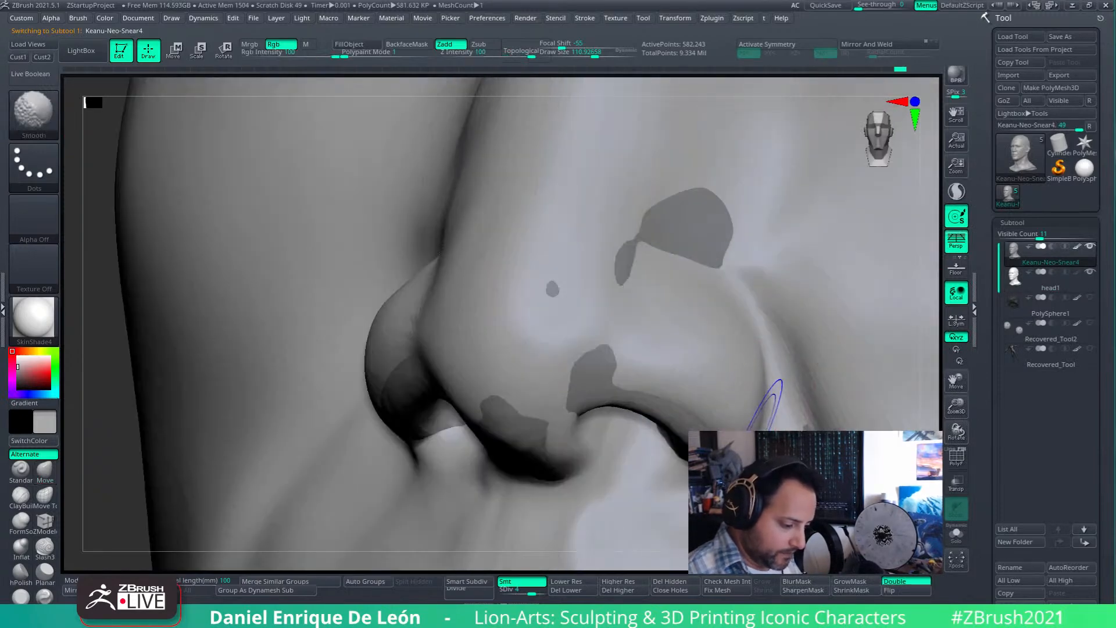
right_click_drag(705, 319, 465, 343)
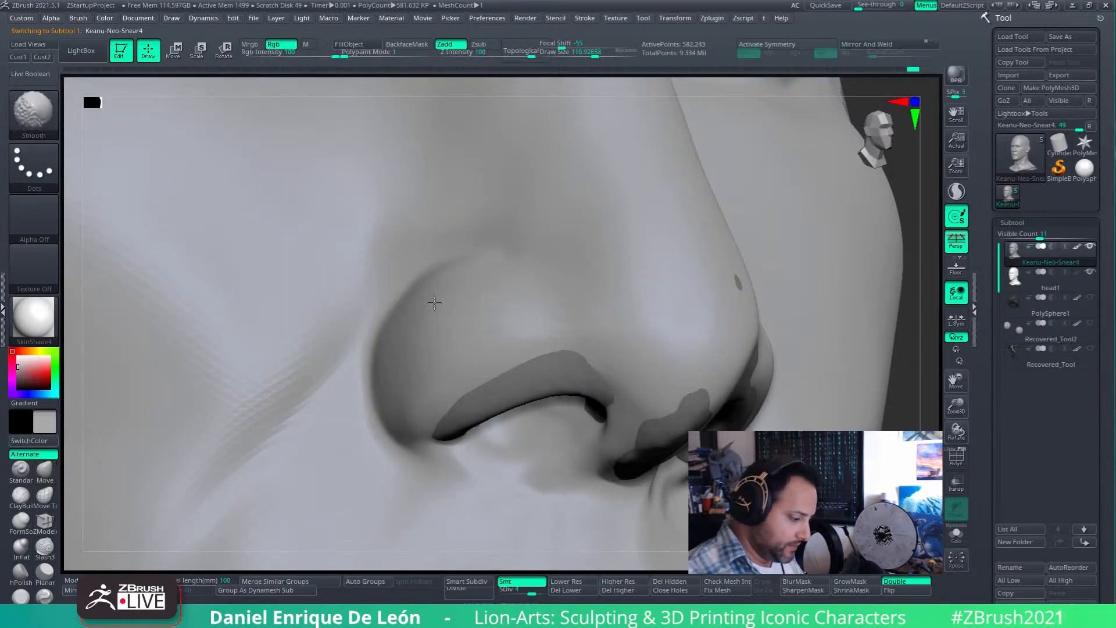
left_click_drag(406, 415, 457, 403, "shift")
right_click_drag(460, 402, 654, 339)
mouse_move(792, 309)
right_mouse_down()
mouse_move(685, 343)
mouse_move(706, 326)
right_mouse_up()
right_click_drag(765, 351, 679, 378)
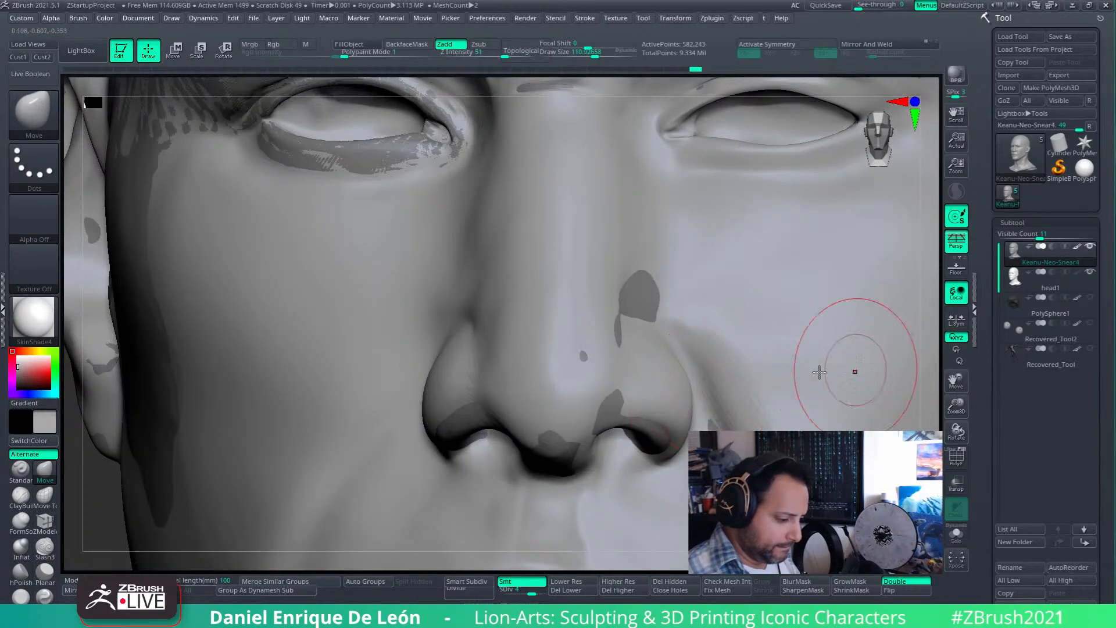
- Turn on ghost transparency, restore the stored Custom 2 camera view and isolate the head
right_click_drag(643, 299, 916, 260)
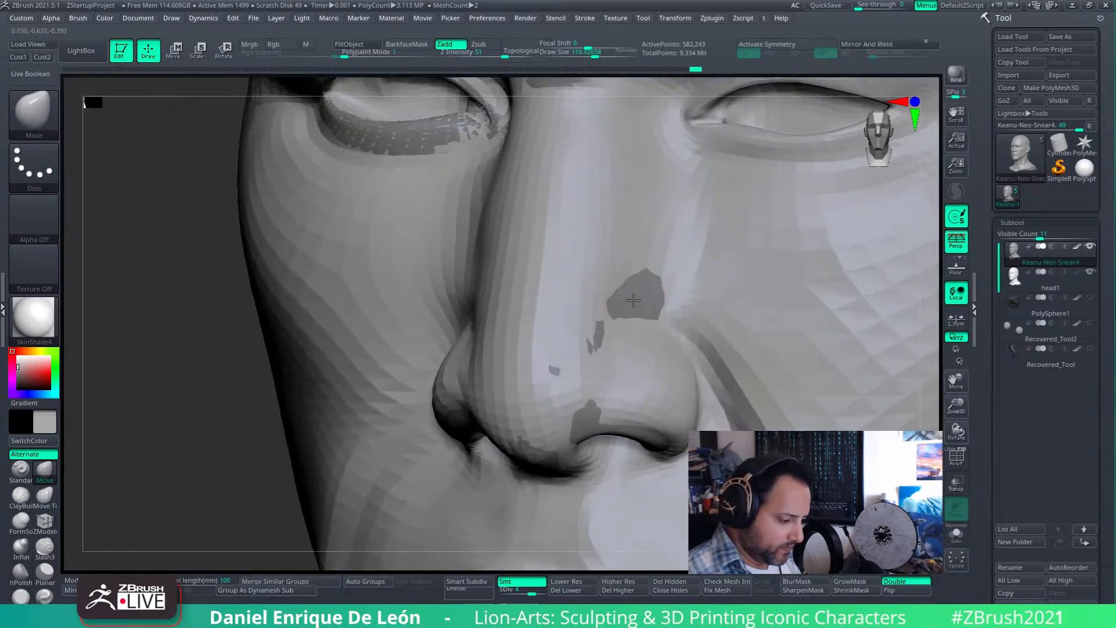
left_click(956, 483)
right_click_drag(921, 439, 749, 384)
left_click(50, 54)
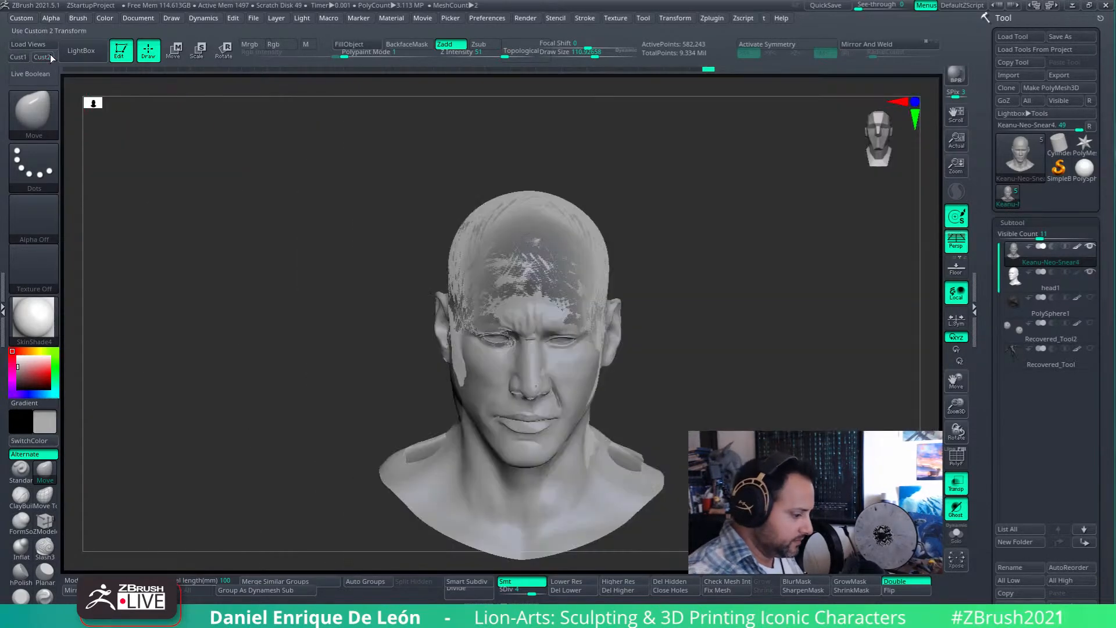
left_click(955, 533)
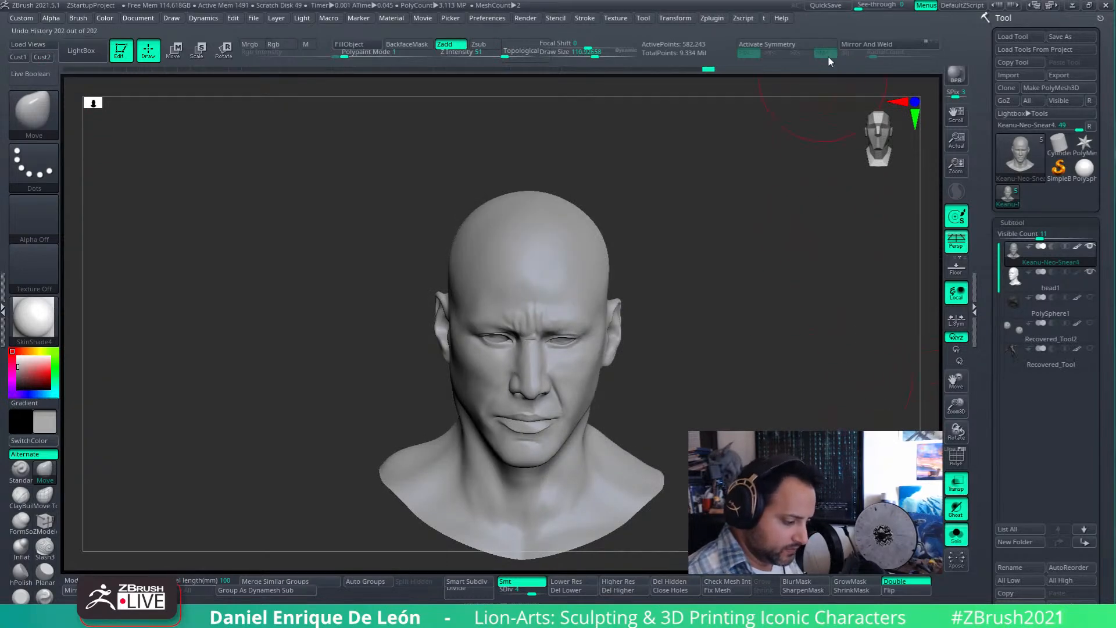
- Display the head with the PolySphere1 hair and without head1, turning off transparency and showing the hair's dark paint
mouse_move(859, 5)
left_mouse_down()
mouse_move(910, 6)
mouse_move(859, 6)
left_mouse_up()
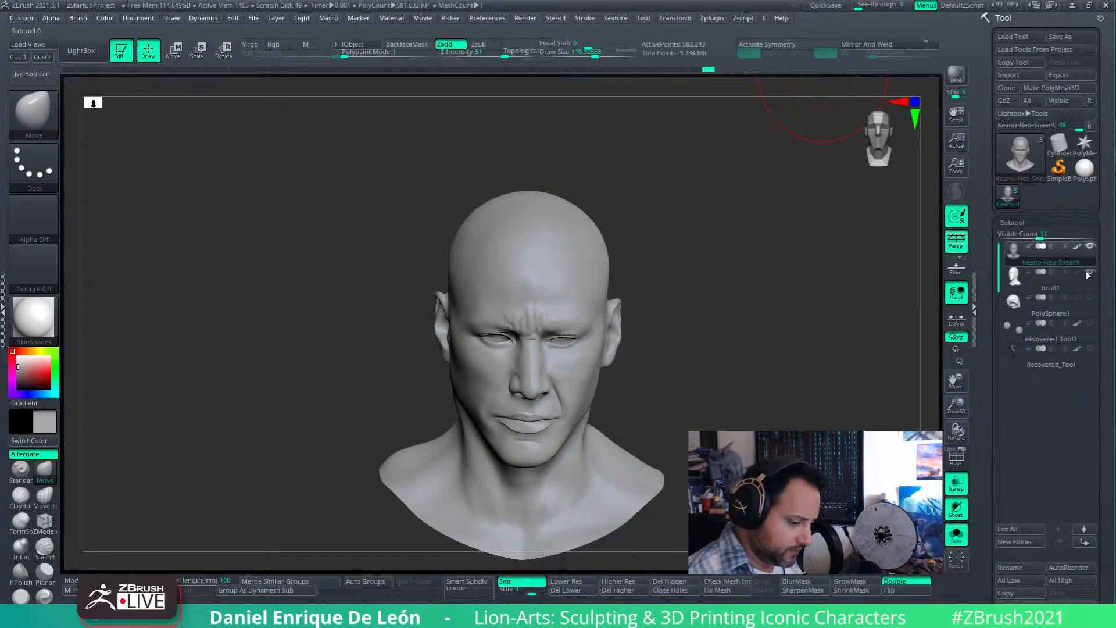
left_click(953, 537)
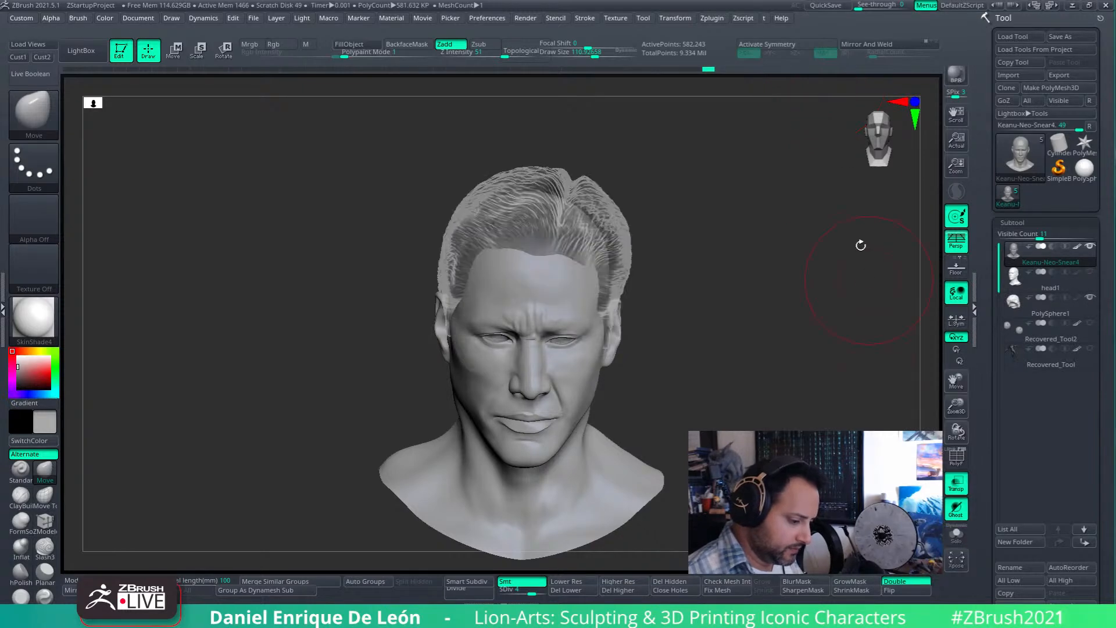
left_click(956, 483)
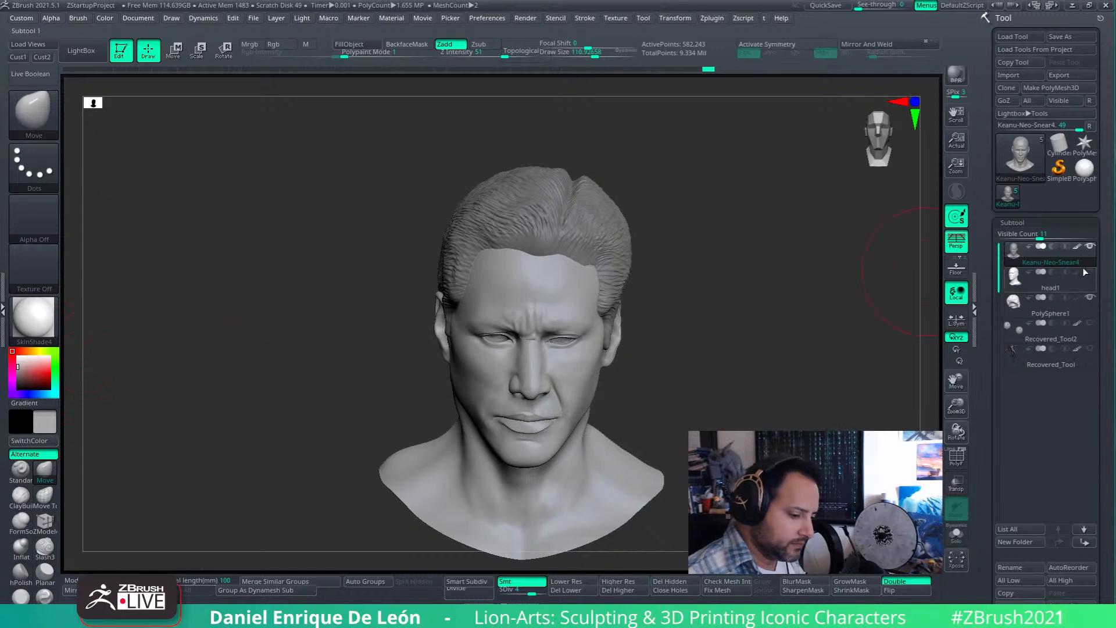
left_click(1077, 297)
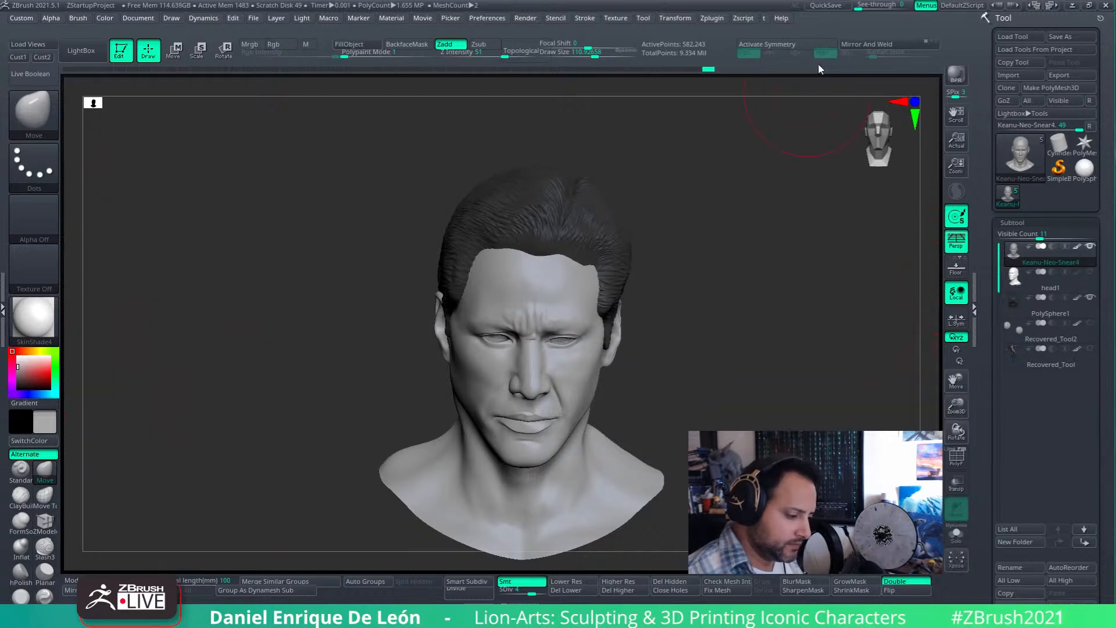
- Set See-through to 40 to compare the head with the angry-expression reference photo, keeping Draw mode active
left_click_drag(859, 5, 827, 40)
left_click(175, 53)
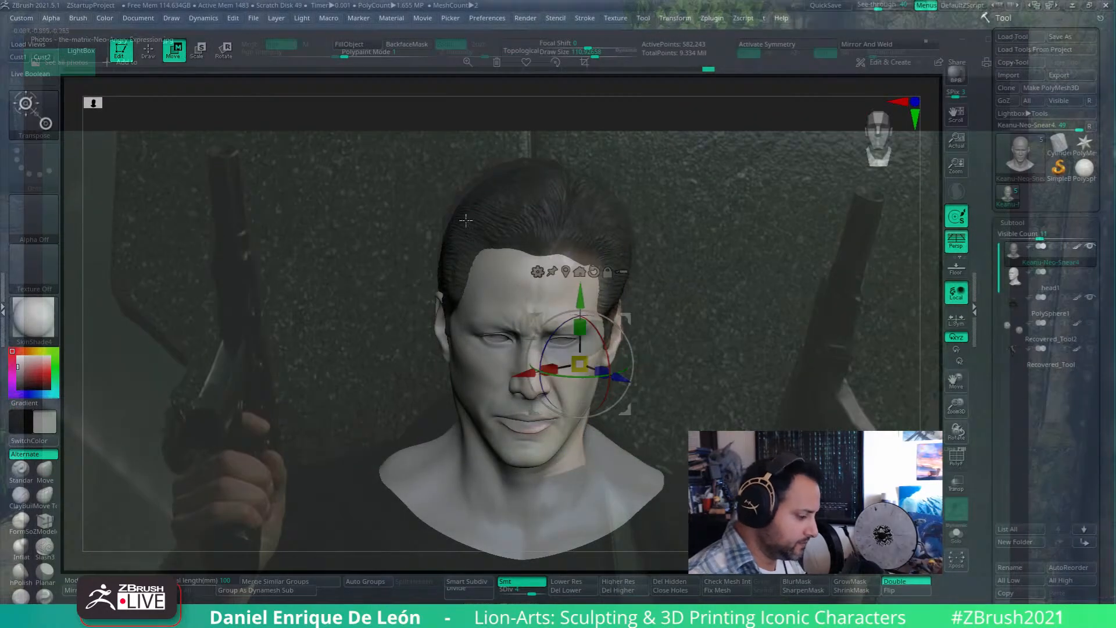
left_click(155, 53)
- Set the Move brush's draw size to about 70 and select the head1 subtool
left_click_drag(595, 54, 590, 53)
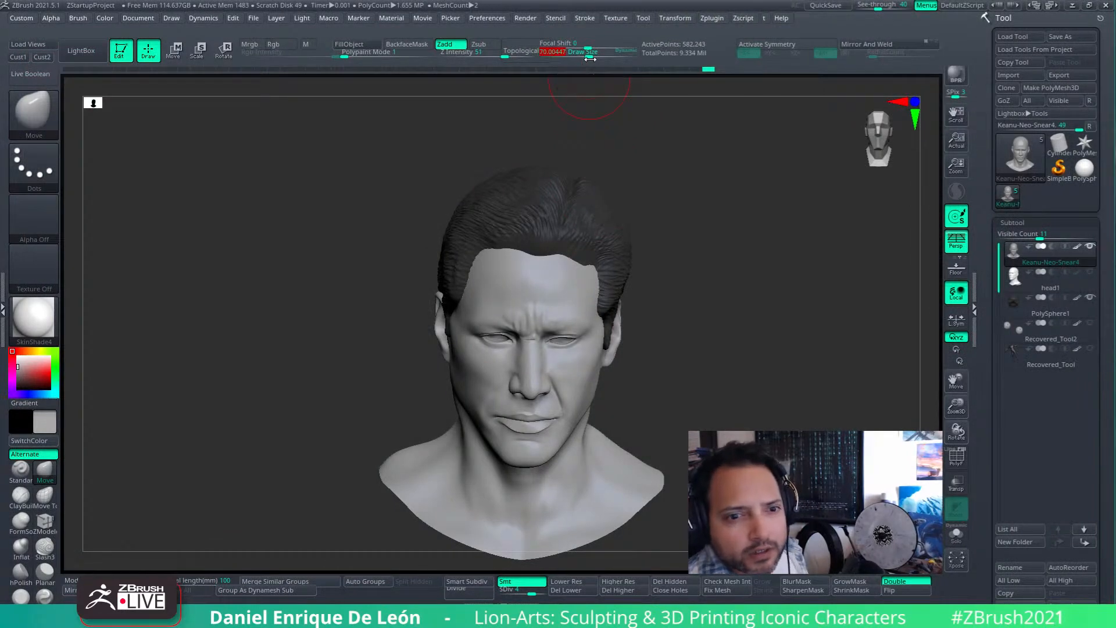
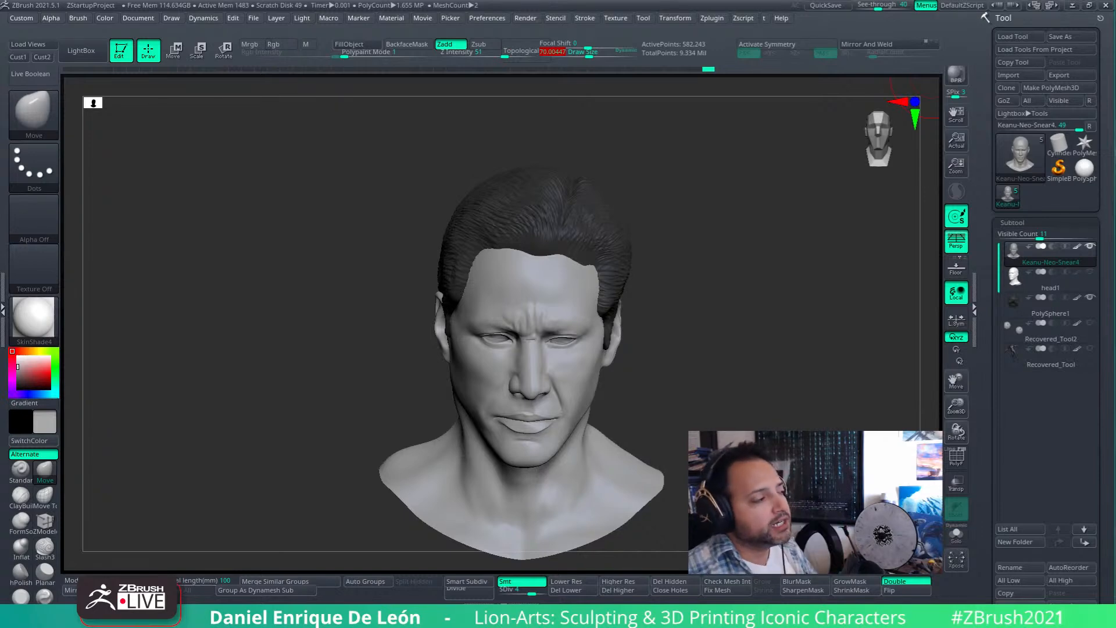
left_click(1018, 279)
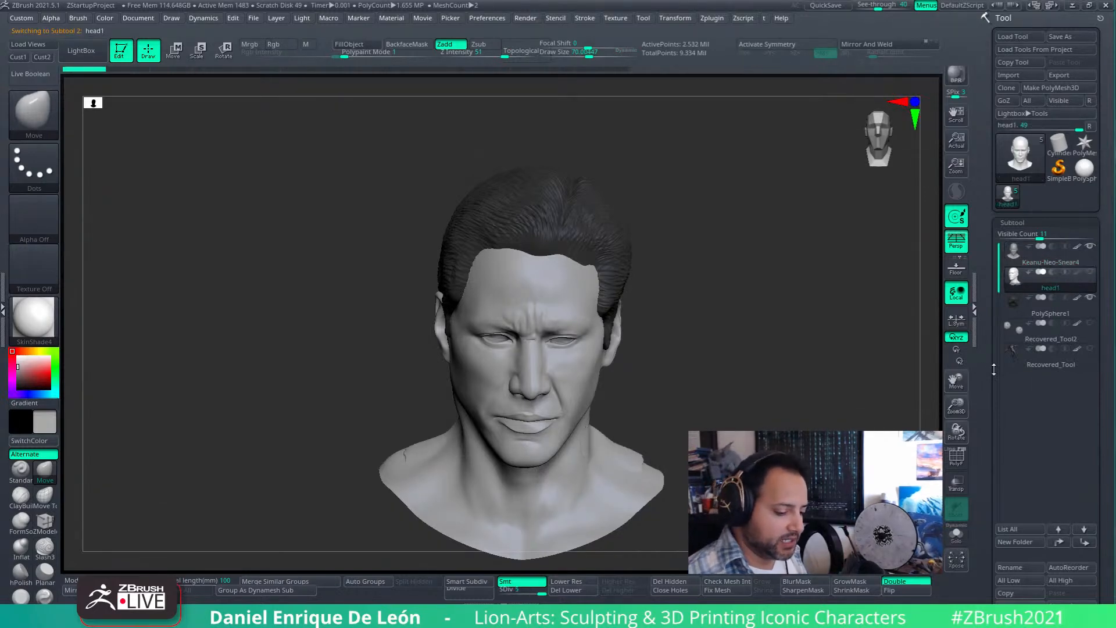
- Isolate the head1 mesh with Solo, set See-through to 0 and orient it in profile
left_click(956, 534)
left_click_drag(833, 407, 859, 346)
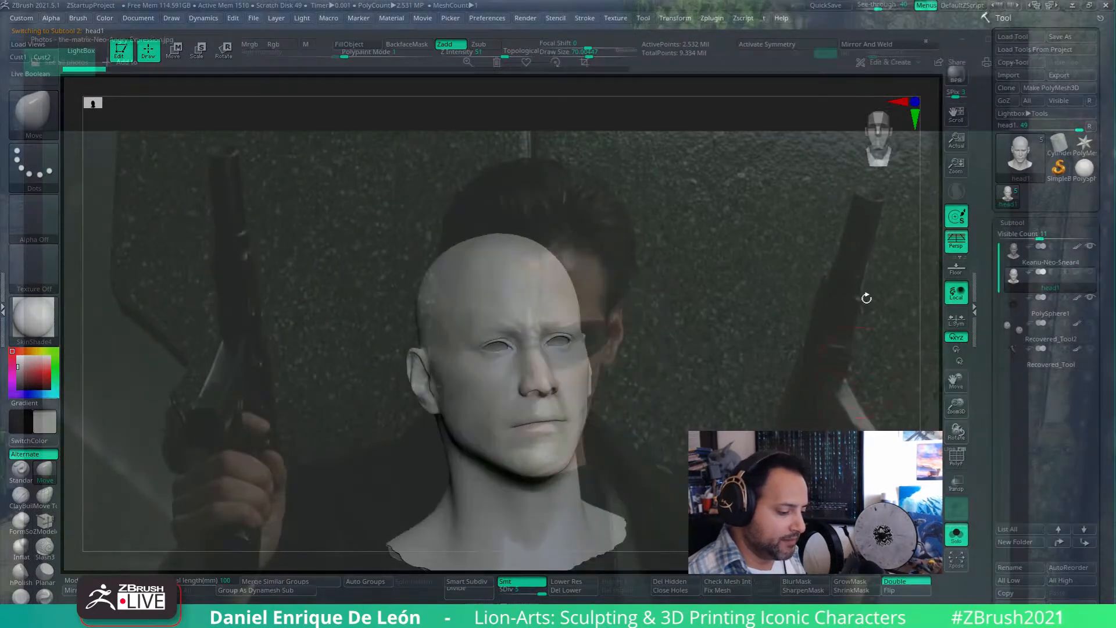
left_click_drag(879, 7, 857, 6)
left_click_drag(763, 289, 808, 411)
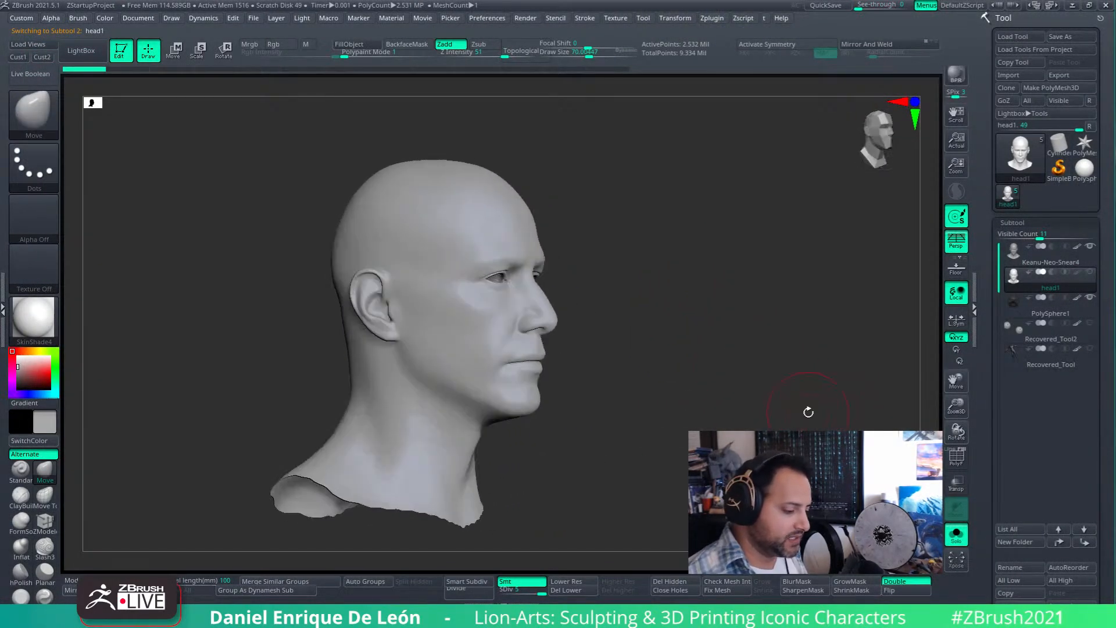
left_click_drag(720, 403, 747, 393)
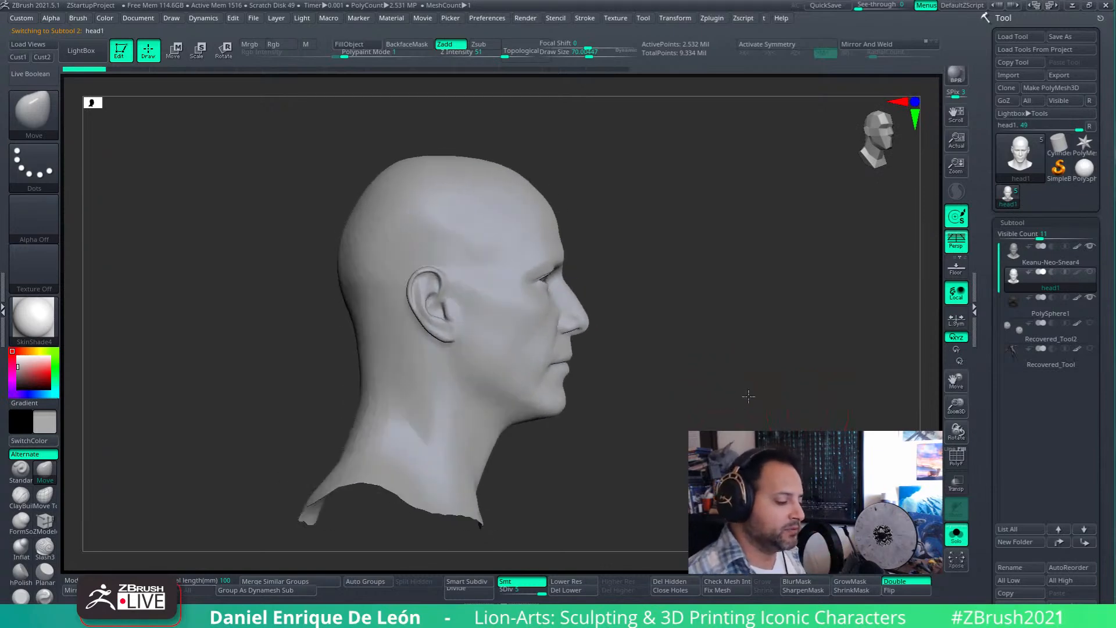
- Compare head1 with Keanu-Neo-Snear4 in profile and three-quarter views by switching between them, leaving Keanu-Neo-Snear4 active
left_click(1018, 256)
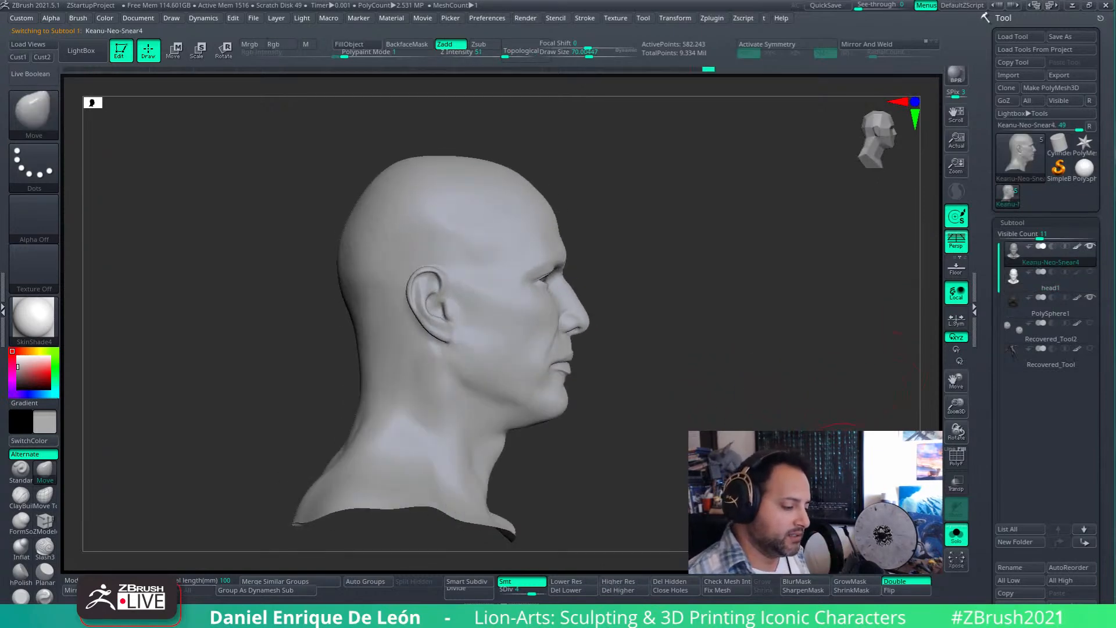
key("alt+Down")
key("alt+Up")
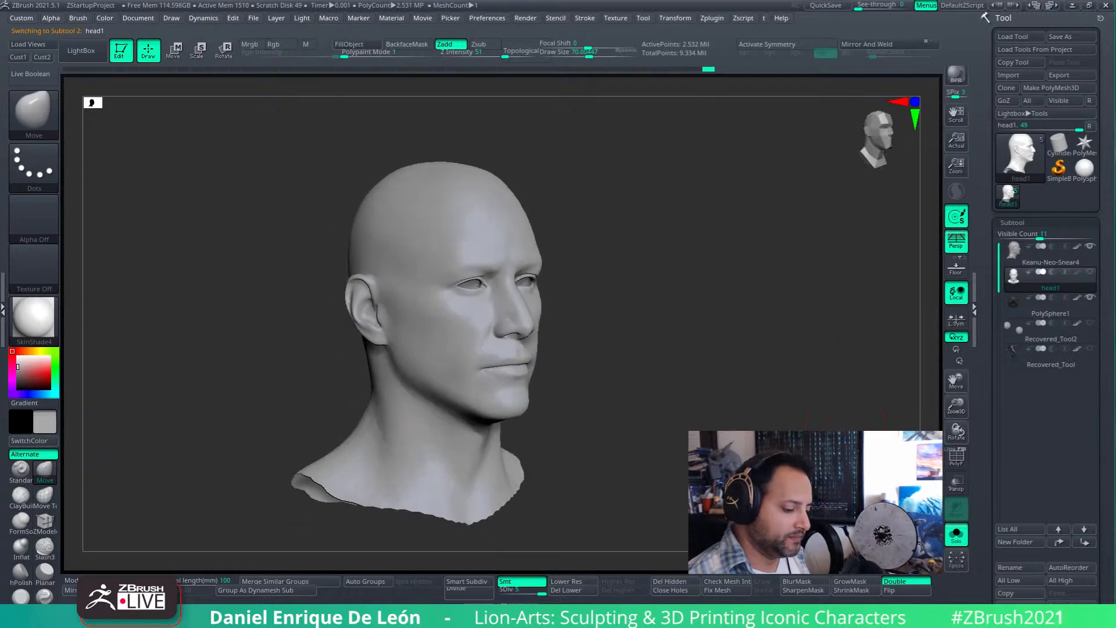
key("alt+Down")
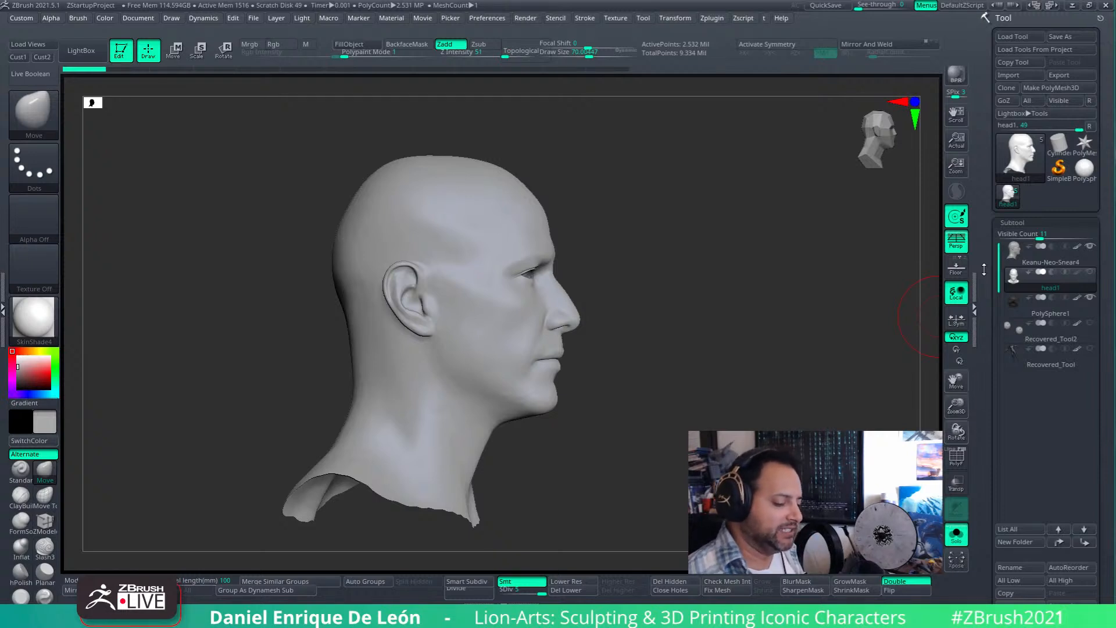
left_click(1046, 256)
mouse_move(860, 406)
left_mouse_down("shift")
mouse_move(792, 414)
mouse_move(814, 382)
left_mouse_up("shift")
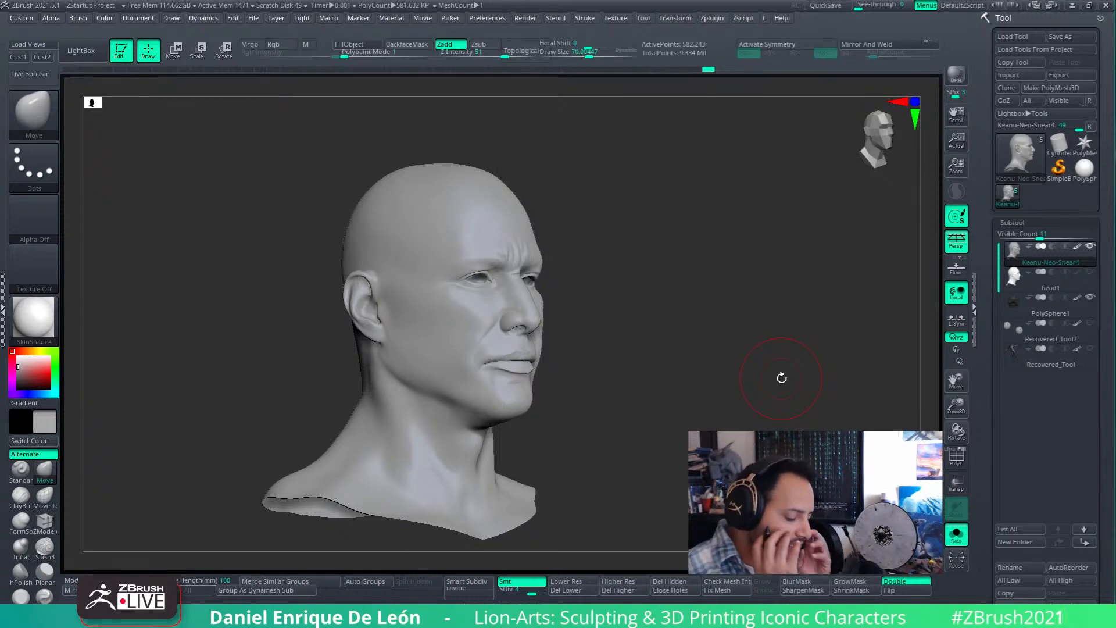
left_click_drag(856, 389, 824, 389)
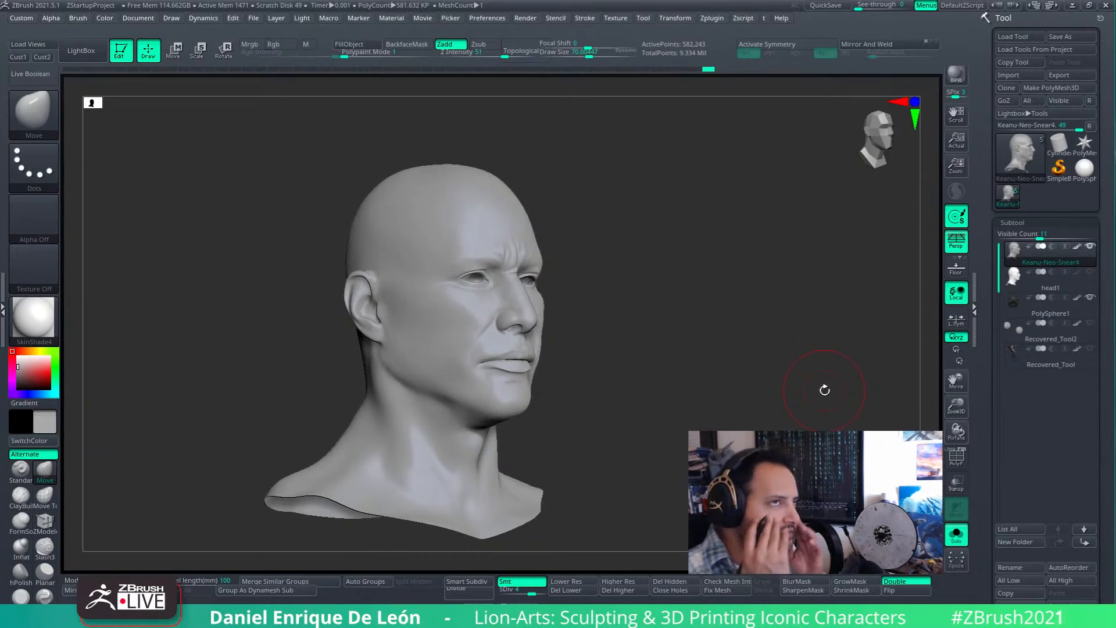
mouse_move(824, 389)
left_mouse_down()
mouse_move(807, 421)
mouse_move(830, 448)
mouse_move(782, 447)
mouse_move(840, 448)
left_mouse_up()
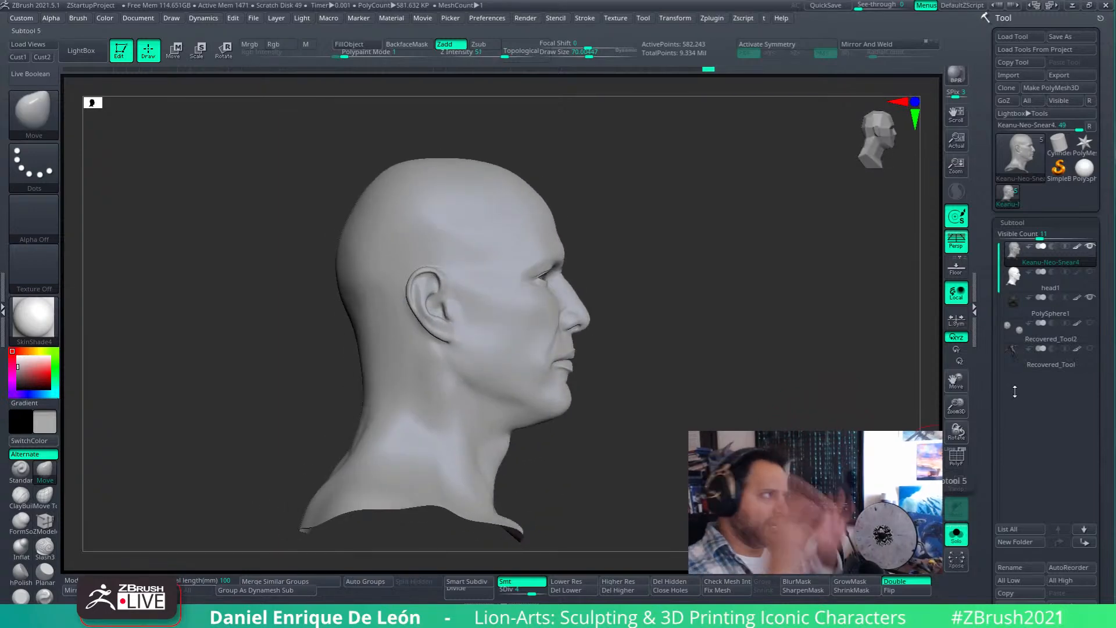
left_click_drag(860, 427, 907, 315)
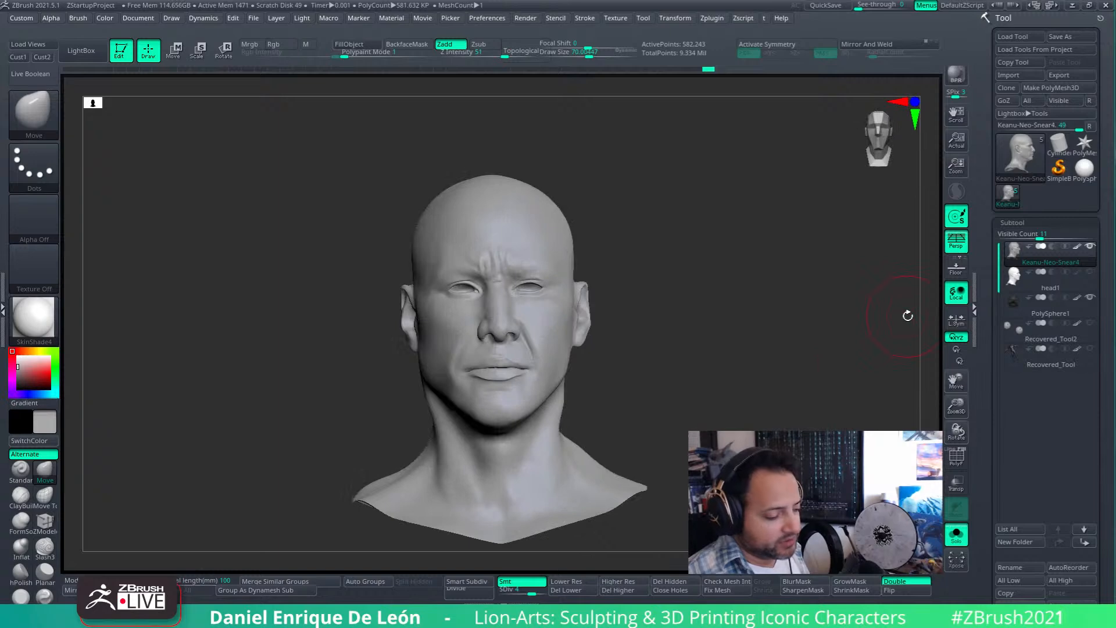
- Smooth the back of the skull and the back of the neck on the Keanu-Neo-Snear4 head
mouse_move(725, 385)
left_mouse_down()
mouse_move(794, 398)
mouse_move(772, 416)
mouse_move(725, 386)
left_mouse_up()
key("shift")
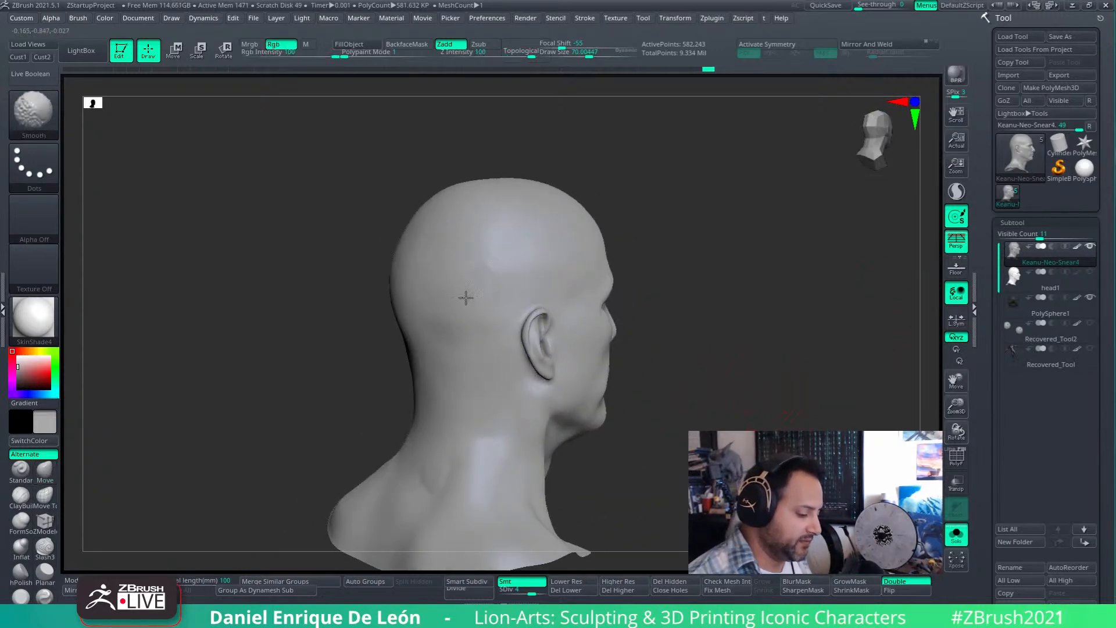
left_click_drag(478, 266, 443, 339, "shift")
left_click_drag(694, 305, 754, 293)
mouse_move(445, 429)
left_mouse_down("shift")
mouse_move(417, 452)
mouse_move(403, 491)
mouse_move(423, 440)
left_mouse_up("shift")
mouse_move(681, 337)
left_mouse_down()
mouse_move(737, 349)
mouse_move(721, 335)
mouse_move(480, 419)
left_mouse_up()
key("shift")
mouse_move(368, 400)
left_mouse_down("shift")
mouse_move(342, 402)
mouse_move(353, 435)
left_mouse_up("shift")
- Smooth the rear of the jaw and the adjoining side of the neck
mouse_move(419, 393)
right_mouse_down("alt")
mouse_move(622, 337)
mouse_move(668, 342)
right_mouse_up("alt")
mouse_move(668, 343)
right_mouse_down("ctrl")
mouse_move(580, 409)
mouse_move(587, 401)
right_mouse_up("ctrl")
mouse_move(523, 395)
left_mouse_down("shift")
mouse_move(510, 387)
mouse_move(525, 336)
mouse_move(517, 348)
left_mouse_up("shift")
right_click_drag(519, 348, 599, 358)
left_click_drag(534, 387, 526, 440, "shift")
mouse_move(526, 440)
right_mouse_down("ctrl")
mouse_move(540, 331)
mouse_move(506, 326)
mouse_move(541, 451)
right_mouse_up("ctrl")
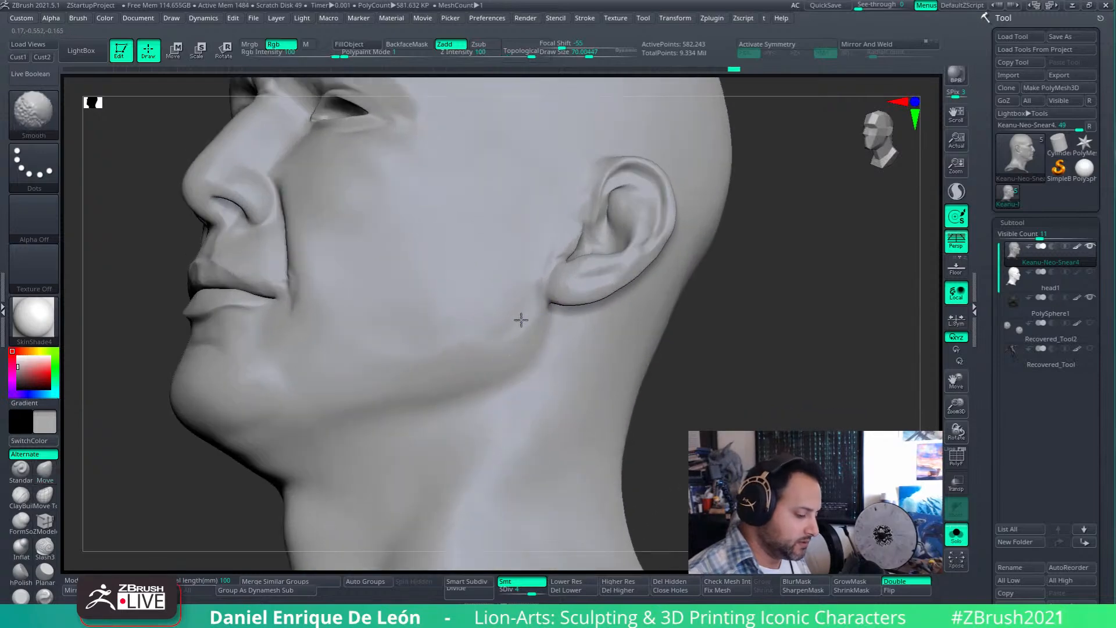
- Smooth the jaw corner just below the earlobe and blend it down into the neck
mouse_move(436, 346)
right_mouse_down()
mouse_move(553, 348)
mouse_move(533, 323)
right_mouse_up()
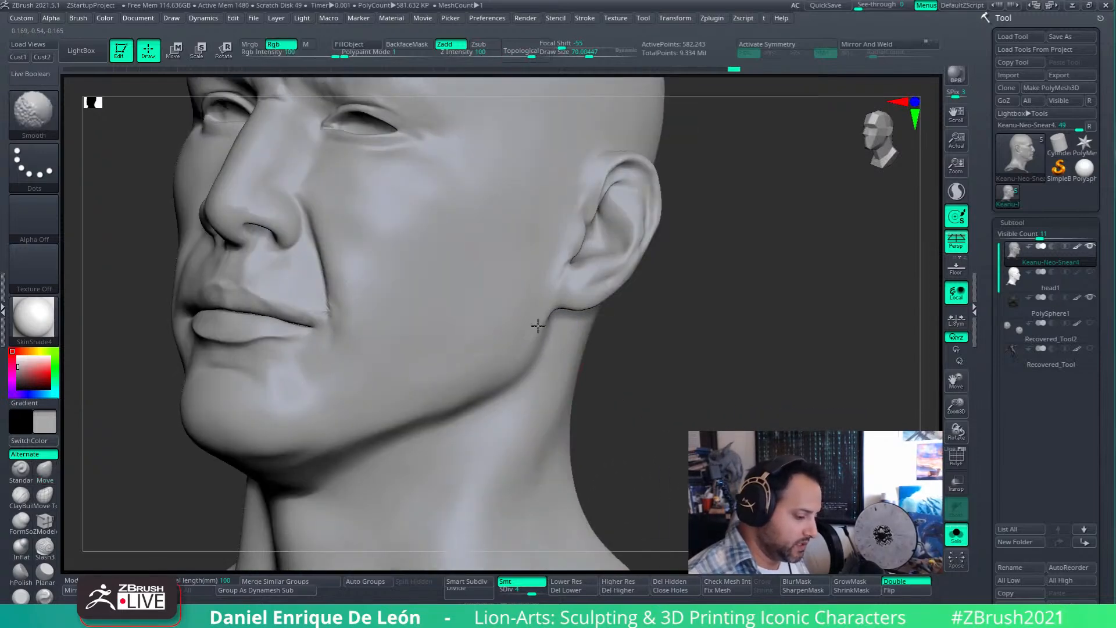
mouse_move(486, 341)
right_mouse_down()
mouse_move(531, 339)
mouse_move(575, 394)
mouse_move(541, 371)
mouse_move(494, 378)
right_mouse_up()
mouse_move(484, 384)
left_mouse_down("shift")
mouse_move(506, 347)
mouse_move(426, 439)
mouse_move(469, 404)
left_mouse_up("shift")
mouse_move(469, 404)
right_mouse_down("ctrl")
mouse_move(552, 333)
mouse_move(649, 387)
mouse_move(635, 347)
mouse_move(570, 356)
mouse_move(591, 356)
mouse_move(589, 344)
mouse_move(591, 354)
mouse_move(623, 325)
right_mouse_up("ctrl")
mouse_move(549, 332)
left_mouse_down()
mouse_move(552, 360)
mouse_move(551, 299)
left_mouse_up()
right_click_drag(548, 321, 599, 301)
mouse_move(549, 311)
left_mouse_down("shift")
mouse_move(561, 293)
mouse_move(512, 432)
left_mouse_up("shift")
- Smooth the crease running down the neck behind the jaw, working from a rear view
right_click_drag(511, 433, 585, 358)
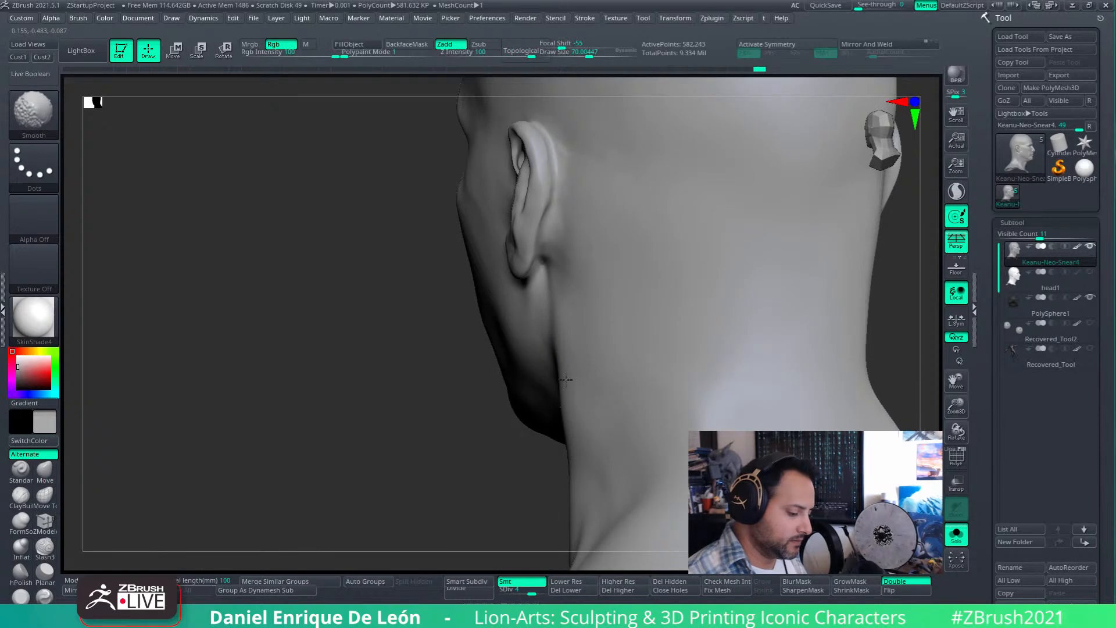
left_click_drag(559, 376, 558, 344, "shift")
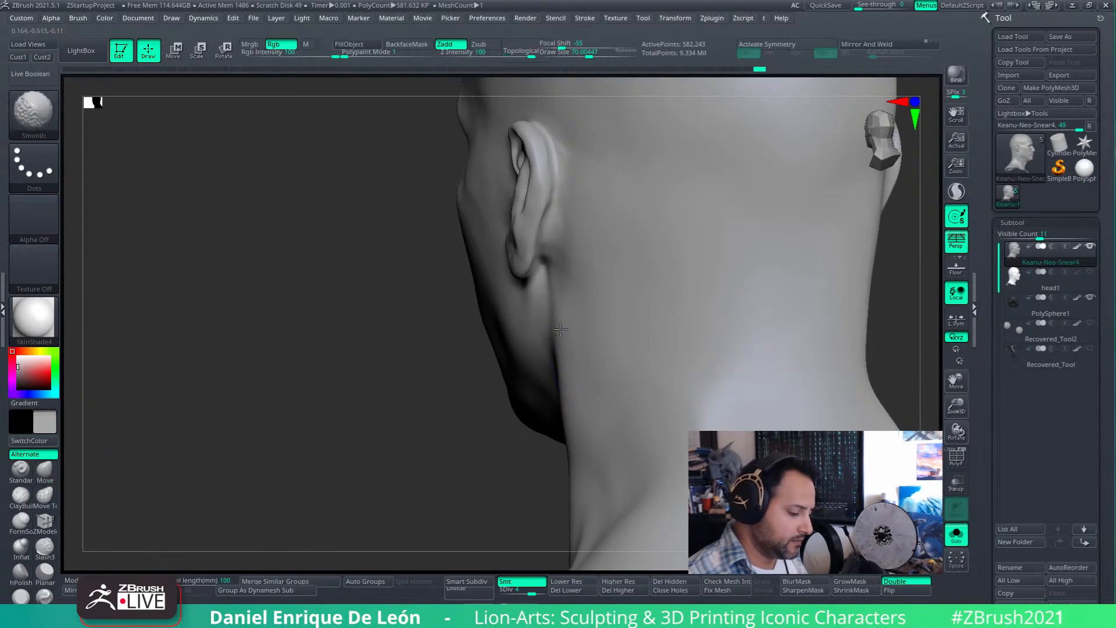
left_click_drag(569, 476, 569, 488, "shift")
mouse_move(571, 447)
left_mouse_down("shift")
mouse_move(586, 468)
mouse_move(603, 448)
left_mouse_up("shift")
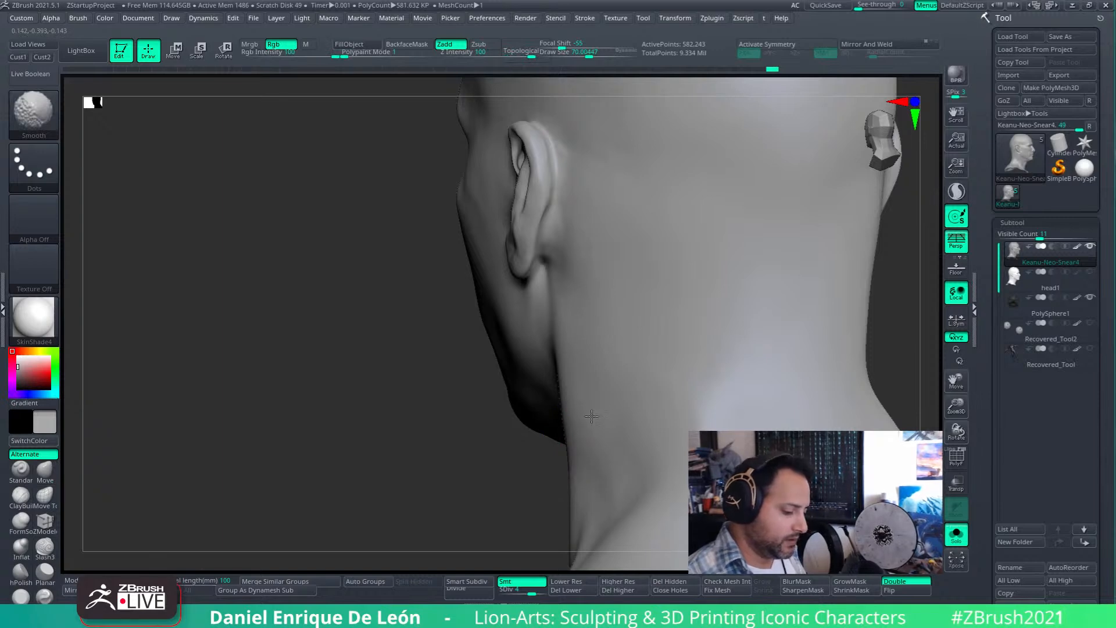
mouse_move(583, 309)
right_mouse_down()
mouse_move(653, 319)
mouse_move(700, 364)
mouse_move(689, 284)
mouse_move(727, 303)
mouse_move(681, 314)
mouse_move(663, 302)
mouse_move(715, 314)
mouse_move(660, 327)
mouse_move(620, 361)
mouse_move(612, 350)
mouse_move(653, 373)
mouse_move(642, 378)
mouse_move(653, 434)
right_mouse_up()
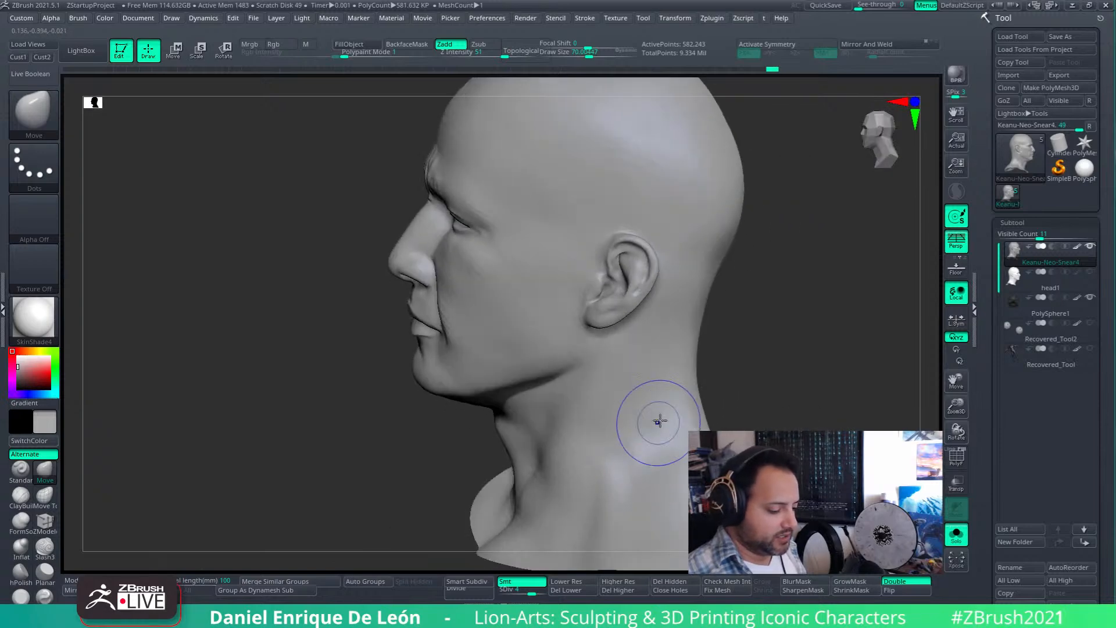
- Smooth the transition between the neck and the back of the opposite earlobe
mouse_move(573, 465)
right_mouse_down()
mouse_move(580, 428)
mouse_move(690, 336)
mouse_move(597, 370)
mouse_move(685, 374)
mouse_move(551, 391)
mouse_move(623, 368)
mouse_move(636, 336)
mouse_move(628, 326)
mouse_move(616, 357)
right_mouse_up()
key("shift")
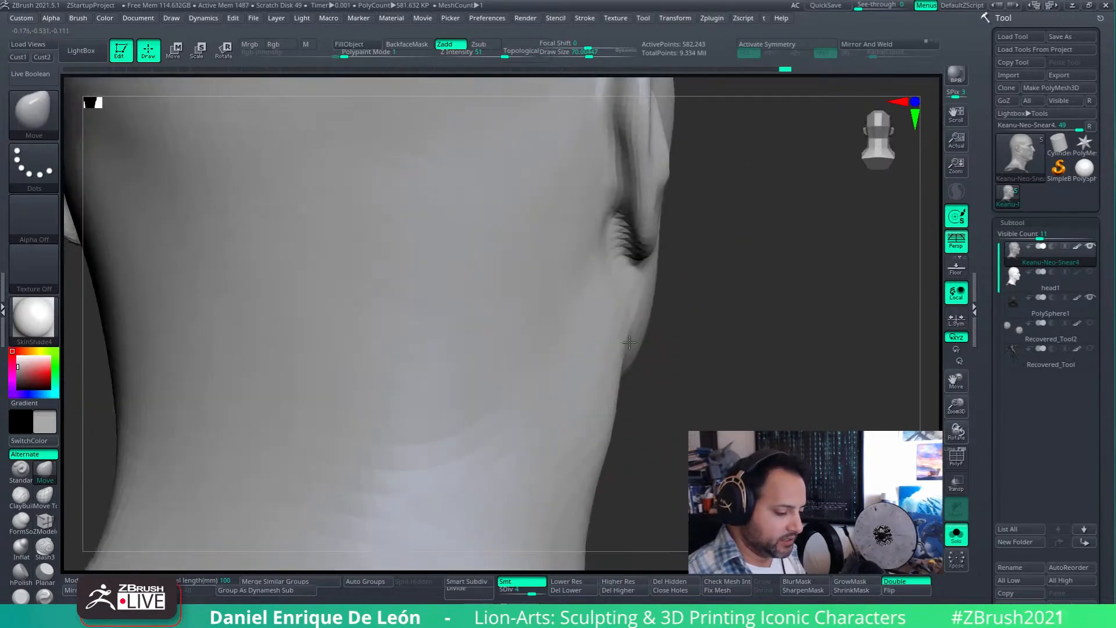
key("shift")
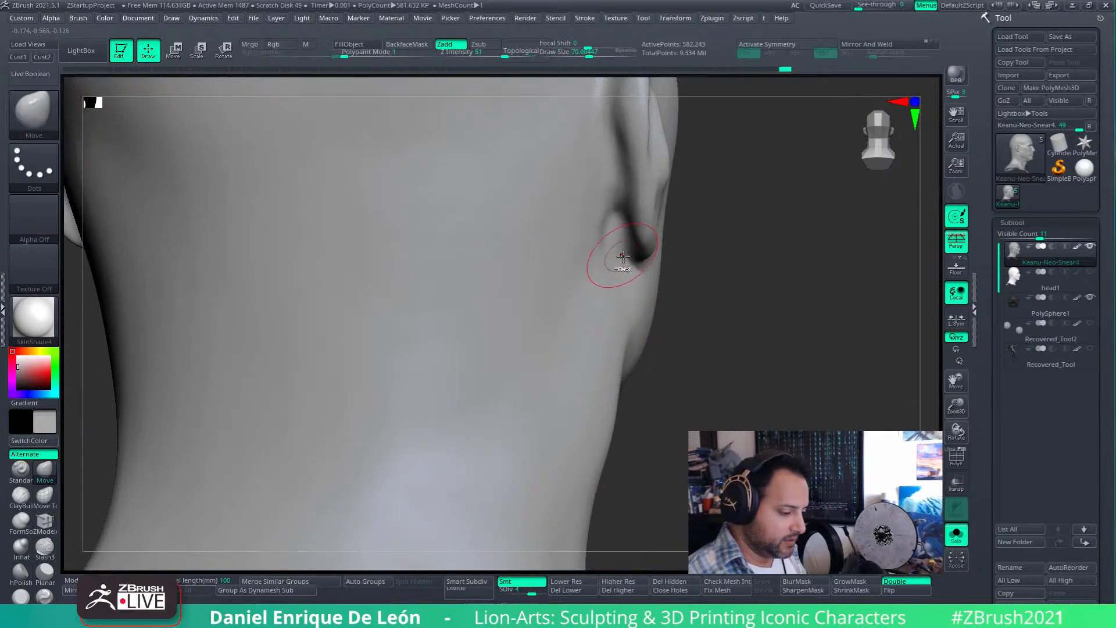
right_click_drag(633, 250, 618, 261)
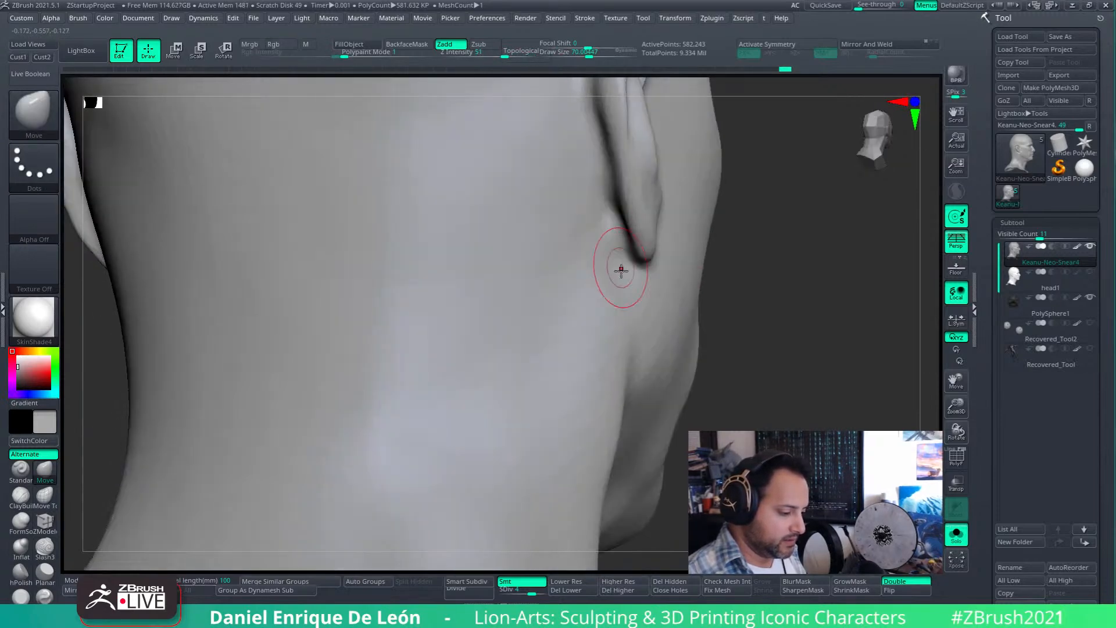
mouse_move(635, 304)
right_mouse_down()
mouse_move(615, 288)
mouse_move(627, 349)
mouse_move(649, 351)
mouse_move(500, 302)
mouse_move(352, 304)
right_mouse_up()
- Restore the stored Custom 2 camera view, check the angry-expression photo and overlay the head on it with See-through
left_click(41, 57)
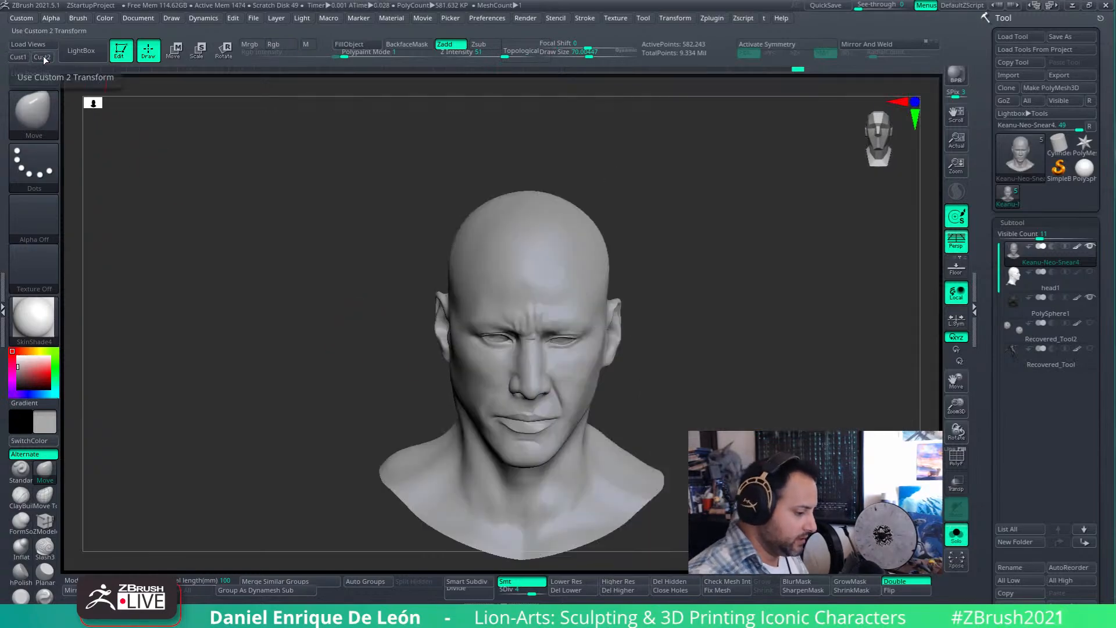
left_click(889, 5)
mouse_move(890, 5)
left_mouse_down()
mouse_move(916, 4)
mouse_move(853, 4)
mouse_move(933, 5)
mouse_move(858, 5)
left_mouse_up()
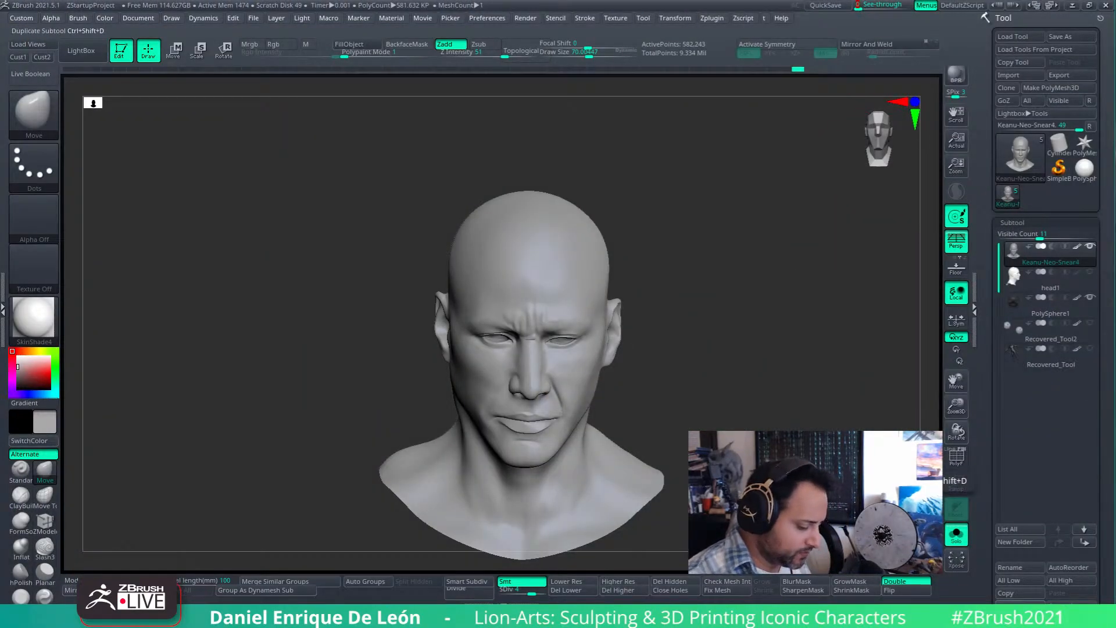
key("alt+Tab")
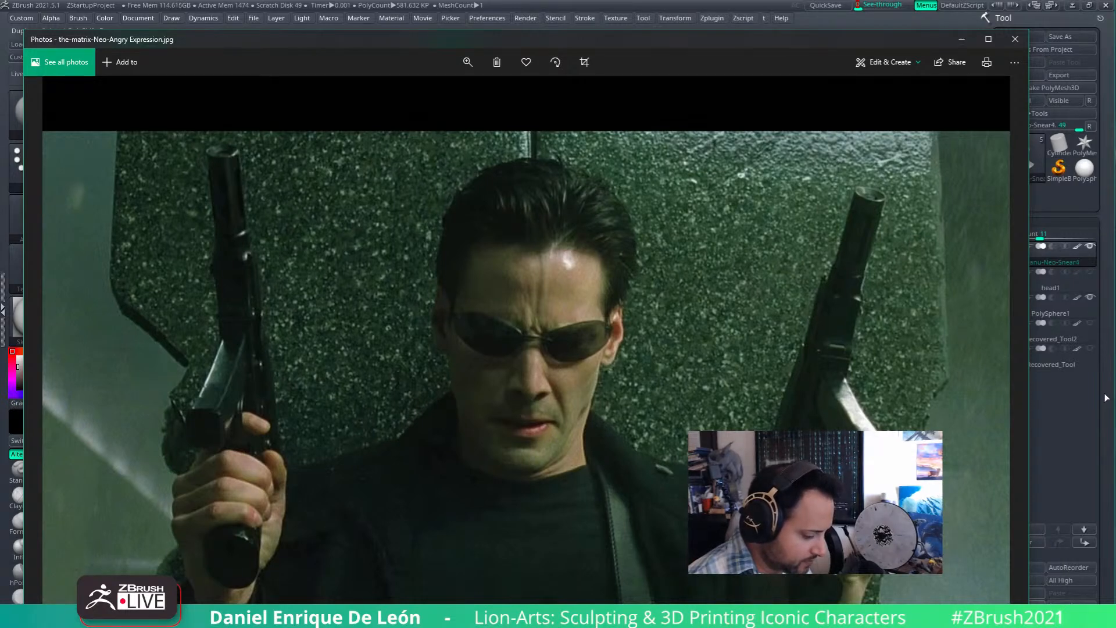
key("alt+Tab")
mouse_move(866, 5)
left_mouse_down()
mouse_move(924, 6)
mouse_move(866, 6)
mouse_move(909, 26)
left_mouse_up()
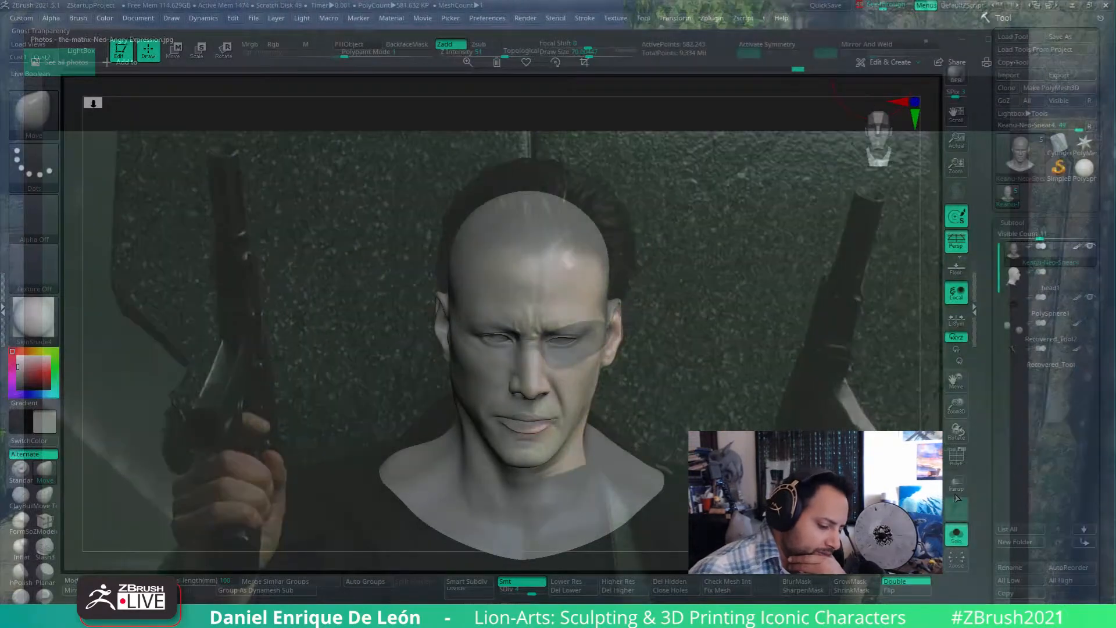
- Display the head's polygroup colours, increase See-through and nudge the view to compare the head with the reference photo
left_click(956, 459)
left_click_drag(883, 6, 923, 5)
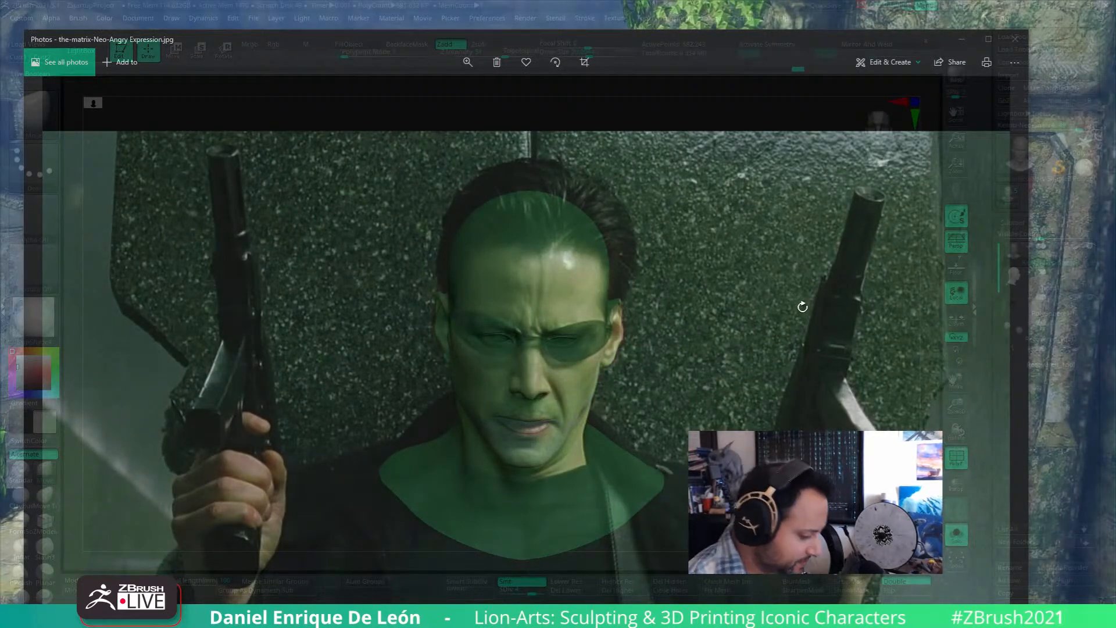
left_click_drag(803, 315, 806, 318)
left_click_drag(808, 319, 811, 319)
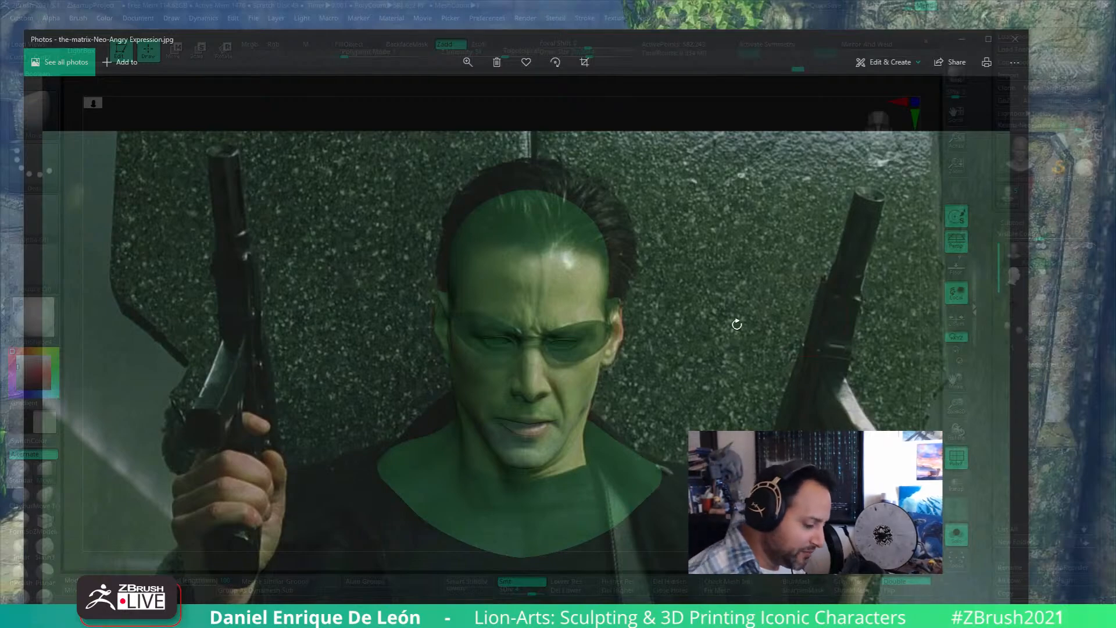
- Reduce See-through and try different camera focal lengths on the head, returning to 100 mm
mouse_move(907, 7)
left_mouse_down()
mouse_move(877, 6)
mouse_move(918, 7)
mouse_move(870, 4)
mouse_move(894, 5)
left_mouse_up()
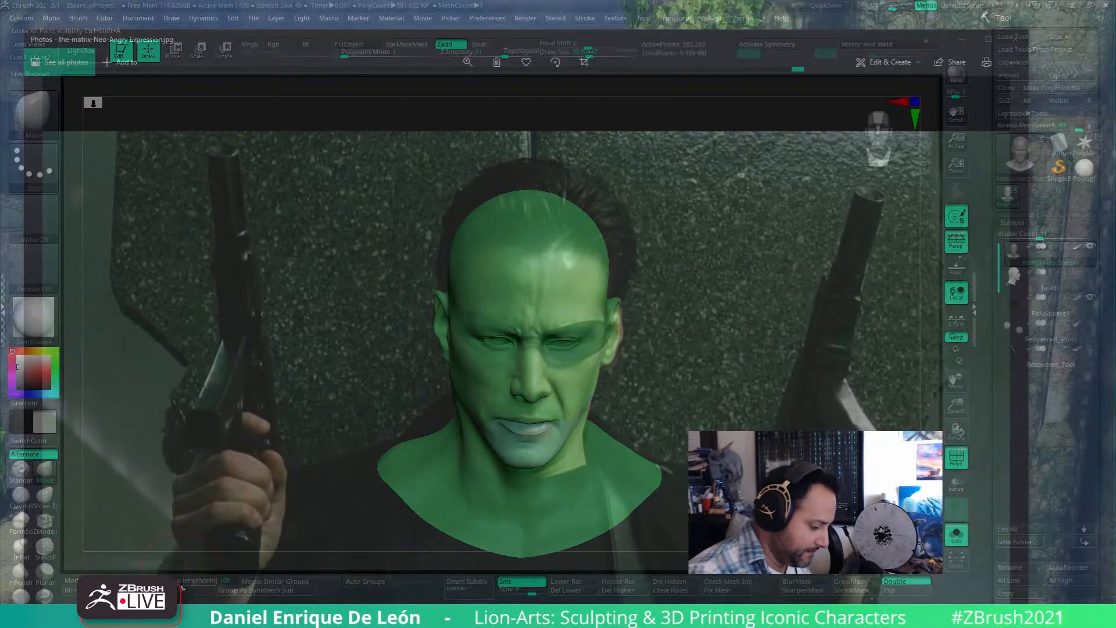
left_click(183, 586)
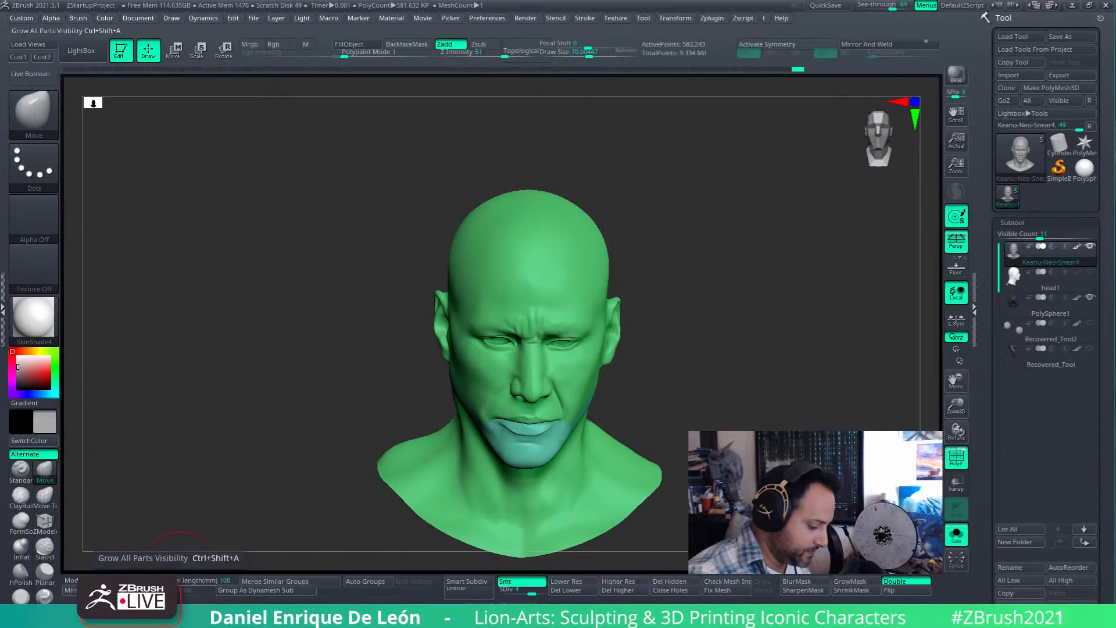
left_click_drag(169, 584, 167, 585)
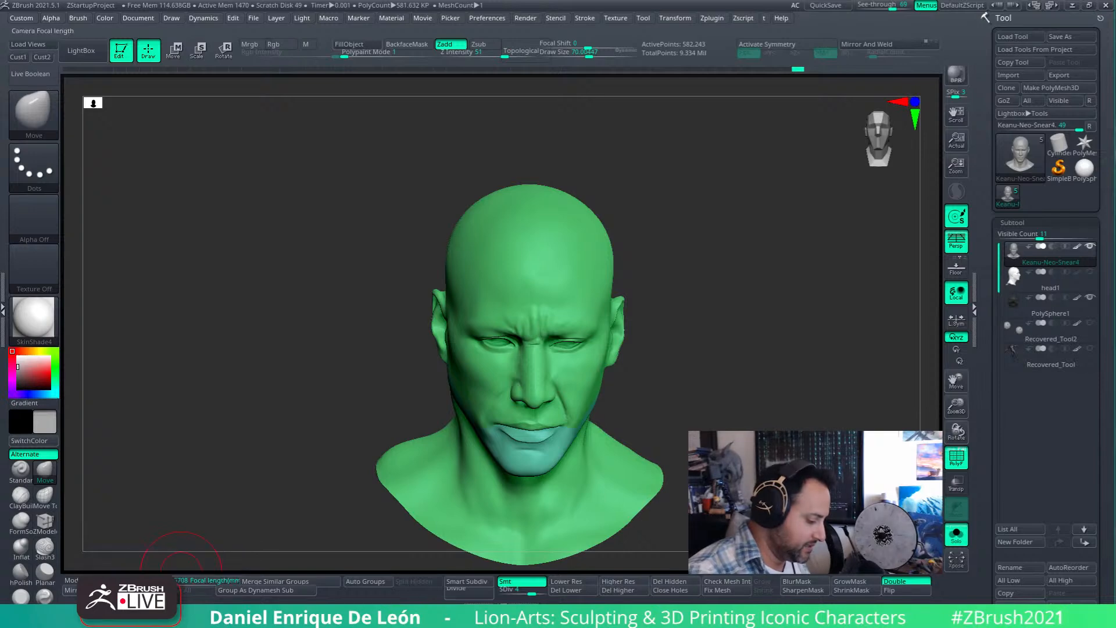
left_click_drag(182, 580, 180, 580)
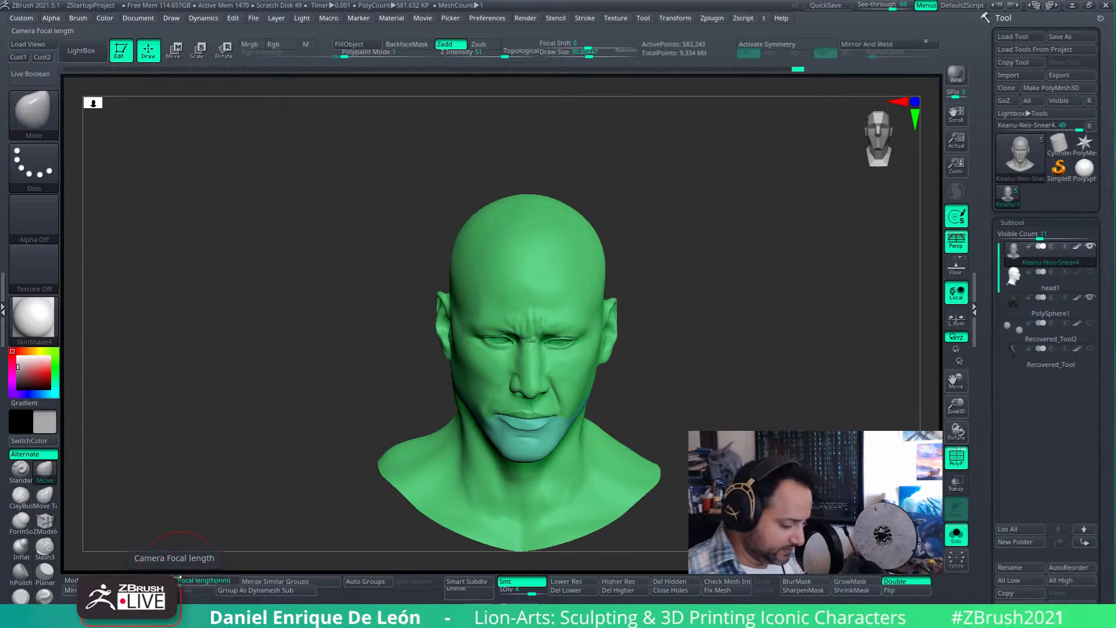
left_click(177, 577)
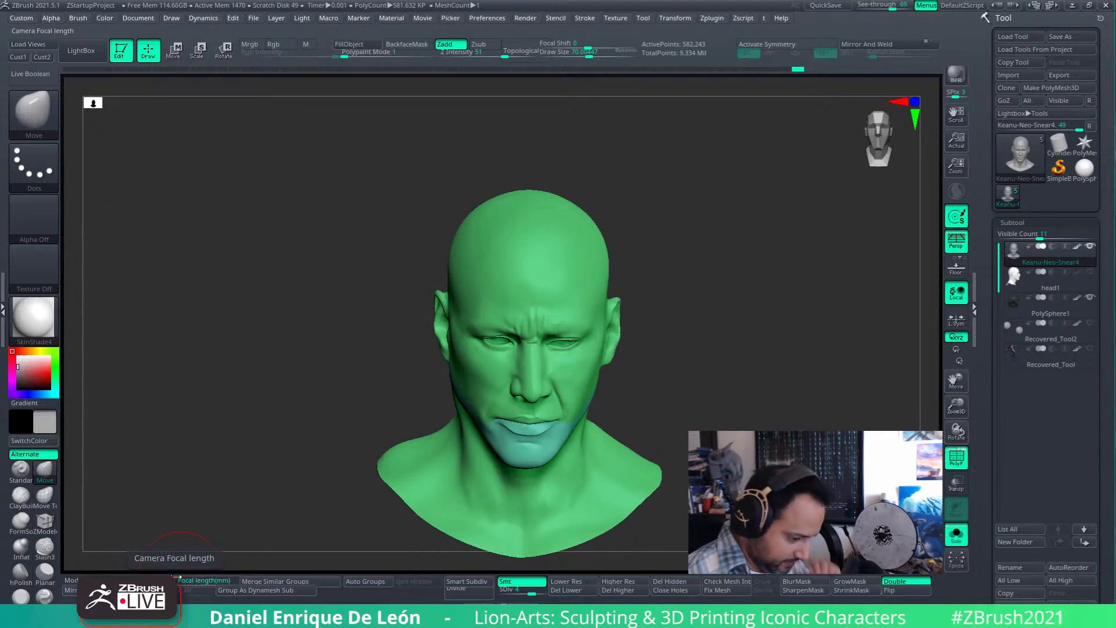
- Restore the stored Custom 2 camera view and recheck the head over the reference photo using See-through
left_click(899, 8)
mouse_move(899, 12)
left_mouse_down()
mouse_move(913, 8)
mouse_move(889, 8)
mouse_move(925, 8)
mouse_move(857, 9)
mouse_move(921, 8)
mouse_move(860, 10)
mouse_move(912, 9)
mouse_move(884, 8)
left_mouse_up()
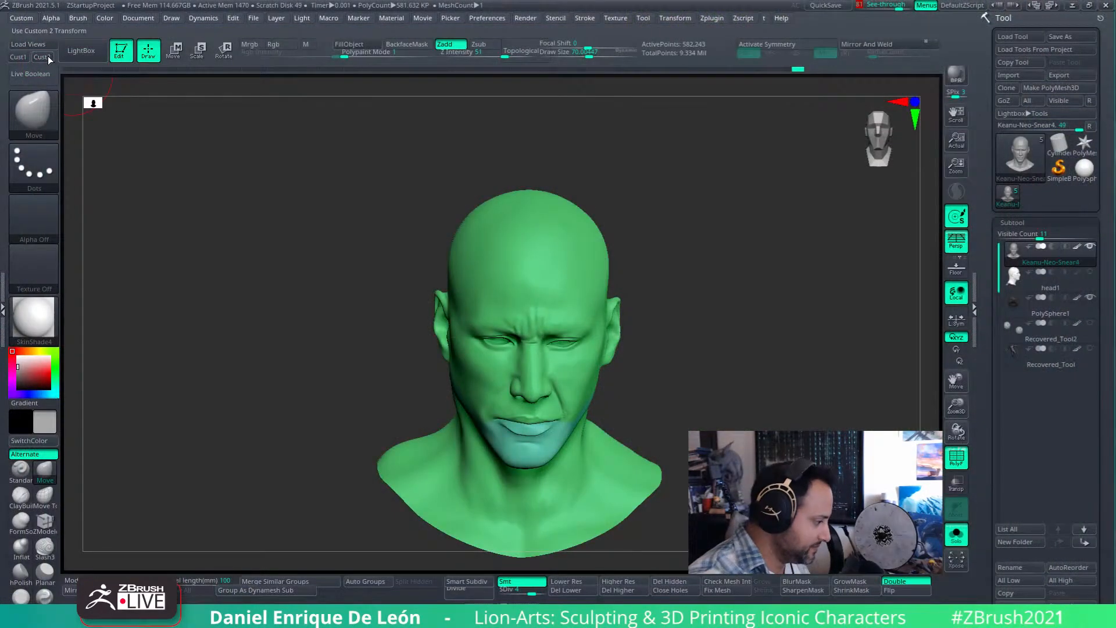
left_click(45, 57)
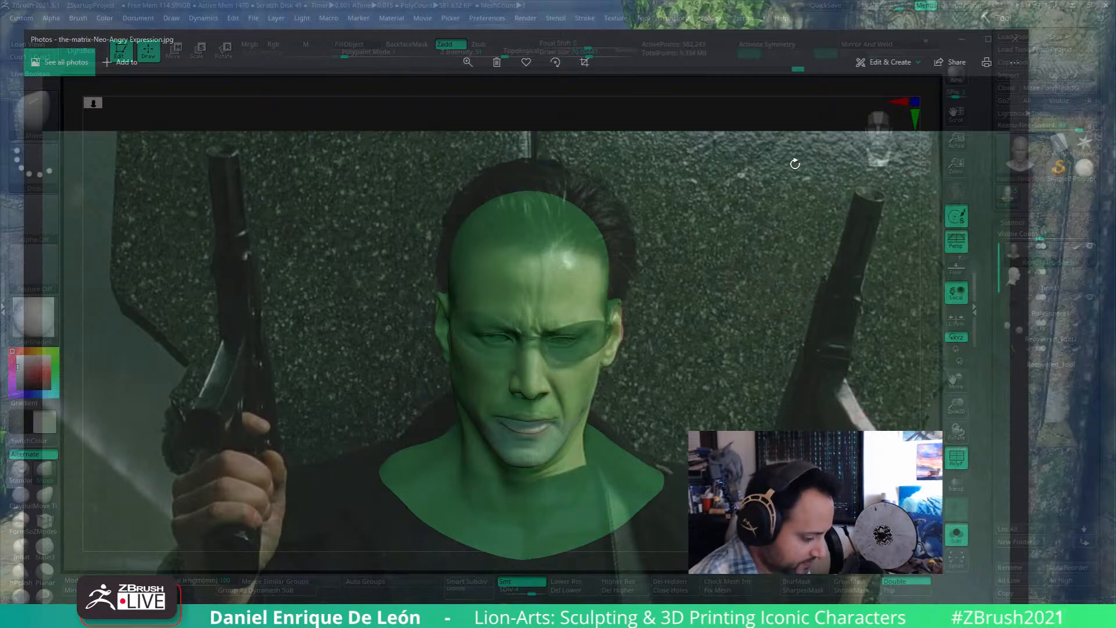
- Lower See-through to hide the photo, turn off Solo to show the PolySphere1 hair and inspect the head from the side
left_click(899, 6)
left_click_drag(899, 5, 895, 29)
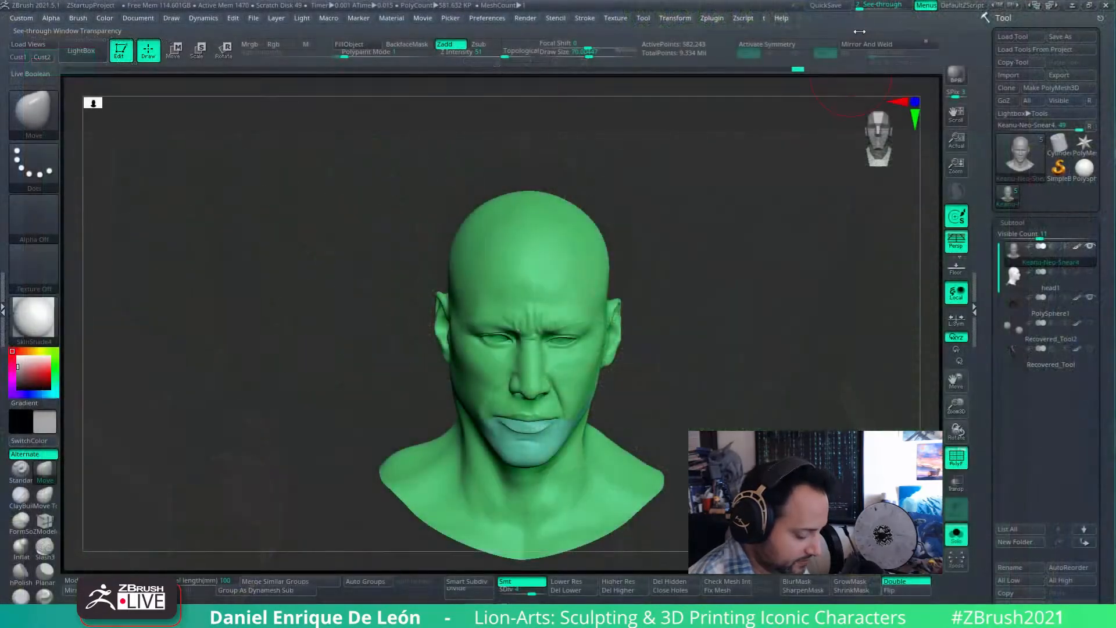
left_click(956, 533)
left_click_drag(657, 365, 657, 329)
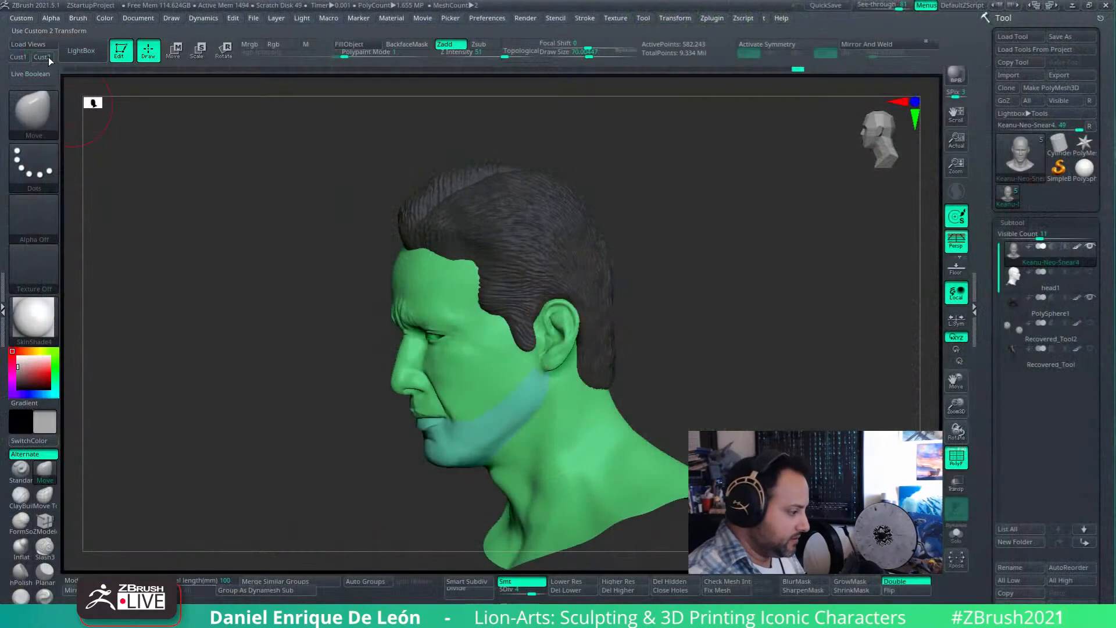
- Restore the Custom 2 view, select the PolySphere1 hair and fit its front hairline to the reference photo with a smaller Move brush
left_click(48, 57)
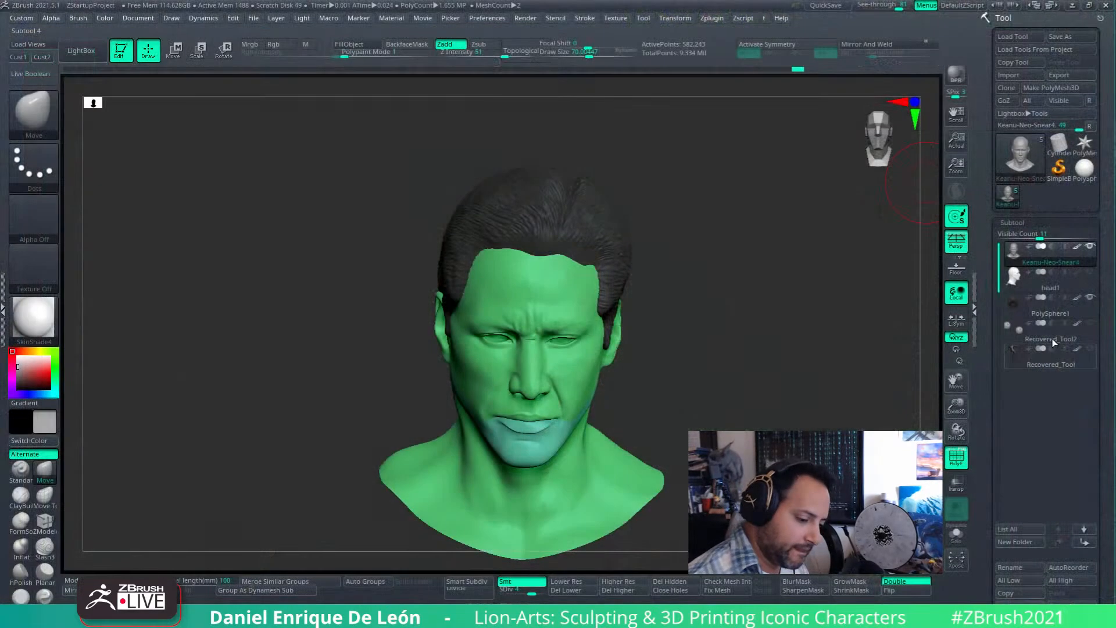
left_click(1010, 316)
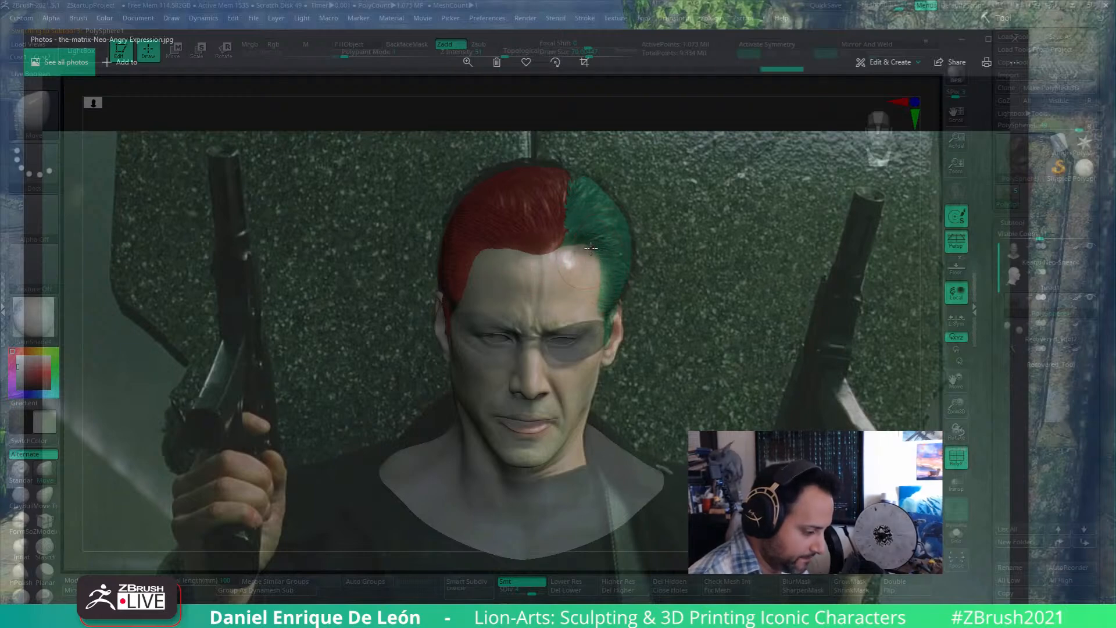
left_click_drag(895, 5, 882, 8)
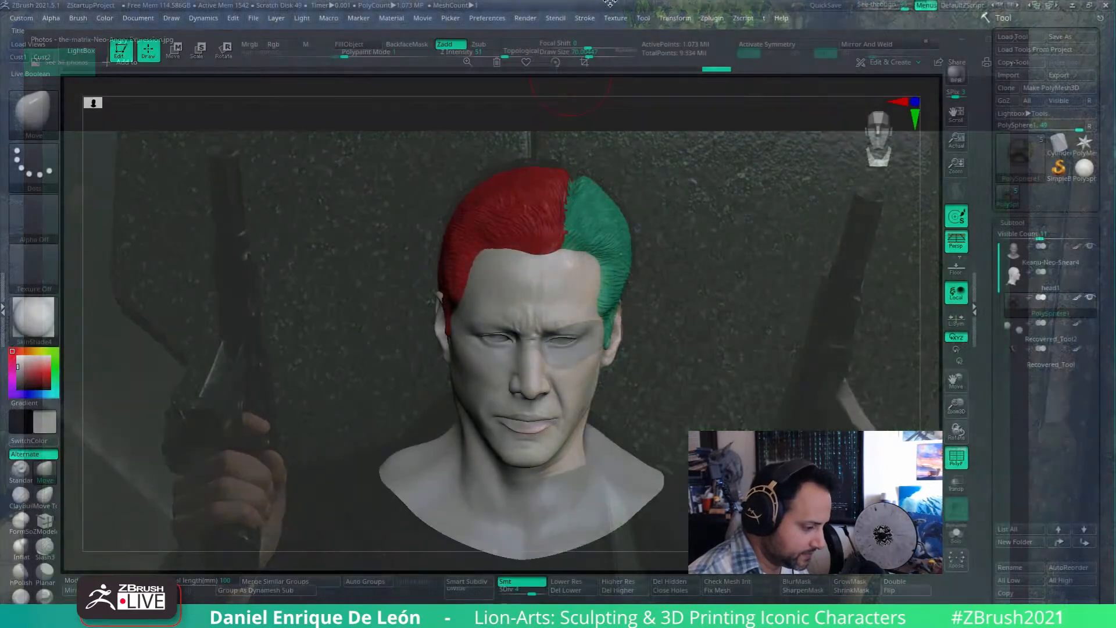
left_click(586, 55)
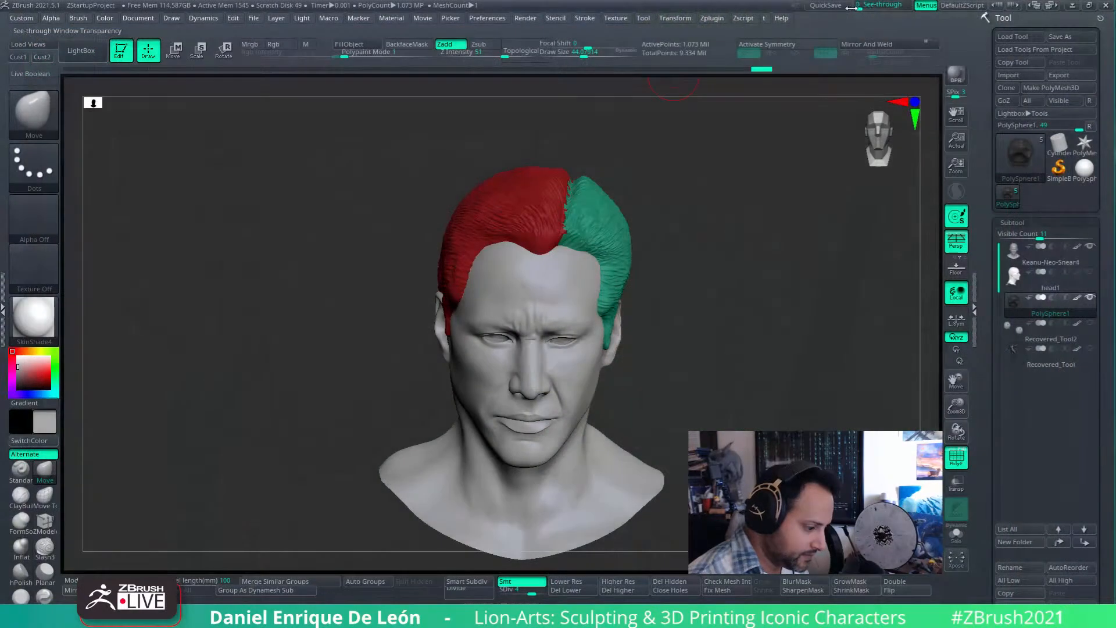
mouse_move(898, 5)
left_mouse_down()
mouse_move(917, 4)
mouse_move(857, 4)
mouse_move(919, 1)
left_mouse_up()
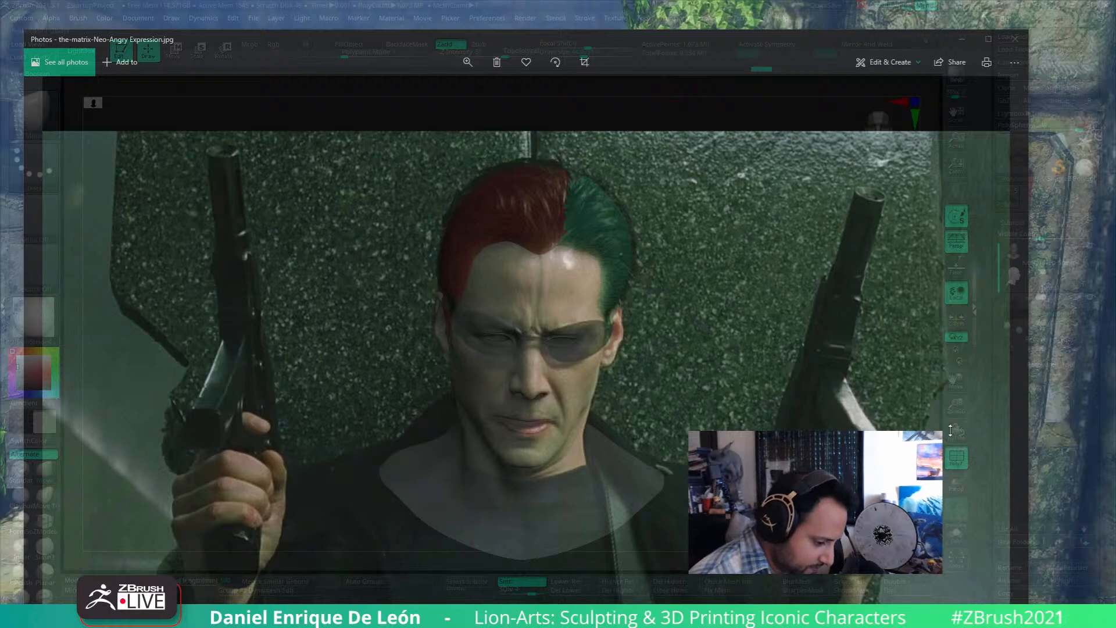
- Hide the polygroup colours and nudge the hair's crown and side outline with the Move brush to match the See-through reference photo
left_click(952, 458)
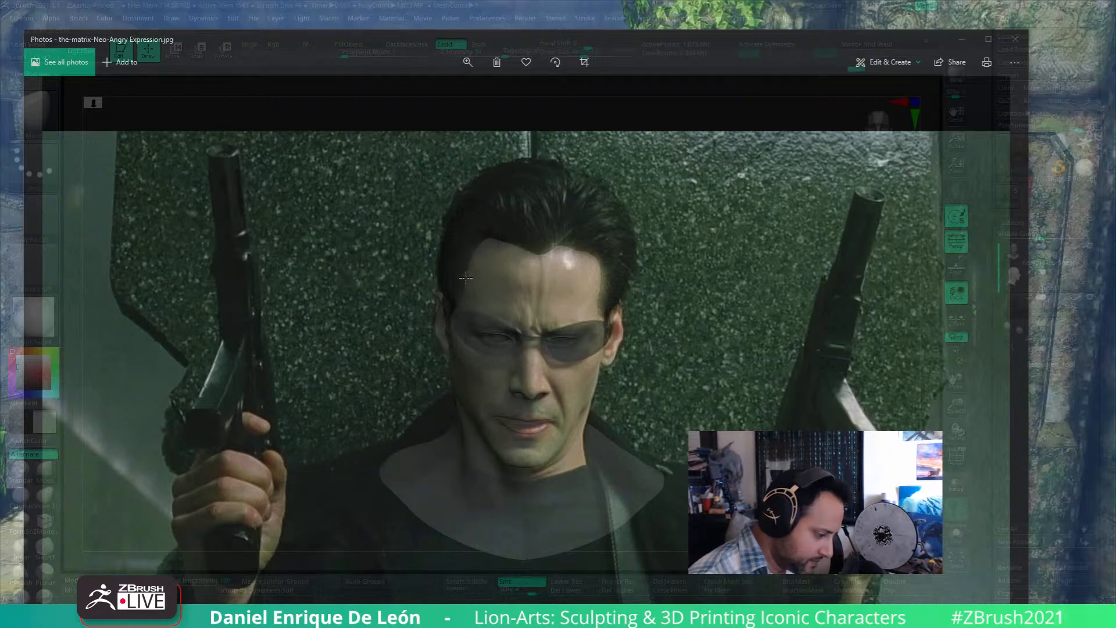
mouse_move(909, 6)
left_mouse_down()
mouse_move(858, 5)
mouse_move(908, 6)
left_mouse_up()
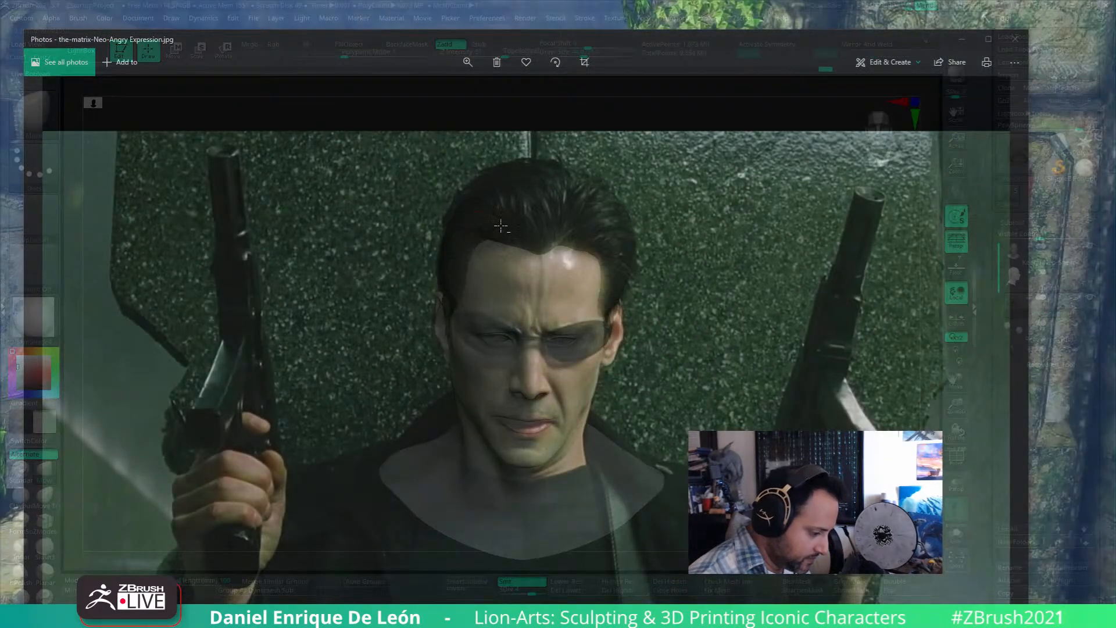
left_click_drag(906, 6, 858, 6)
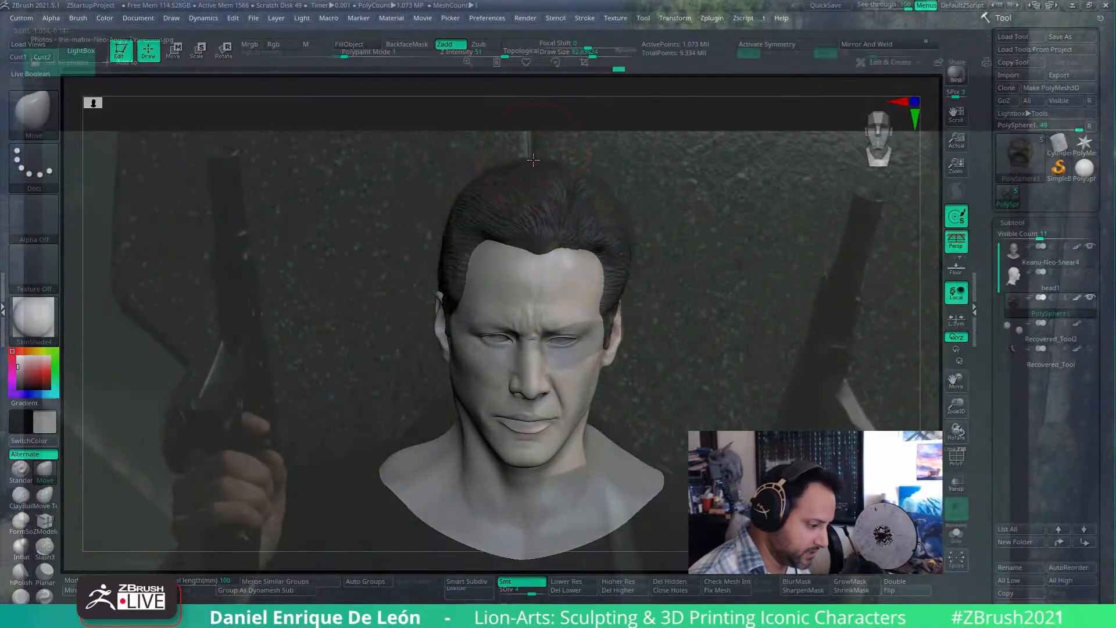
left_click_drag(530, 155, 546, 163)
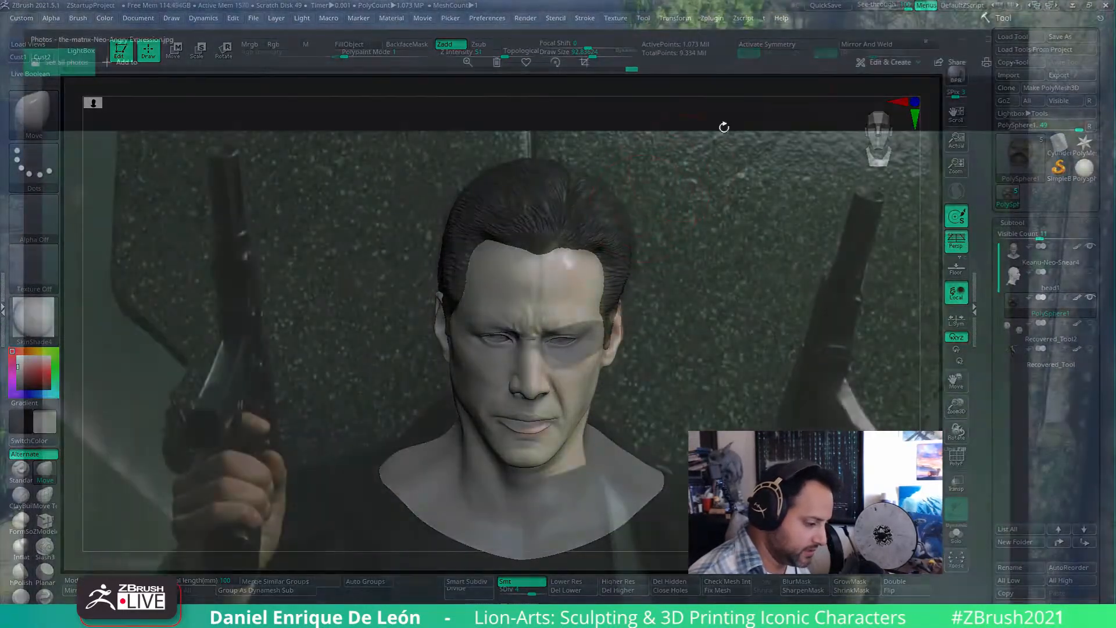
mouse_move(905, 7)
left_mouse_down()
mouse_move(865, 7)
mouse_move(895, 7)
mouse_move(886, 7)
left_mouse_up()
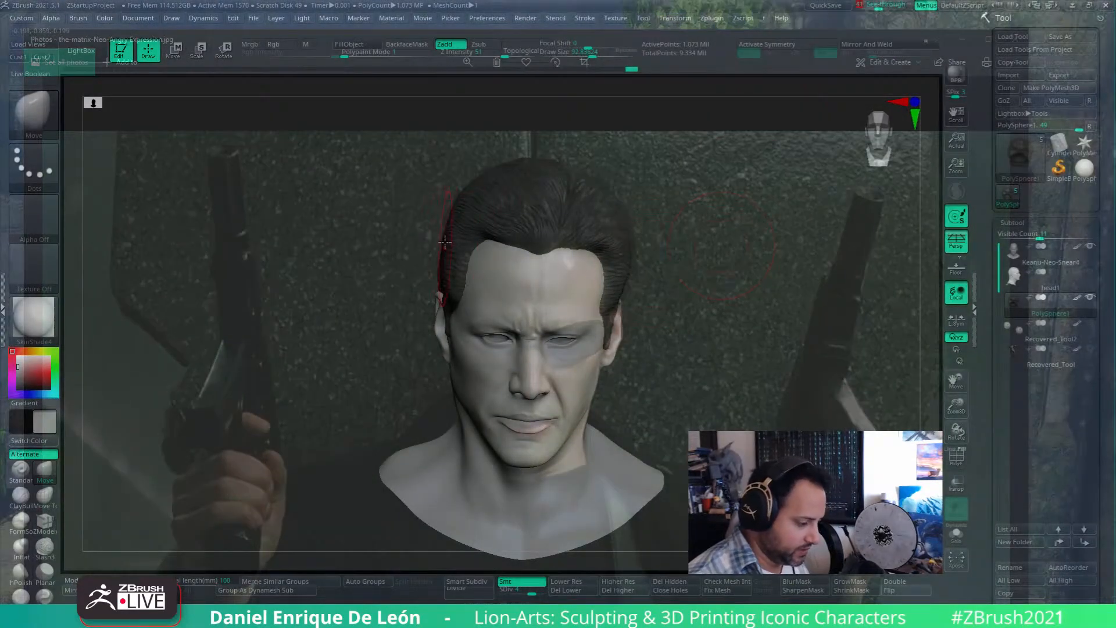
left_click_drag(452, 214, 451, 207)
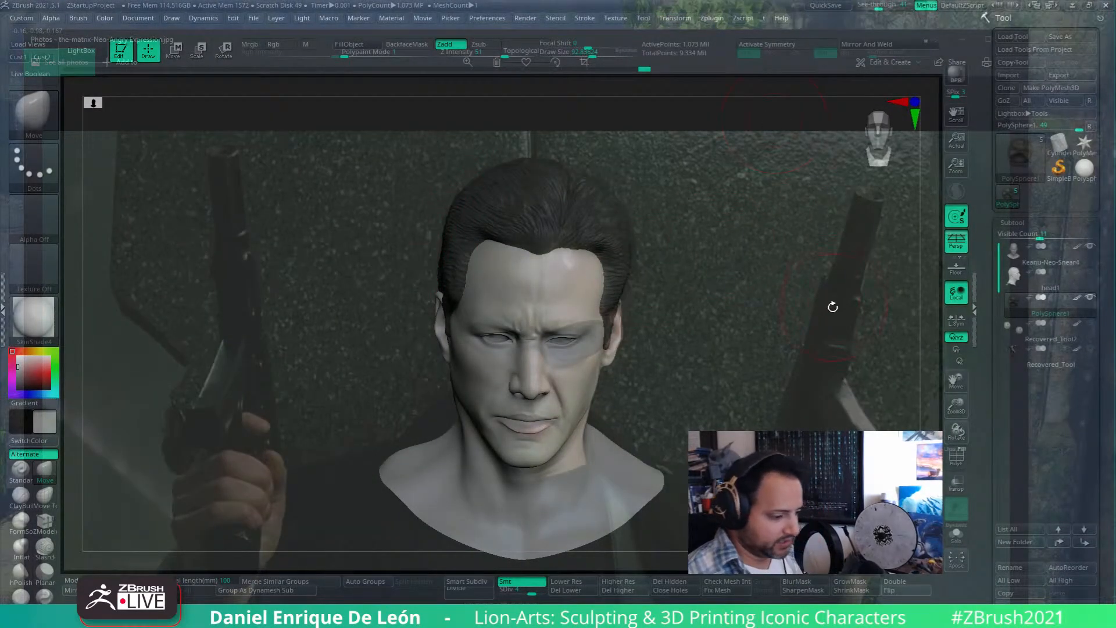
- Lower See-through to hide the photo and inspect the reshaped hair from the side
left_click(905, 5)
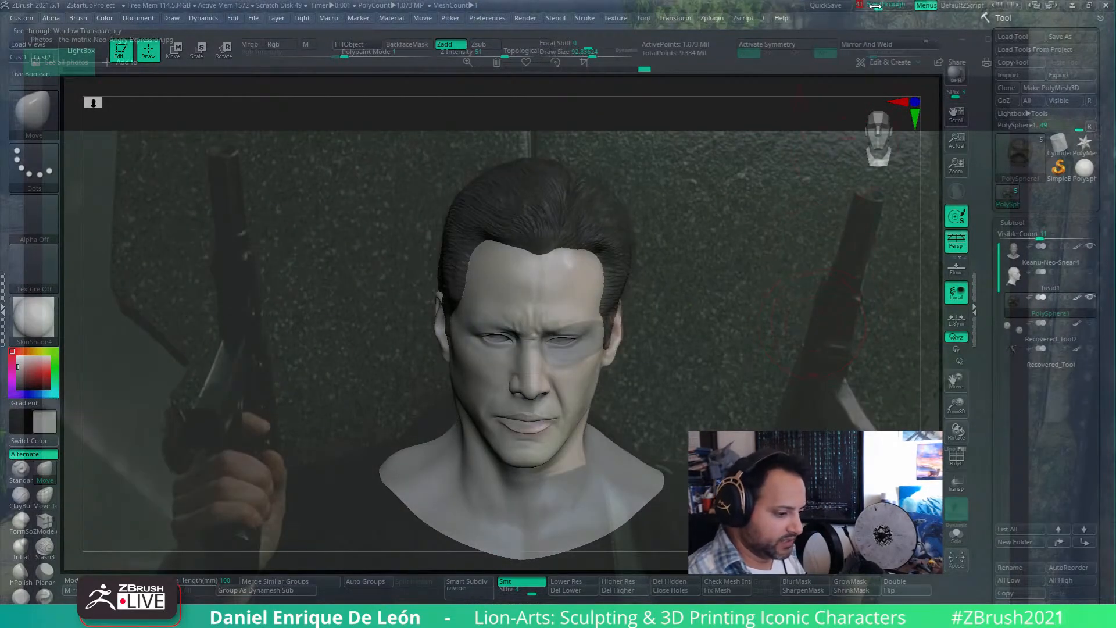
left_click_drag(876, 5, 838, 8)
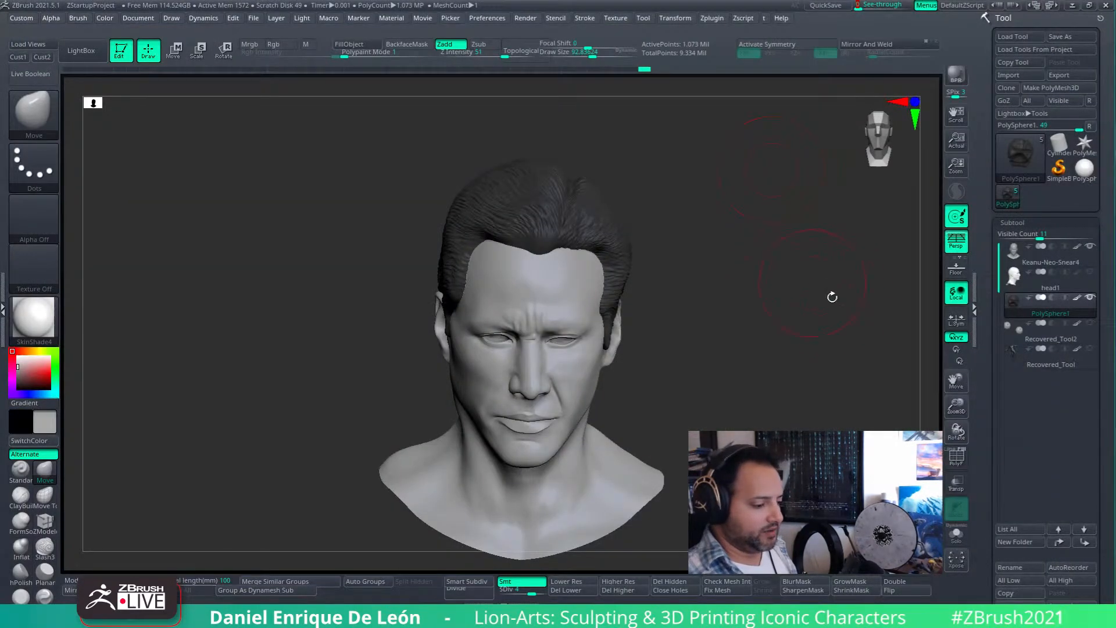
left_click_drag(832, 297, 809, 306)
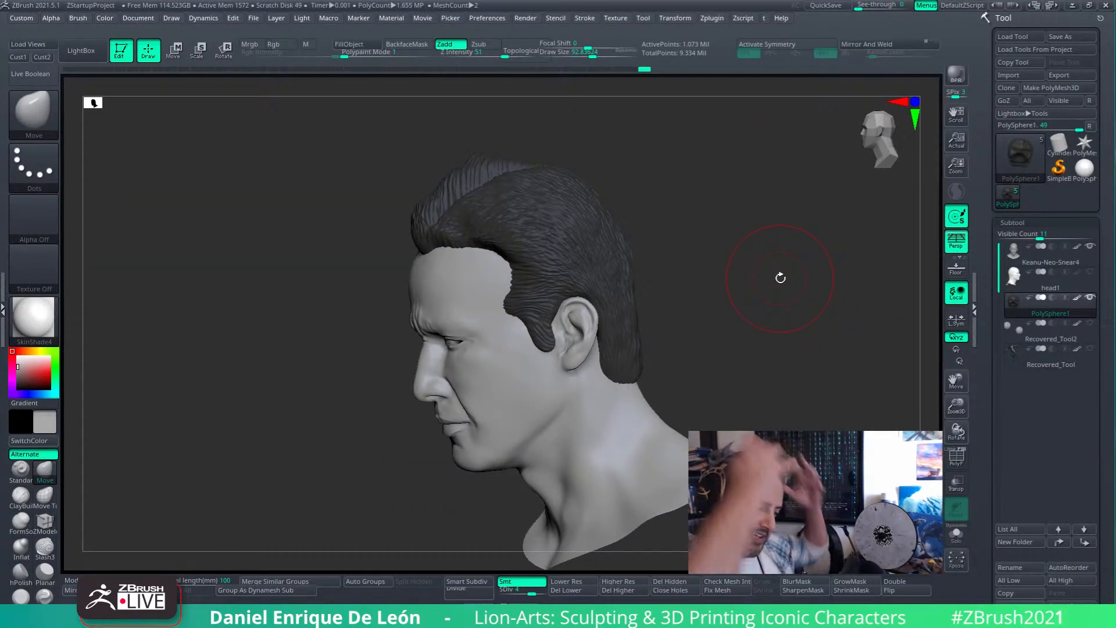
left_click_drag(687, 215, 683, 239)
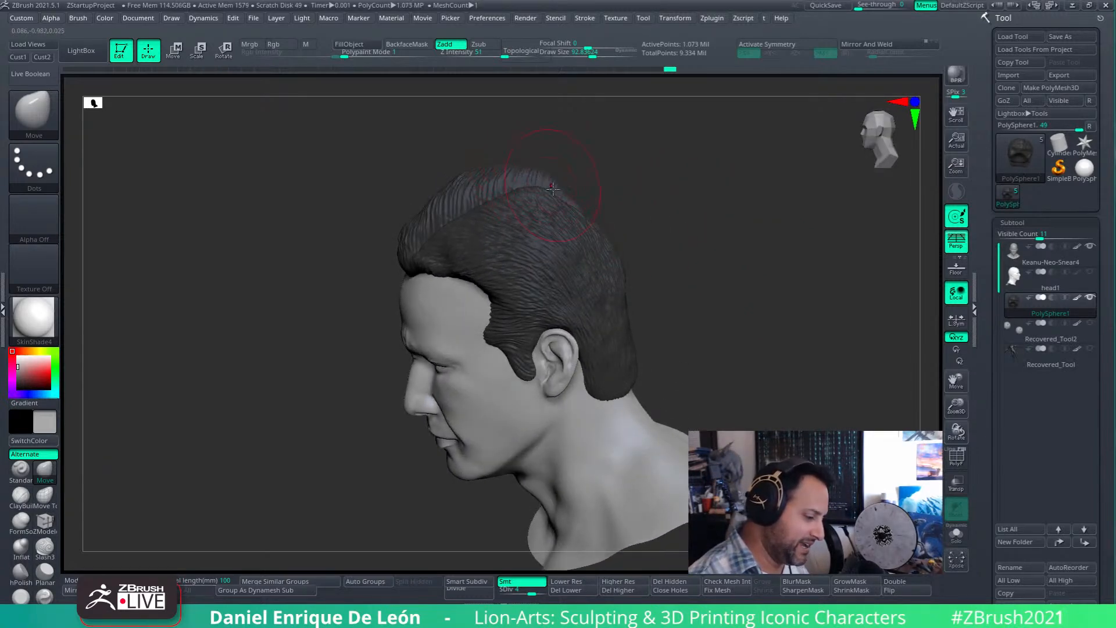
left_click_drag(645, 201, 619, 225)
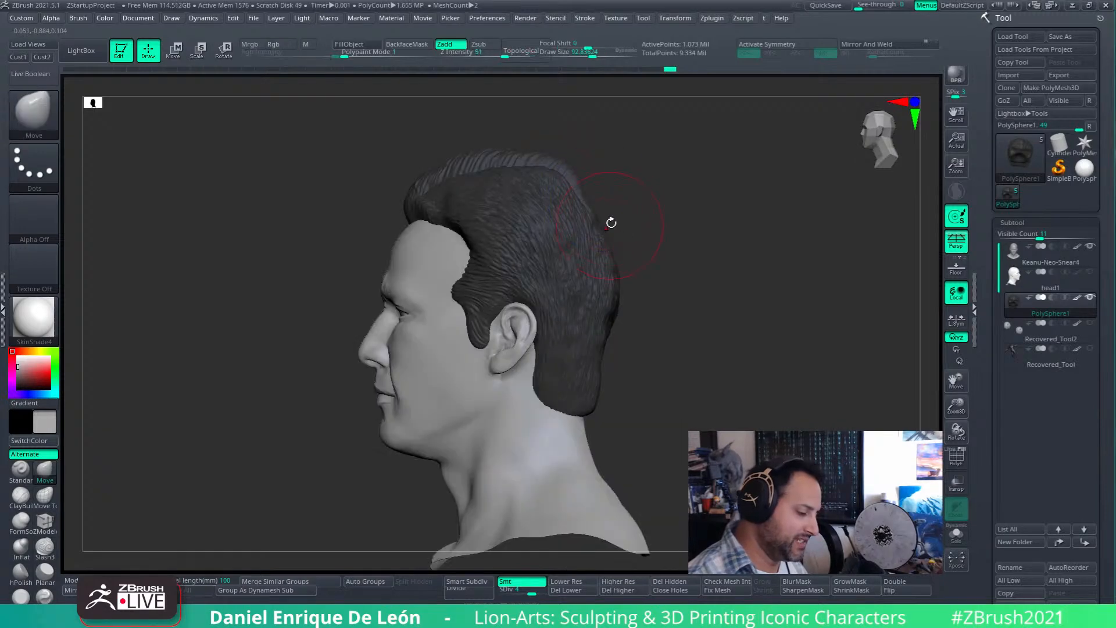
- Restore the Custom 2 view and recheck the head and hair over the photo, raising See-through to 78 and nudging the view
left_click(49, 58)
mouse_move(865, 5)
left_mouse_down()
mouse_move(914, 3)
mouse_move(866, 6)
mouse_move(910, 11)
mouse_move(860, 21)
mouse_move(913, 13)
mouse_move(862, 12)
mouse_move(885, 14)
left_mouse_up()
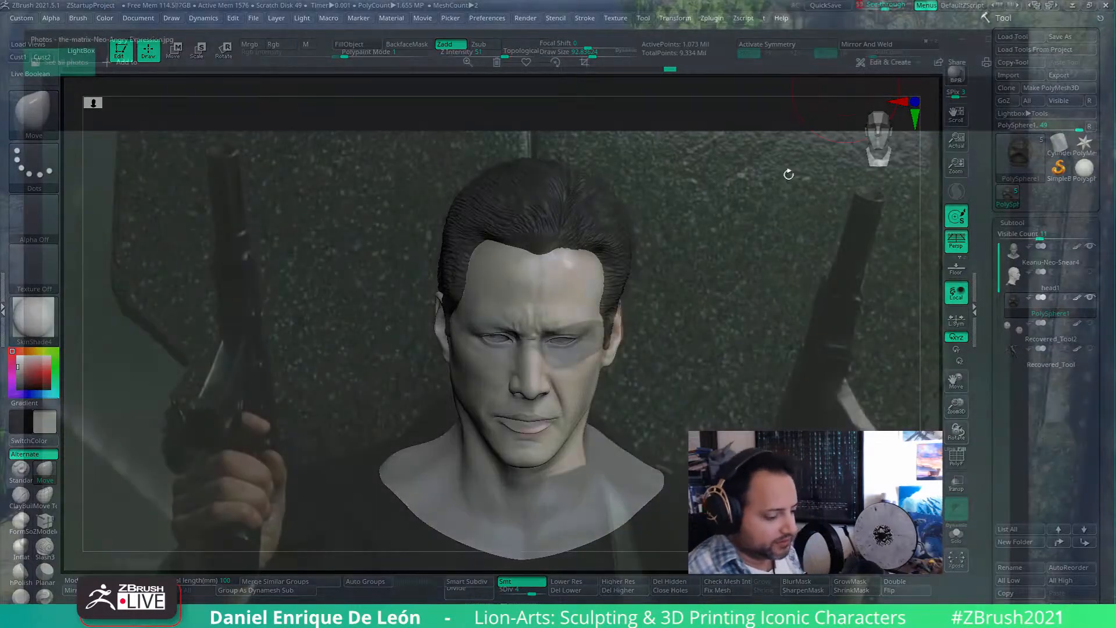
mouse_move(781, 376)
left_mouse_down()
mouse_move(794, 364)
mouse_move(797, 377)
left_mouse_up()
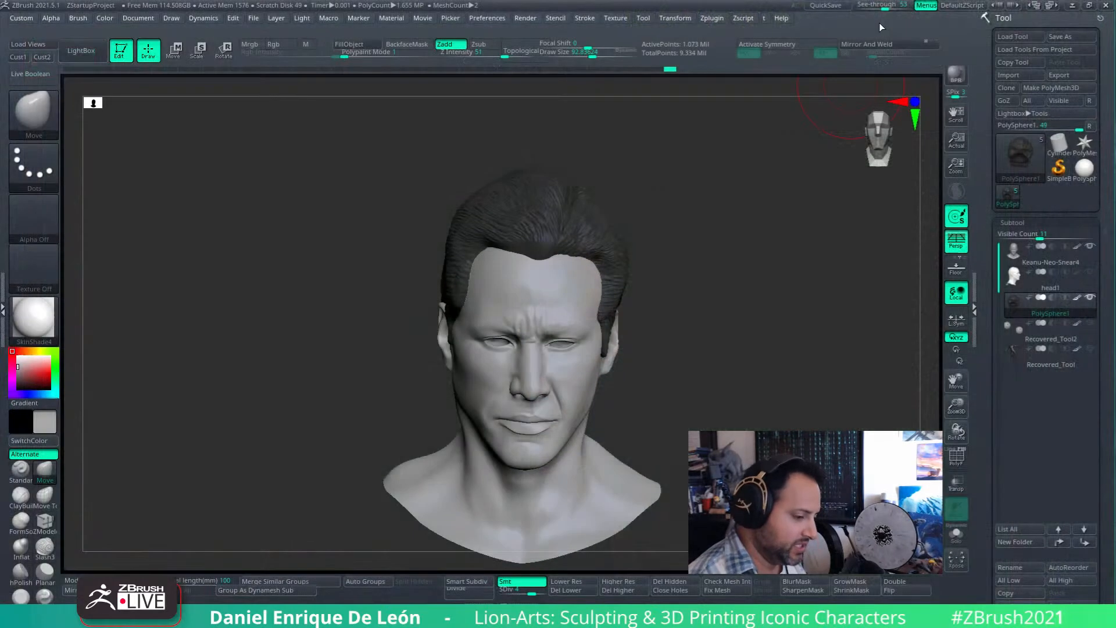
mouse_move(885, 5)
left_mouse_down()
mouse_move(919, 4)
mouse_move(897, 5)
left_mouse_up()
left_click_drag(845, 341, 856, 352)
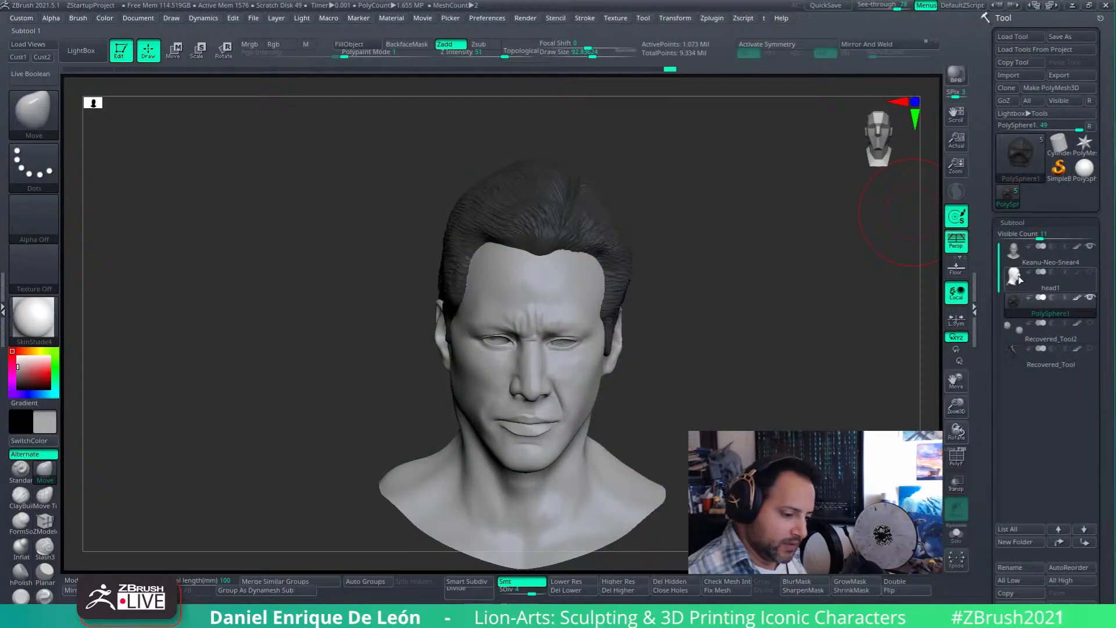
- Select the head1 subtool, make it visible and isolate it with Solo
left_click(1014, 276)
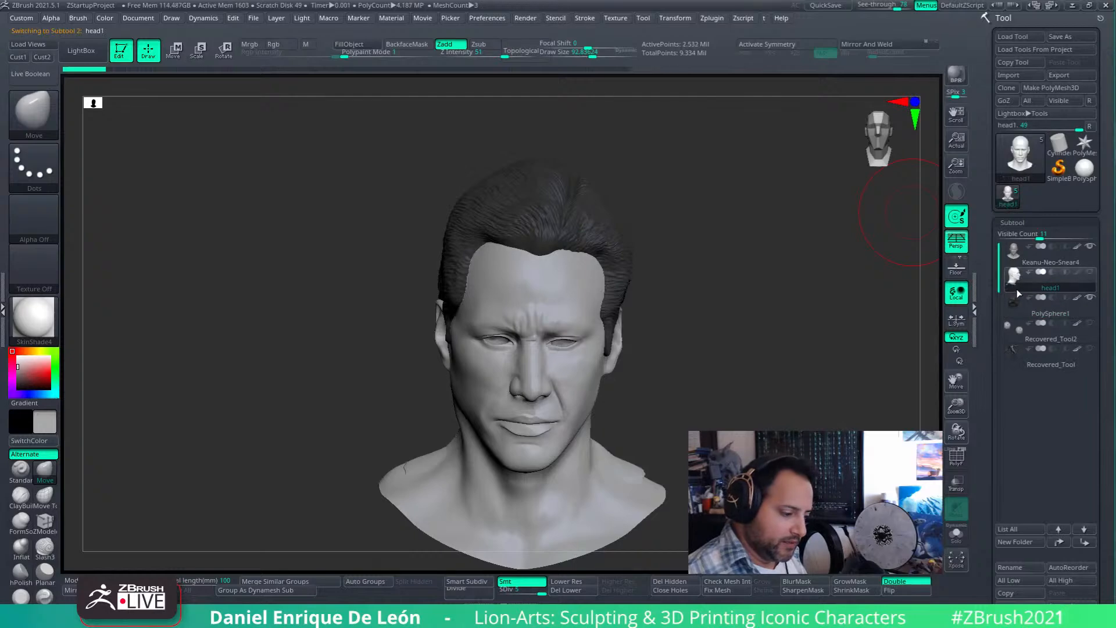
left_click(1089, 275)
left_click(956, 535)
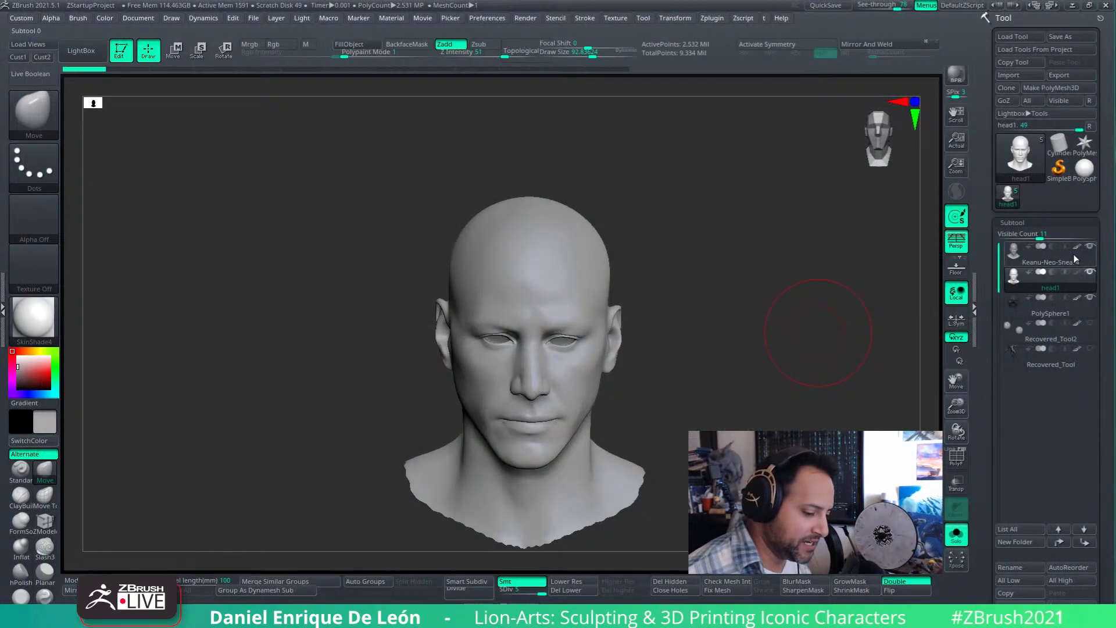
- Switch repeatedly between the isolated Keanu-Neo-Snear4 and head1 subtools to compare their ears, skull and face, ending on Keanu-Neo-Snear4
left_click(1072, 254)
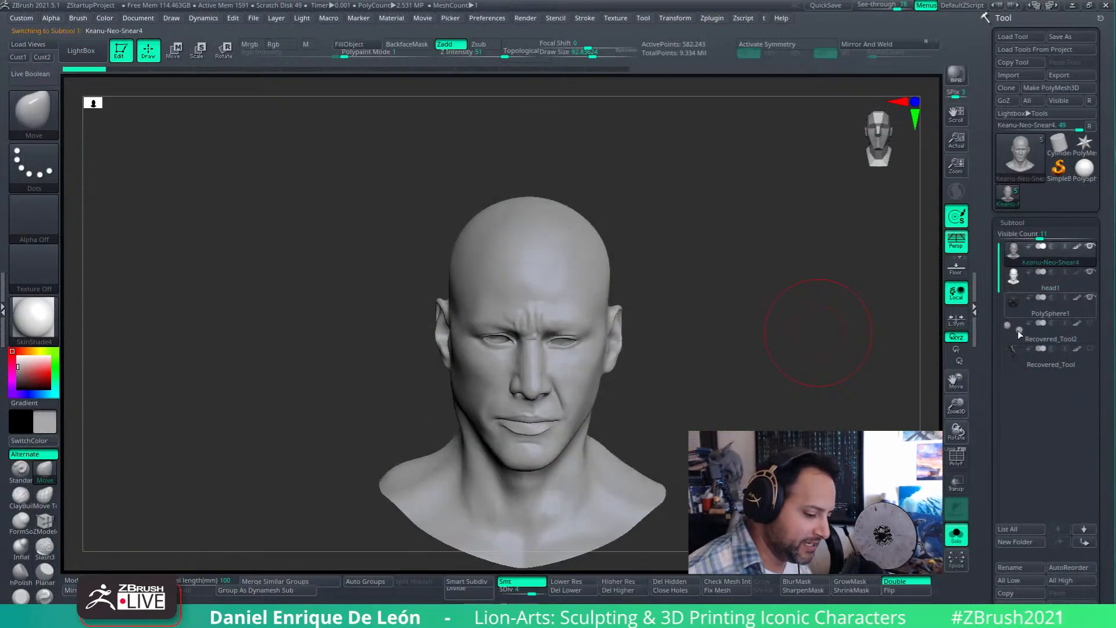
left_click(1043, 278)
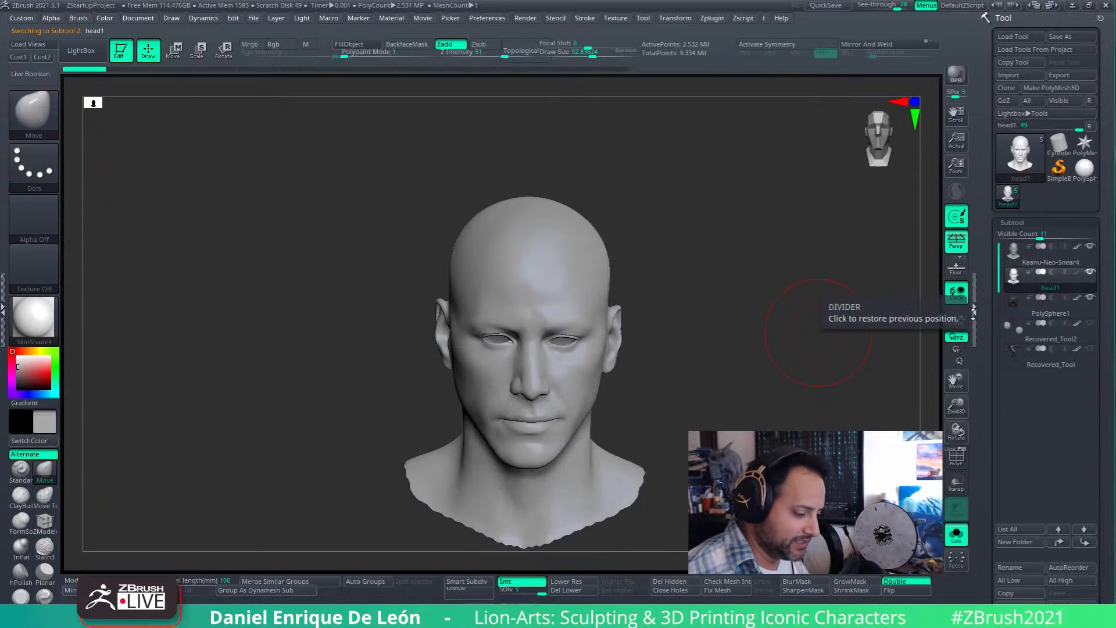
left_click(1014, 251)
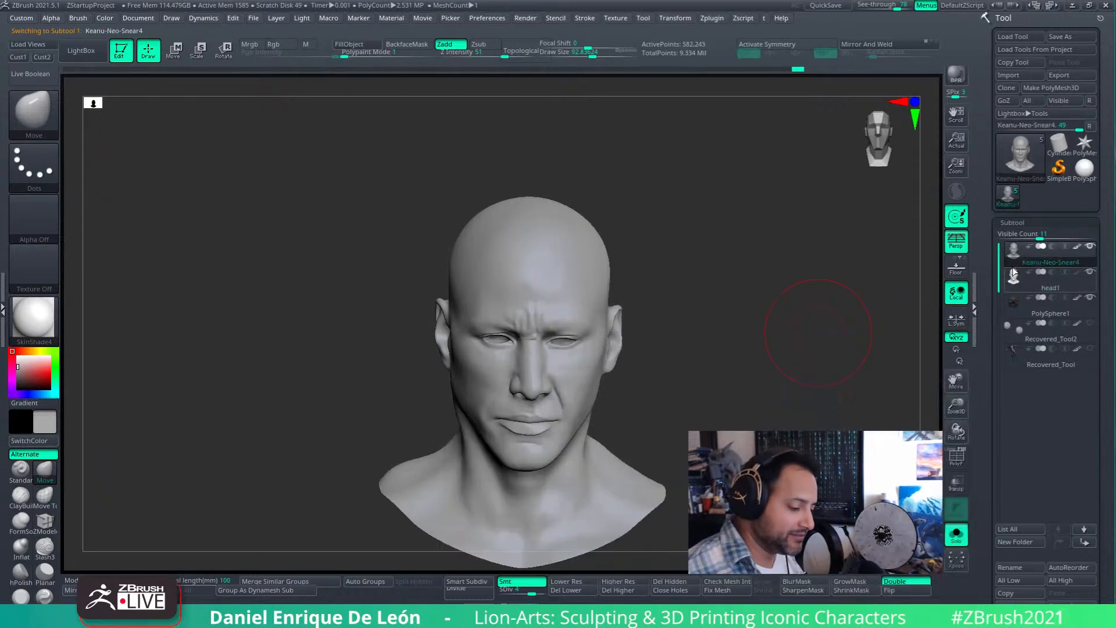
left_click(1014, 279)
left_click(1013, 259)
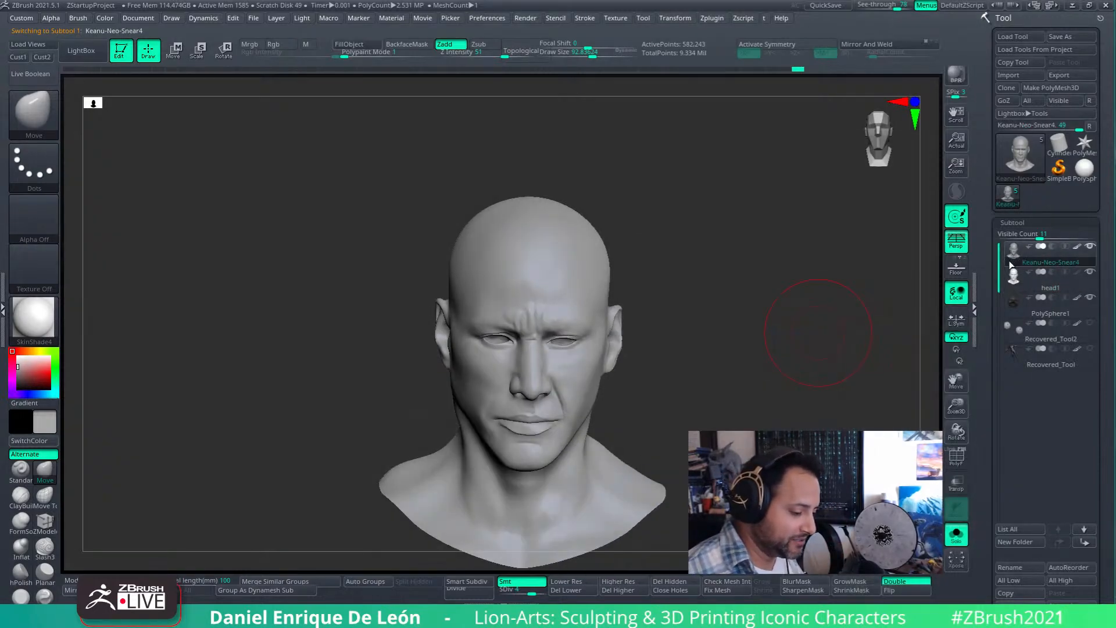
left_click(1013, 285)
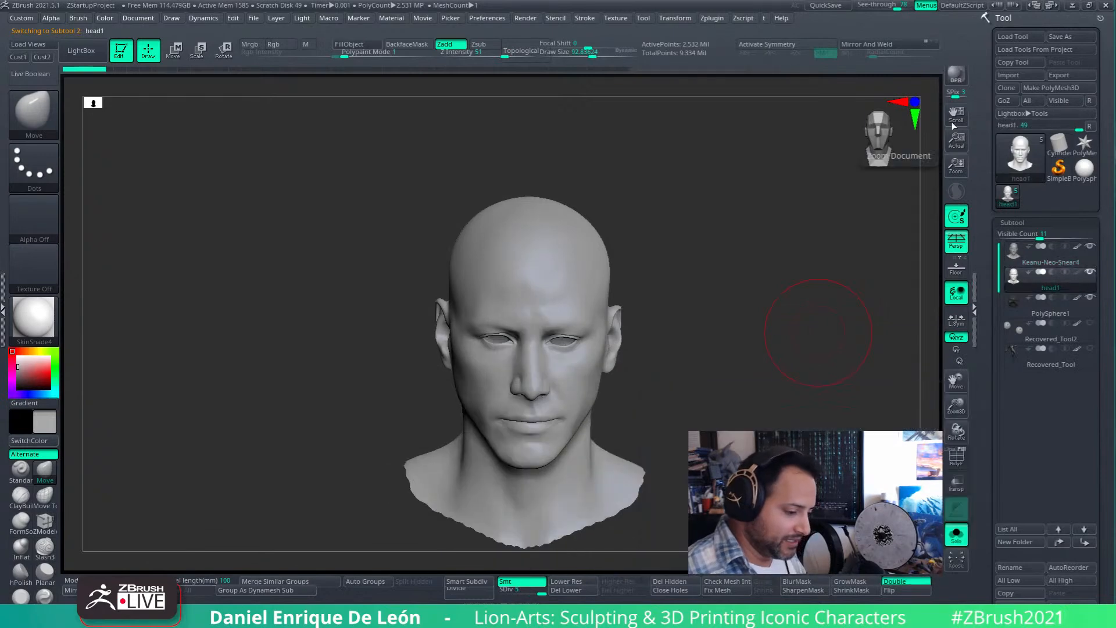
key("Up")
key("Down")
key("Down")
key("Up")
key("Up")
key("Down")
key("Up")
key("Down")
key("Up")
key("Down")
key("Up")
key("Down")
key("Up")
key("Down")
key("Up")
key("Down")
key("Up")
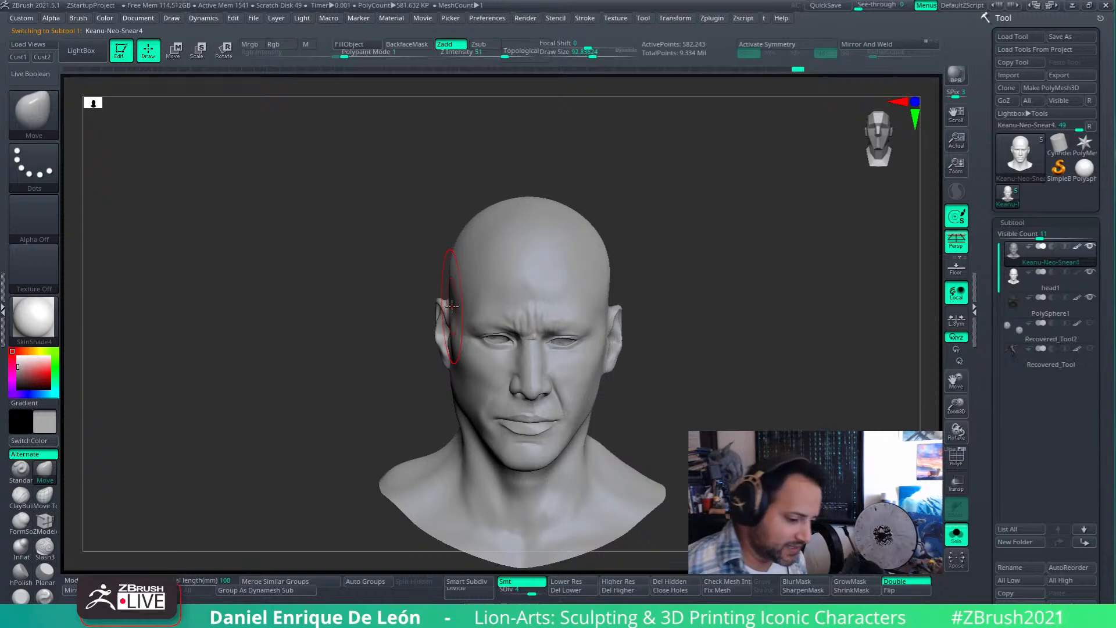
key("Down")
key("Up")
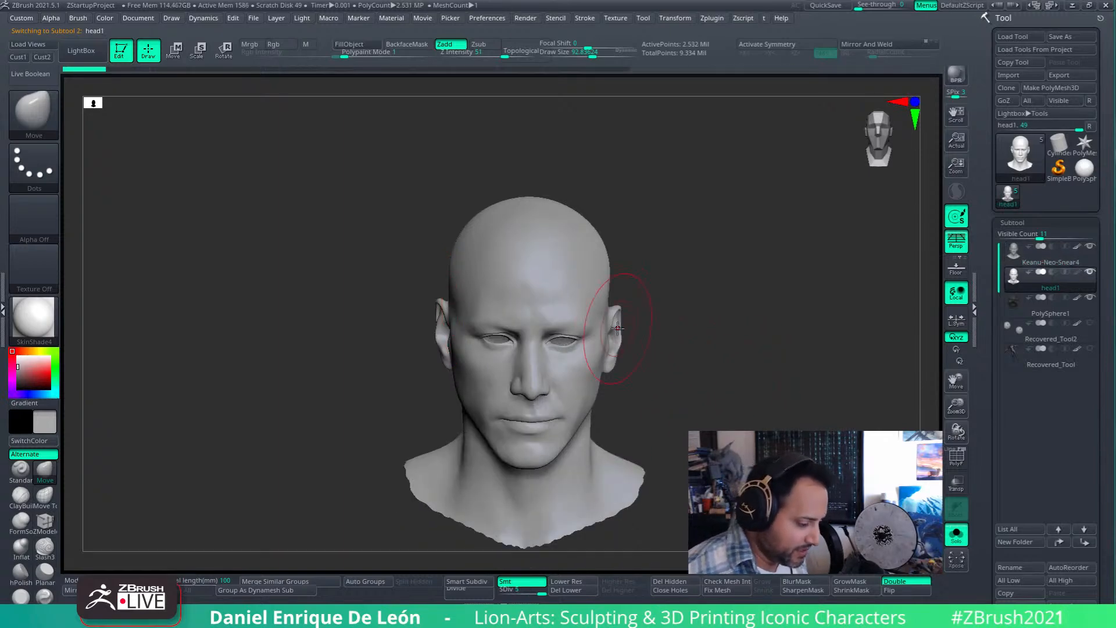
key("Down")
key("Up")
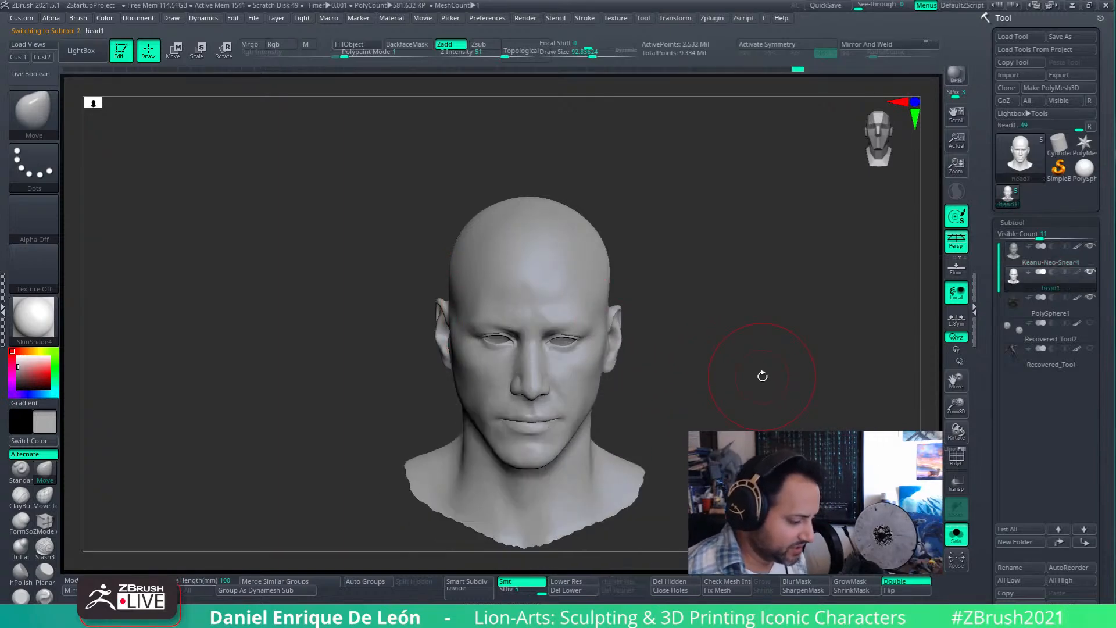
key("Down")
key("Down")
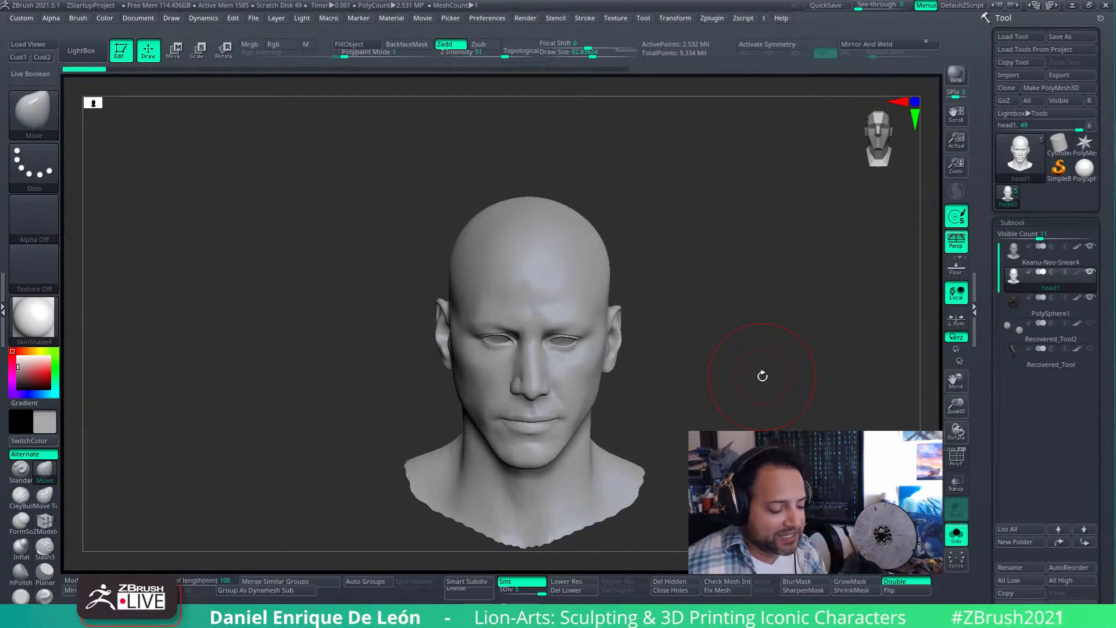
key("Up")
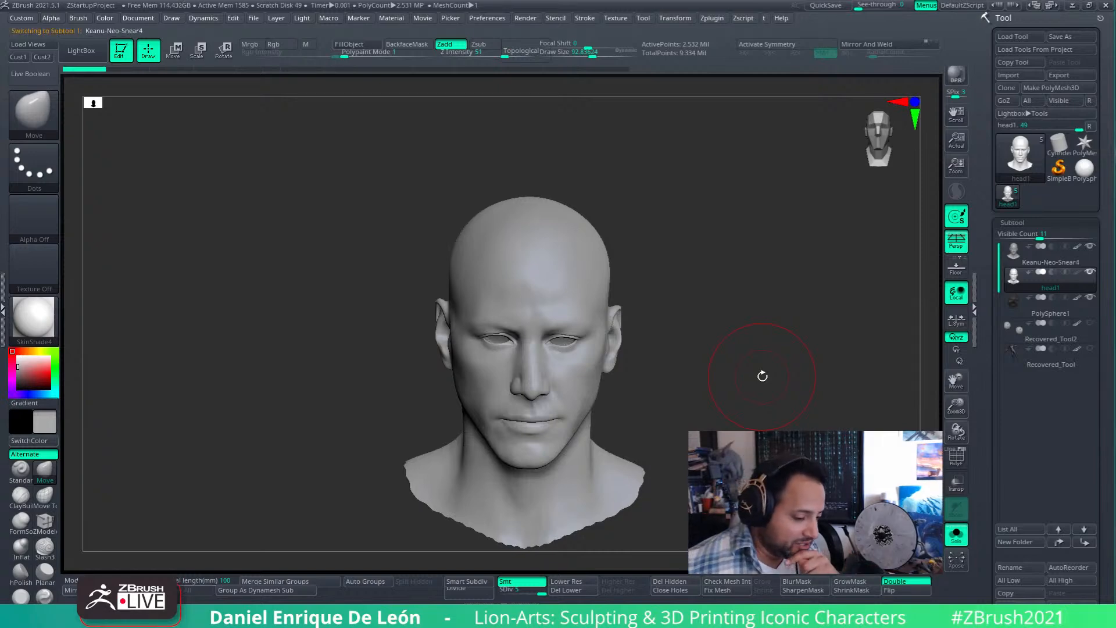
key("Down")
key("Up")
key("Down")
key("Up")
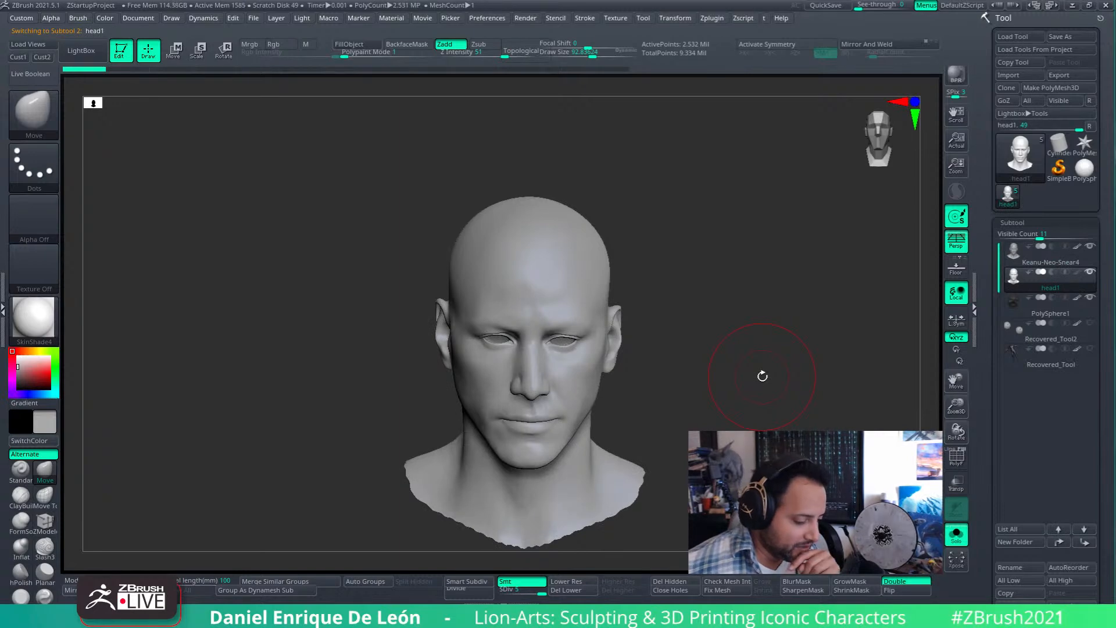
key("Up")
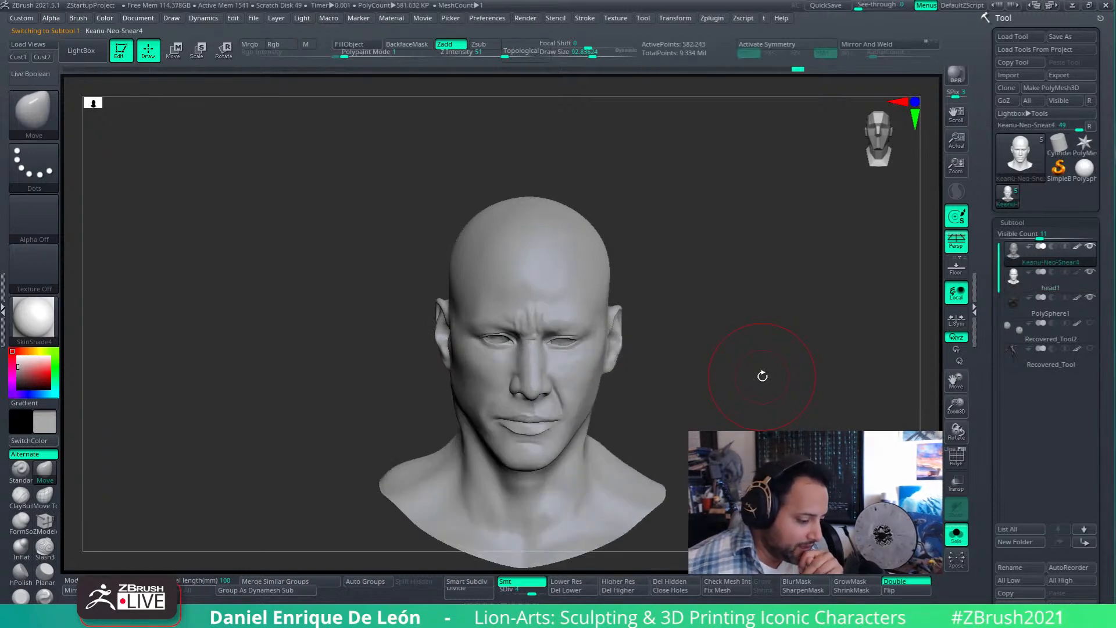
key("Down")
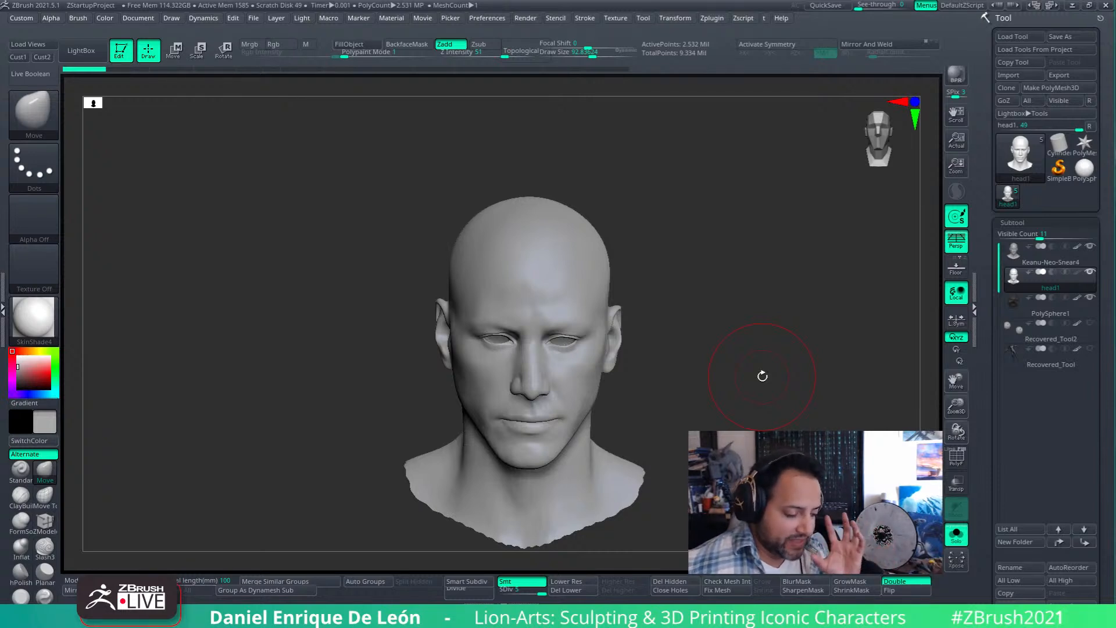
key("Up")
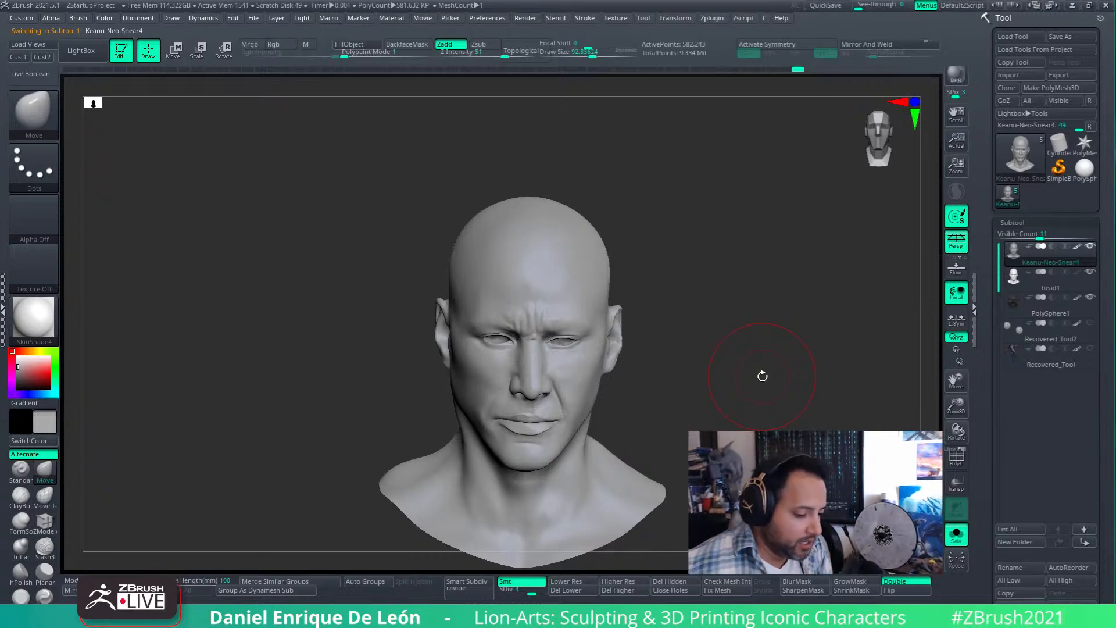
- Keep alternating between the soloed Keanu-Neo-Snear4 and head1 subtools to compare the snarling and neutral facial expressions, finishing on Keanu-Neo-Snear4
key("Down")
key("Up")
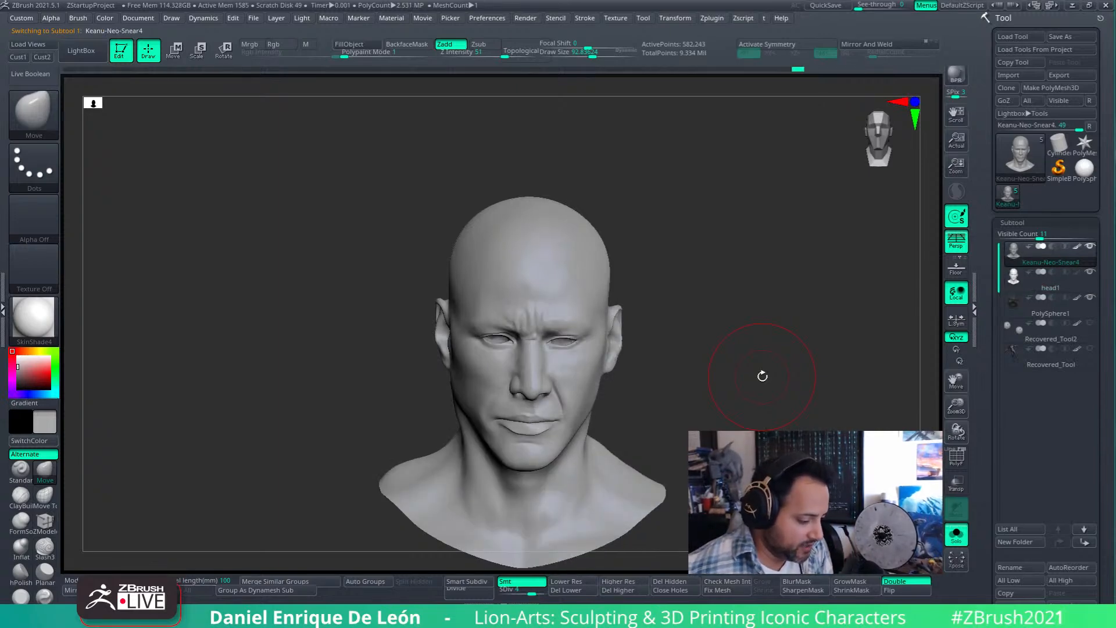
key("Down")
key("Up")
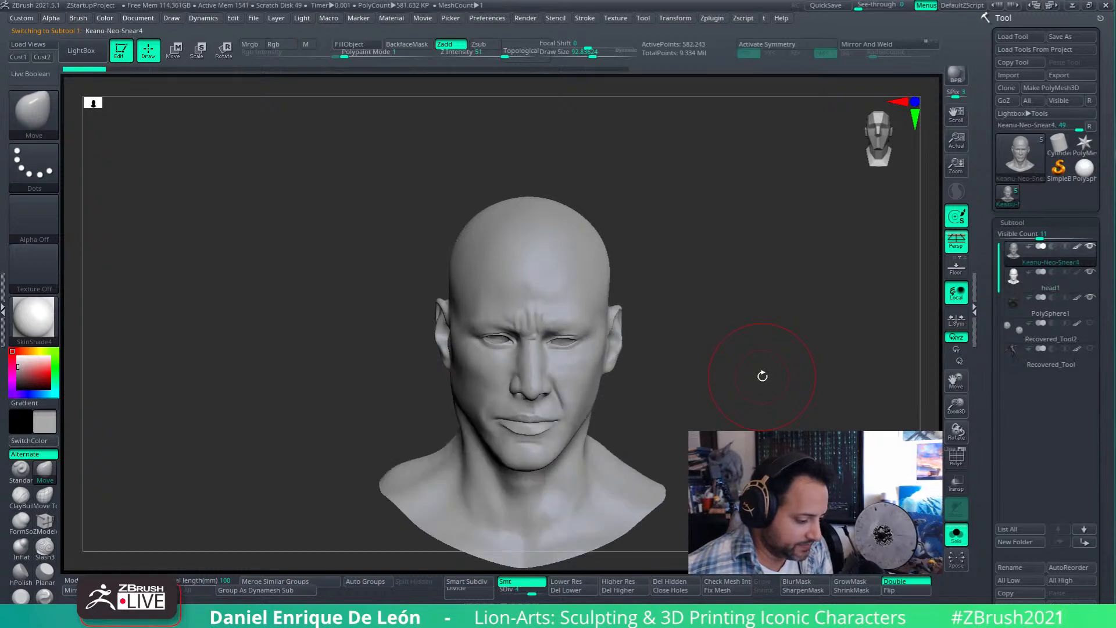
key("Down")
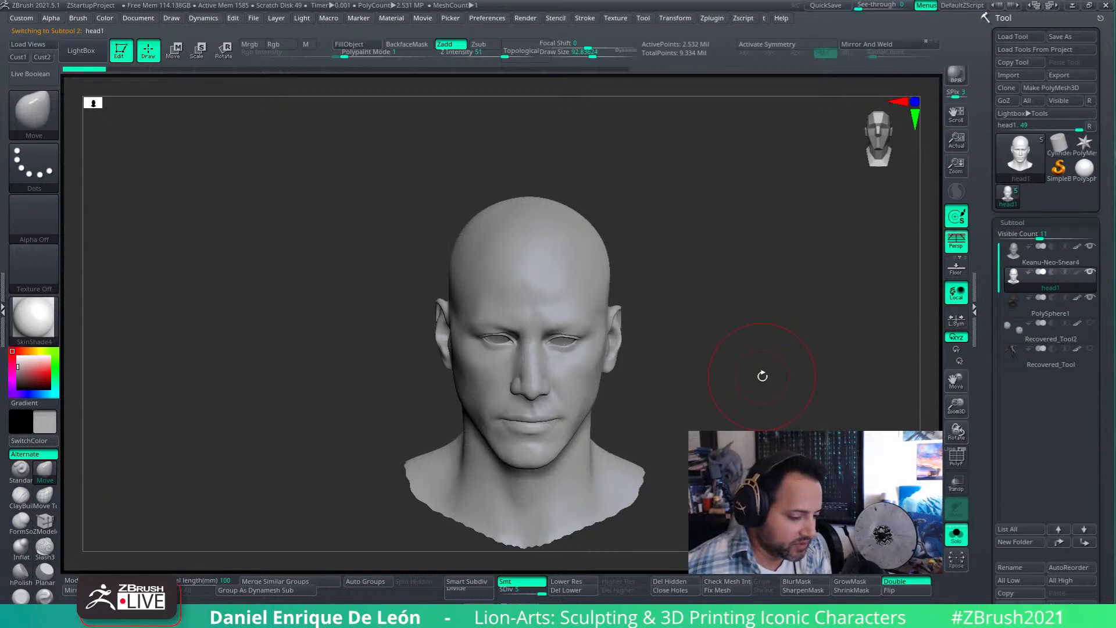
key("Up")
key("Down")
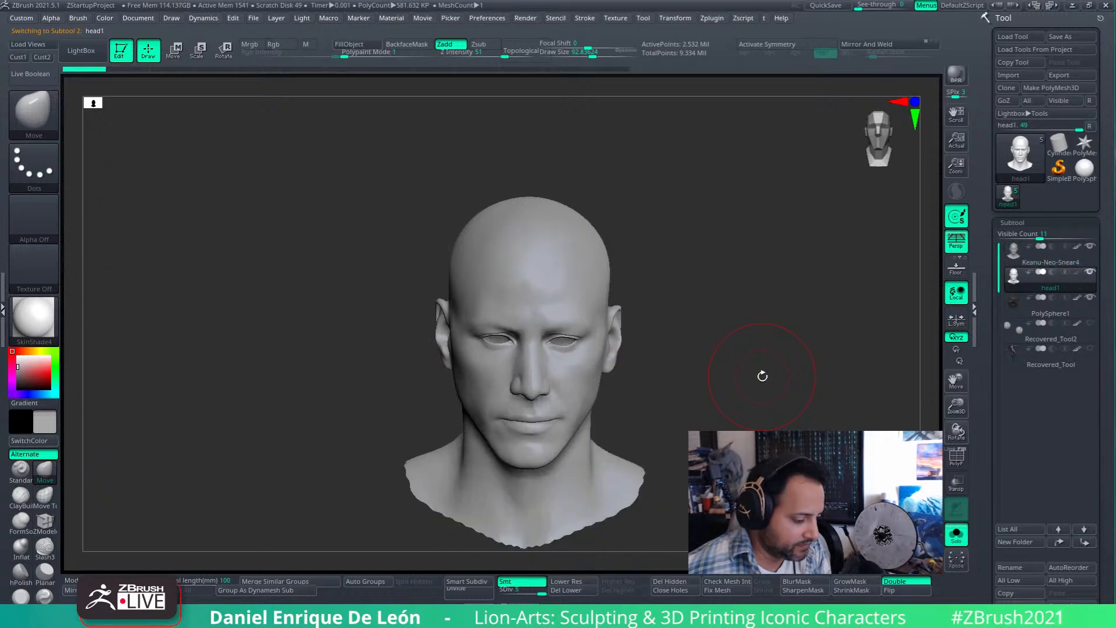
key("Up")
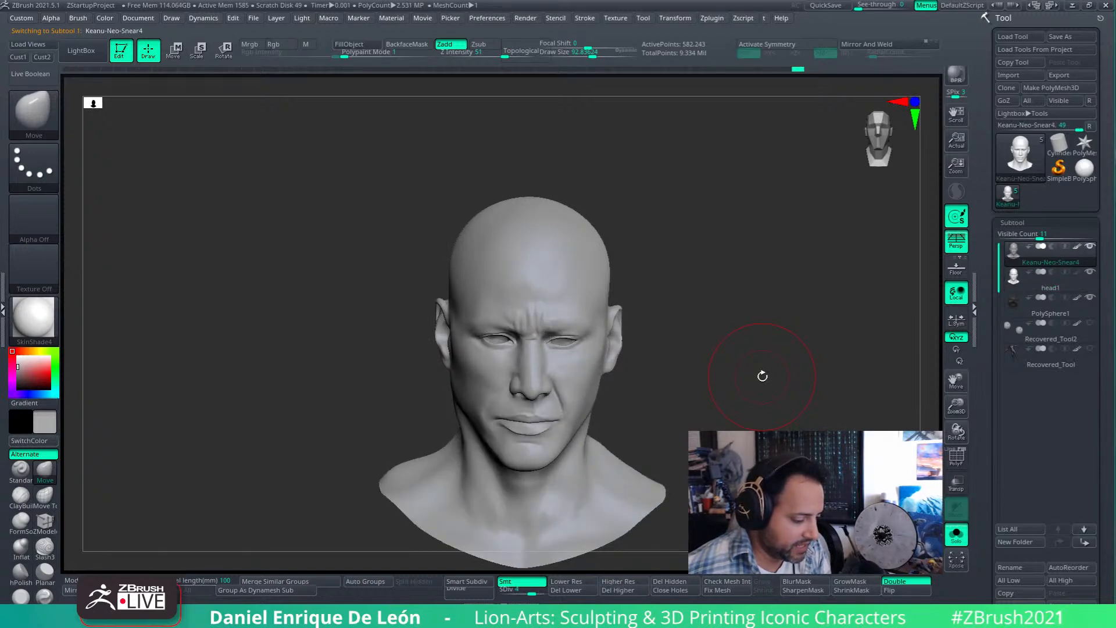
key("Down")
key("Up")
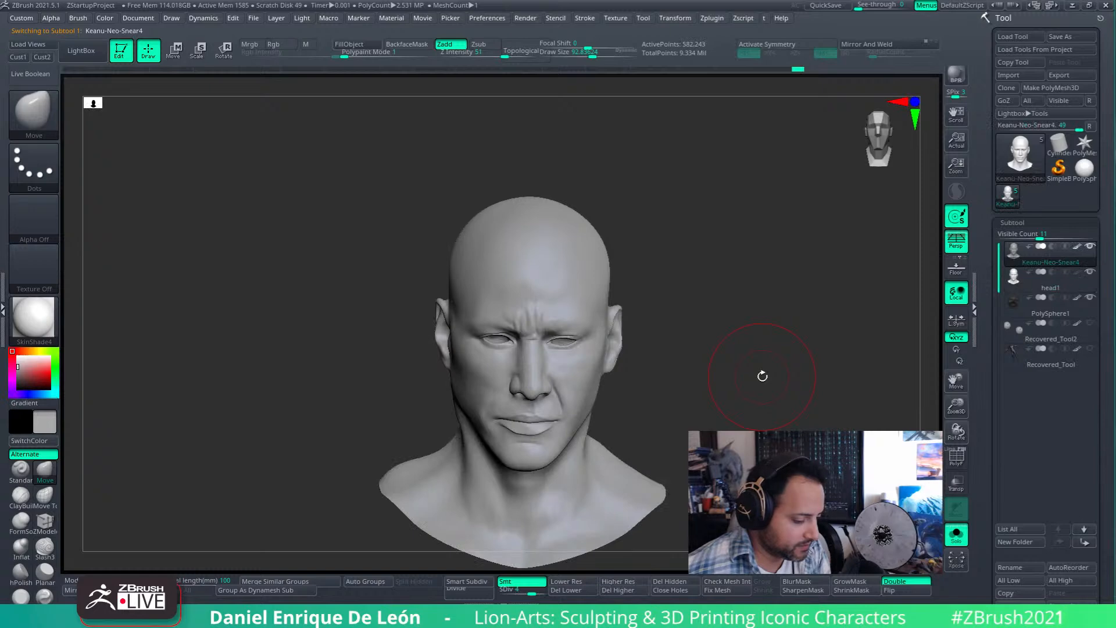
key("Down")
key("Up")
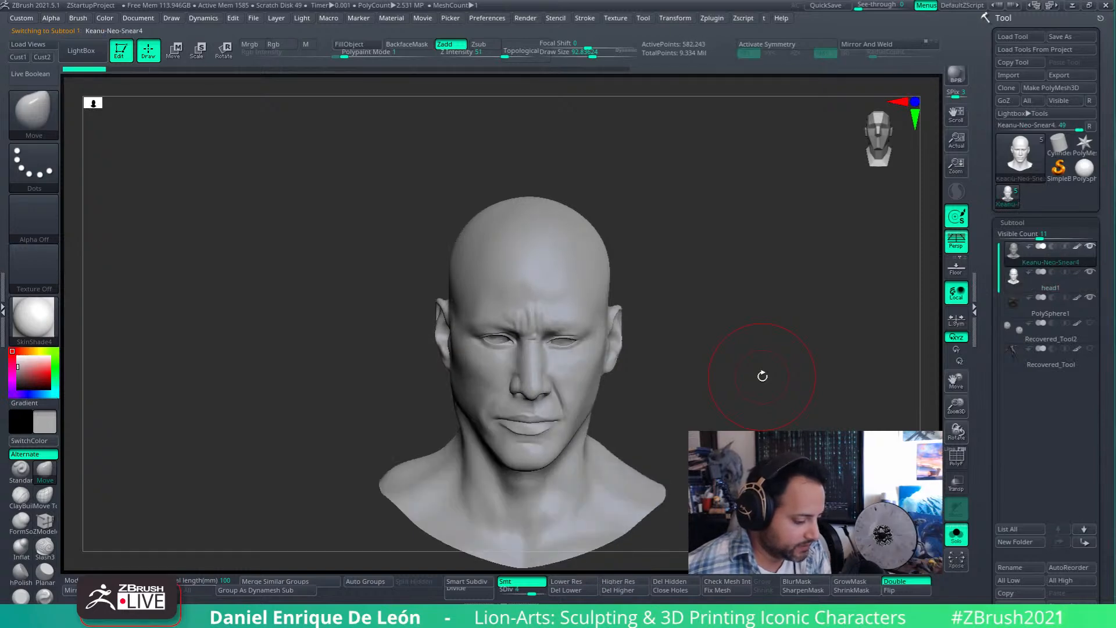
key("Down")
key("Up")
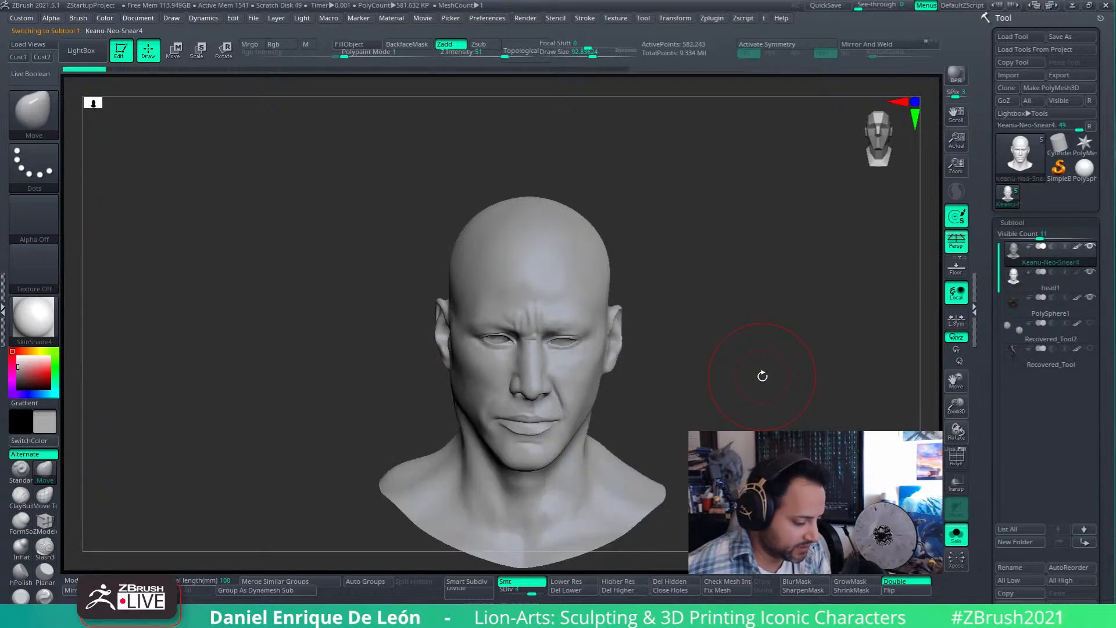
key("Down")
key("Up")
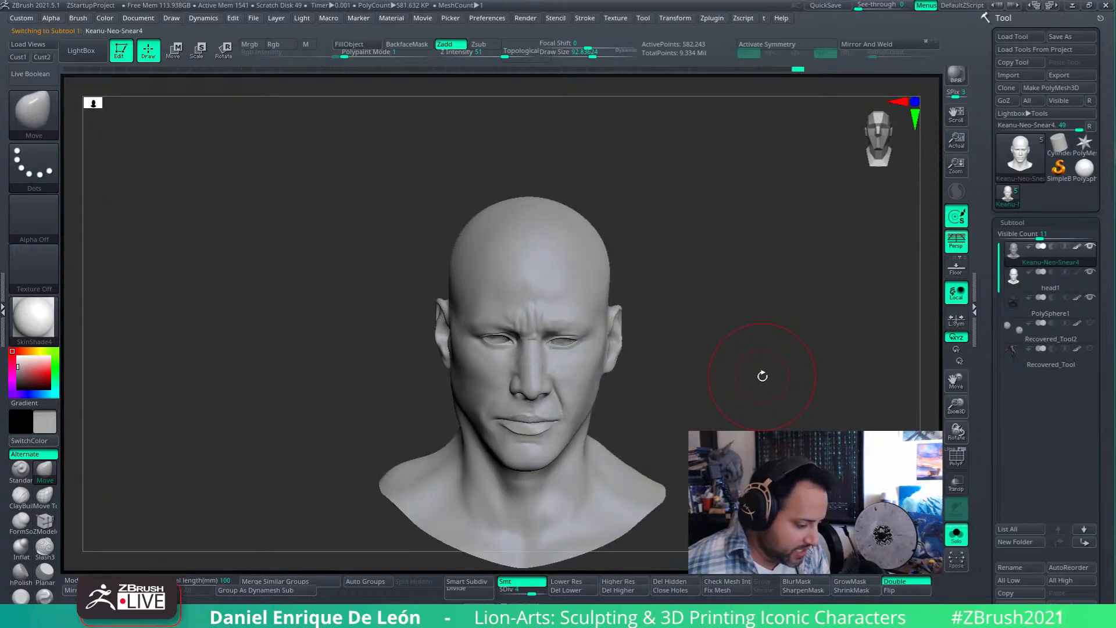
key("Down")
key("Up")
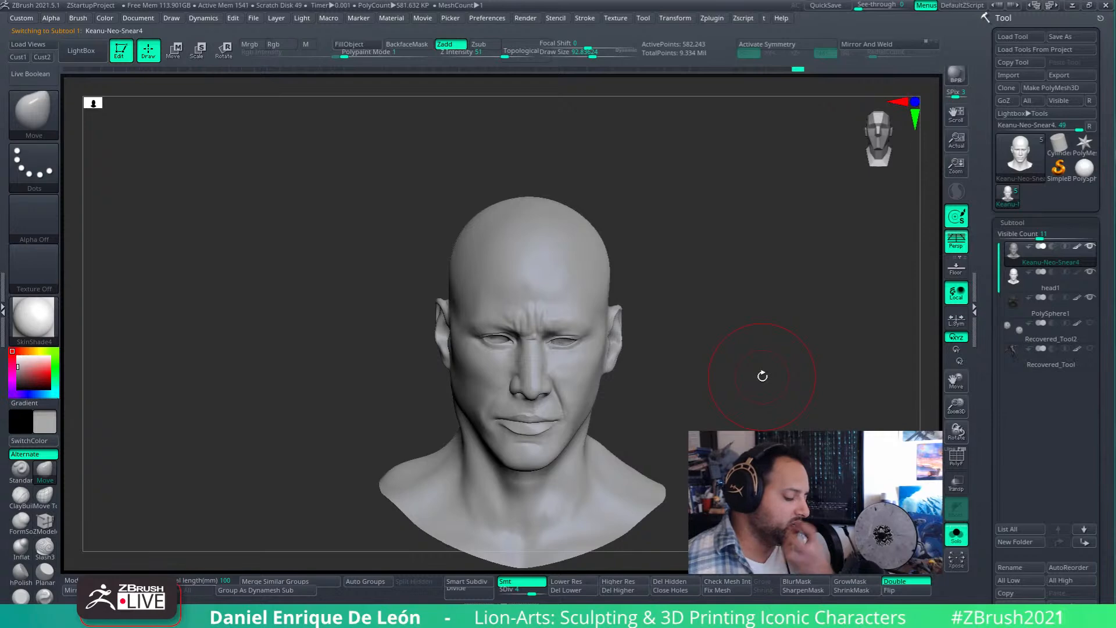
key("Down")
key("Up")
key("Down")
key("Up")
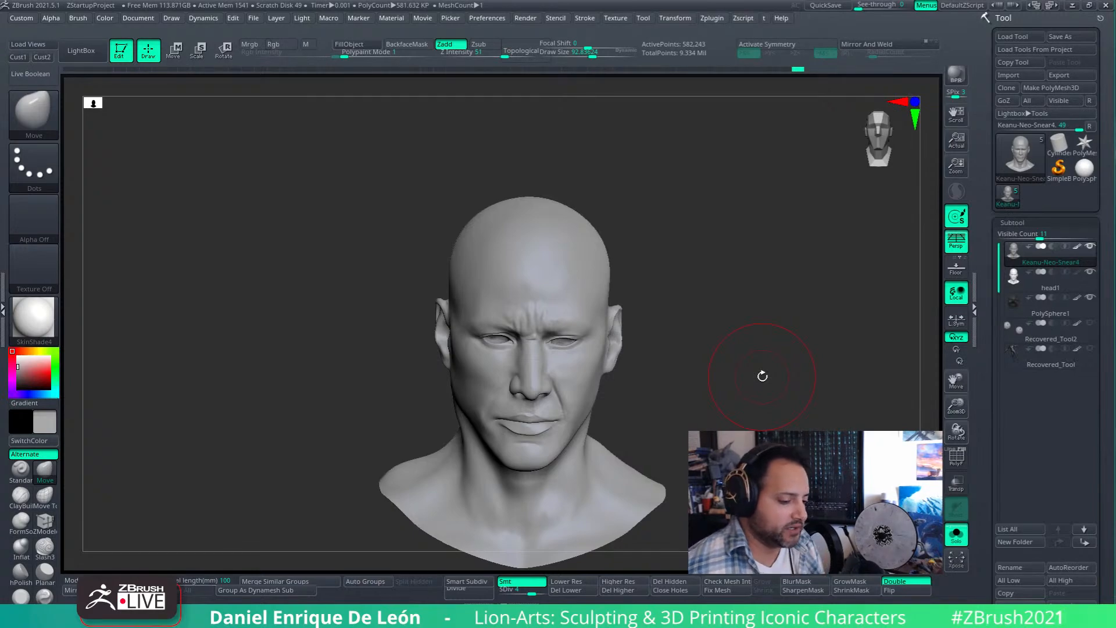
- Bring up the-matrix-Neo-Angry Expression.jpg in Photos to study the reference expression, then return to ZBrush
mouse_move(859, 4)
left_mouse_down()
mouse_move(930, 2)
mouse_move(855, 4)
left_mouse_up()
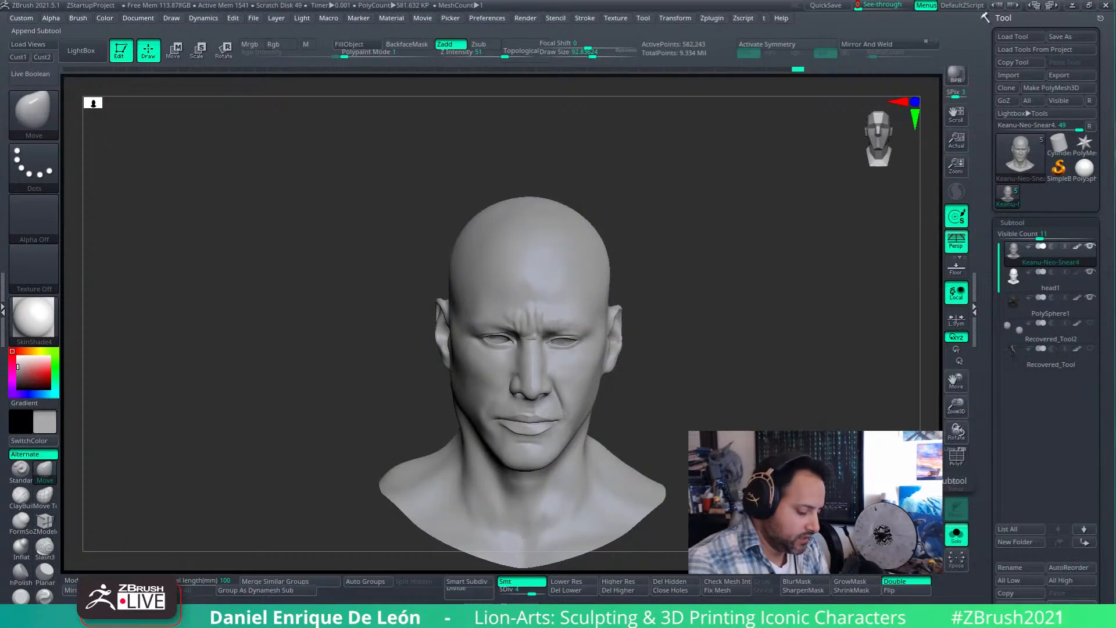
left_click(674, 616)
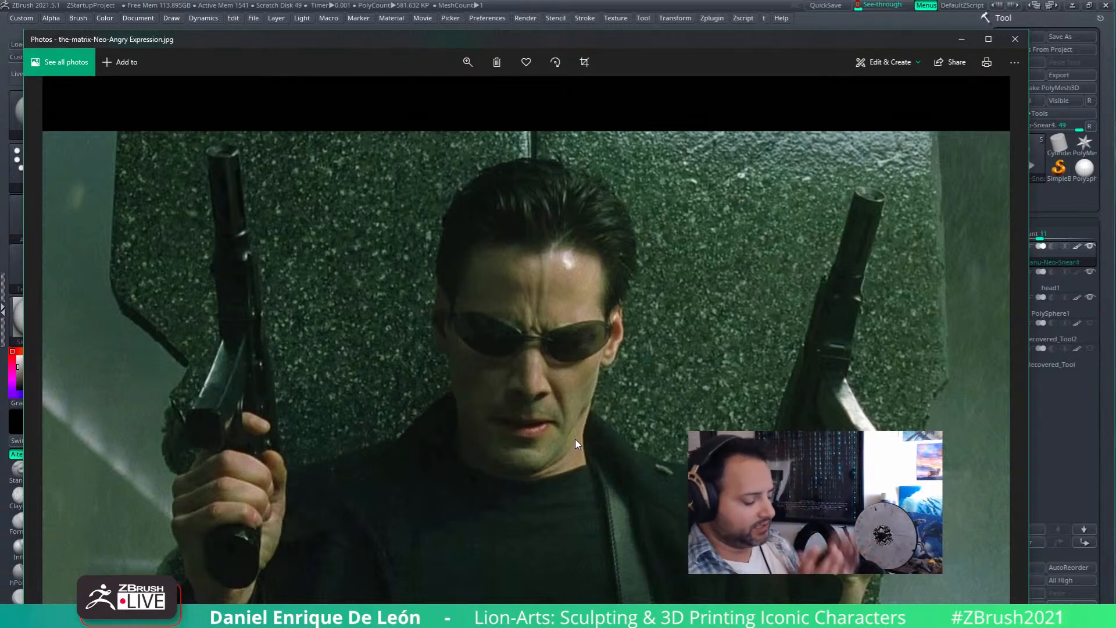
left_click(832, 22)
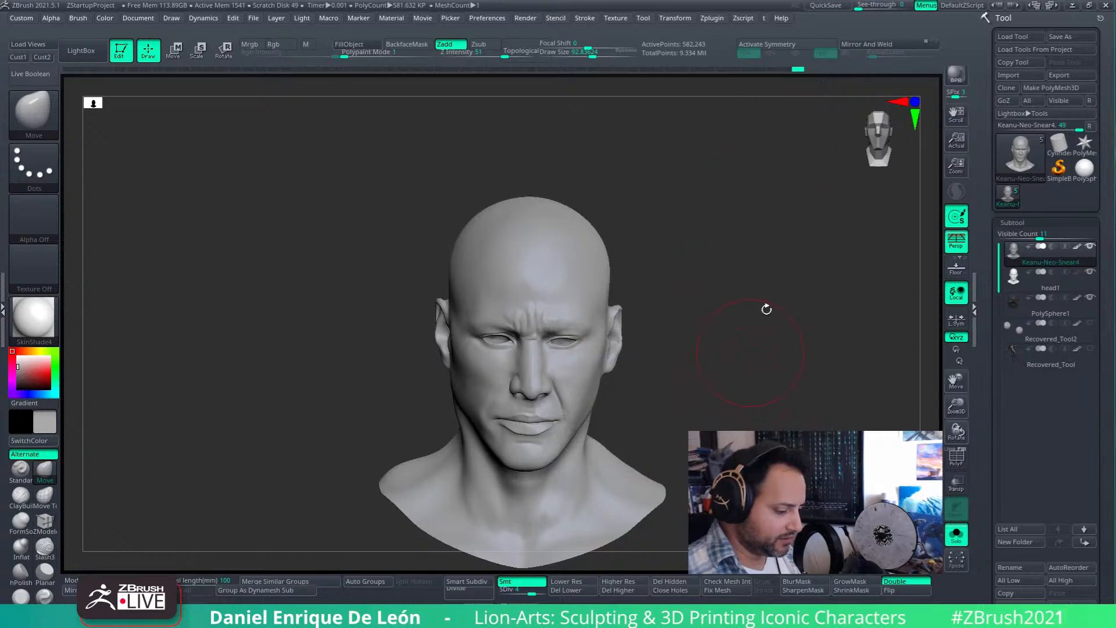
- Restore the Custom 2 view and raise See-through, nudging the view to check the bald head's alignment over the angry-expression photo
left_click(874, 7)
left_click(46, 56)
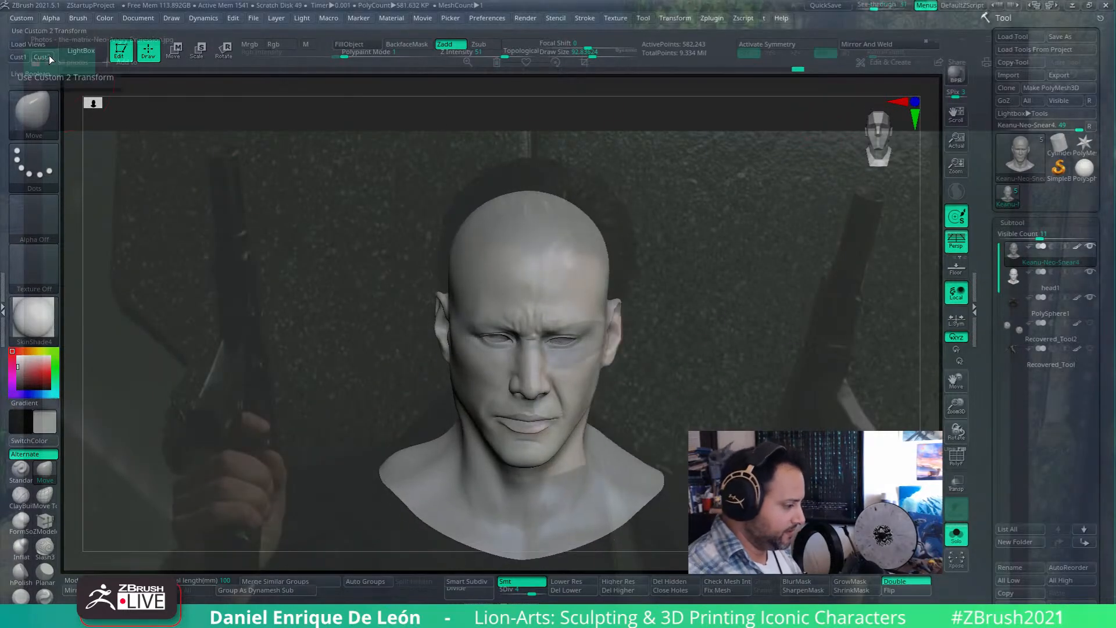
key("shift")
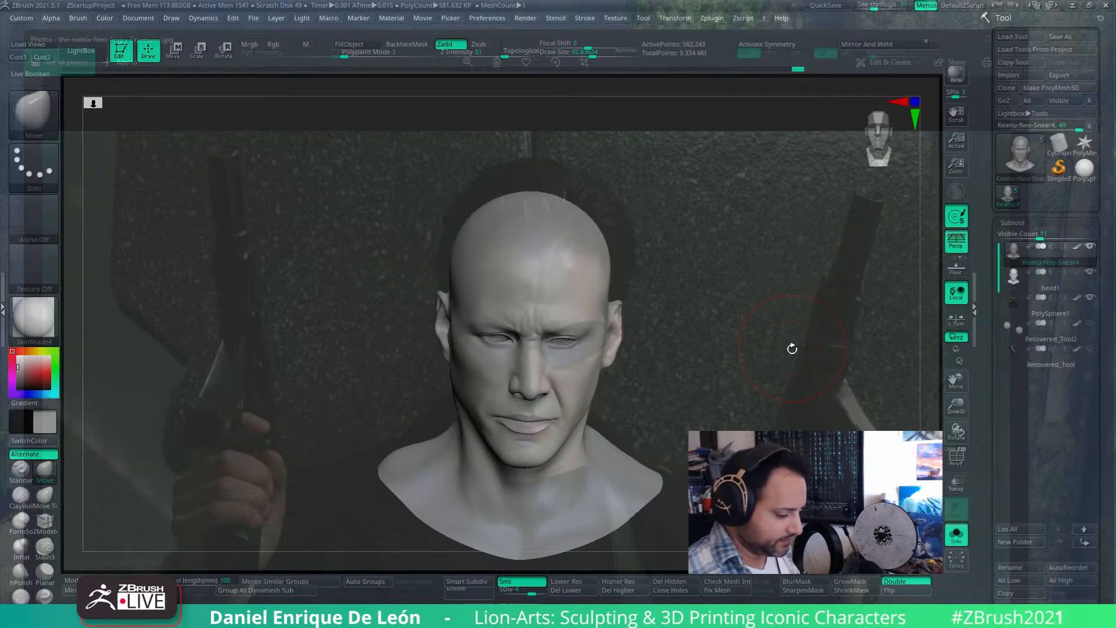
left_click_drag(795, 352, 802, 337)
left_click_drag(873, 7, 905, 7)
left_click_drag(854, 351, 856, 351, "alt")
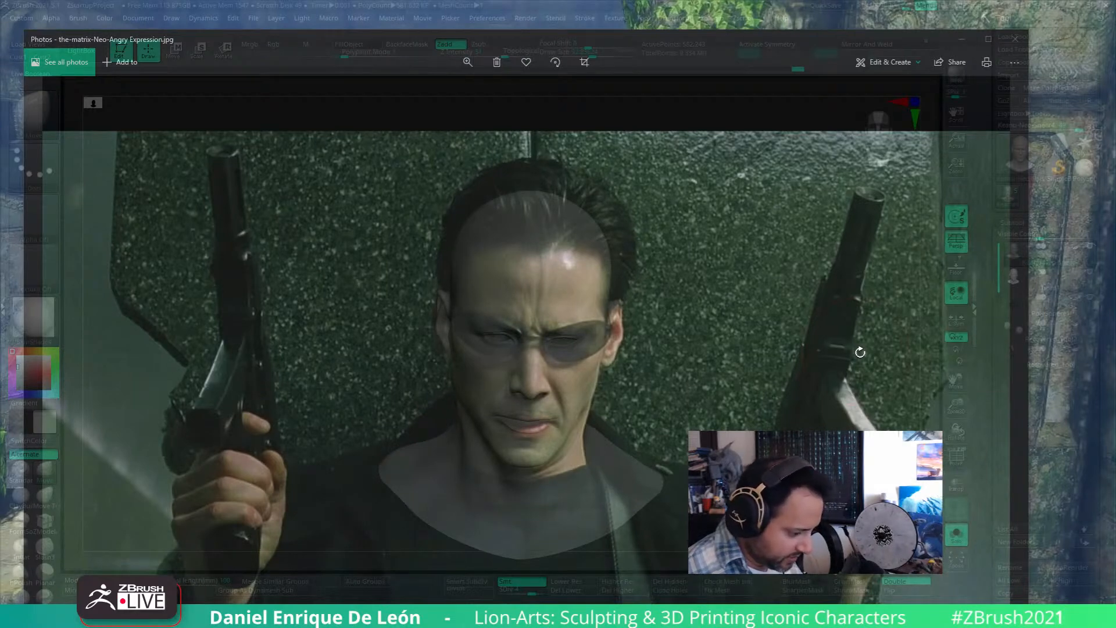
mouse_move(859, 354)
left_mouse_down("alt")
mouse_move(861, 339)
mouse_move(859, 350)
left_mouse_up("alt")
left_click_drag(889, 4, 924, 16)
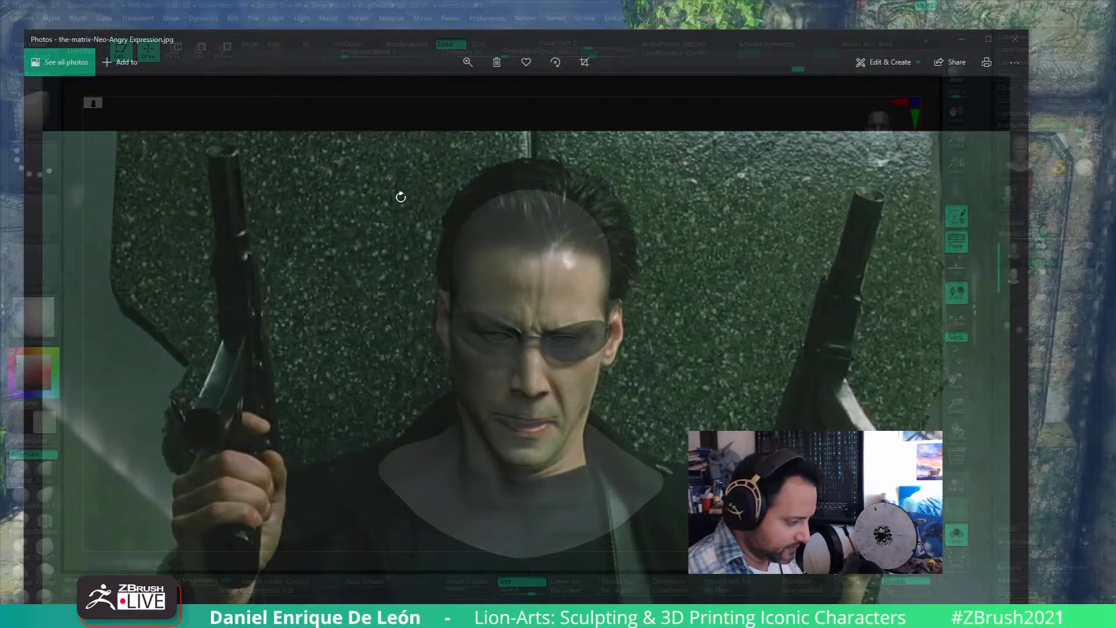
left_click(225, 3)
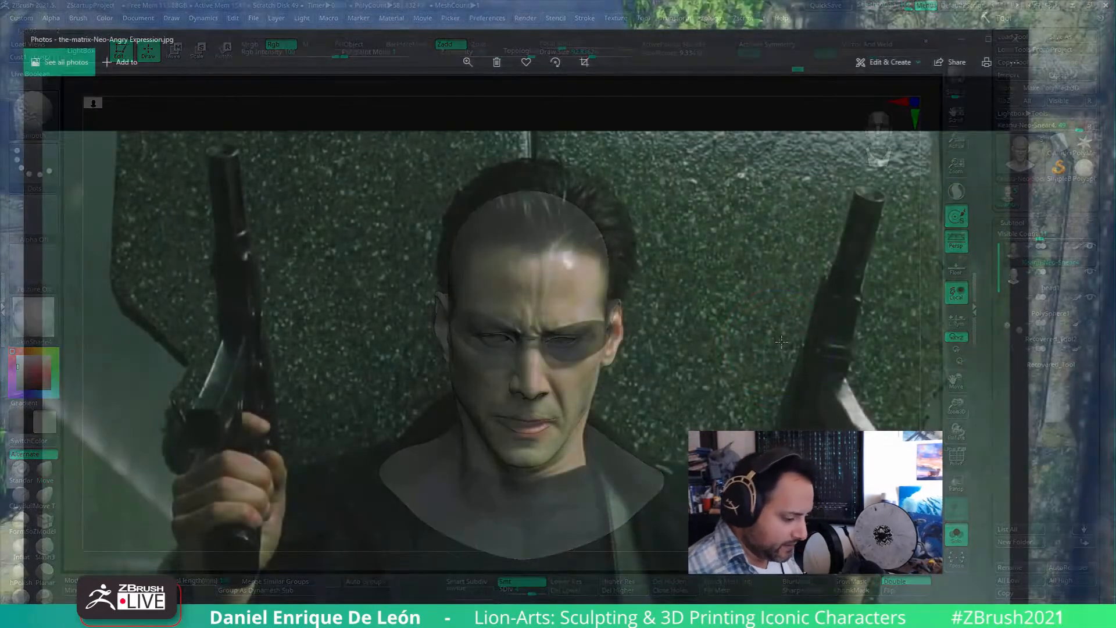
left_click_drag(778, 350, 783, 349)
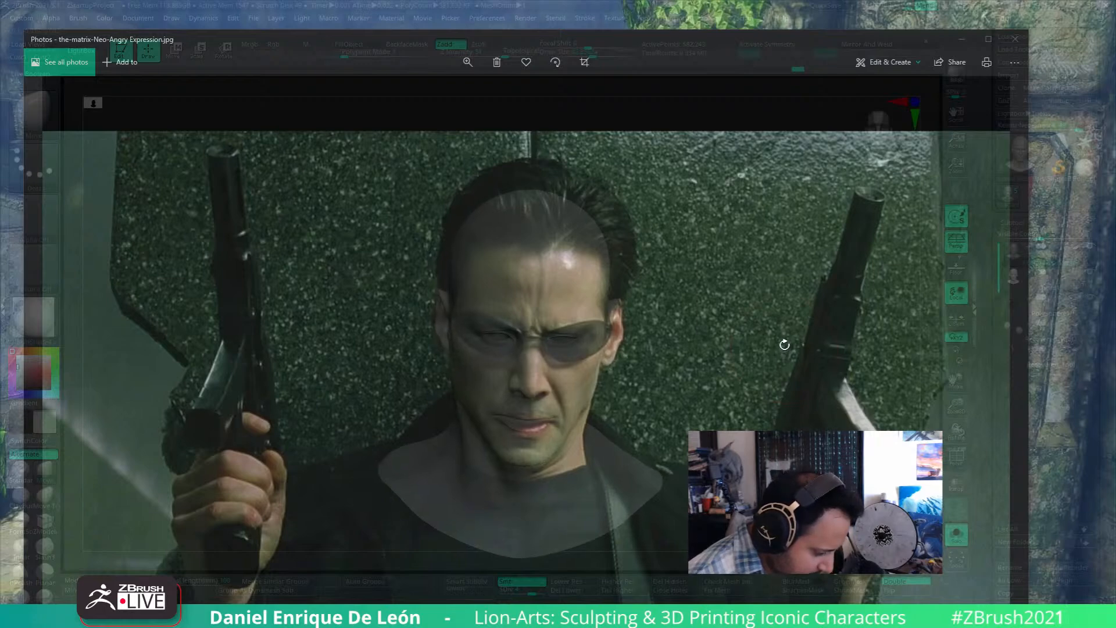
- Lower See-through to 31 and reduce the Move brush's Draw Size to about 26
left_click(906, 5)
left_click_drag(906, 5, 867, 11)
left_click_drag(922, 9, 874, 8)
left_click_drag(592, 54, 584, 55)
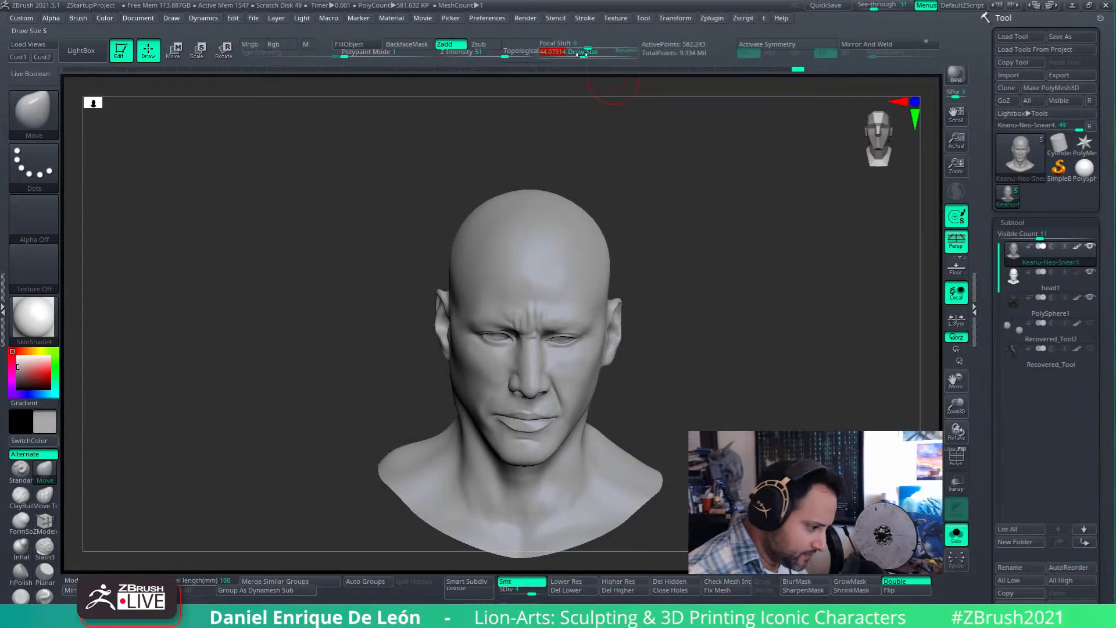
left_click_drag(582, 55, 578, 55)
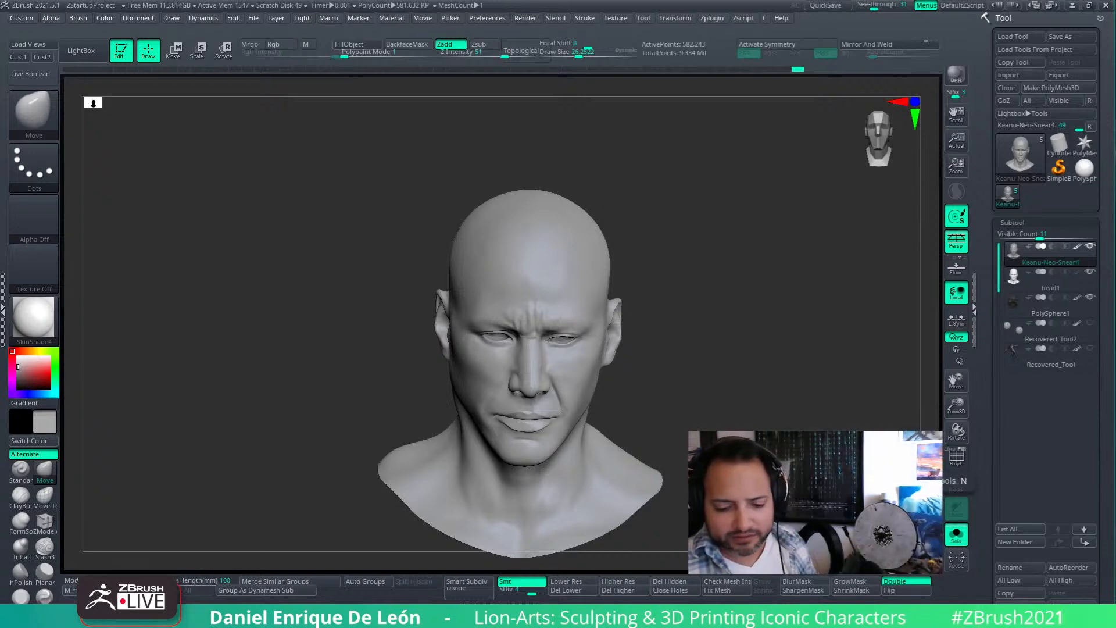
- Bring the browser window with the Revopoint POP 3D Scanner page onto this screen and maximize it
mouse_move(1040, 256)
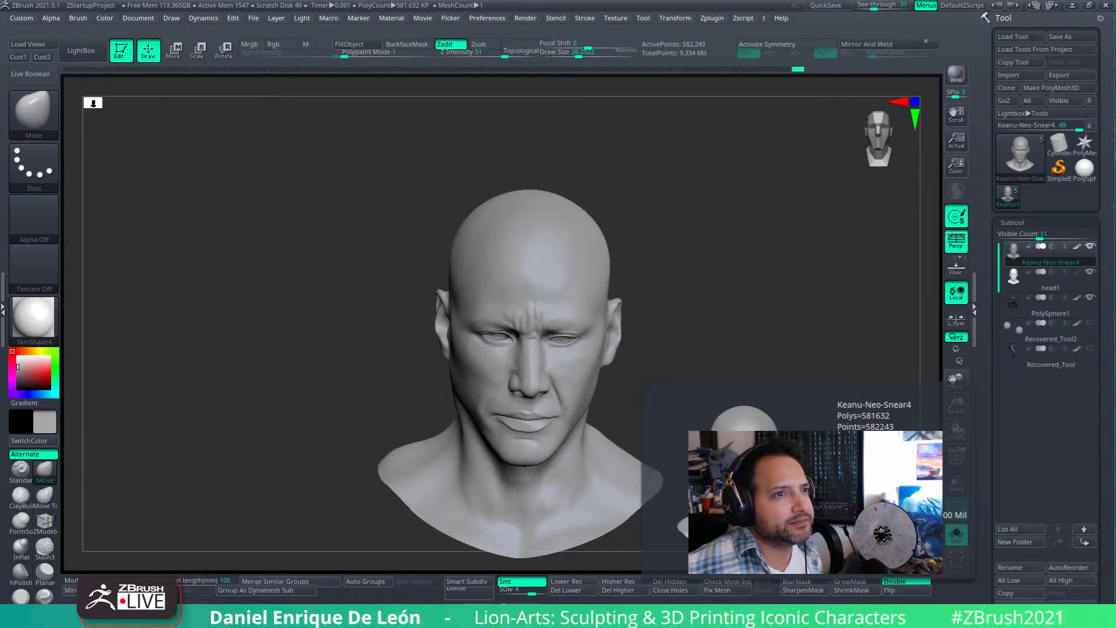
left_click_drag(1115, 186, 737, 12)
scroll(819, 335, "down", 3)
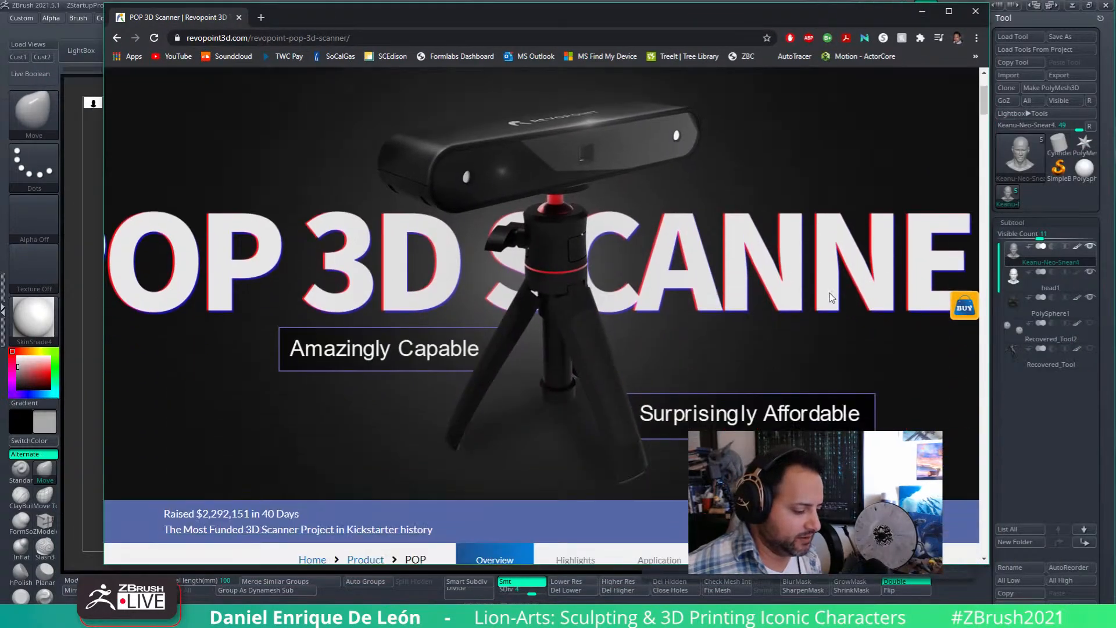
left_click(948, 11)
- Review the POP 3D Scanner page's overview, including the package contents and the structured-light sensor layout
scroll(986, 301, "up", 1)
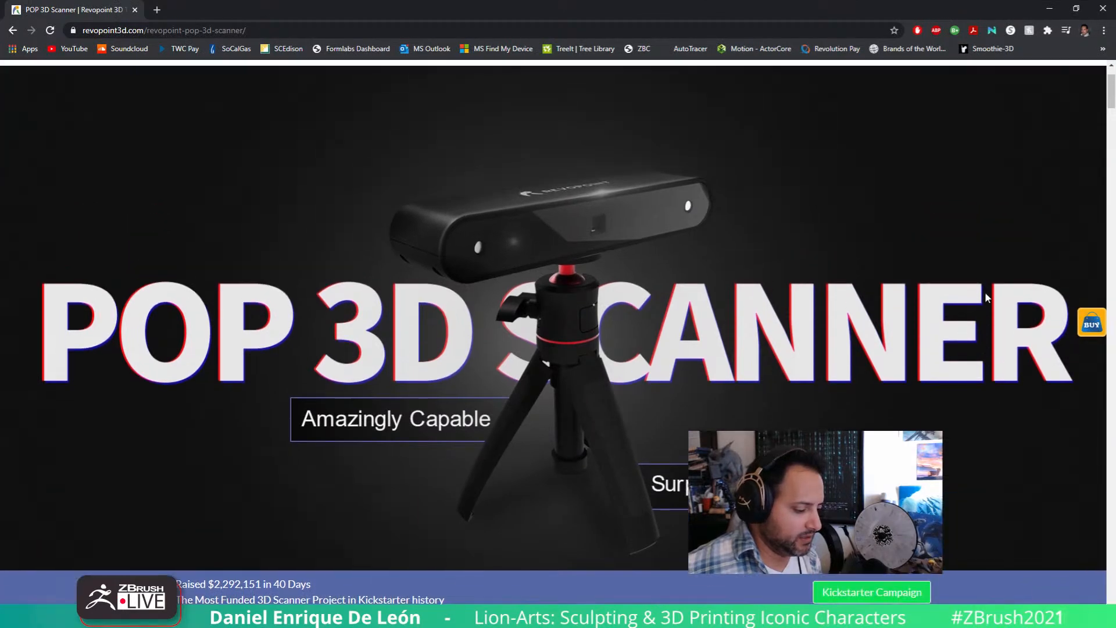
scroll(854, 244, "down", 1)
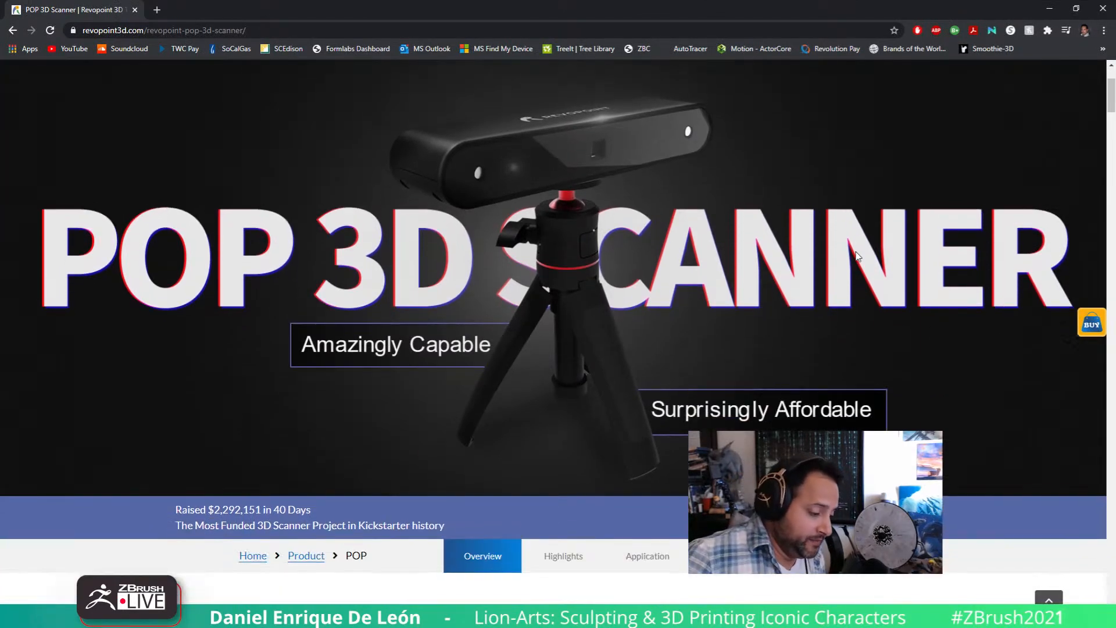
scroll(839, 227, "down", 4)
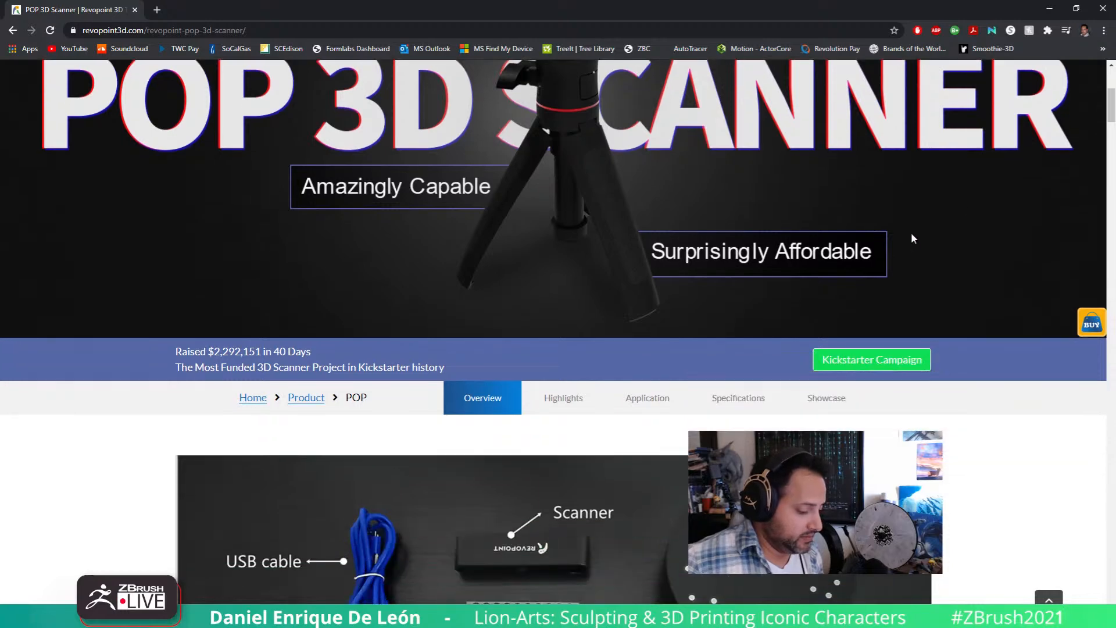
scroll(943, 179, "down", 2)
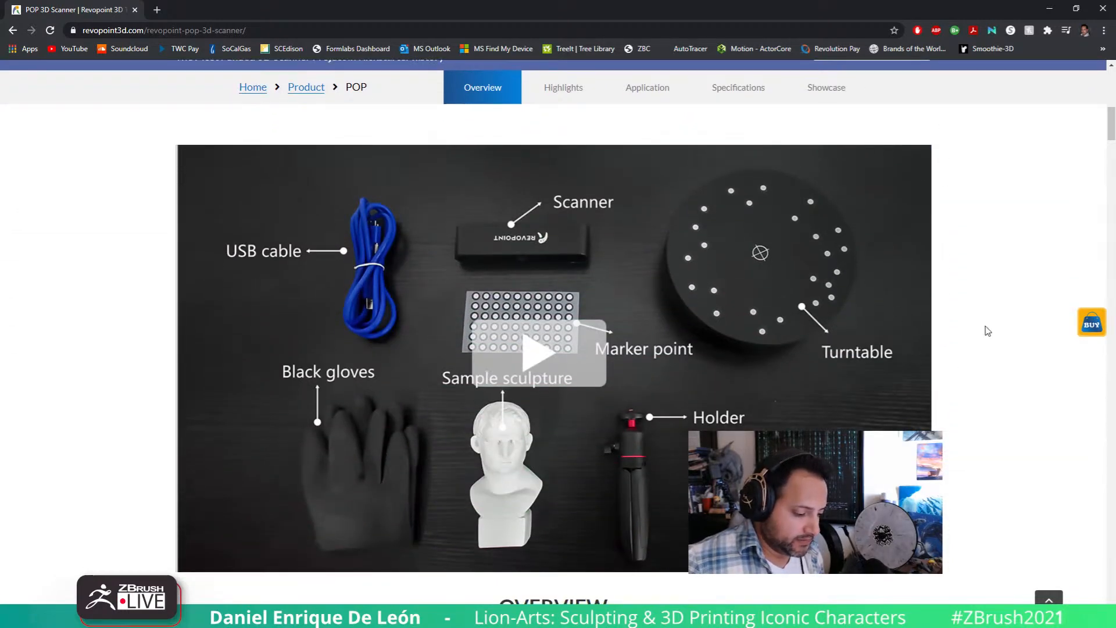
scroll(982, 334, "down", 4)
scroll(978, 343, "down", 9)
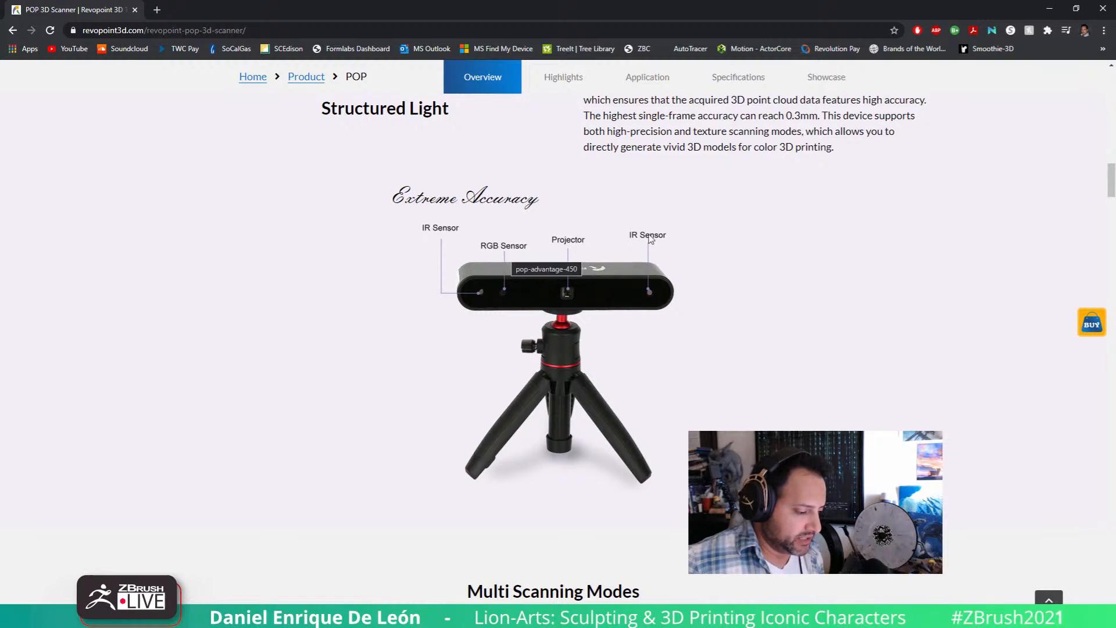
scroll(819, 400, "down", 1)
- Examine the scanner page's fixed-scan and free-scan examples and continue to the human-scan results
scroll(823, 405, "down", 8)
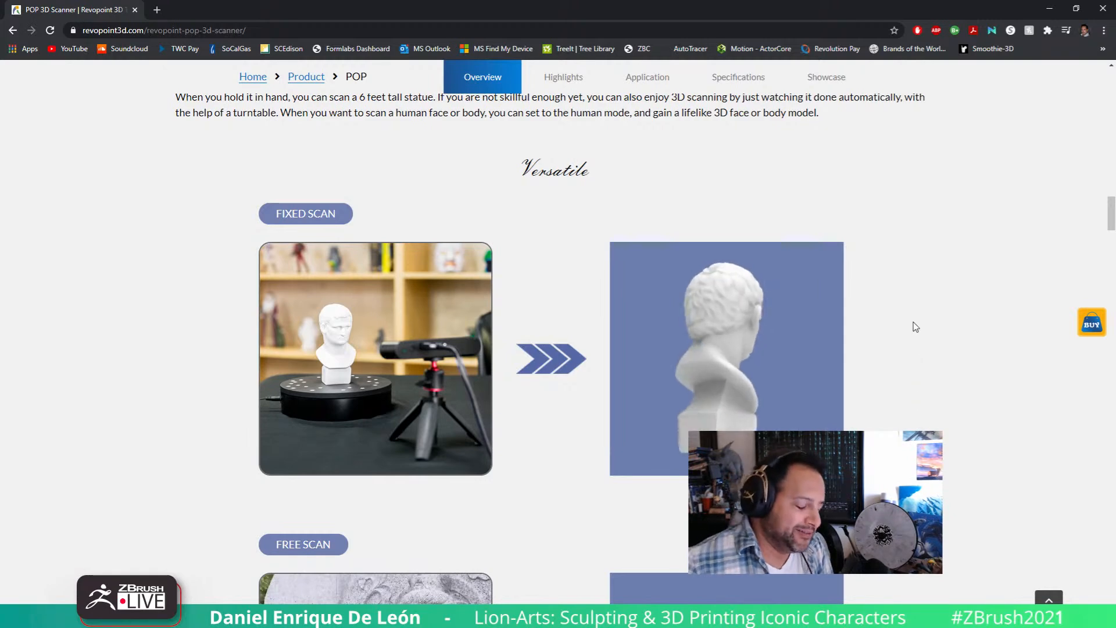
scroll(929, 303, "down", 4)
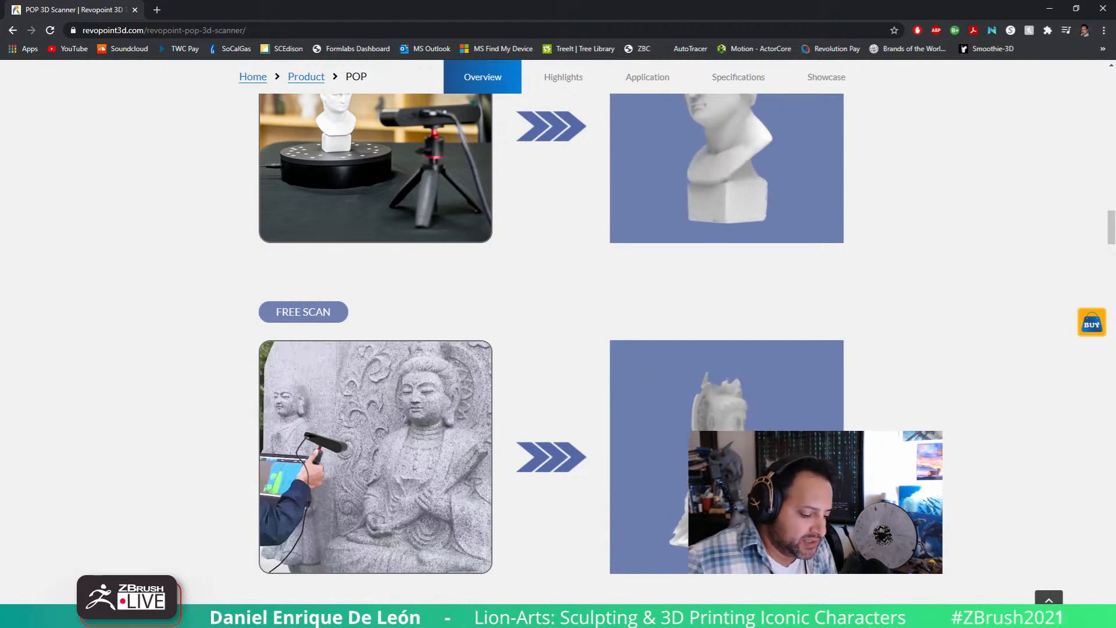
scroll(518, 419, "down", 2)
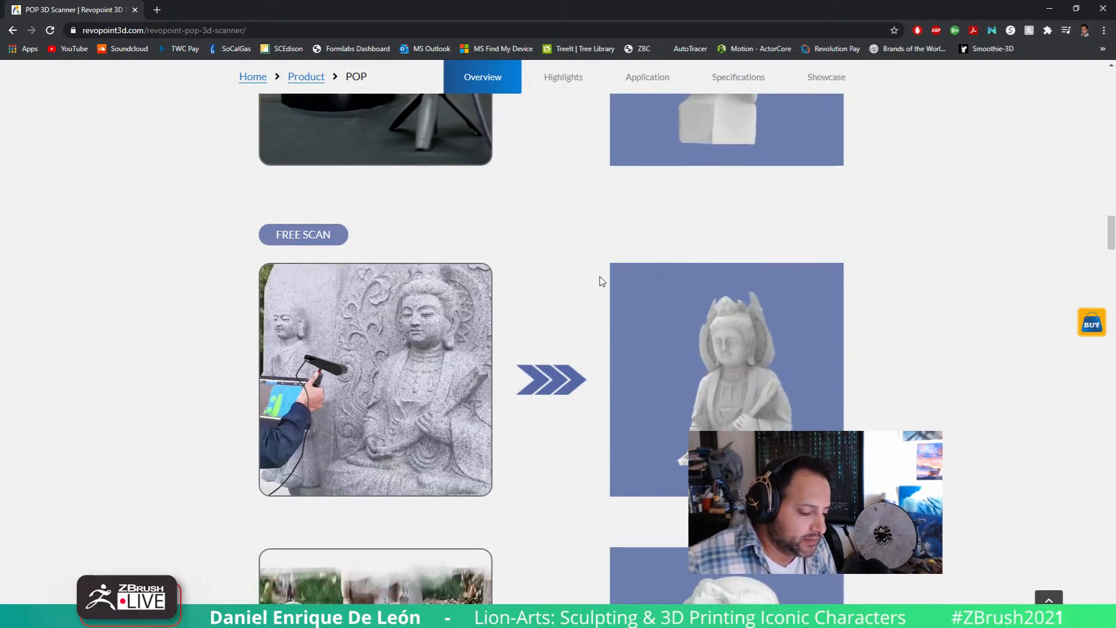
scroll(601, 281, "down", 4)
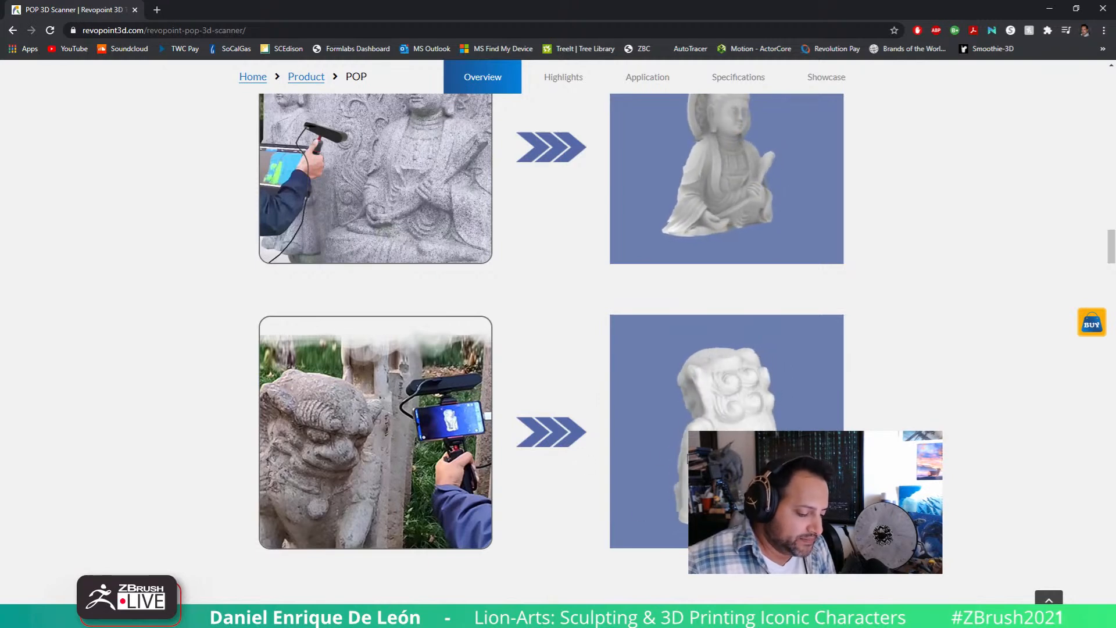
scroll(687, 462, "down", 4)
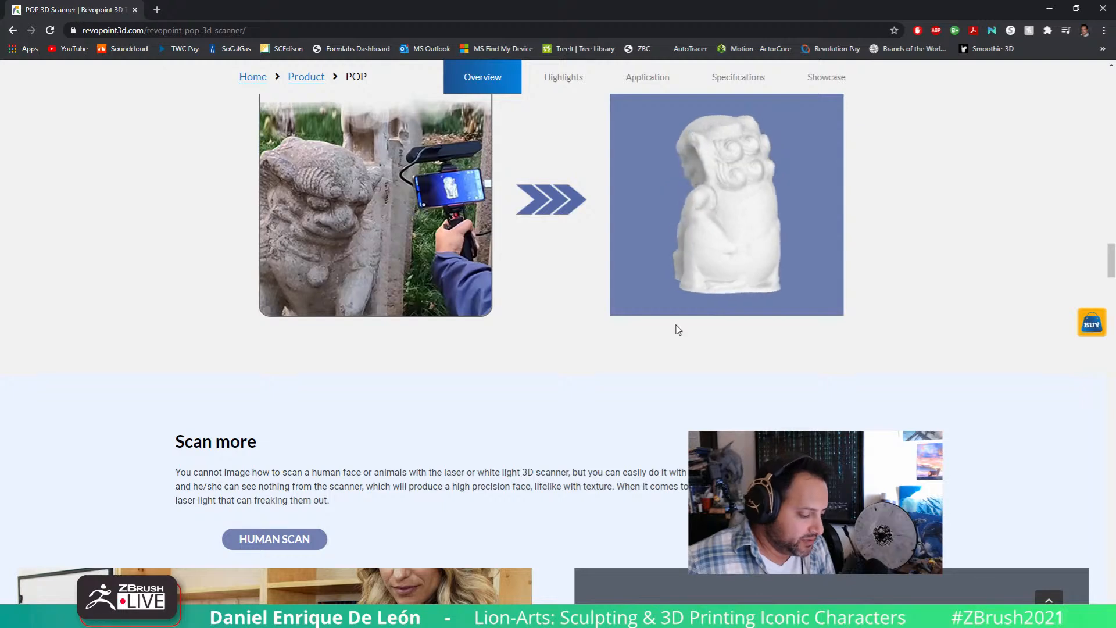
scroll(678, 329, "down", 3)
scroll(685, 281, "down", 2)
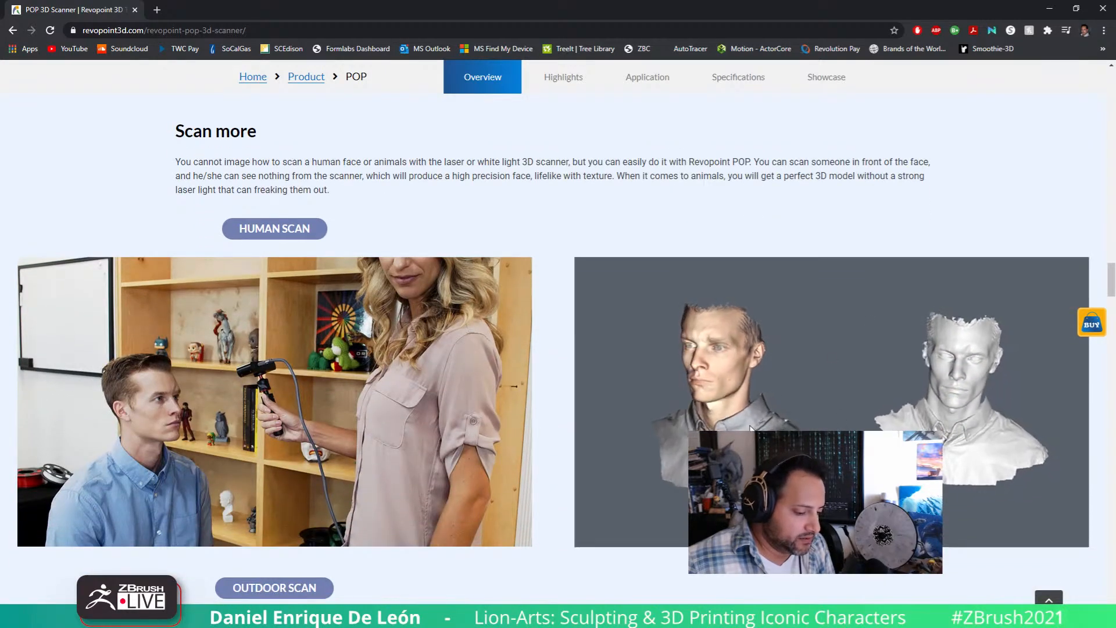
- Continue through the human-scan results and restore the maximized browser window to its smaller size
scroll(838, 413, "down", 1)
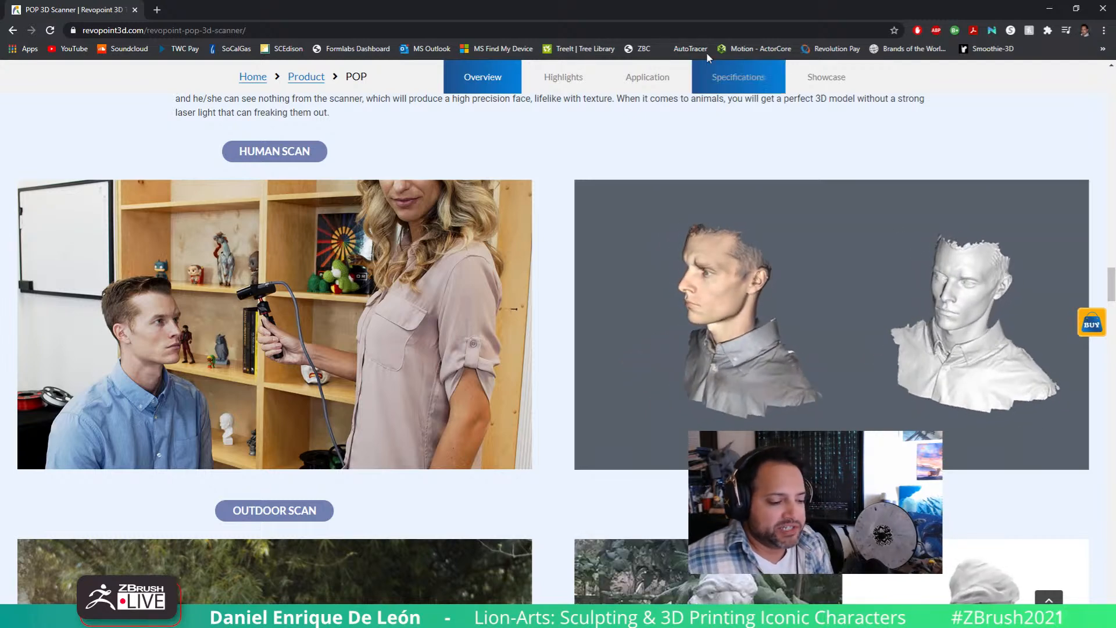
left_click(1076, 9)
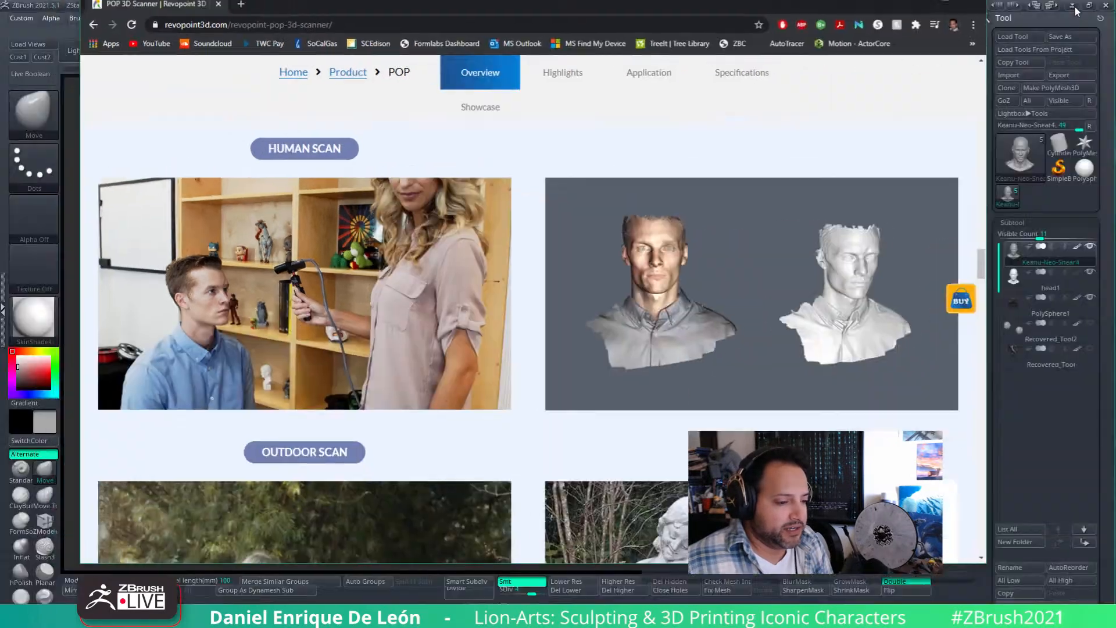
- Switch to ZBrush and examine the head1 subtool from several angles at its lowest and highest subdivision levels
left_click(1010, 285)
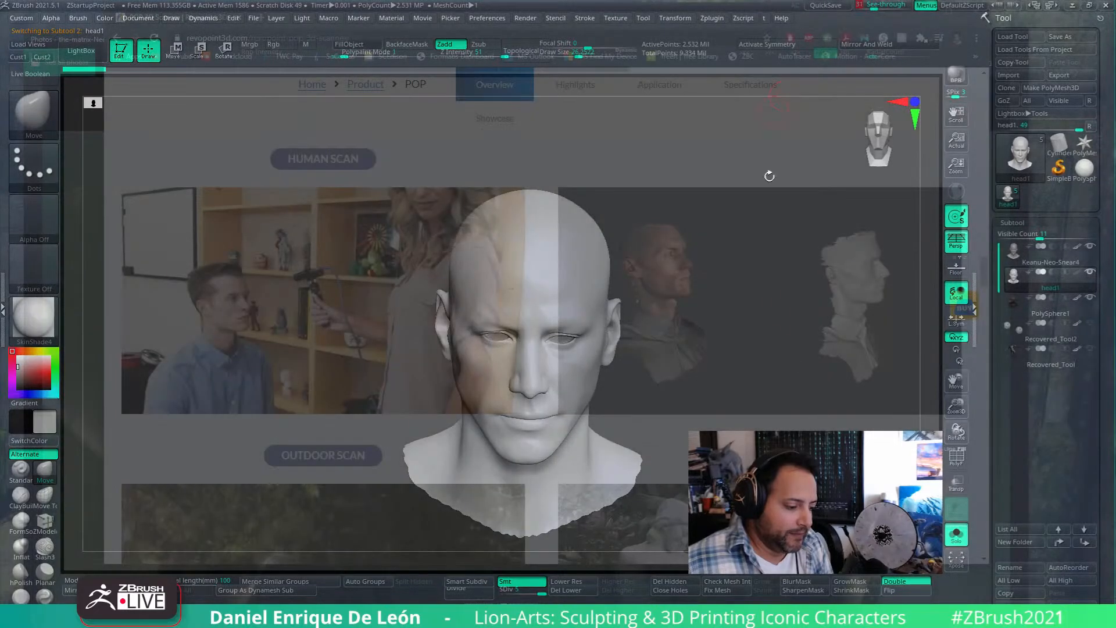
left_click_drag(767, 174, 794, 384)
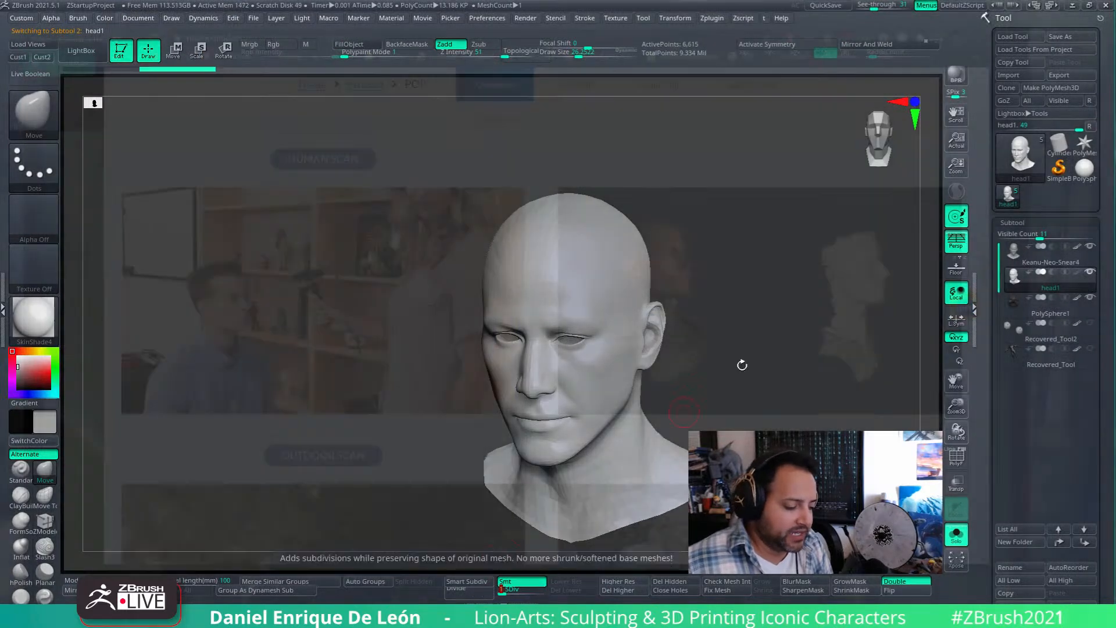
left_click_drag(742, 366, 724, 390)
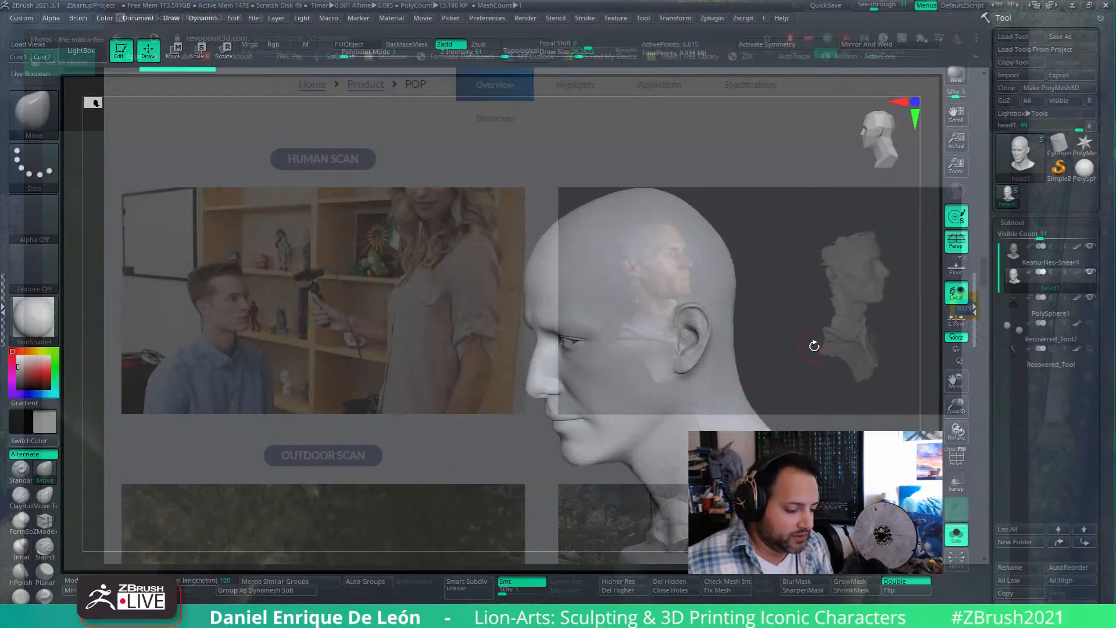
left_click_drag(812, 346, 858, 355, "shift")
left_click_drag(549, 586, 553, 584)
left_click(511, 589)
mouse_move(756, 379)
left_mouse_down()
mouse_move(837, 382)
mouse_move(739, 375)
mouse_move(767, 365)
mouse_move(764, 398)
mouse_move(774, 380)
mouse_move(778, 400)
mouse_move(767, 381)
left_mouse_up()
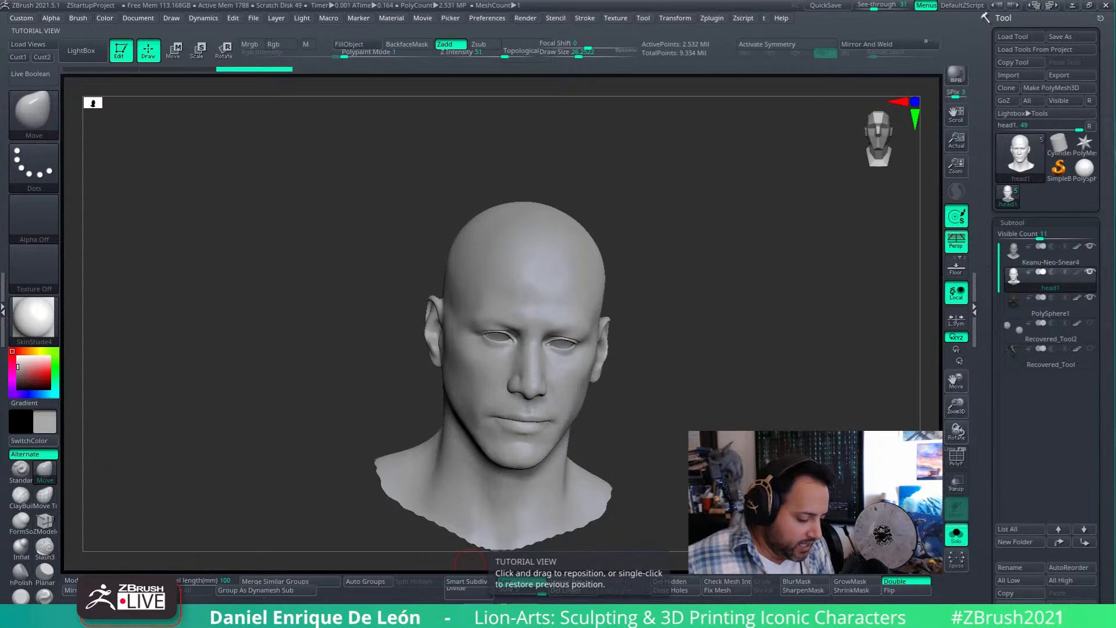
- Return to the POP 3D Scanner page in the browser and review the outdoor-scan and duck-scan examples
left_click(510, 566)
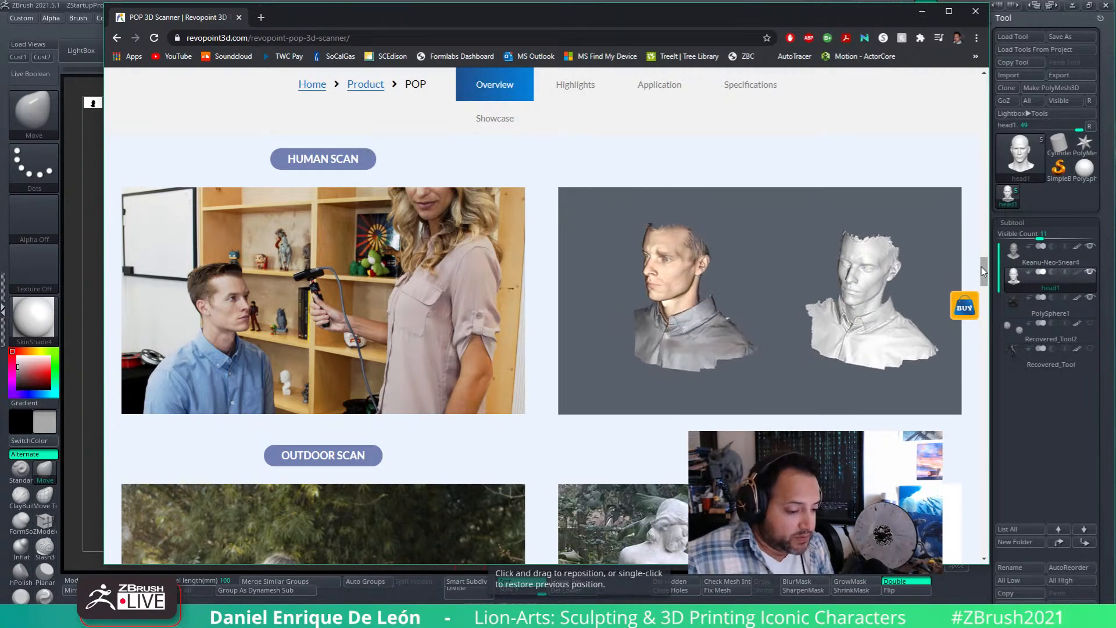
scroll(982, 270, "down", 2)
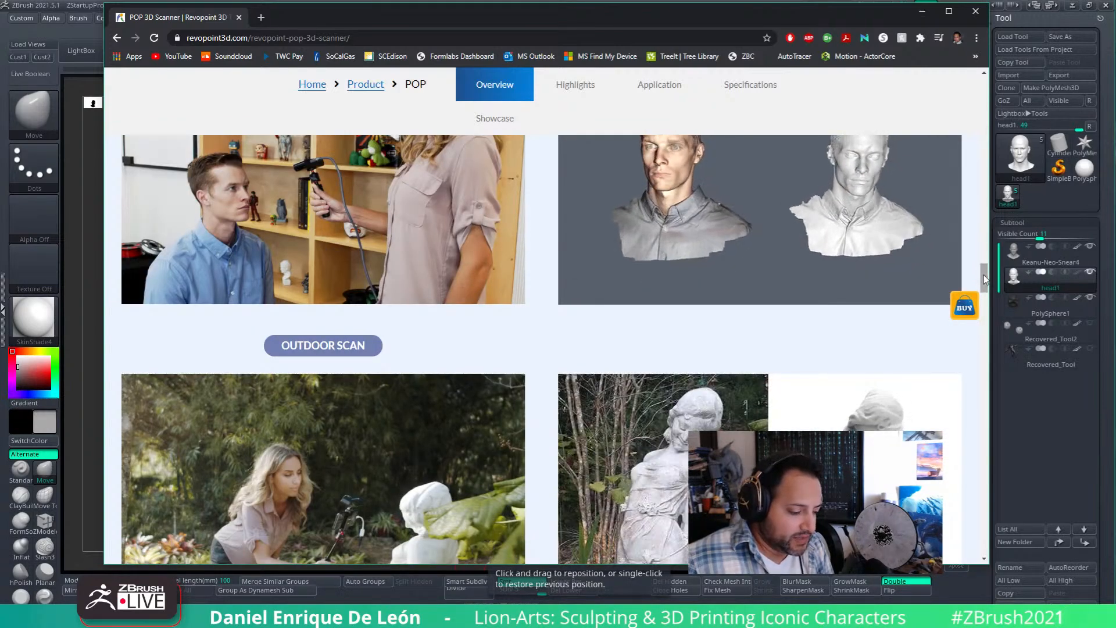
scroll(983, 279, "down", 2)
scroll(985, 281, "down", 4)
scroll(988, 284, "up", 3)
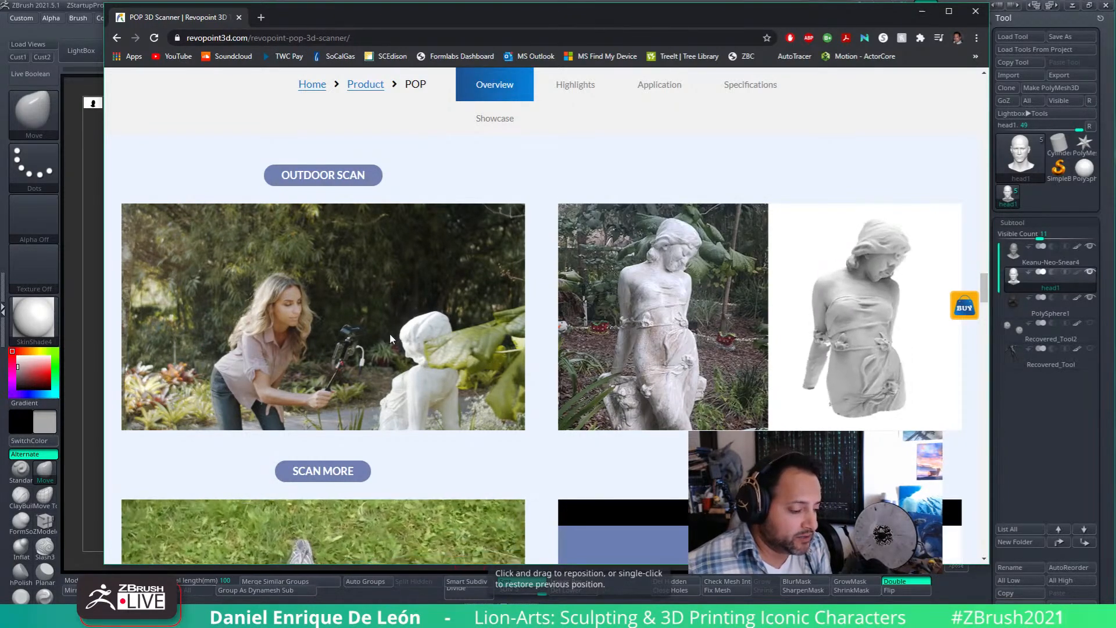
left_click_drag(989, 285, 991, 301)
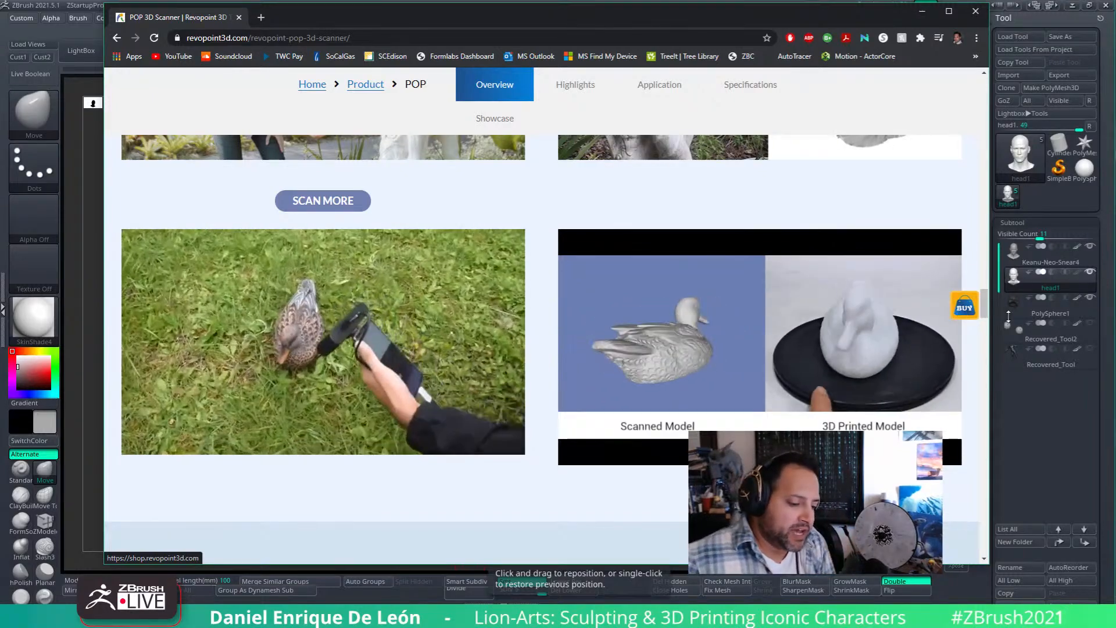
- Review the scanner page's sections on multi-angle capture, eye-friendly infrared light and the USB 3.0 connection
left_click_drag(984, 303, 998, 359)
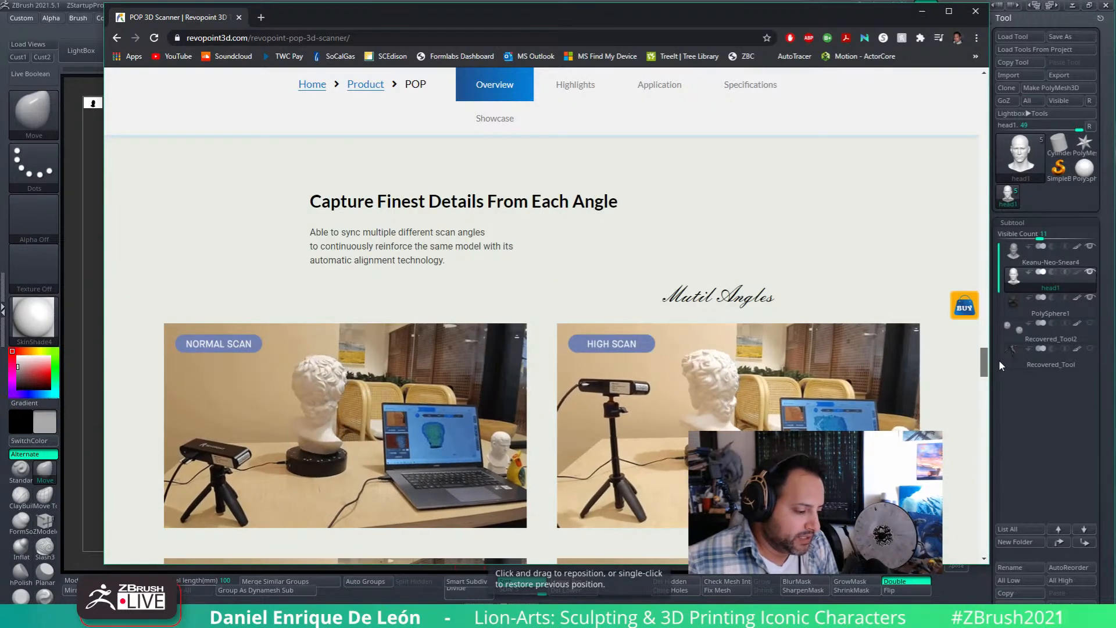
left_click_drag(999, 359, 1002, 372)
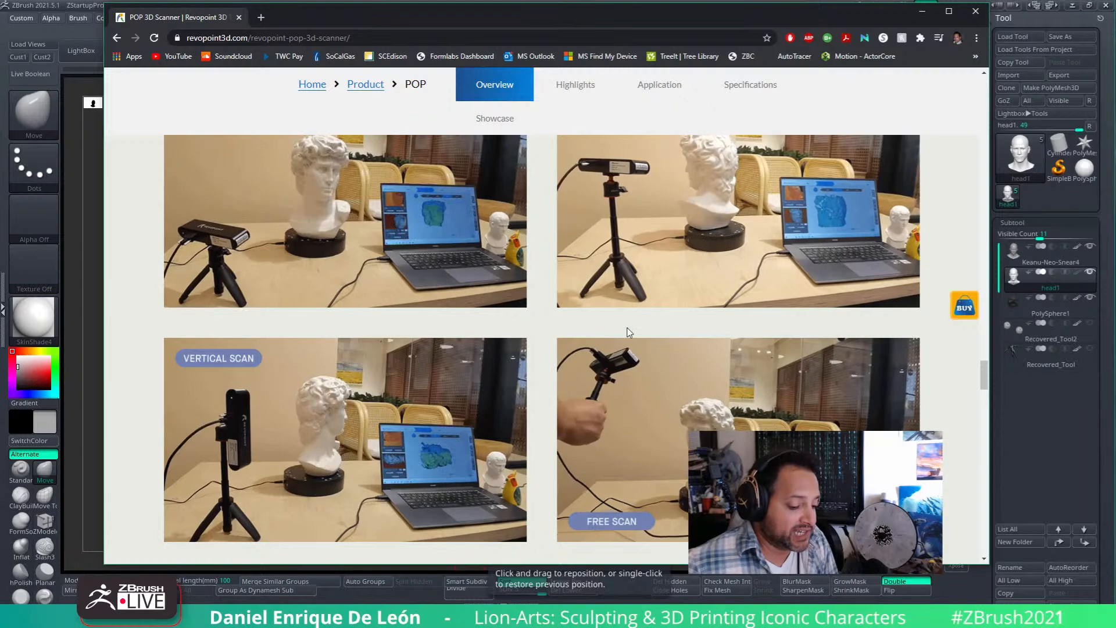
scroll(627, 332, "down", 8)
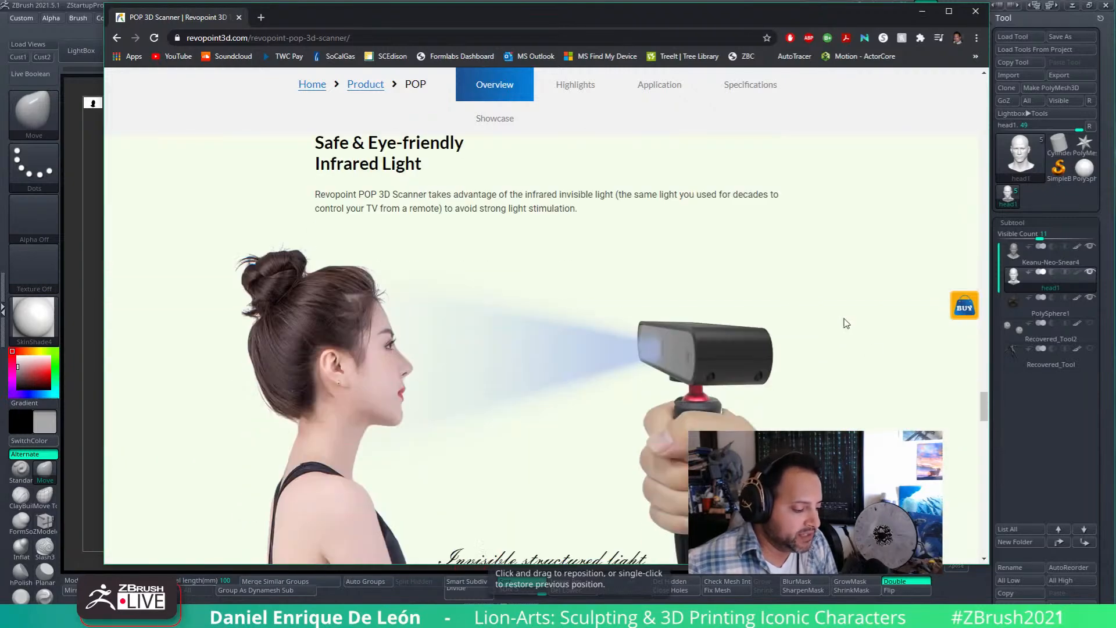
scroll(859, 279, "down", 10)
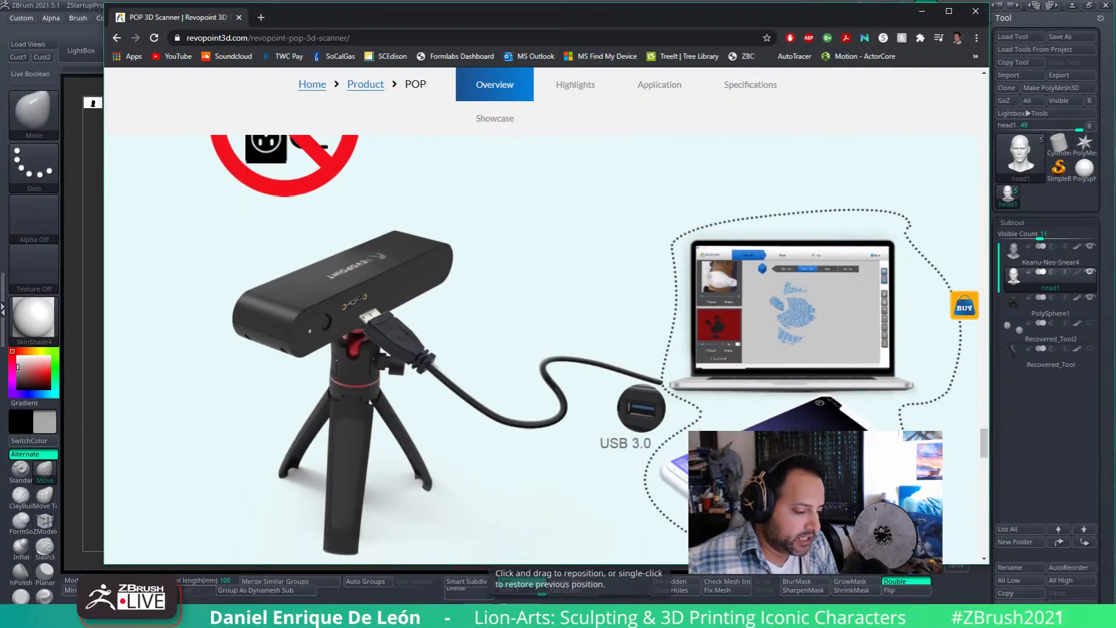
scroll(722, 417, "down", 4)
- Go back up through the human-scan and Multi Scanning Modes sections to the Kickstarter banner near the page's beginning
scroll(723, 417, "up", 15)
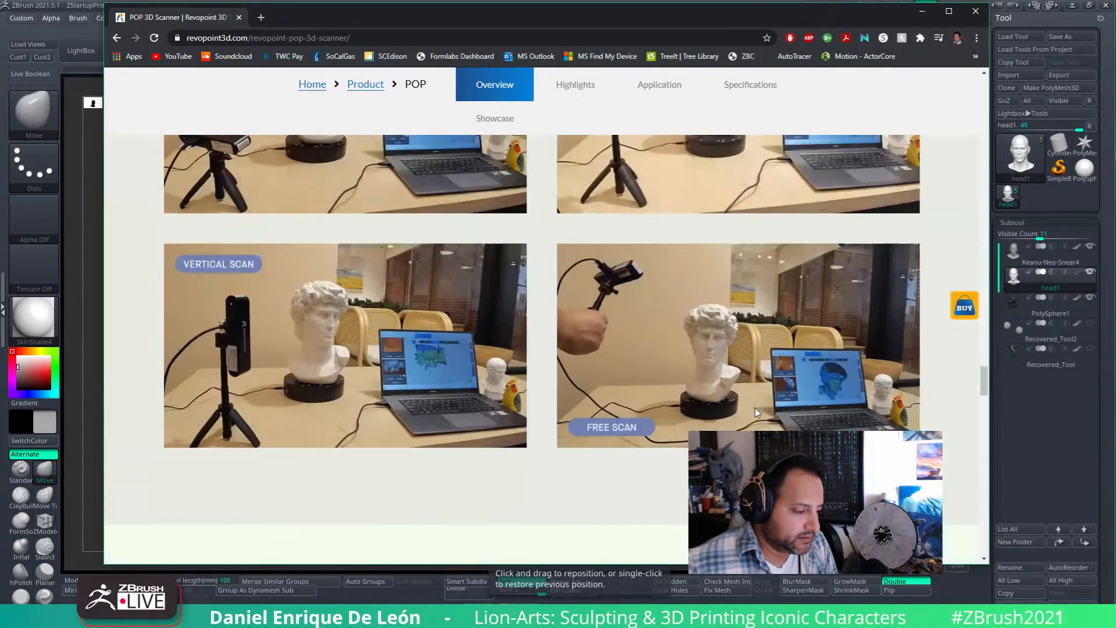
scroll(722, 417, "up", 6)
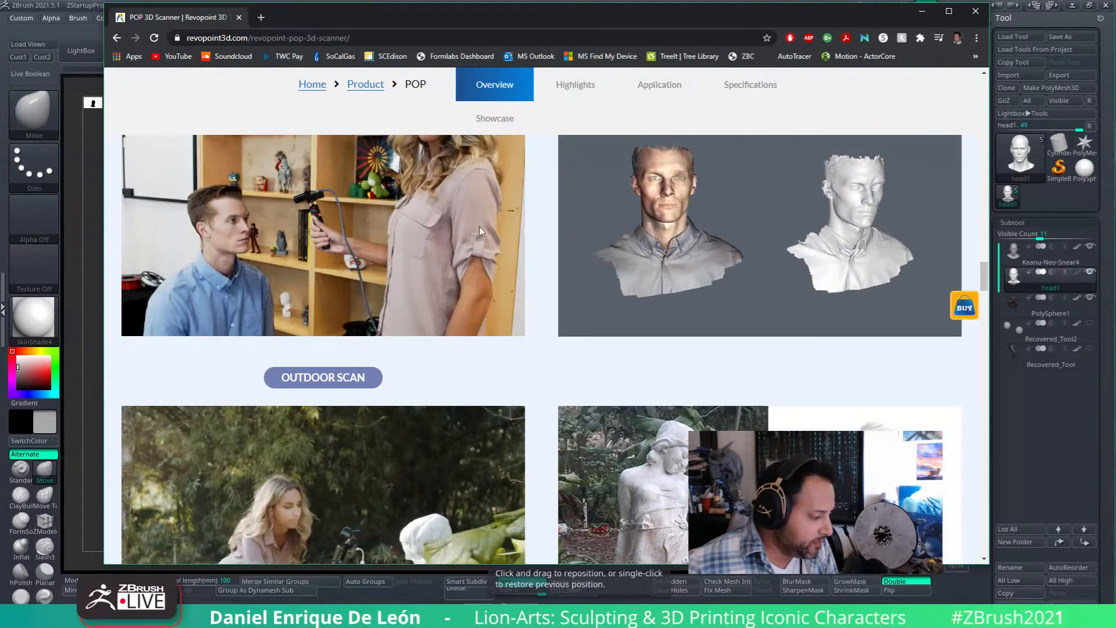
scroll(367, 116, "up", 2)
scroll(301, 89, "up", 1)
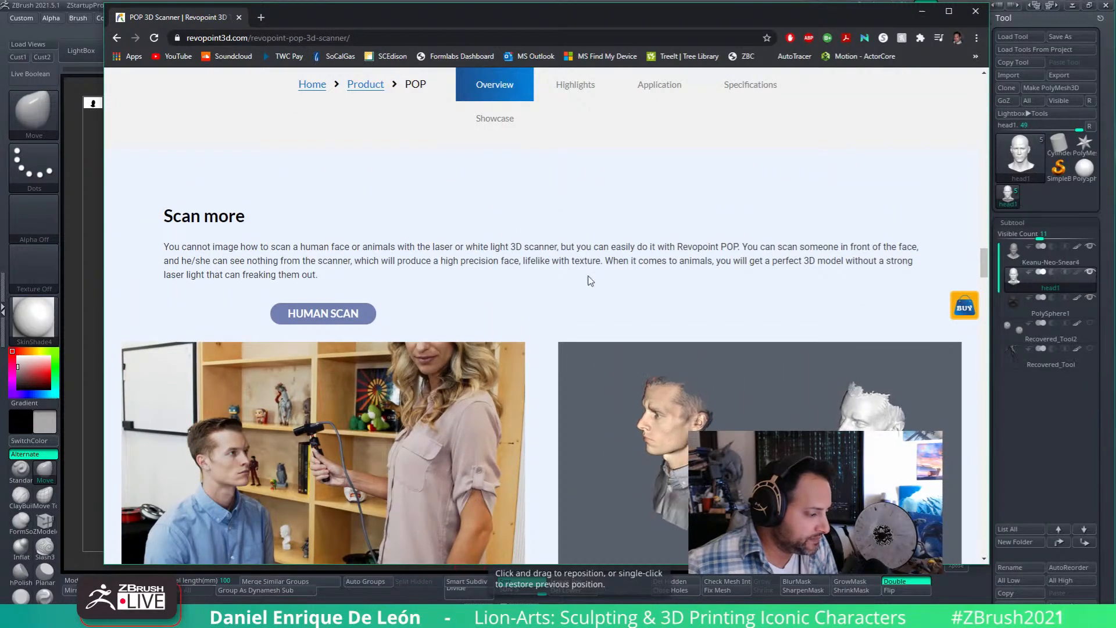
scroll(731, 283, "up", 4)
scroll(731, 280, "up", 3)
scroll(732, 276, "up", 5)
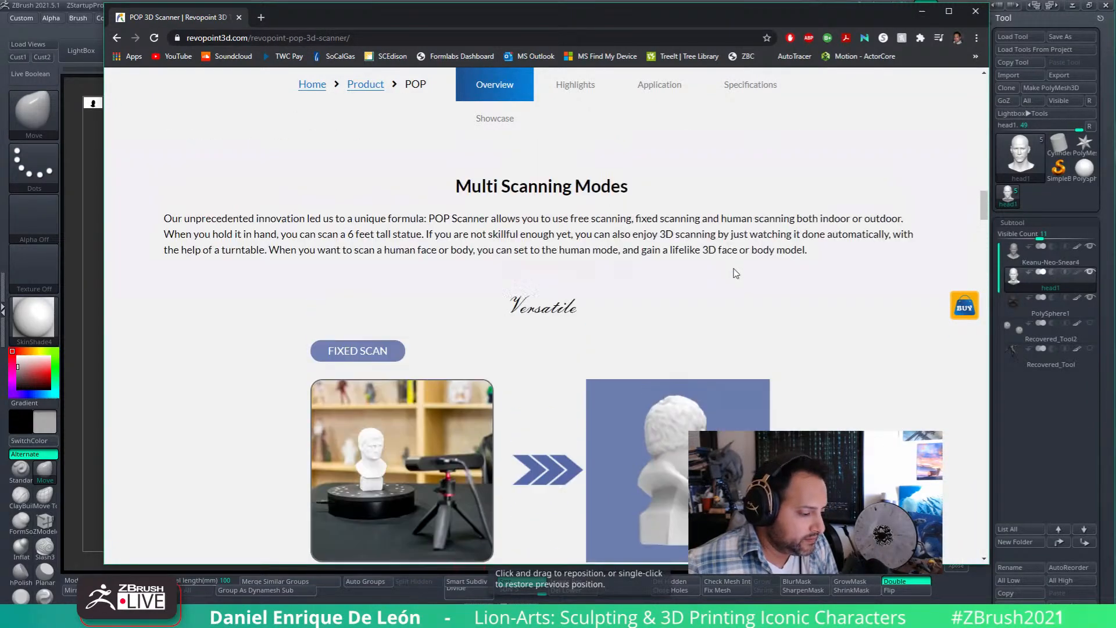
scroll(638, 236, "up", 10)
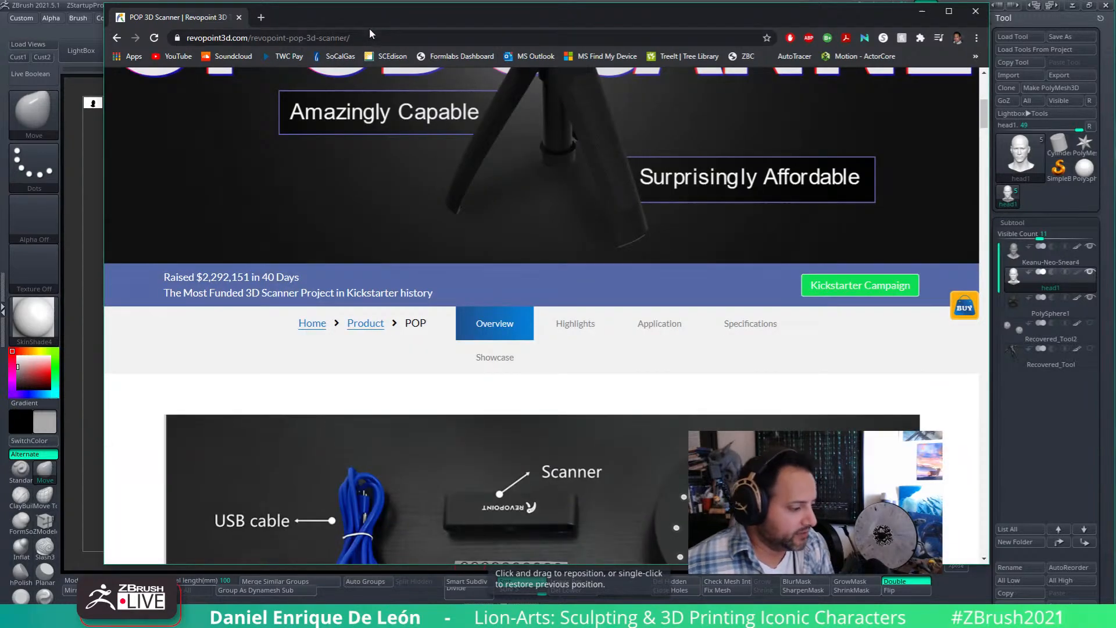
- Select the scanner page's web address and close the browser window
left_click(370, 35)
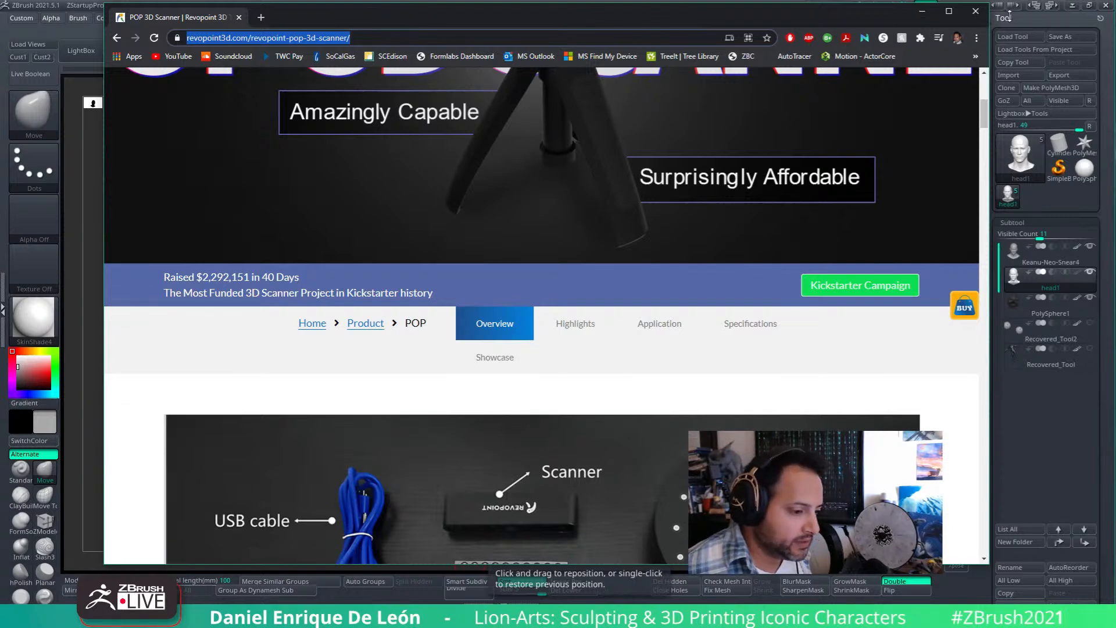
left_click(974, 12)
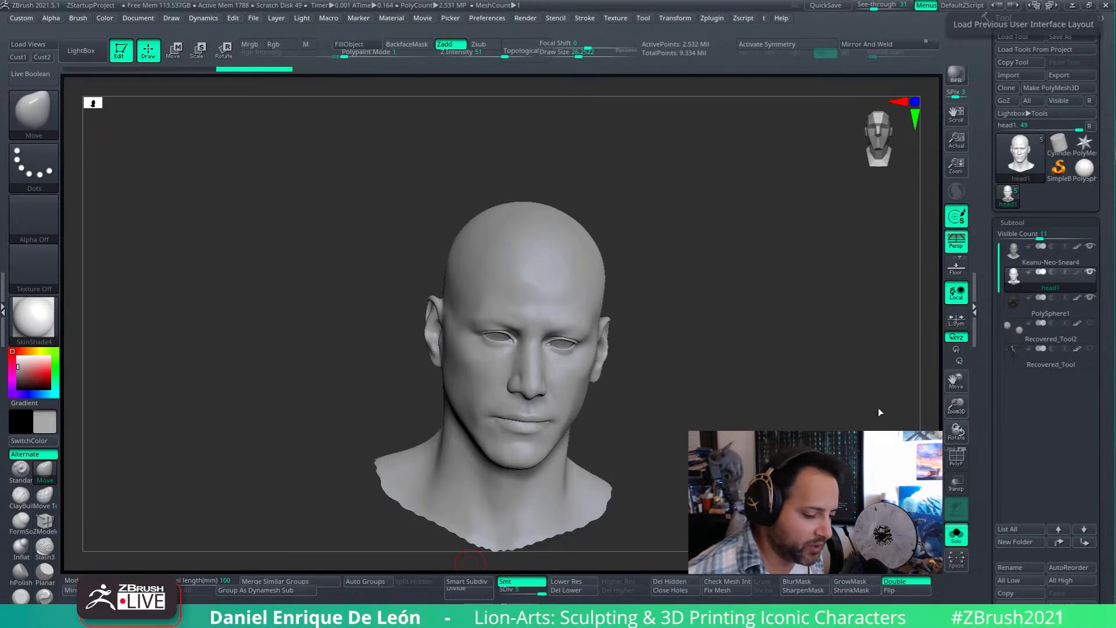
- Select the Keanu-Neo-Snear4 subtool in ZBrush, recall the Cust2 view and turn off Solo to show the hair
left_click(1014, 252)
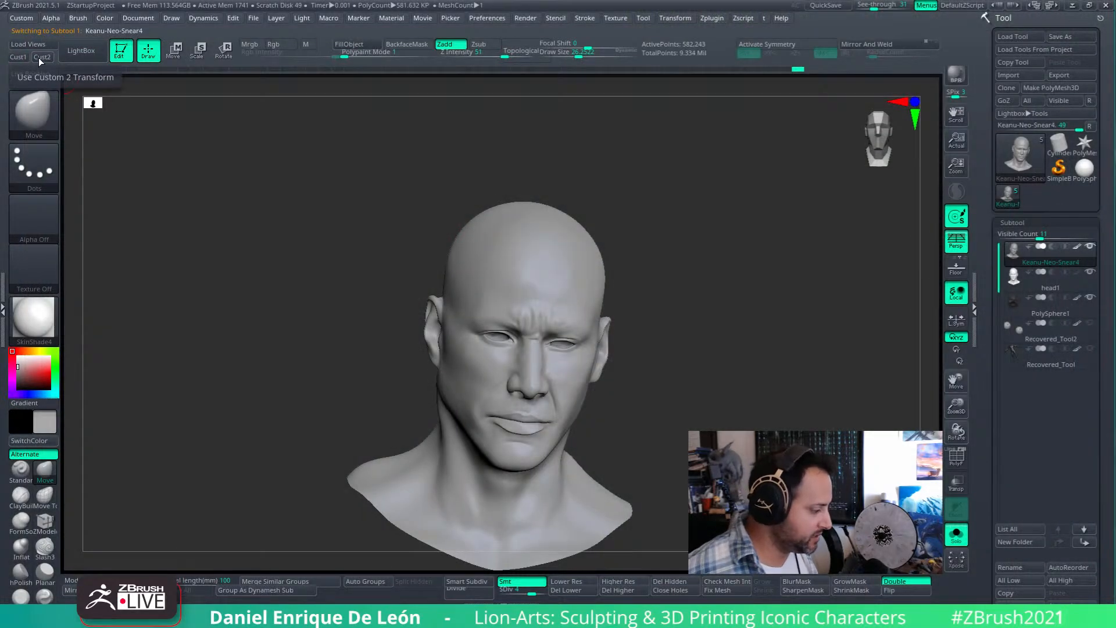
left_click(40, 56)
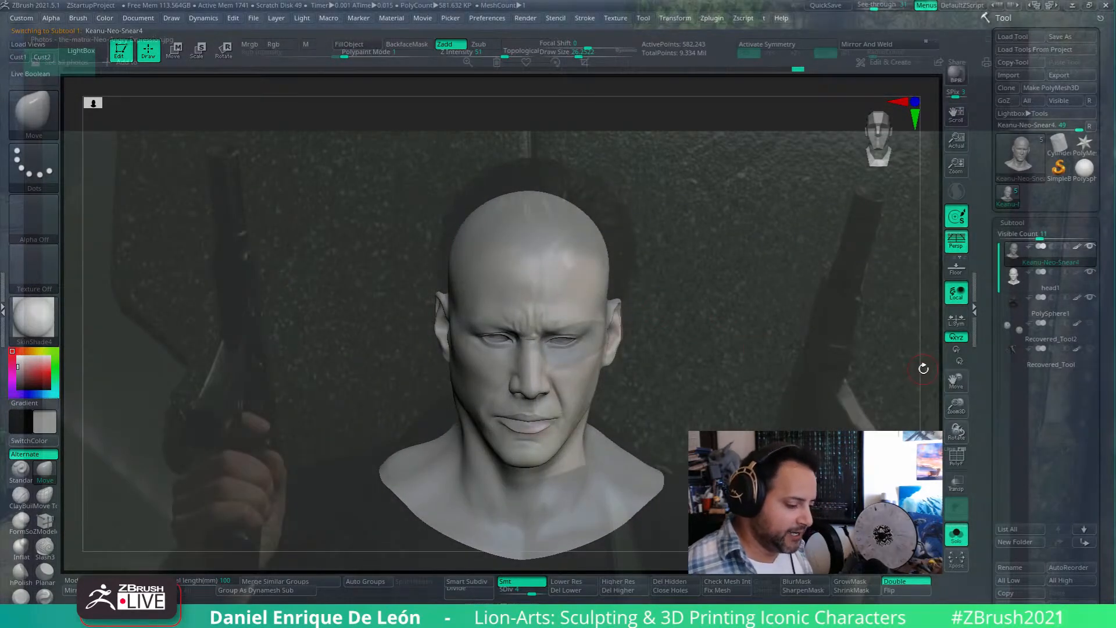
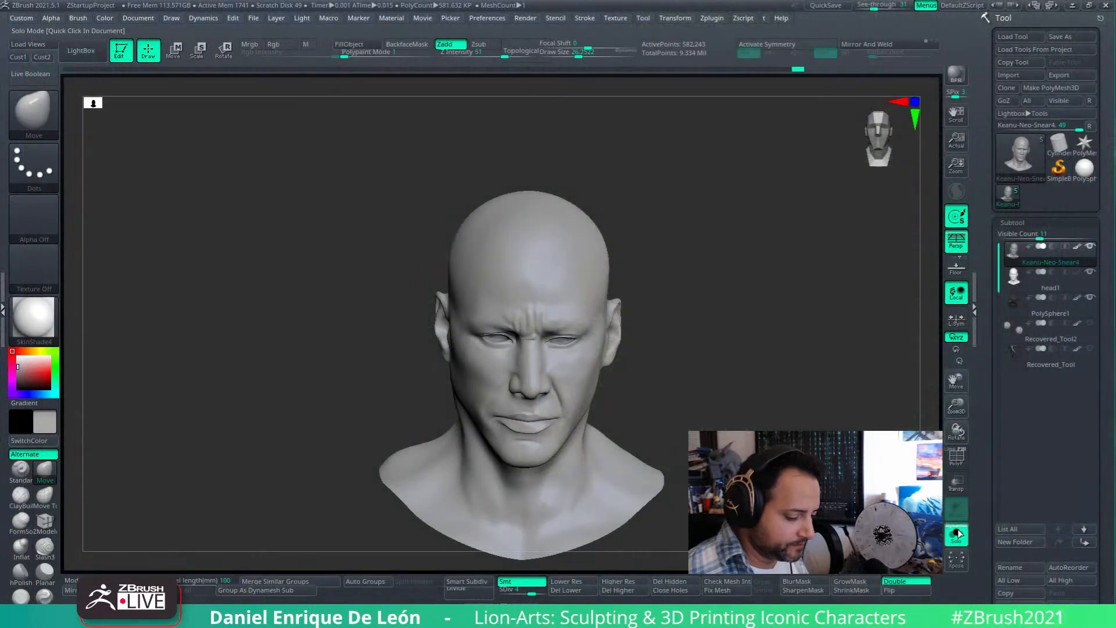
left_click(959, 533)
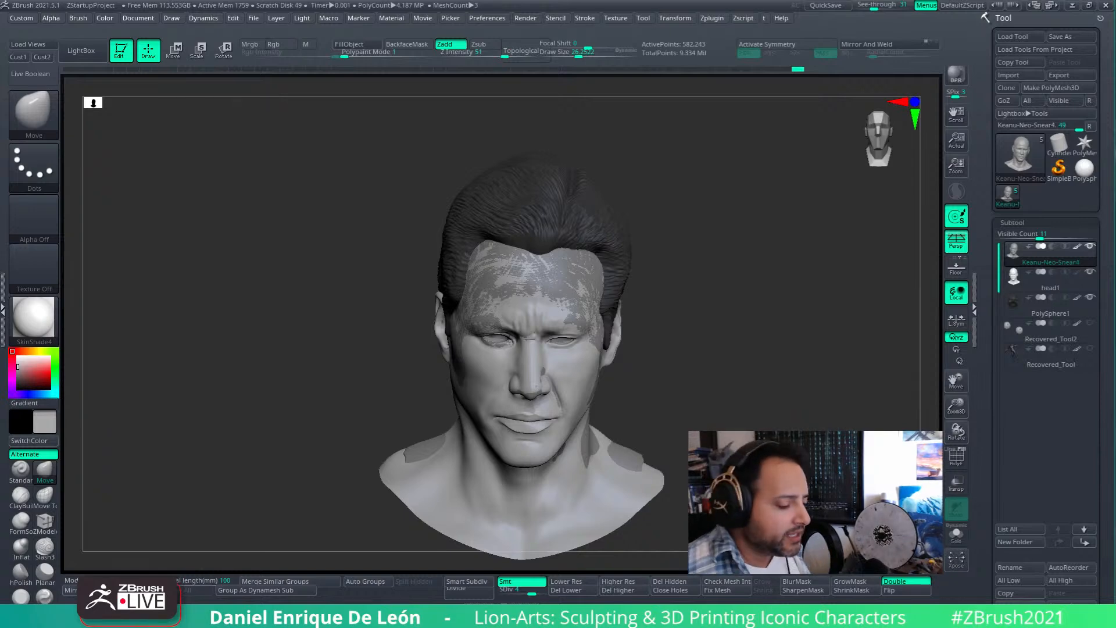
- Set See-through to 0 and enlarge the Move brush's Draw Size to about 211 with the head in profile
mouse_move(778, 333)
left_mouse_down()
mouse_move(779, 291)
mouse_move(838, 259)
mouse_move(904, 258)
left_mouse_up()
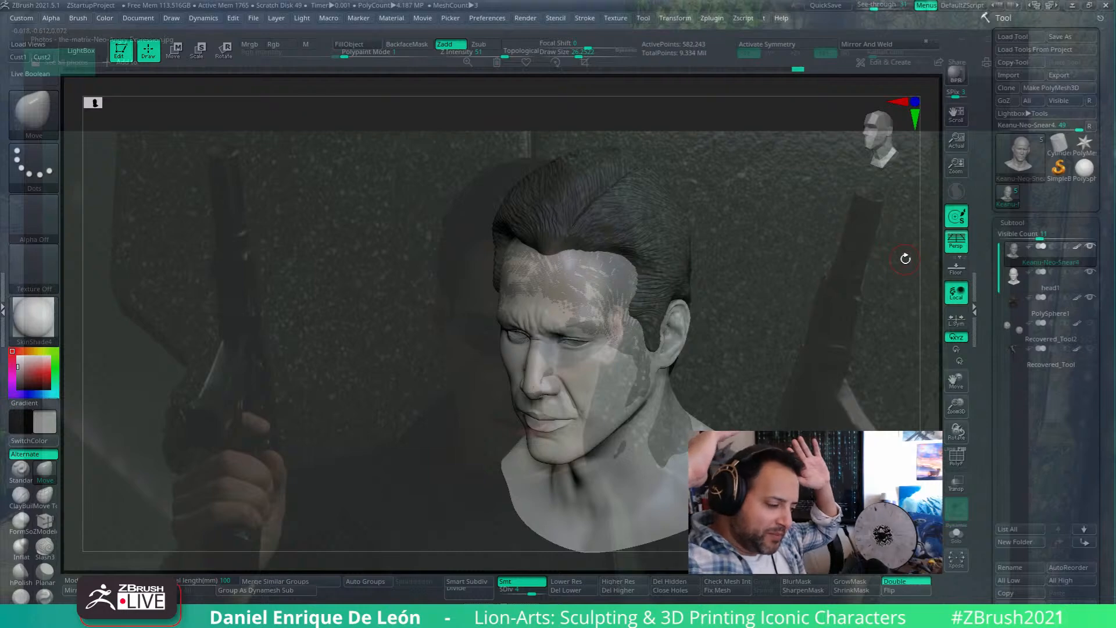
left_click_drag(905, 258, 700, 258)
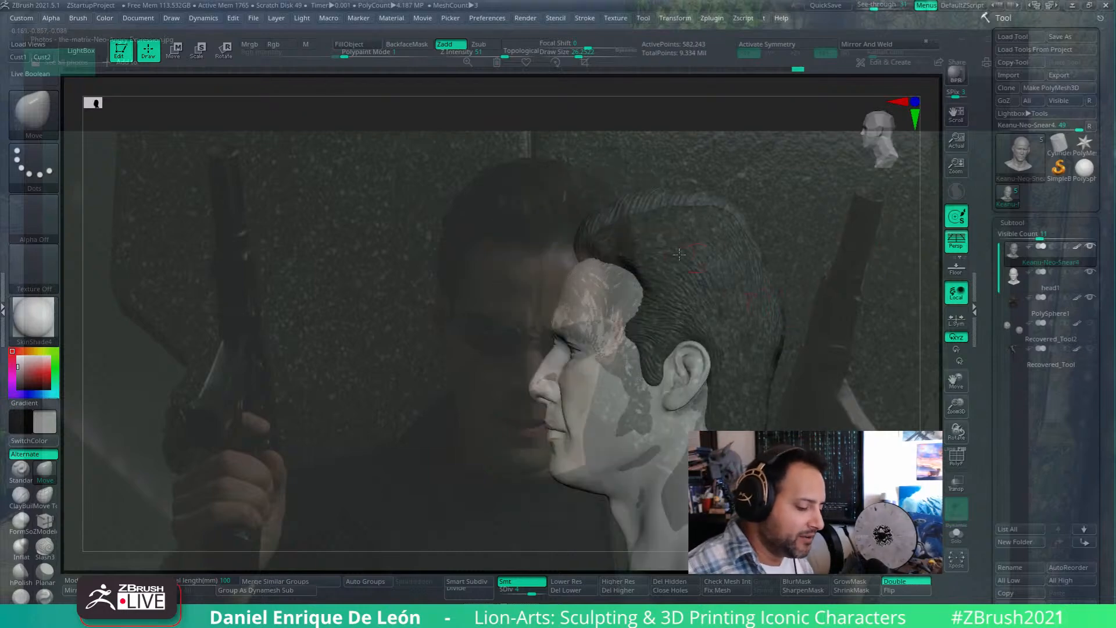
left_click_drag(873, 5, 845, 7)
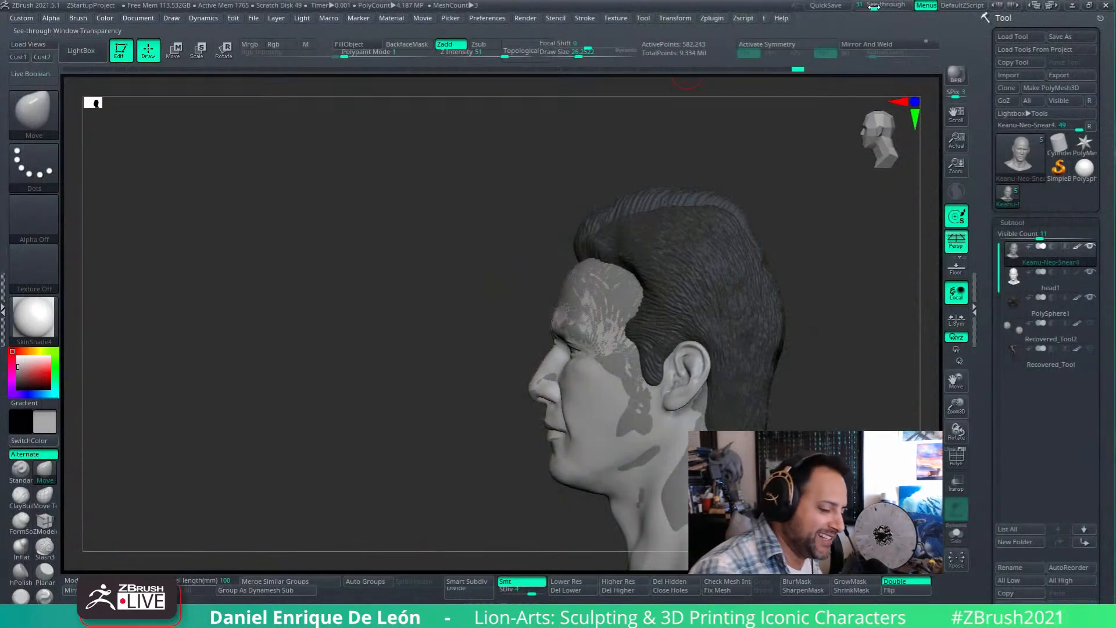
left_click_drag(825, 261, 729, 250, "alt")
left_click_drag(579, 54, 605, 53)
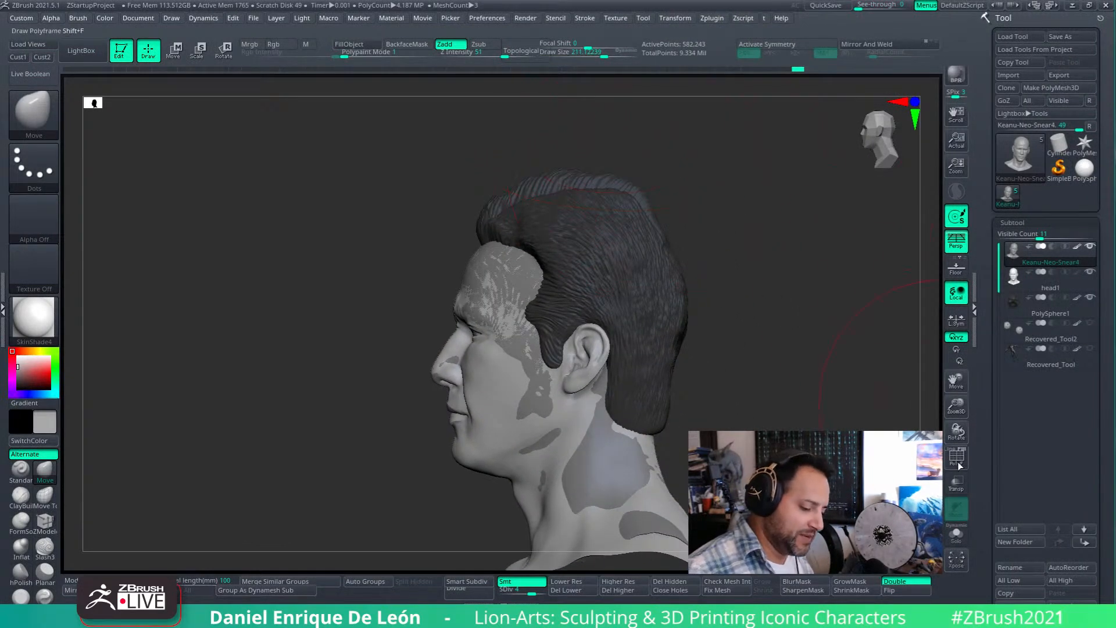
- Turn on Transp, select the PolySphere1 hair subtool and push the rear crown of the hair inward with the Move brush
left_click(956, 483)
left_click(1024, 304)
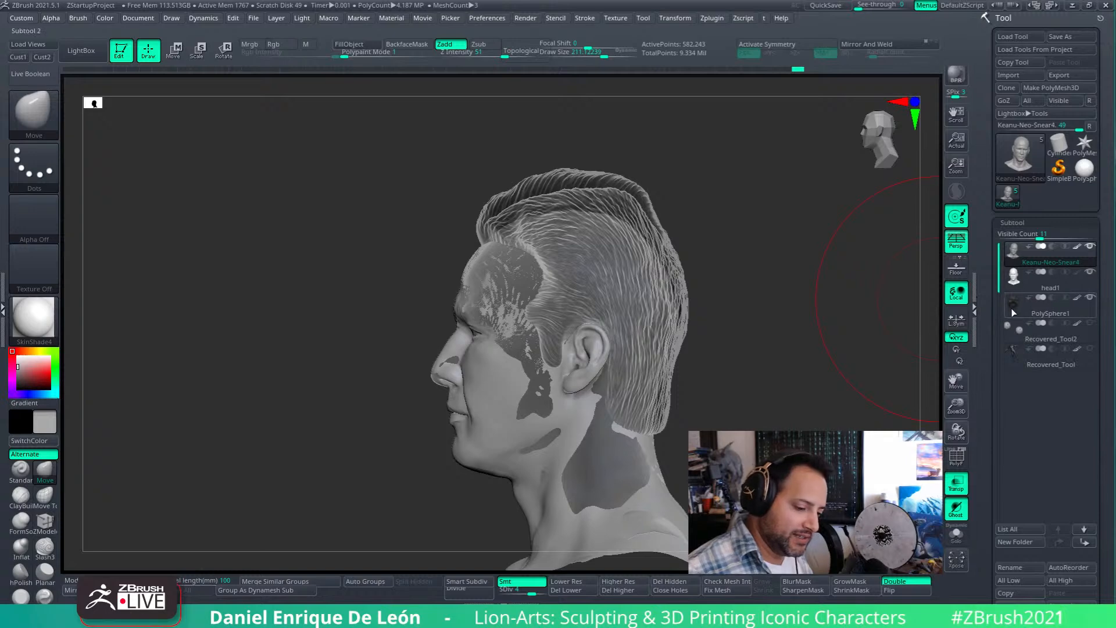
mouse_move(613, 186)
left_mouse_down()
mouse_move(589, 181)
mouse_move(653, 214)
left_mouse_up()
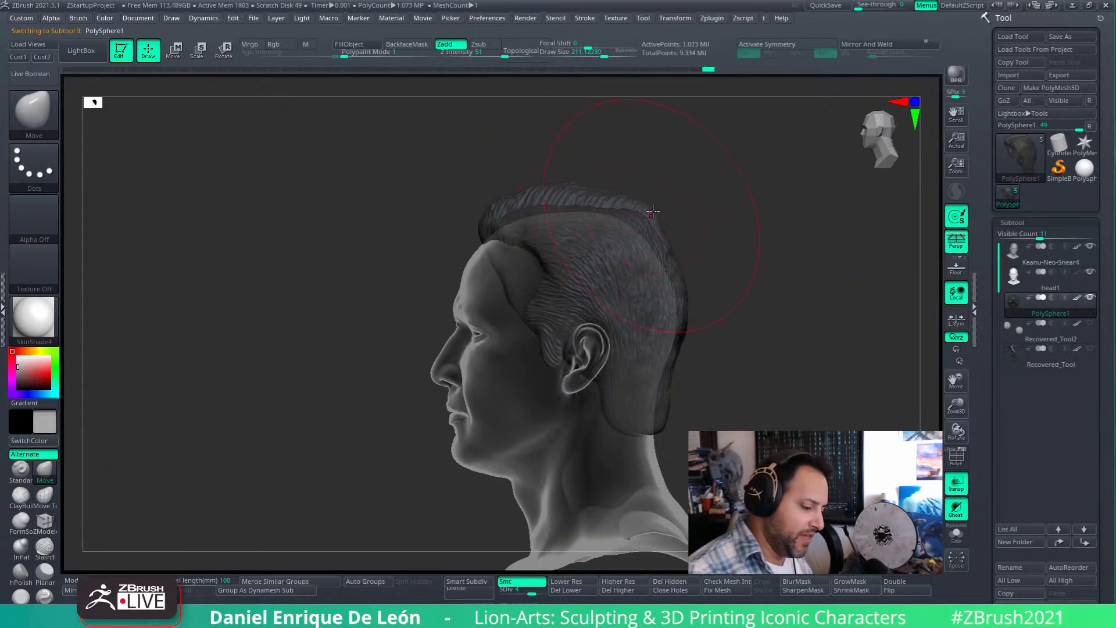
- Reduce the Draw Size to about 155 and reshape the hair's upper outline and the back of the head in profile
left_click_drag(605, 54, 599, 54)
left_click_drag(697, 145, 707, 203, "alt")
left_click_drag(575, 185, 512, 177)
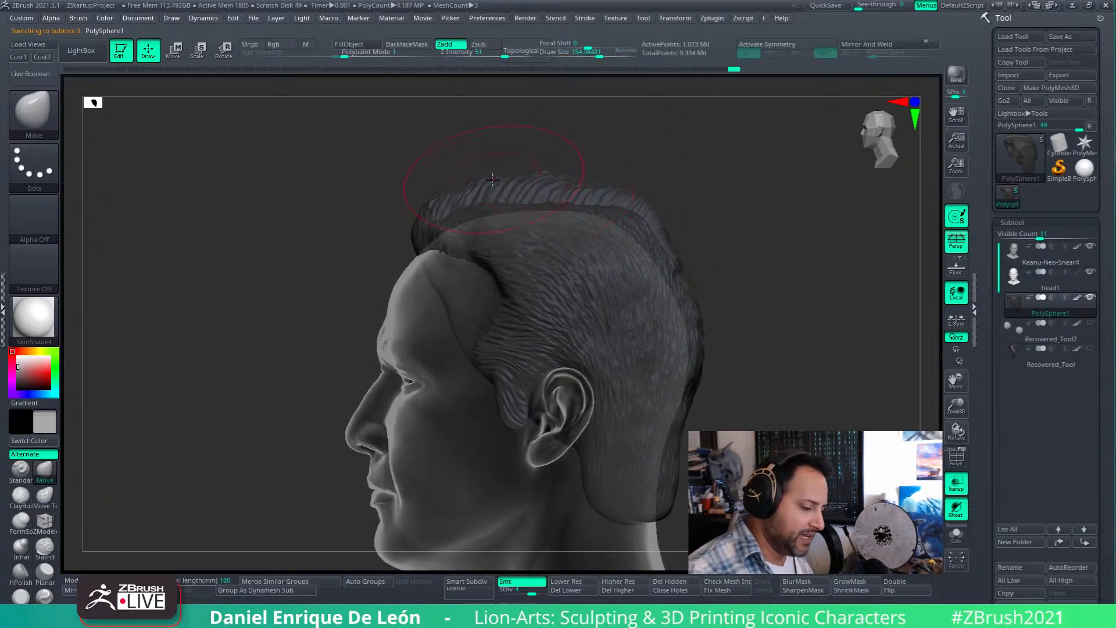
mouse_move(674, 262)
left_mouse_down()
mouse_move(668, 274)
mouse_move(657, 215)
mouse_move(670, 301)
left_mouse_up()
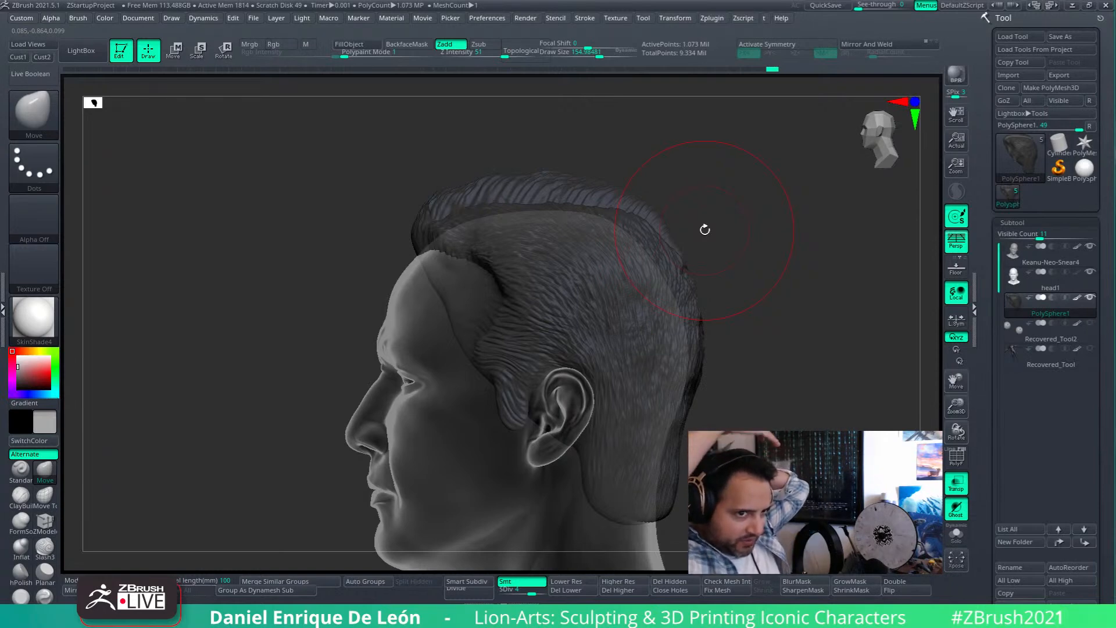
- Recall the Cust2 view, reduce the Draw Size to about 102 and nudge the hair's side outline above the ear with the Move brush
mouse_move(733, 306)
left_mouse_down()
mouse_move(720, 322)
mouse_move(671, 307)
mouse_move(704, 285)
mouse_move(674, 292)
left_mouse_up()
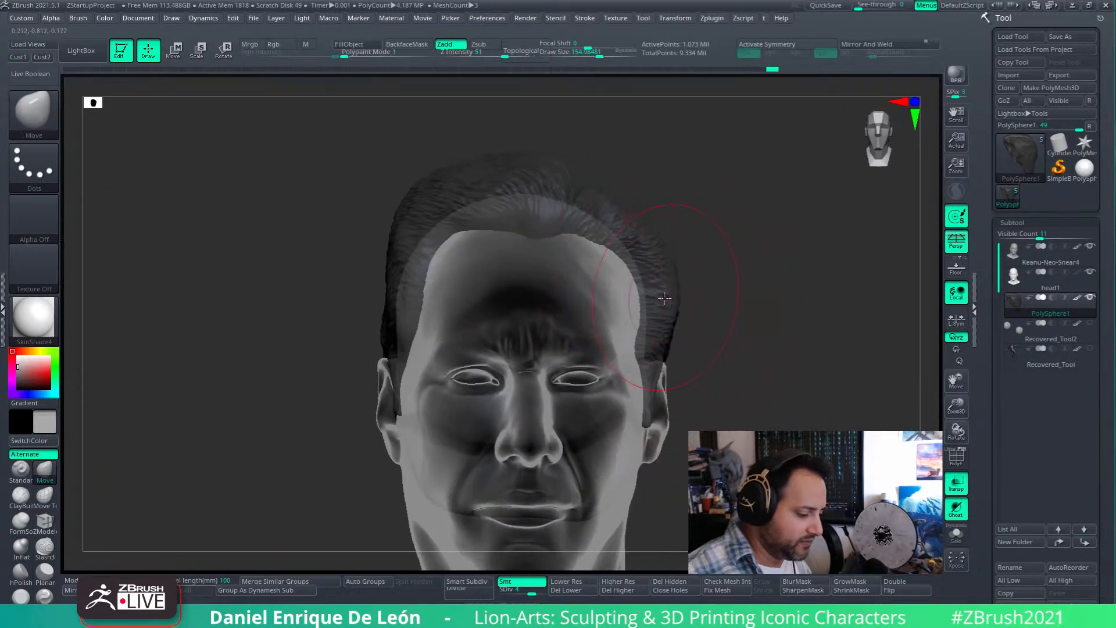
left_click(45, 58)
mouse_move(859, 4)
left_mouse_down()
mouse_move(879, 7)
mouse_move(850, 9)
mouse_move(885, 10)
mouse_move(859, 14)
left_mouse_up()
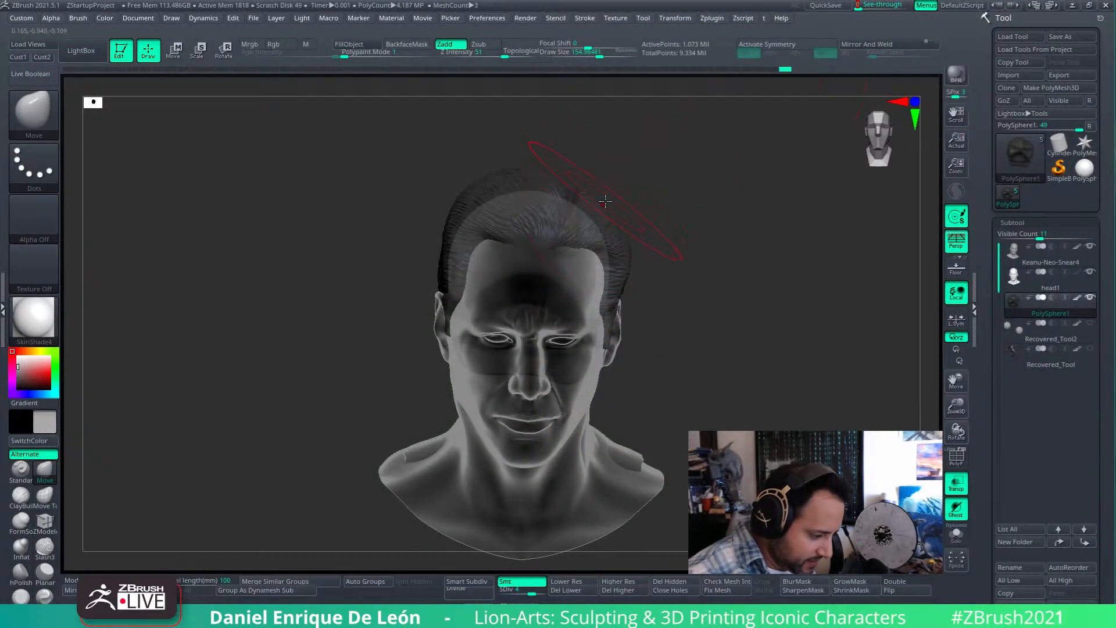
left_click_drag(869, 10, 707, 68)
left_click_drag(600, 53, 592, 54)
left_click_drag(441, 256, 444, 235)
- Overlay the sculpt on the Neo reference photo with See-through and tilt the head to match the photo's pose
mouse_move(871, 7)
left_mouse_down()
mouse_move(858, 8)
mouse_move(915, 3)
mouse_move(902, 2)
left_mouse_up()
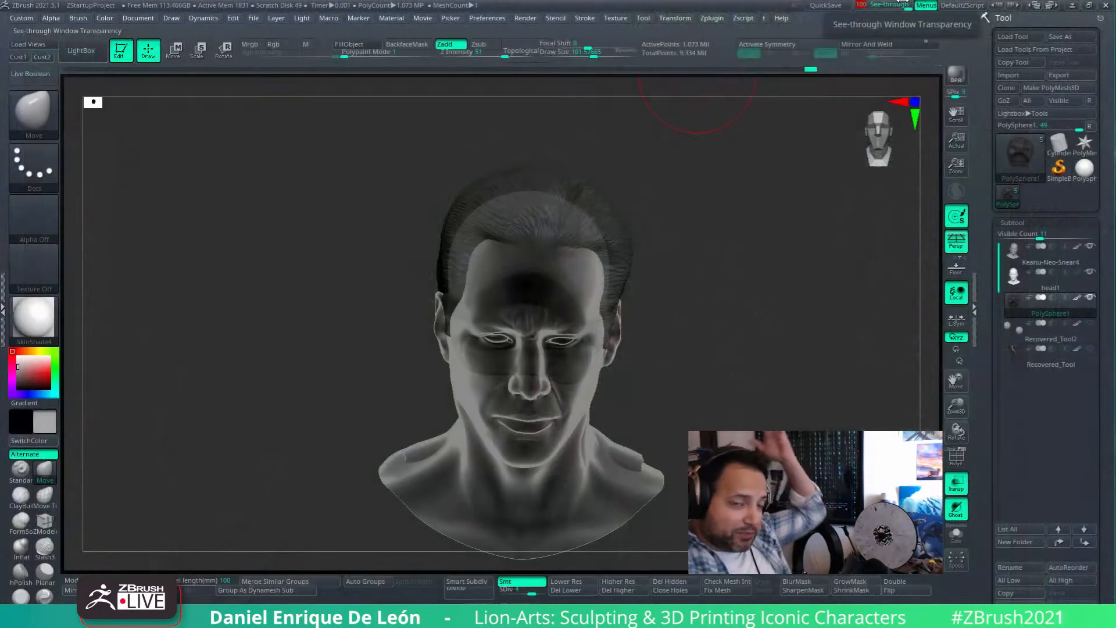
left_click_drag(879, 4, 910, 3)
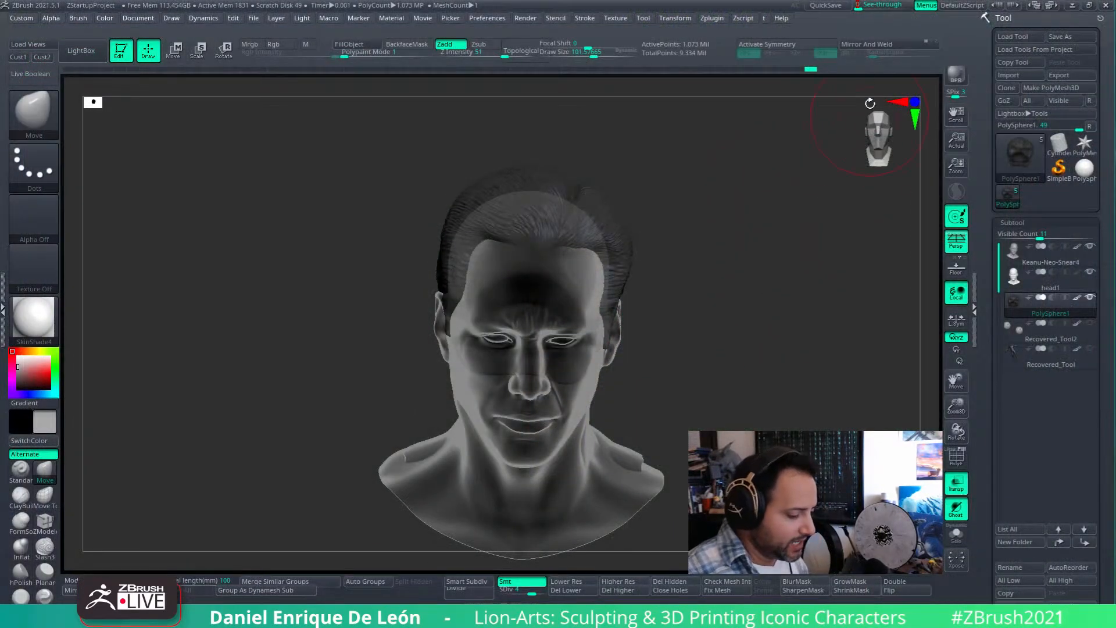
left_click_drag(866, 7, 878, 5)
mouse_move(787, 336)
left_mouse_down()
mouse_move(779, 348)
mouse_move(798, 324)
left_mouse_up()
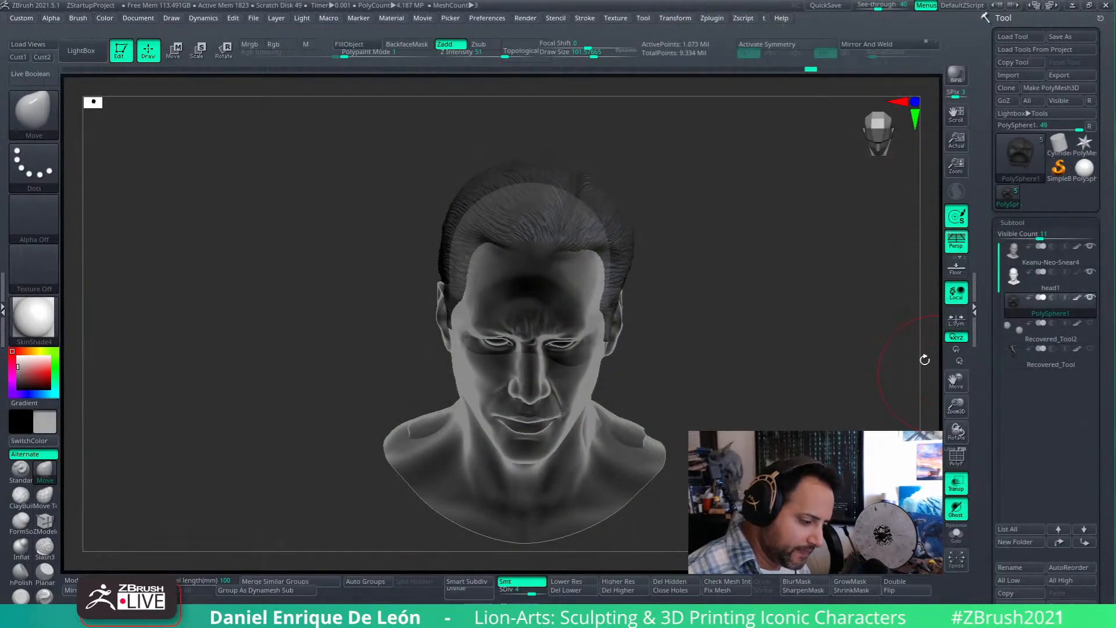
left_click_drag(823, 310, 826, 311)
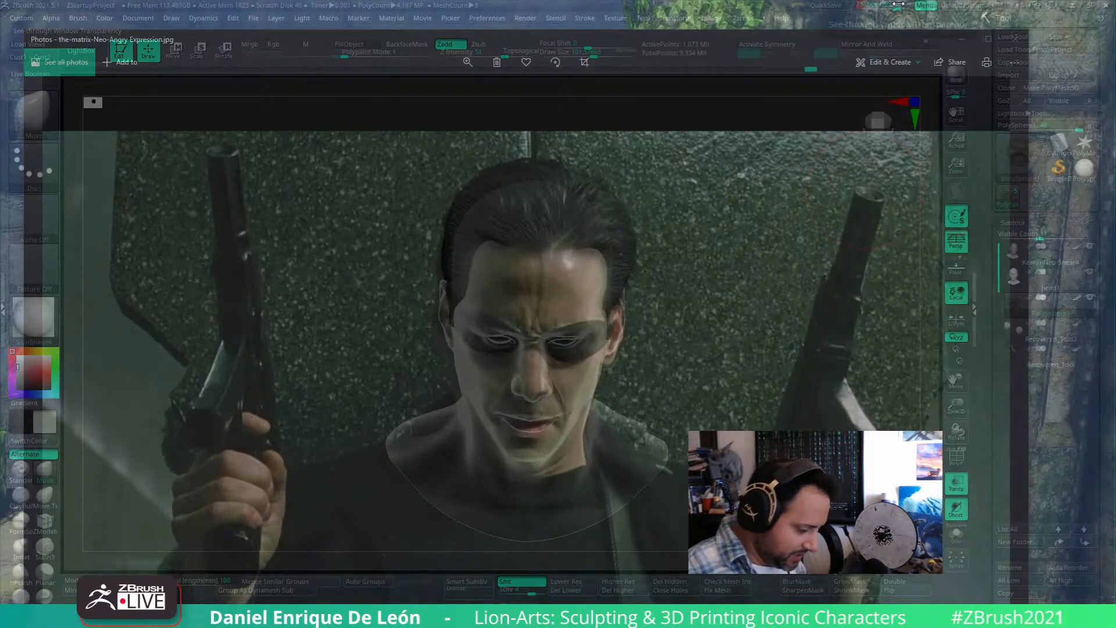
left_click_drag(849, 286, 858, 304)
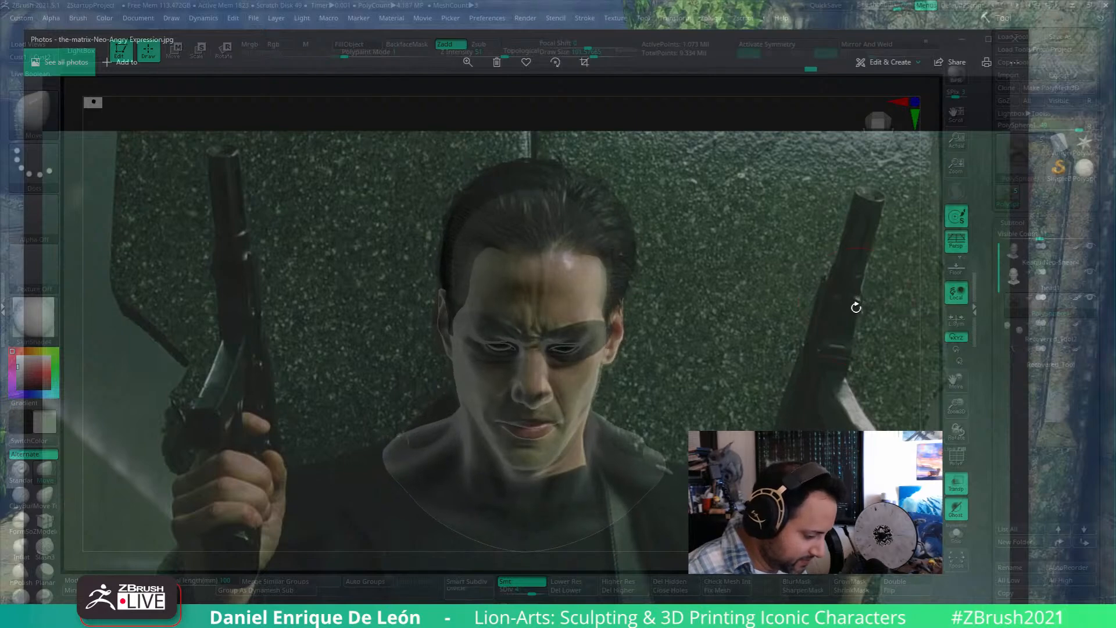
left_click_drag(855, 307, 854, 310)
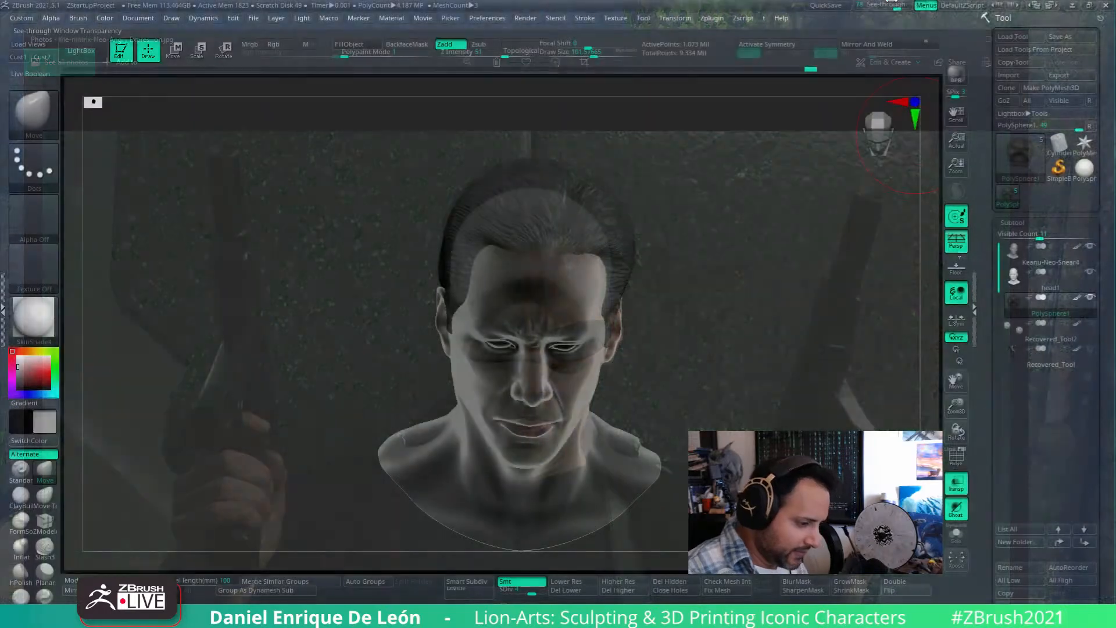
- Vary the See-through transparency and head angle to compare the hair outline and facial features with the photo
mouse_move(912, 4)
left_mouse_down()
mouse_move(856, 7)
mouse_move(917, 6)
left_mouse_up()
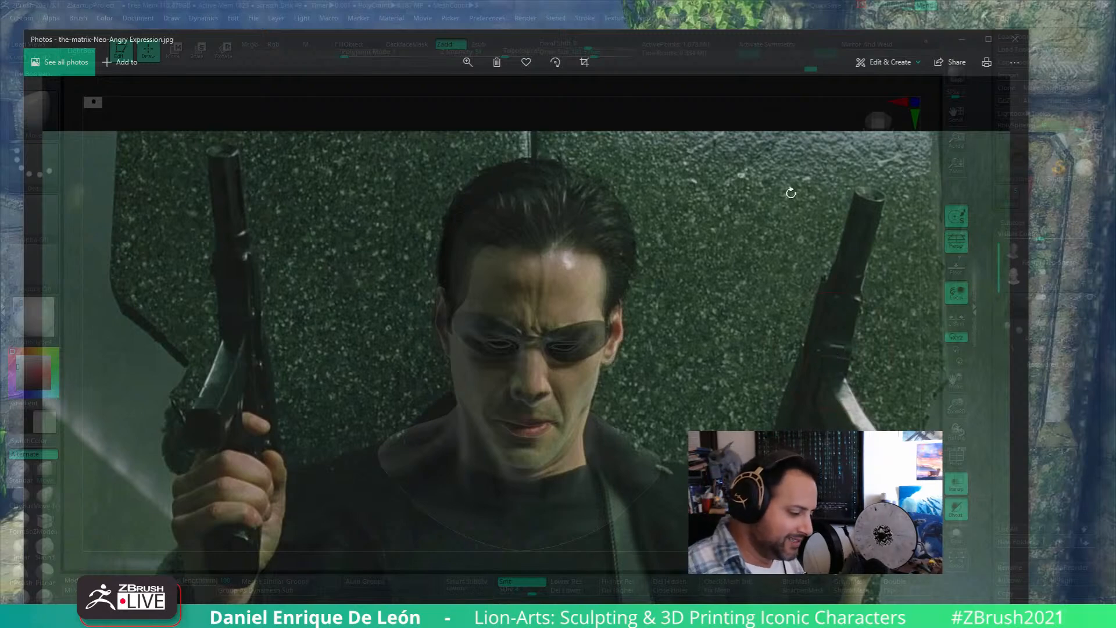
left_click_drag(908, 5, 900, 7)
left_click_drag(850, 331, 847, 324)
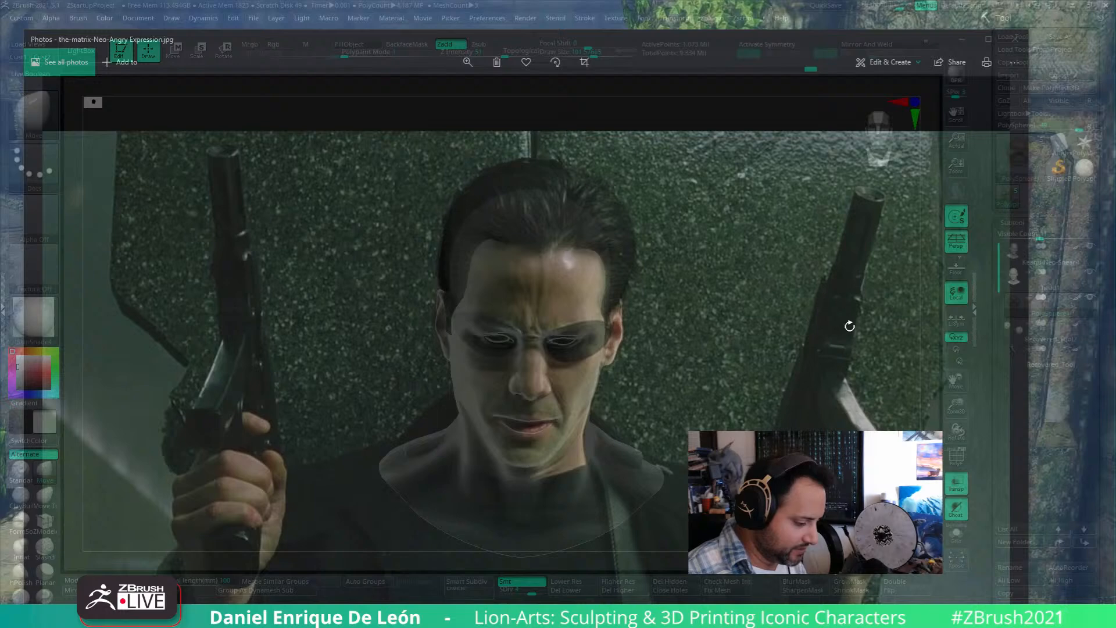
left_click_drag(850, 329, 850, 333)
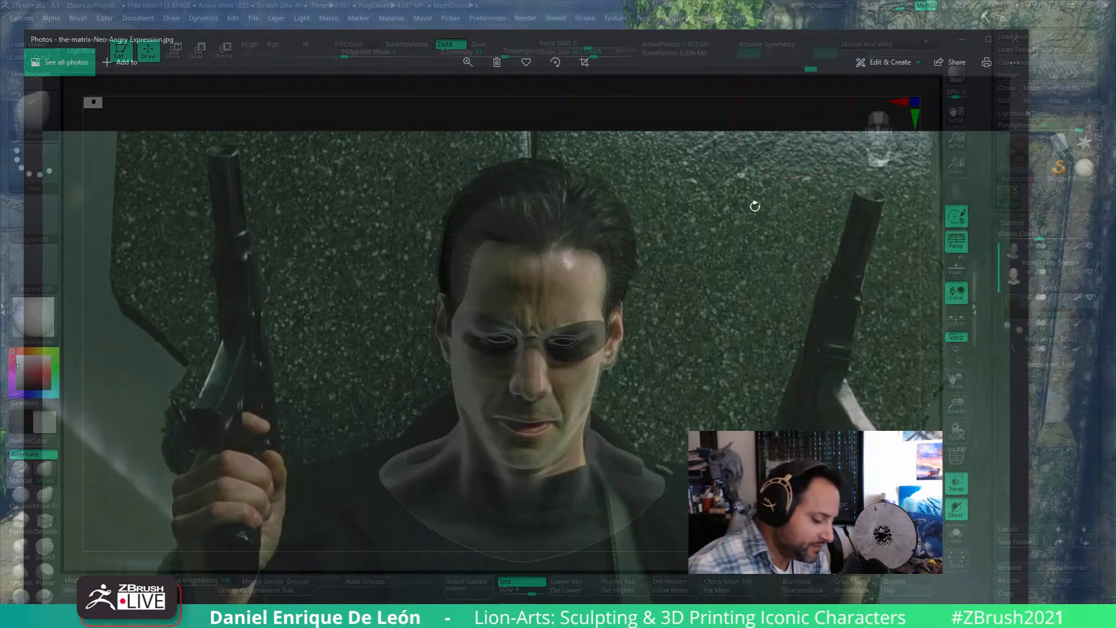
mouse_move(895, 6)
left_mouse_down()
mouse_move(861, 5)
mouse_move(915, 7)
left_mouse_up()
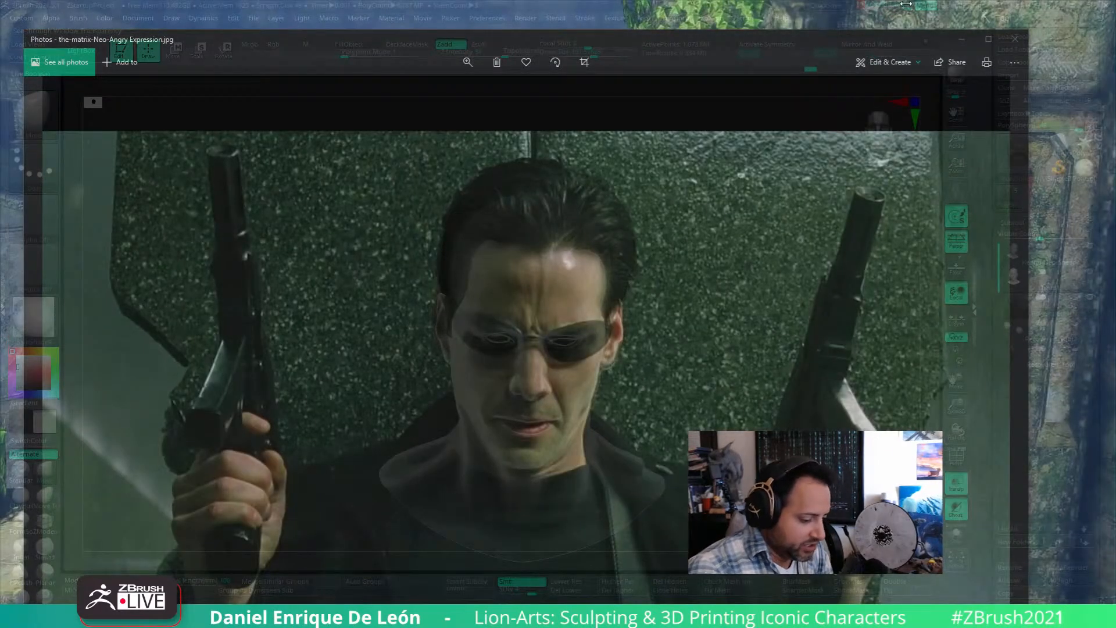
mouse_move(906, 4)
left_mouse_down()
mouse_move(860, 5)
mouse_move(907, 6)
left_mouse_up()
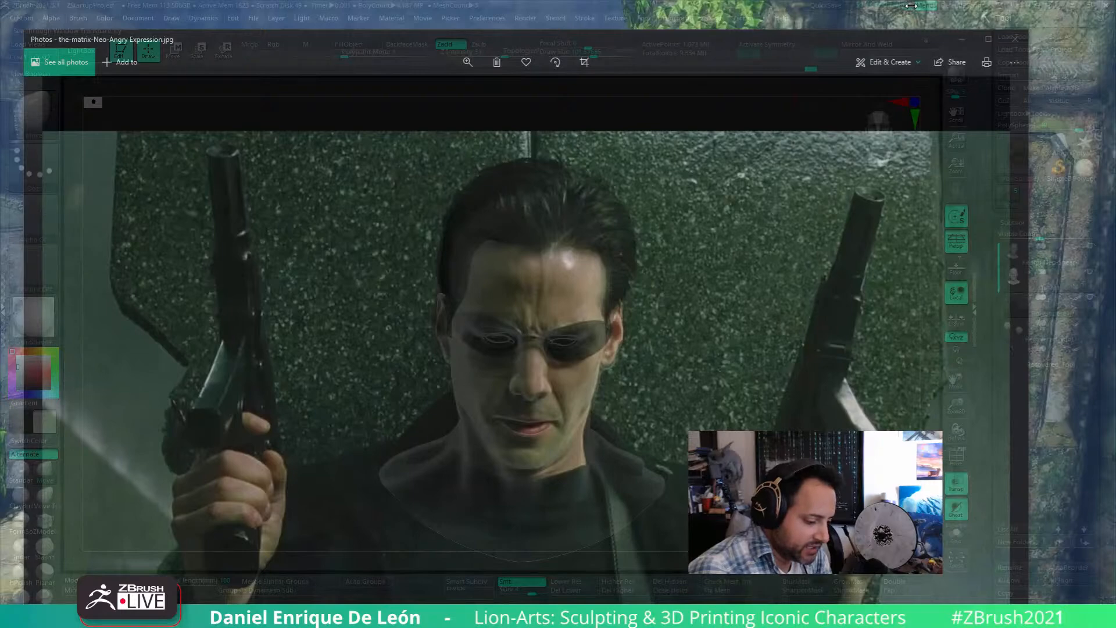
left_click(882, 4)
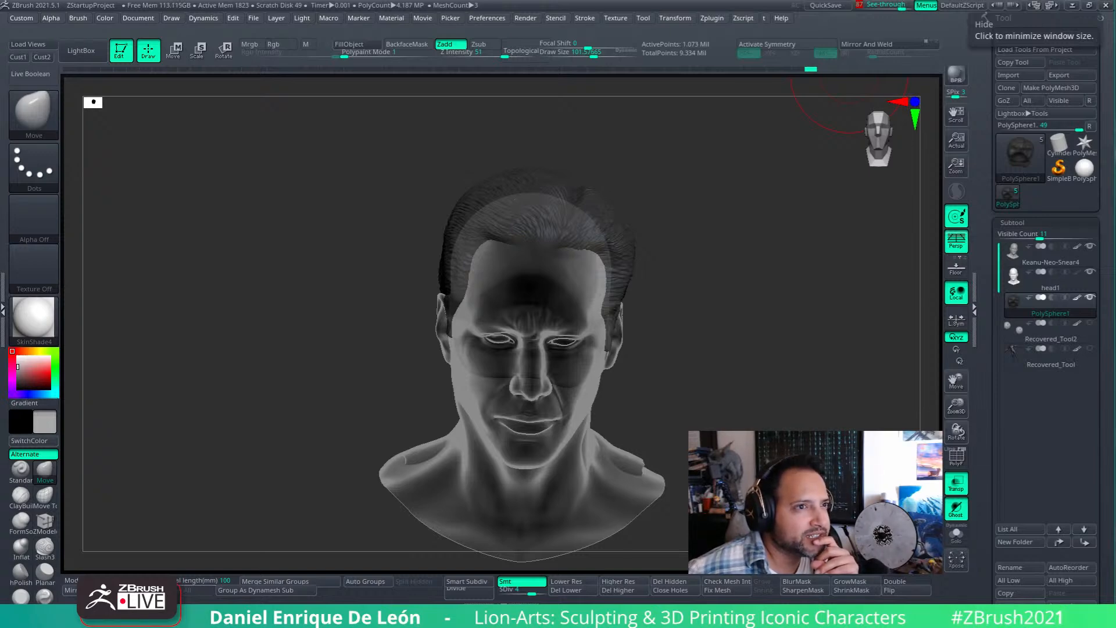
- Switch to the Amazon browser window, play the Artisul D16 PRO pen display video and minimize the browser
left_click_drag(1115, 173, 835, 49)
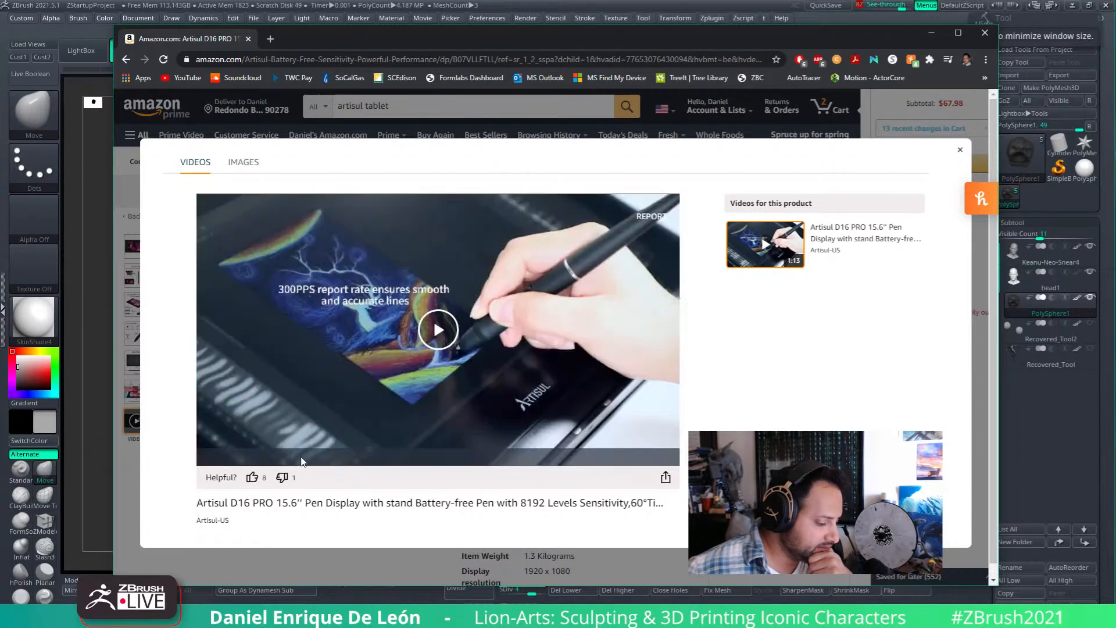
left_click(436, 326)
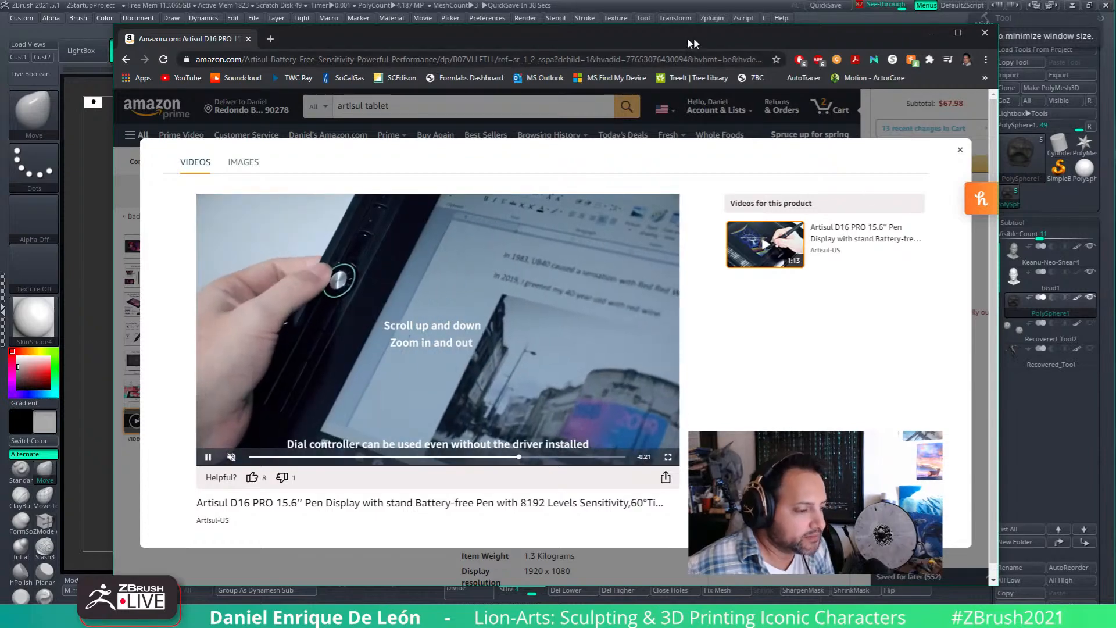
left_click(931, 32)
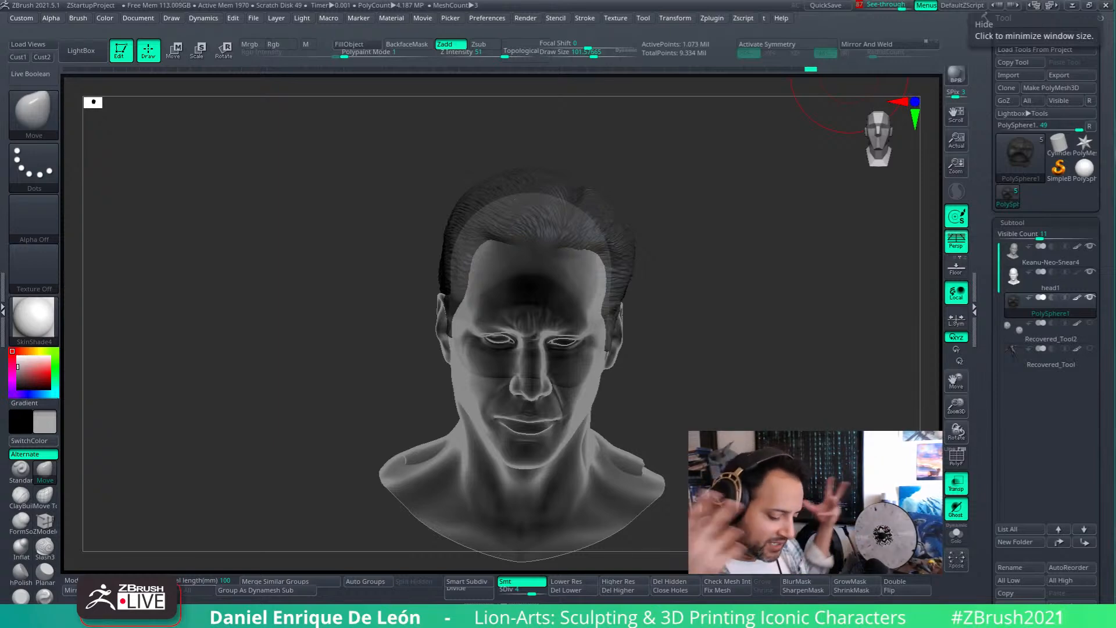
- Turn off Transp, select the Keanu-Neo-Snear4 subtool, set See-through to 0 and isolate the head with Solo
left_click(957, 485)
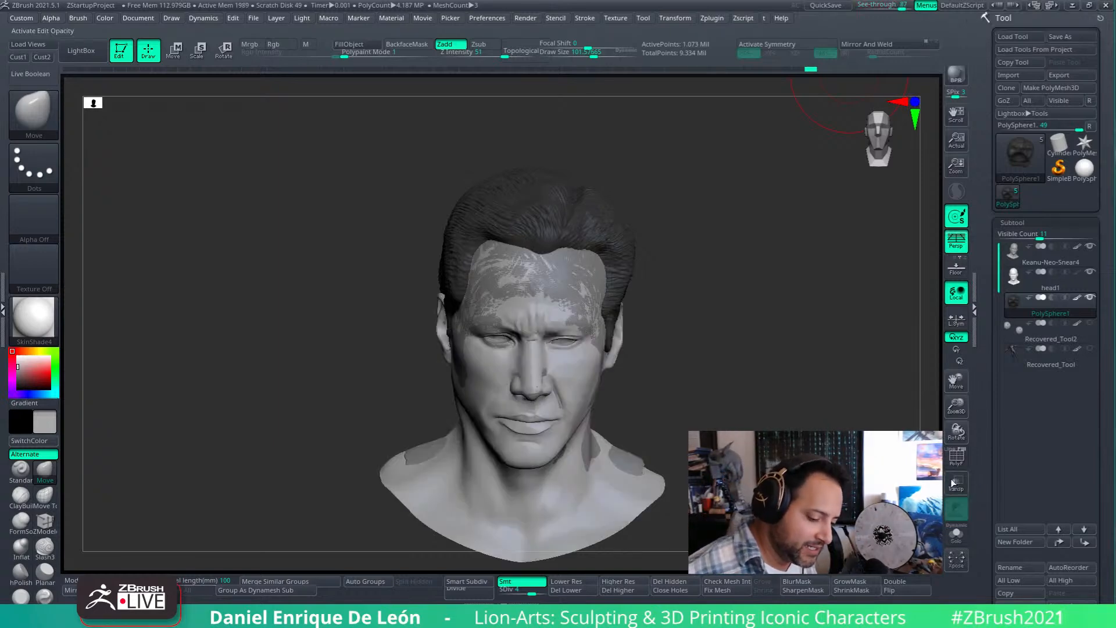
left_click(1013, 253)
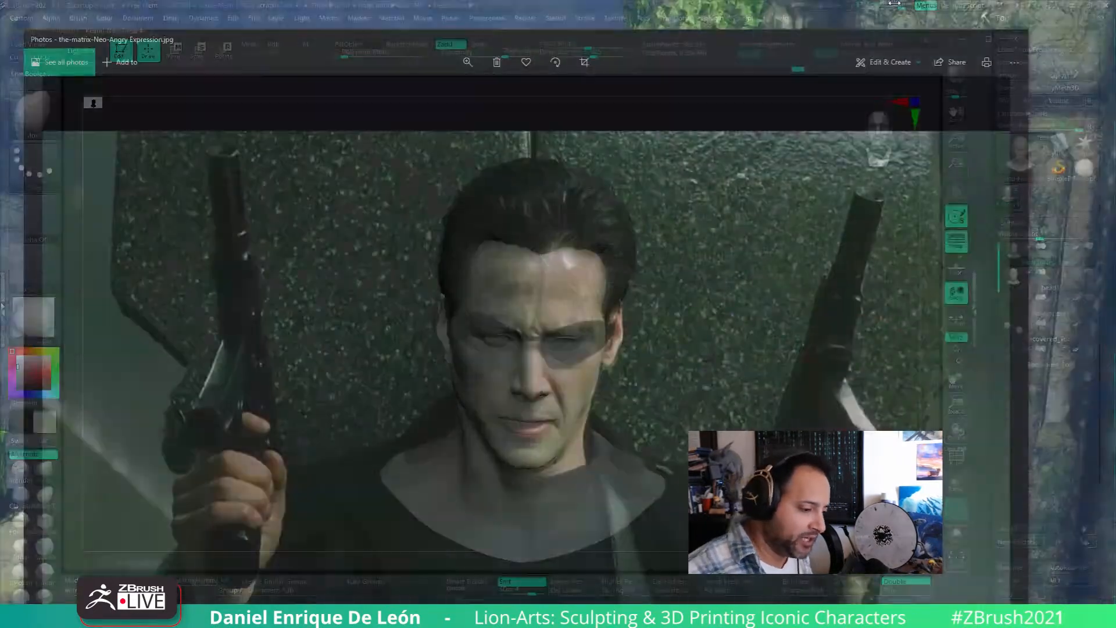
left_click_drag(898, 5, 857, 5)
left_click(957, 532)
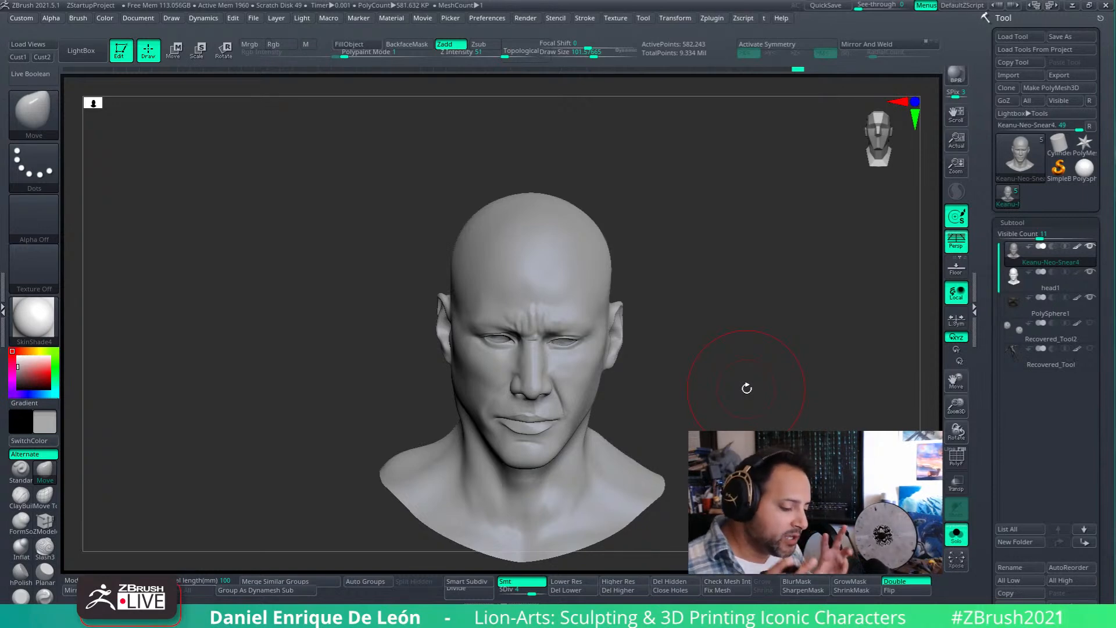
- Inspect the brow up close, turn off Solo and hide the PolySphere1 hair subtool
mouse_move(565, 307)
right_mouse_down("alt")
mouse_move(568, 286)
mouse_move(590, 388)
mouse_move(563, 309)
mouse_move(533, 319)
right_mouse_up("alt")
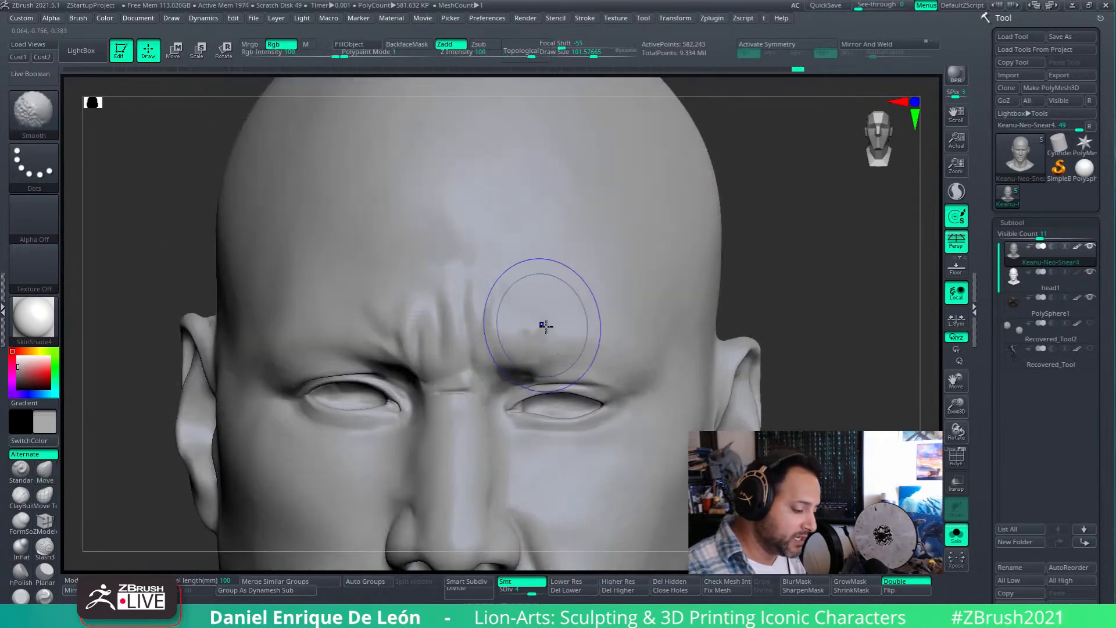
right_click_drag(598, 336, 620, 453, "alt")
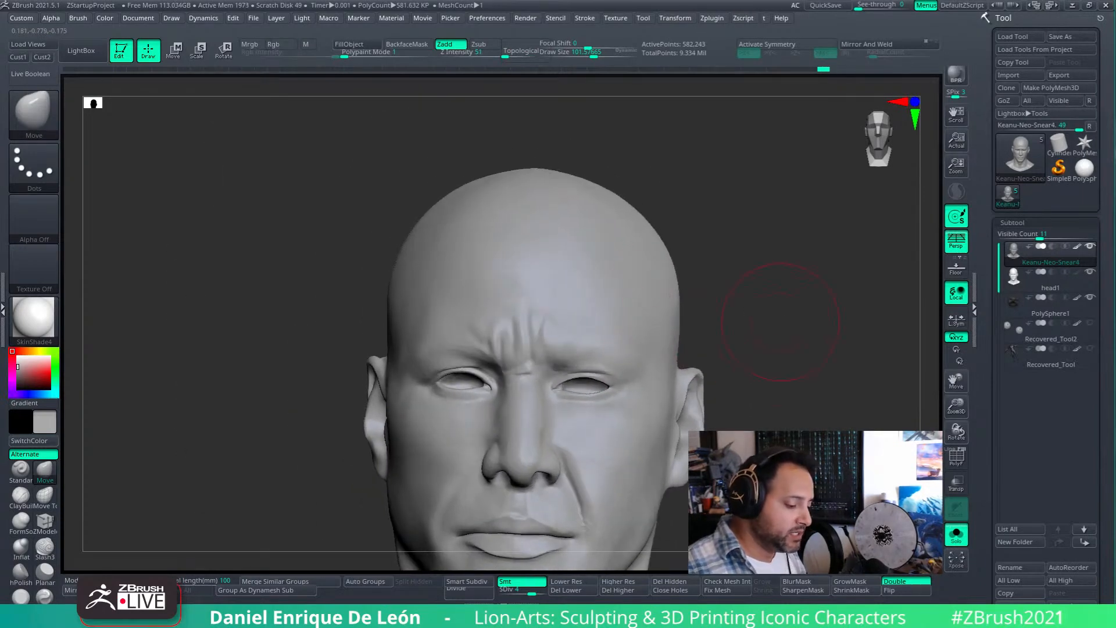
left_click(956, 533)
mouse_move(708, 343)
right_mouse_down()
mouse_move(733, 345)
mouse_move(738, 311)
mouse_move(706, 269)
mouse_move(740, 306)
mouse_move(693, 351)
mouse_move(628, 373)
mouse_move(655, 365)
mouse_move(667, 387)
mouse_move(656, 373)
mouse_move(712, 378)
right_mouse_up()
left_click(1090, 297)
- Examine the cheek from several angles and check it against the reference photo in the Cust2 view
mouse_move(628, 379)
right_mouse_down()
mouse_move(650, 323)
mouse_move(700, 311)
mouse_move(712, 336)
mouse_move(695, 358)
mouse_move(646, 366)
mouse_move(668, 349)
mouse_move(588, 403)
mouse_move(642, 413)
right_mouse_up()
key("shift")
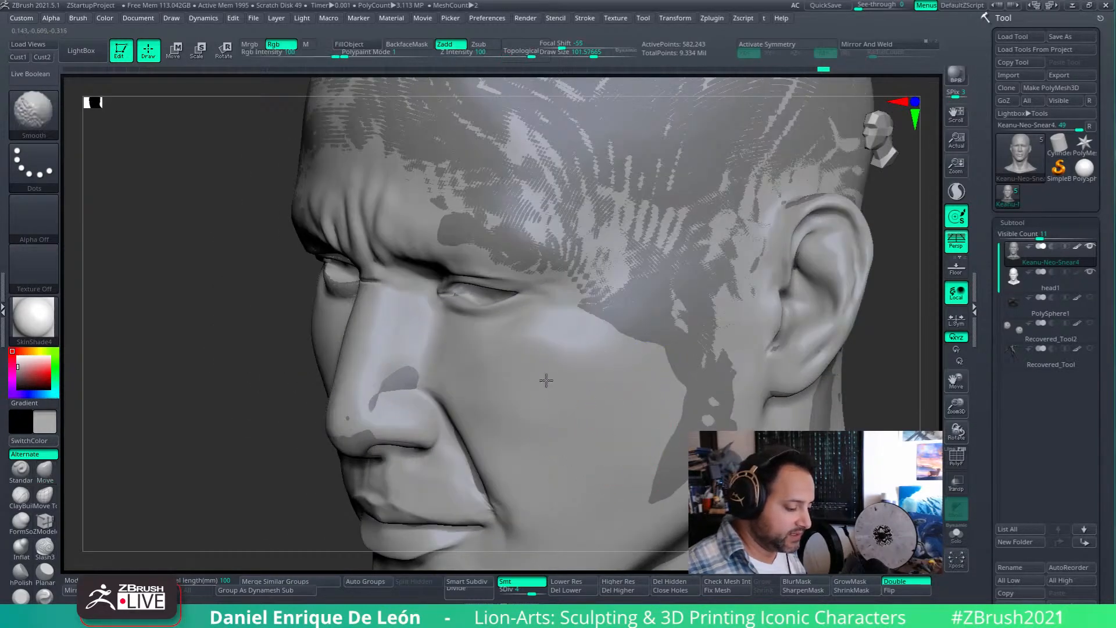
mouse_move(583, 359)
right_mouse_down()
mouse_move(631, 350)
mouse_move(617, 374)
mouse_move(660, 392)
right_mouse_up()
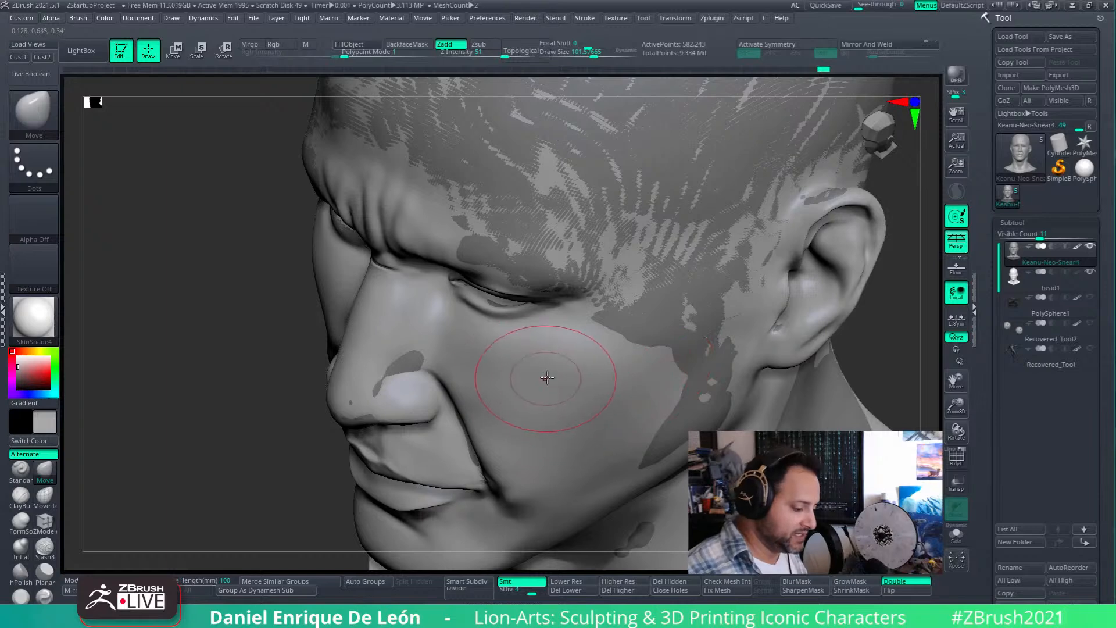
right_click_drag(549, 371, 645, 343)
right_click_drag(652, 459, 683, 401, "alt")
mouse_move(864, 6)
left_mouse_down()
mouse_move(916, 5)
mouse_move(858, 5)
mouse_move(903, 9)
mouse_move(873, 9)
left_mouse_up()
left_click(42, 57)
mouse_move(585, 365)
right_mouse_down("alt")
mouse_move(595, 314)
mouse_move(620, 428)
mouse_move(620, 378)
mouse_move(573, 364)
mouse_move(593, 360)
right_mouse_up("alt")
left_click_drag(873, 8, 857, 7)
- Enlarge the Draw Size to about 149 and smooth the cheek beside the nasolabial fold
right_click_drag(637, 351, 628, 343)
left_click_drag(593, 54, 598, 54)
mouse_move(624, 362)
right_mouse_down()
mouse_move(583, 374)
mouse_move(596, 360)
mouse_move(621, 369)
mouse_move(602, 356)
mouse_move(630, 348)
right_mouse_up()
left_click_drag(627, 350, 611, 377, "shift")
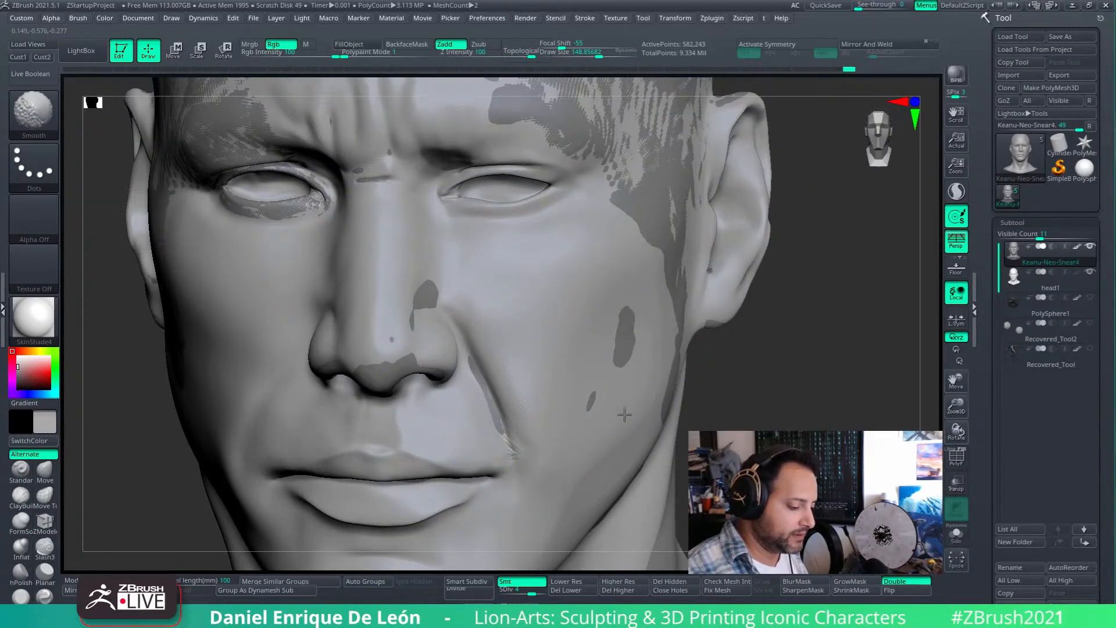
mouse_move(630, 343)
right_mouse_down()
mouse_move(657, 388)
mouse_move(714, 317)
mouse_move(717, 352)
right_mouse_up()
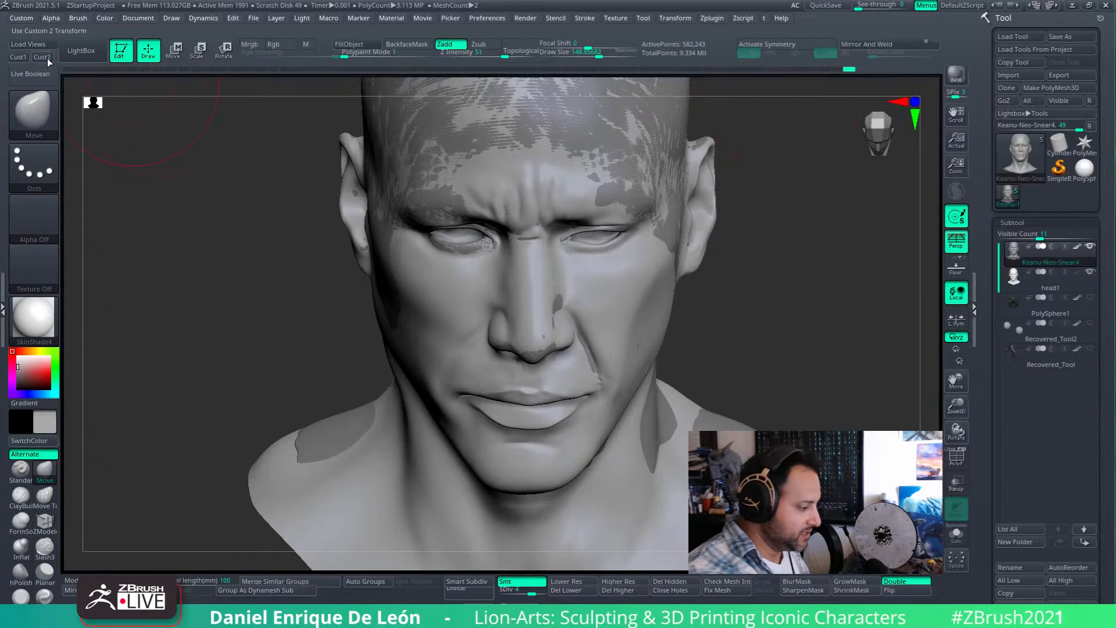
- Examine the whole head from the front and compare its proportions with the reference photo using See-through
key("f")
mouse_move(863, 7)
left_mouse_down()
mouse_move(898, 7)
mouse_move(845, 10)
mouse_move(895, 7)
mouse_move(854, 7)
left_mouse_up()
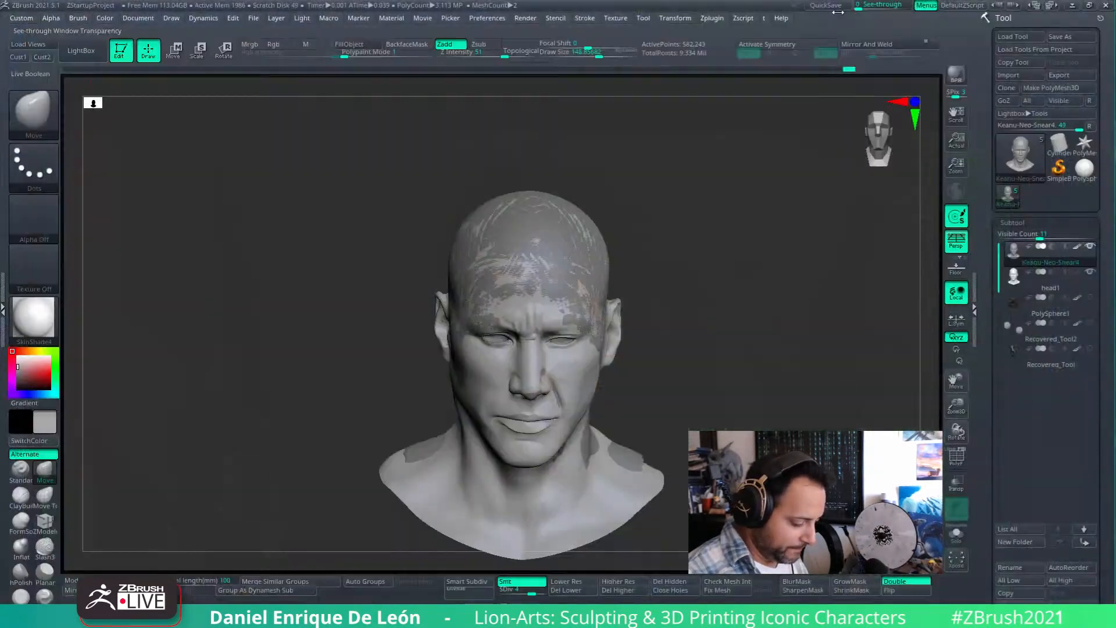
mouse_move(657, 403)
left_mouse_down("alt")
mouse_move(707, 341)
mouse_move(654, 343)
left_mouse_up("alt")
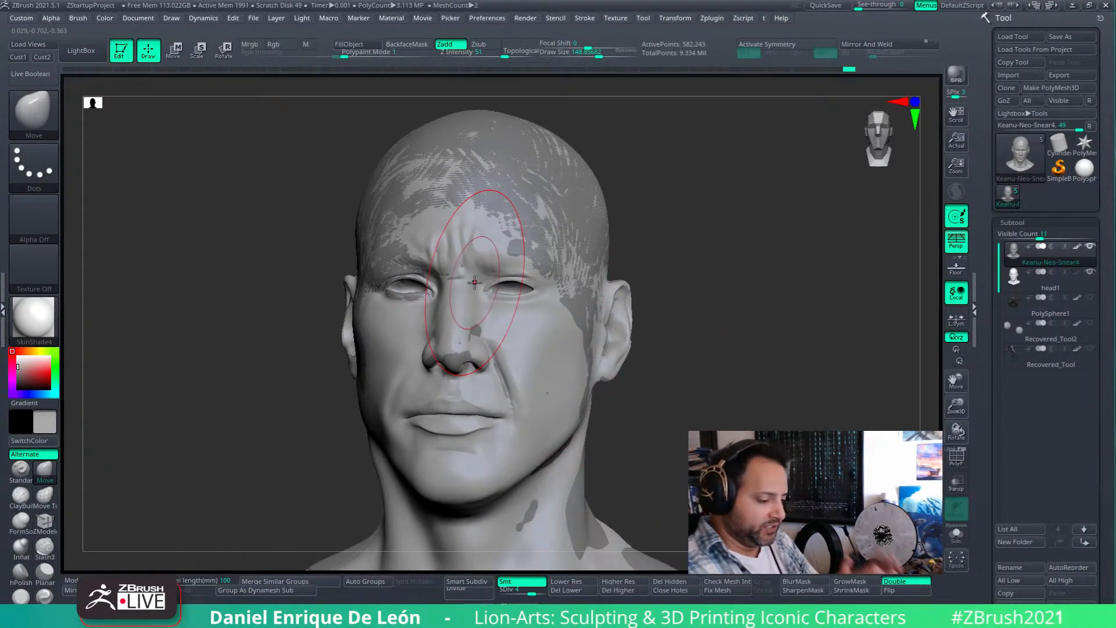
mouse_move(662, 343)
left_mouse_down()
mouse_move(621, 349)
mouse_move(592, 372)
mouse_move(668, 344)
left_mouse_up()
right_click_drag(647, 343, 603, 379, "alt")
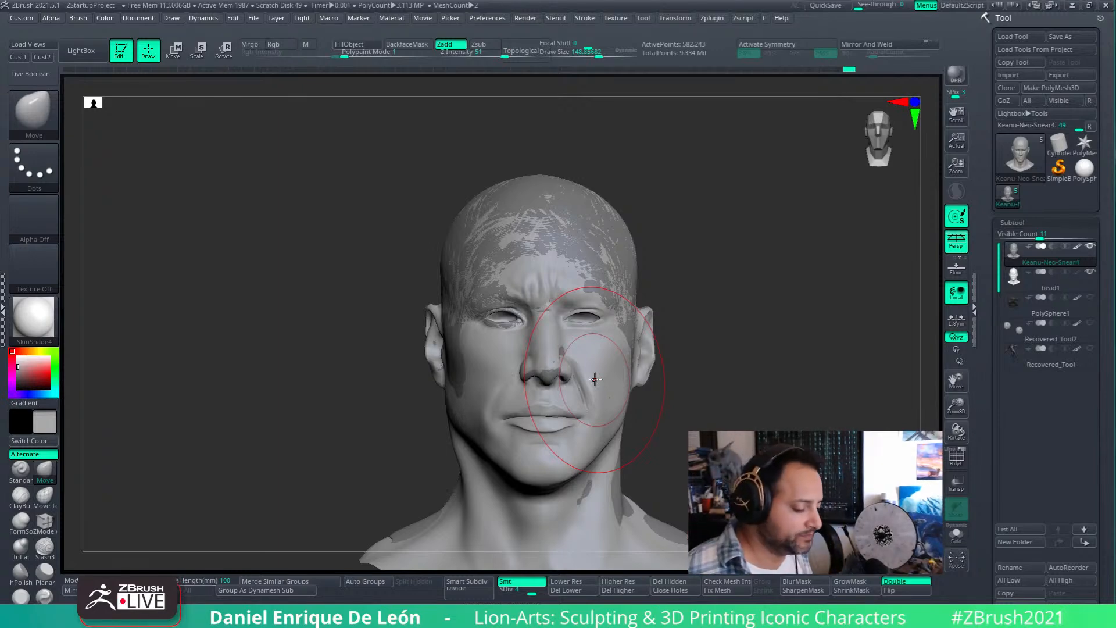
left_click_drag(861, 4, 914, 9)
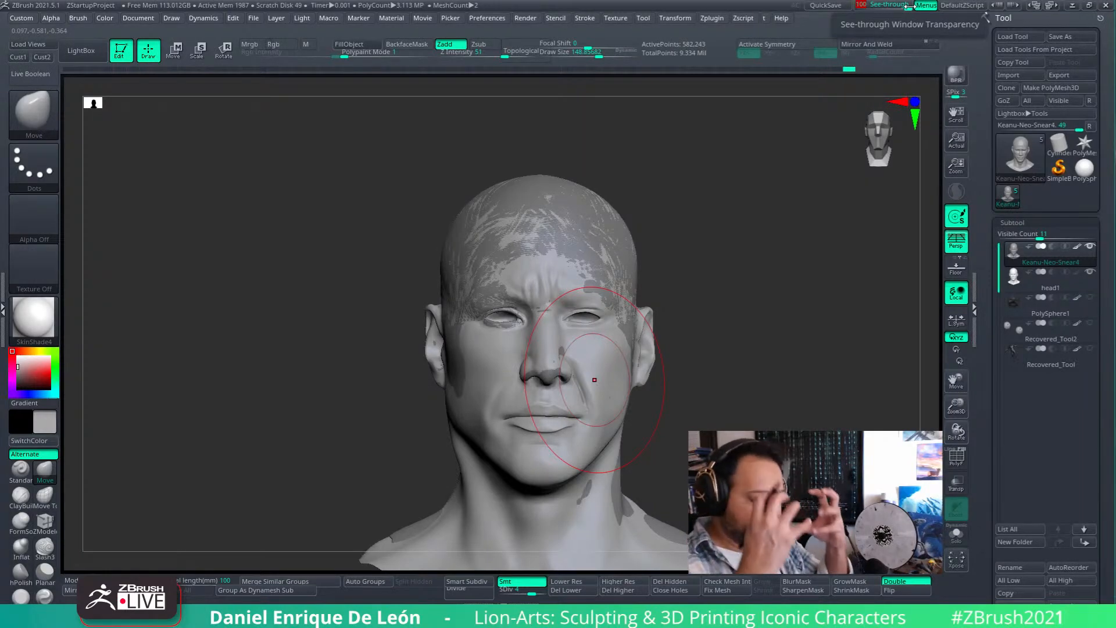
left_click_drag(878, 6, 906, 6)
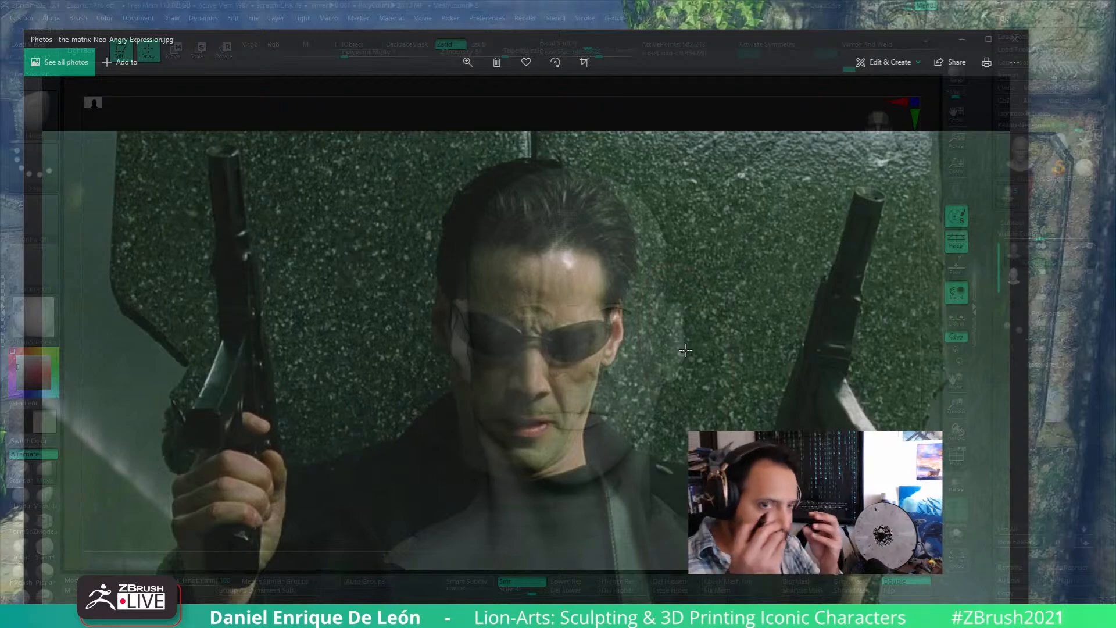
left_click_drag(890, 6, 856, 6)
left_click_drag(681, 261, 658, 324)
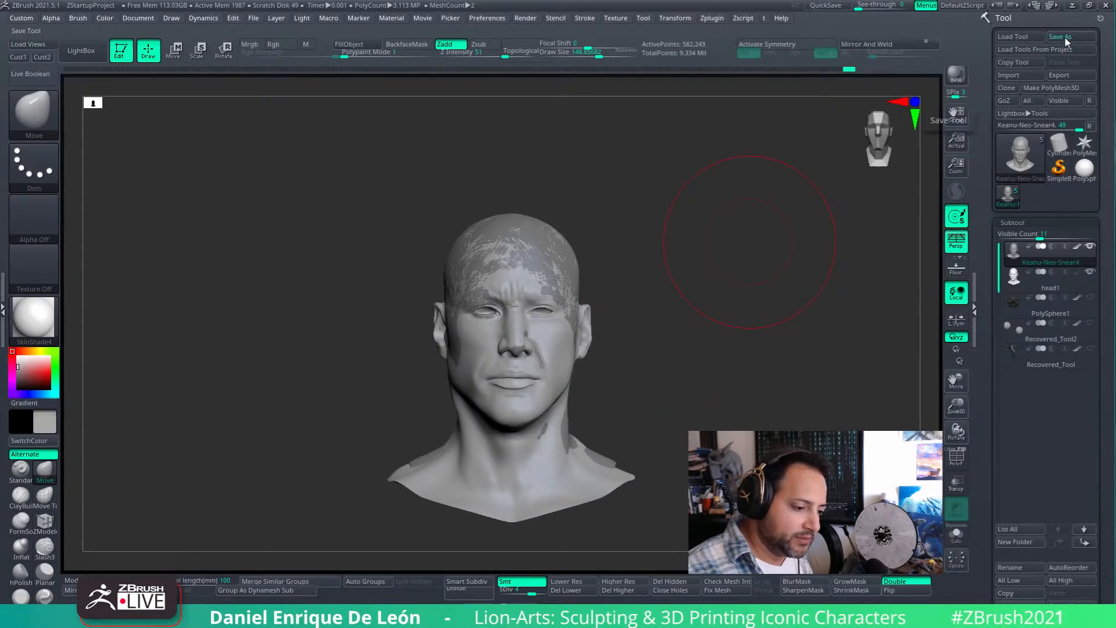
- Save the head sculpt as a tool file
left_click(1059, 37)
key("Return")
left_click(600, 314)
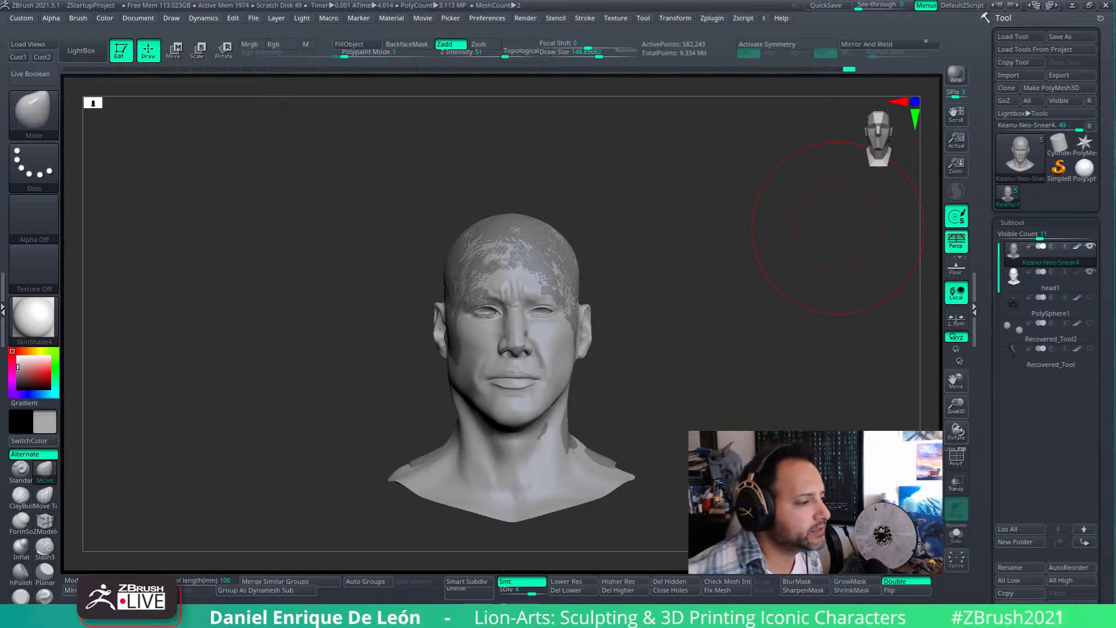
key("ctrl+shift+s")
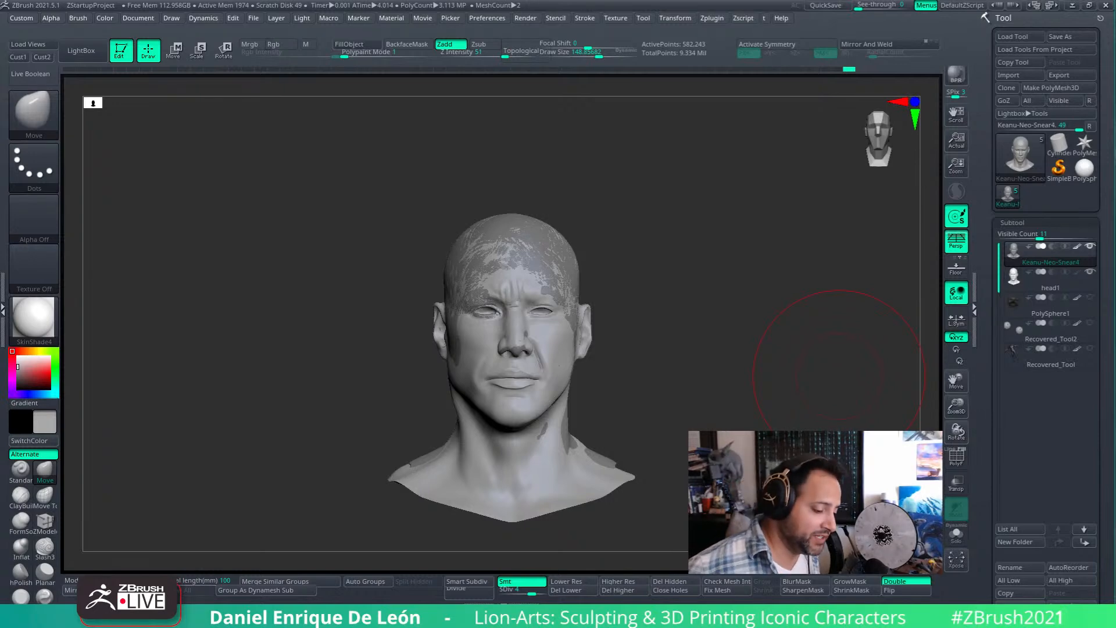
mouse_move(822, 277)
left_mouse_down()
mouse_move(781, 368)
mouse_move(814, 364)
left_mouse_up()
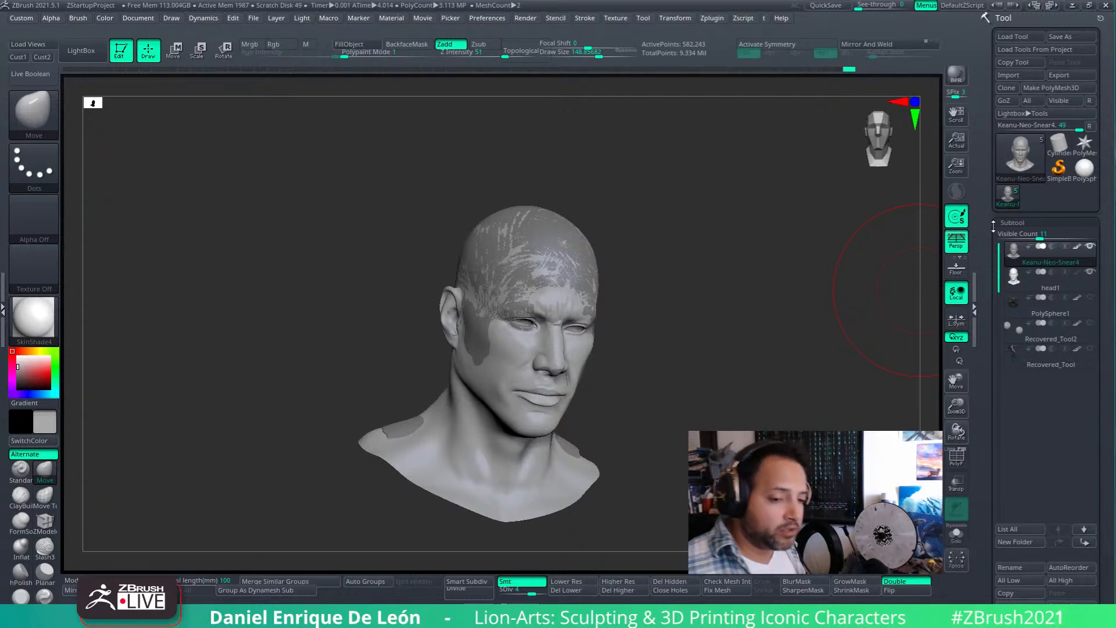
mouse_move(1023, 278)
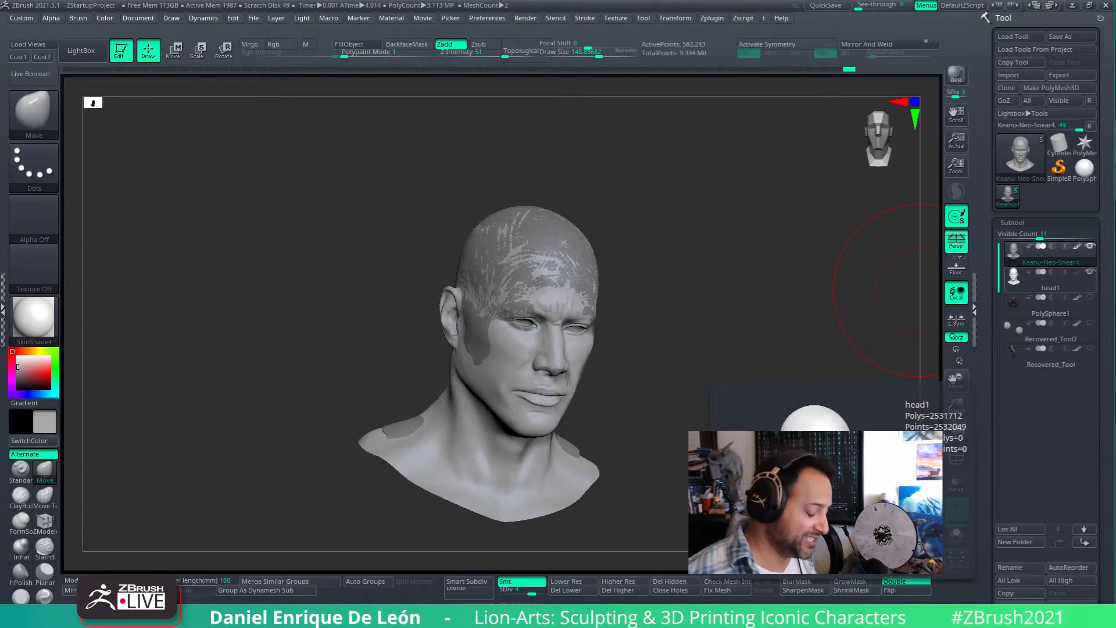
left_click_drag(825, 249, 774, 245)
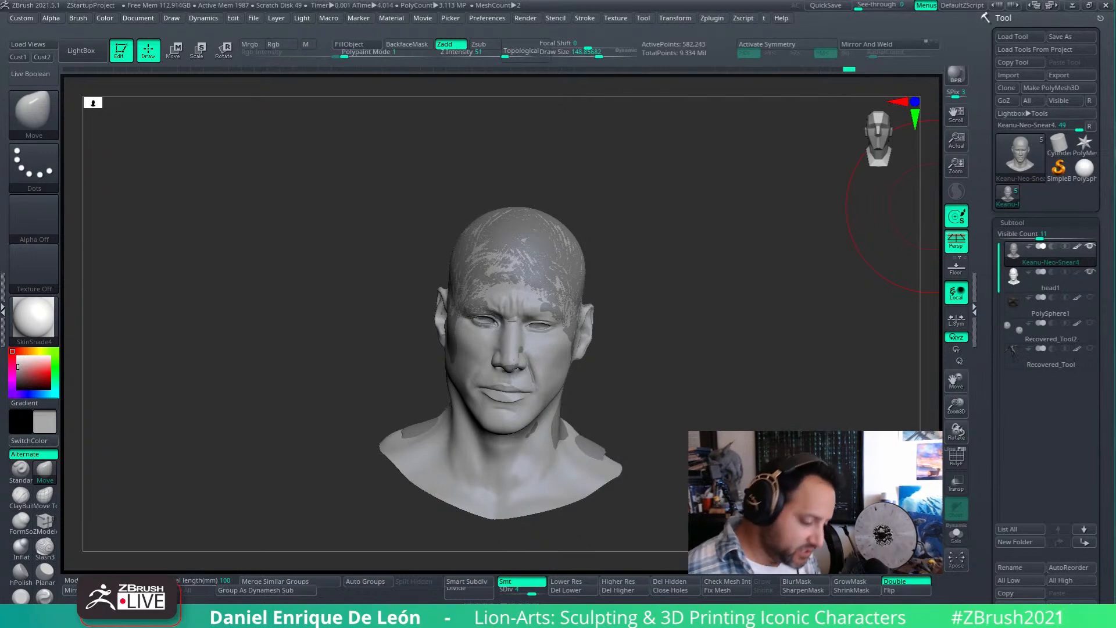
mouse_move(825, 314)
left_mouse_down()
mouse_move(792, 319)
mouse_move(813, 309)
mouse_move(849, 316)
mouse_move(854, 329)
mouse_move(808, 347)
mouse_move(791, 313)
left_mouse_up()
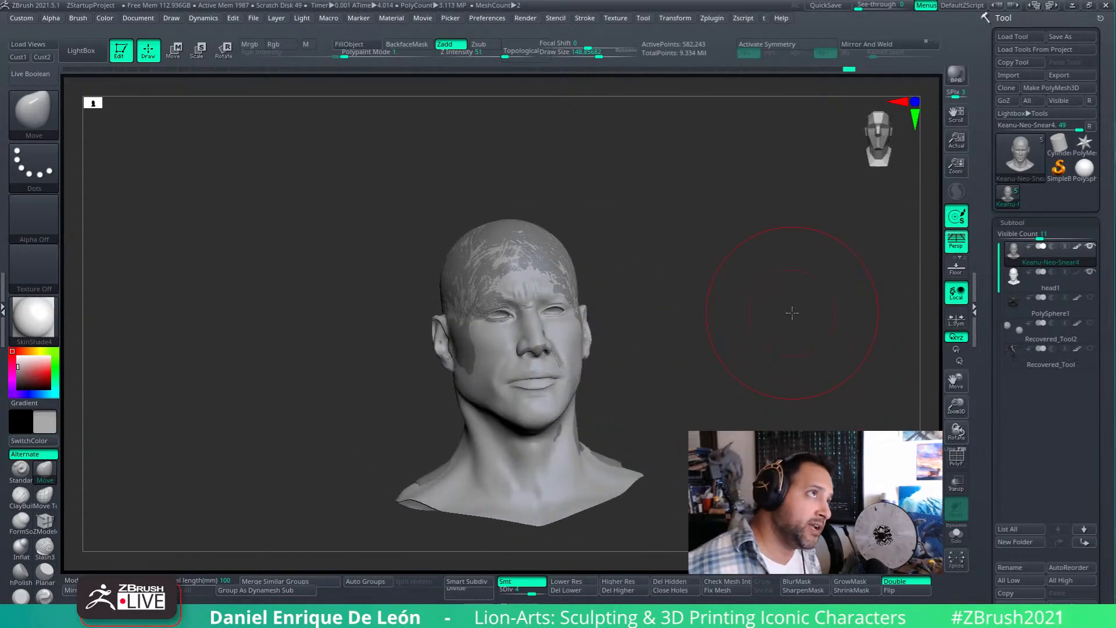